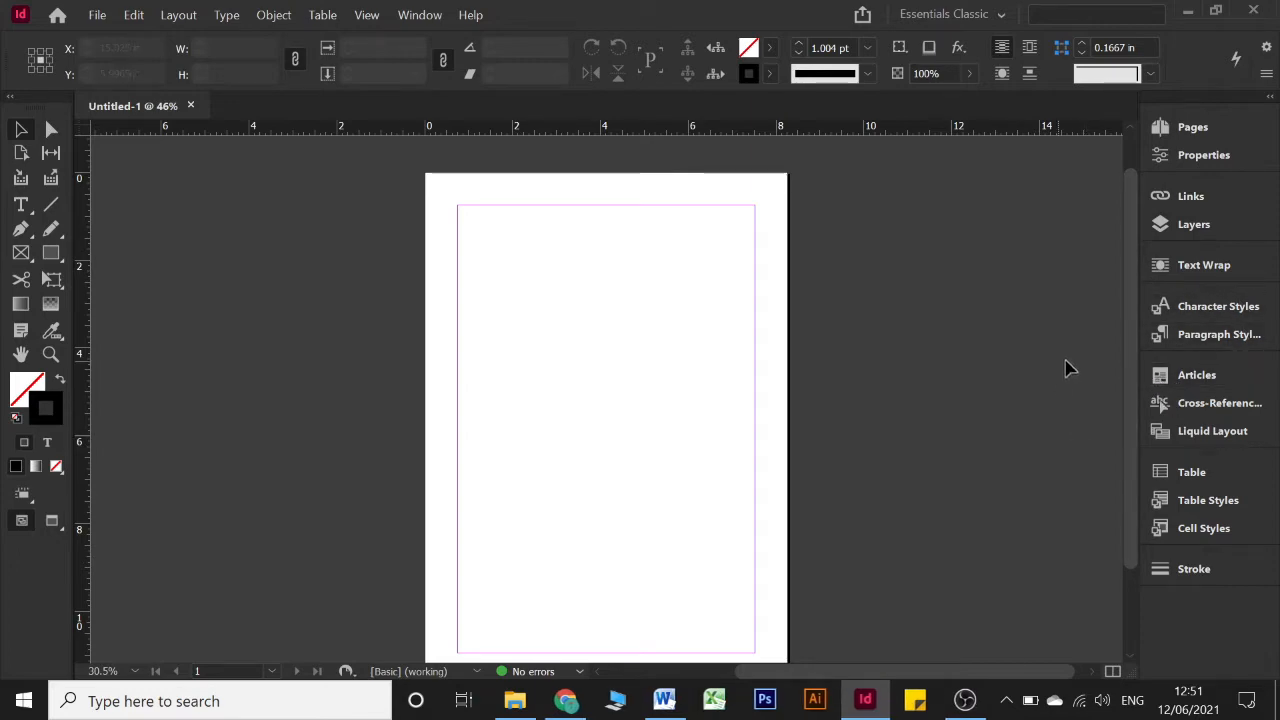
key("super+plus")
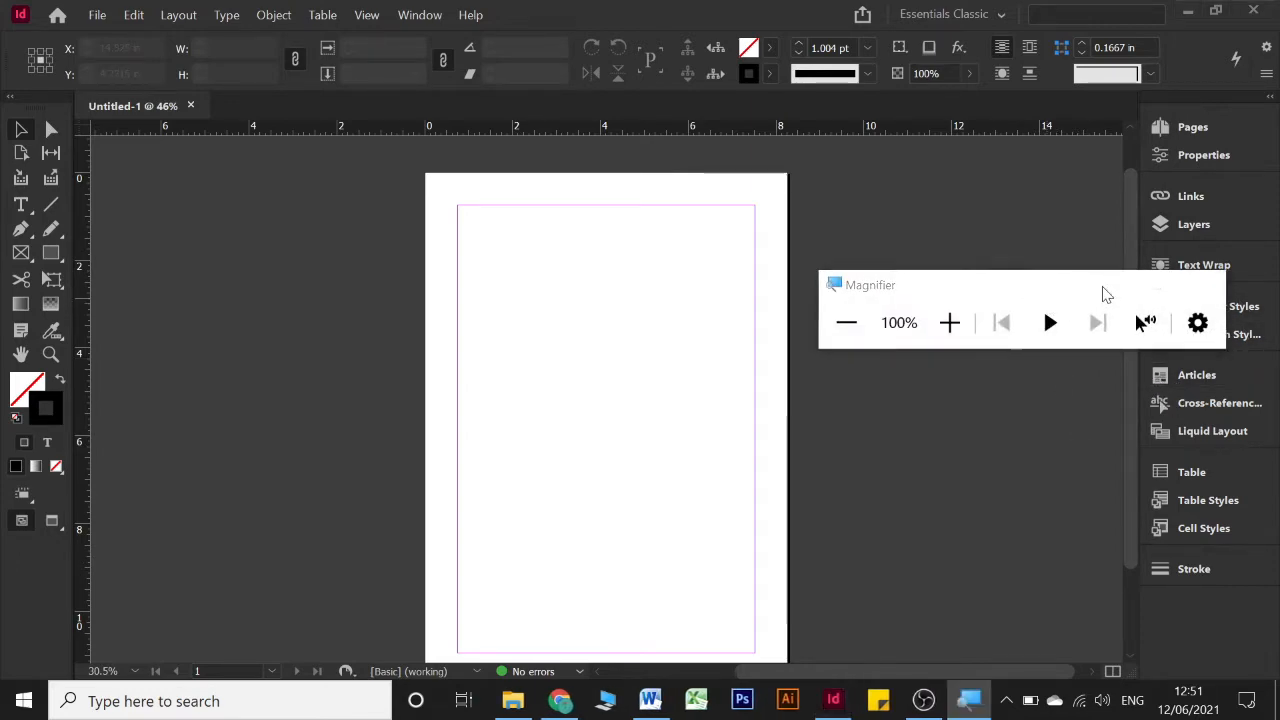
left_click(1105, 288)
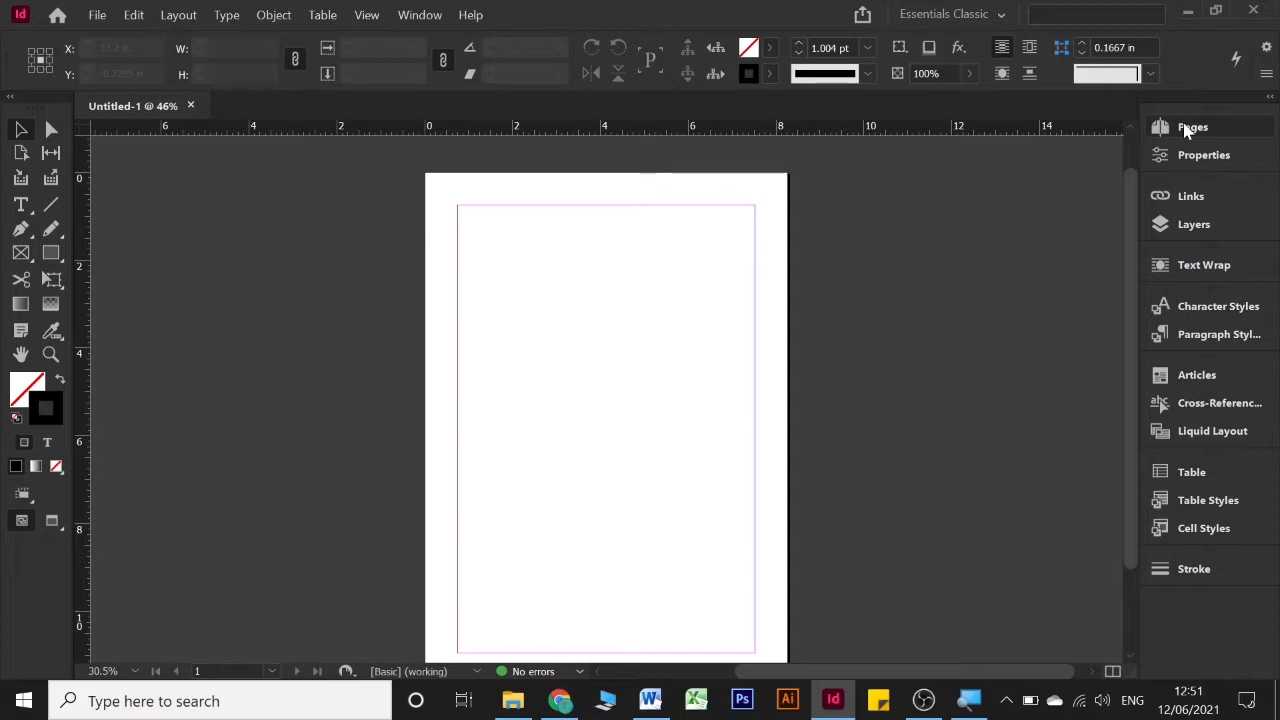
scroll(763, 354, "down", 2)
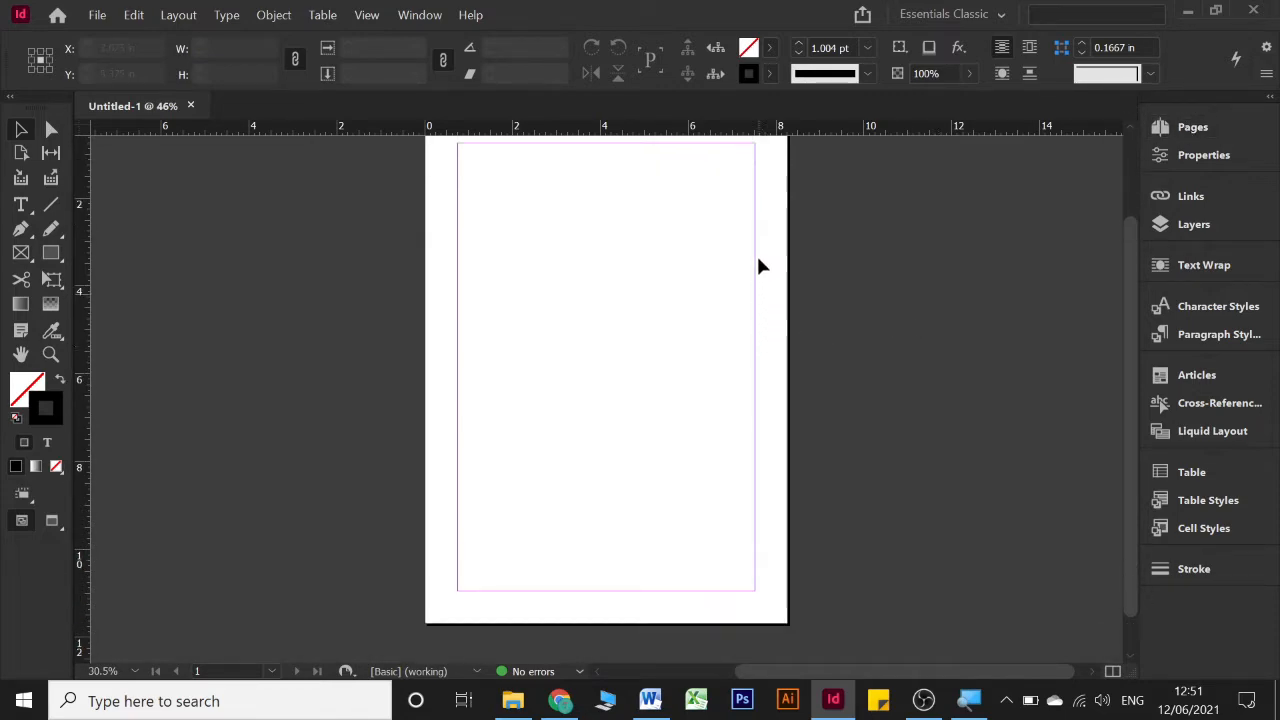
left_click_drag(757, 253, 791, 298)
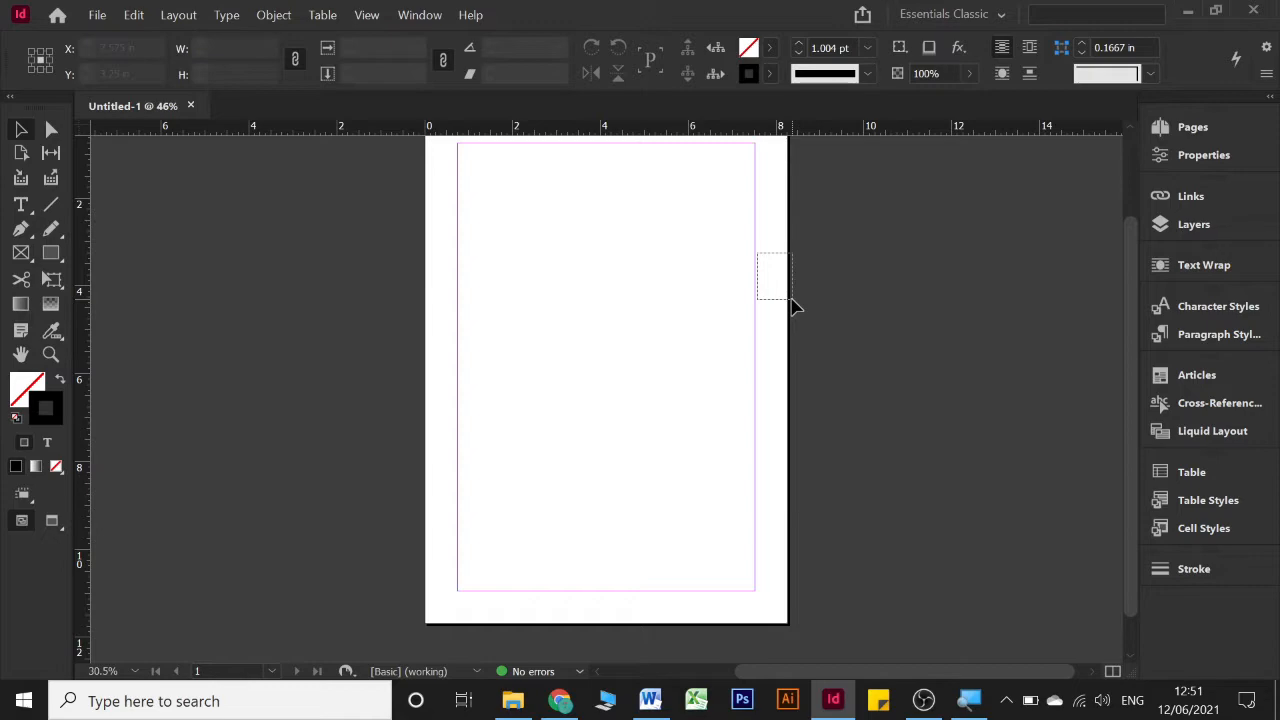
mouse_move(791, 299)
left_mouse_down()
mouse_move(782, 289)
mouse_move(786, 322)
left_mouse_up()
left_click(1186, 160)
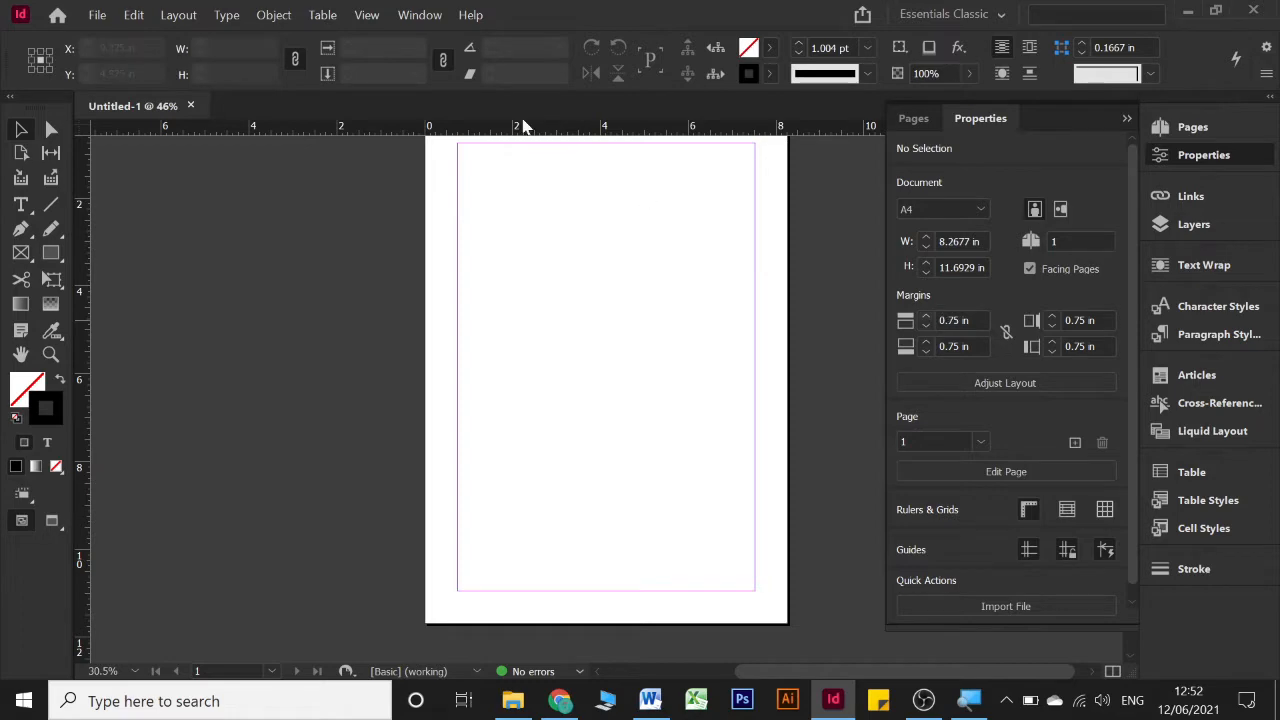
left_click(1126, 119)
scroll(732, 328, "up", 2)
scroll(732, 328, "down", 1)
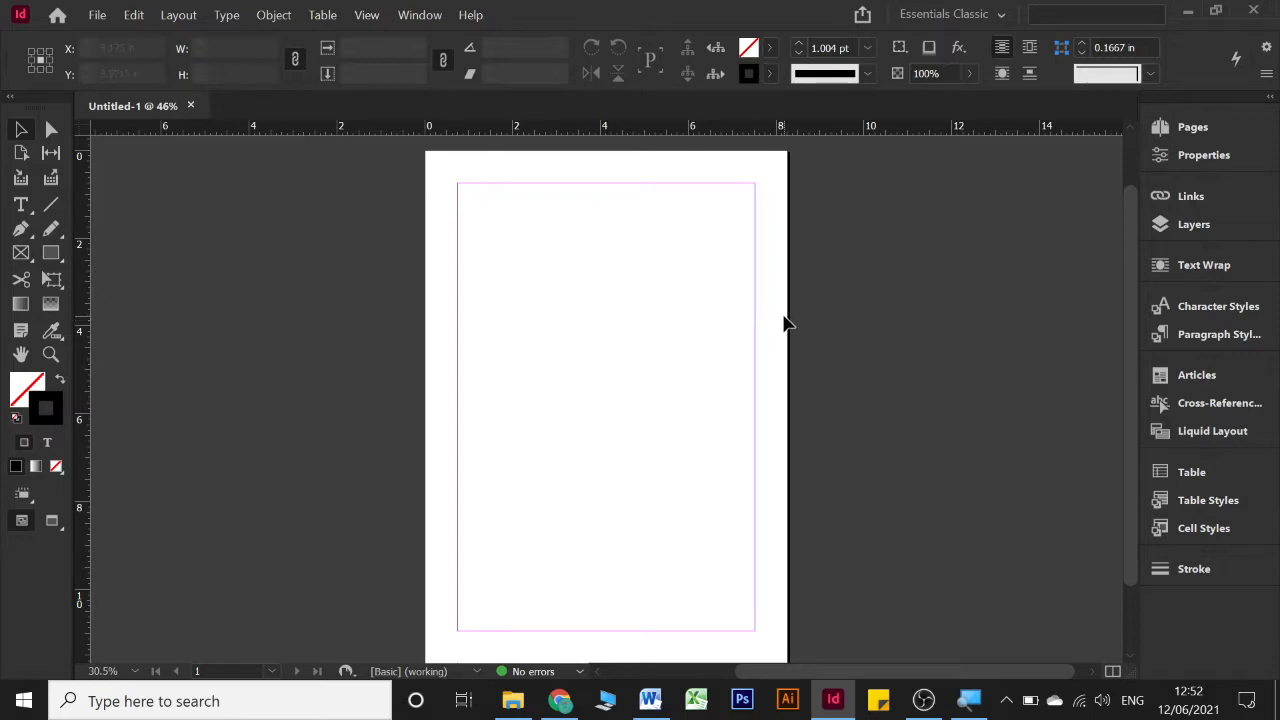
- Show the document's page list and open the left page of the A-Master spread
left_click(1205, 130)
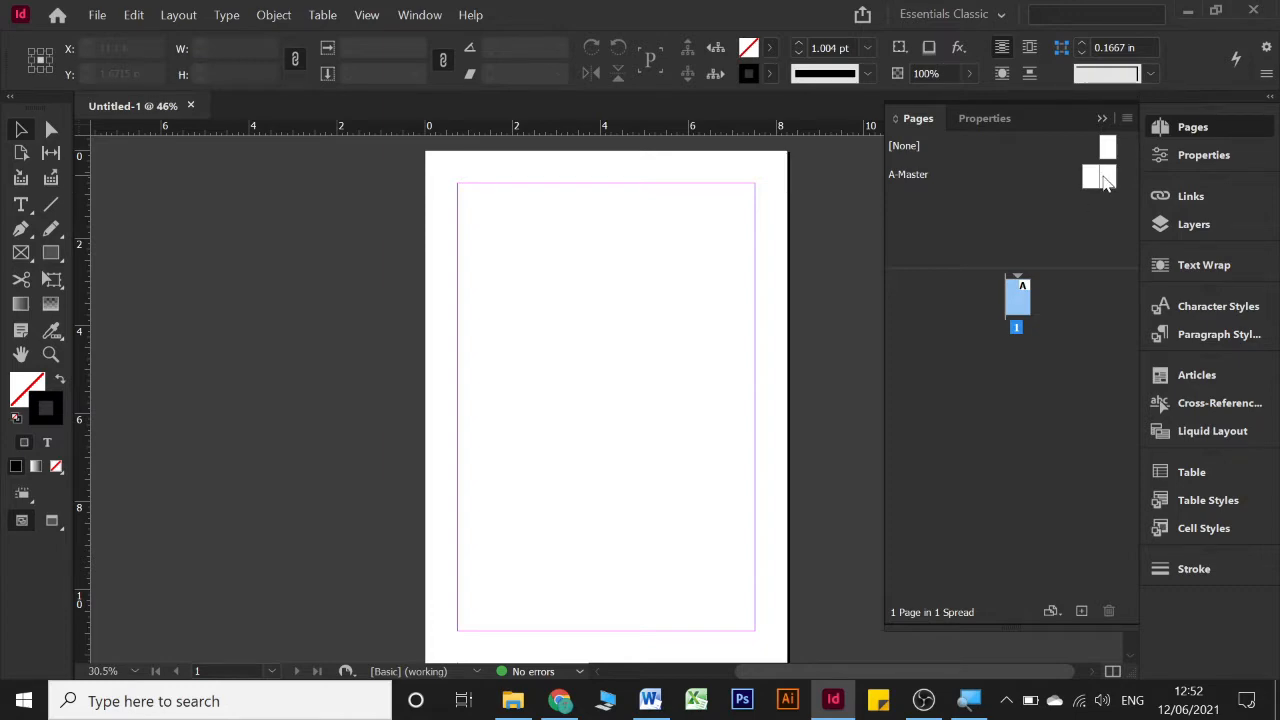
left_click(1093, 177)
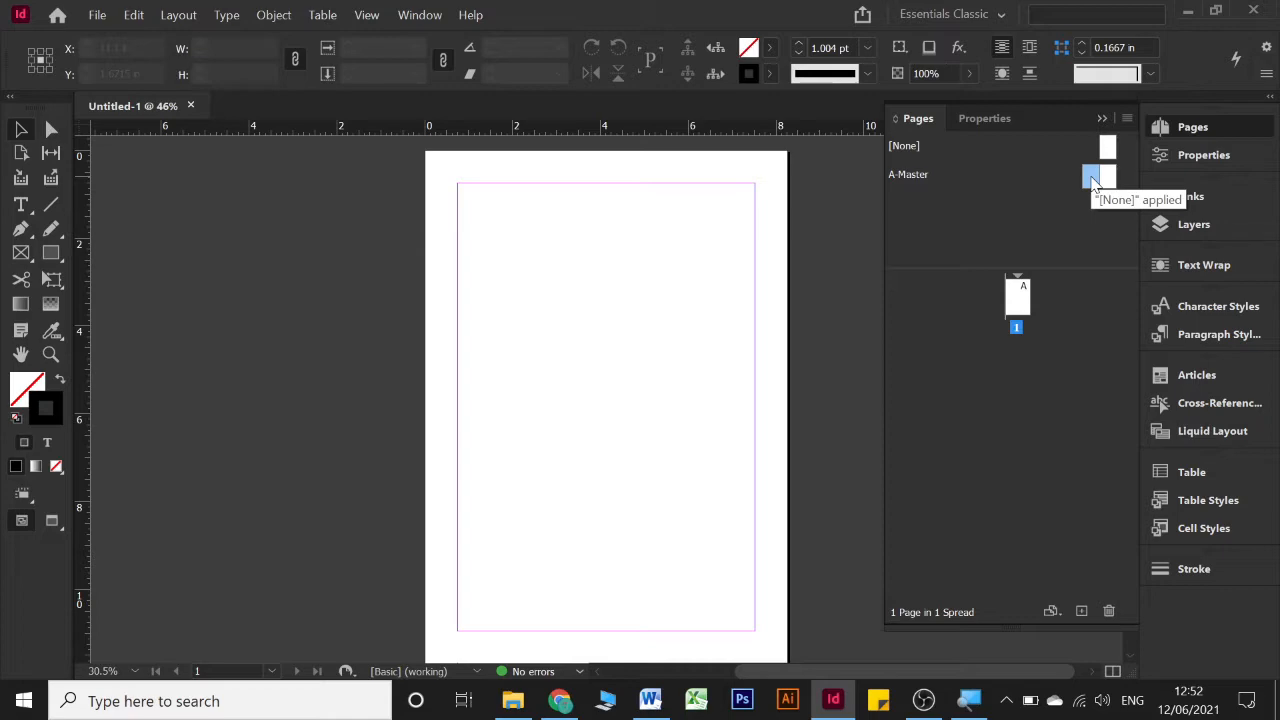
double_click(1094, 178)
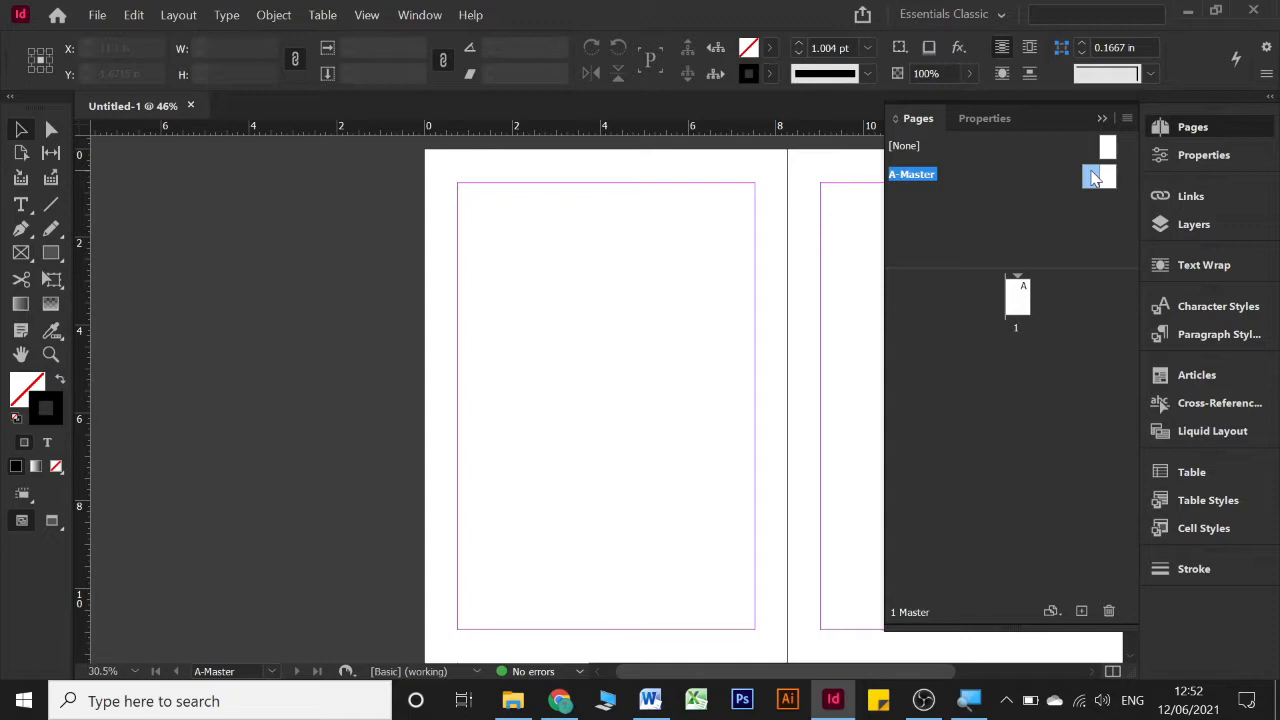
left_click_drag(1095, 177, 1100, 183)
double_click(1095, 172)
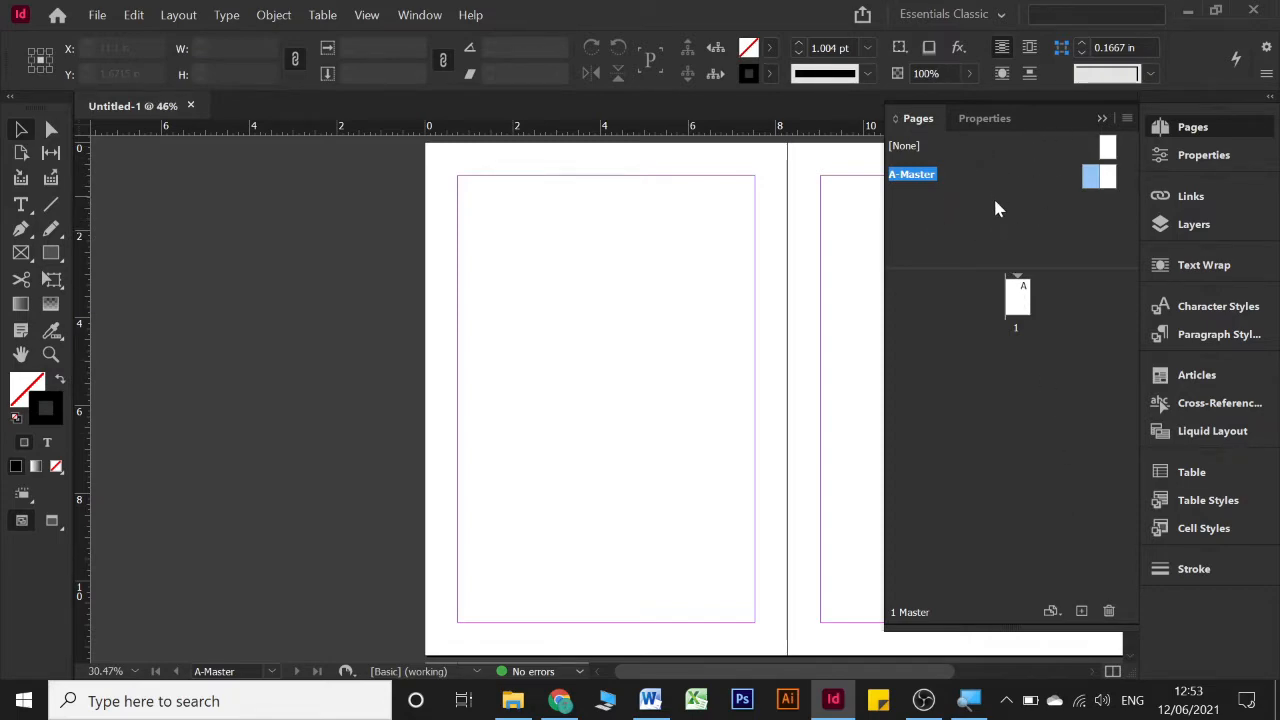
- Create a new master with prefix B, name Master, based on [None], with 2 pages in A4 size
right_click(950, 200)
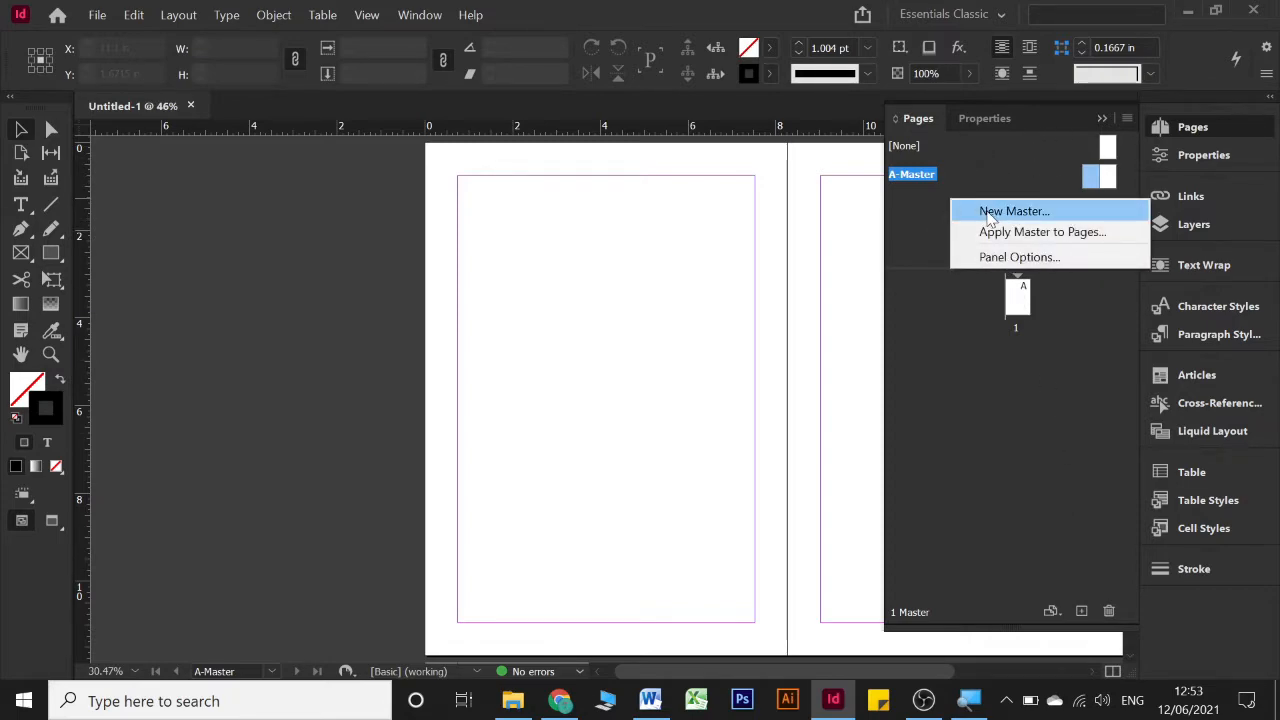
left_click(987, 218)
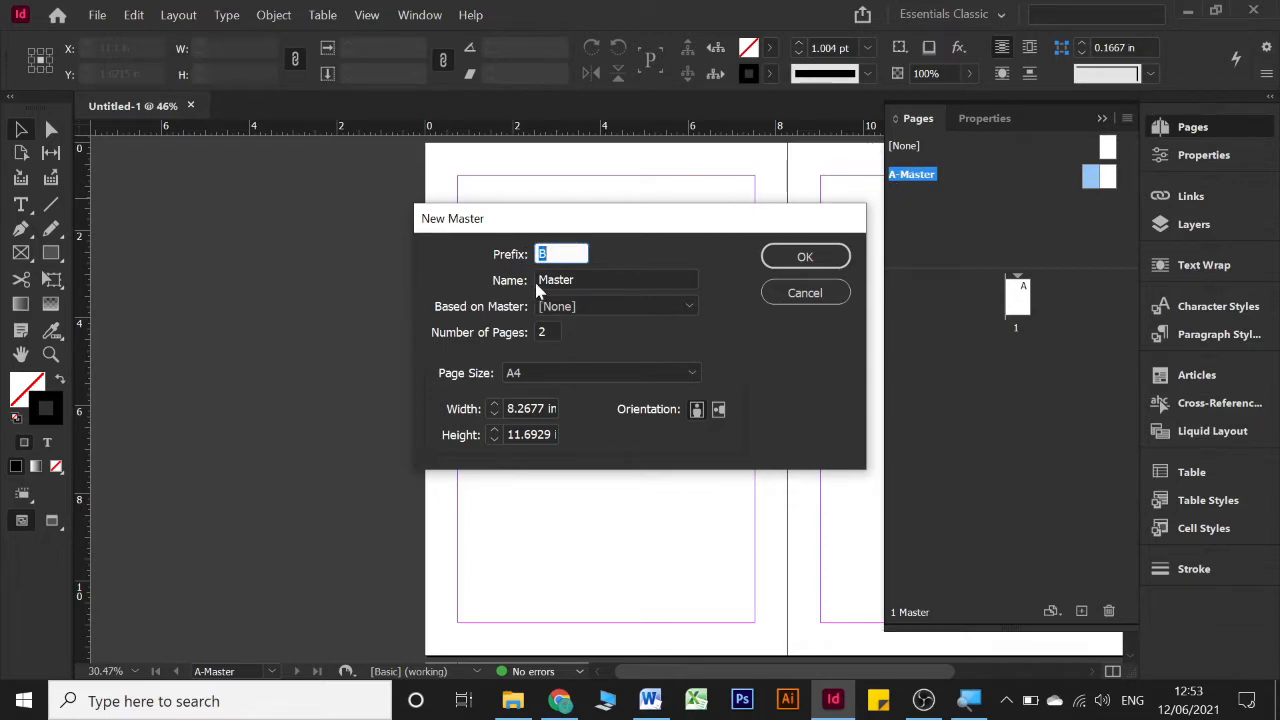
key("Tab")
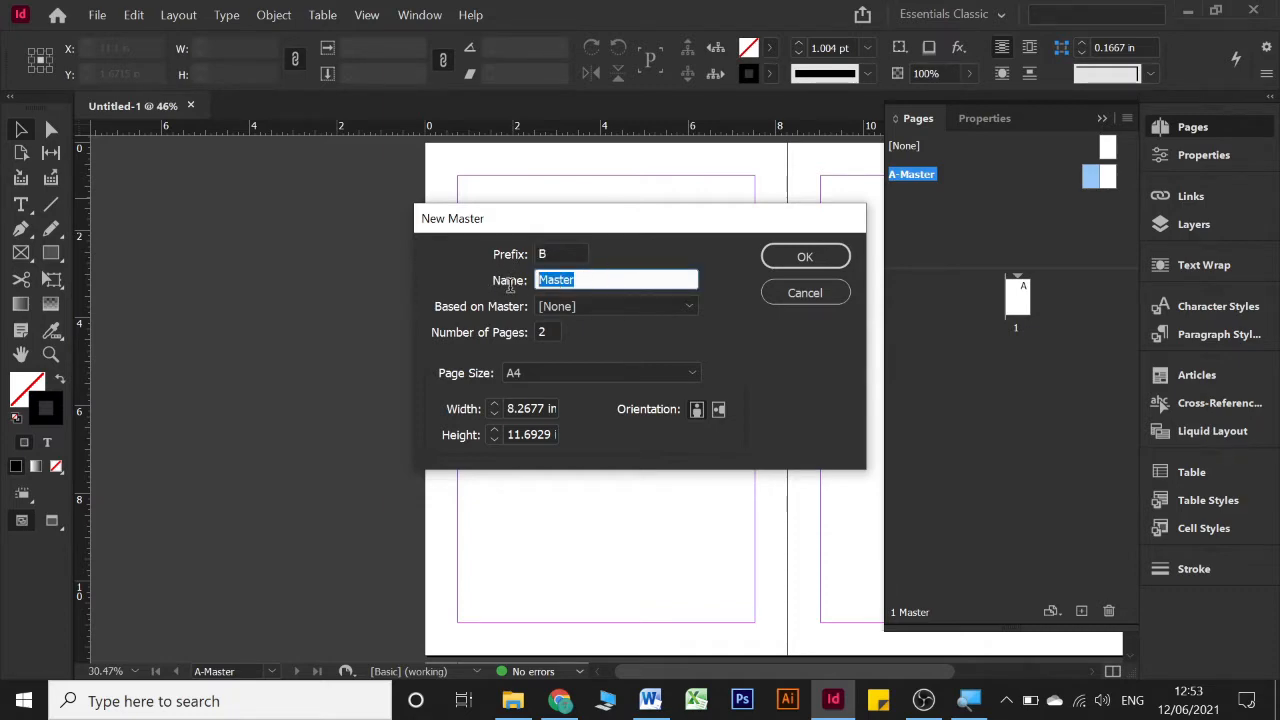
left_click(566, 250)
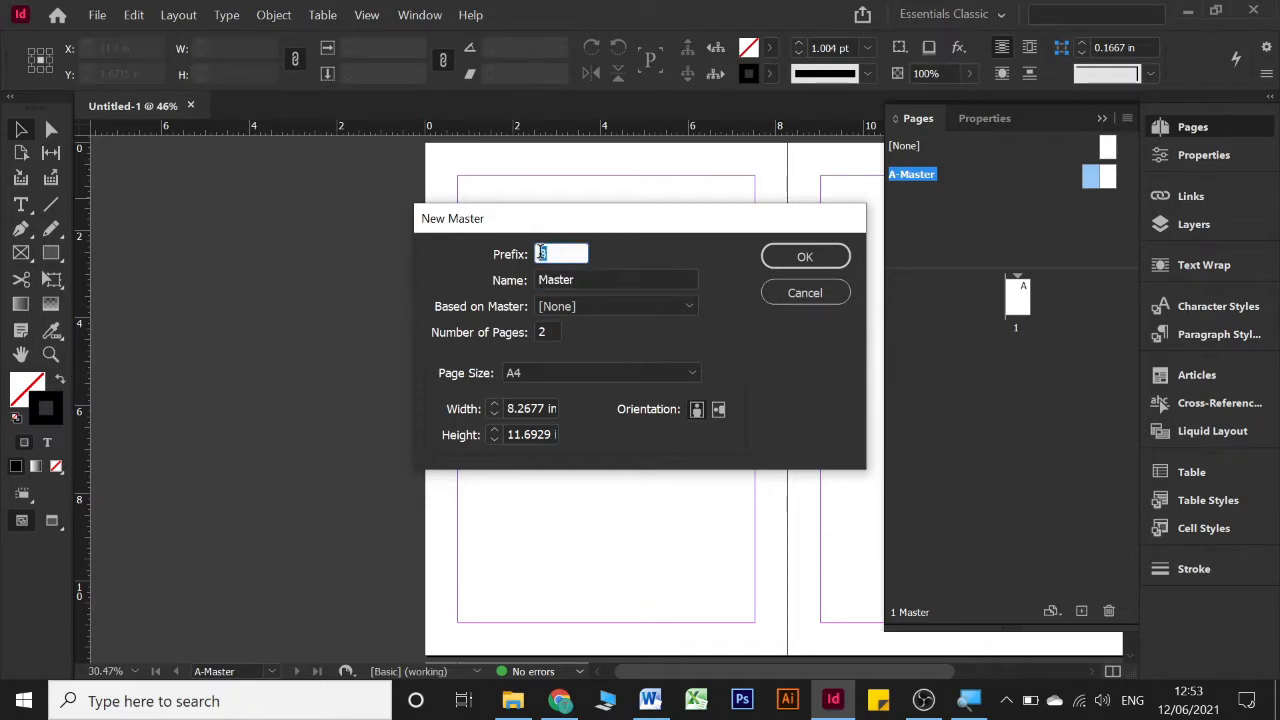
type("1")
key("BackSpace")
type("B")
left_click(545, 332)
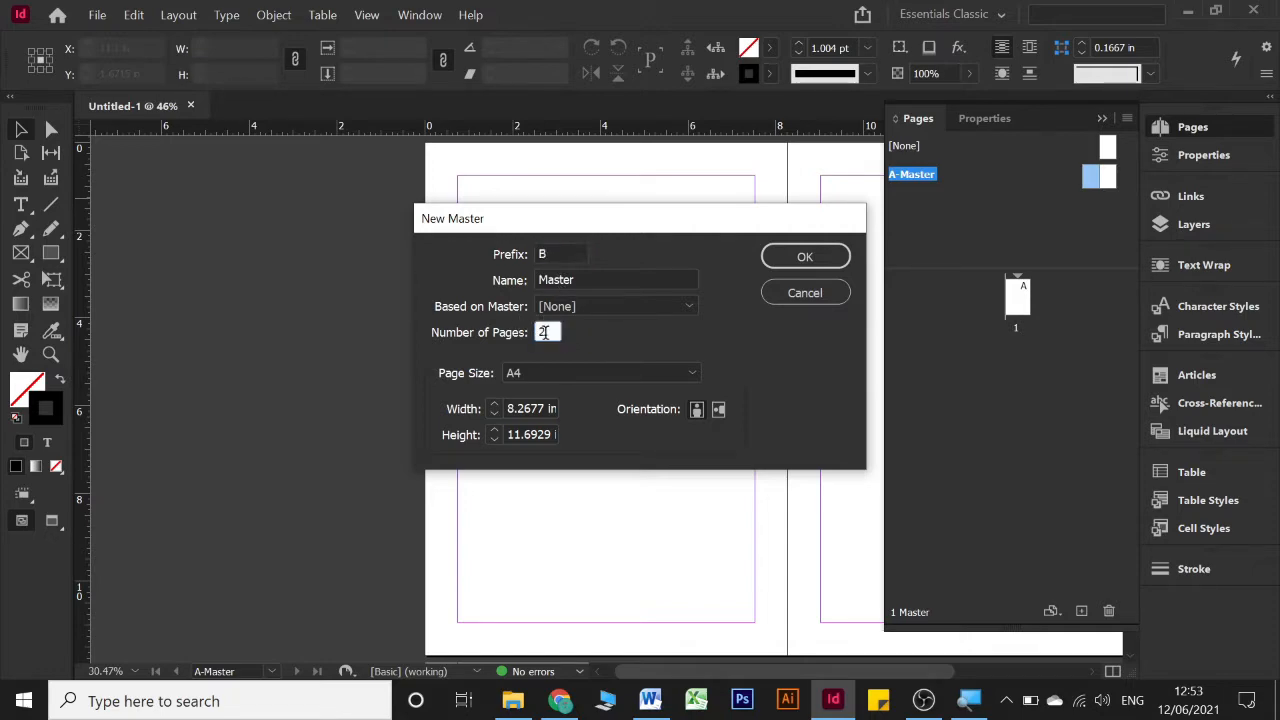
left_click_drag(545, 332, 519, 333)
left_click(543, 373)
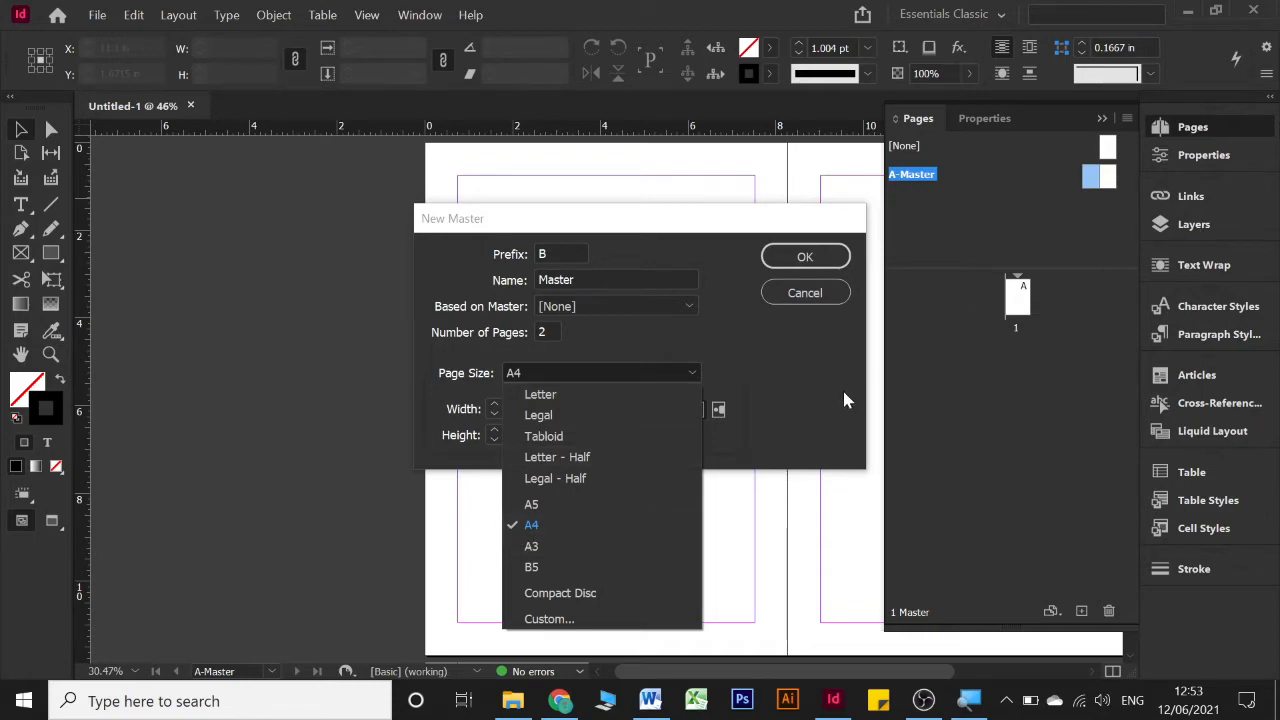
left_click(609, 523)
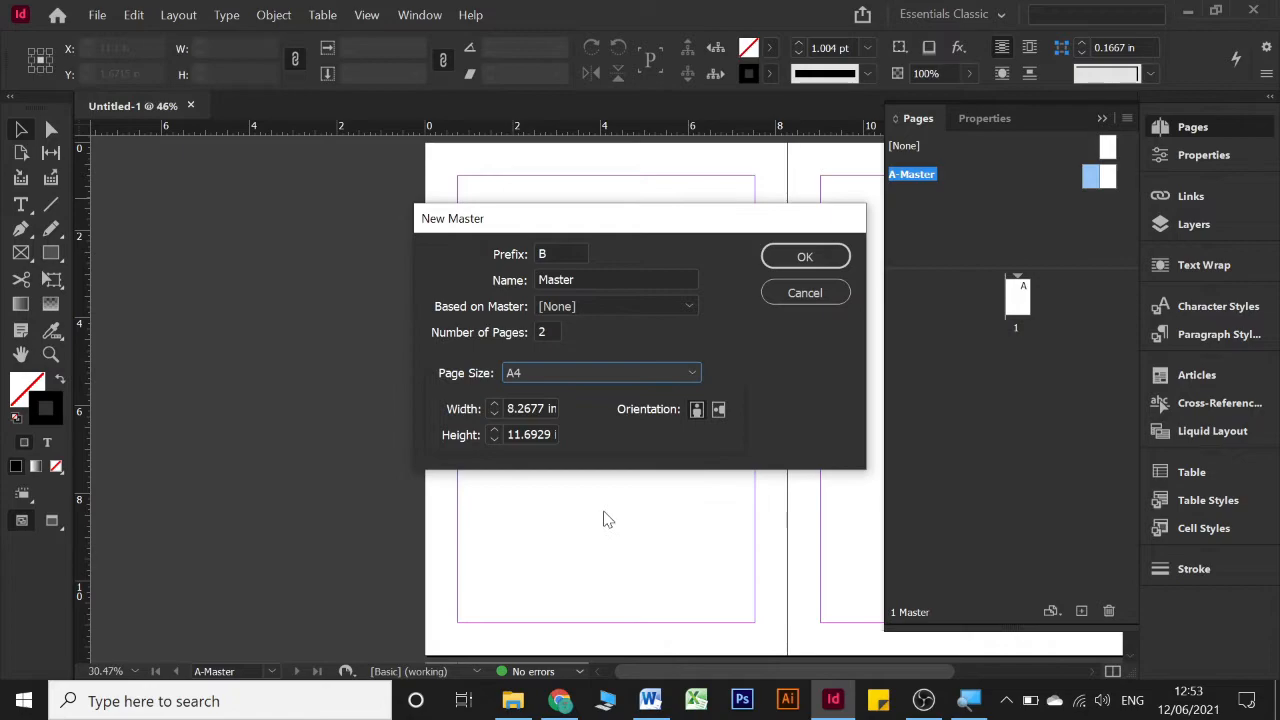
left_click(813, 252)
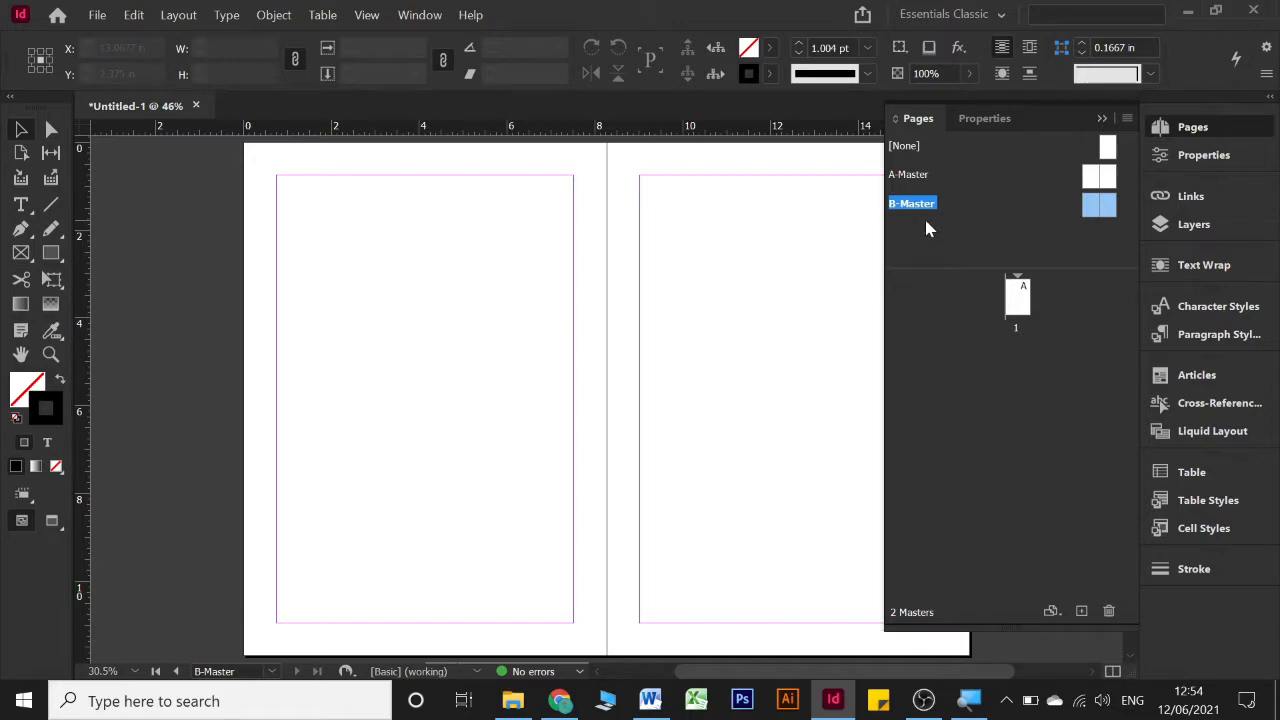
- Open the left page of the B-Master spread and add a third master spread below it
left_click(976, 224)
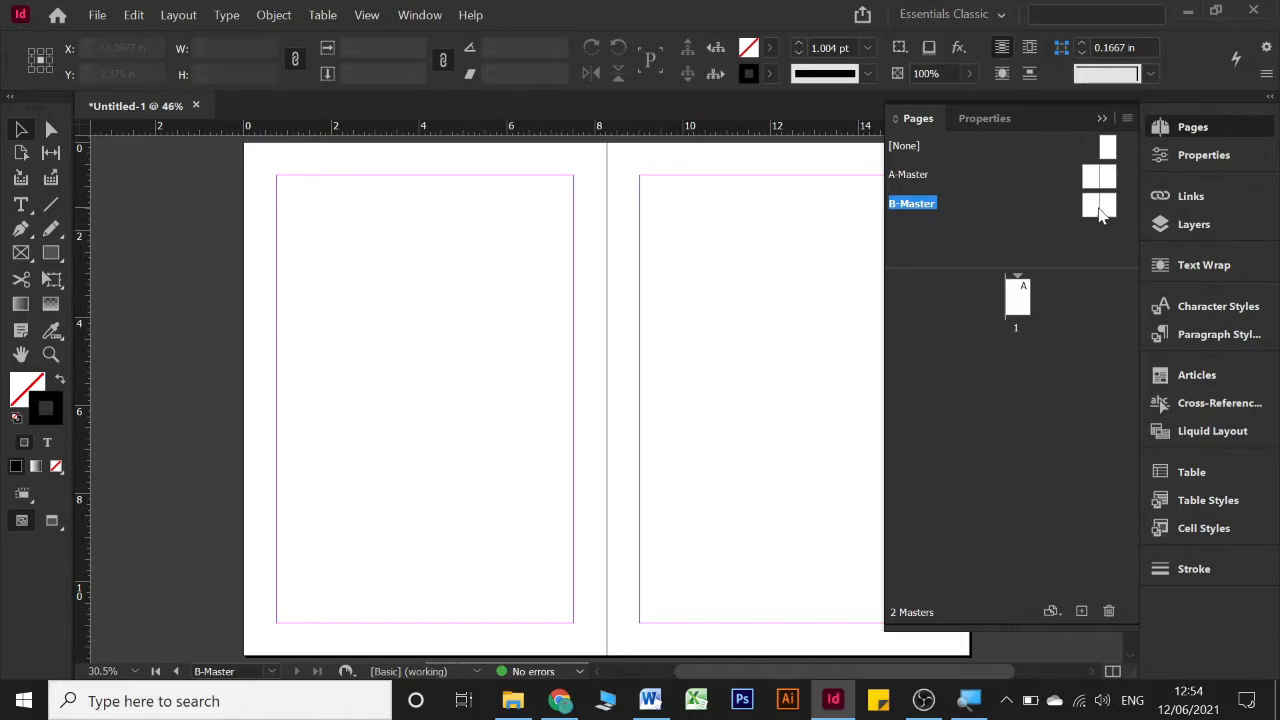
double_click(1092, 205)
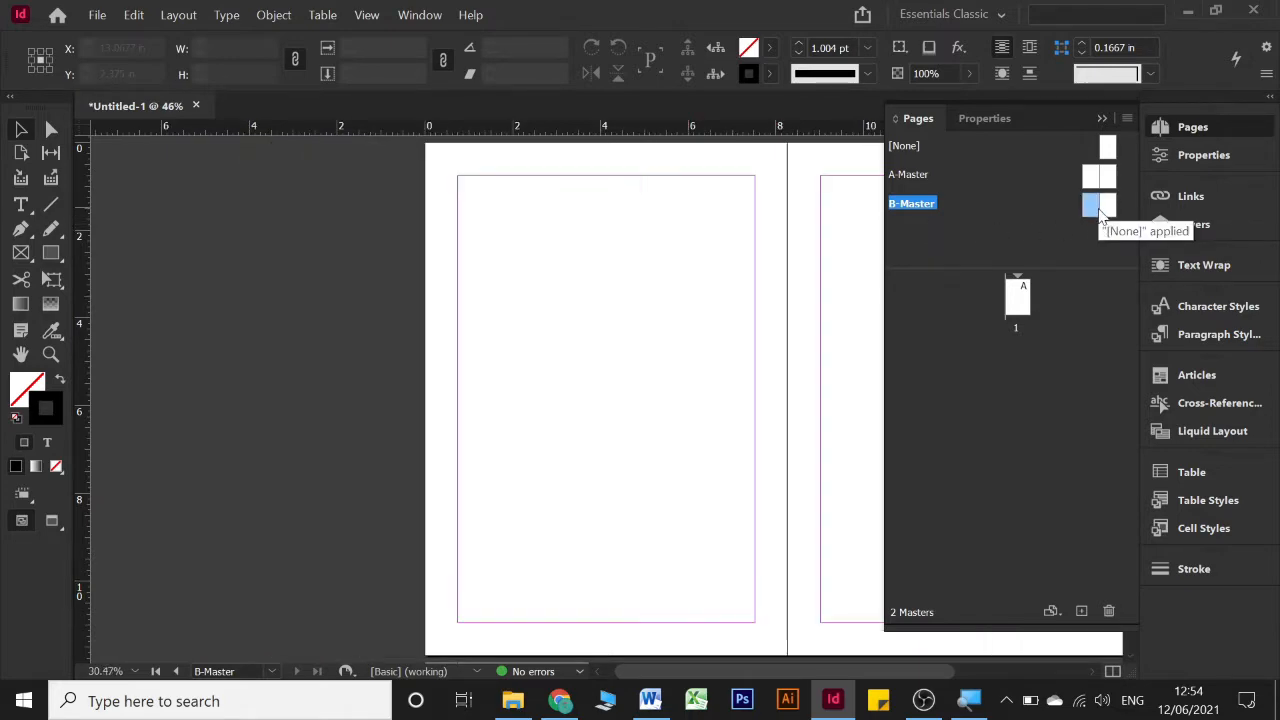
left_click(1080, 613)
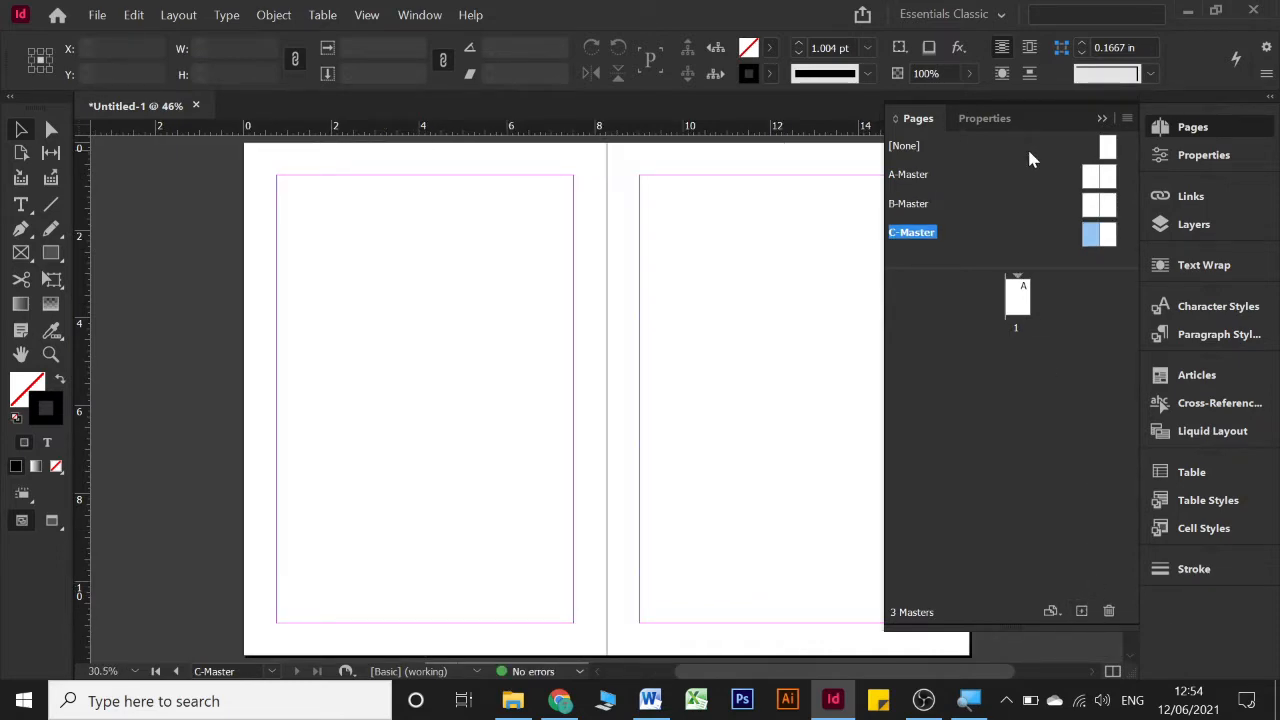
- View the B-Master and C-Master spreads in turn and select the [None] master
left_click(1090, 177)
left_click(1092, 237)
left_click(1091, 177)
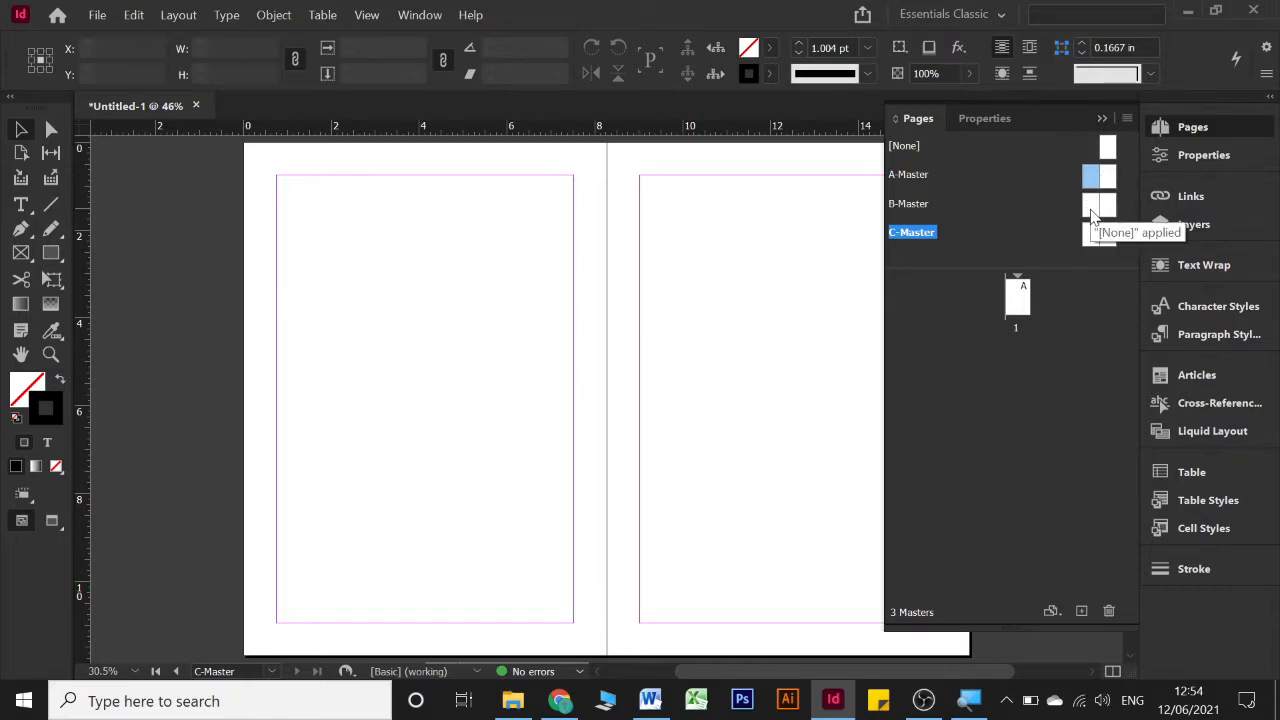
double_click(1093, 215)
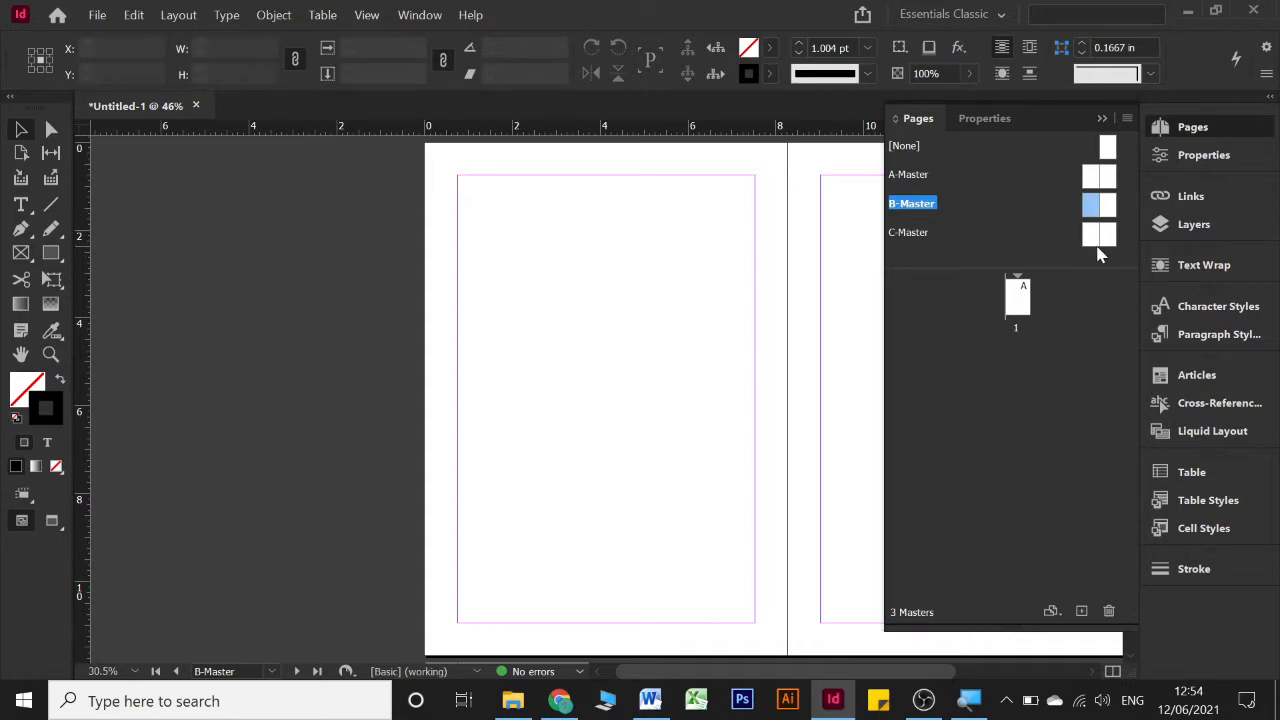
double_click(1090, 240)
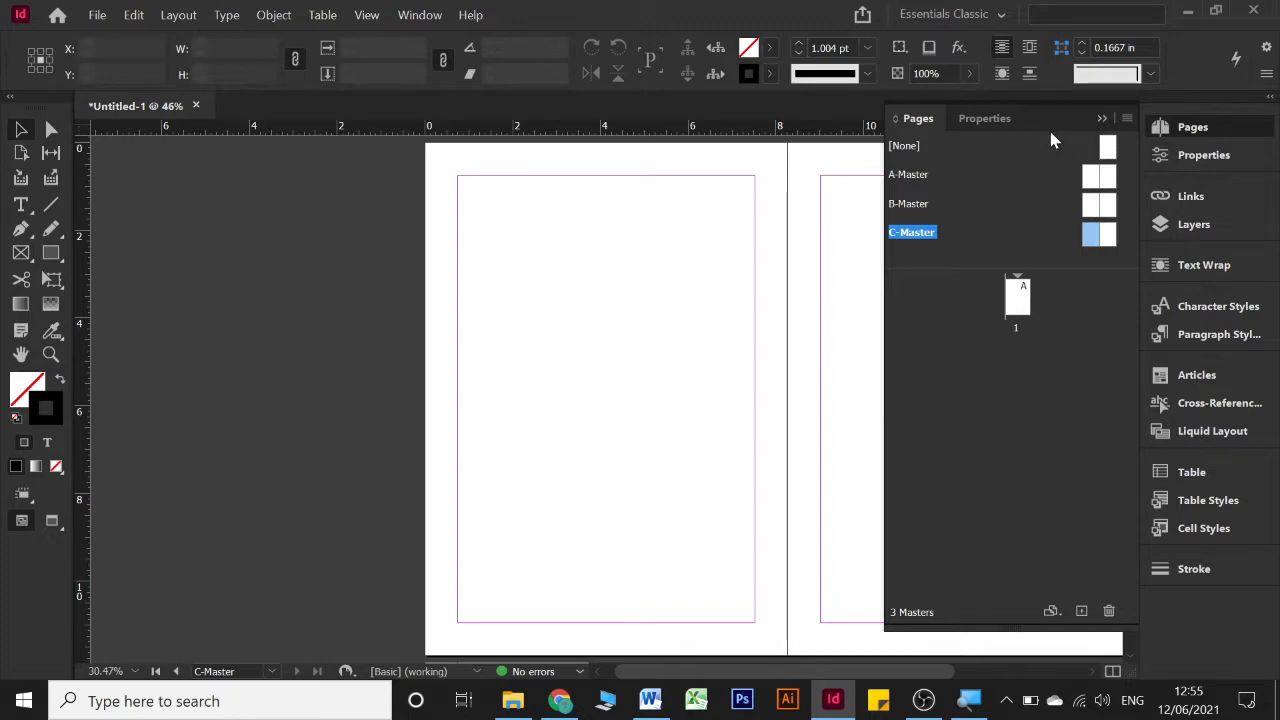
left_click(1107, 147)
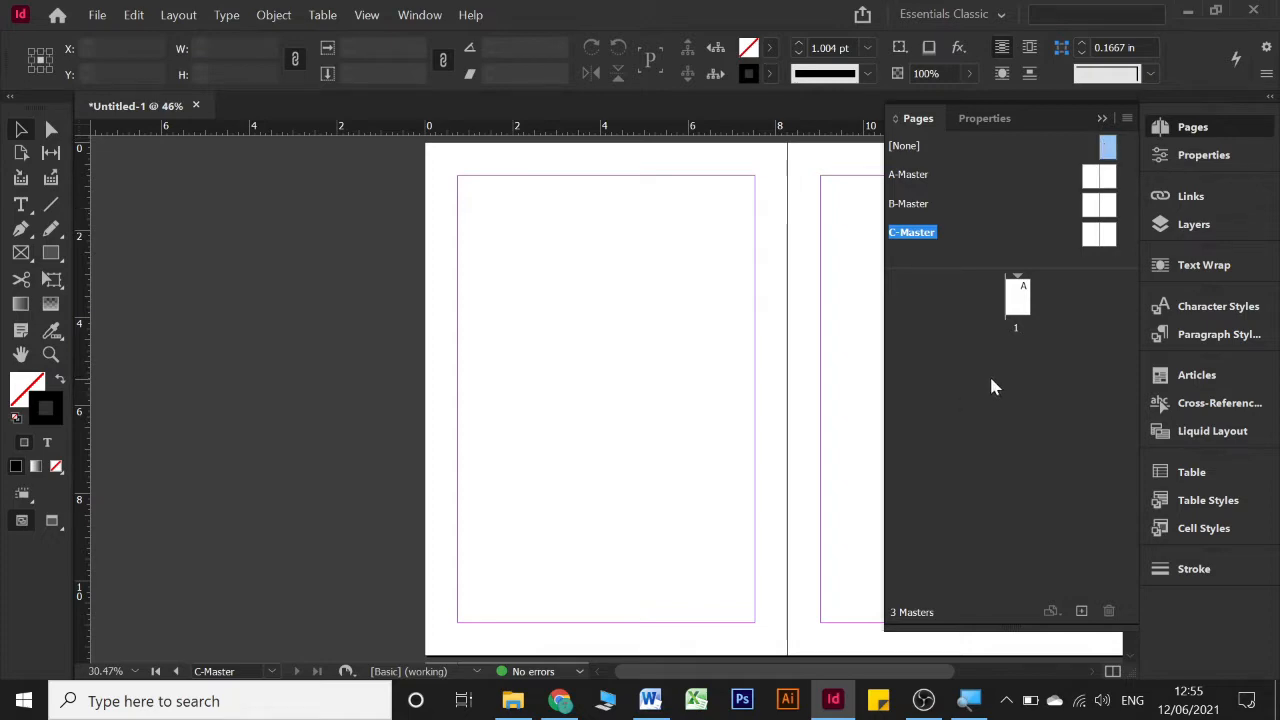
- Go to page 1 of the document and add a new page after it
left_click(1008, 310)
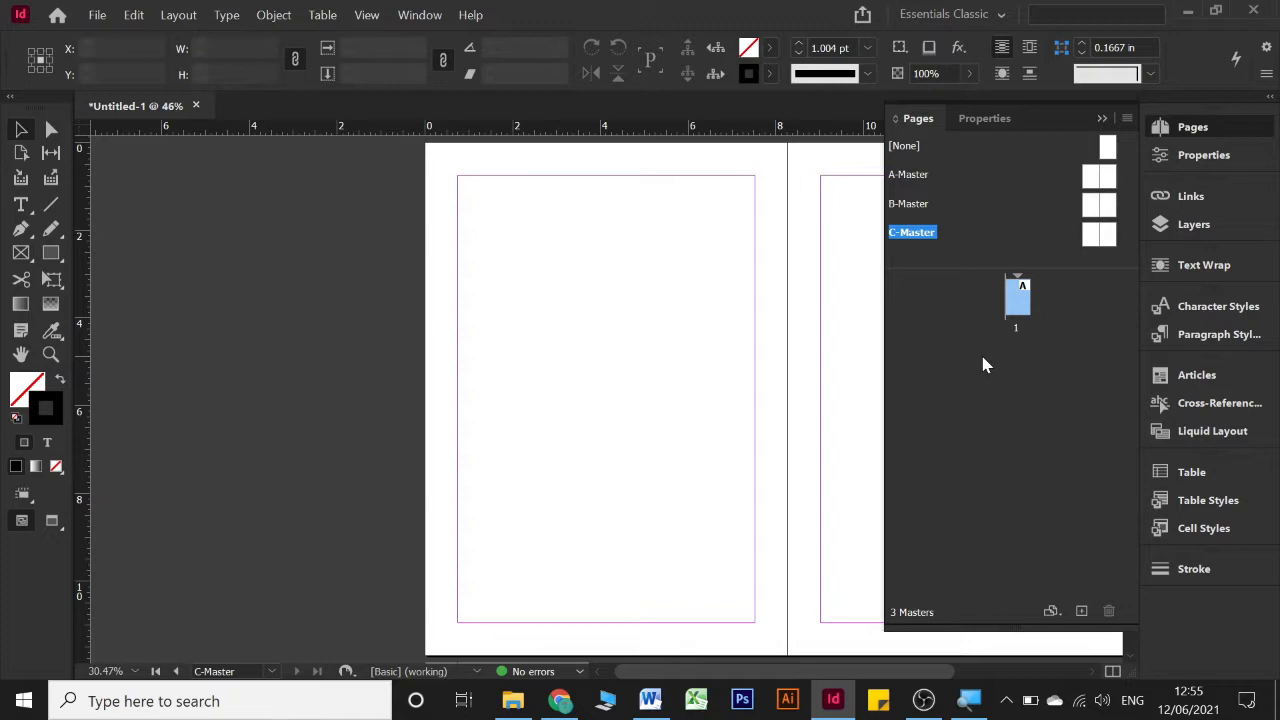
double_click(1018, 305)
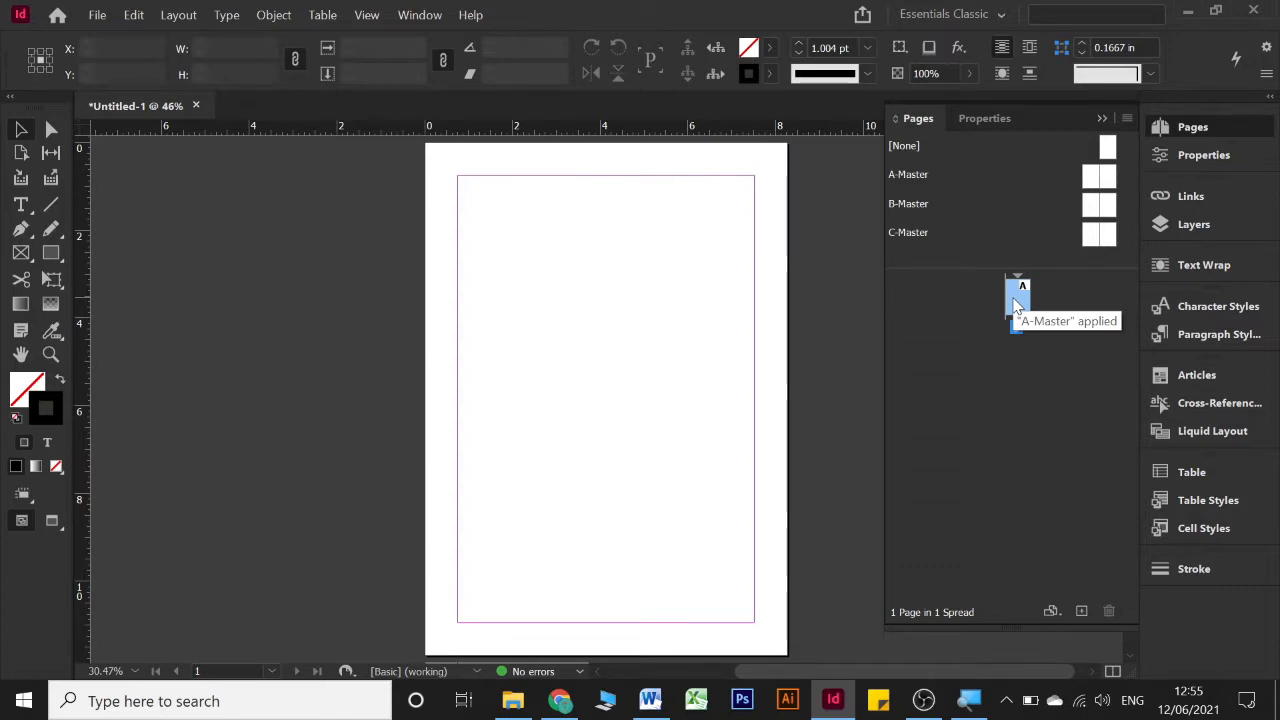
left_click(981, 350)
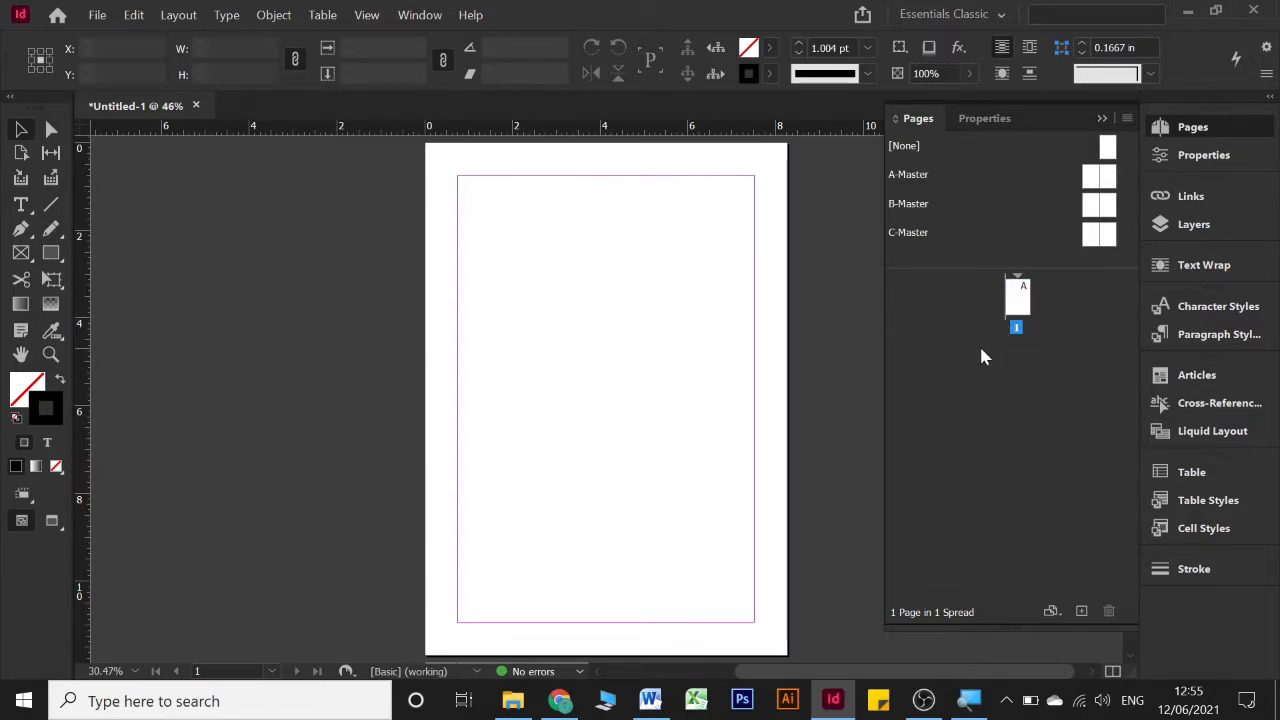
left_click(1022, 302)
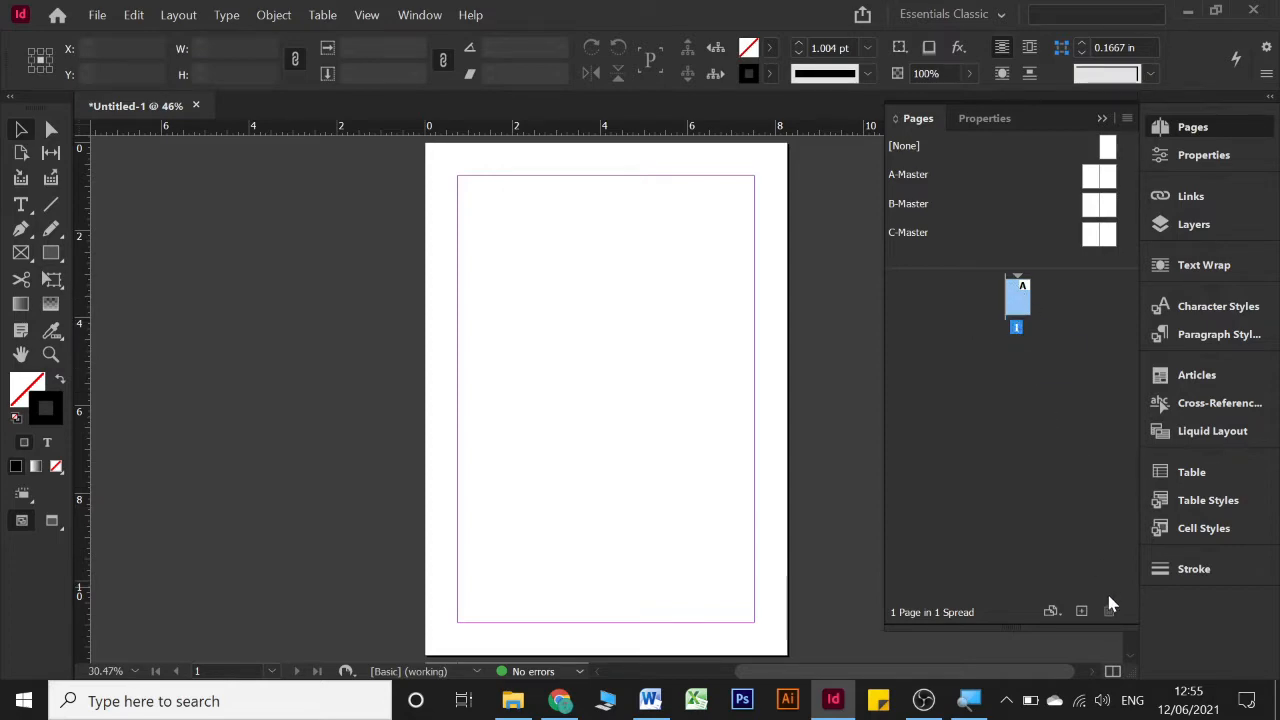
left_click(1082, 613)
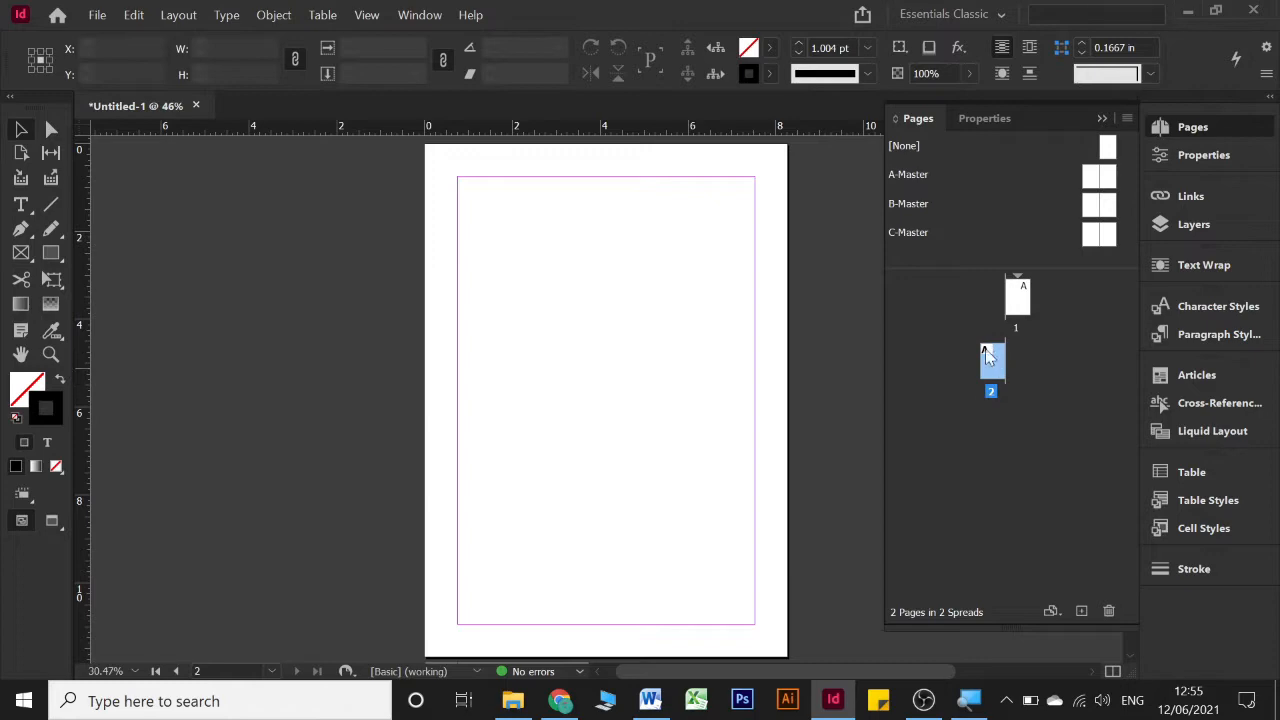
- Apply the [None] master to page 2 and select that page
left_click(1108, 146)
left_click_drag(1108, 146, 995, 368)
left_click(995, 368)
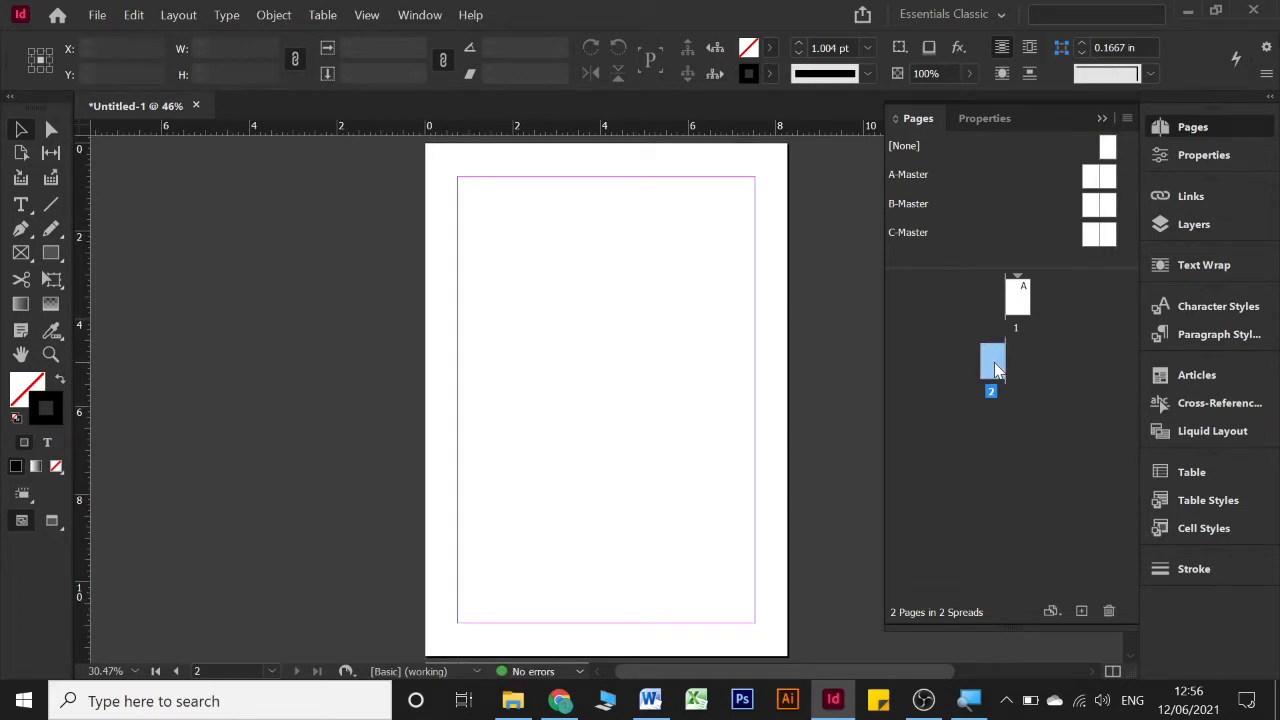
- Add two more pages after page 2 and apply B-Master to pages 3 and 4
left_click(1081, 612)
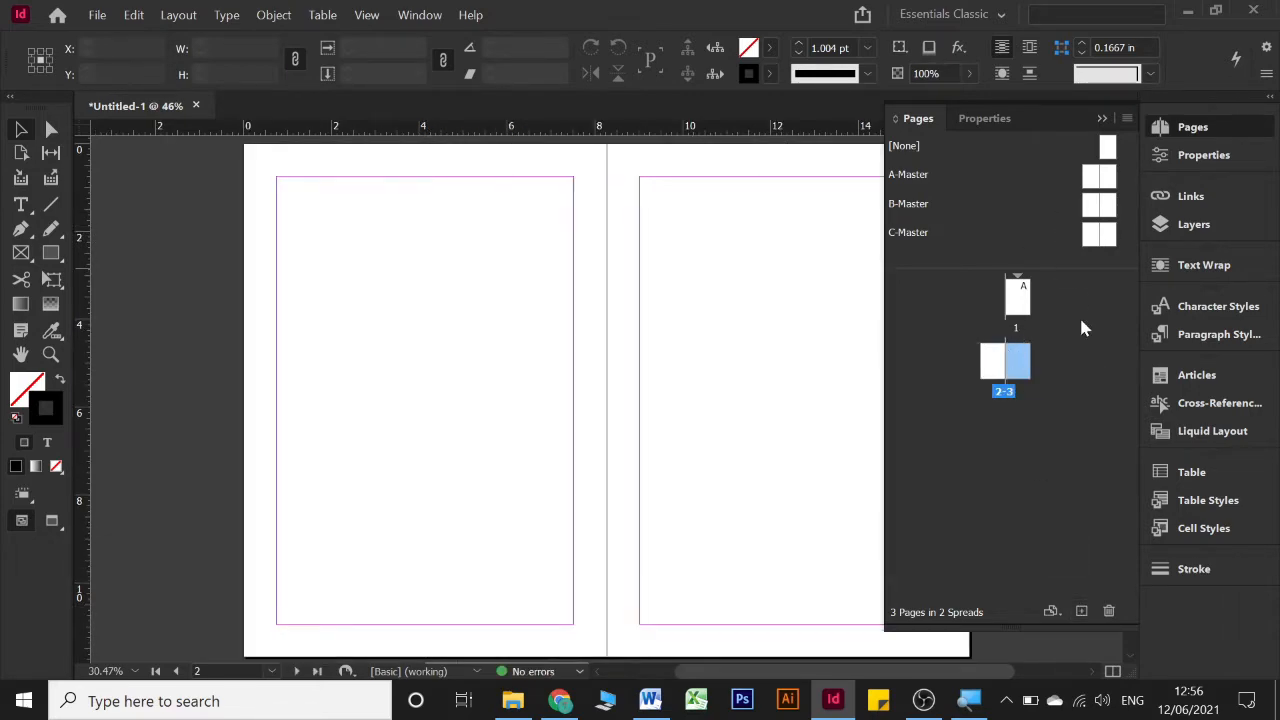
left_click(1081, 612)
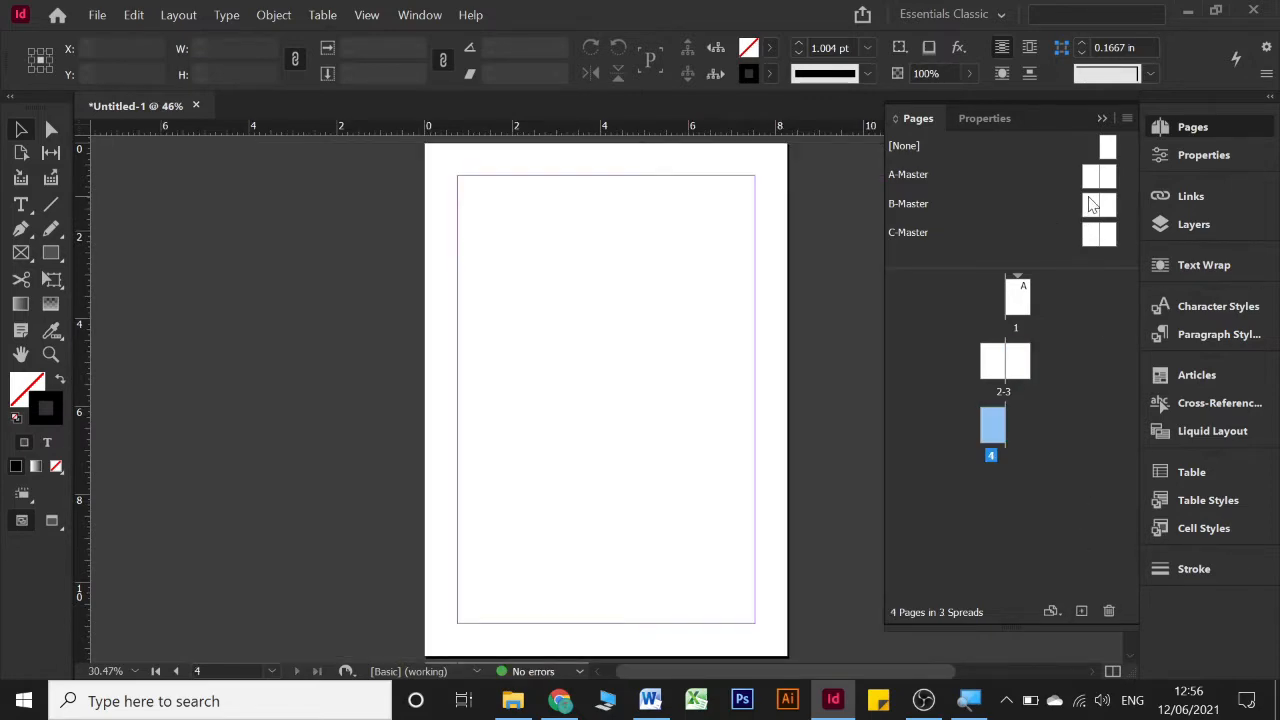
left_click_drag(1092, 205, 1018, 360)
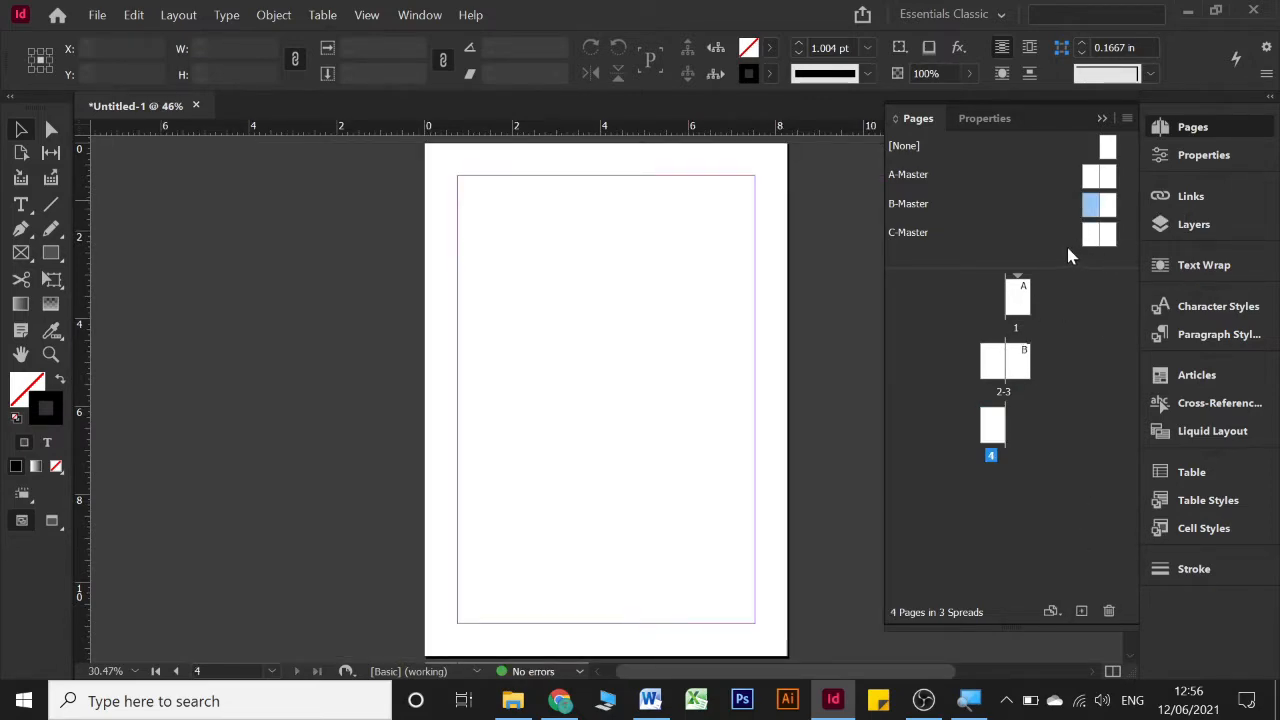
left_click_drag(1088, 205, 990, 440)
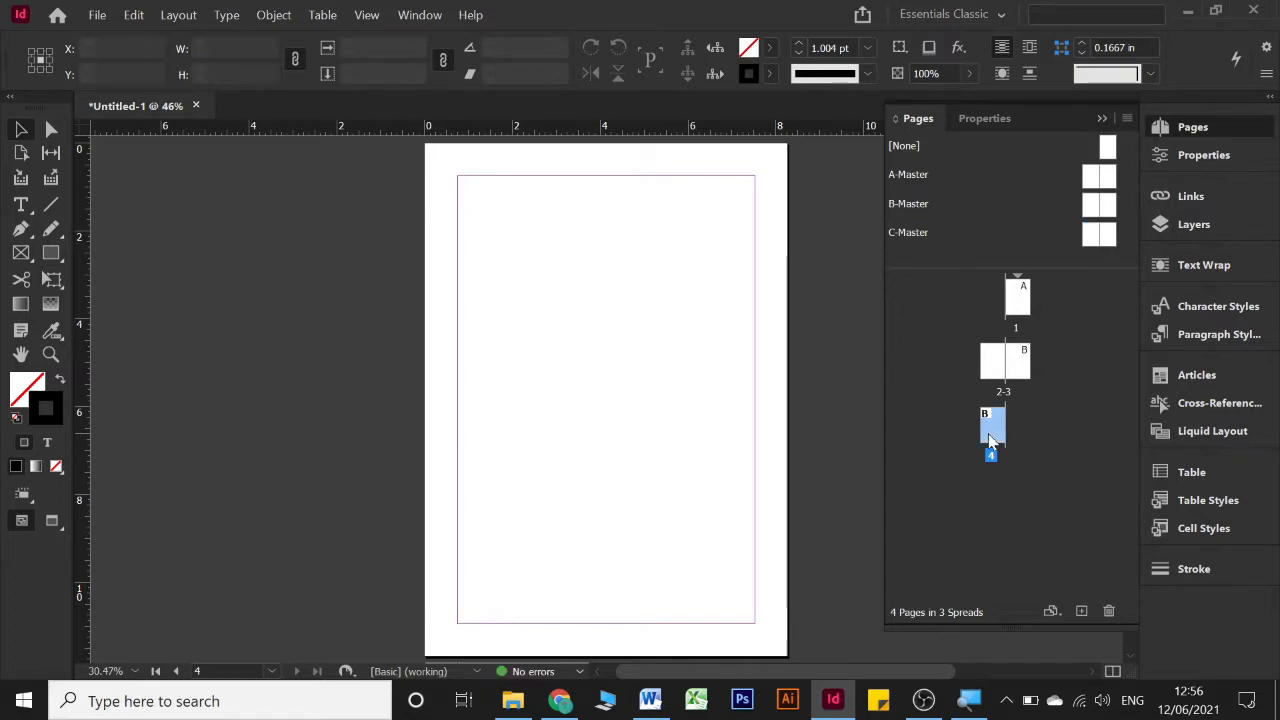
- Add a new page after page 4 and apply C-Master to page 5
left_click(1081, 611)
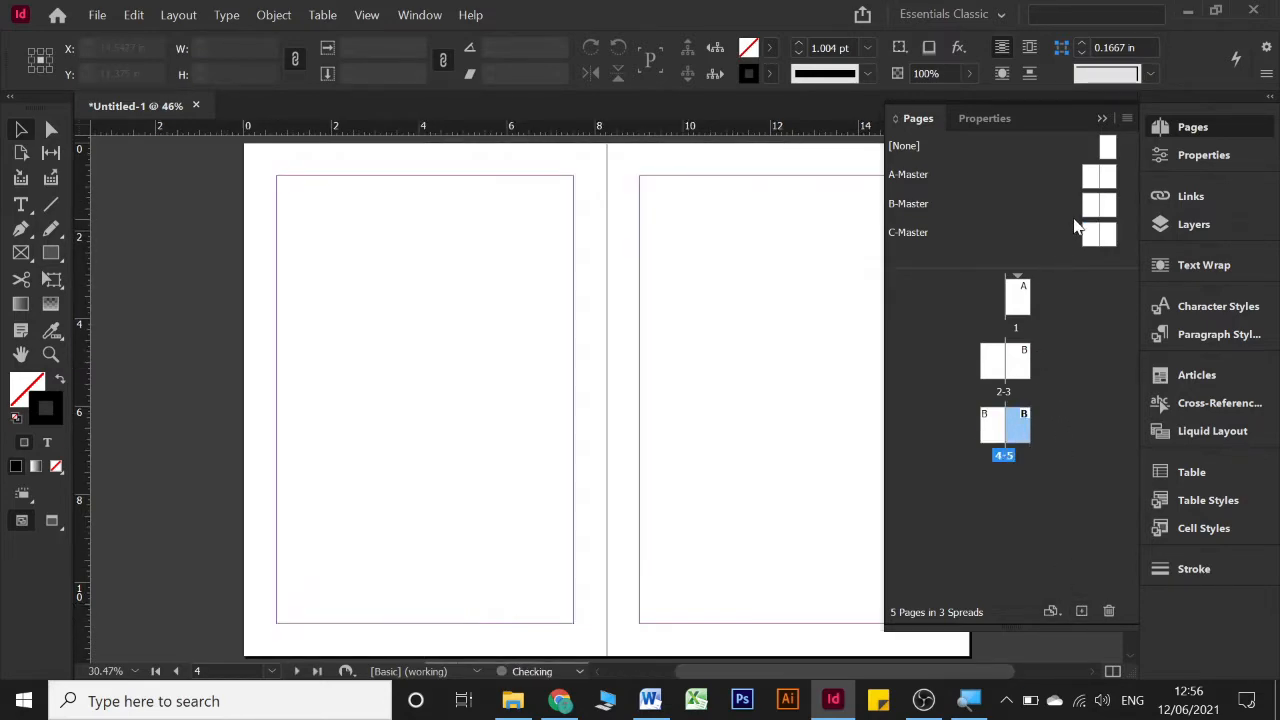
left_click_drag(1088, 232, 1014, 445)
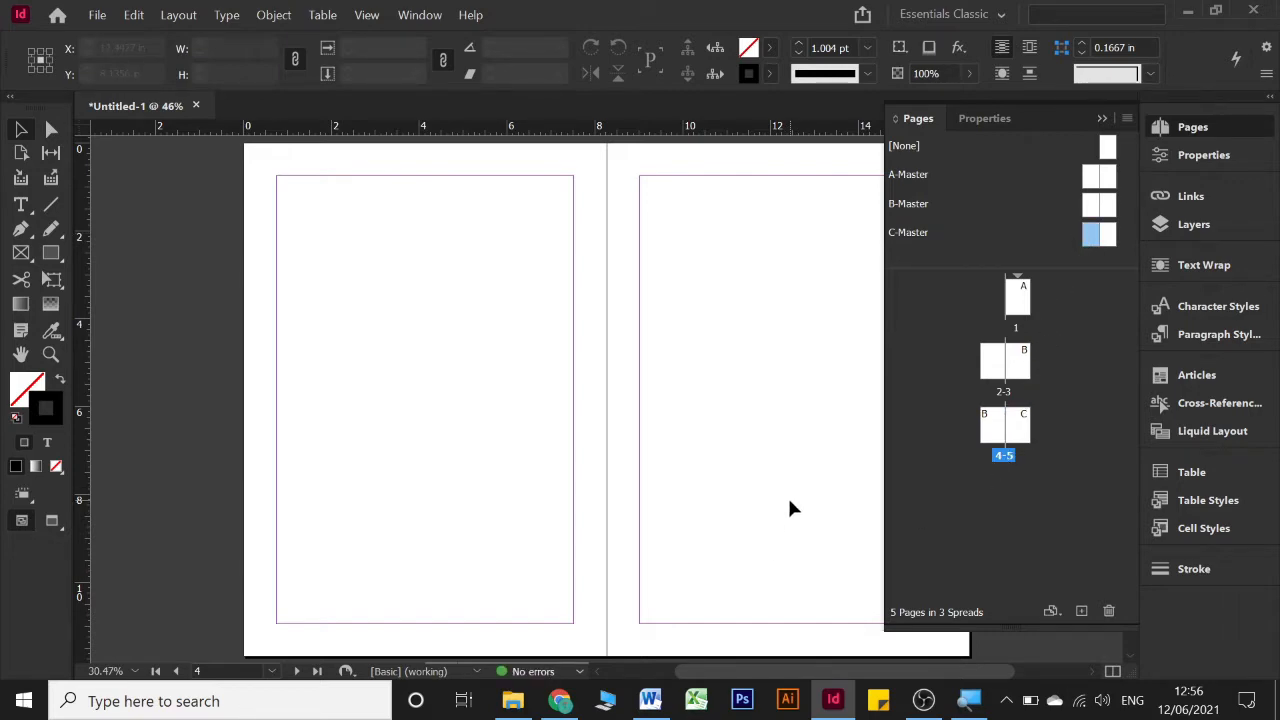
- Review which master each document page uses, selecting pages 1 and 2 and going to pages 3, 4 and 5 in turn
left_click(1016, 304)
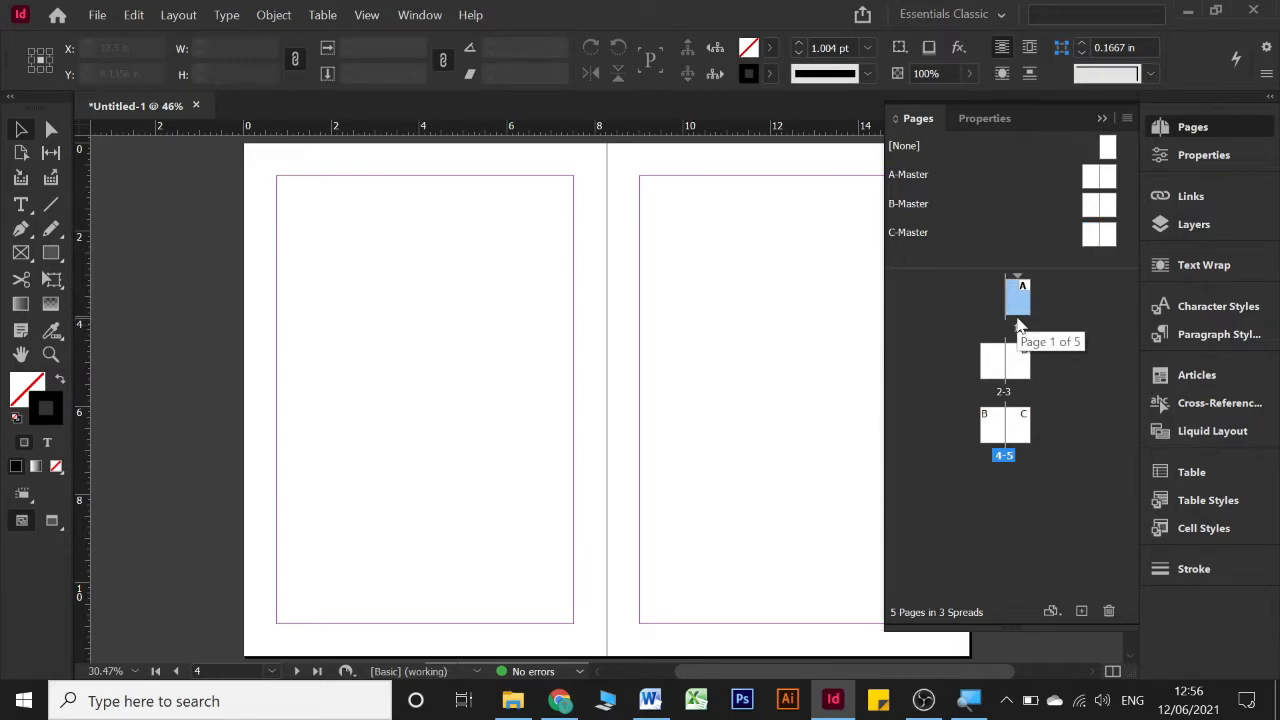
left_click(992, 360)
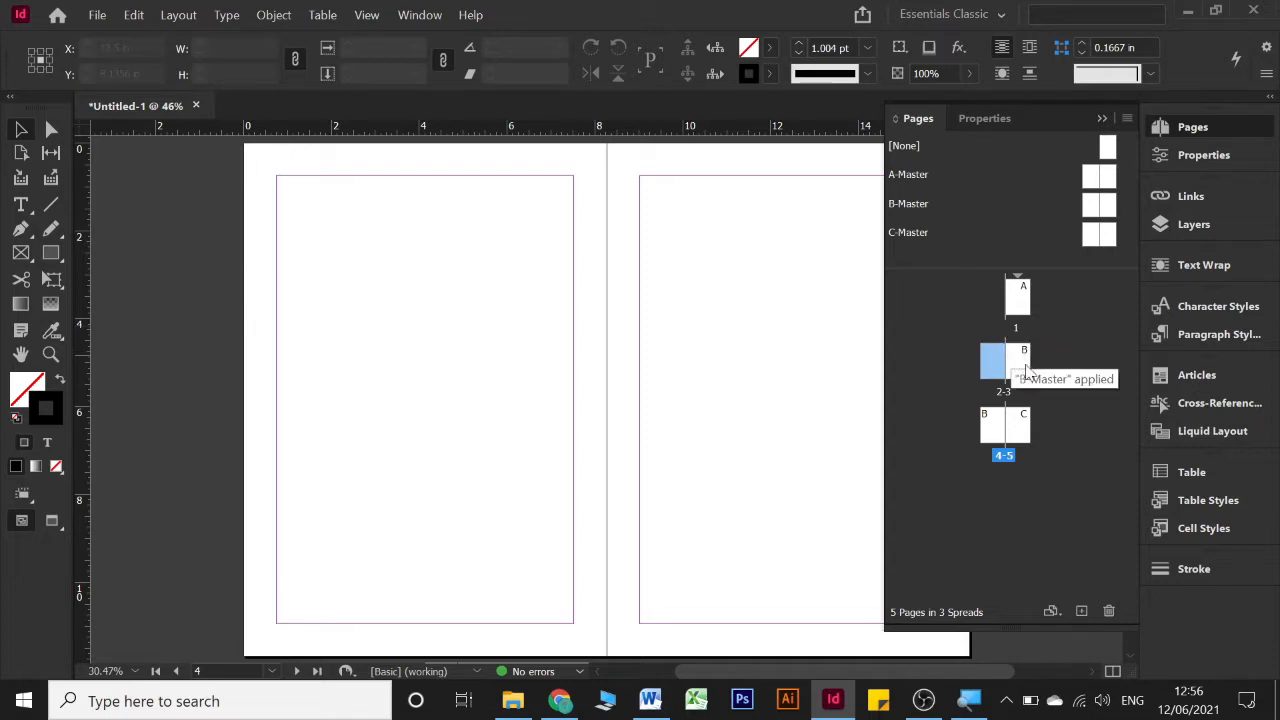
left_click(1016, 375)
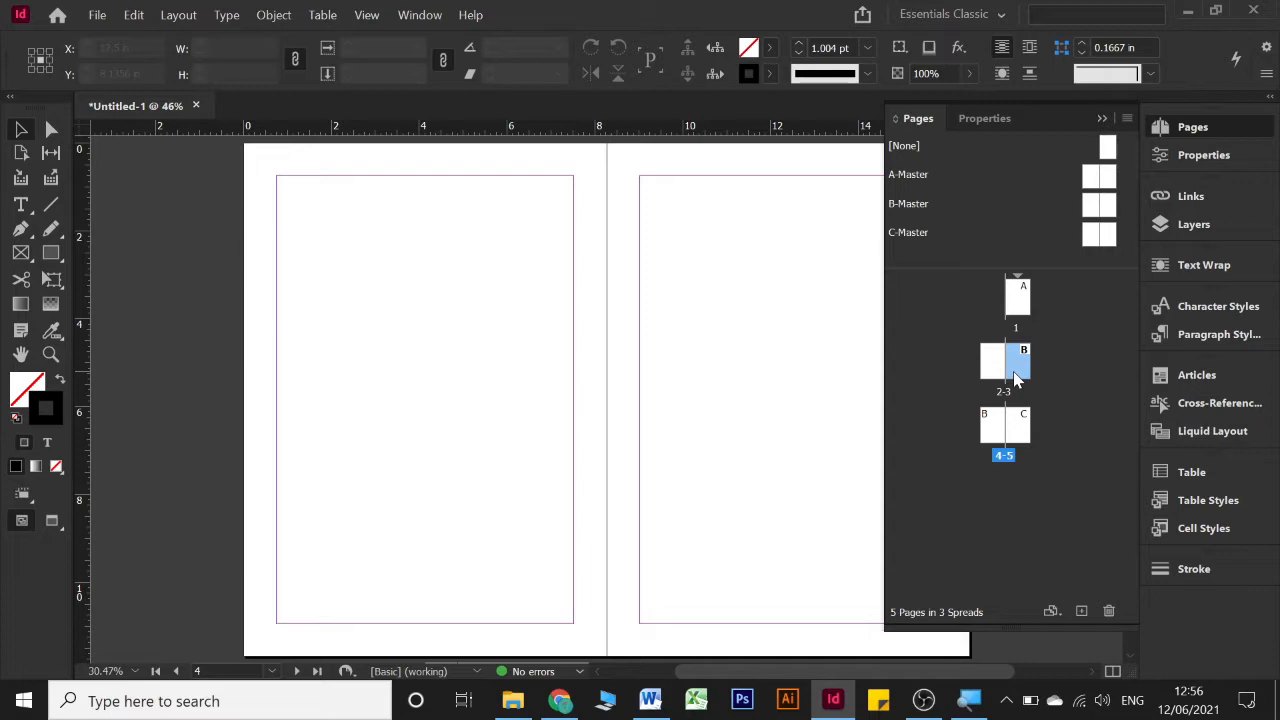
double_click(1016, 378)
left_click(990, 427)
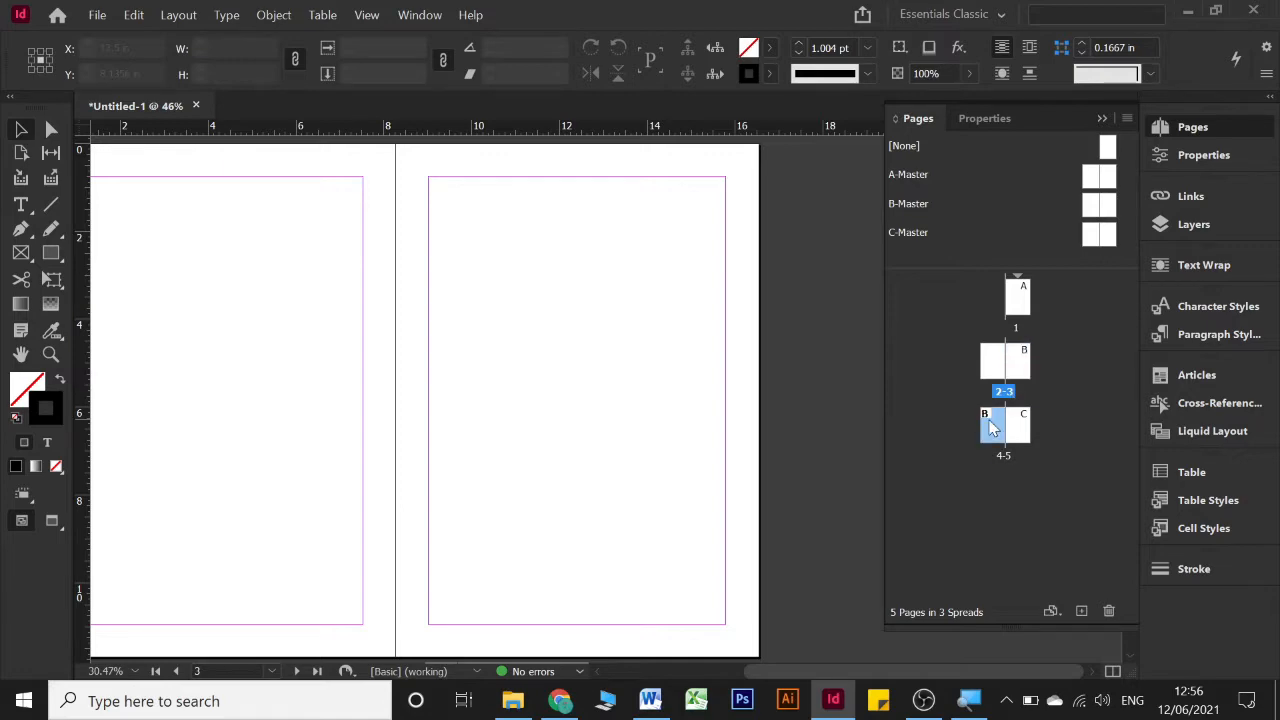
double_click(991, 427)
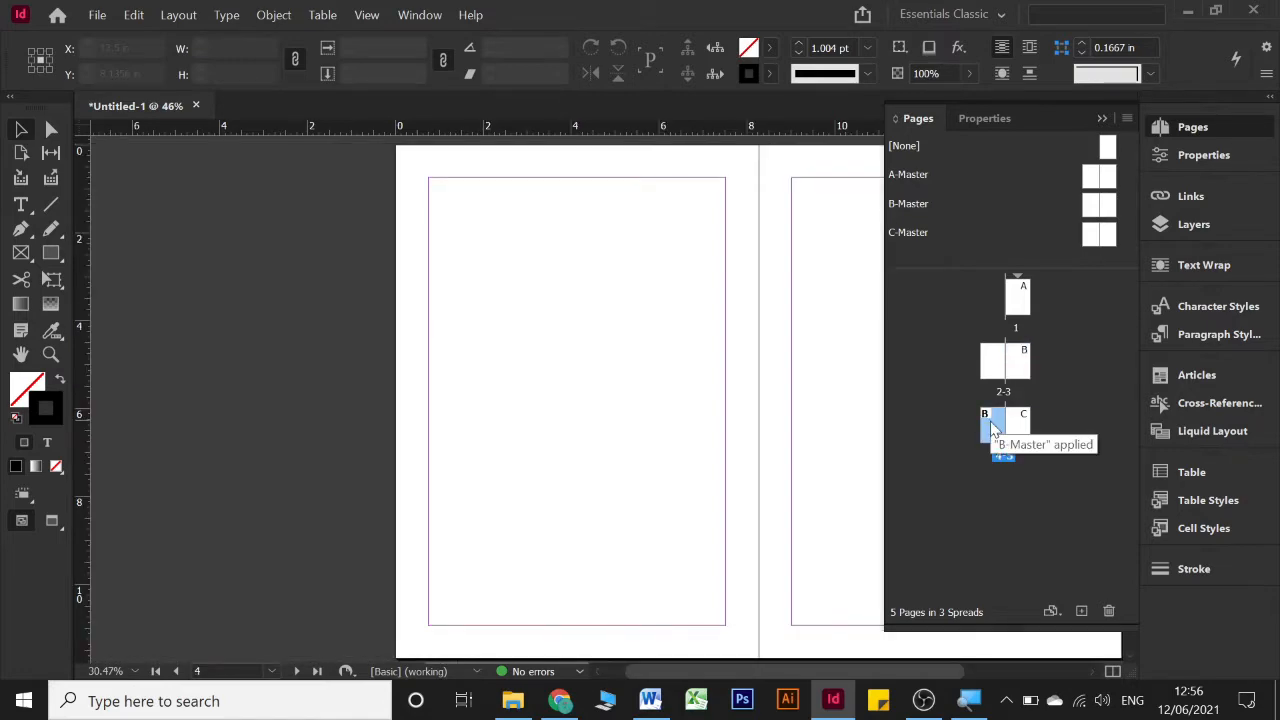
double_click(1022, 421)
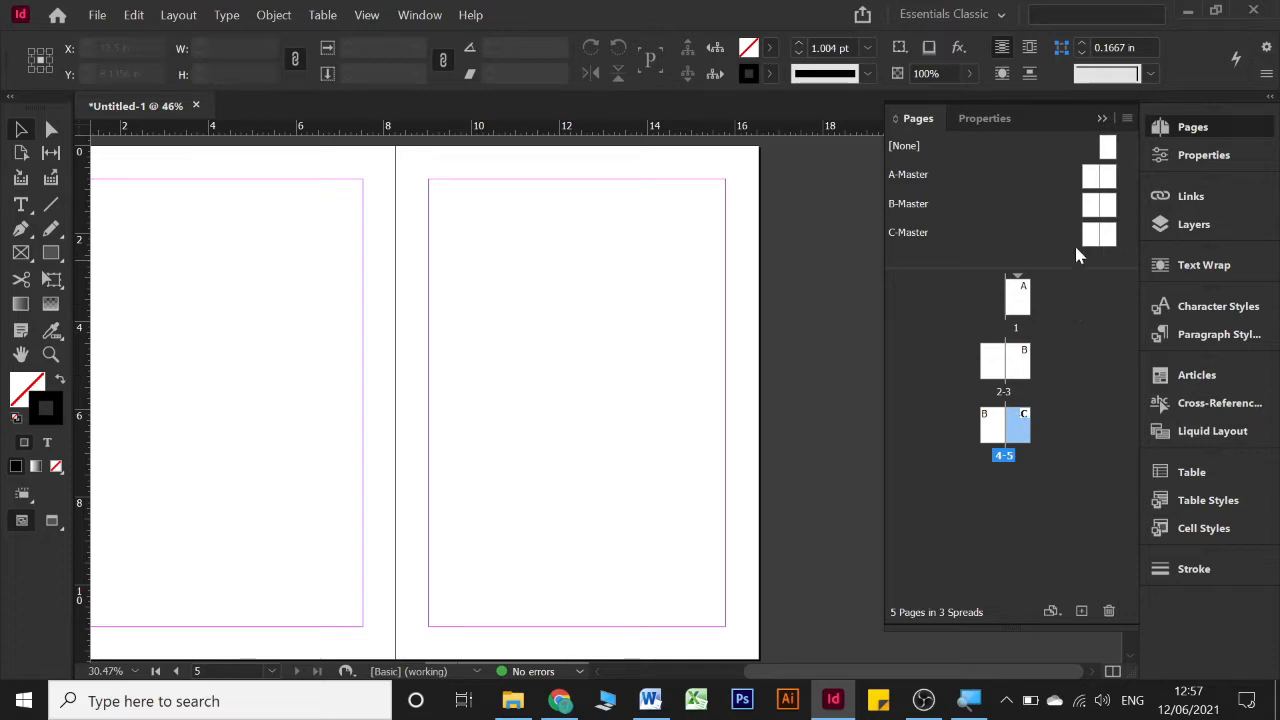
- View the A-Master spread, open the B-Master spread for editing and collapse the page overview
double_click(1088, 178)
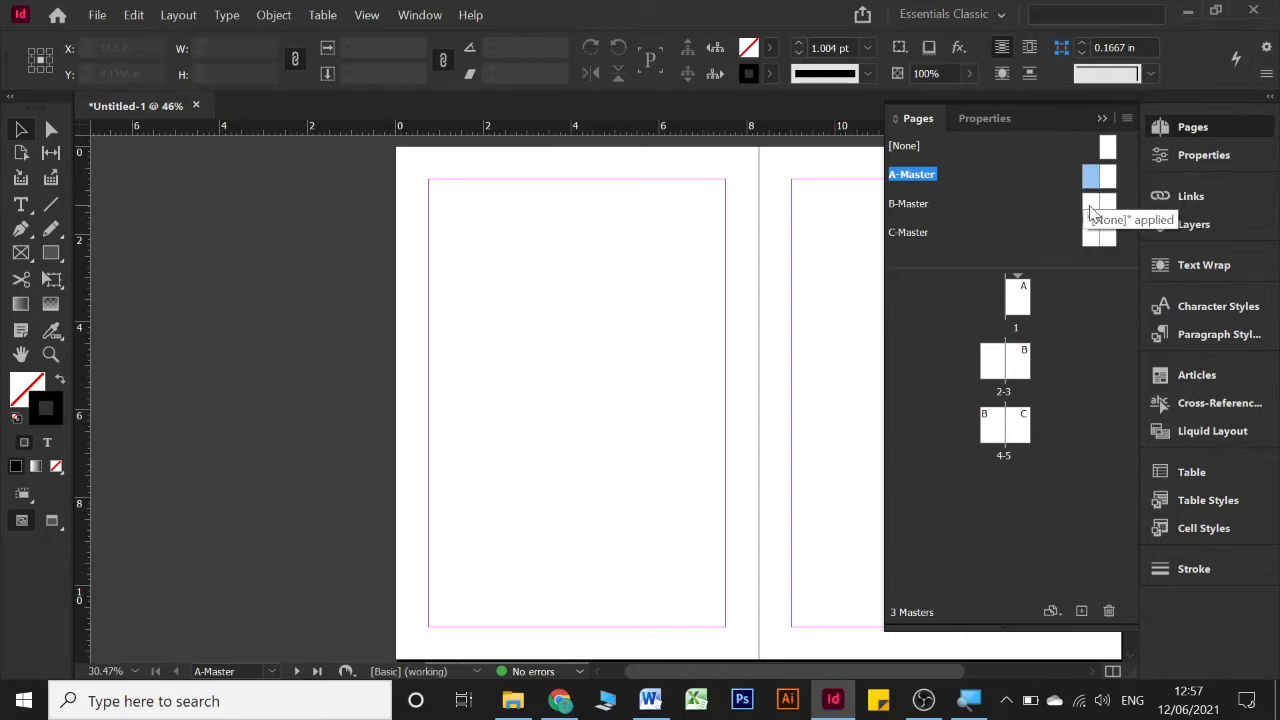
double_click(1089, 207)
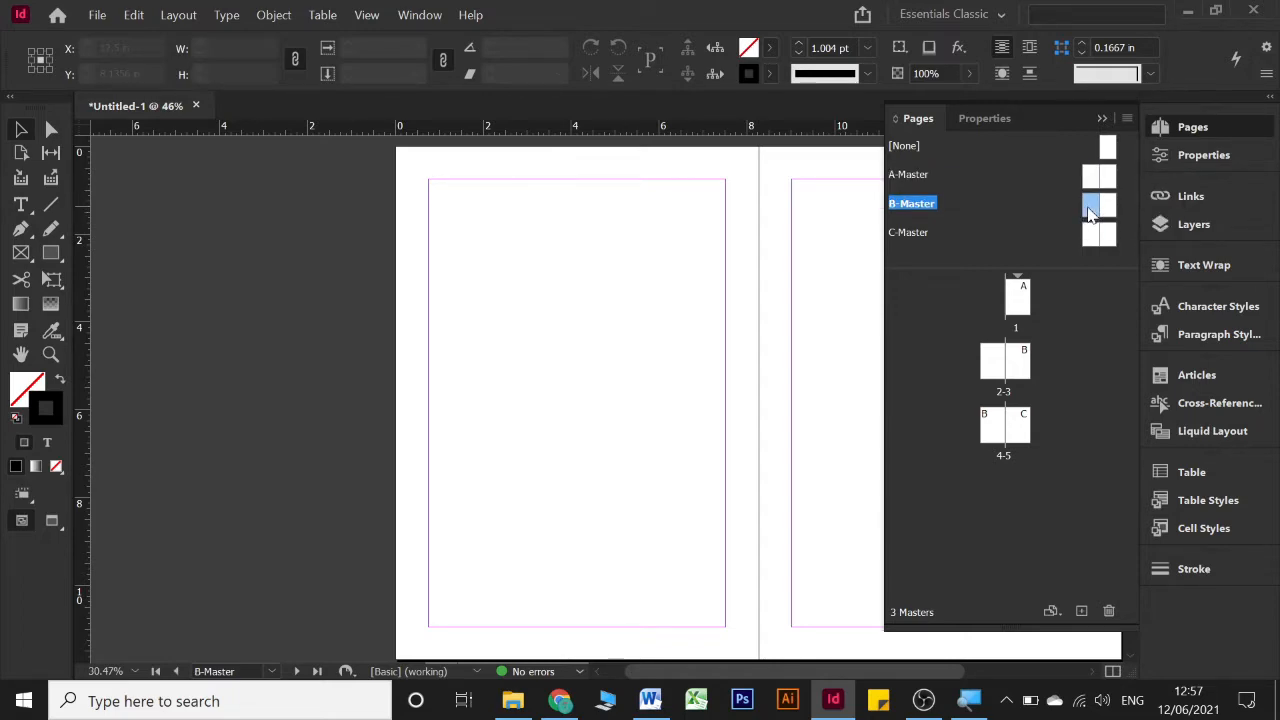
left_click(1103, 120)
- Scroll sideways back and forth across the B-Master spread to view both of its pages
scroll(758, 251, "right", 4)
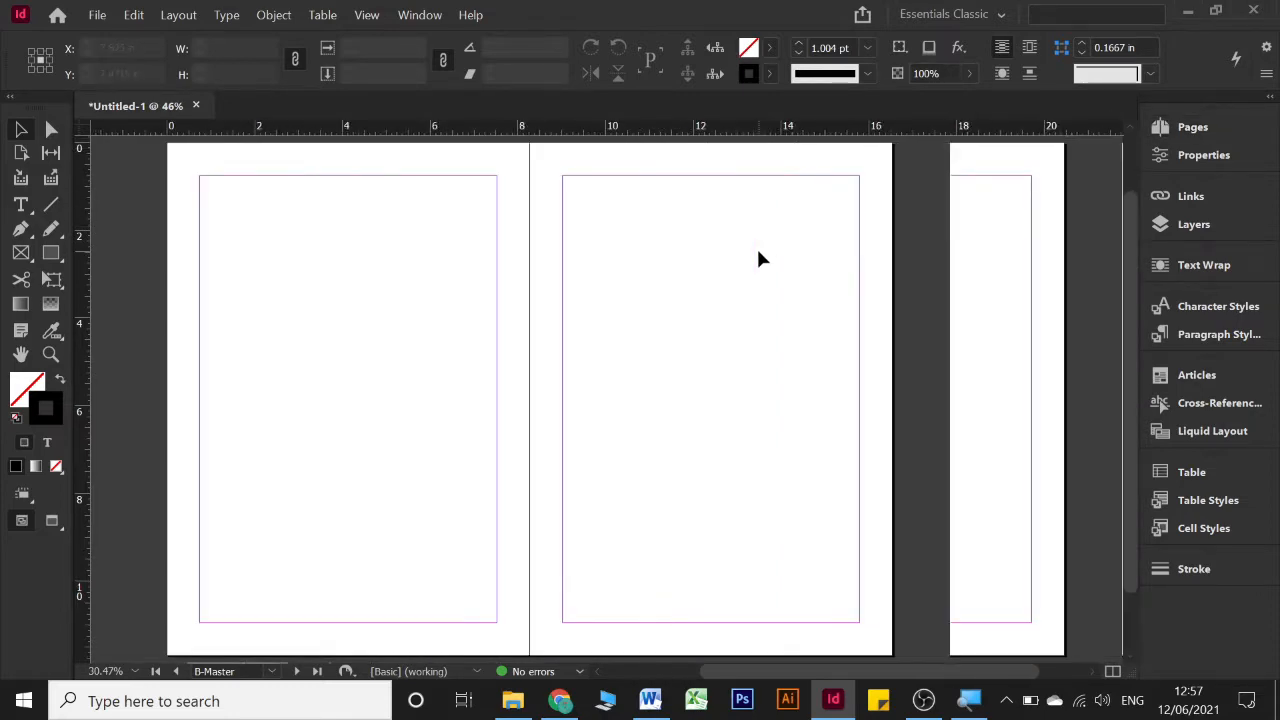
scroll(758, 251, "left", 2)
scroll(757, 252, "left", 2)
scroll(757, 252, "right", 4)
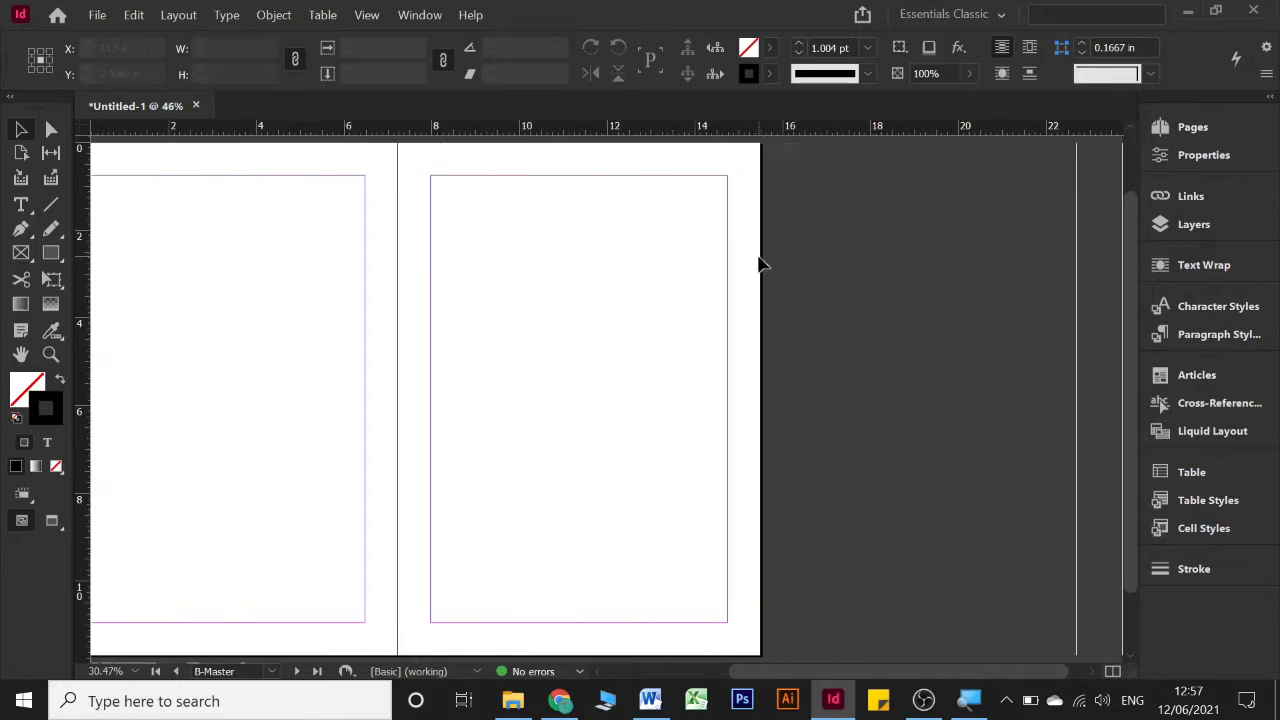
scroll(757, 254, "left", 3)
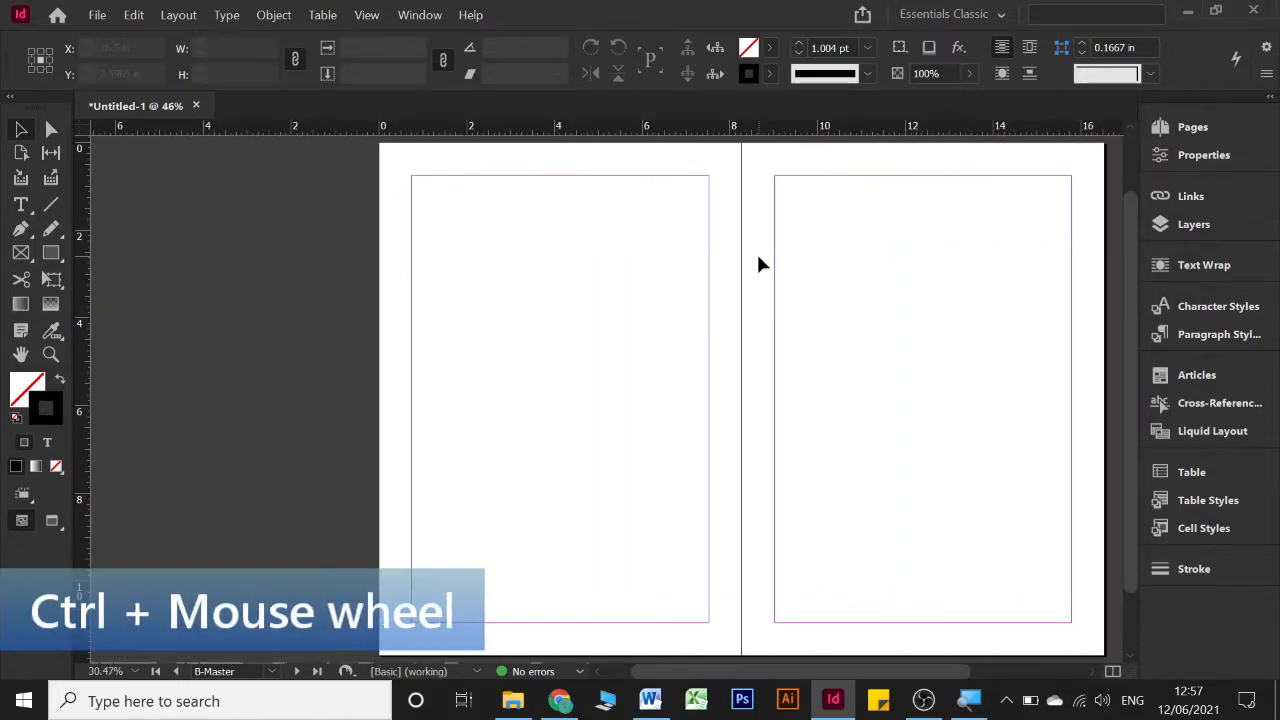
scroll(758, 258, "right", 2)
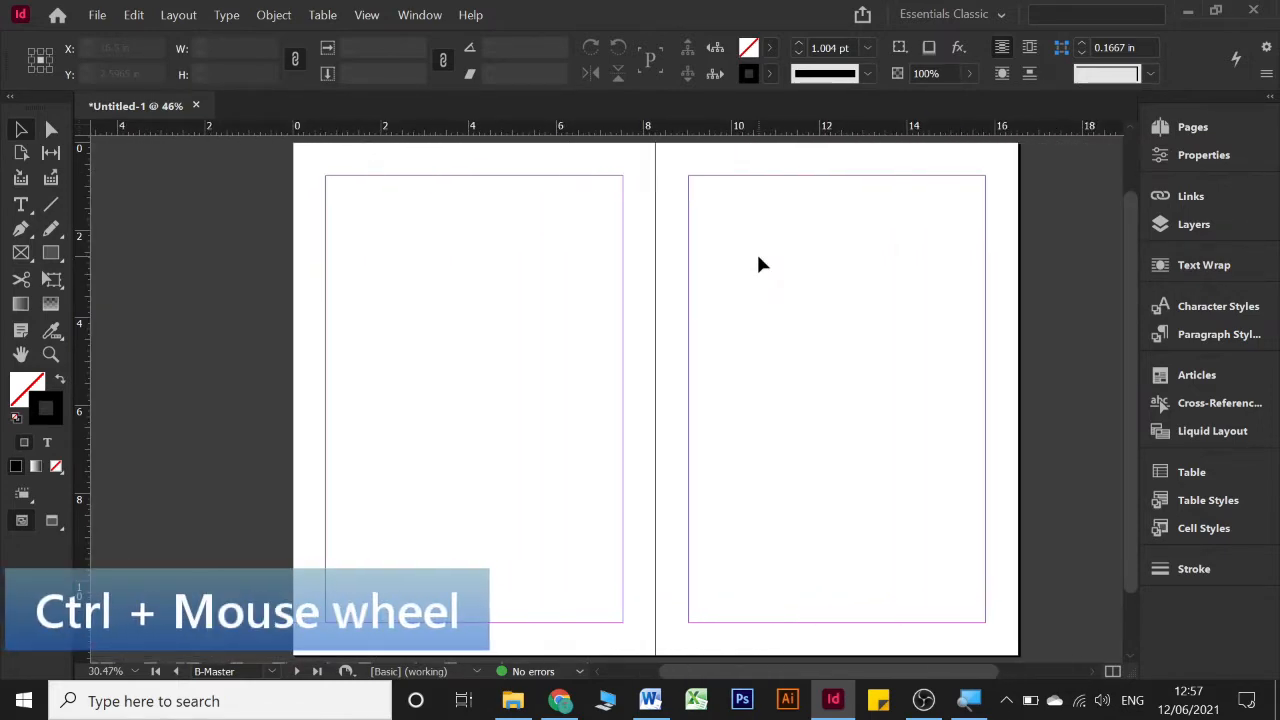
scroll(762, 264, "right", 5)
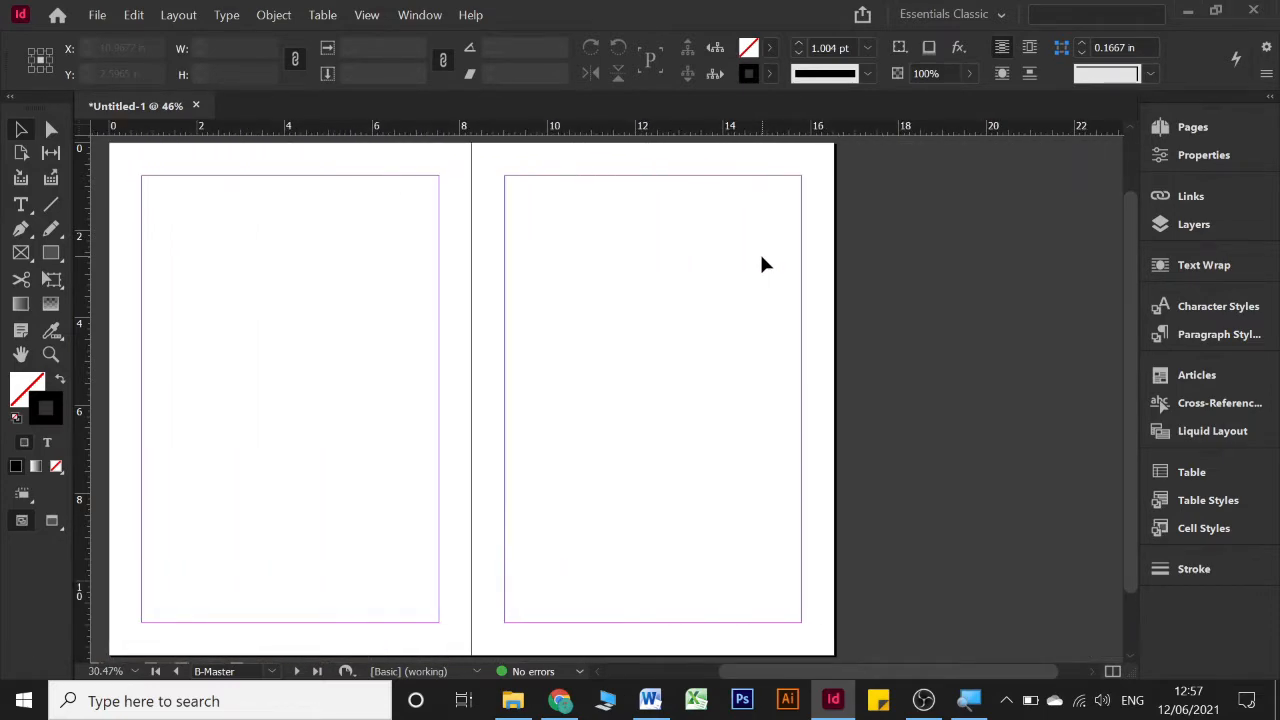
scroll(762, 264, "left", 2)
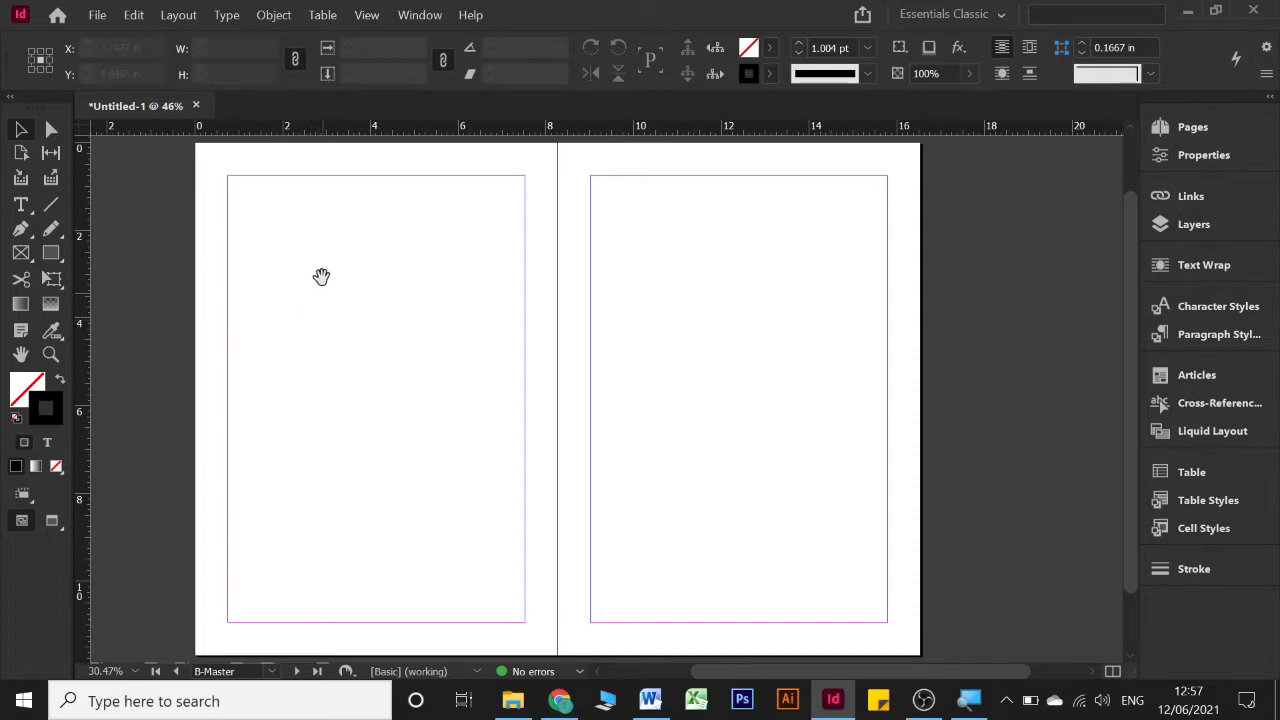
- Pan around the B-Master spread and zoom in and out, ending at 100% on the upper part of its left page
key("space")
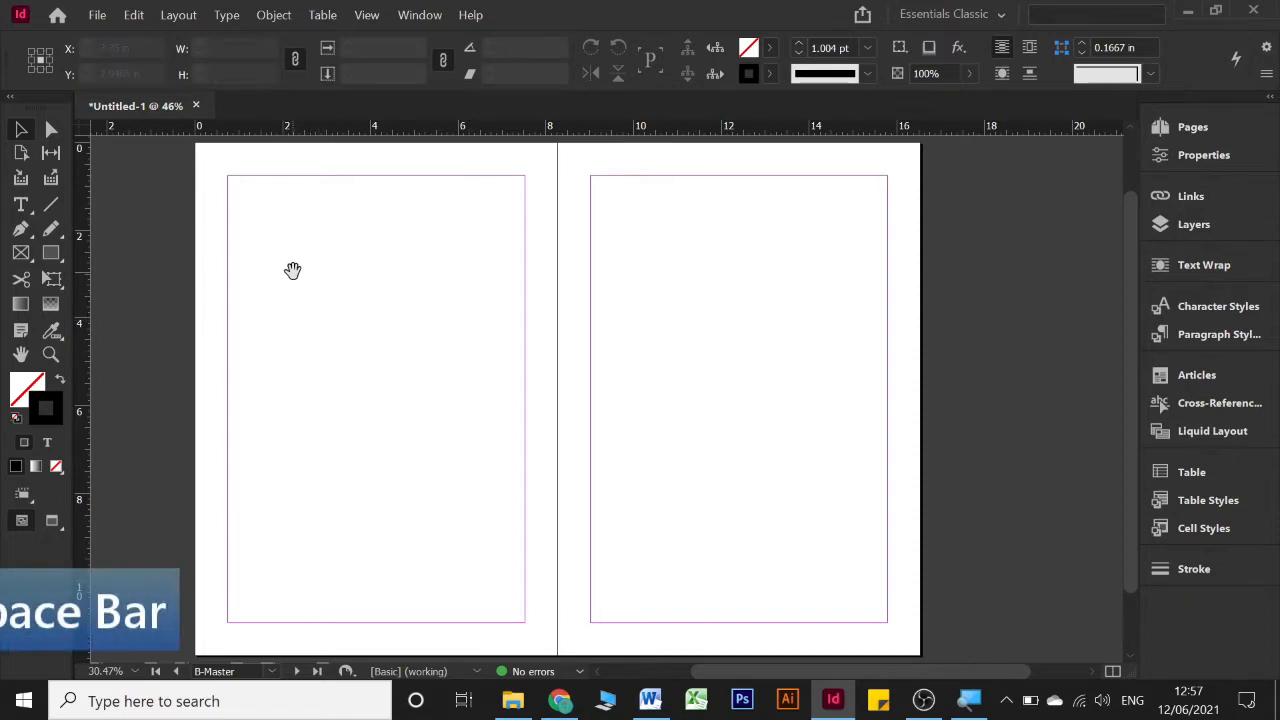
mouse_move(291, 271)
left_mouse_down()
mouse_move(417, 237)
mouse_move(386, 294)
mouse_move(306, 266)
left_mouse_up()
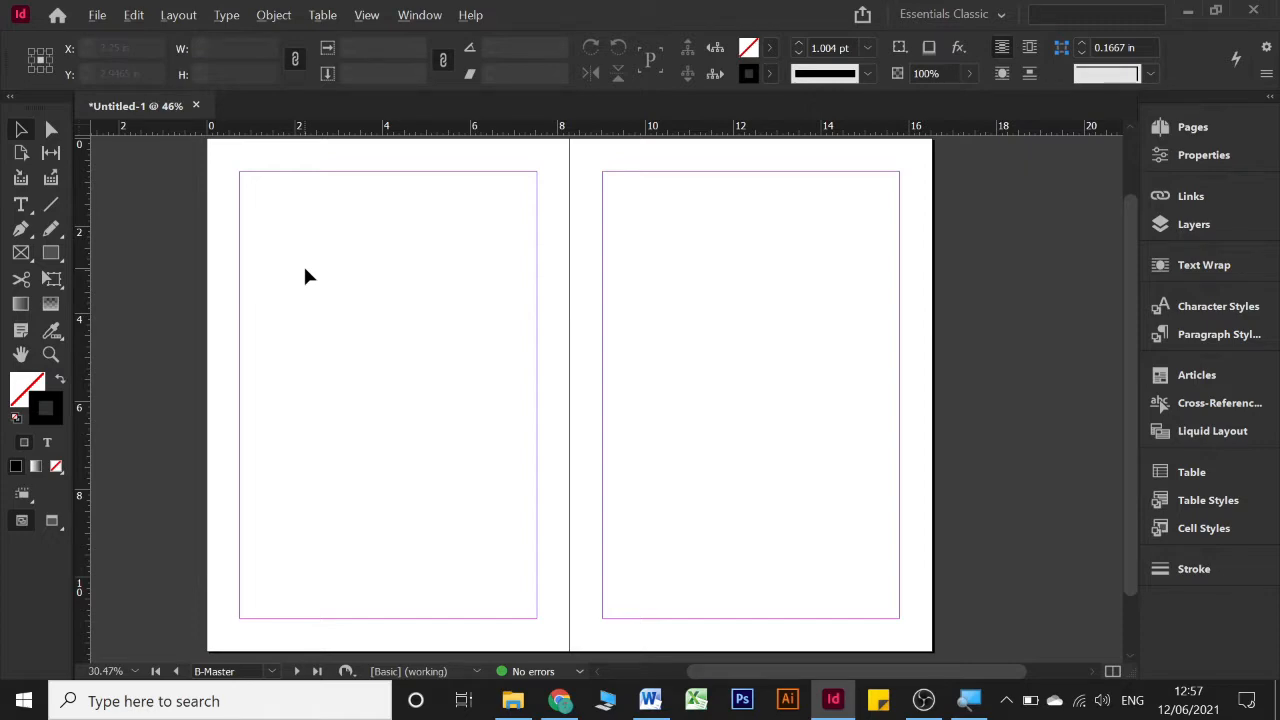
key("alt")
scroll(305, 269, "up", 2)
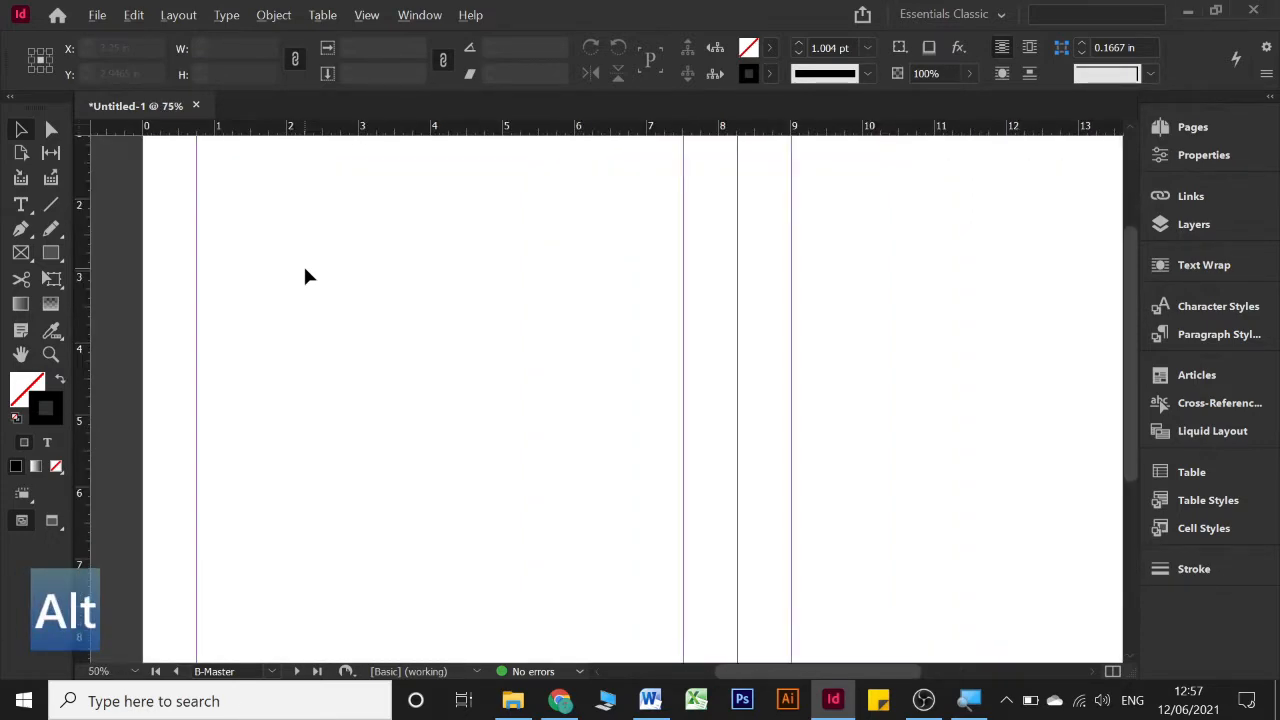
scroll(305, 270, "down", 2)
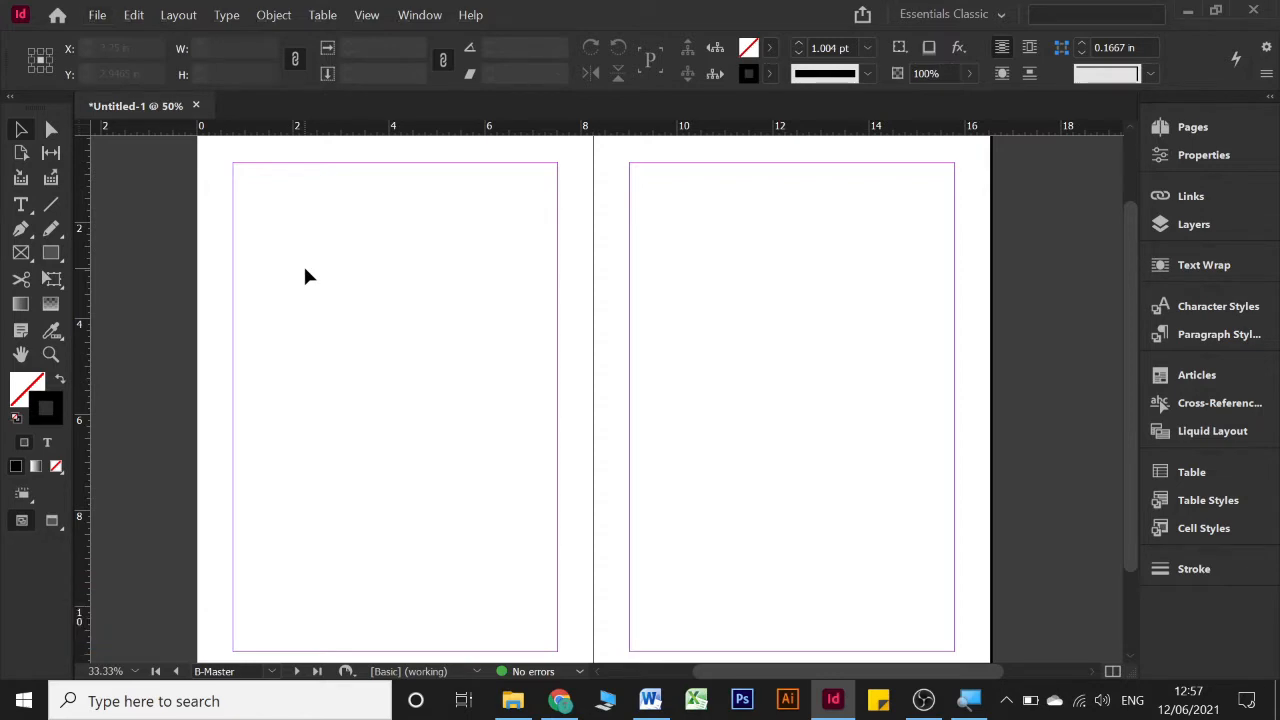
scroll(305, 270, "left", 3)
scroll(305, 270, "right", 4)
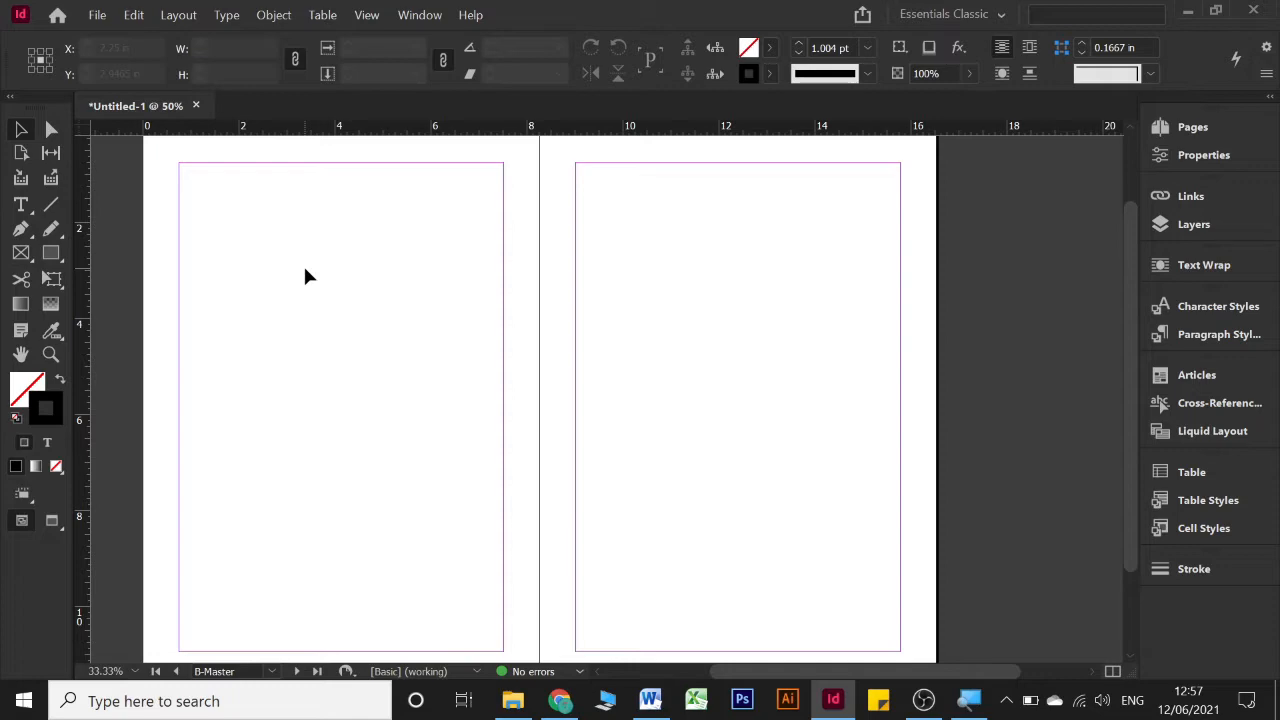
scroll(305, 276, "up", 2)
scroll(305, 276, "down", 2)
left_click_drag(306, 266, 332, 326)
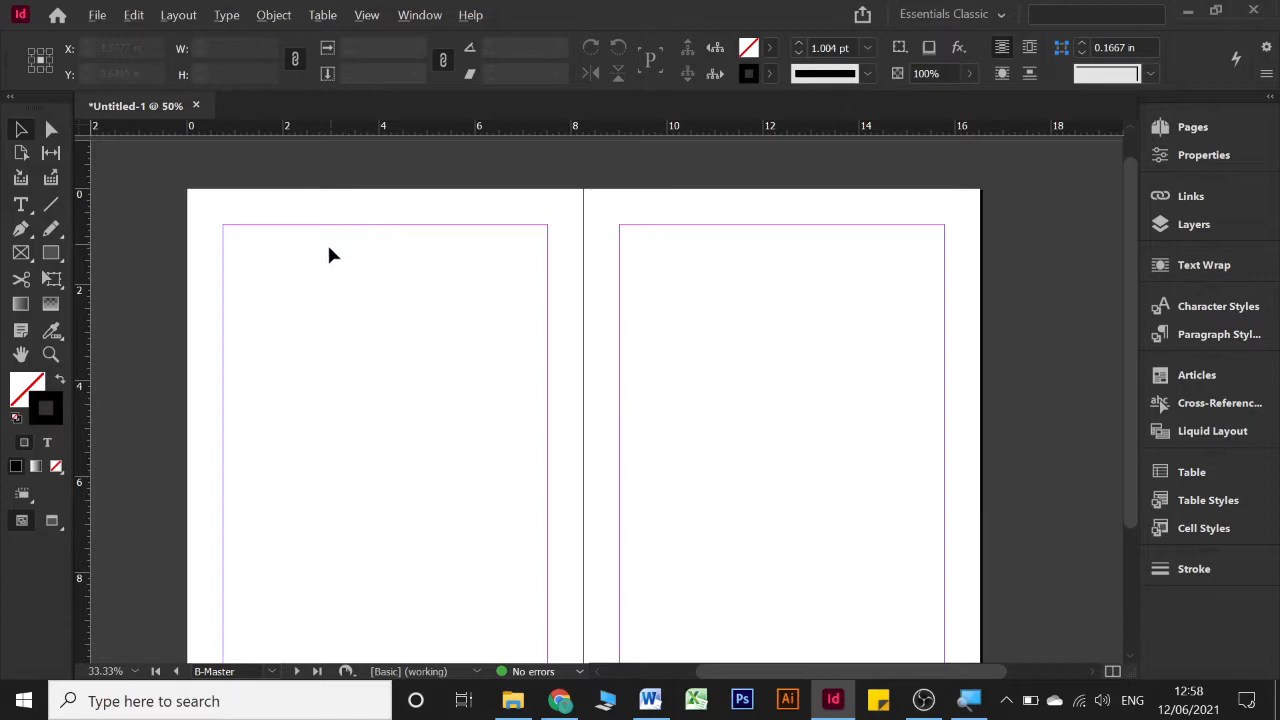
scroll(319, 262, "up", 1)
scroll(370, 275, "up", 1)
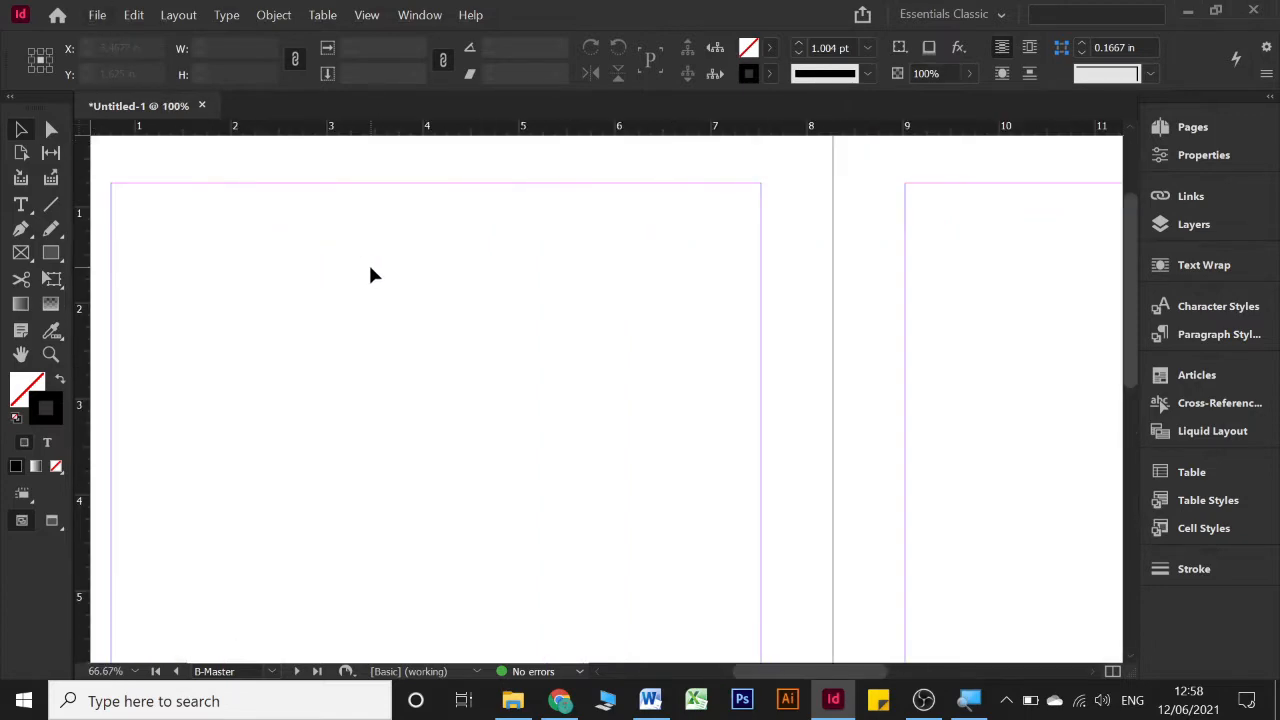
left_click_drag(317, 271, 408, 319)
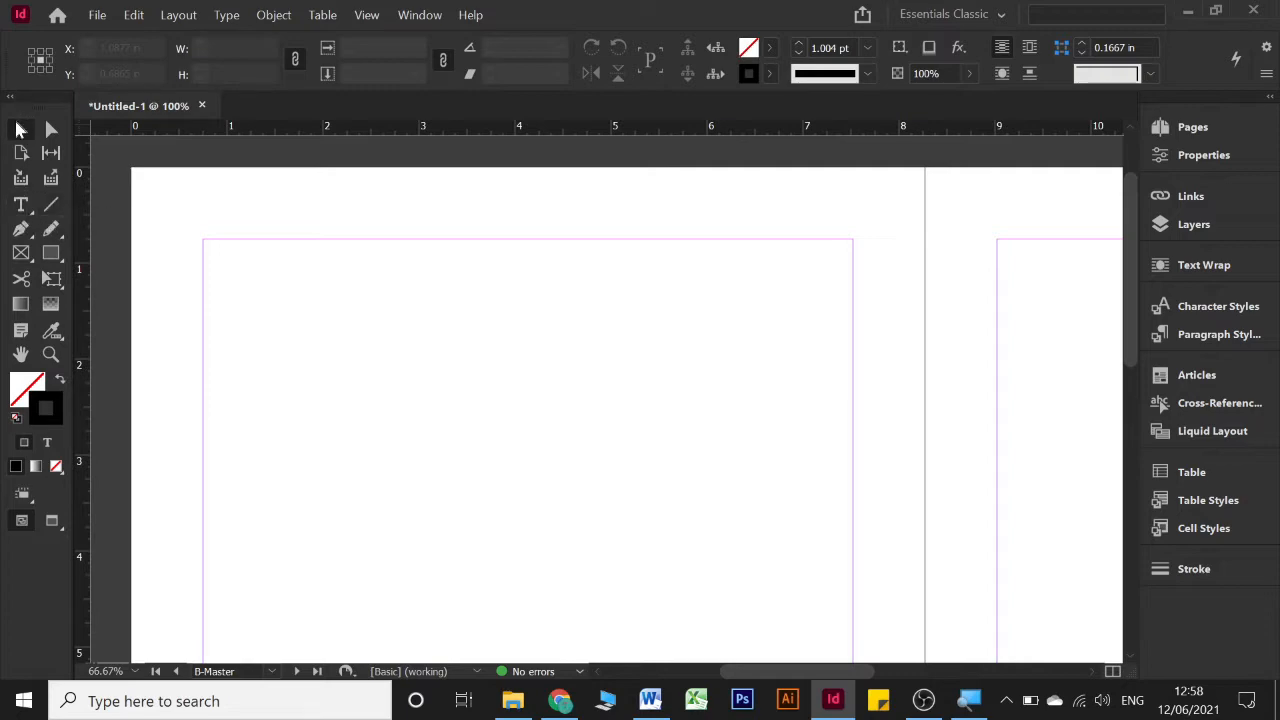
left_click(19, 205)
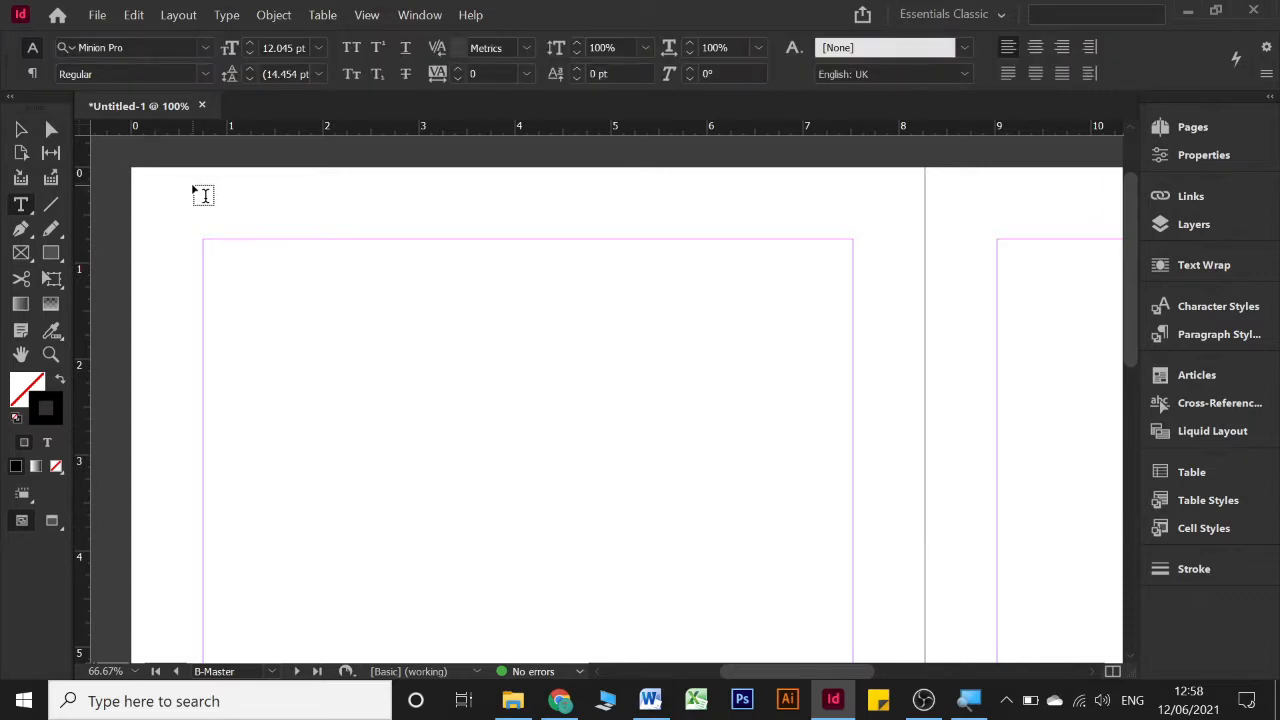
key("Escape")
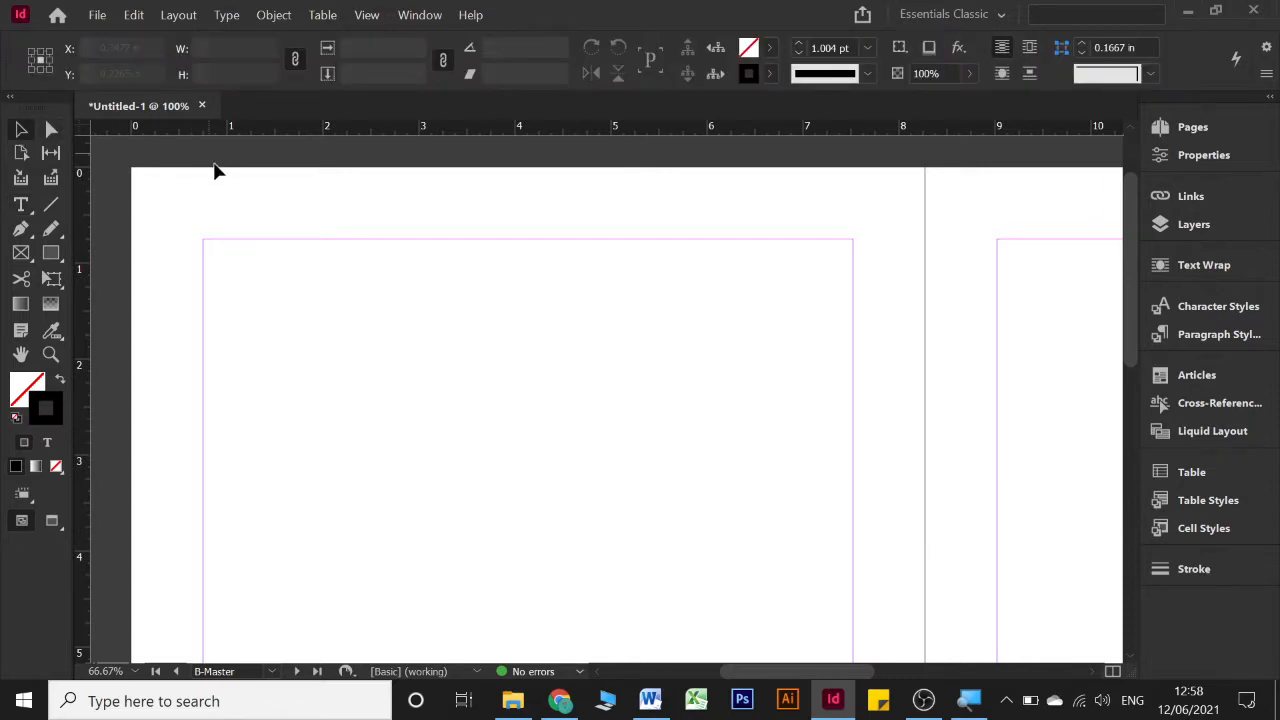
key("t")
- Draw a horizontal line about 6.77 in long along the top margin of the left B-Master page
left_click(47, 213)
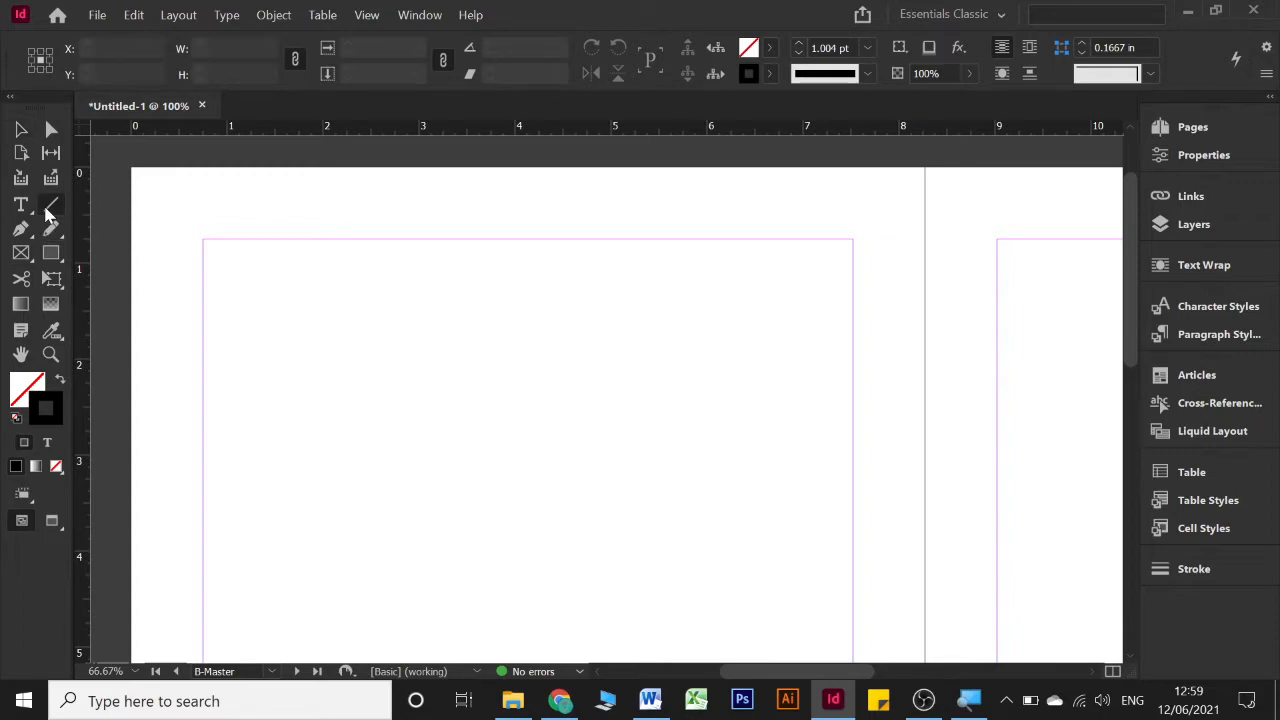
scroll(240, 270, "right", 5)
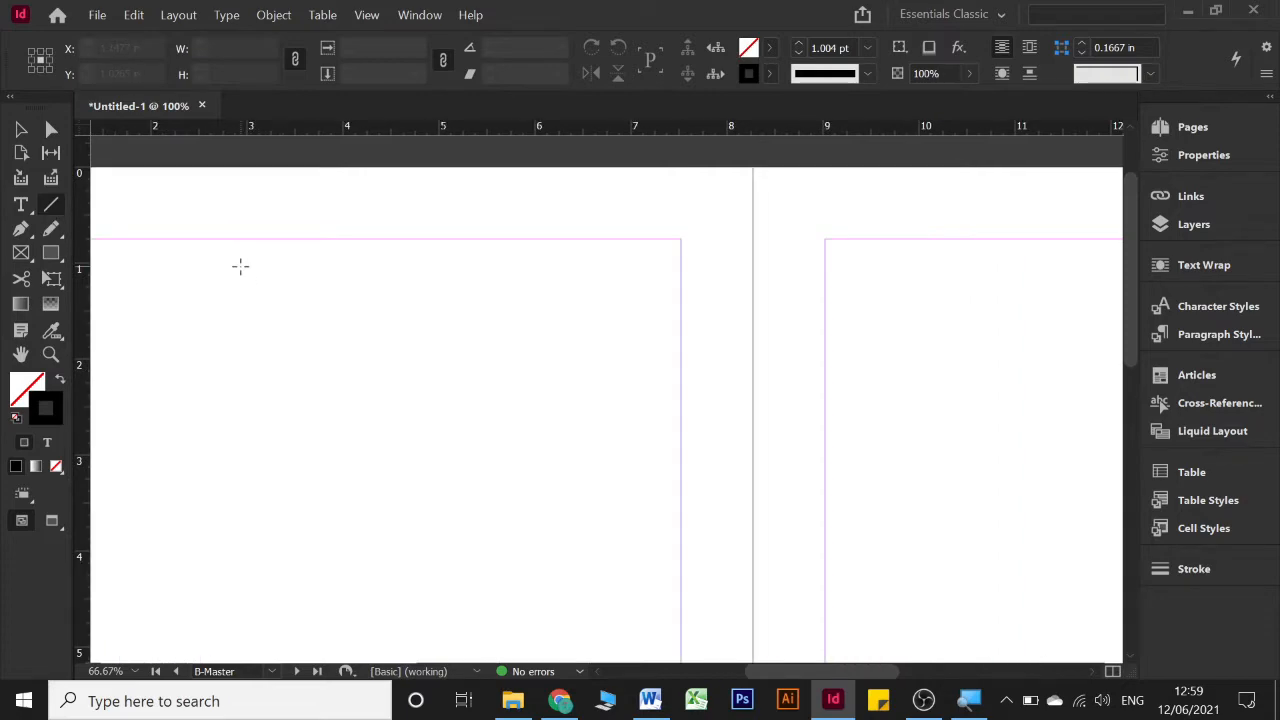
scroll(240, 266, "left", 4)
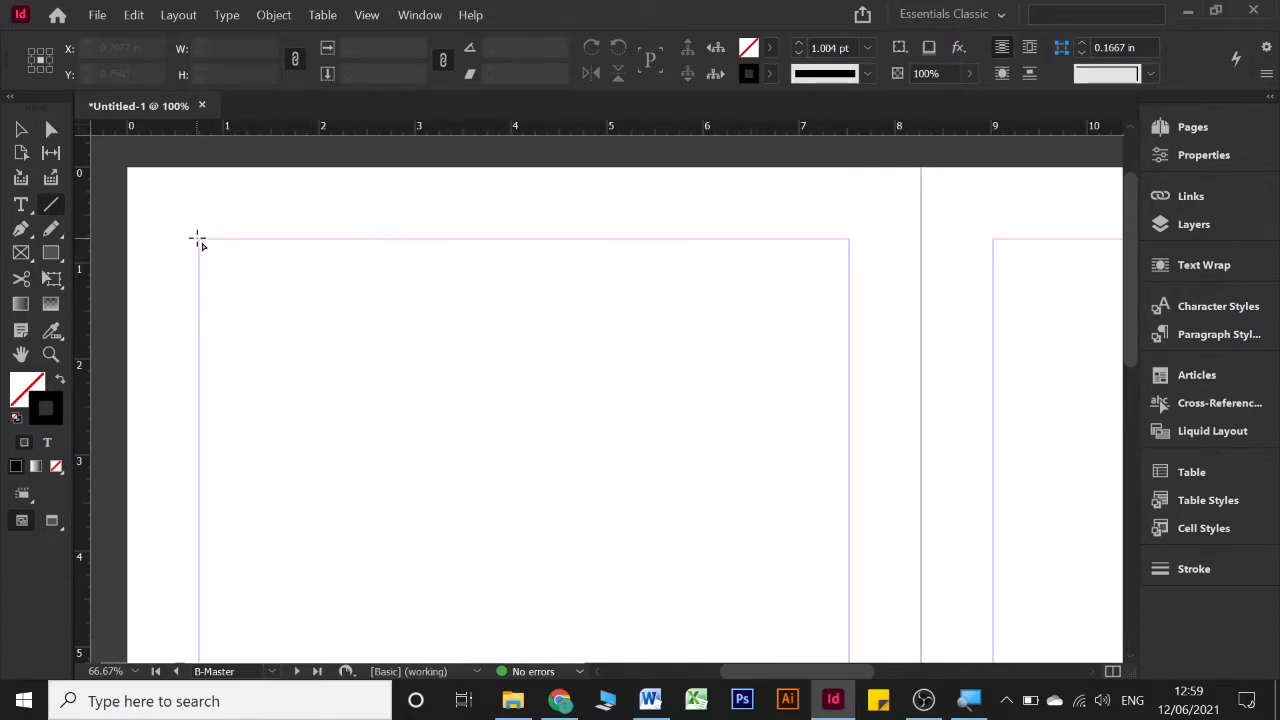
left_click_drag(199, 237, 850, 238)
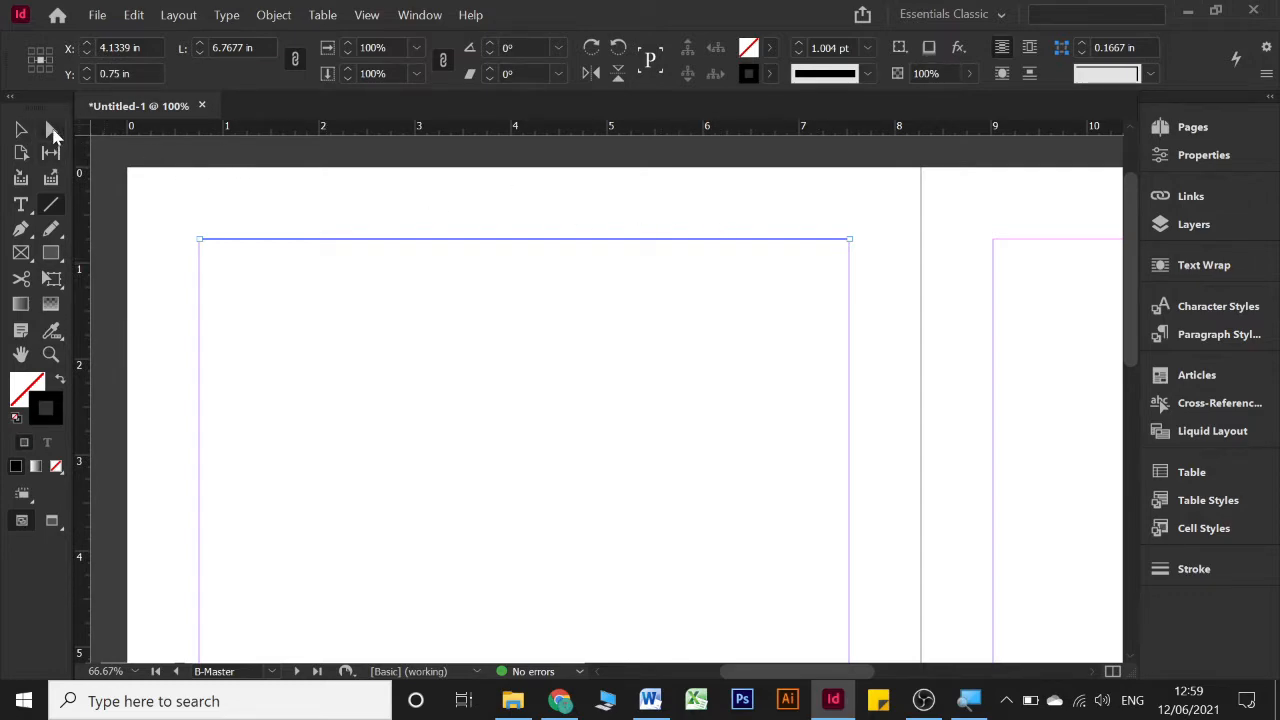
- Set the top margin line's stroke weight to 4 pt and its stroke type to Thin - Thick - Thin
key("v")
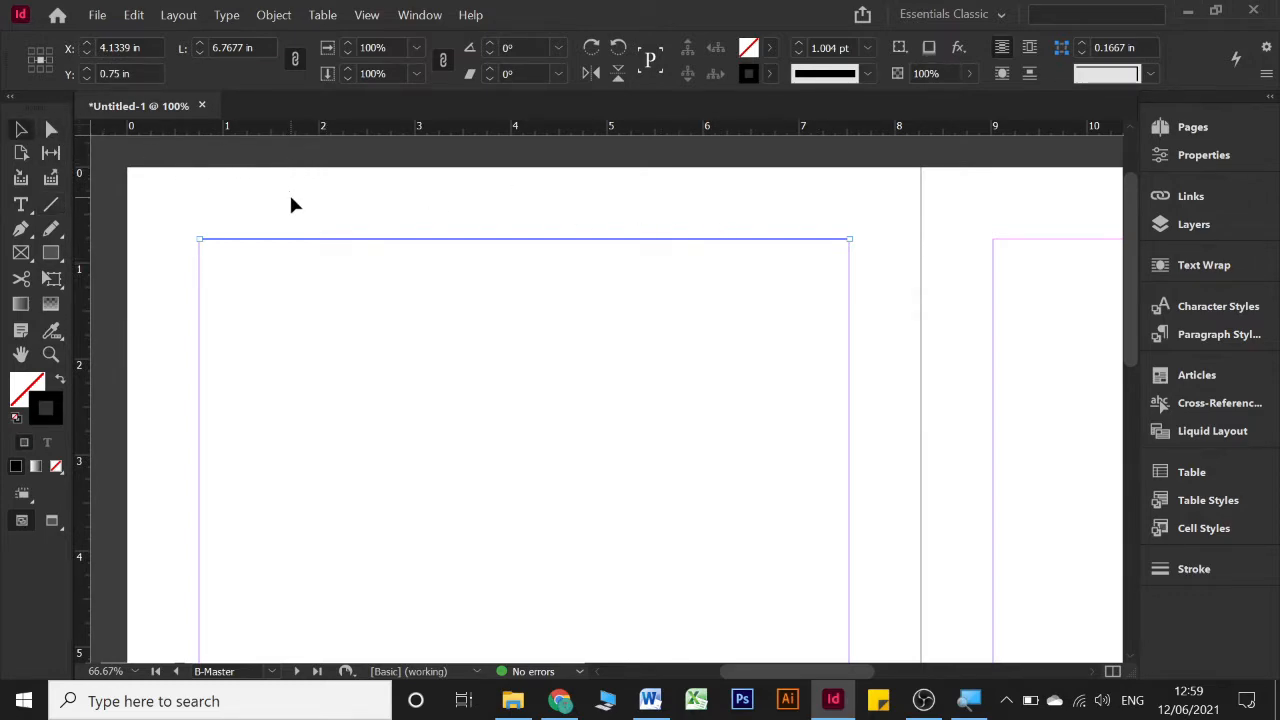
left_click(867, 48)
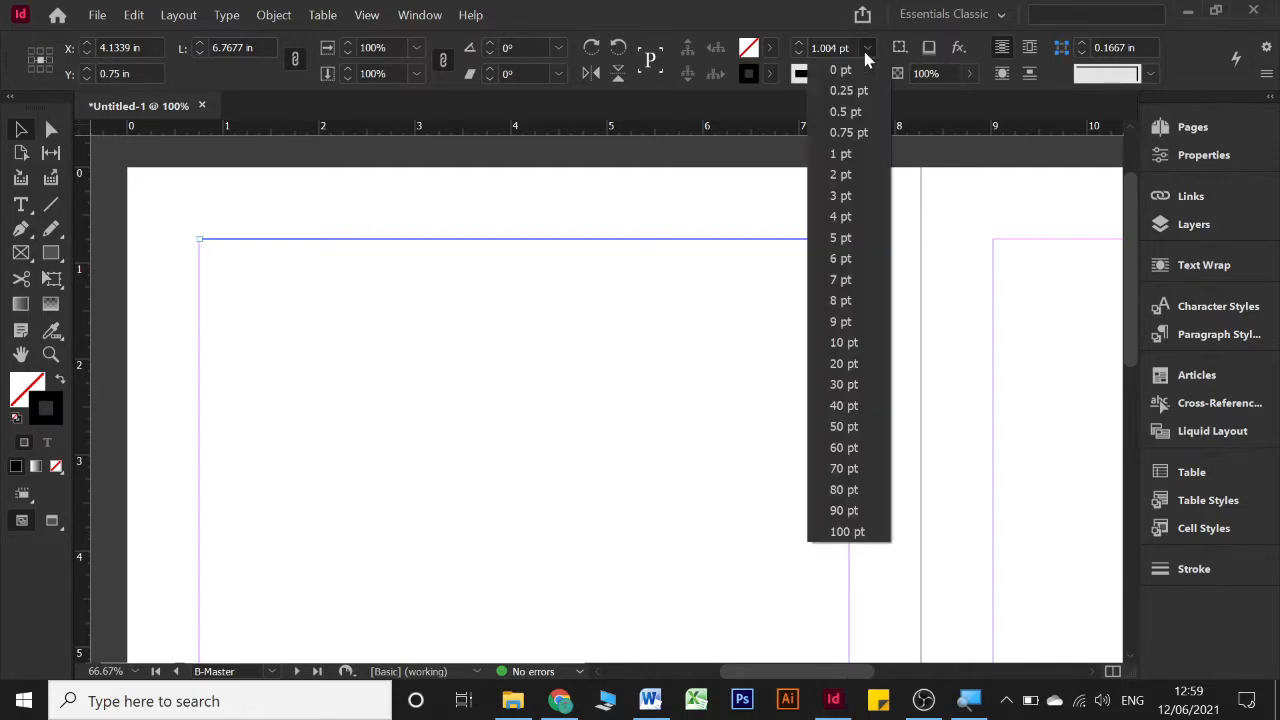
key("Escape")
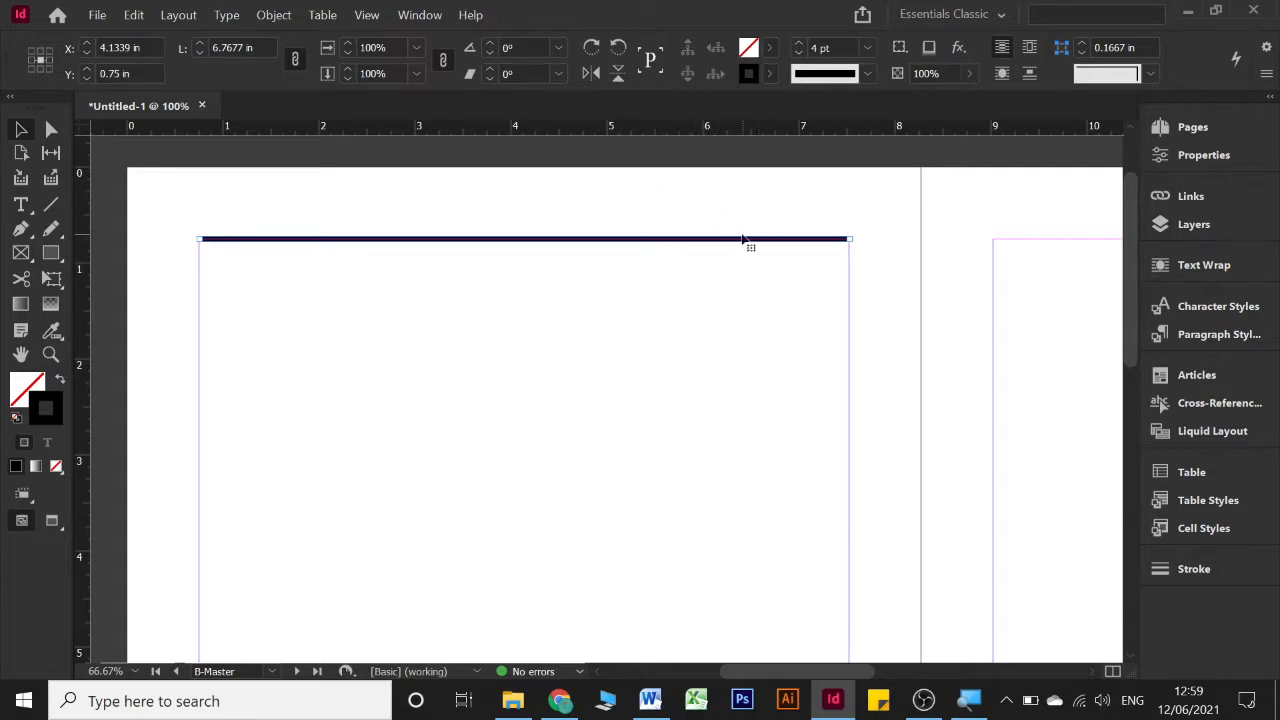
left_click(838, 80)
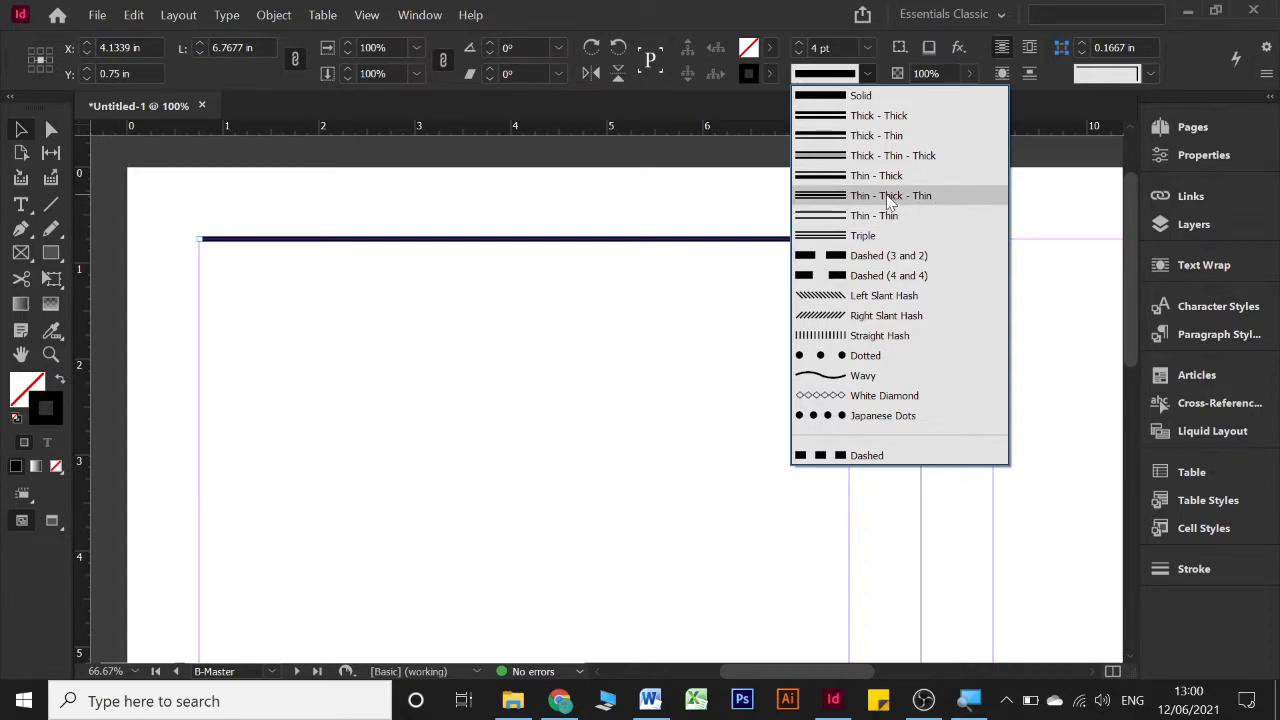
left_click(824, 197)
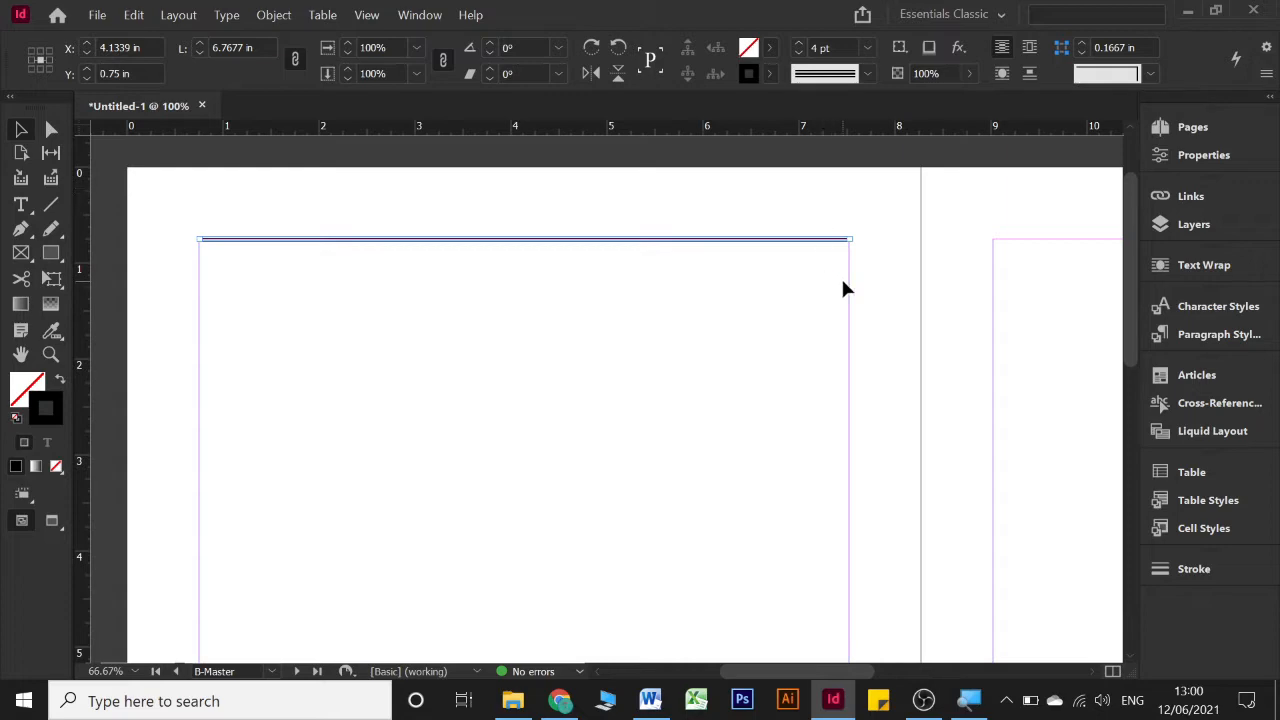
- Move the header line on the left B-Master page just above the top margin, to about Y 0.67 in
left_click_drag(829, 252, 824, 243)
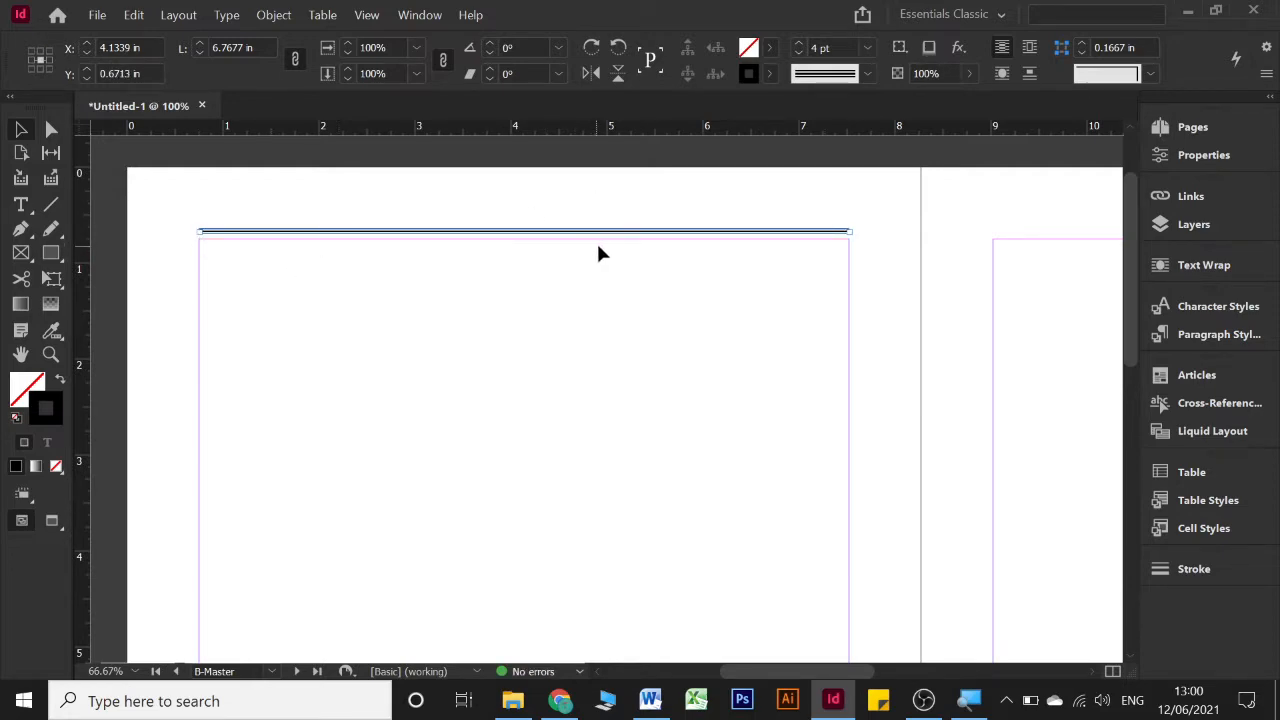
left_click(488, 182)
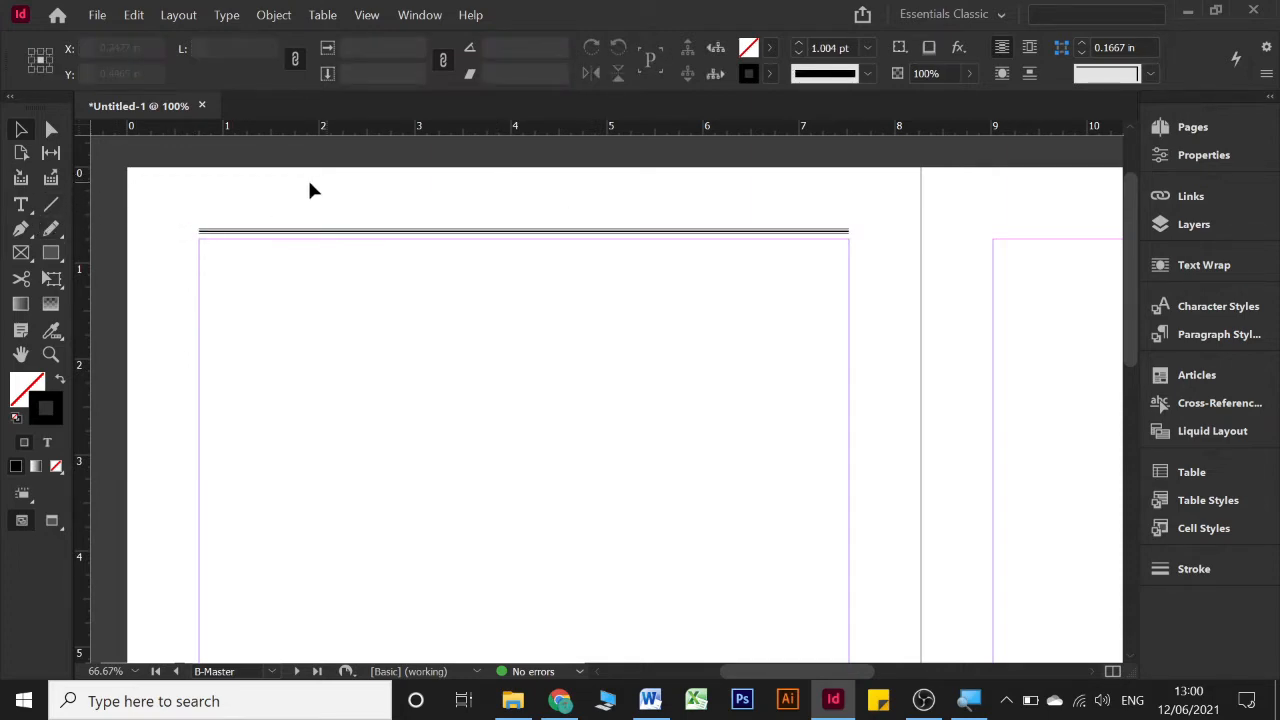
- Draw a text frame about 6.77 by 0.33 in above the header line and enter the sample text "abc" in it
left_click(22, 207)
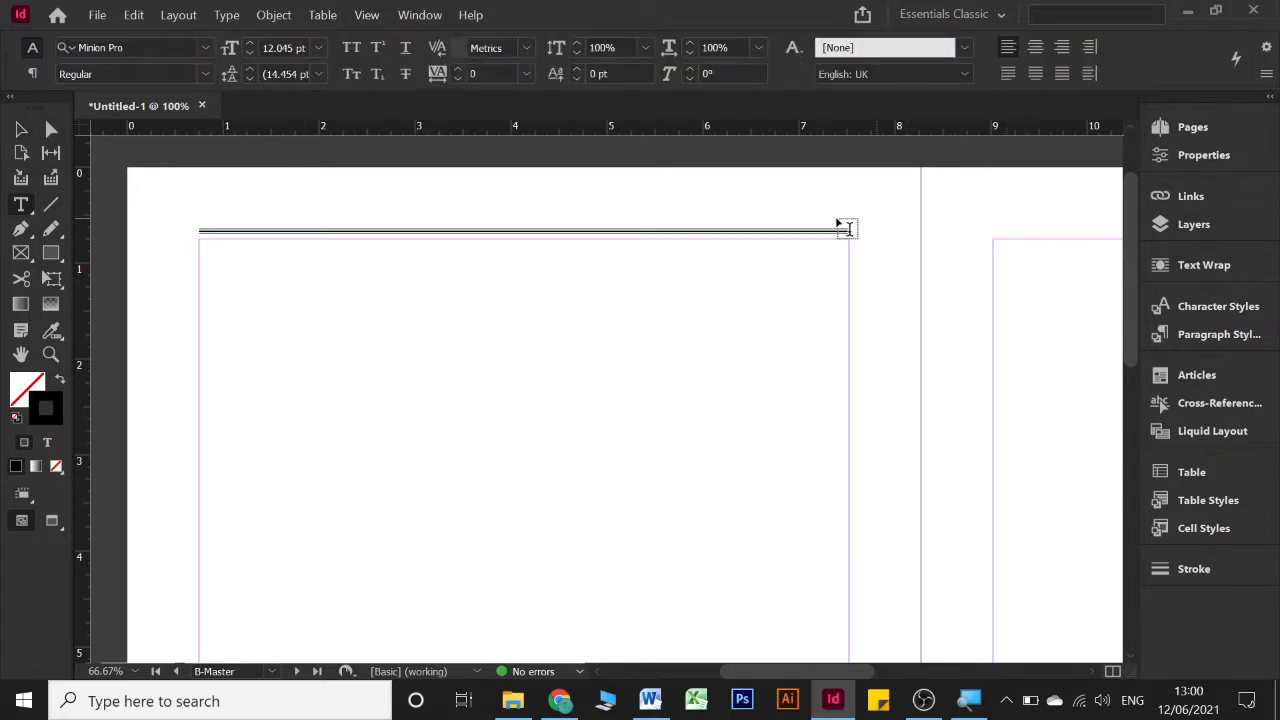
left_click_drag(200, 184, 849, 216)
left_click(333, 190)
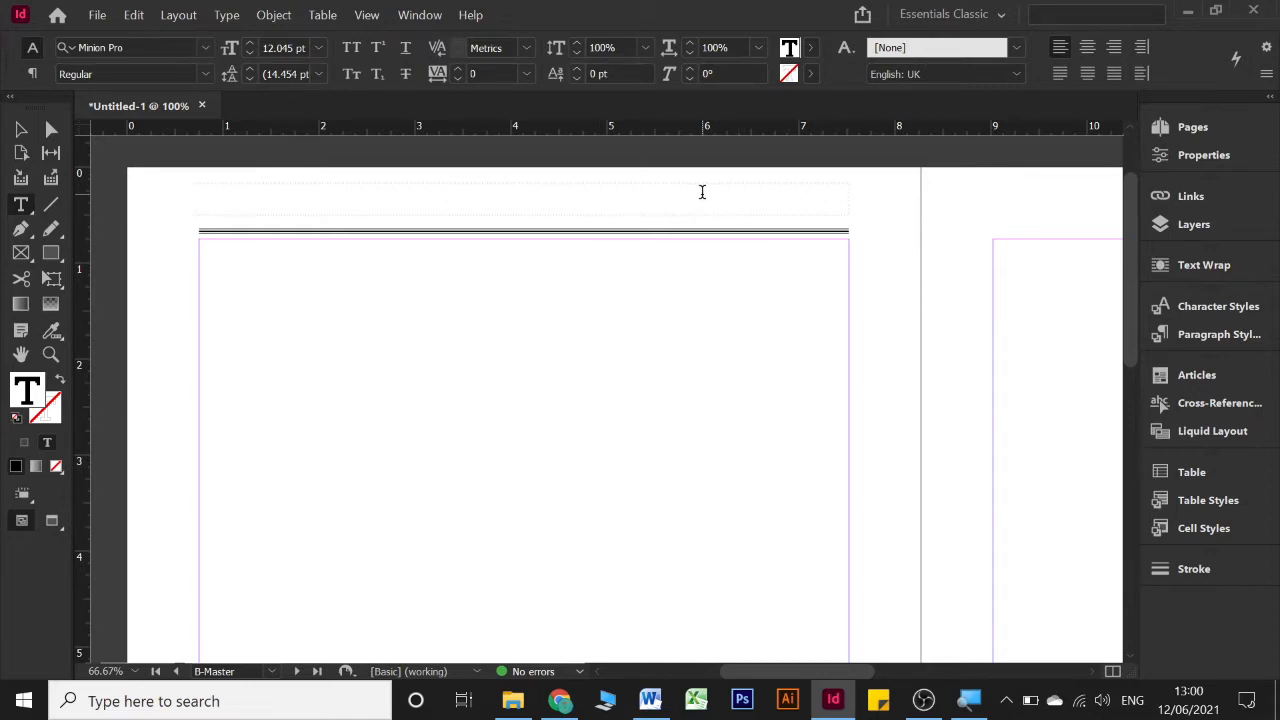
type("abc")
- Format the "abc" header text as Times New Roman at 13 pt and centre it horizontally
key("ctrl+a")
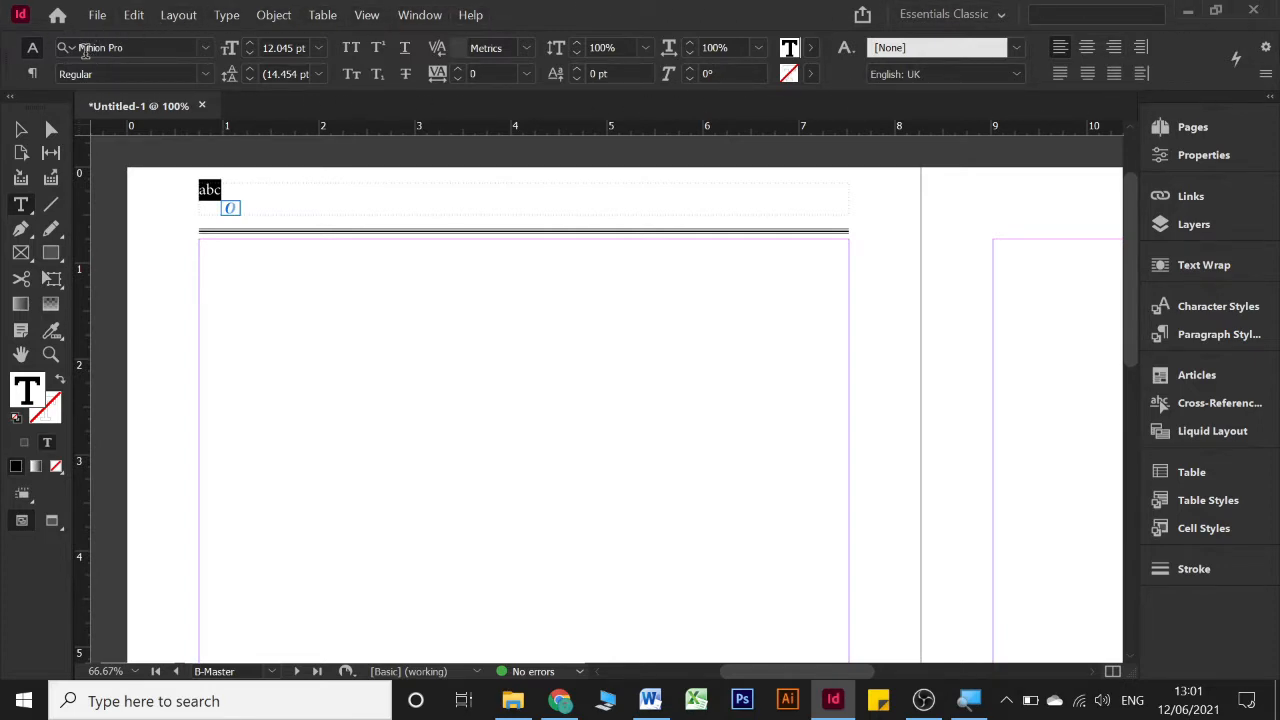
left_click(212, 48)
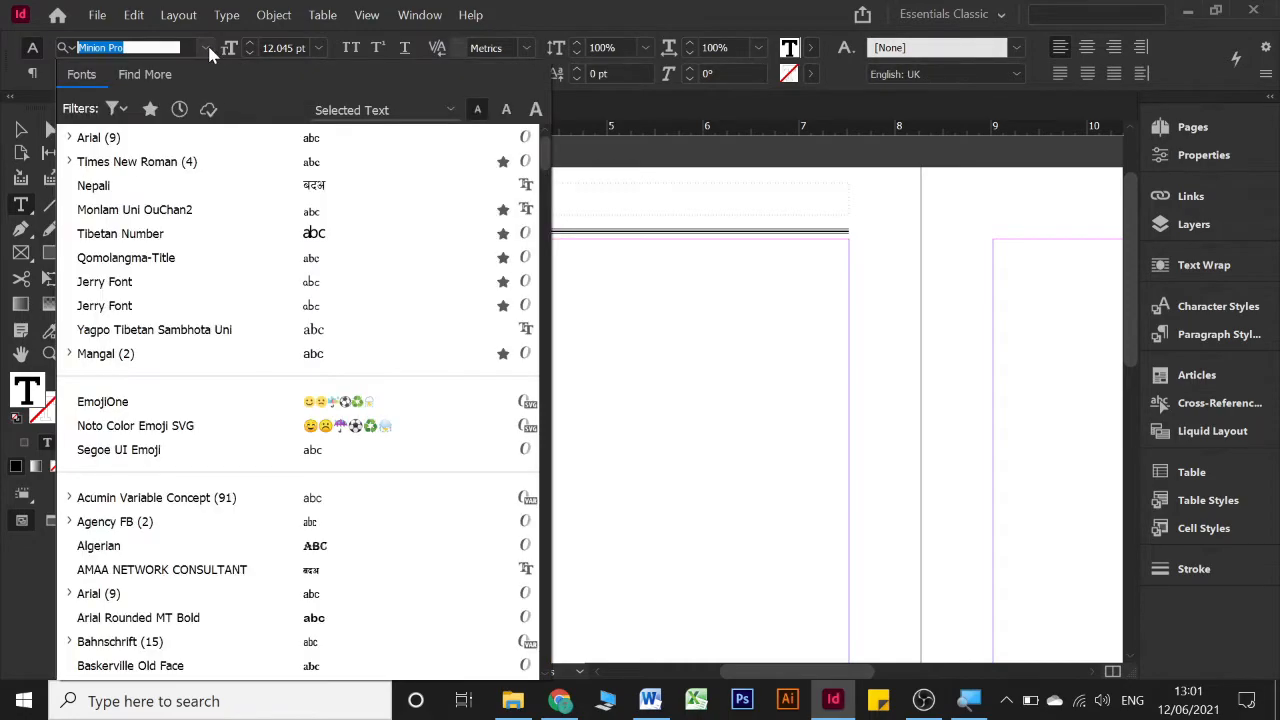
left_click(145, 165)
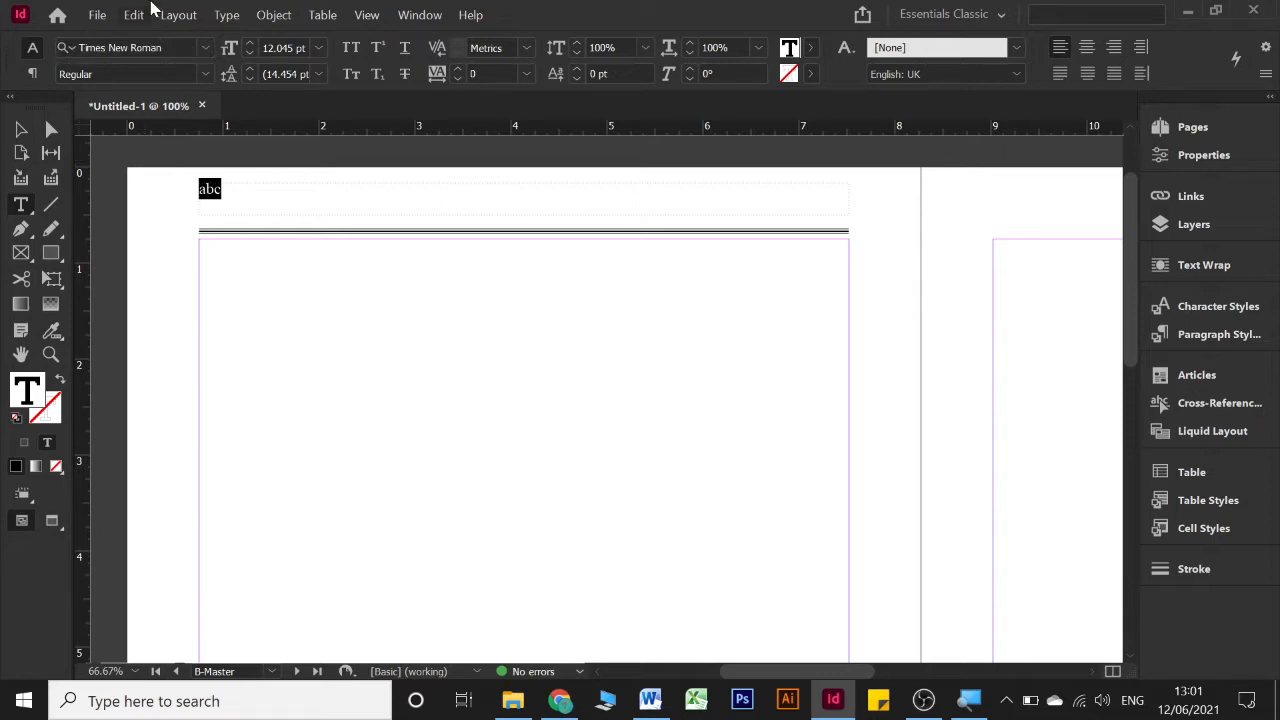
left_click(249, 43)
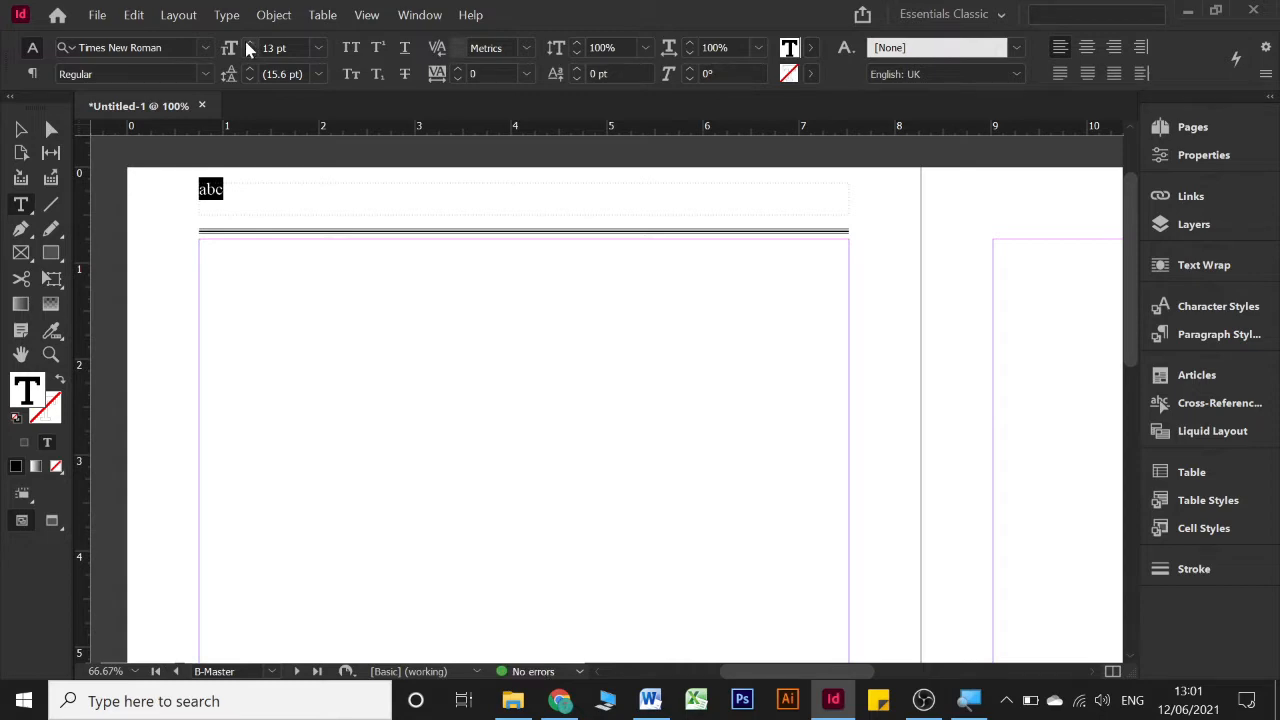
left_click(1088, 48)
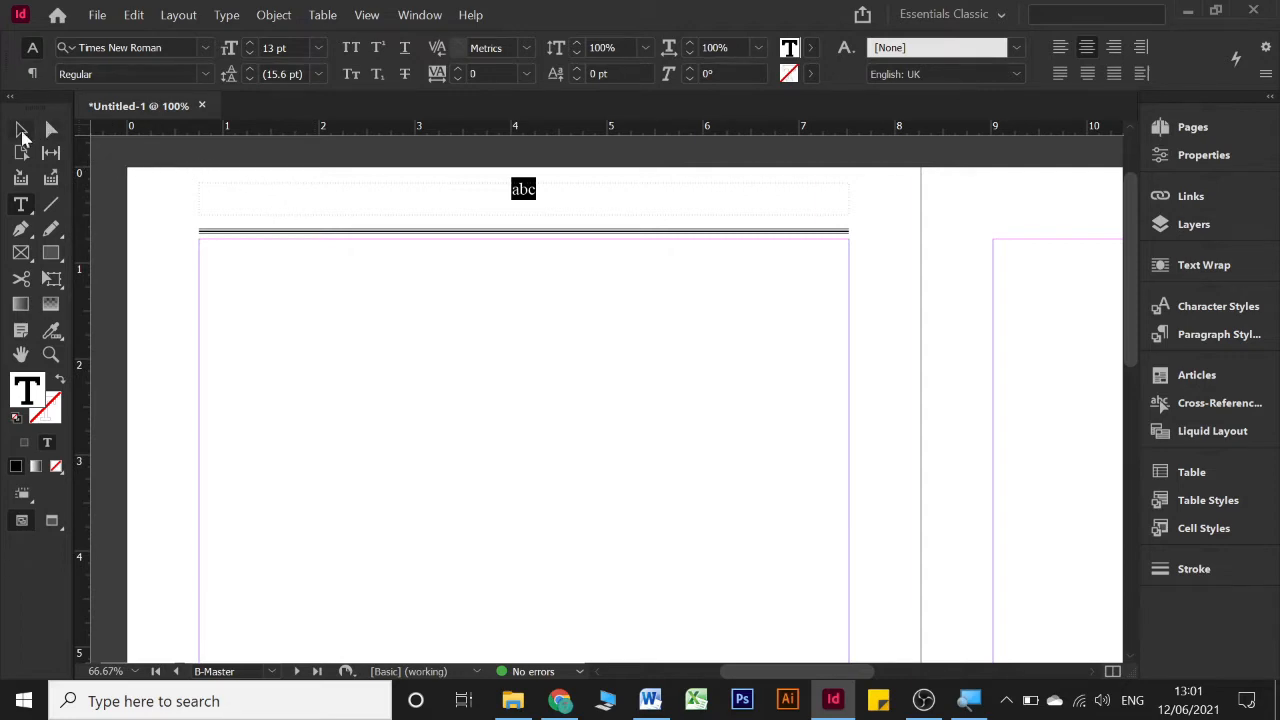
- Set the header text frame's vertical justification to Centre in the Text Frame Options
left_click(20, 130)
left_click(545, 195)
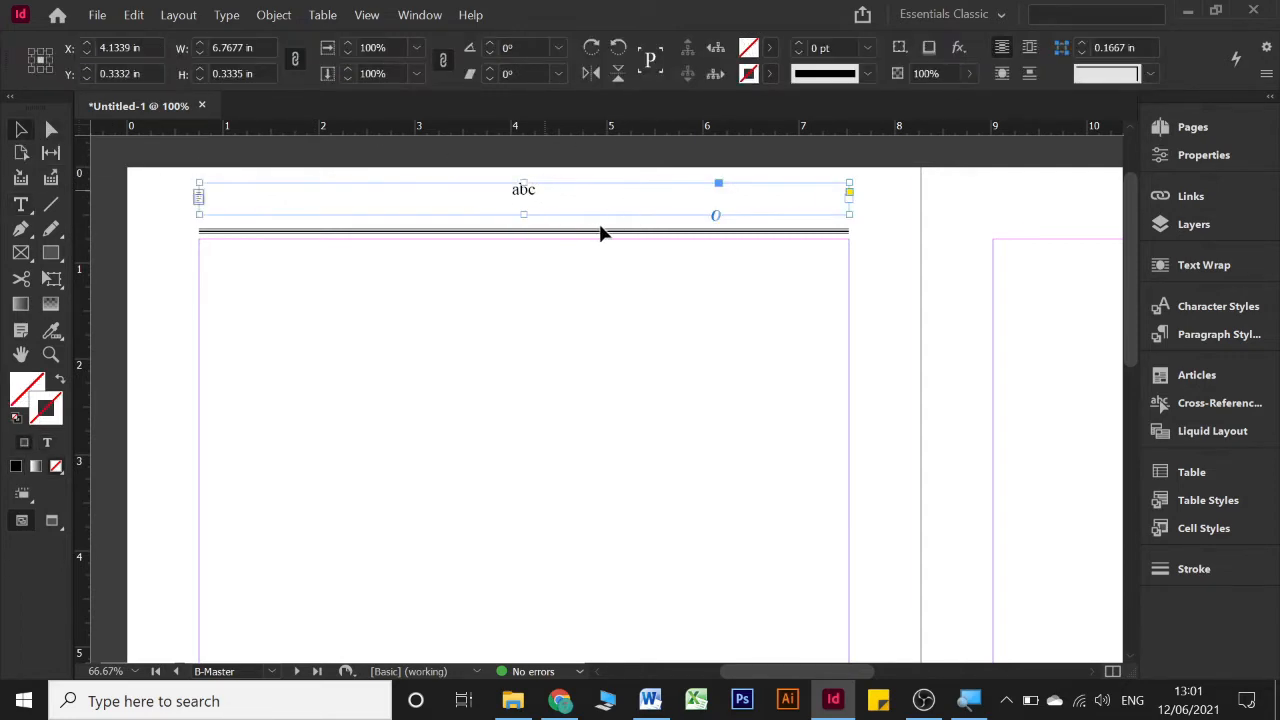
left_click(276, 16)
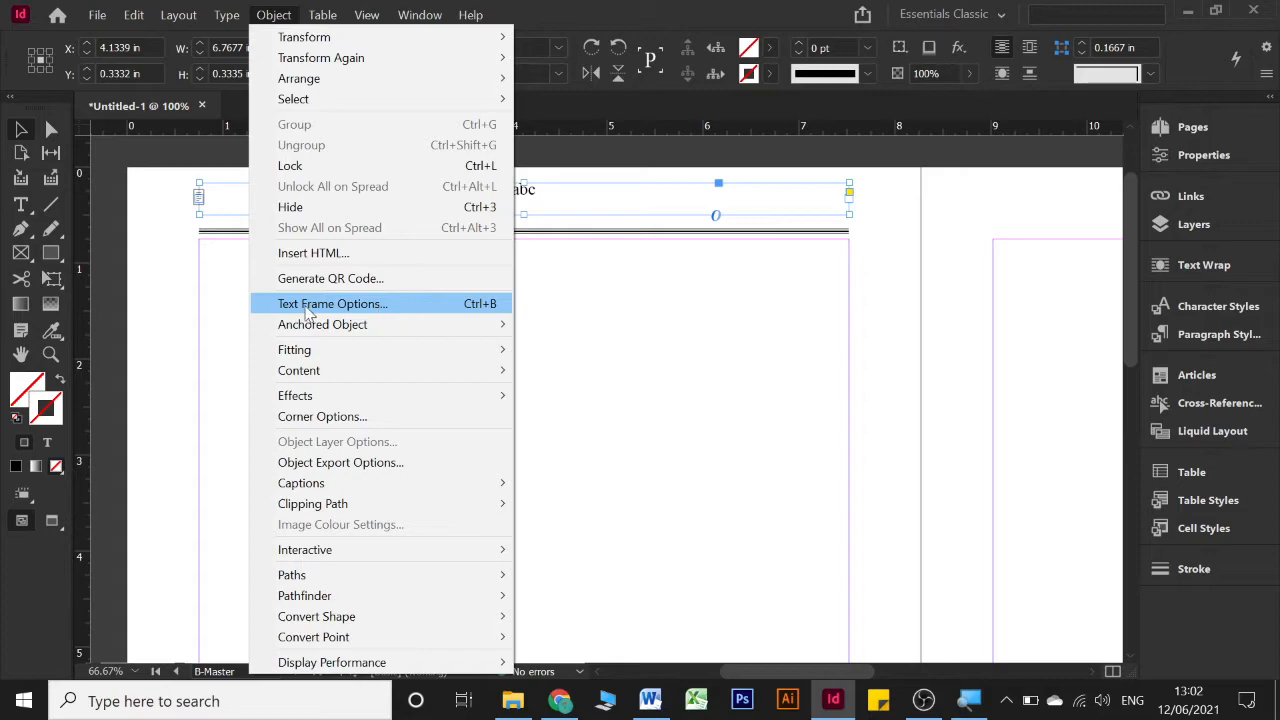
left_click(309, 313)
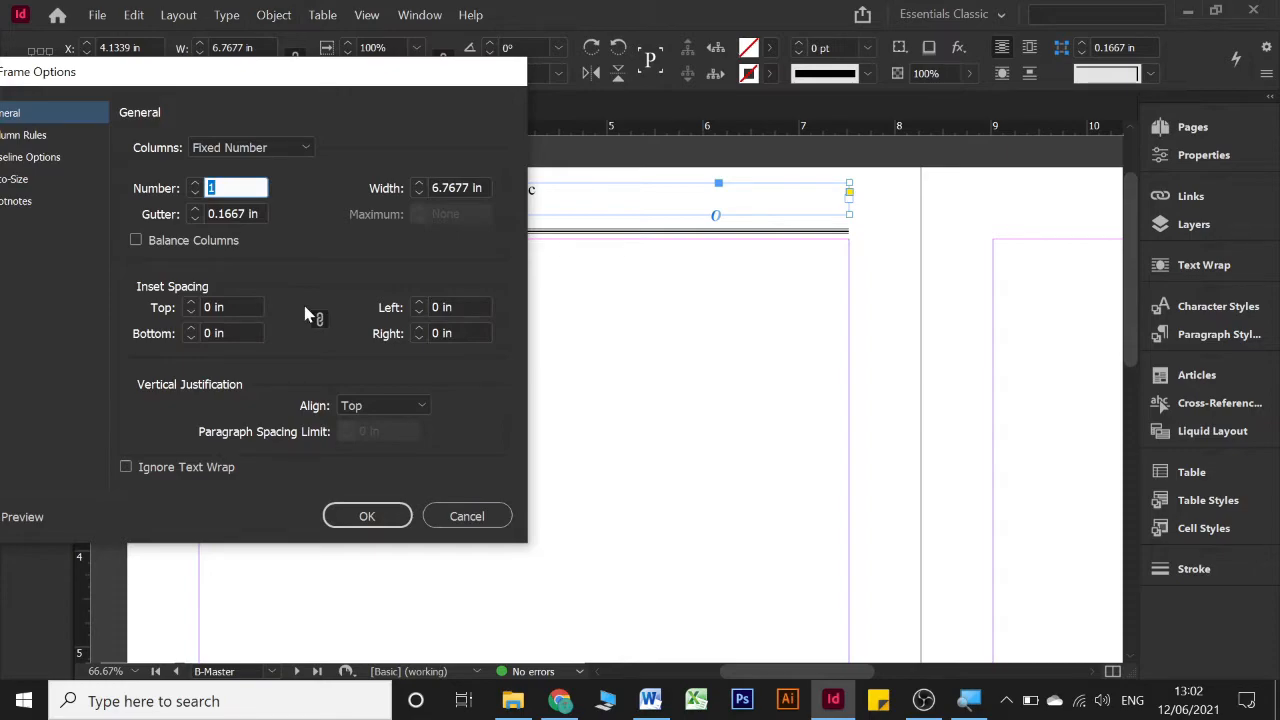
left_click_drag(348, 79, 979, 137)
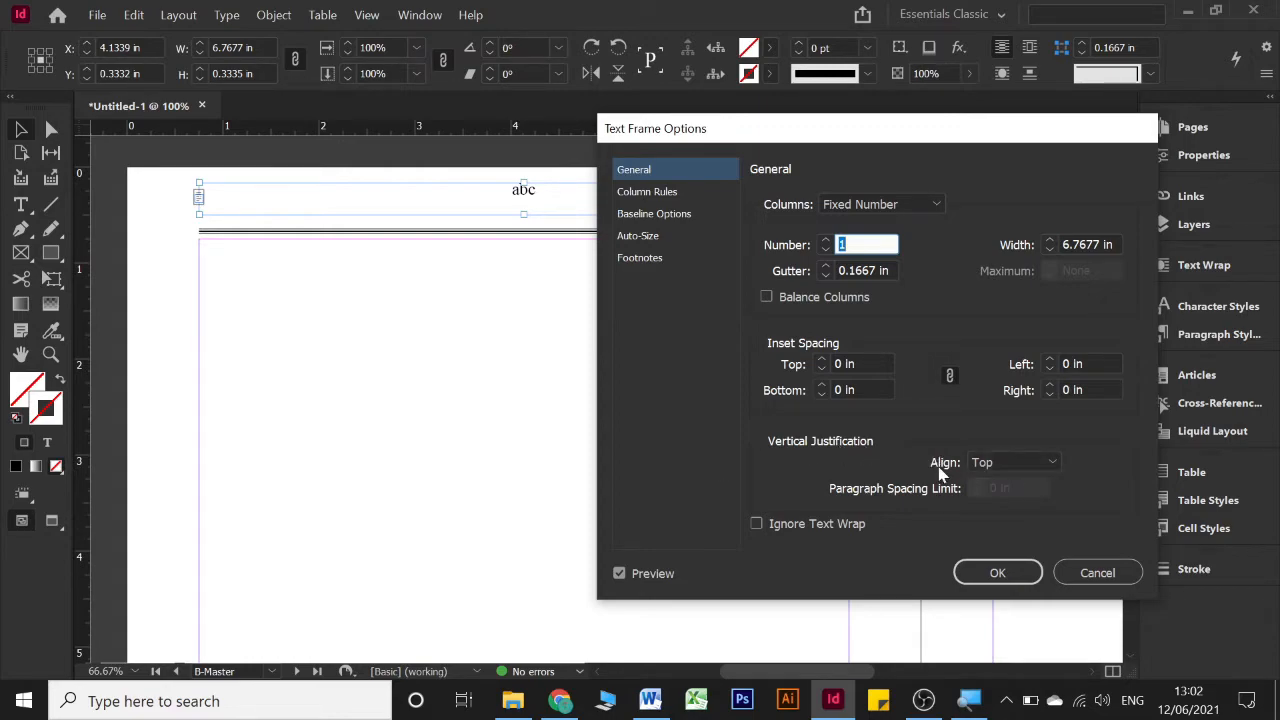
left_click(982, 463)
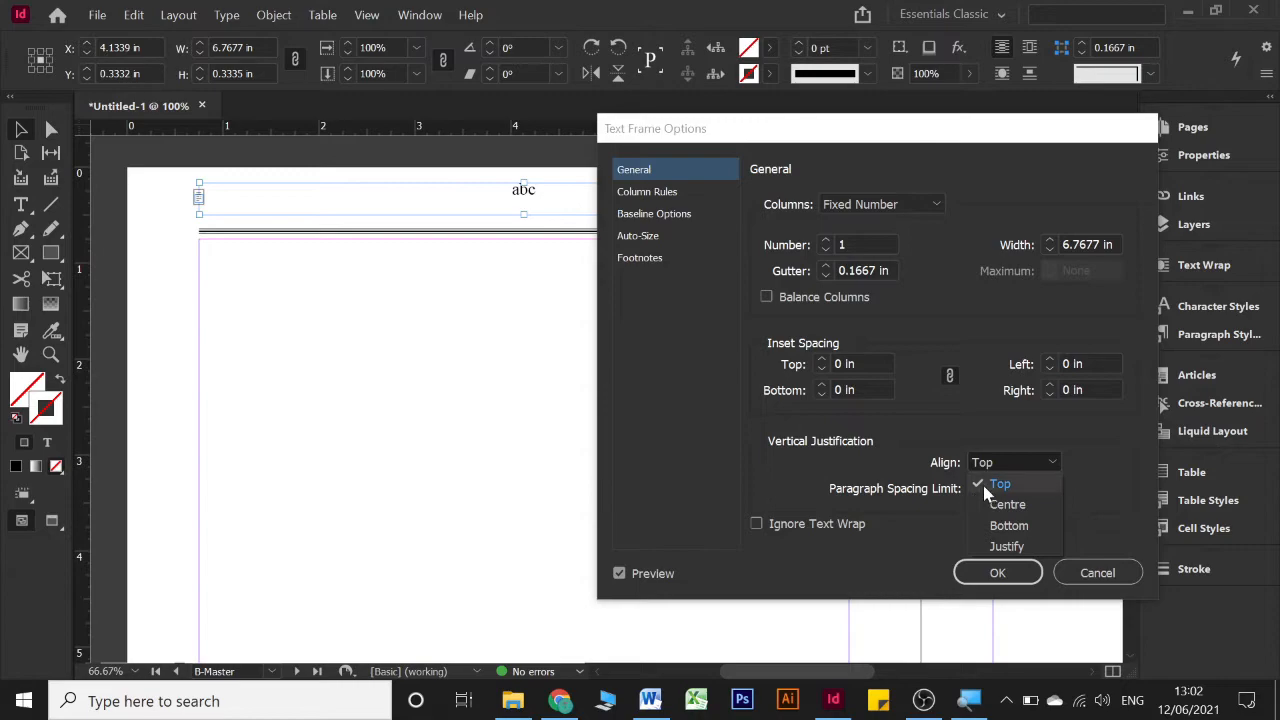
left_click(995, 506)
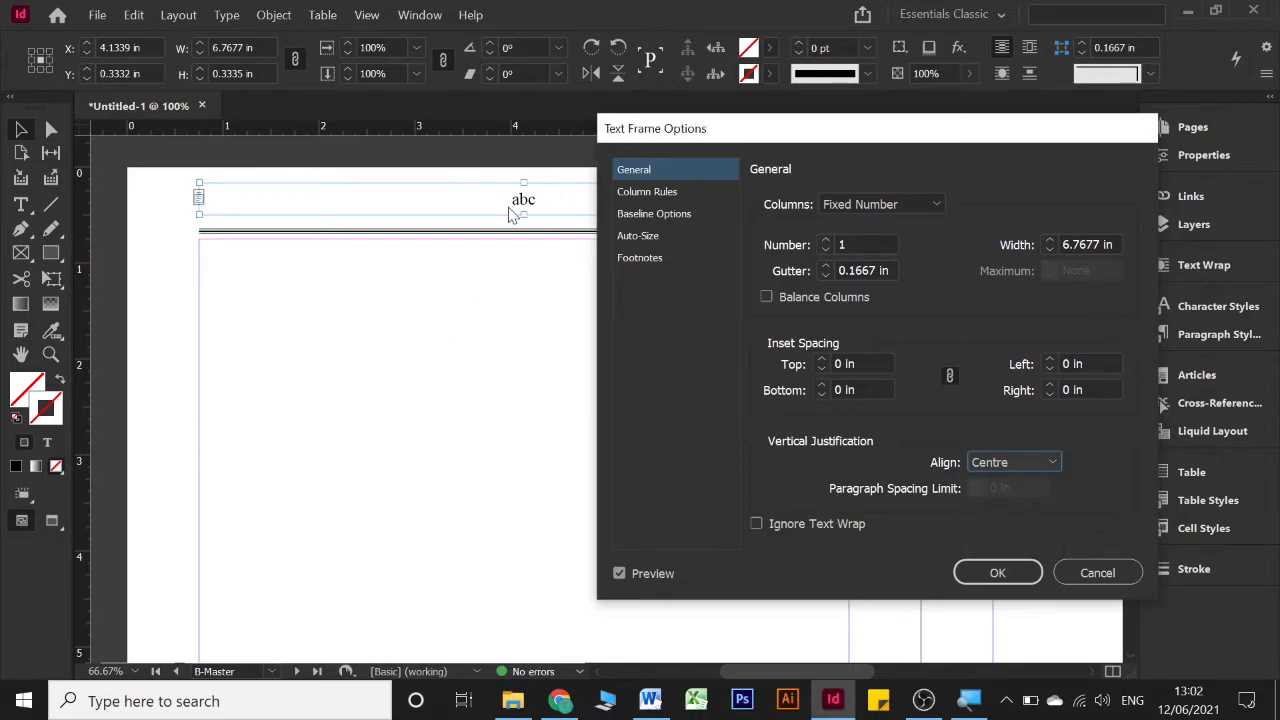
left_click(995, 574)
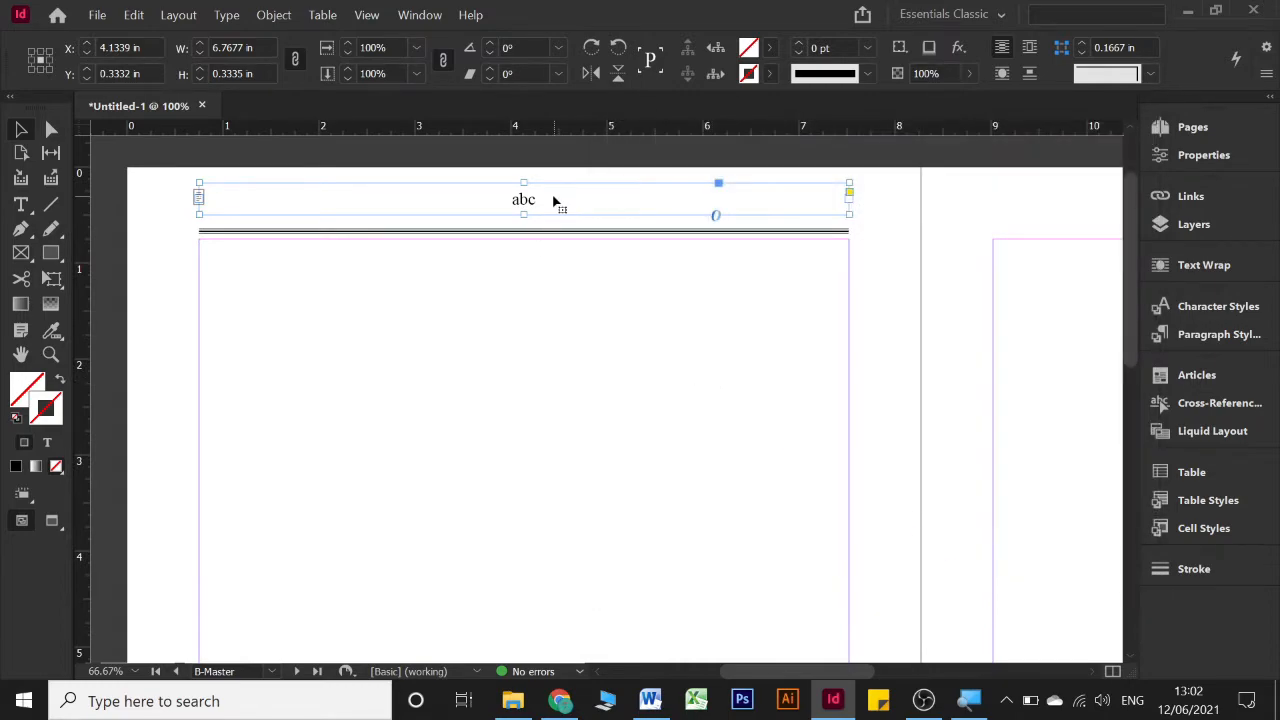
- Delete the sample text "abc" from the header frame, keeping the empty frame
double_click(553, 194)
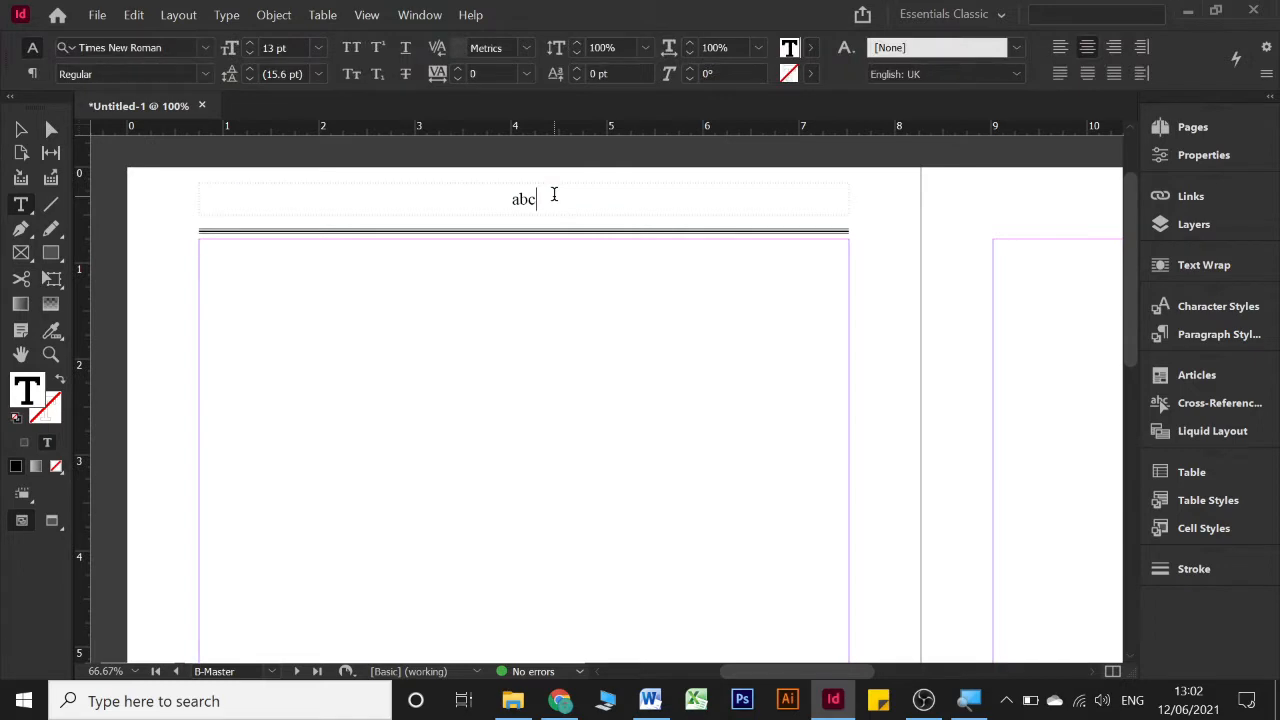
double_click(553, 194)
key("ctrl+a")
key("BackSpace")
left_click(18, 133)
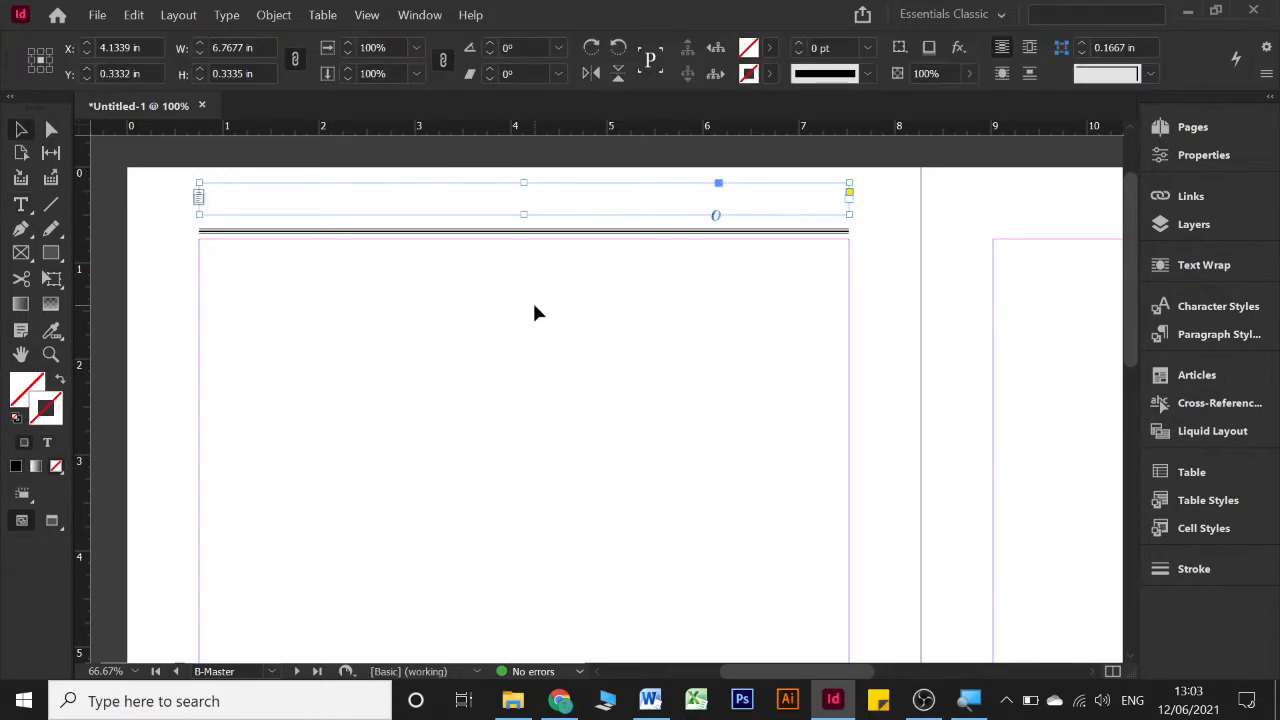
- Paste a copy of the left page's header frame and line onto the right B-Master page and delete the pasted copy
scroll(534, 307, "right", 8)
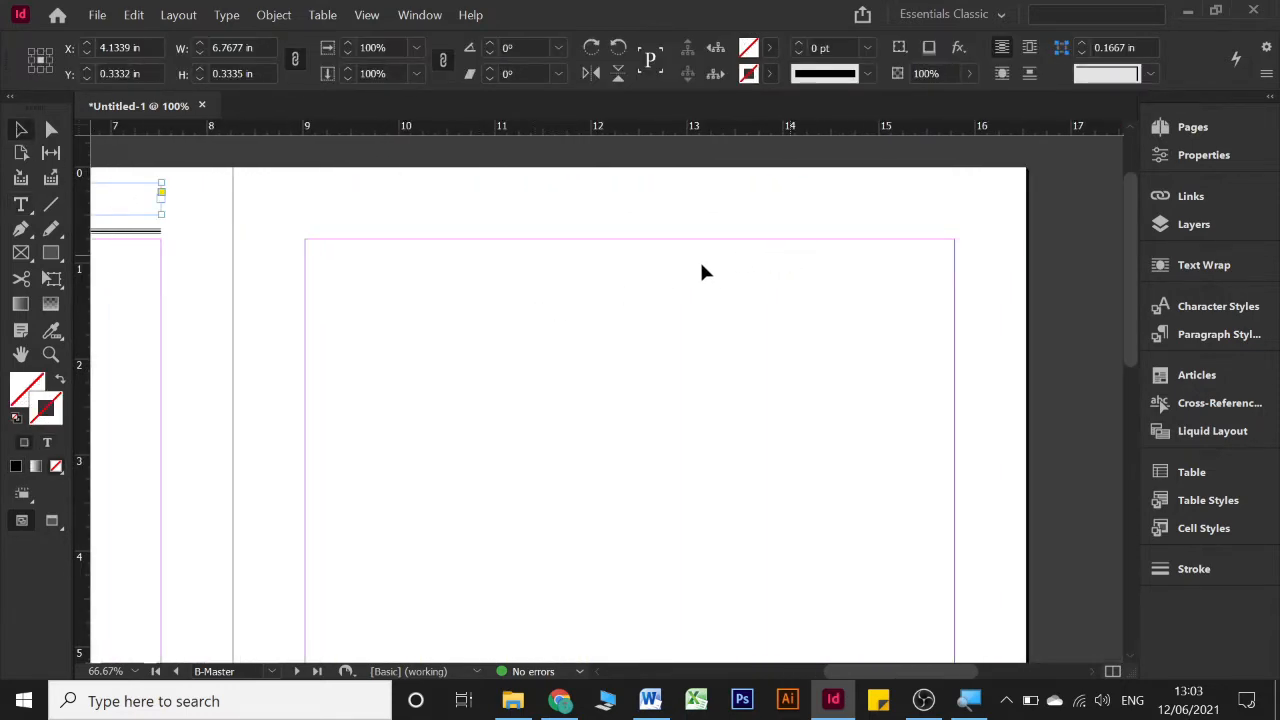
left_click(640, 253)
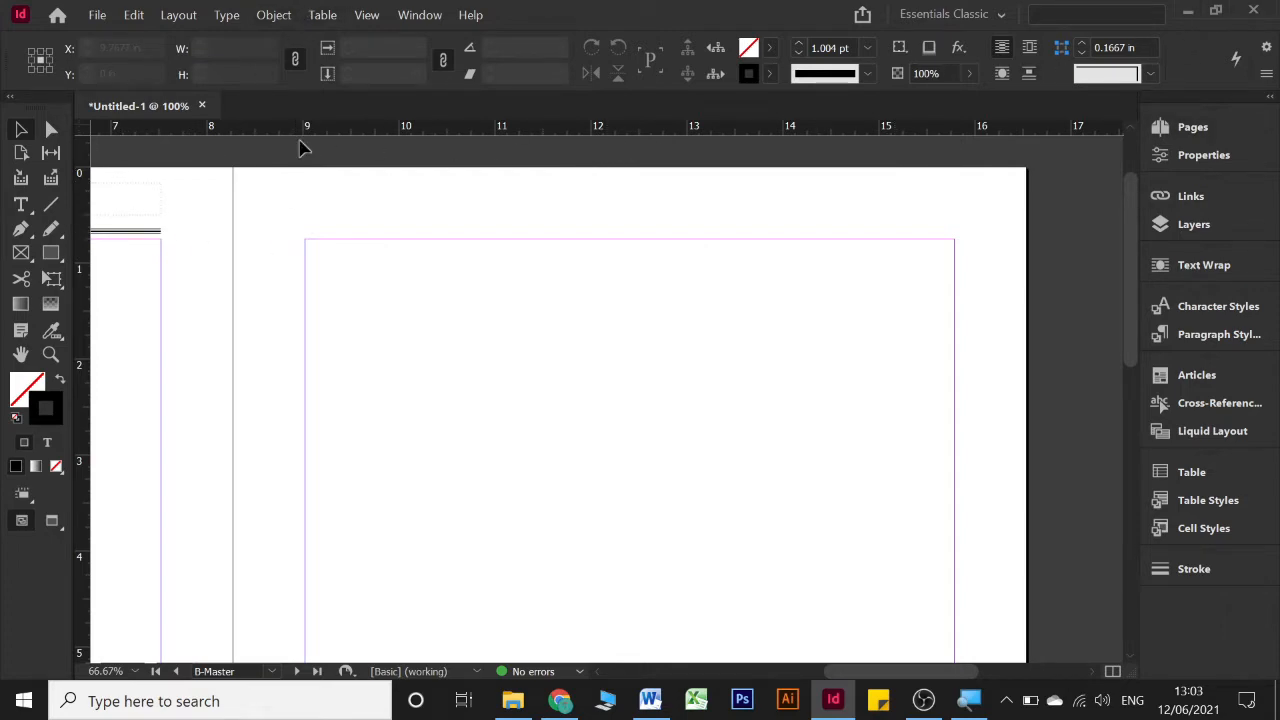
left_click_drag(187, 183, 118, 289)
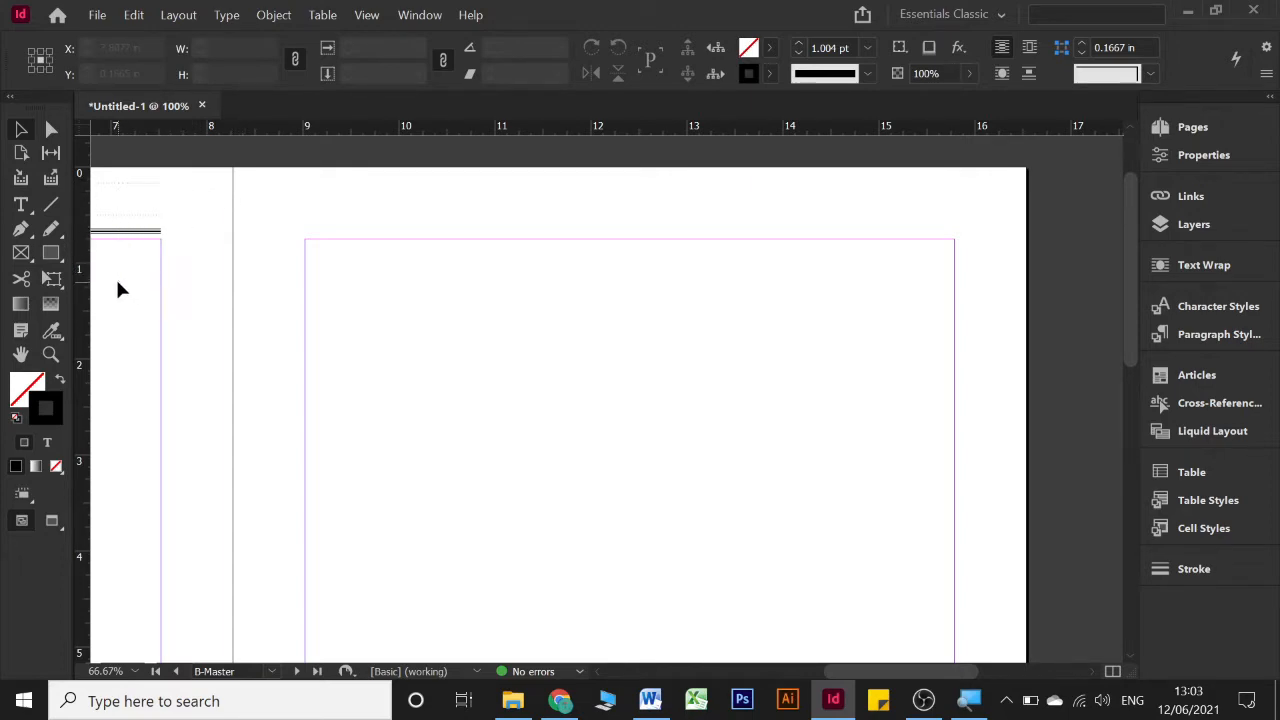
right_click(151, 208)
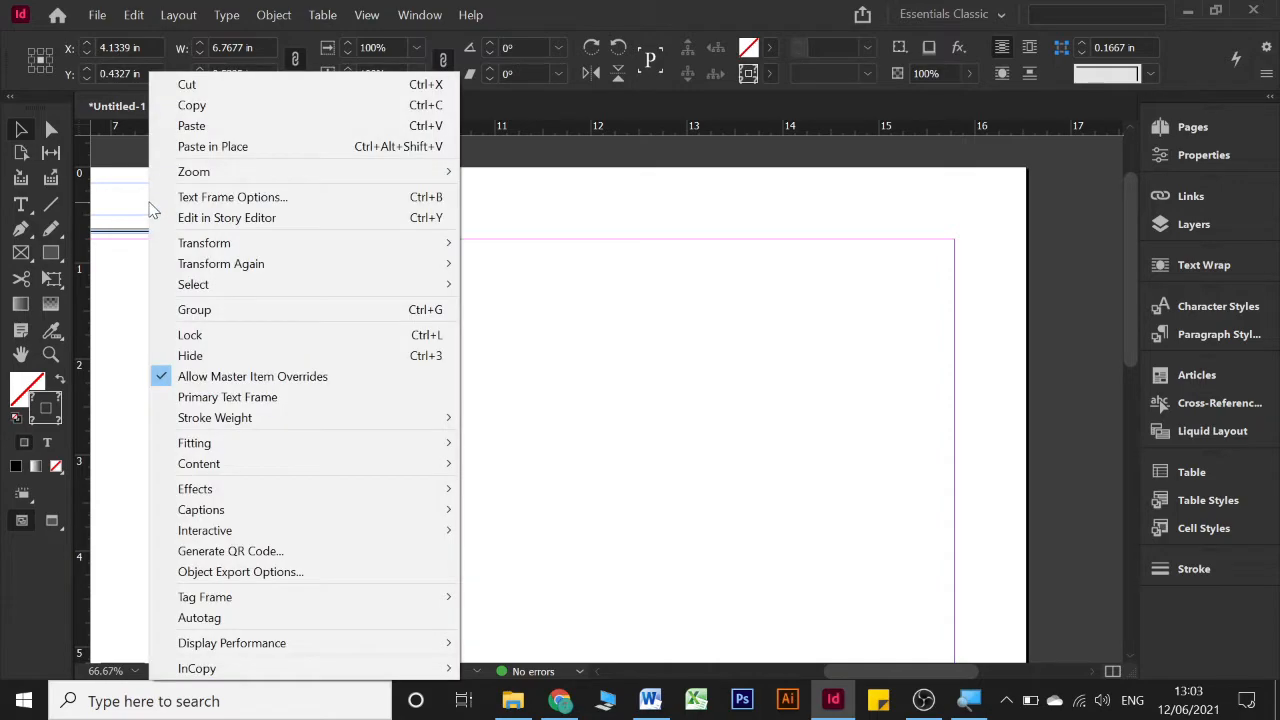
left_click(213, 106)
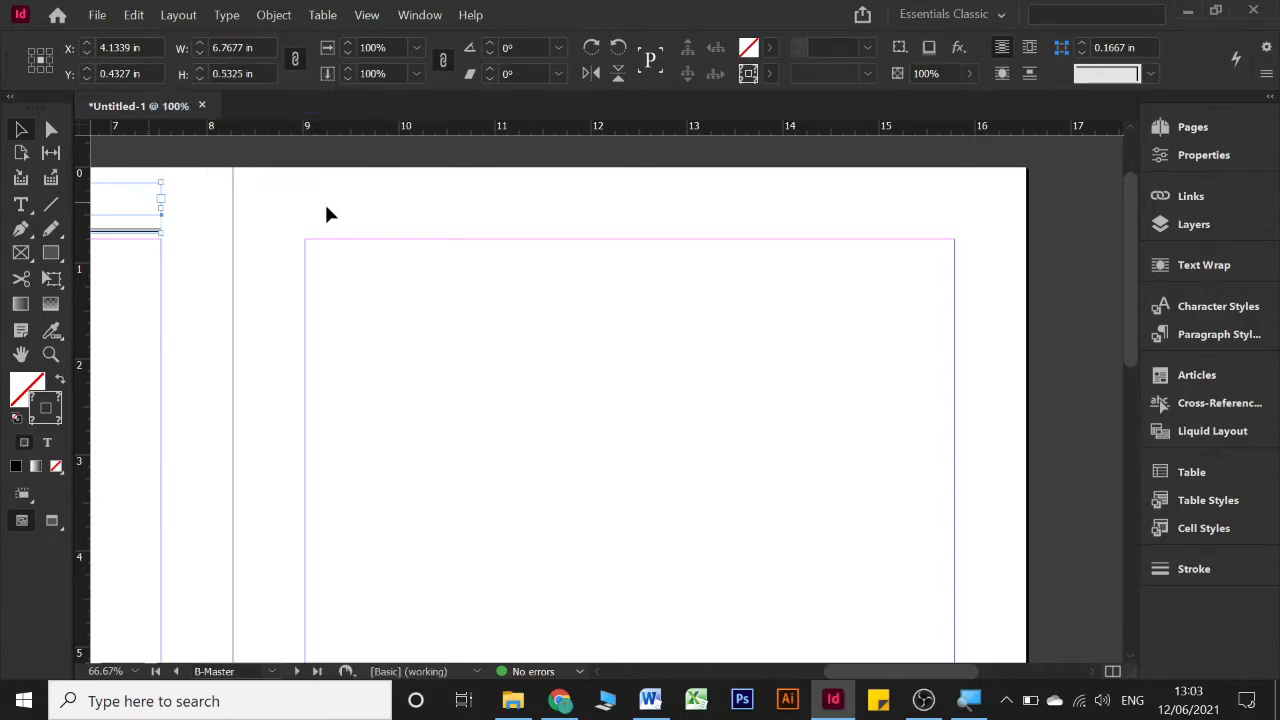
right_click(326, 204)
left_click(407, 147)
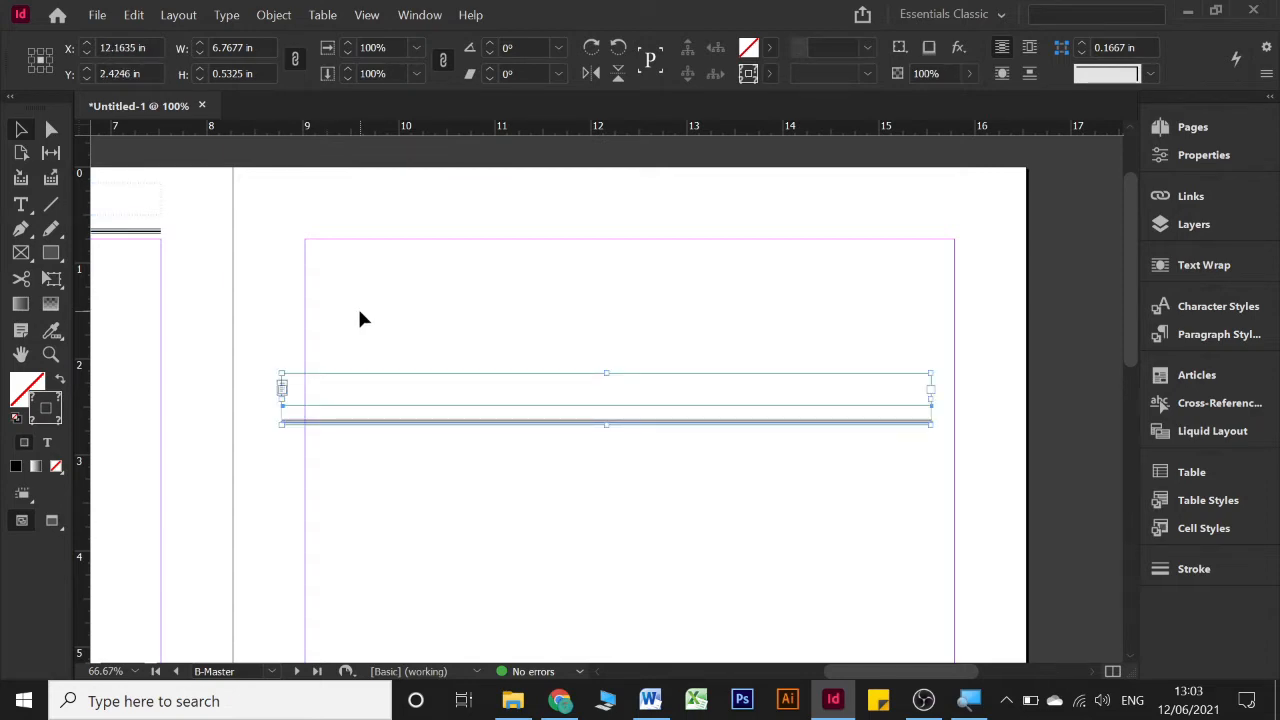
key("Delete")
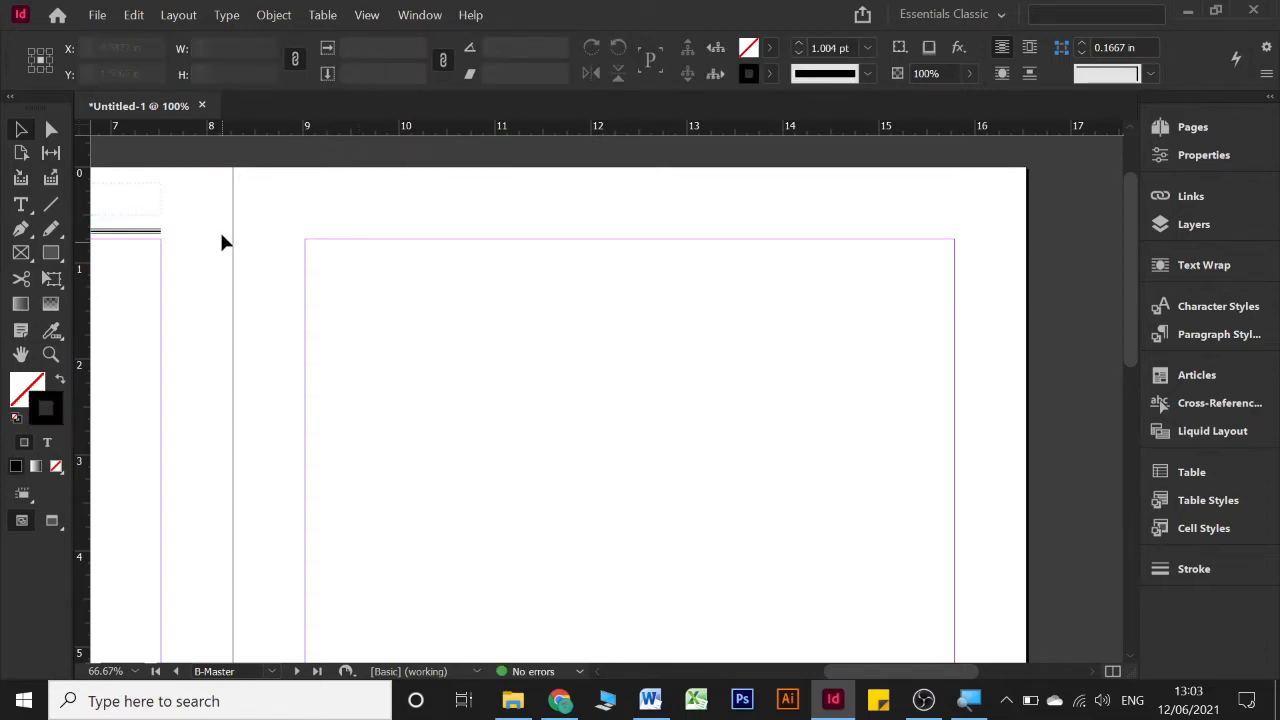
- Duplicate the left page's header frame and line straight across to the right B-Master page, aligned with its side margins
left_click_drag(193, 172, 138, 248)
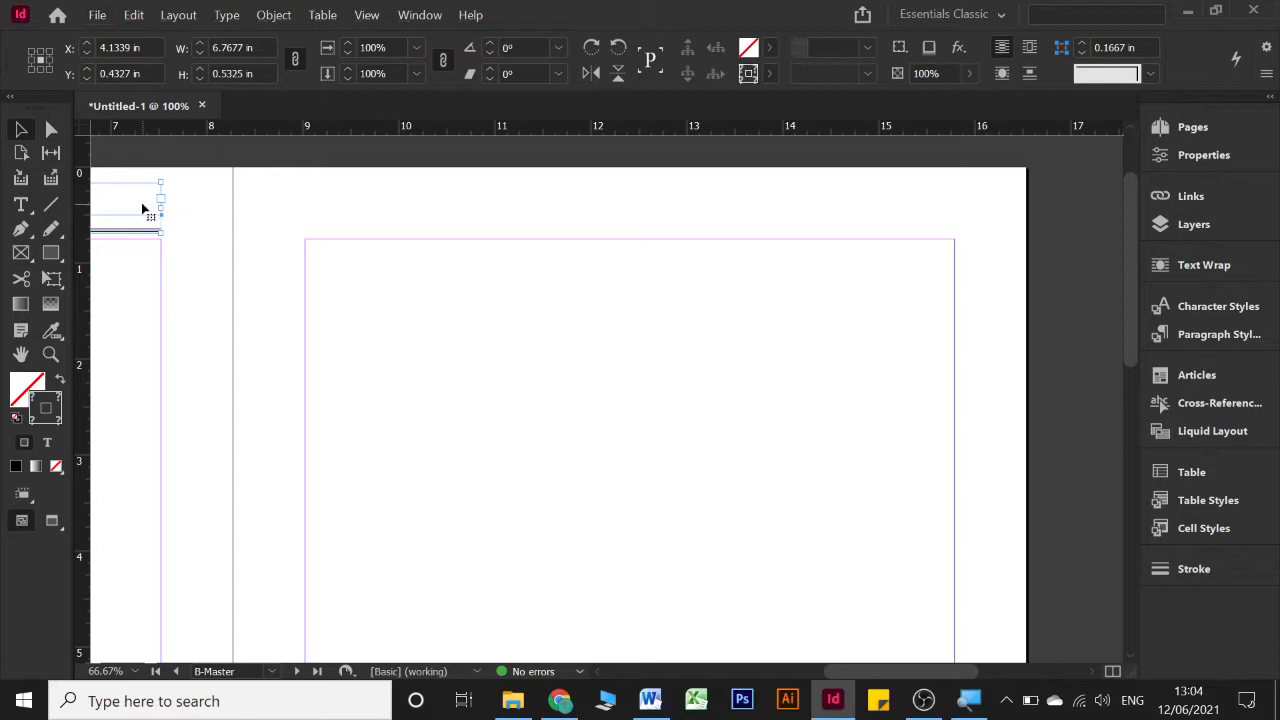
key("alt+shift")
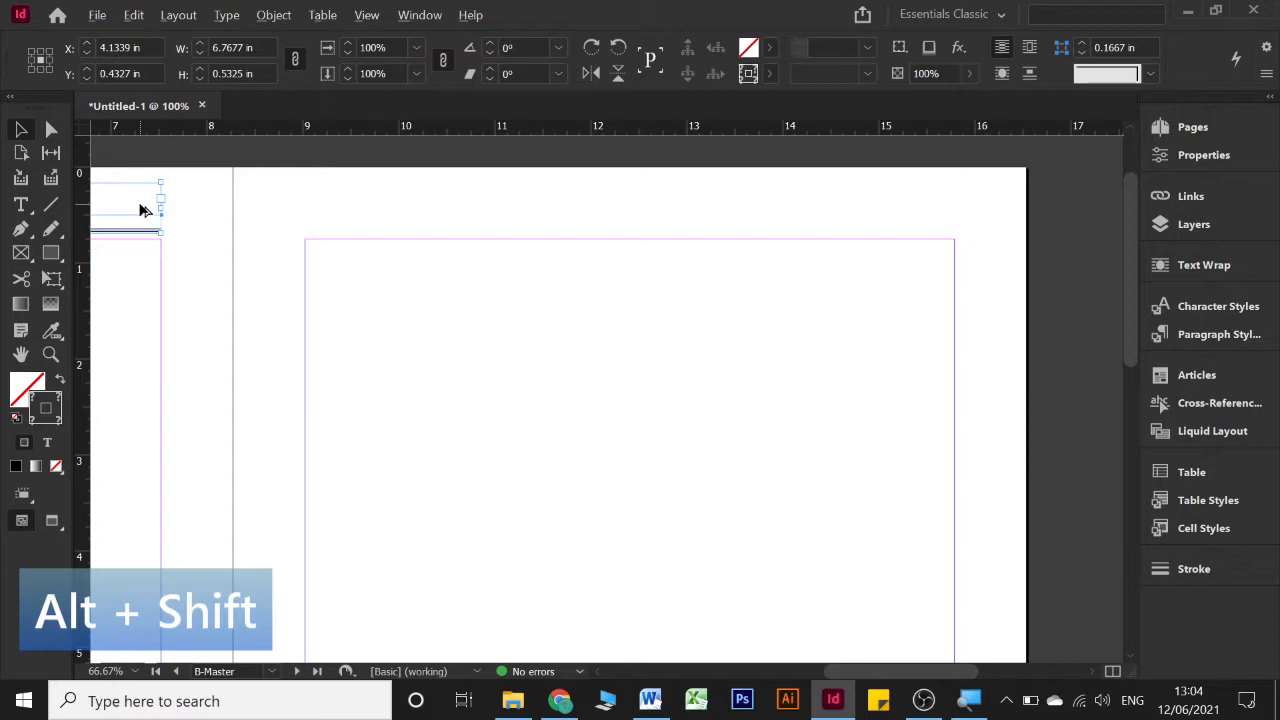
left_click_drag(141, 210, 940, 207)
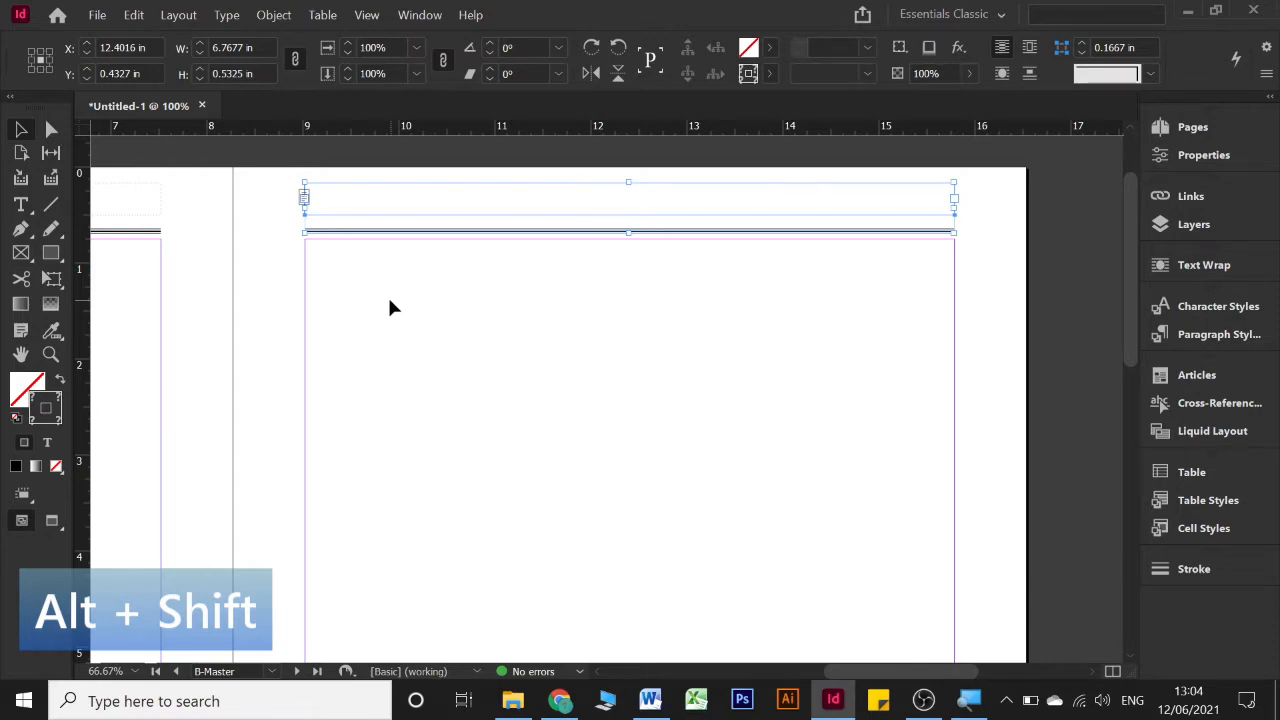
- Use the two header text frames to place matching footer frames below both pages' bottom margins, at about Y 11.24 in
scroll(390, 302, "down", 2)
left_click_drag(300, 340, 663, 280)
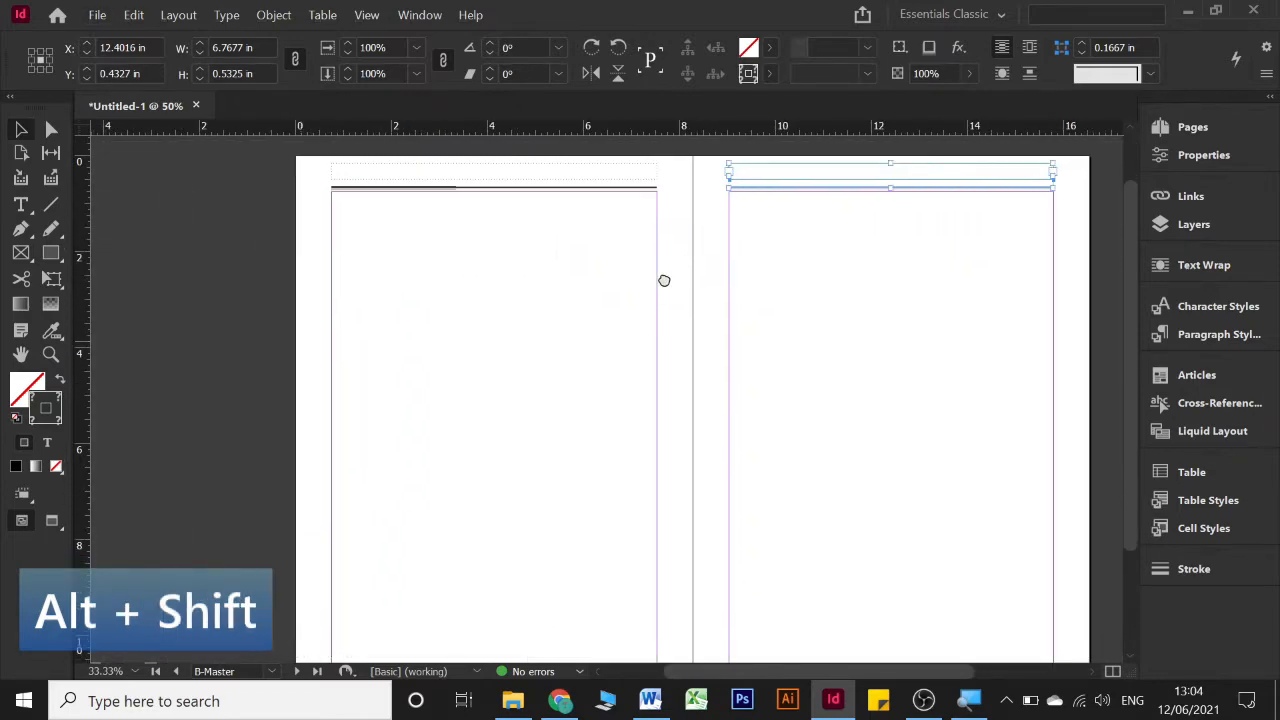
left_click(546, 177)
left_click(846, 176, "shift")
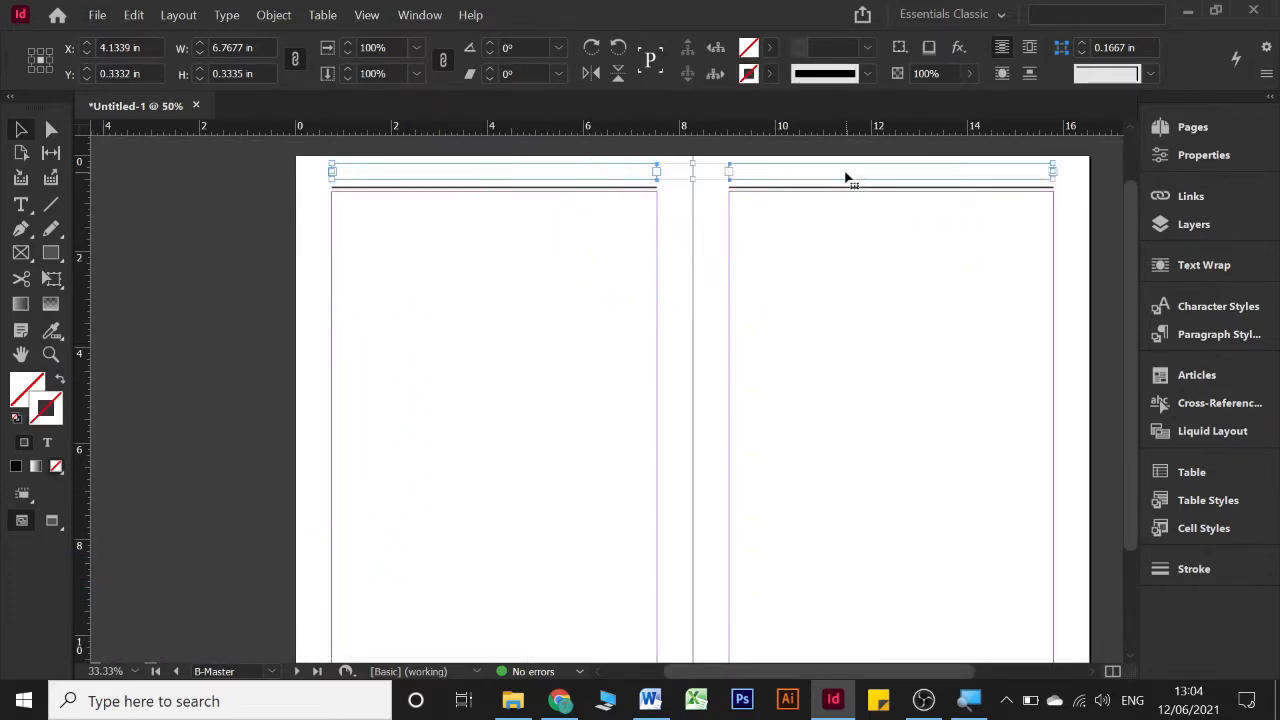
scroll(564, 176, "down", 1)
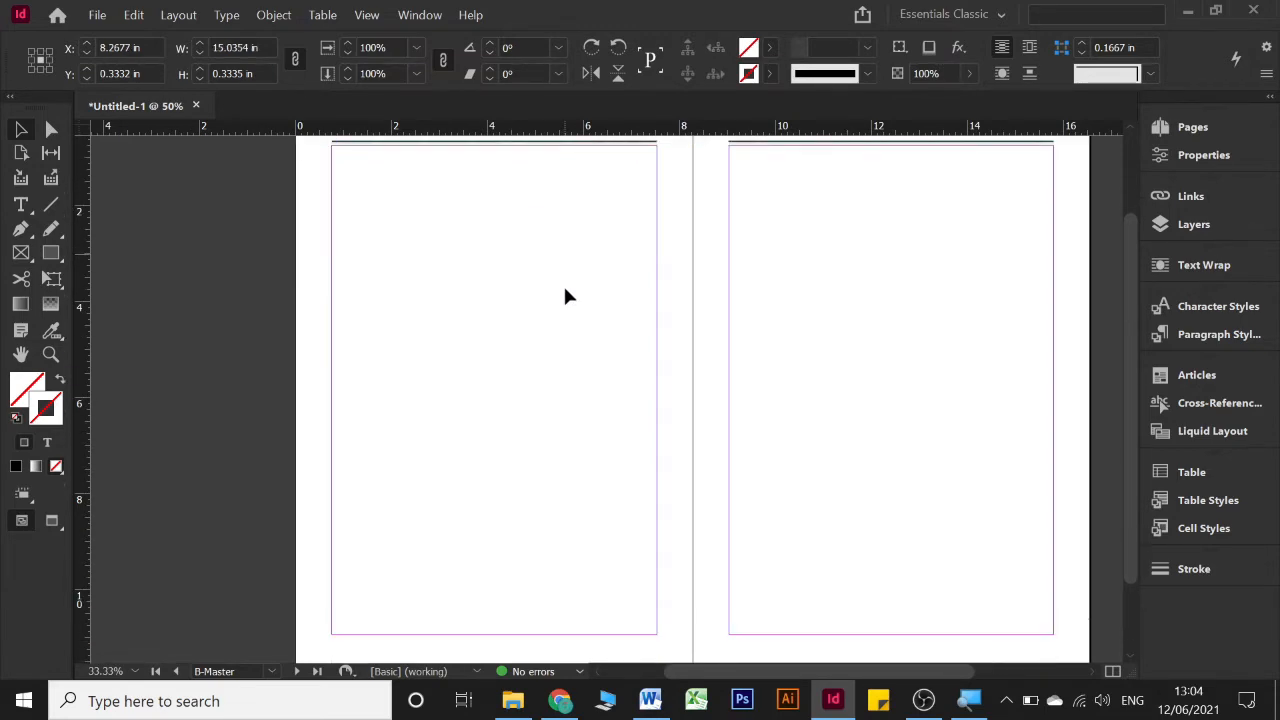
scroll(494, 594, "down", 2)
scroll(580, 563, "up", 3)
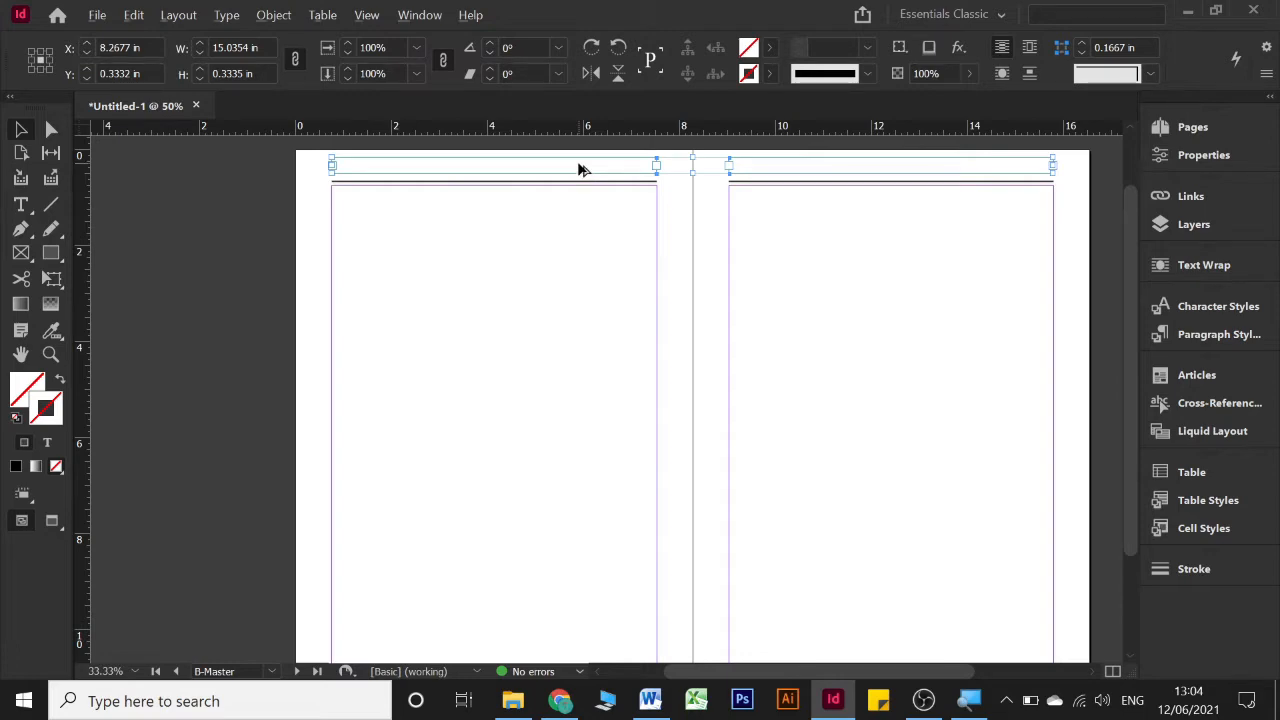
left_click_drag(583, 170, 595, 561)
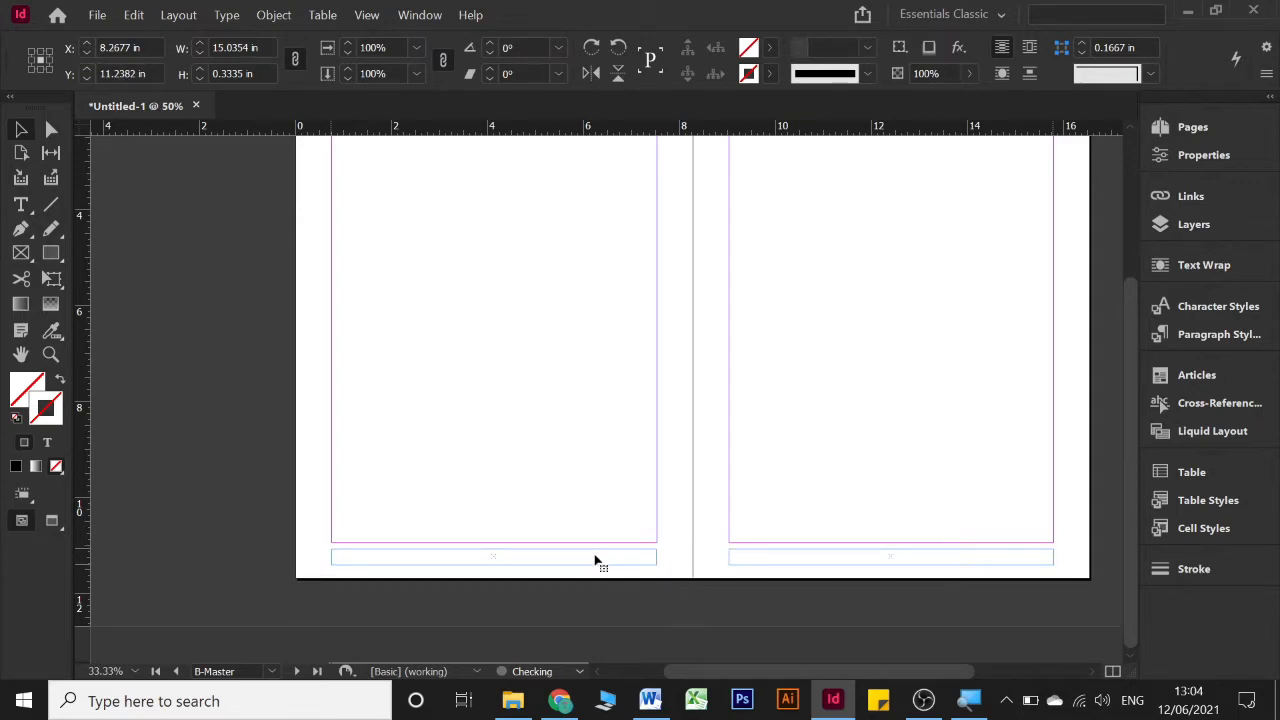
left_click(553, 450)
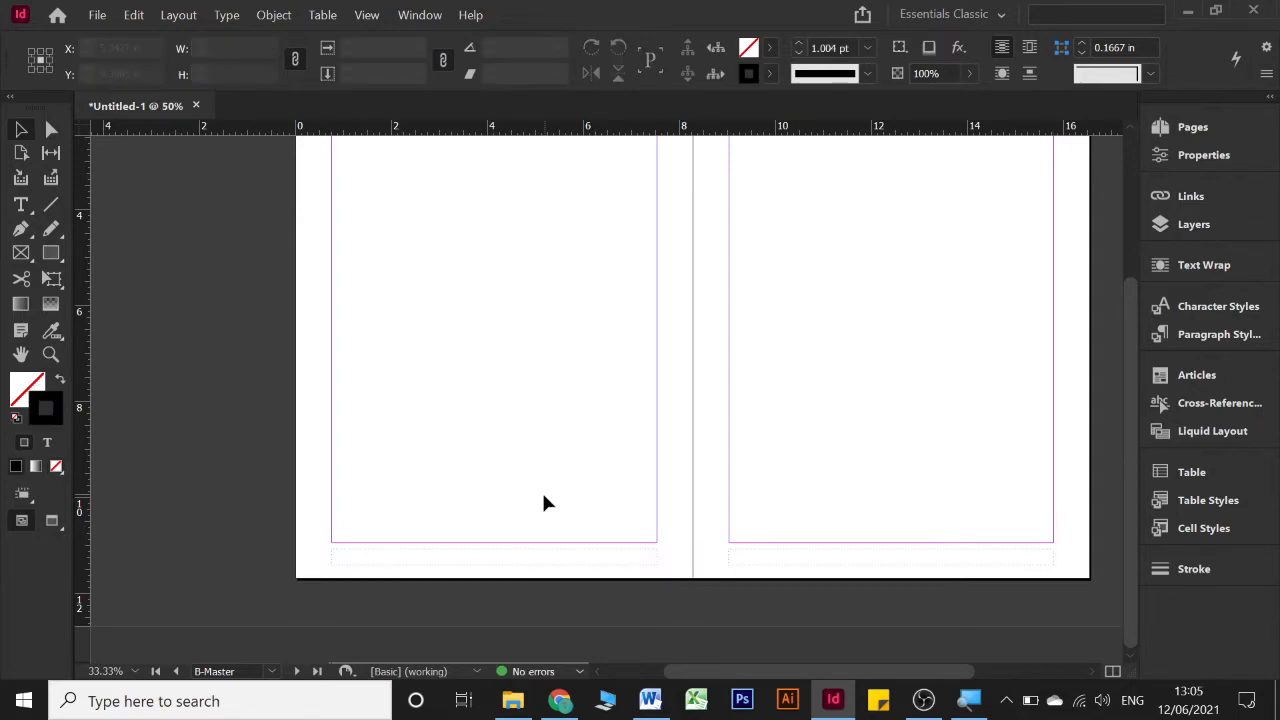
scroll(543, 500, "up", 1)
scroll(544, 502, "up", 1)
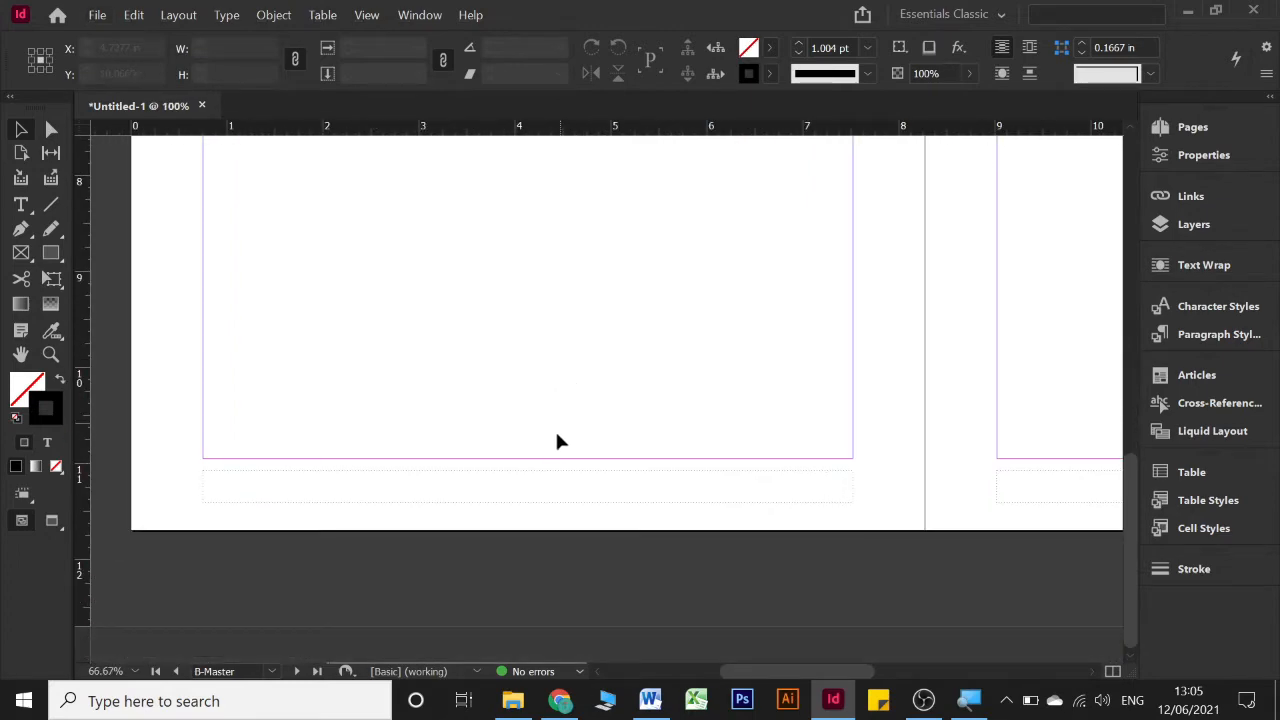
- Enter the sample number 12 in the left B-Master page's footer frame and delete it again
left_click(550, 486)
double_click(550, 485)
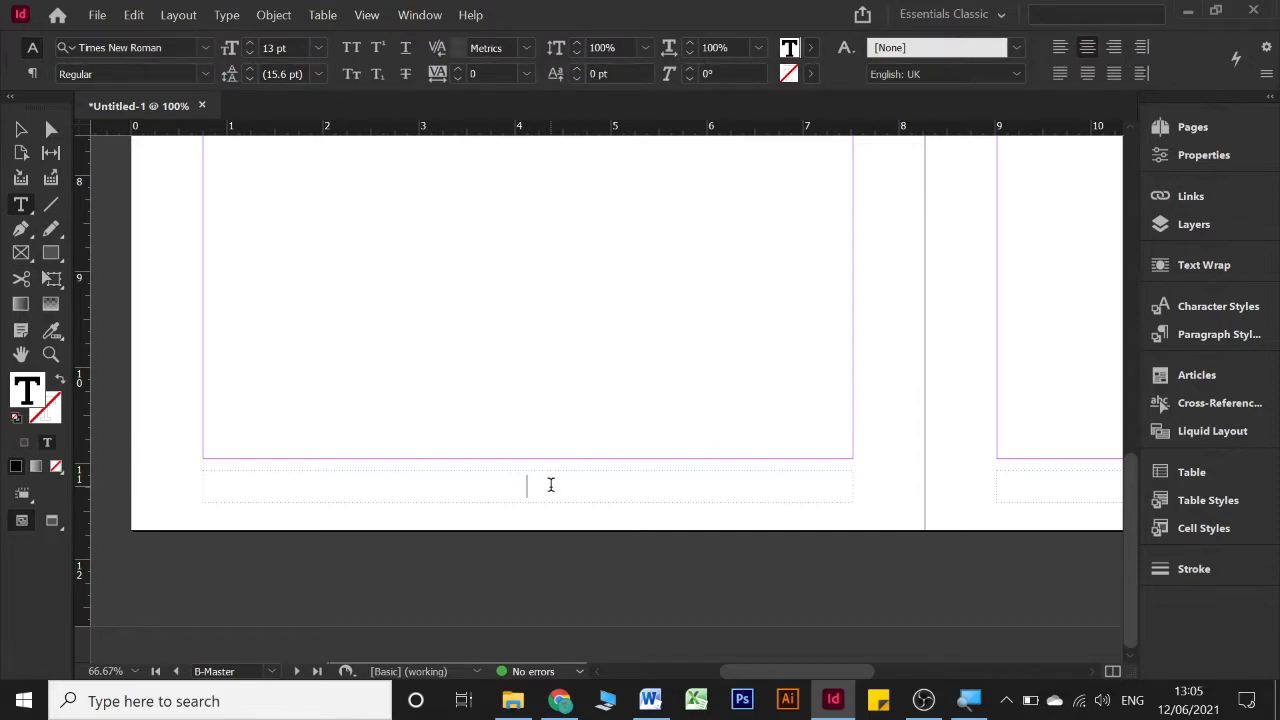
type("12")
key("BackSpace")
key("BackSpace")
left_click(1190, 127)
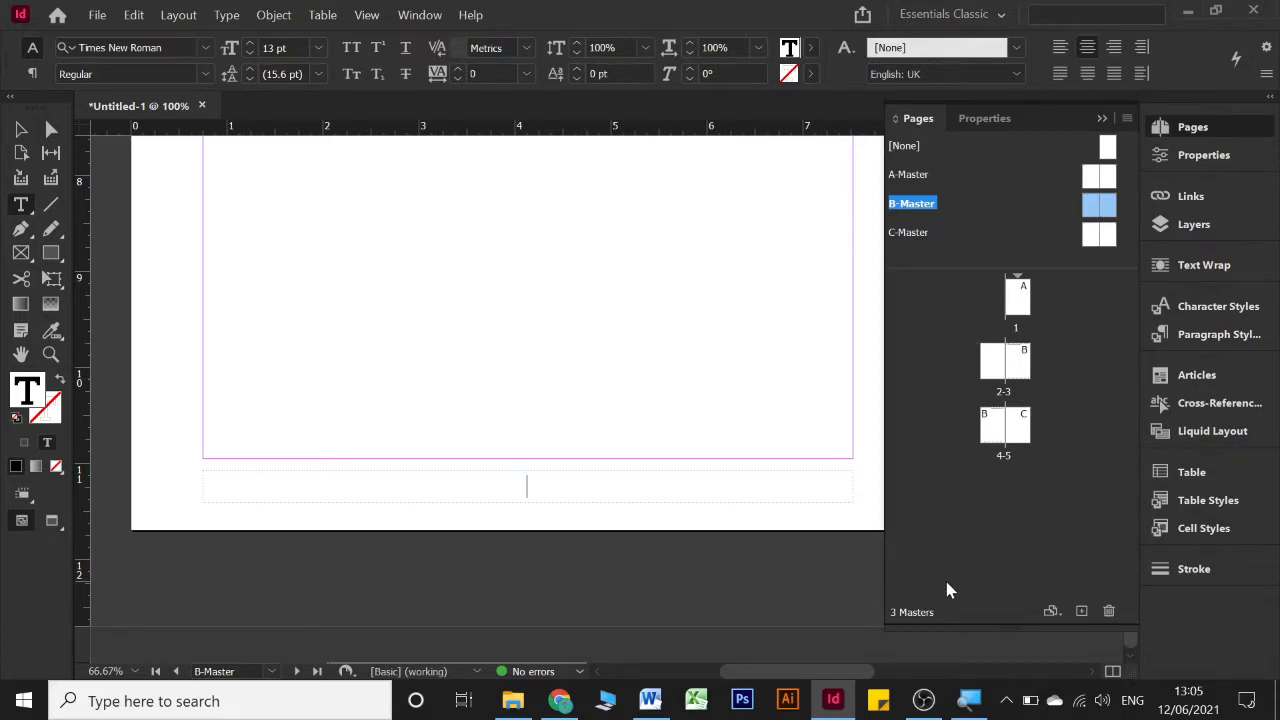
left_click(1103, 121)
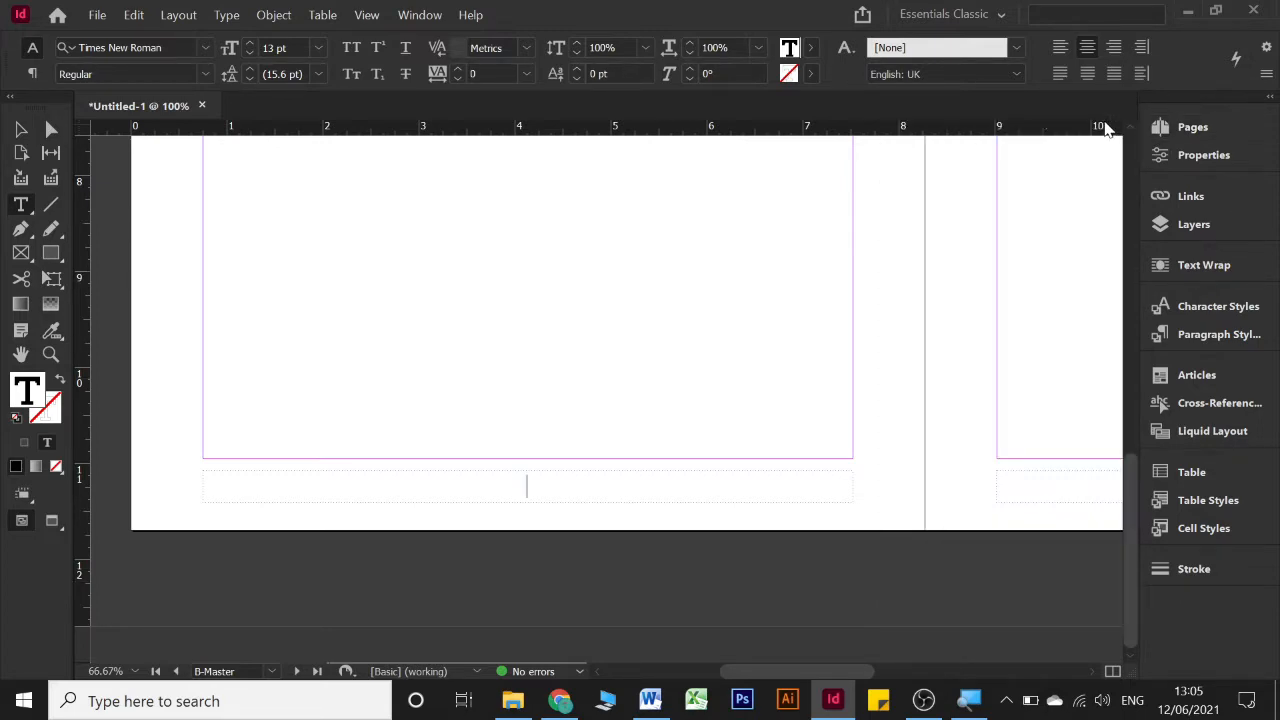
right_click(526, 487)
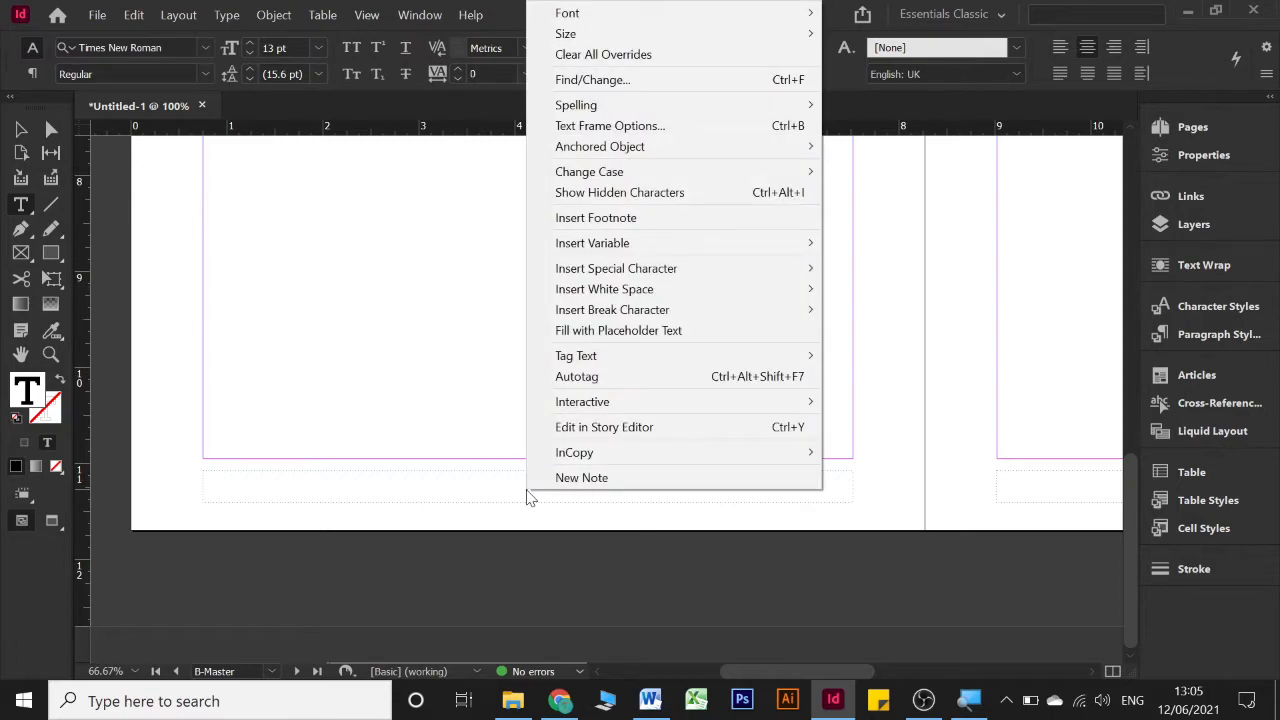
mouse_move(615, 268)
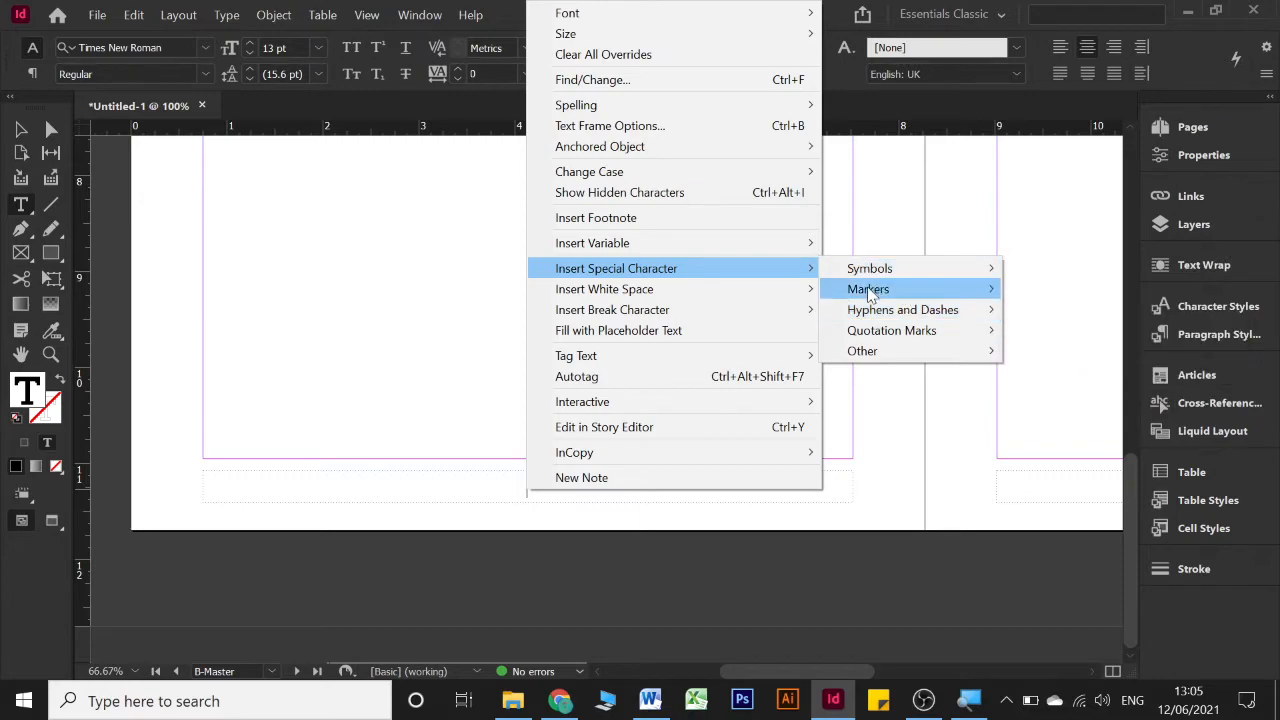
mouse_move(868, 289)
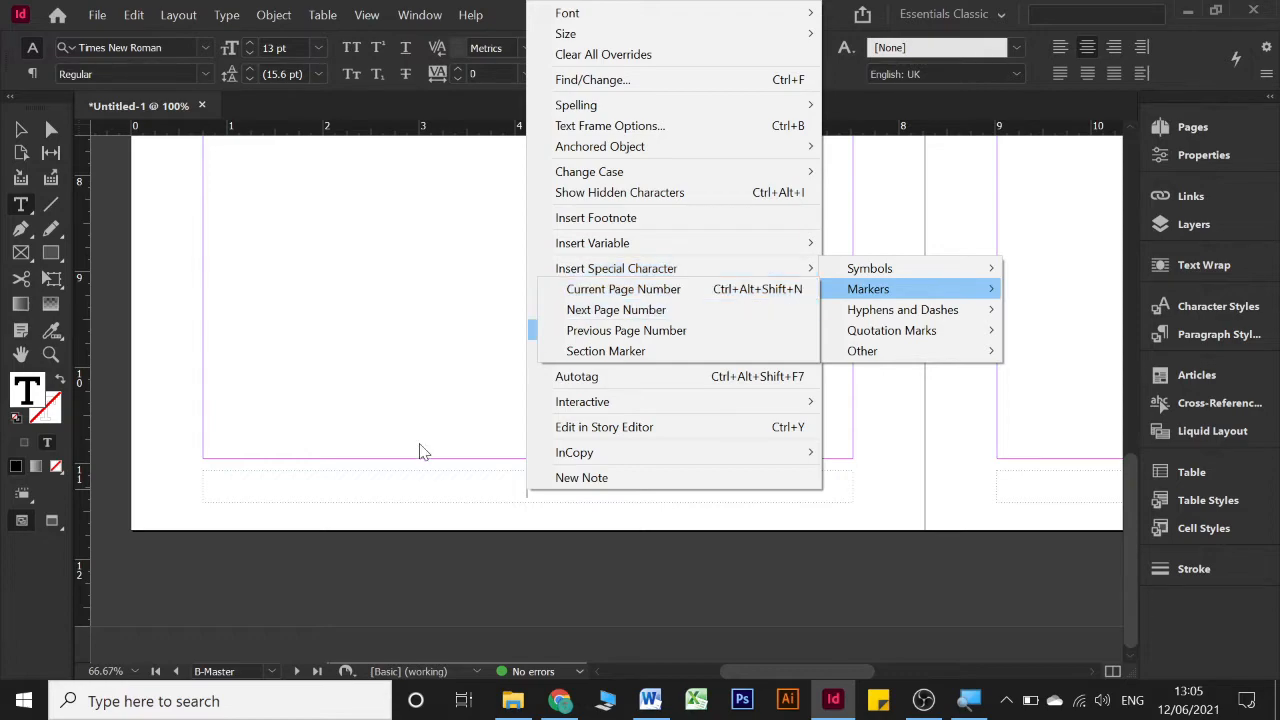
left_click(432, 485)
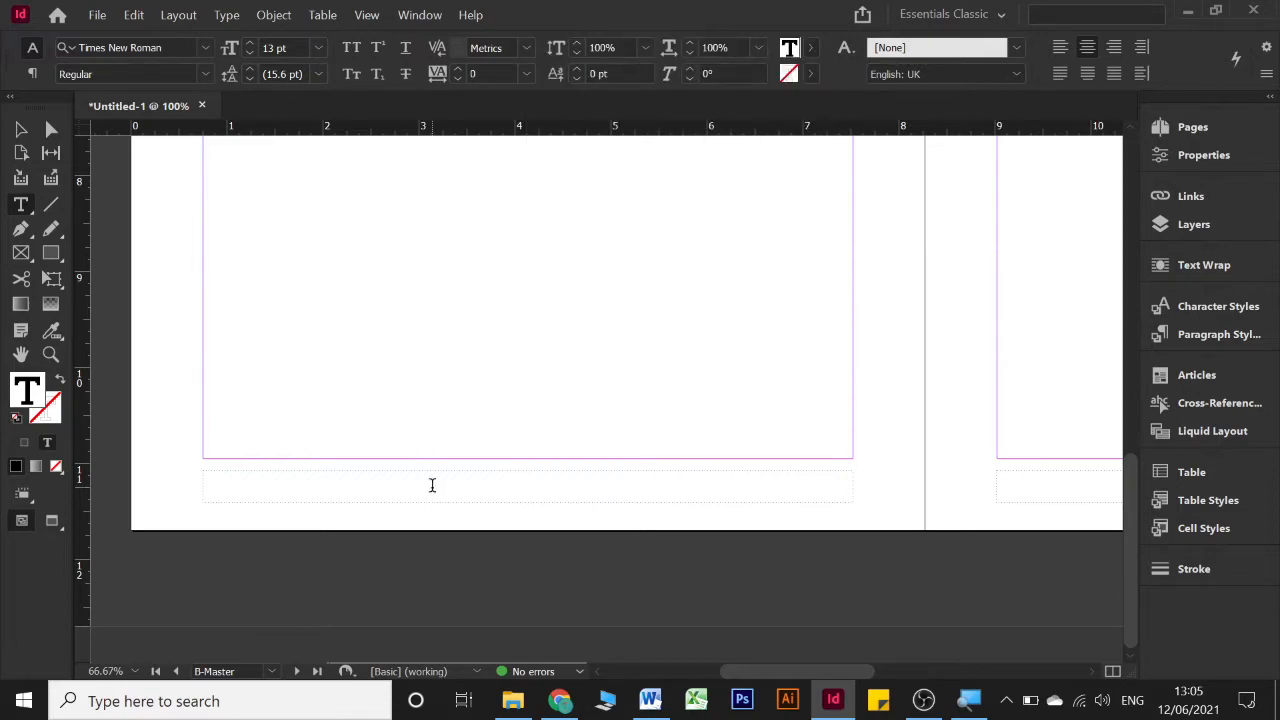
left_click(274, 15)
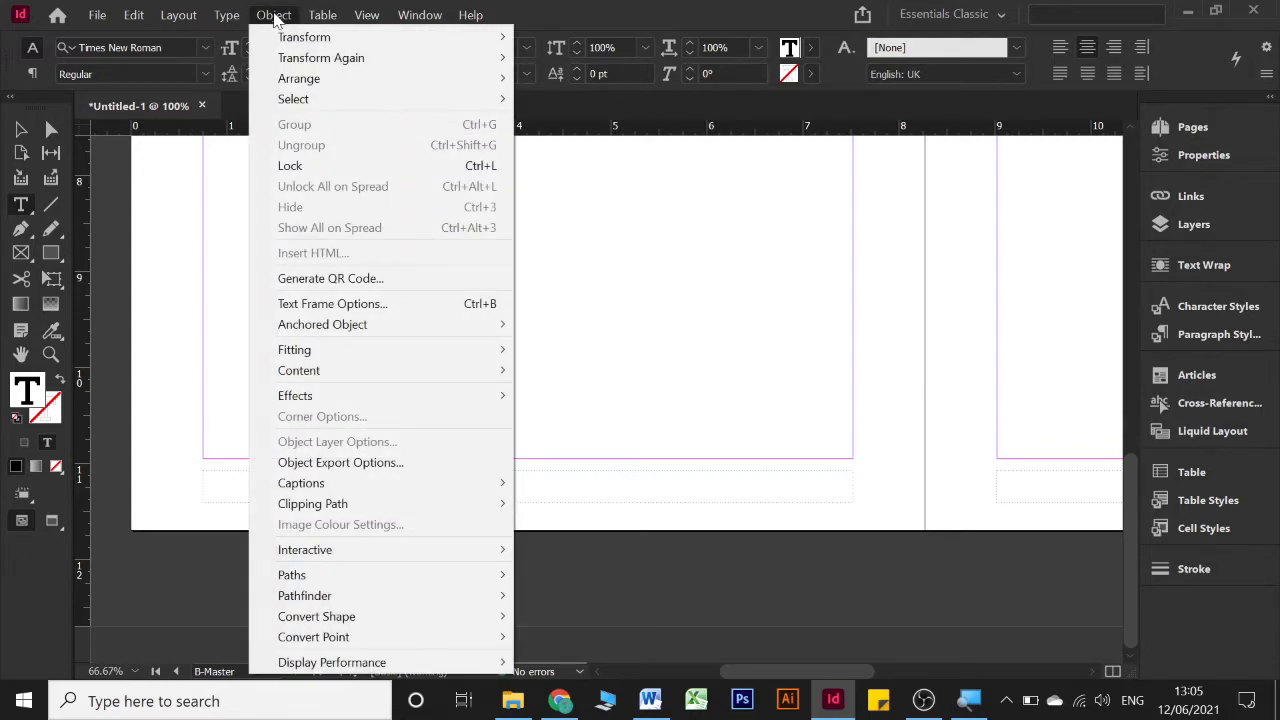
left_click(274, 15)
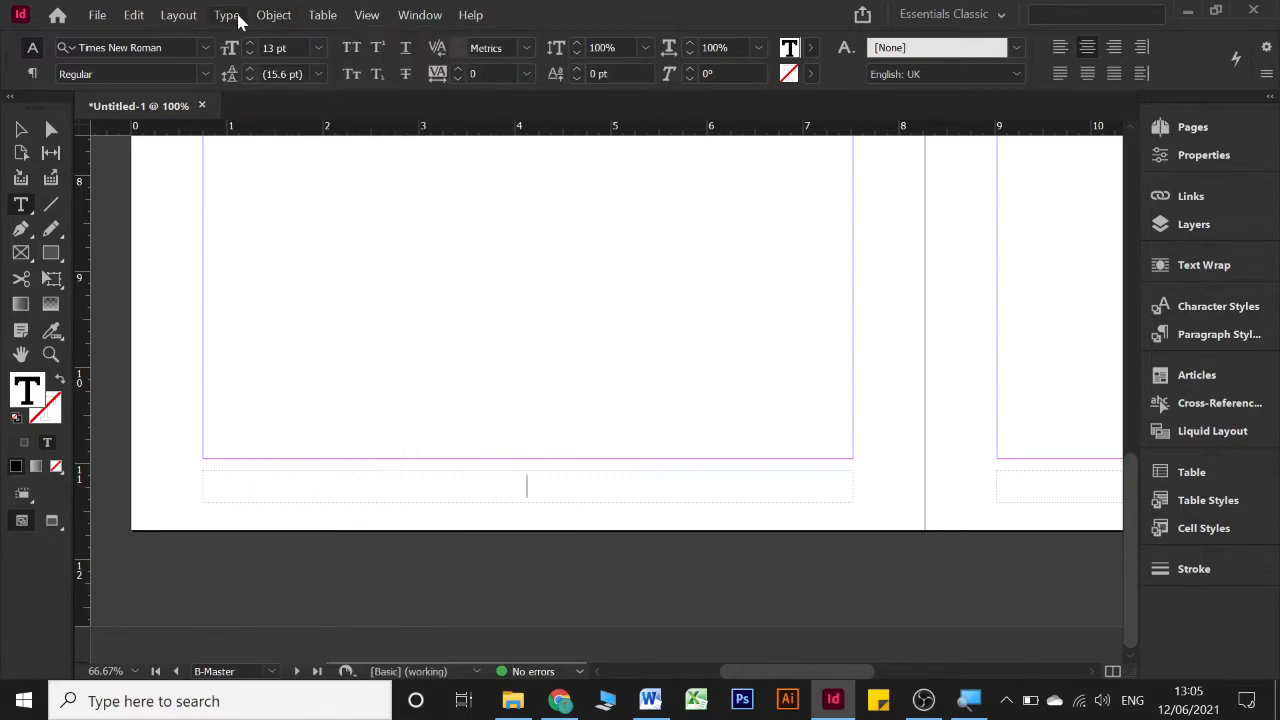
- Insert a Current Page Number marker in the left B-Master page's footer frame
left_click(229, 15)
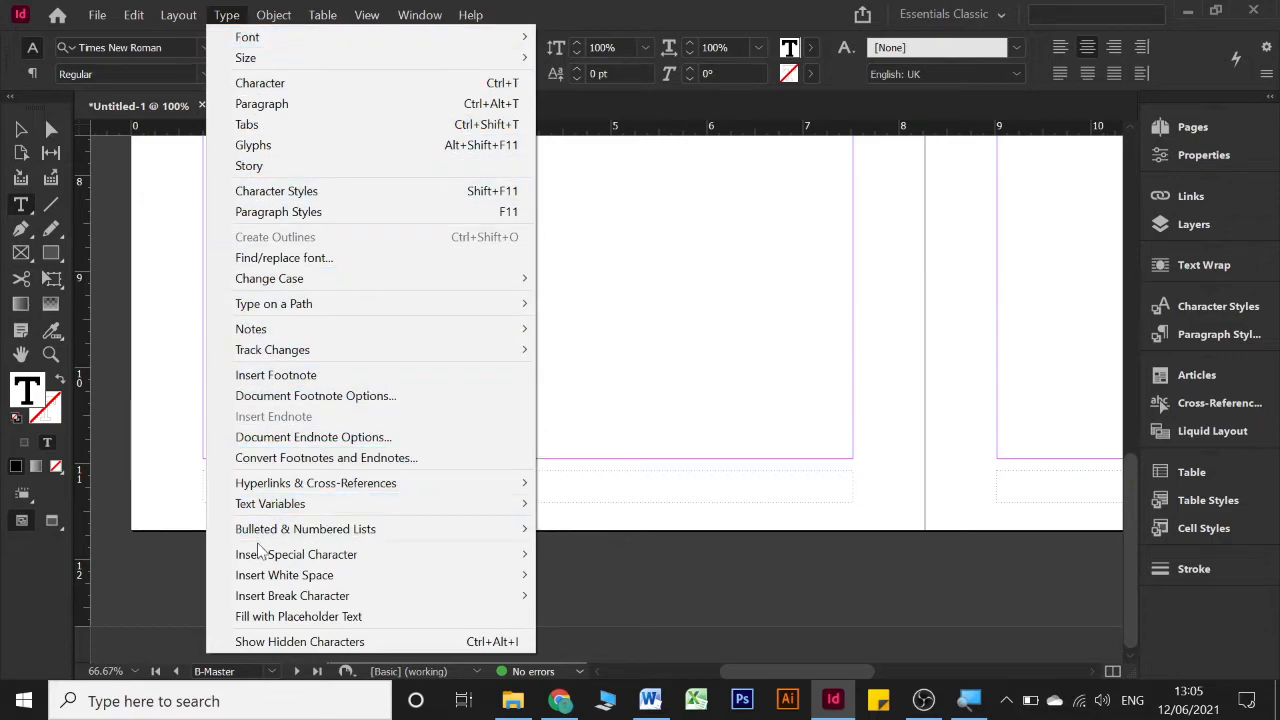
mouse_move(258, 556)
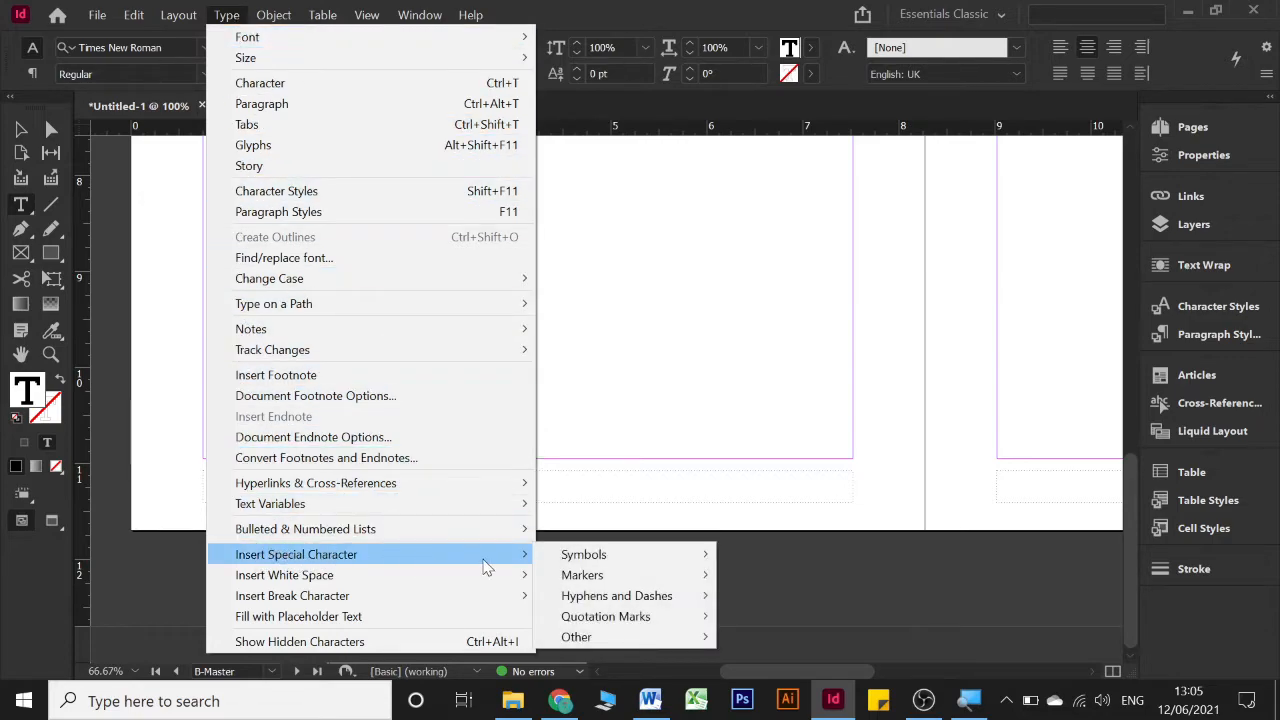
mouse_move(604, 570)
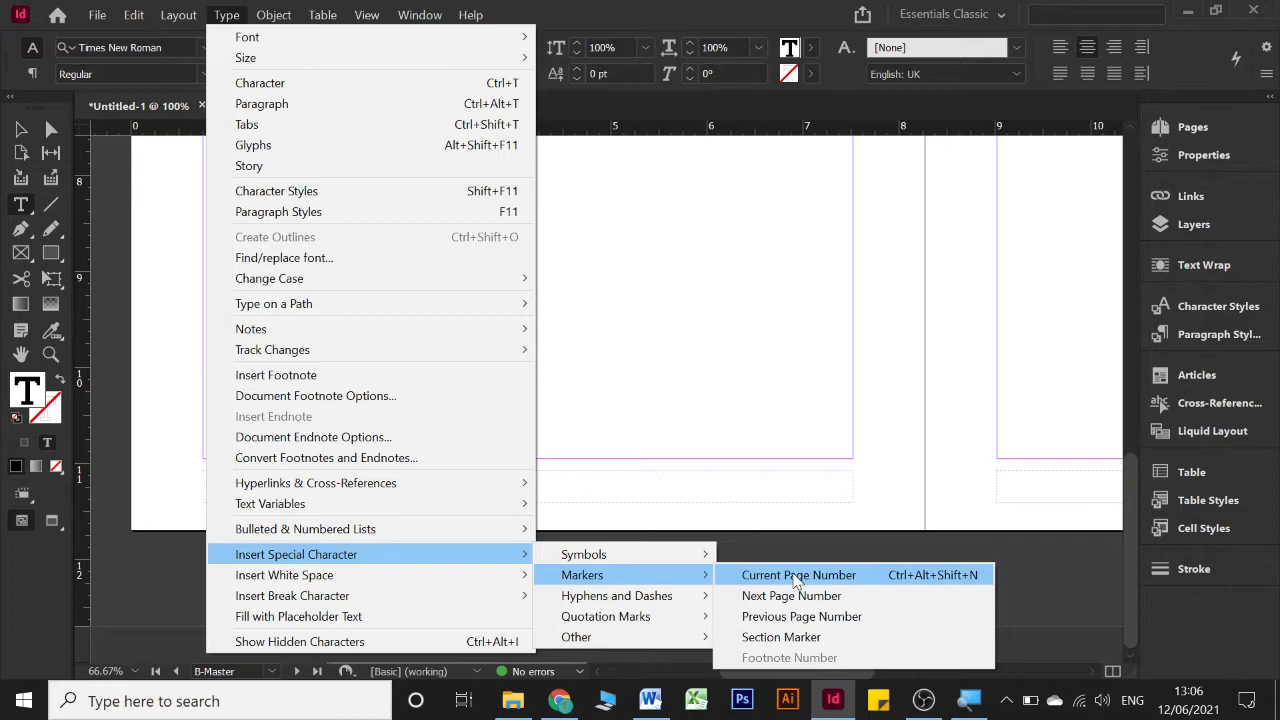
left_click(796, 576)
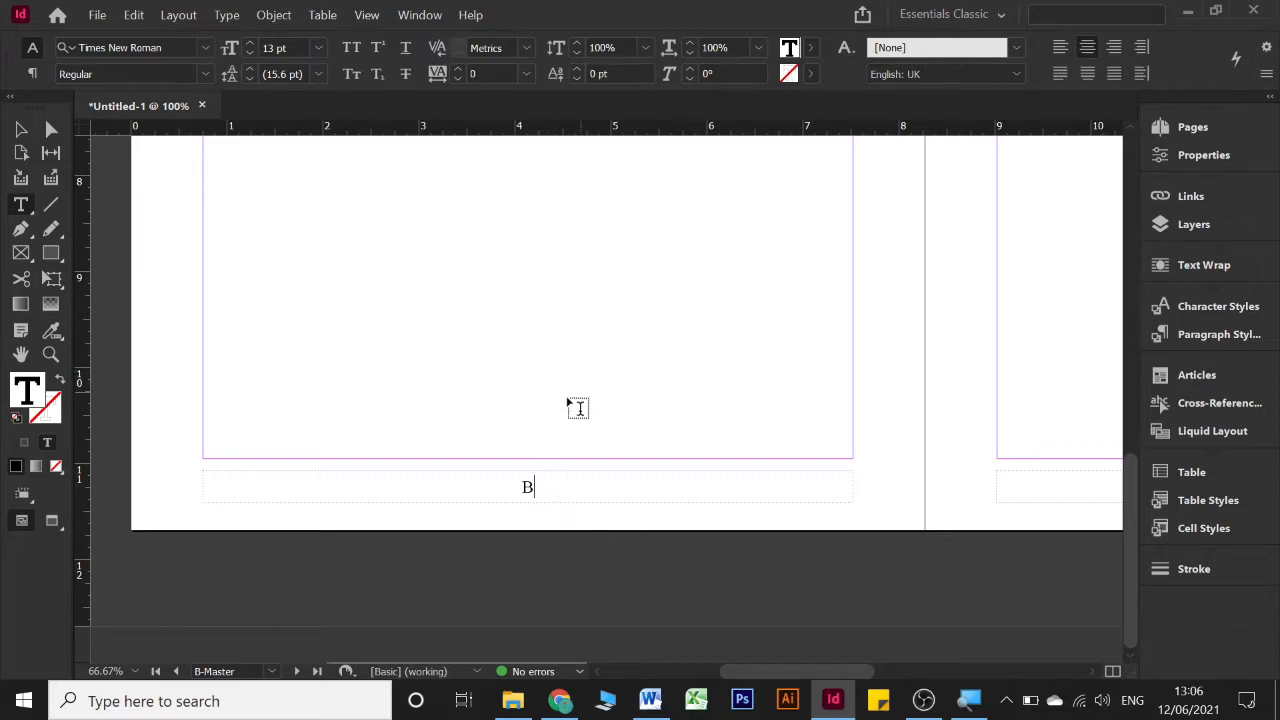
- Insert a Current Page Number marker in the footer frame of the right B-Master page
scroll(553, 406, "right", 3)
scroll(553, 406, "right", 9)
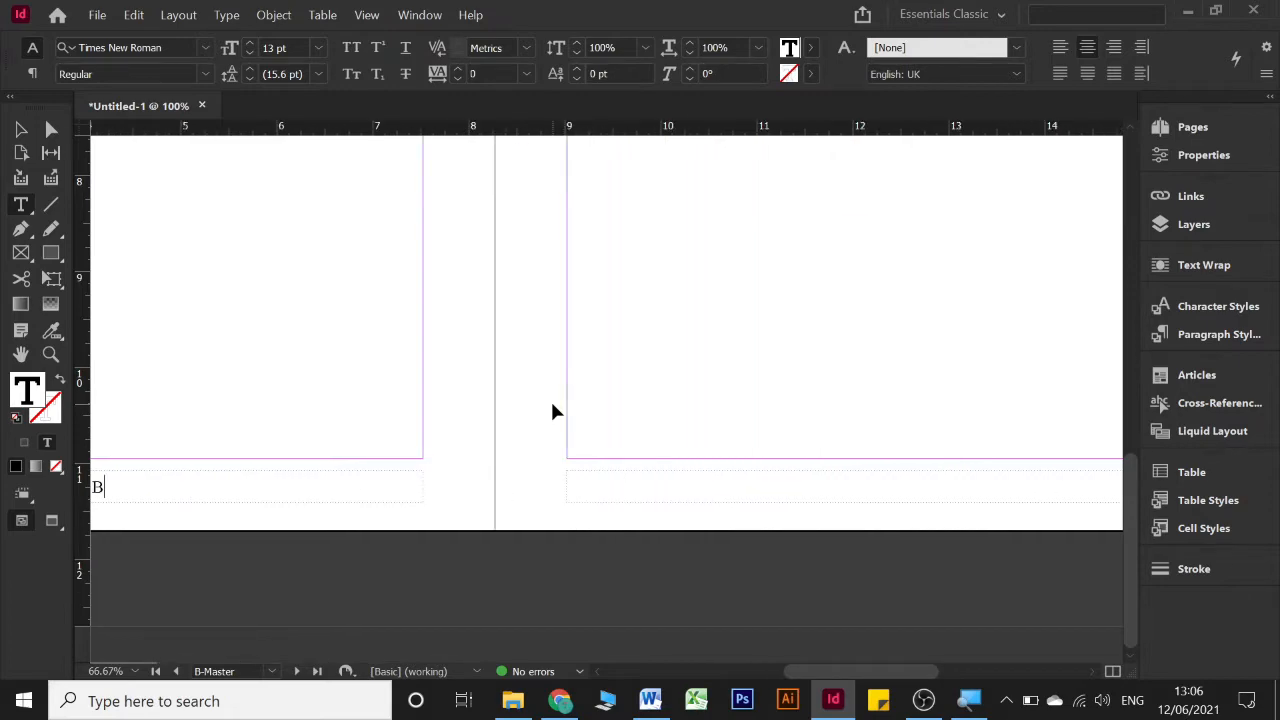
left_click(584, 492)
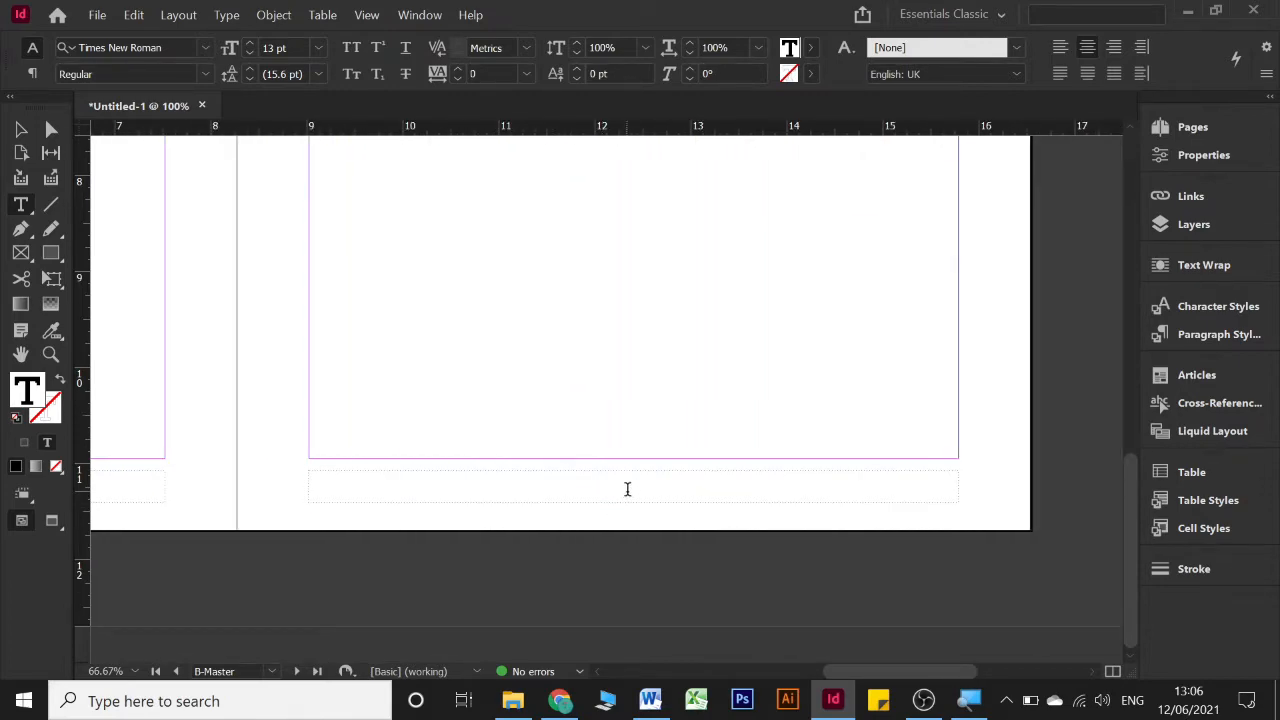
left_click(627, 489)
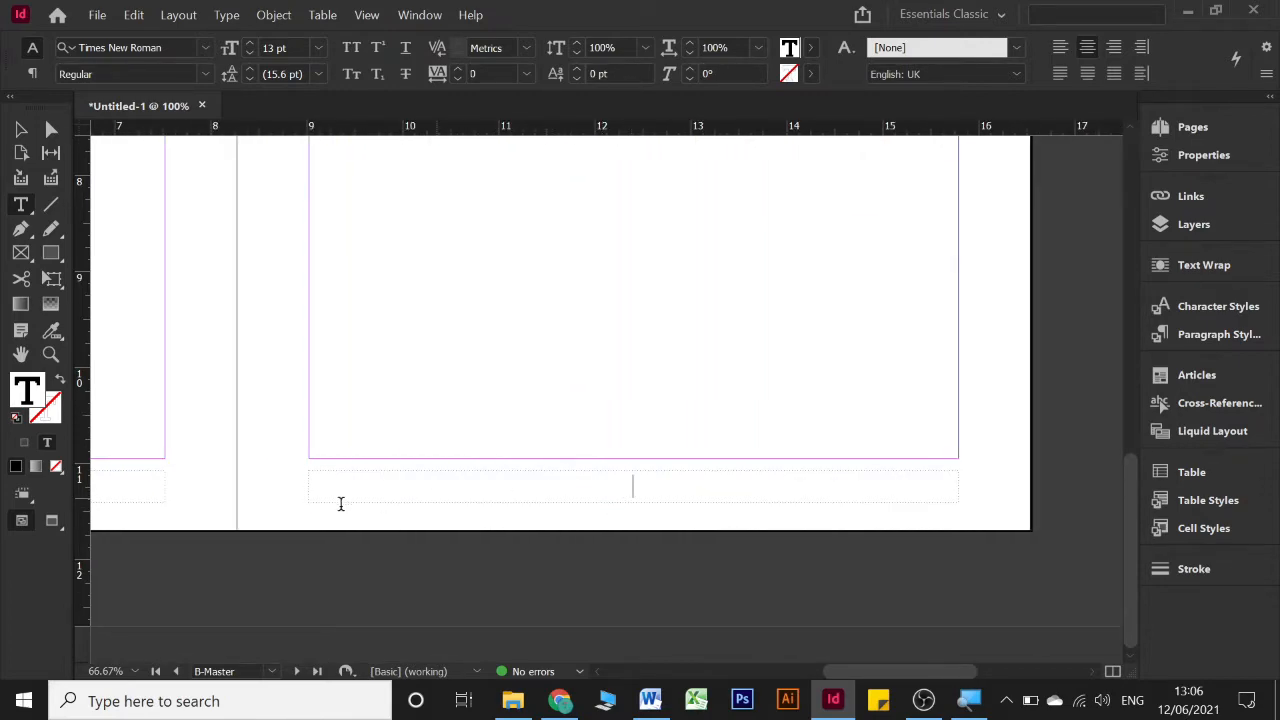
right_click(600, 487)
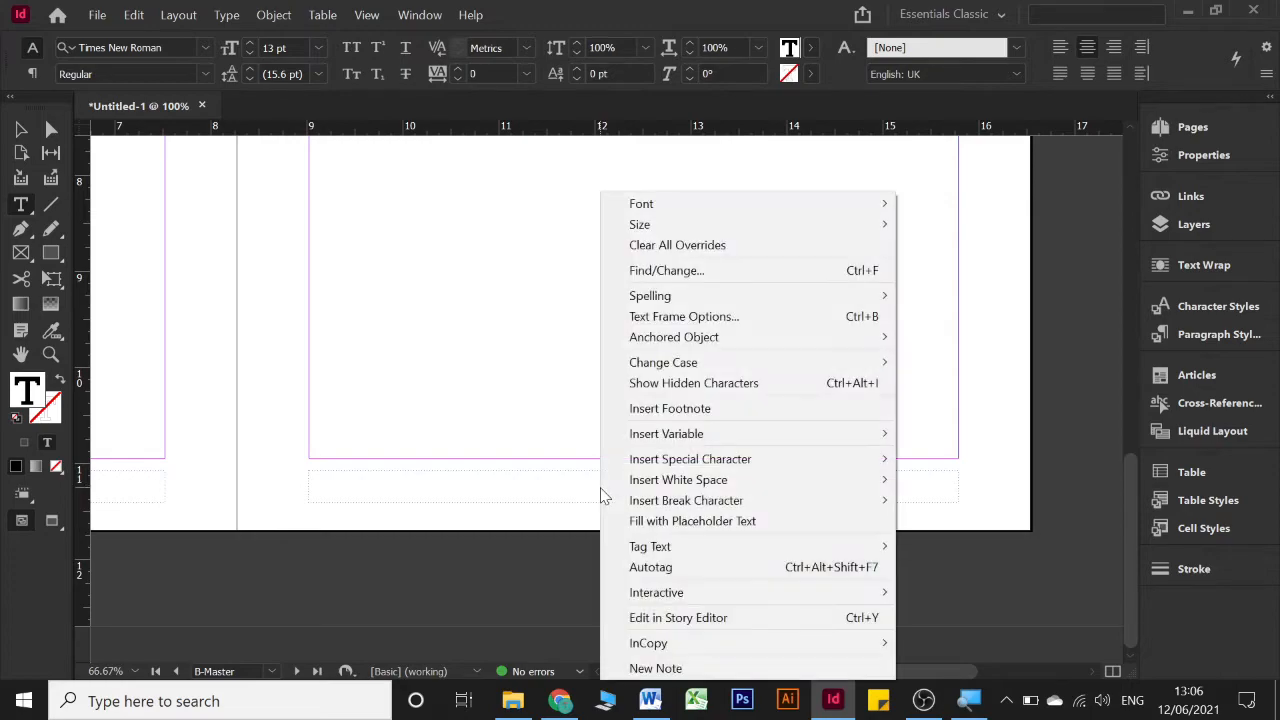
mouse_move(685, 467)
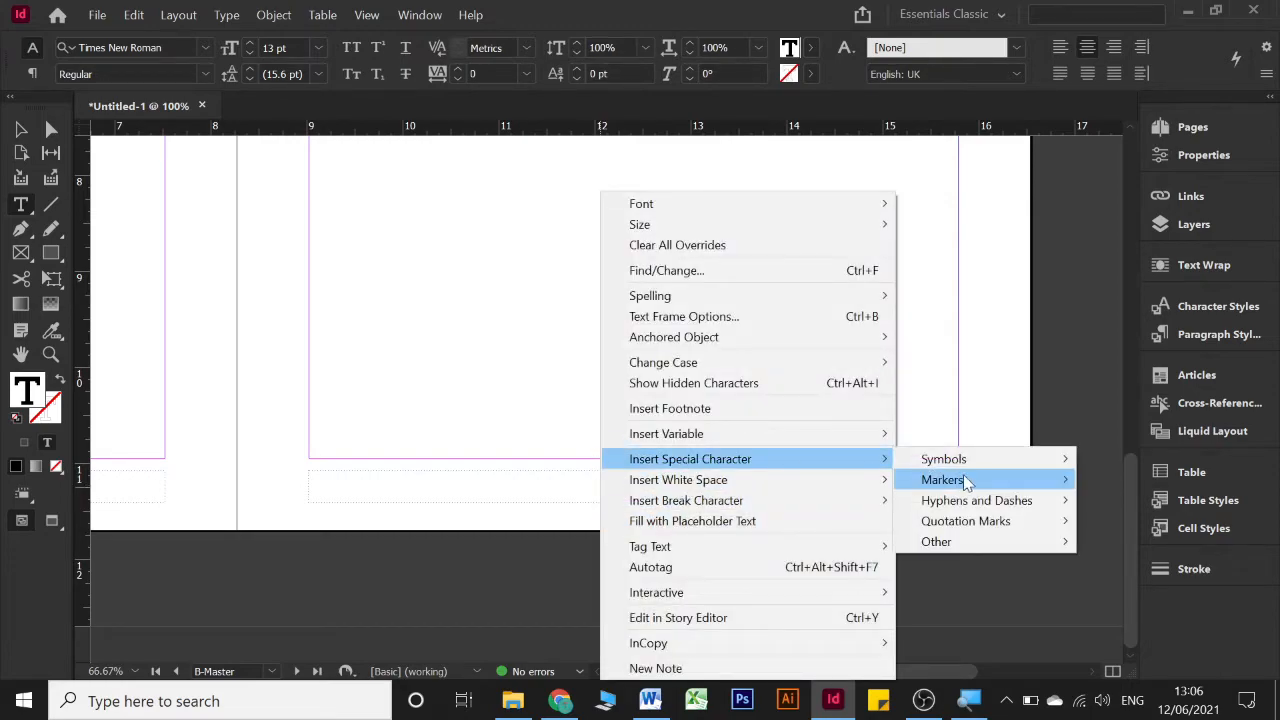
mouse_move(970, 480)
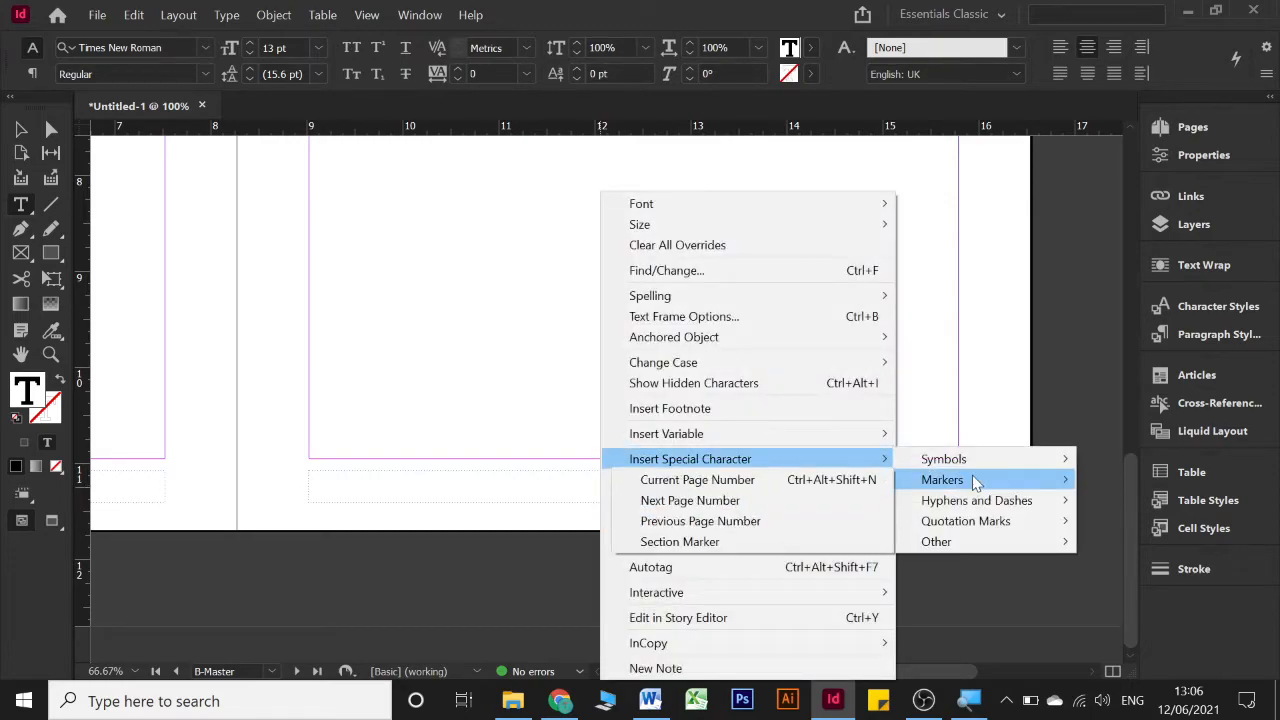
left_click(748, 485)
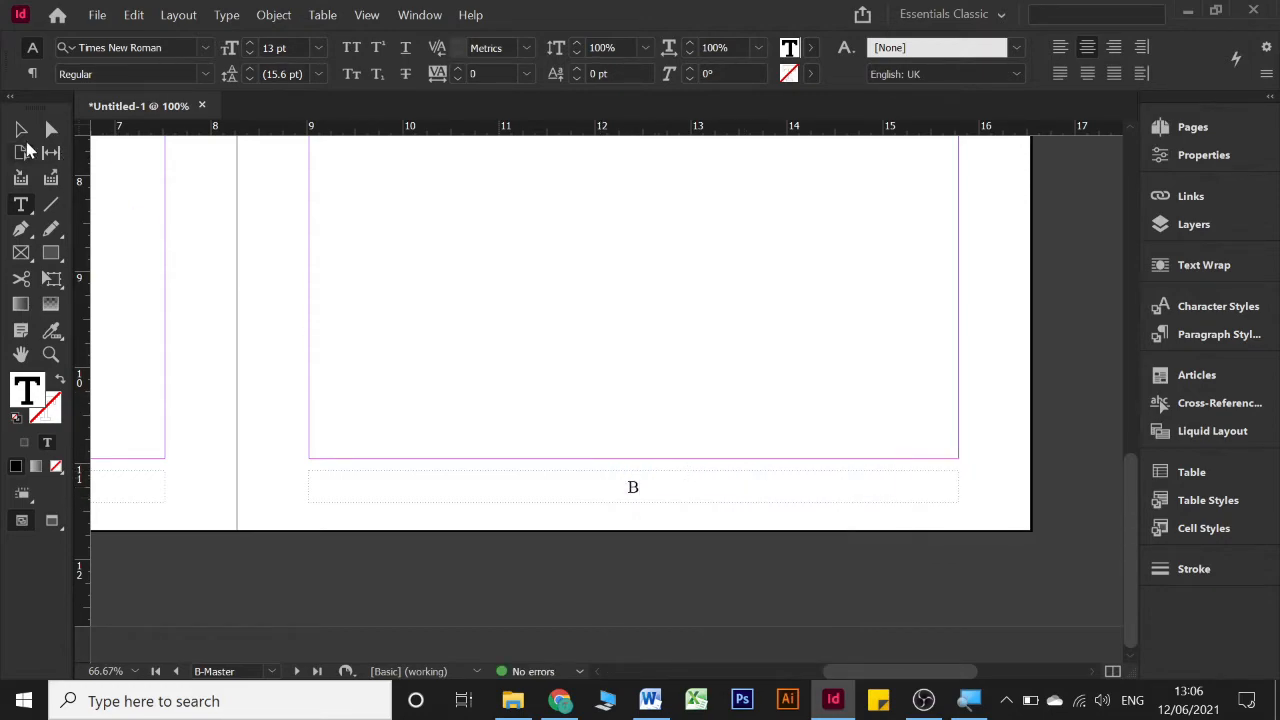
- Copy all header frames, header lines and footer frames of the B-Master spread together, and clear the selection
left_click(21, 130)
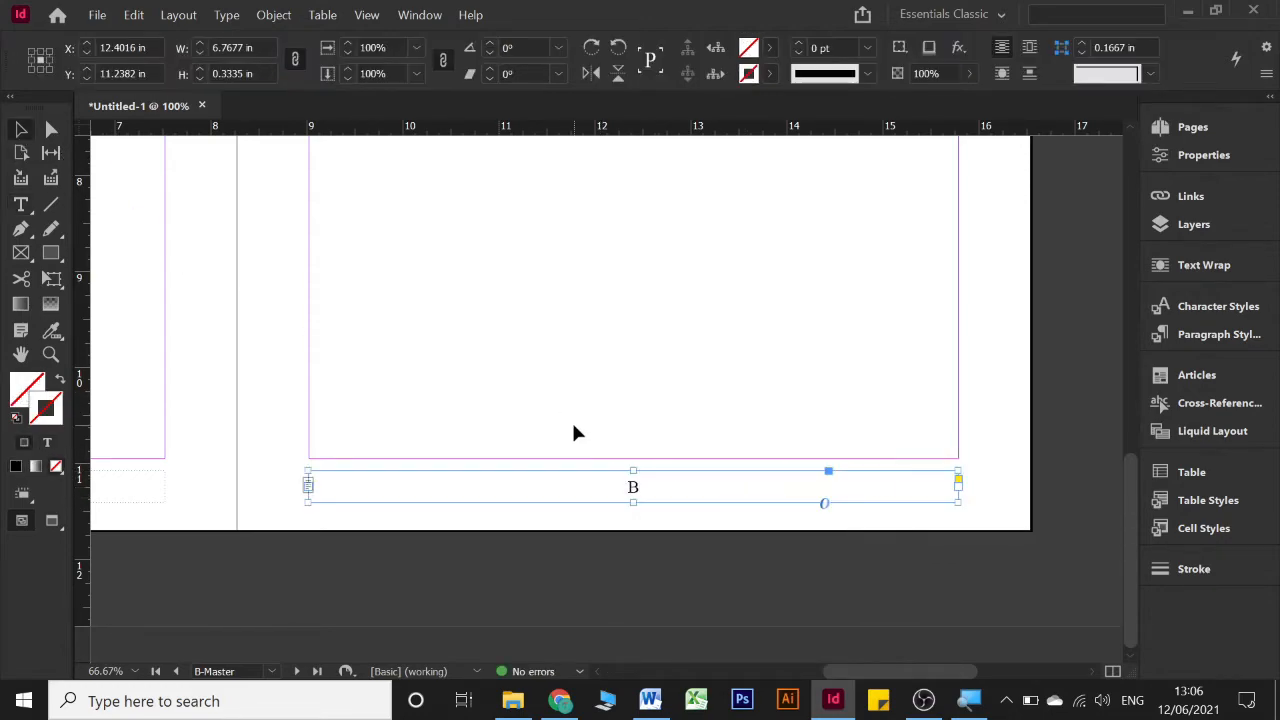
key("ctrl+minus")
key("ctrl+minus")
key("ctrl+minus")
key("ctrl+equal")
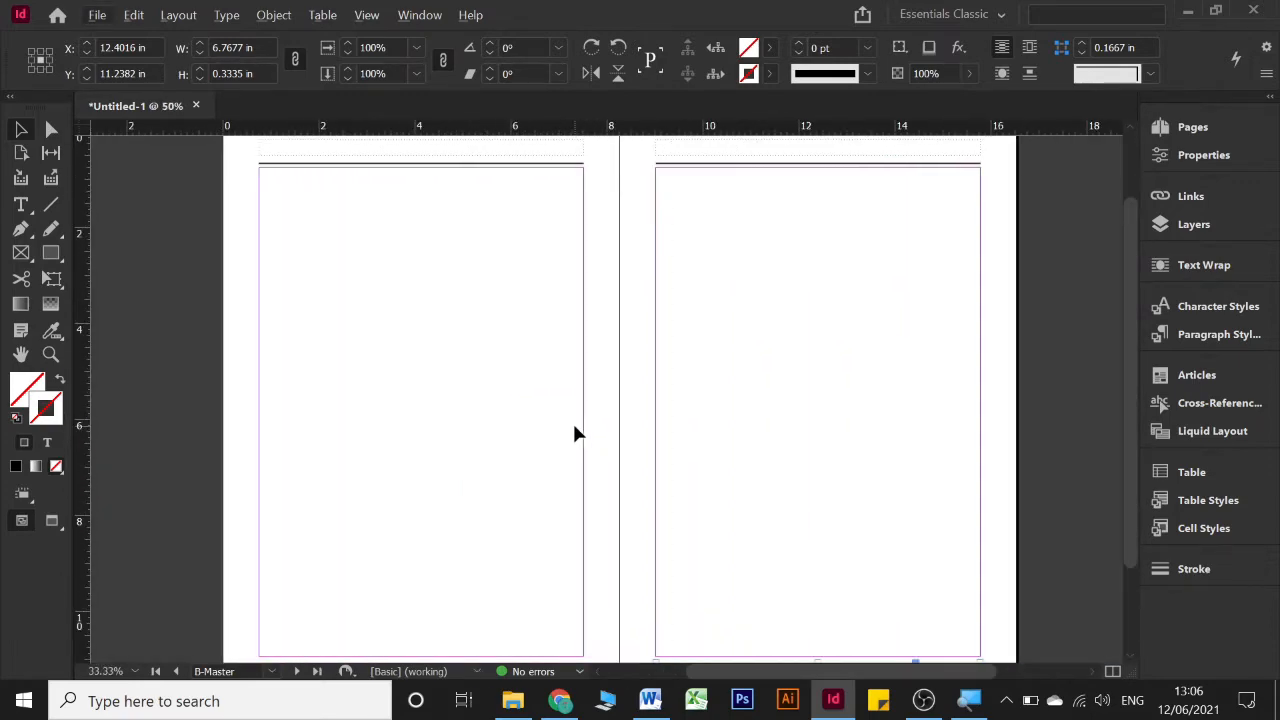
key("ctrl+minus")
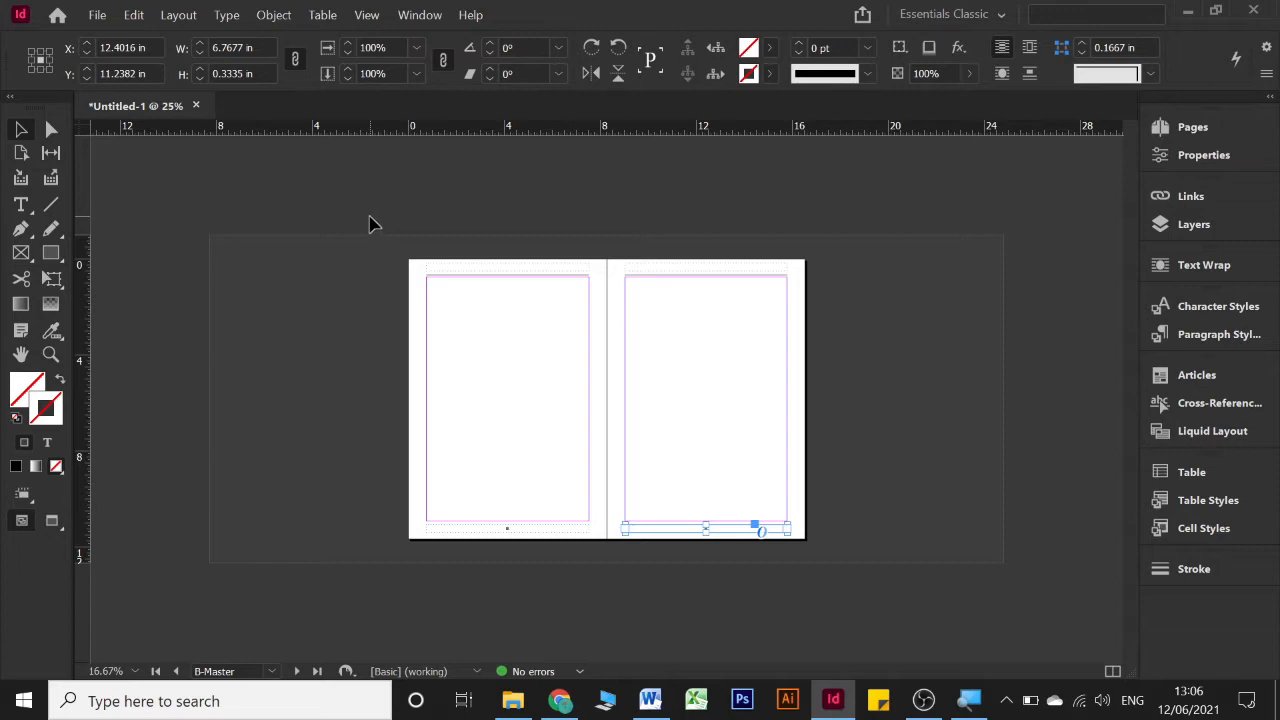
left_click_drag(370, 236, 822, 609)
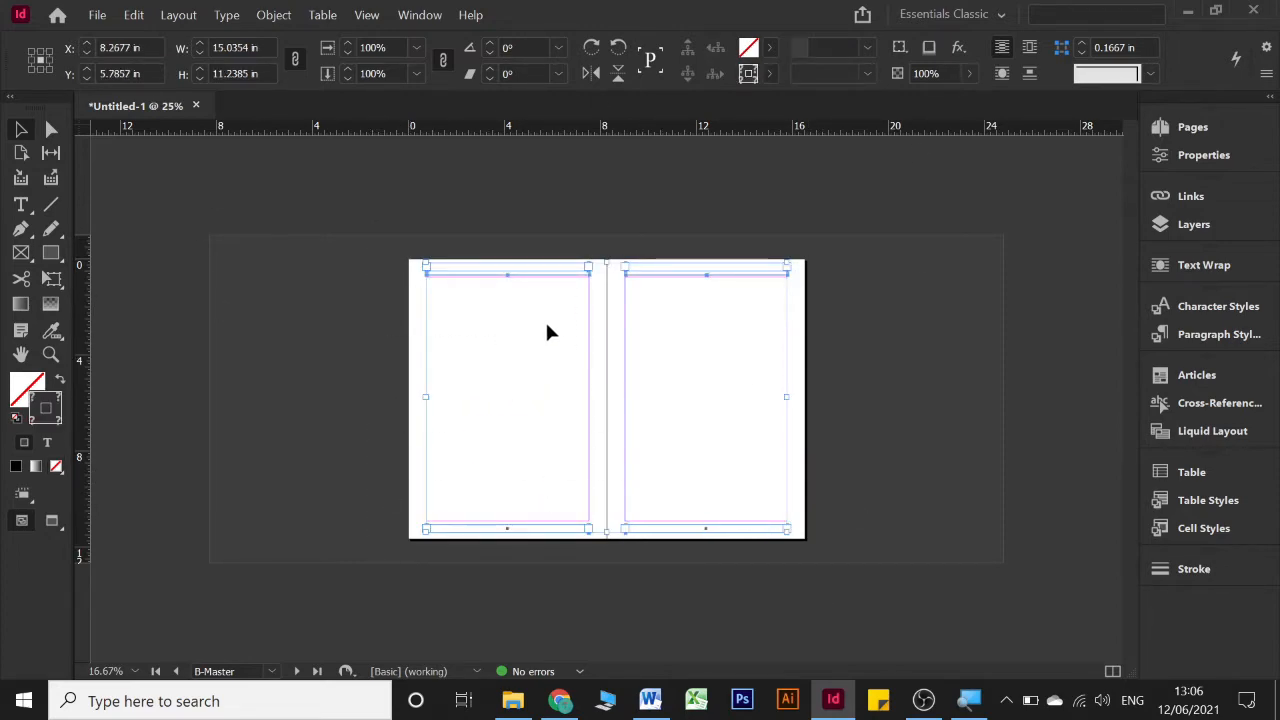
right_click(505, 272)
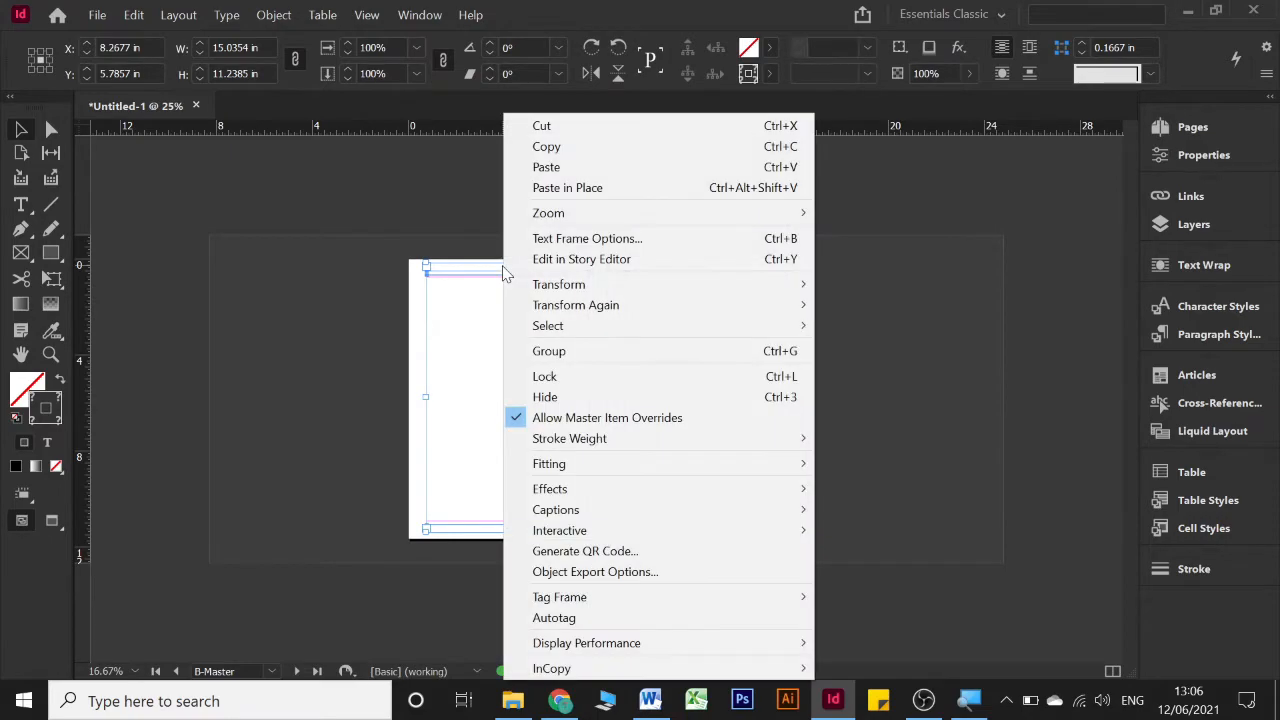
left_click(559, 147)
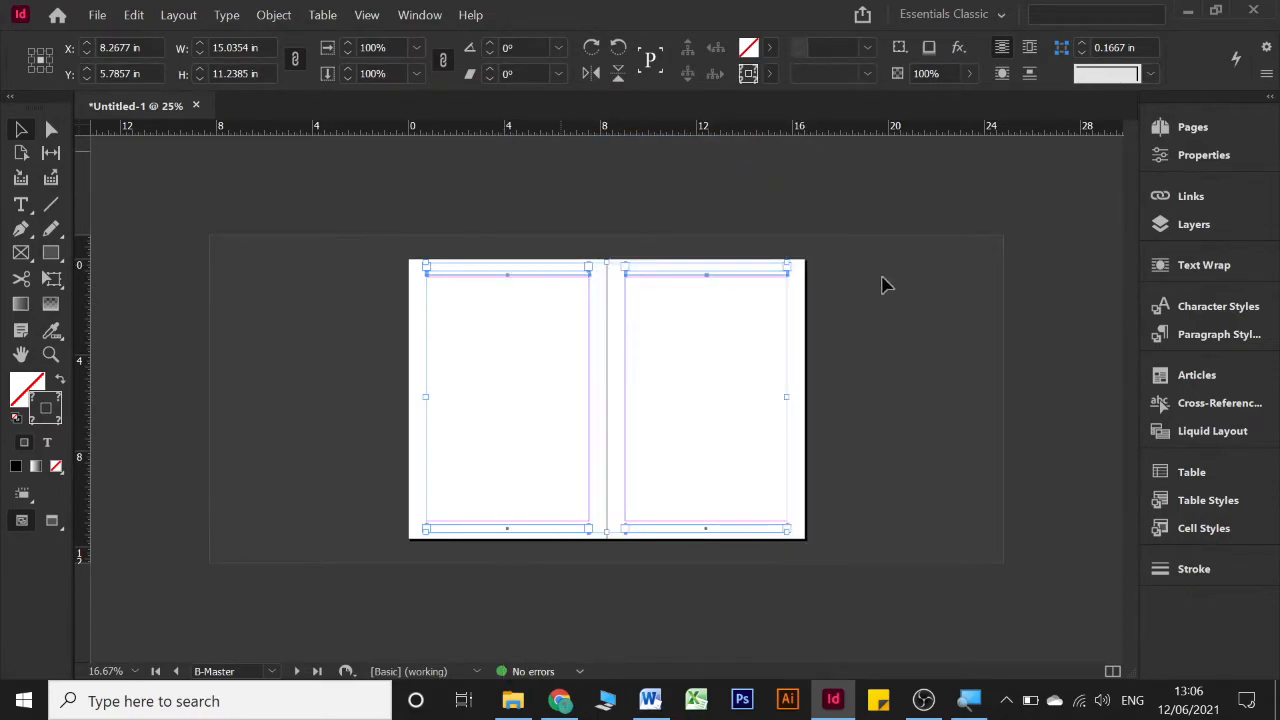
left_click(940, 360)
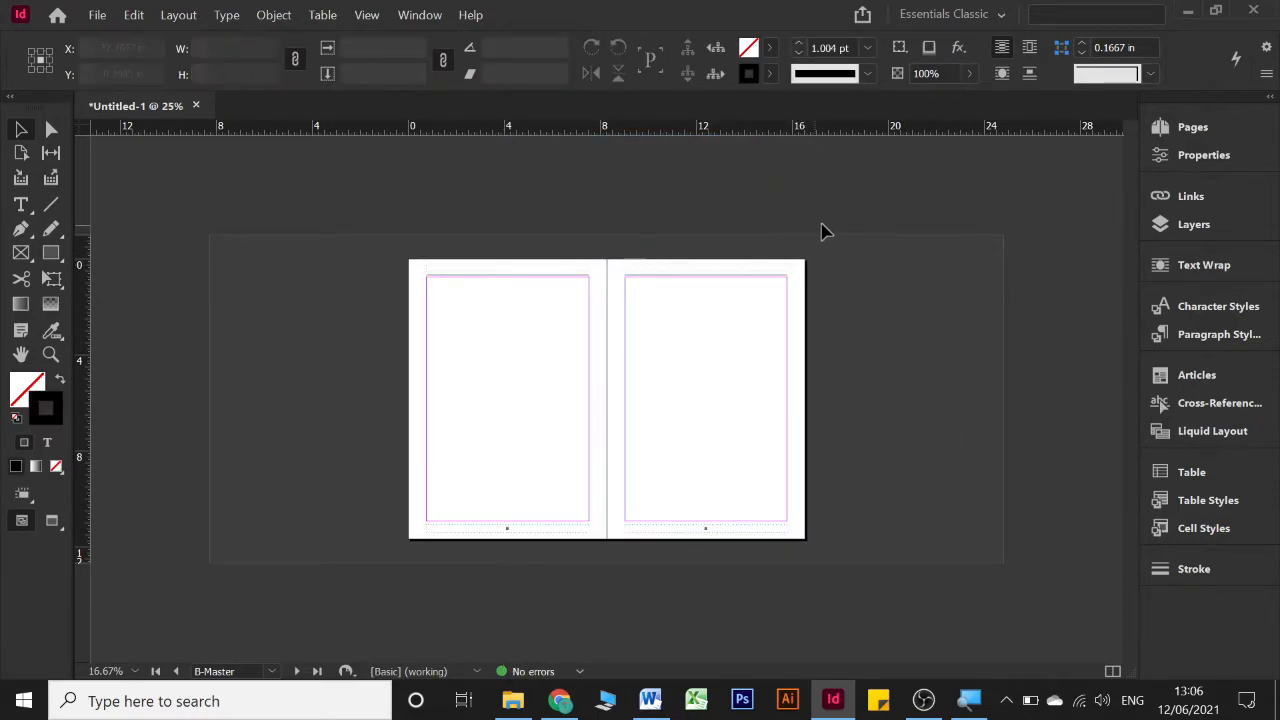
left_click_drag(846, 236, 1008, 603)
left_click_drag(842, 244, 990, 500)
left_click_drag(855, 313, 928, 418)
left_click_drag(874, 274, 967, 404)
left_click_drag(880, 246, 1002, 348)
left_click_drag(896, 288, 994, 443)
left_click_drag(889, 306, 943, 400)
scroll(925, 251, "up", 1)
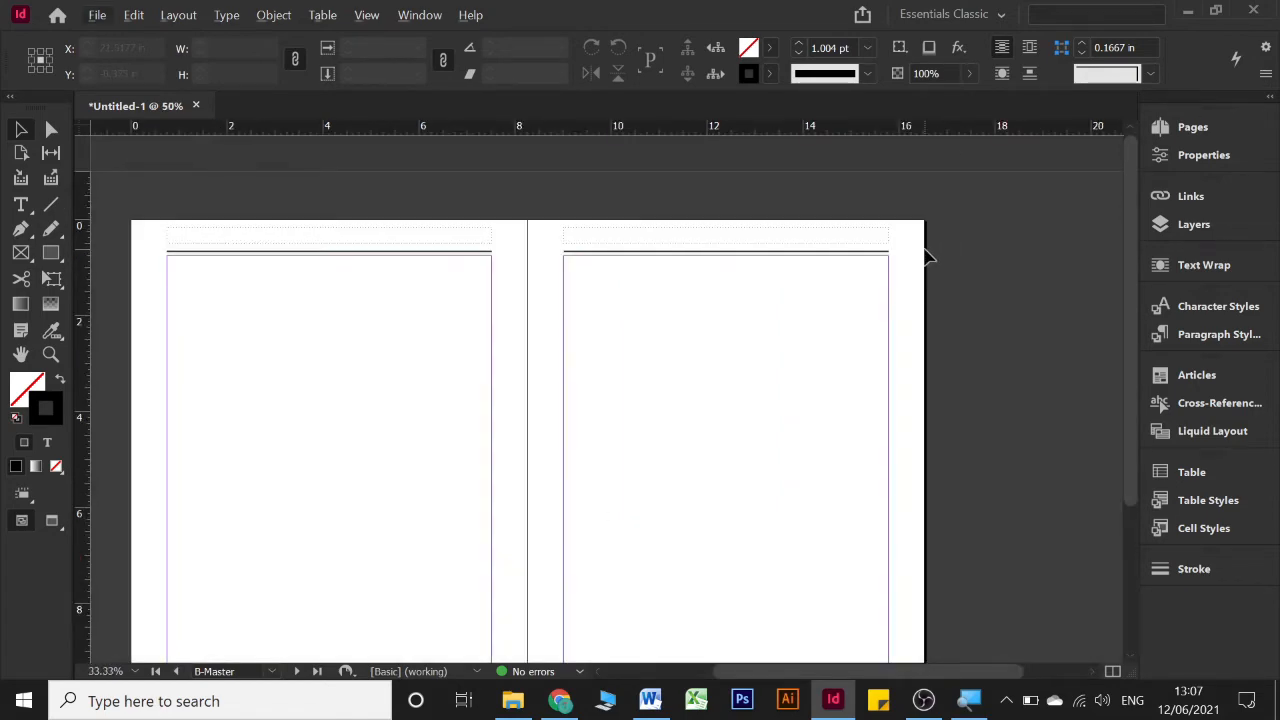
scroll(925, 250, "down", 2)
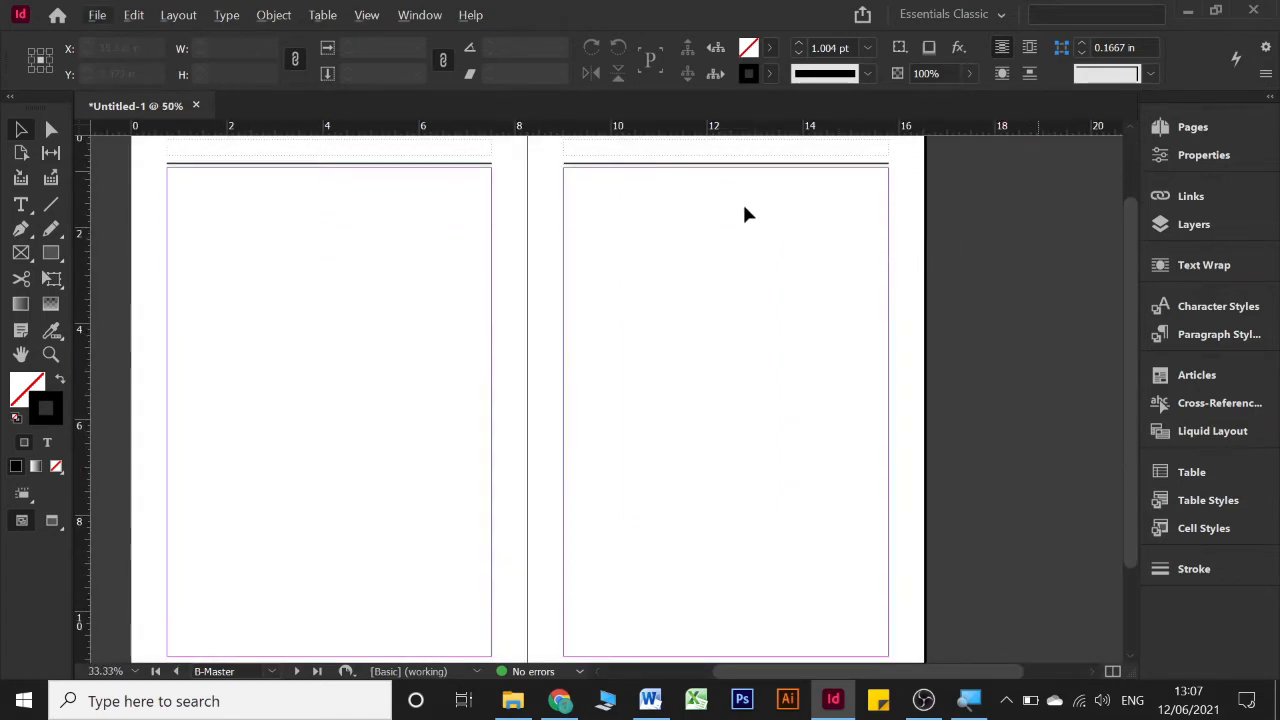
- Open the C-Master spread and paste the copied header and footer items in place on both pages
left_click(1193, 127)
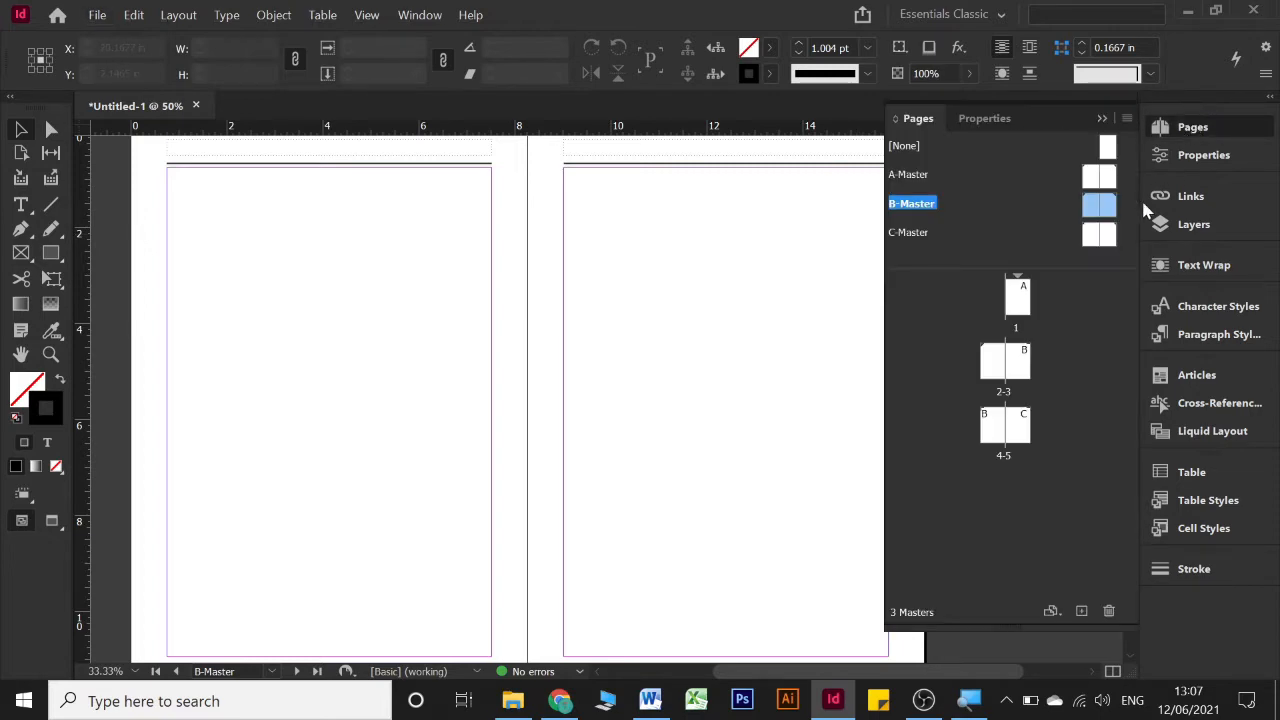
double_click(1092, 236)
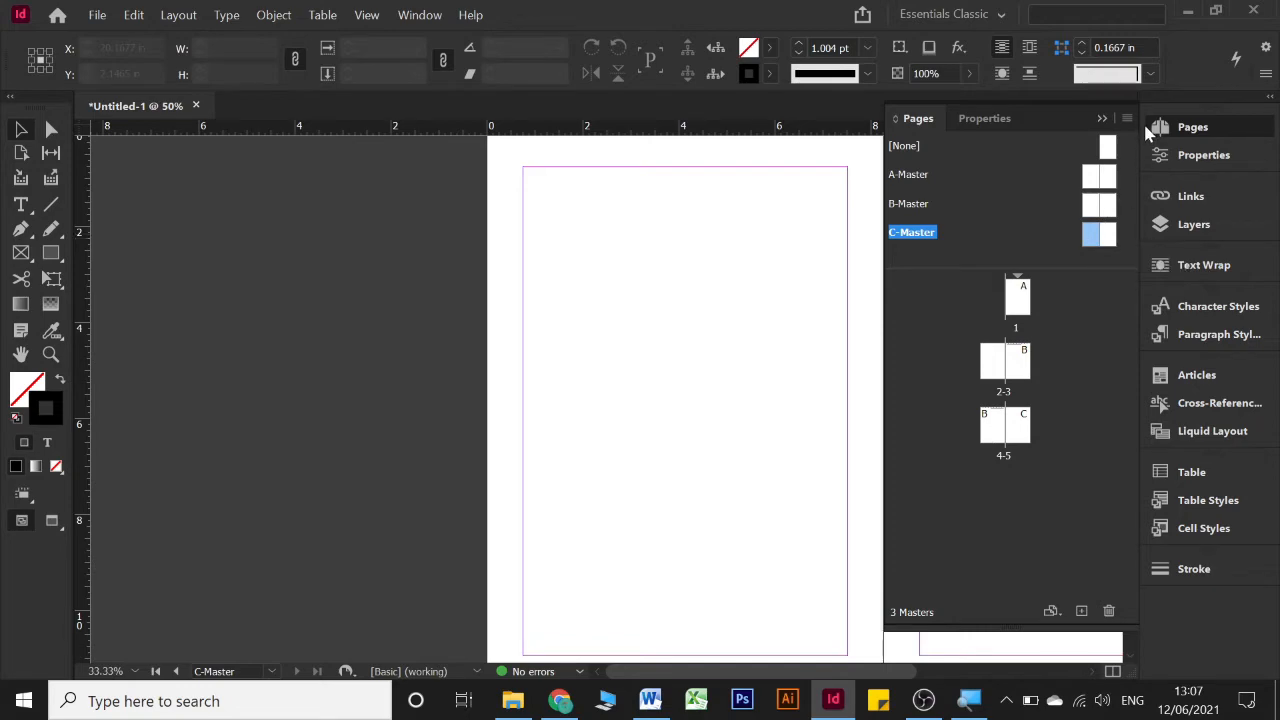
left_click(1104, 120)
scroll(735, 209, "right", 2)
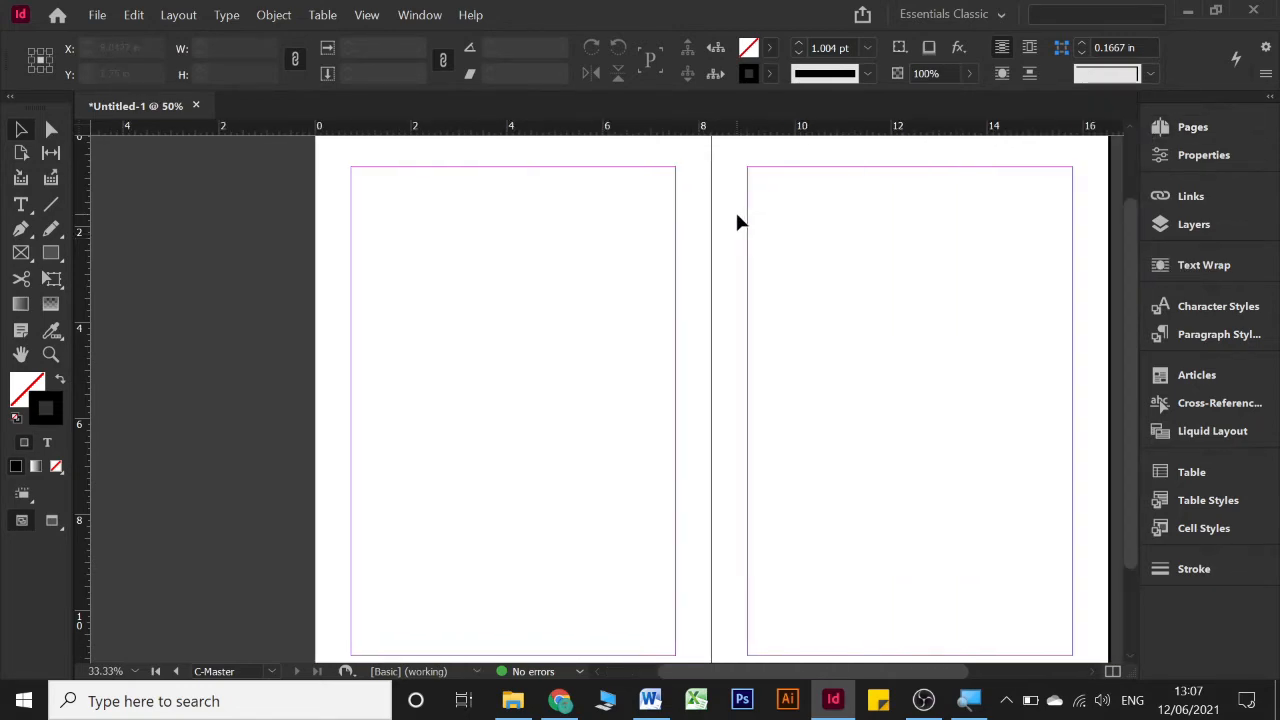
right_click(567, 218)
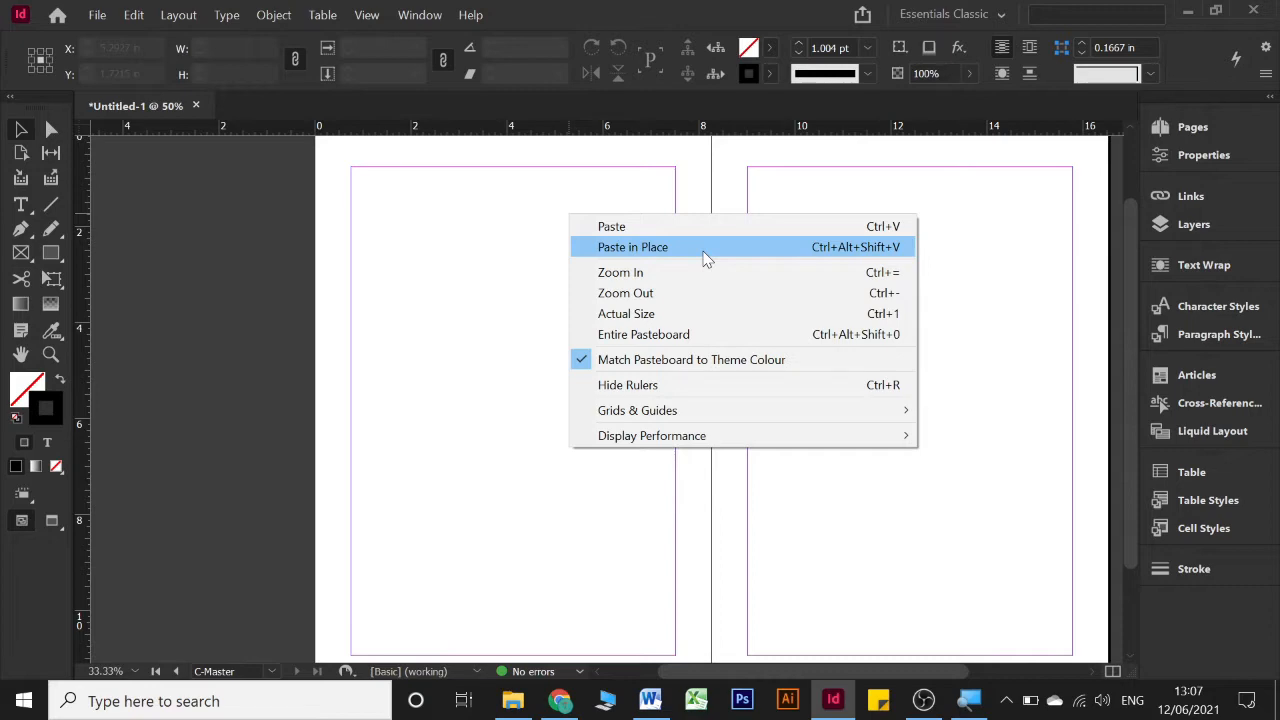
left_click(640, 247)
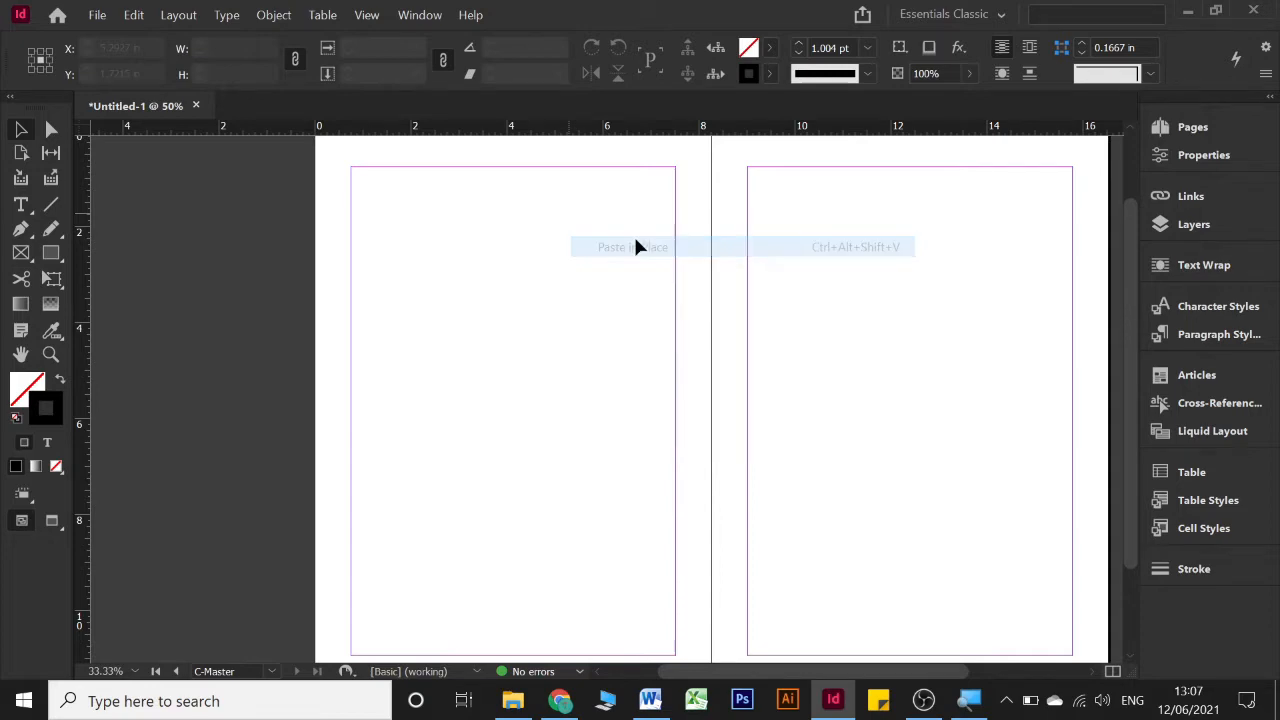
left_click(465, 245)
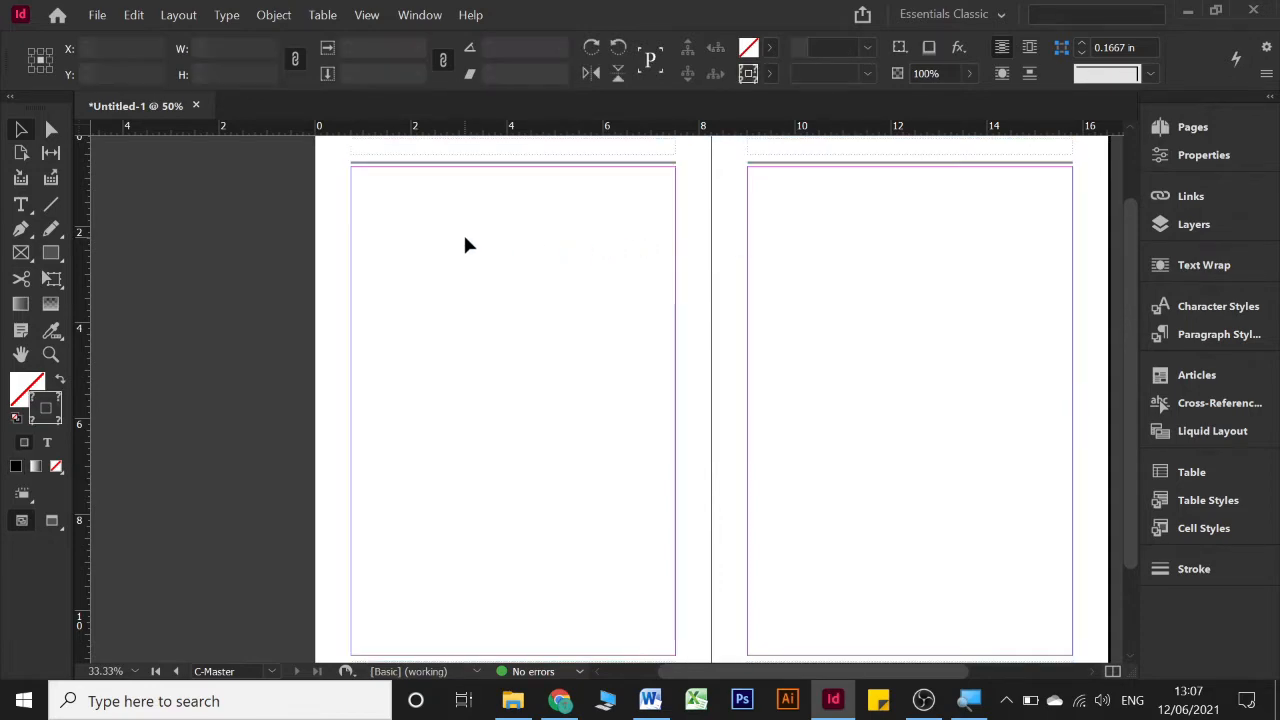
- Open the B-Master spread and draw a rectangle about 3.38 in wide and 2.44 in high on its left page
left_click(1186, 134)
double_click(1088, 208)
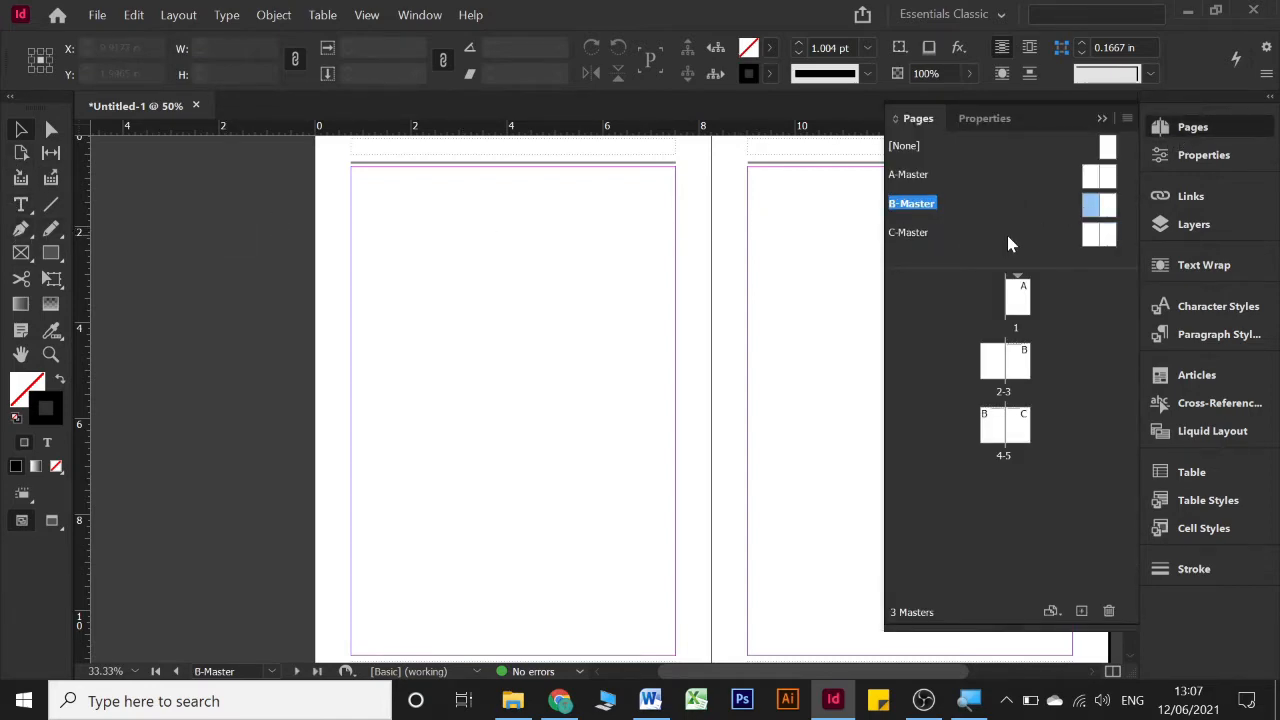
double_click(1095, 205)
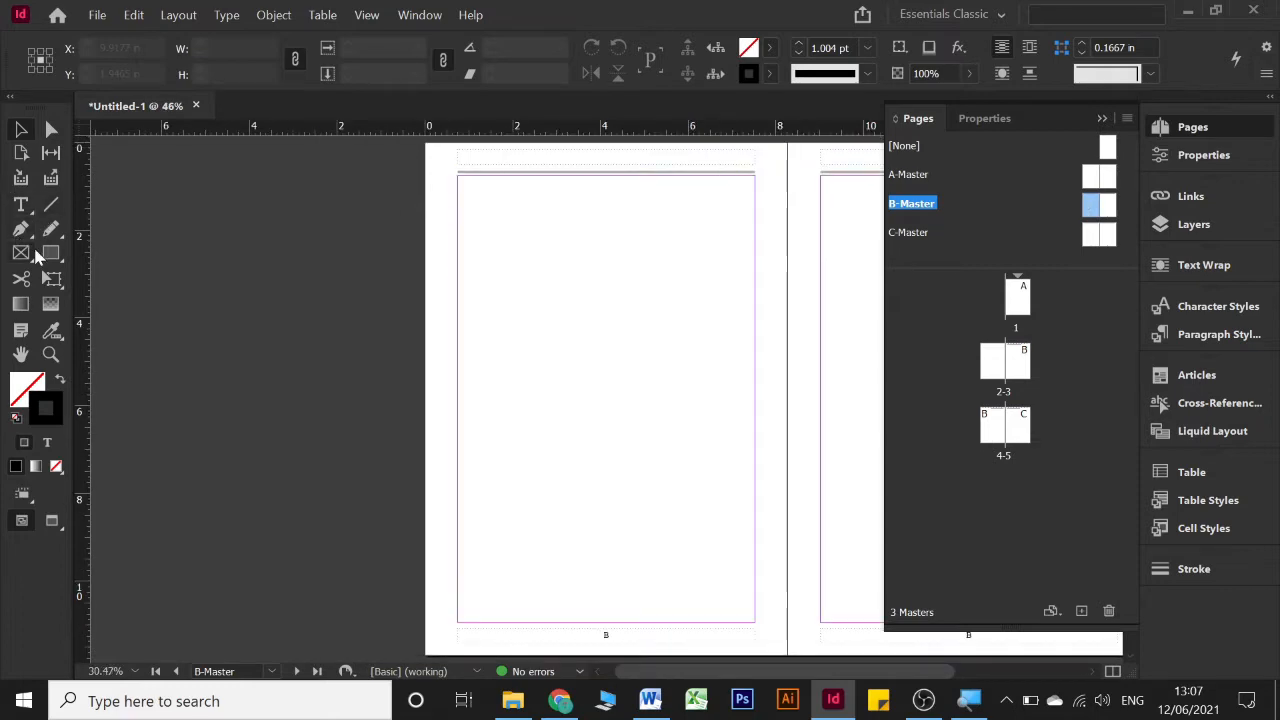
left_click(51, 253)
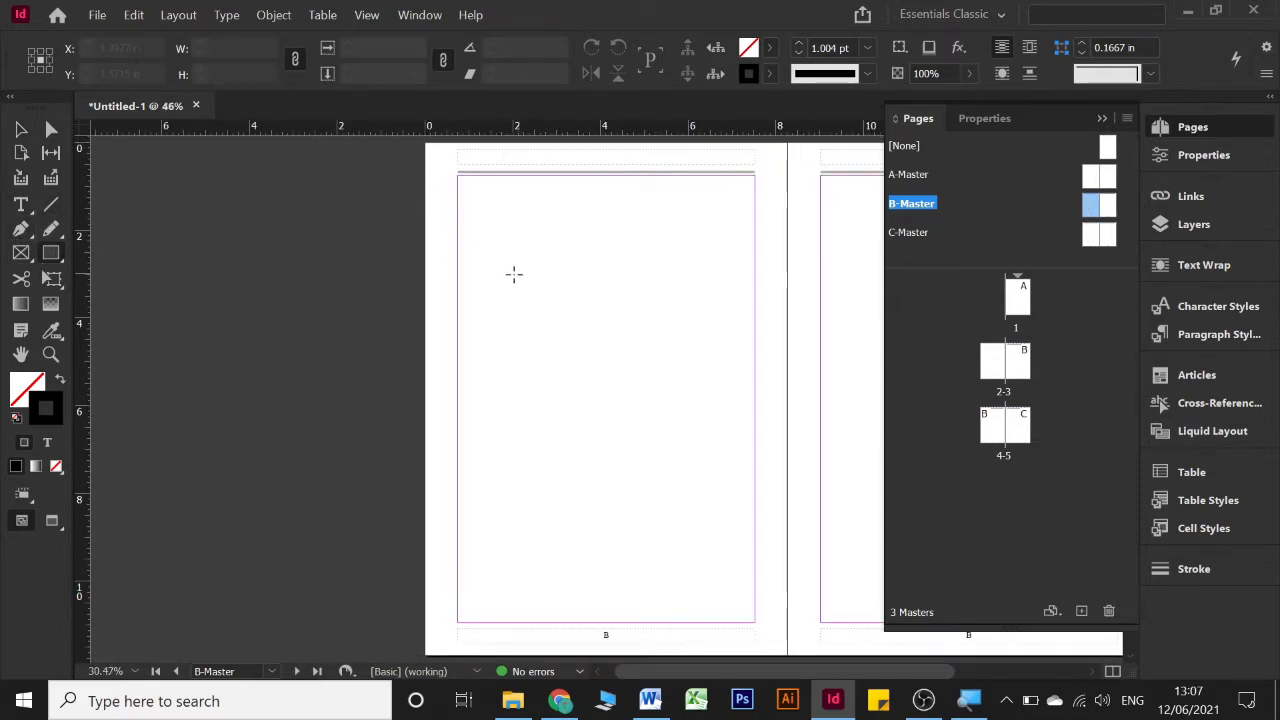
left_click_drag(514, 274, 661, 380)
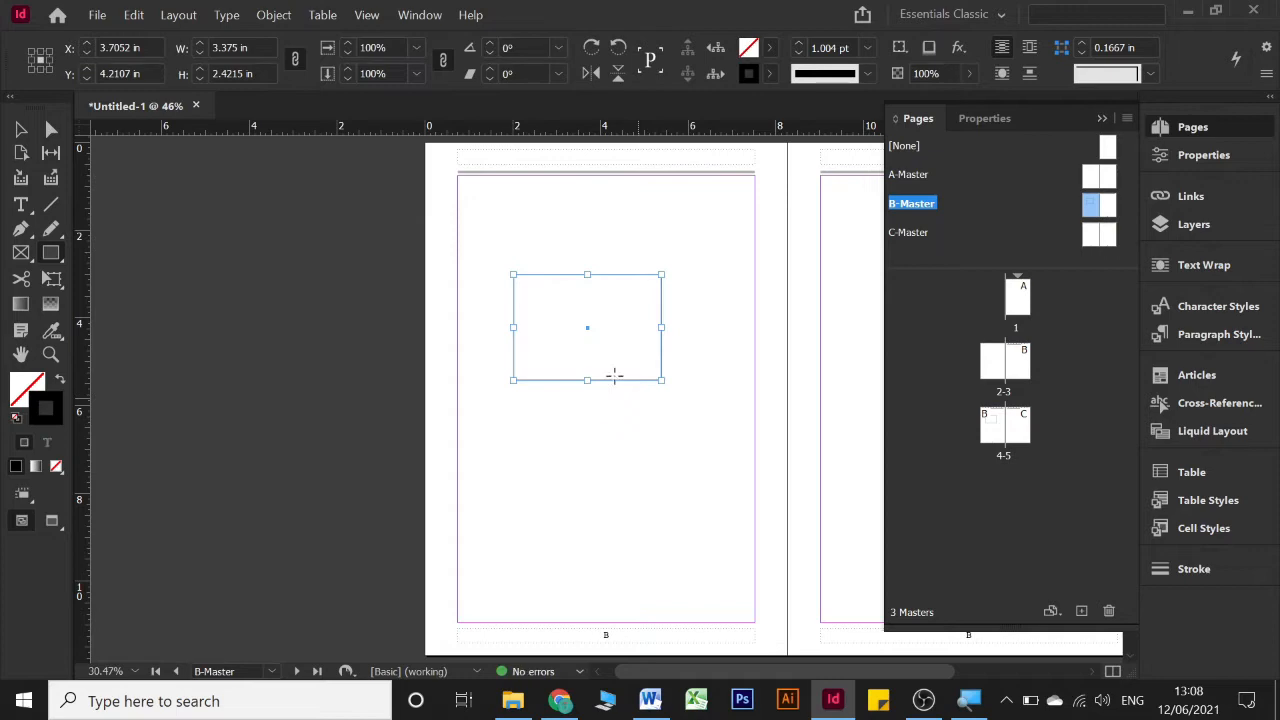
key("v")
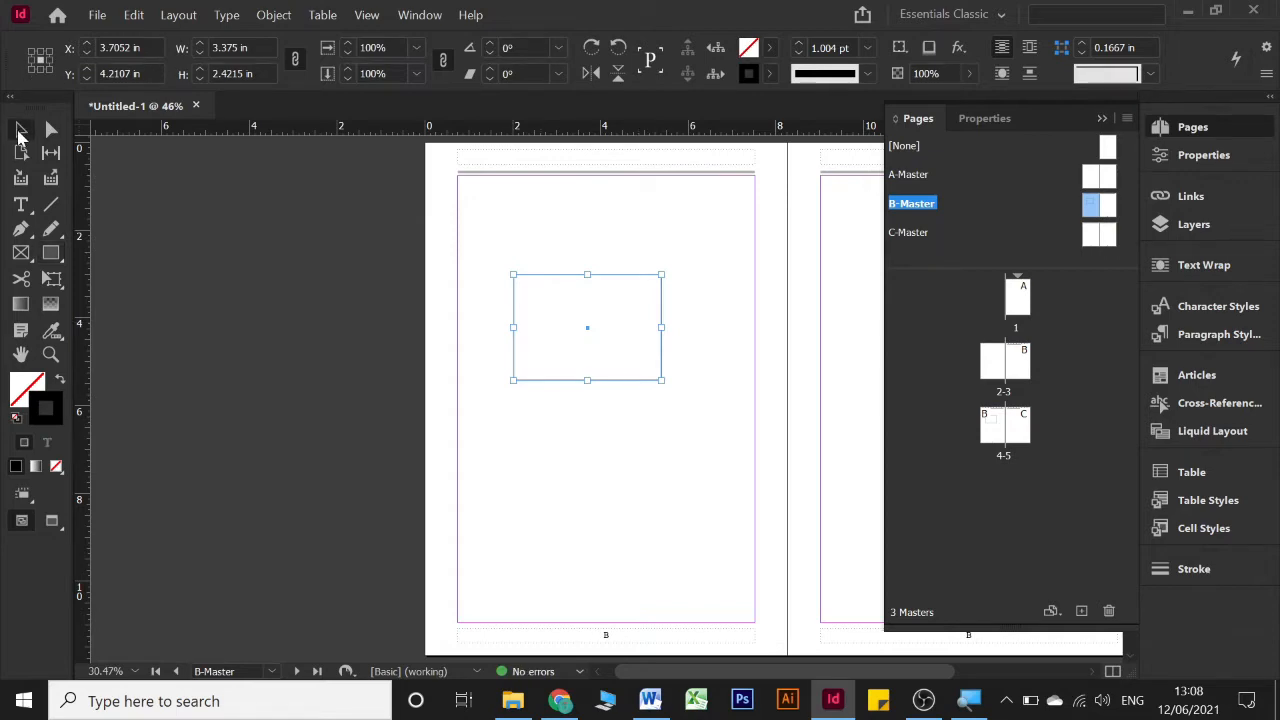
left_click(680, 254)
- Copy the rectangle and paste it with the ordinary Paste command onto the left page of the C-Master spread
left_click(603, 335)
right_click(626, 306)
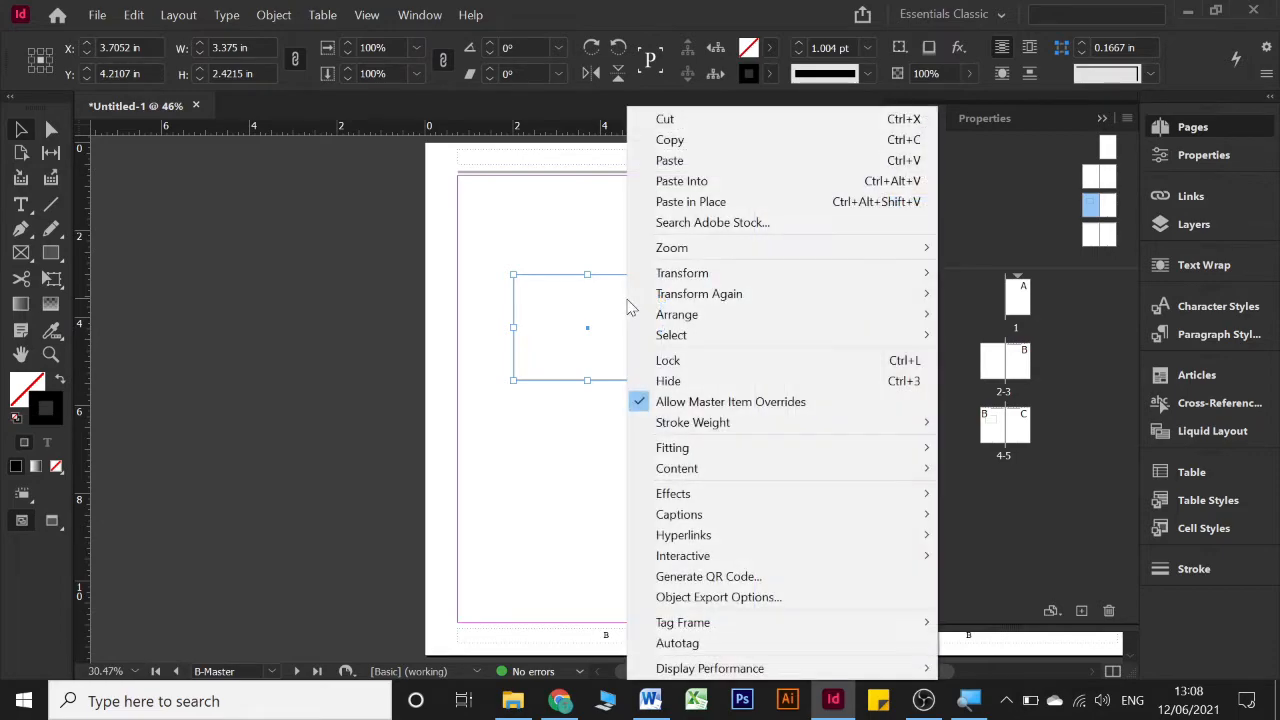
left_click(722, 141)
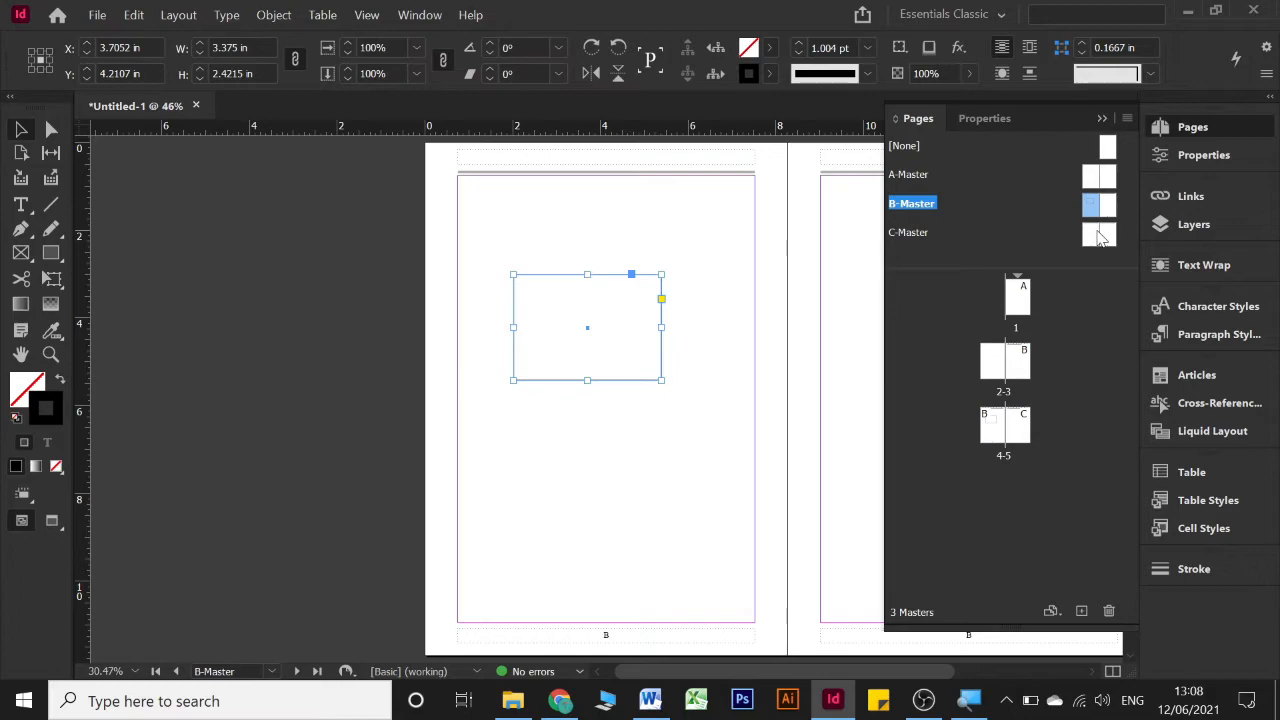
double_click(1100, 236)
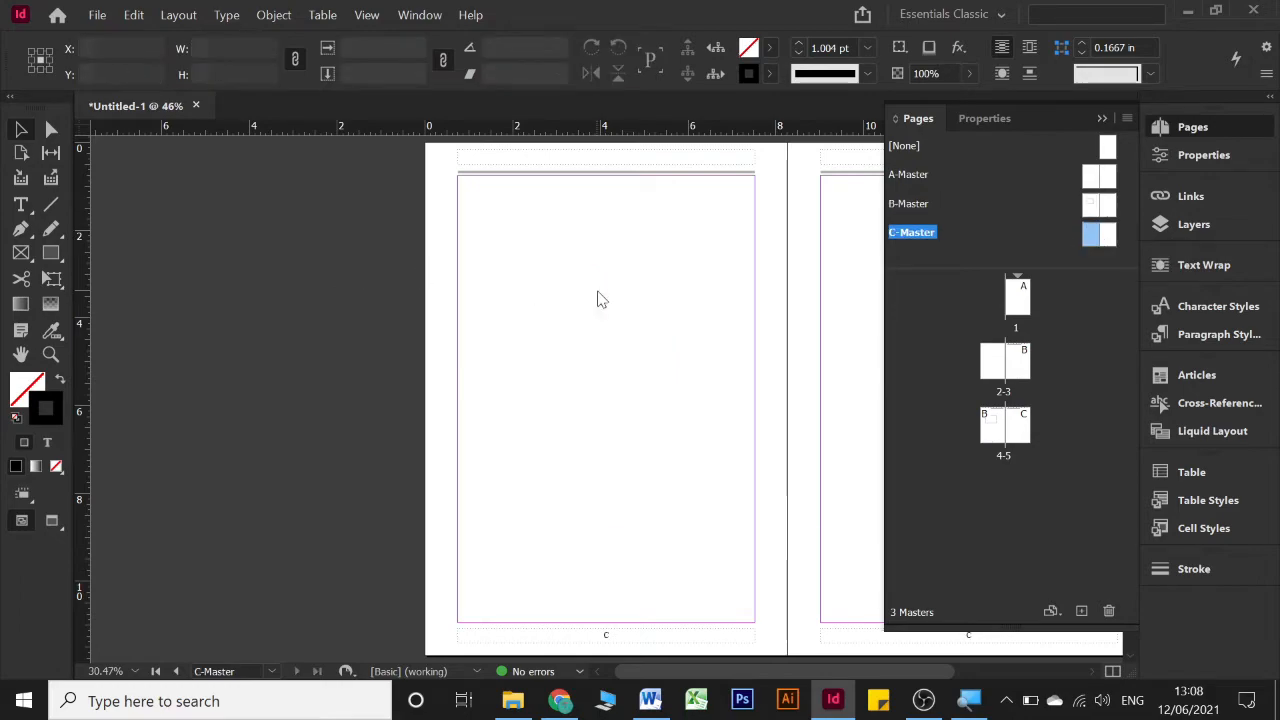
right_click(598, 299)
left_click(604, 299)
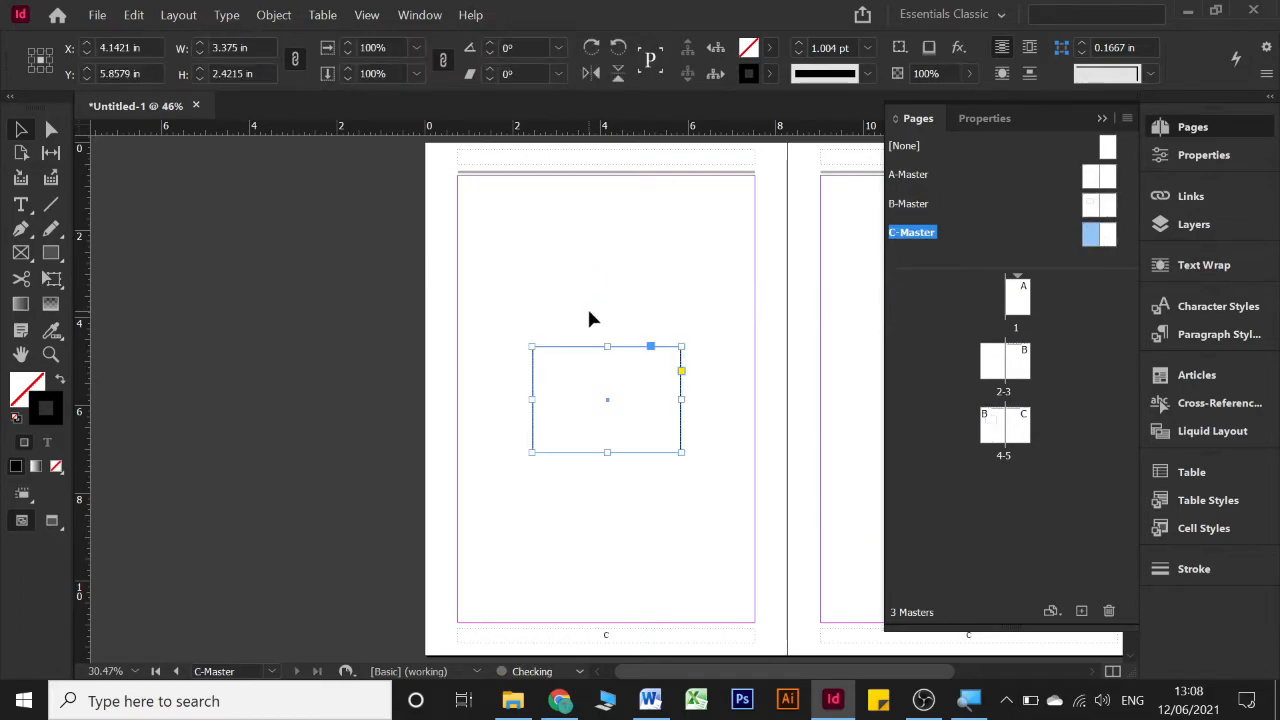
- Compare the rectangle's position on the left pages of B-Master and C-Master
double_click(1100, 205)
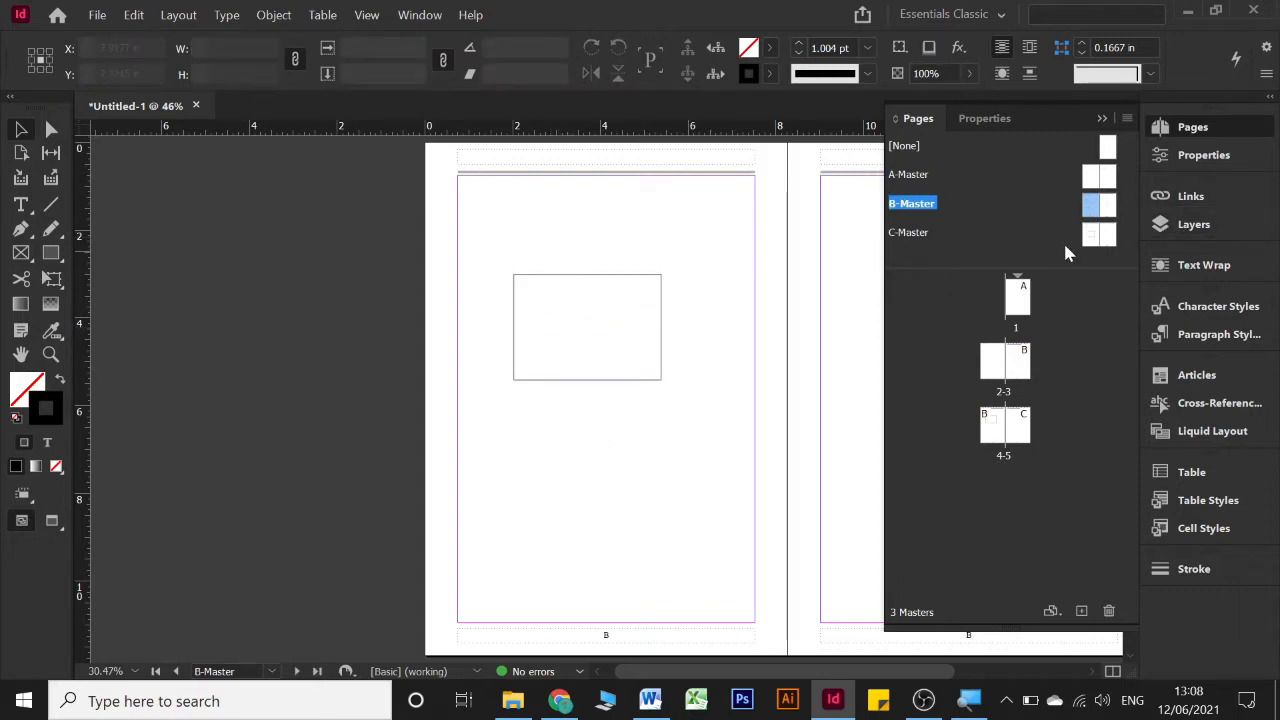
double_click(1099, 234)
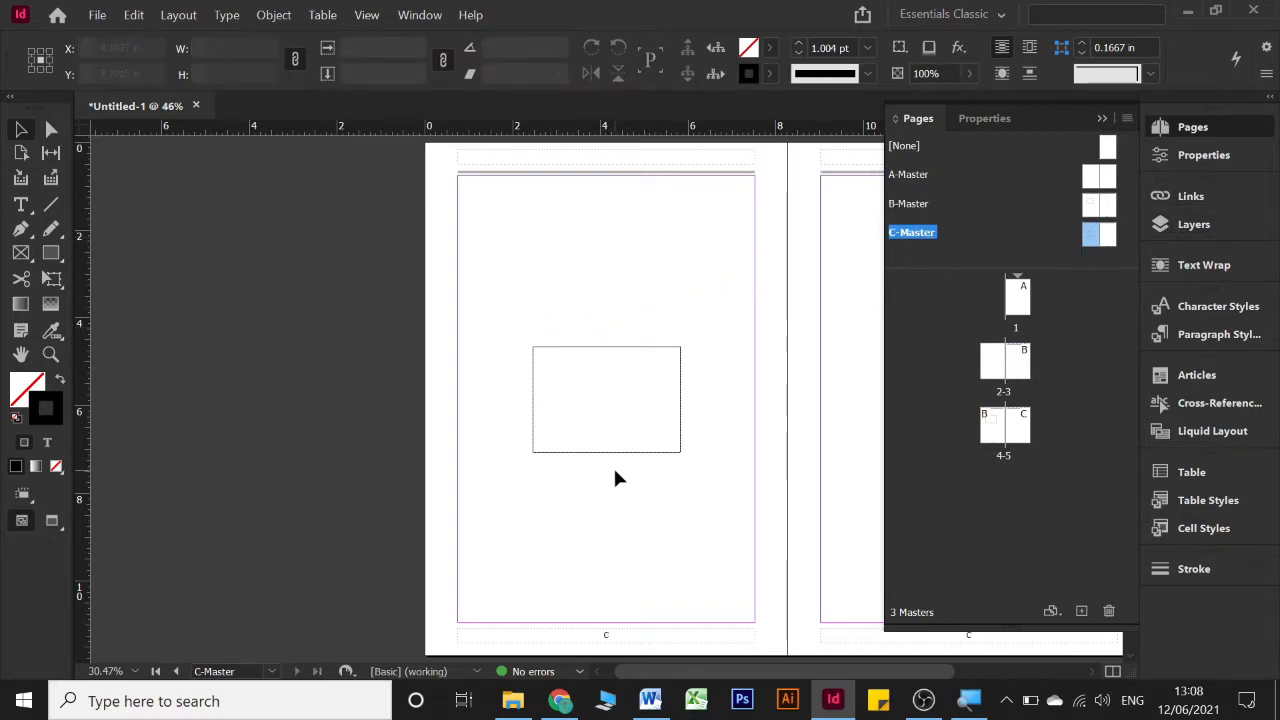
right_click(603, 270)
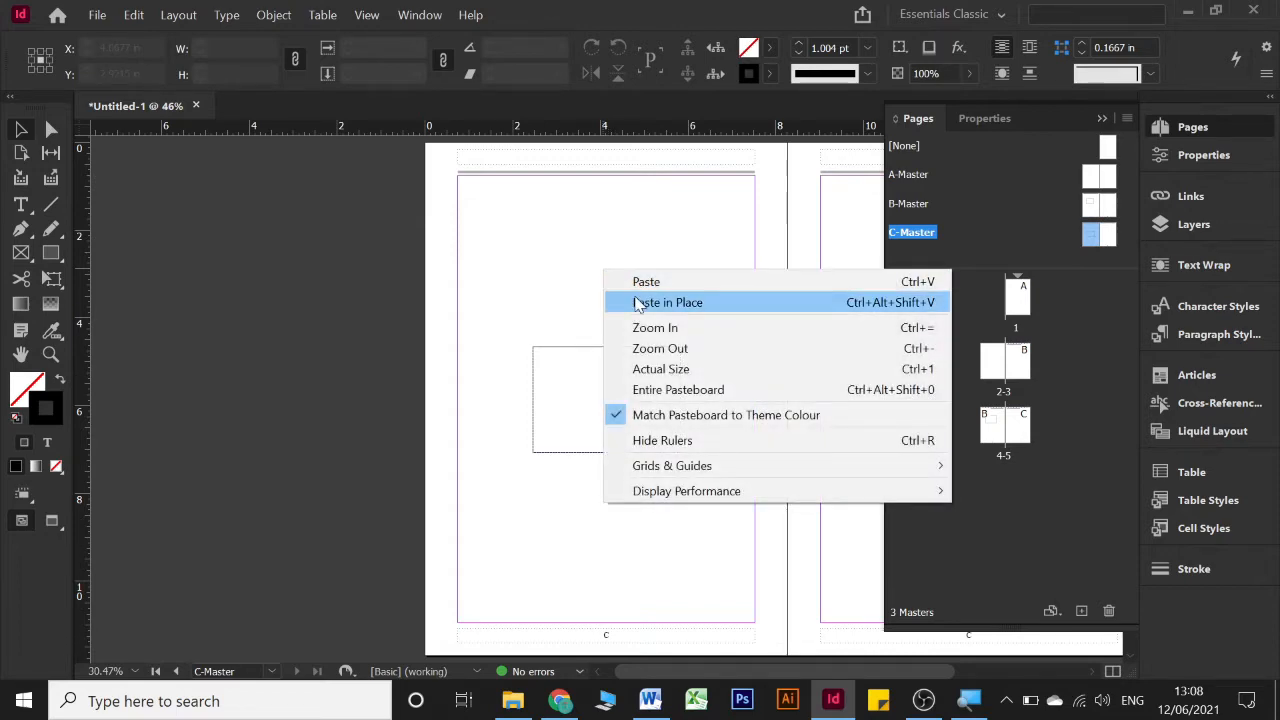
double_click(1096, 203)
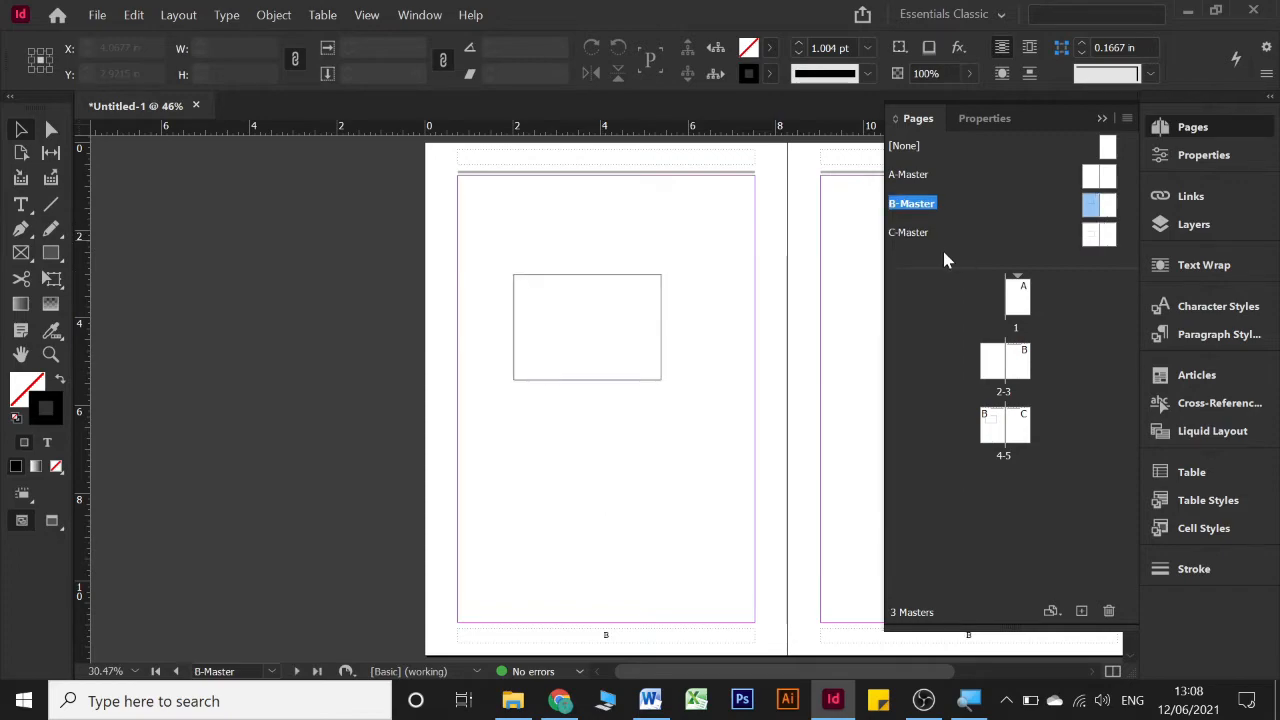
left_click_drag(726, 325, 751, 366)
left_click_drag(496, 357, 506, 369)
- Open the C-Master spread, paste the copied rectangle in place on its left page, and clear the selection
double_click(1095, 240)
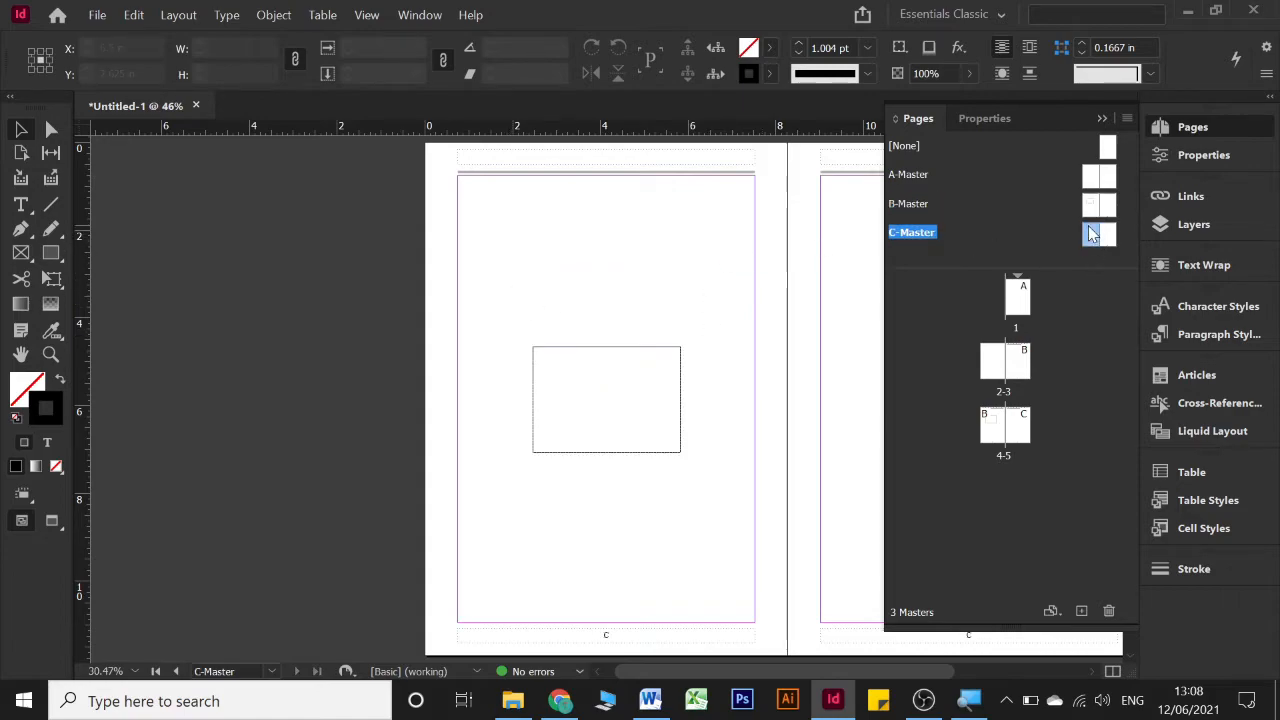
right_click(621, 256)
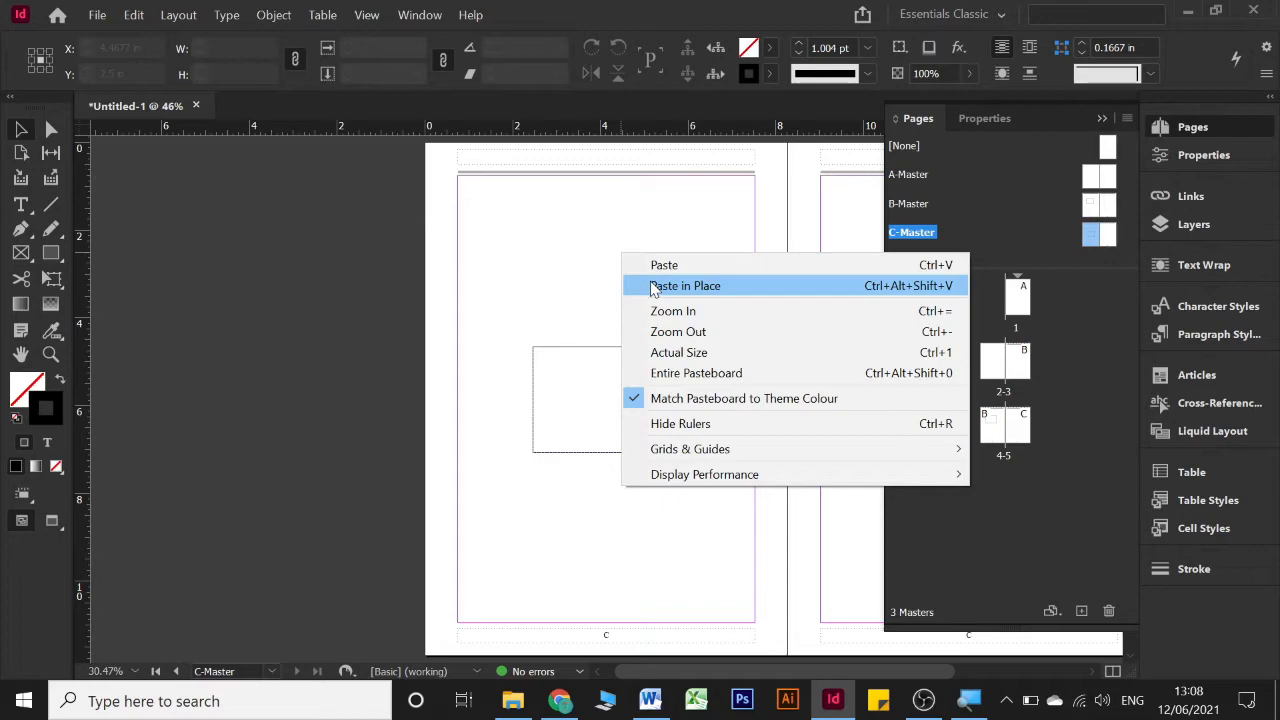
left_click(650, 284)
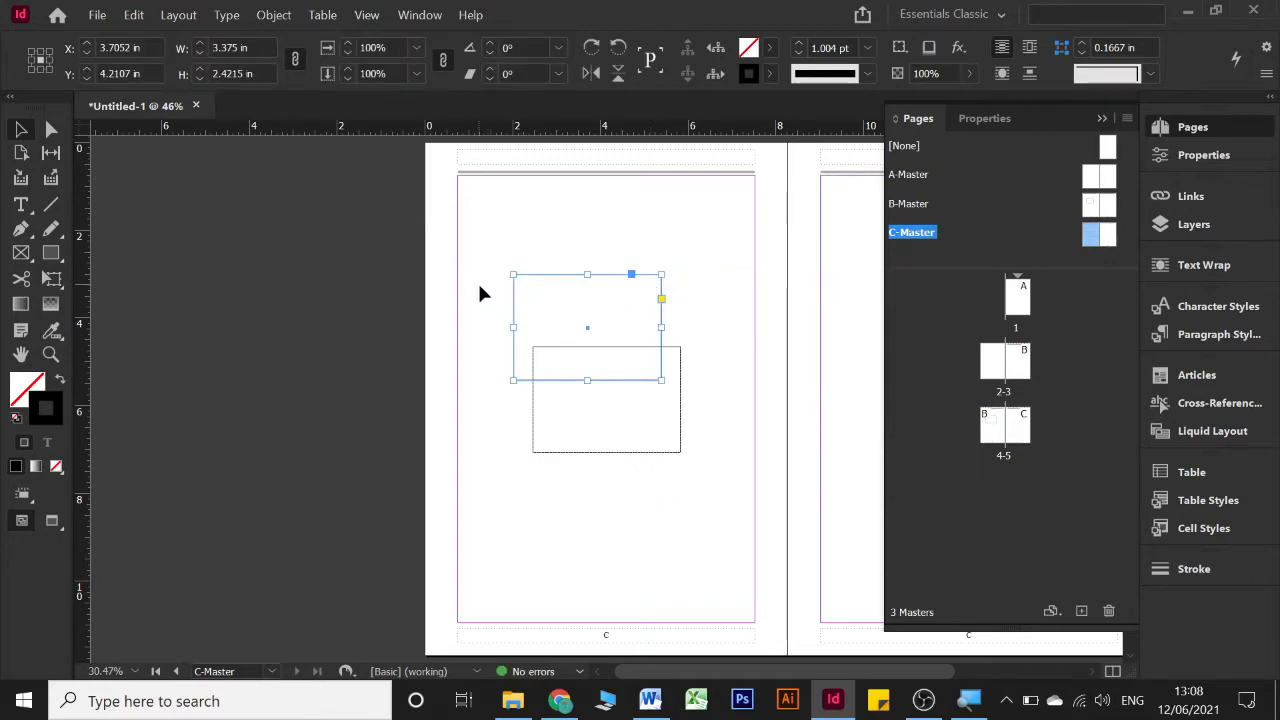
left_click(696, 314)
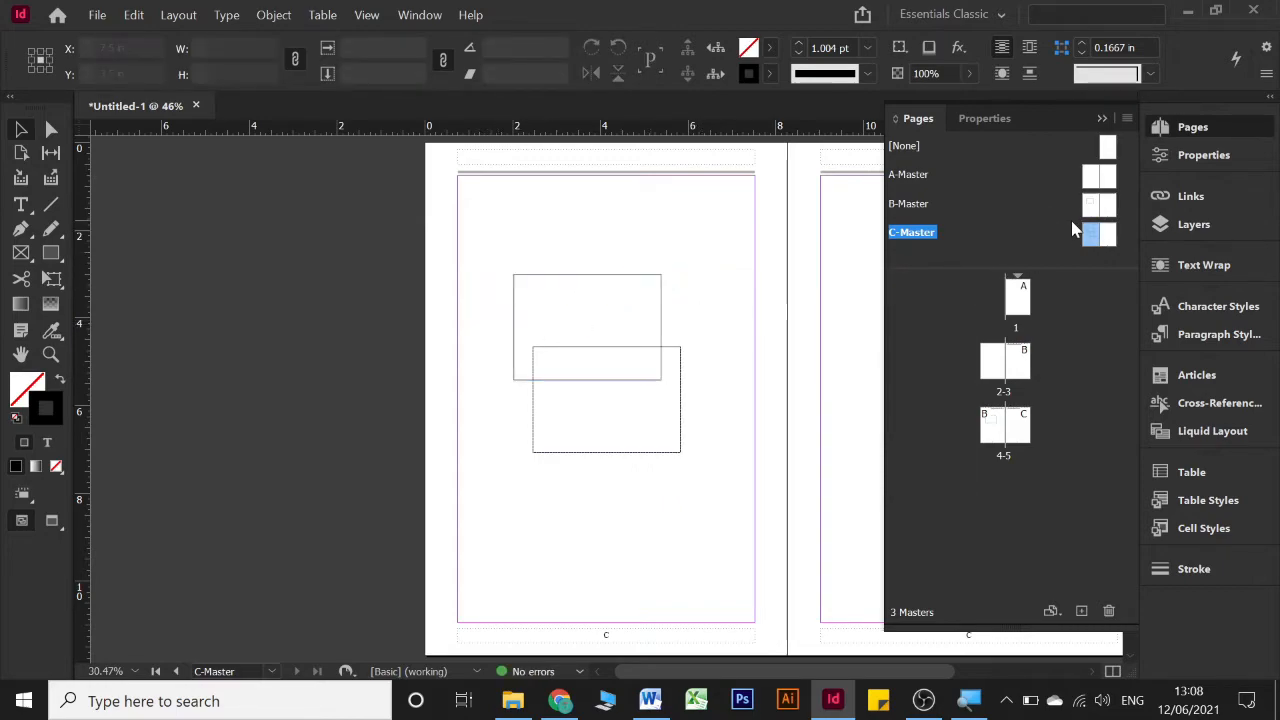
- Delete both test rectangles from the C-Master left page and the original rectangle from B-Master
left_click_drag(692, 269, 540, 422)
key("Delete")
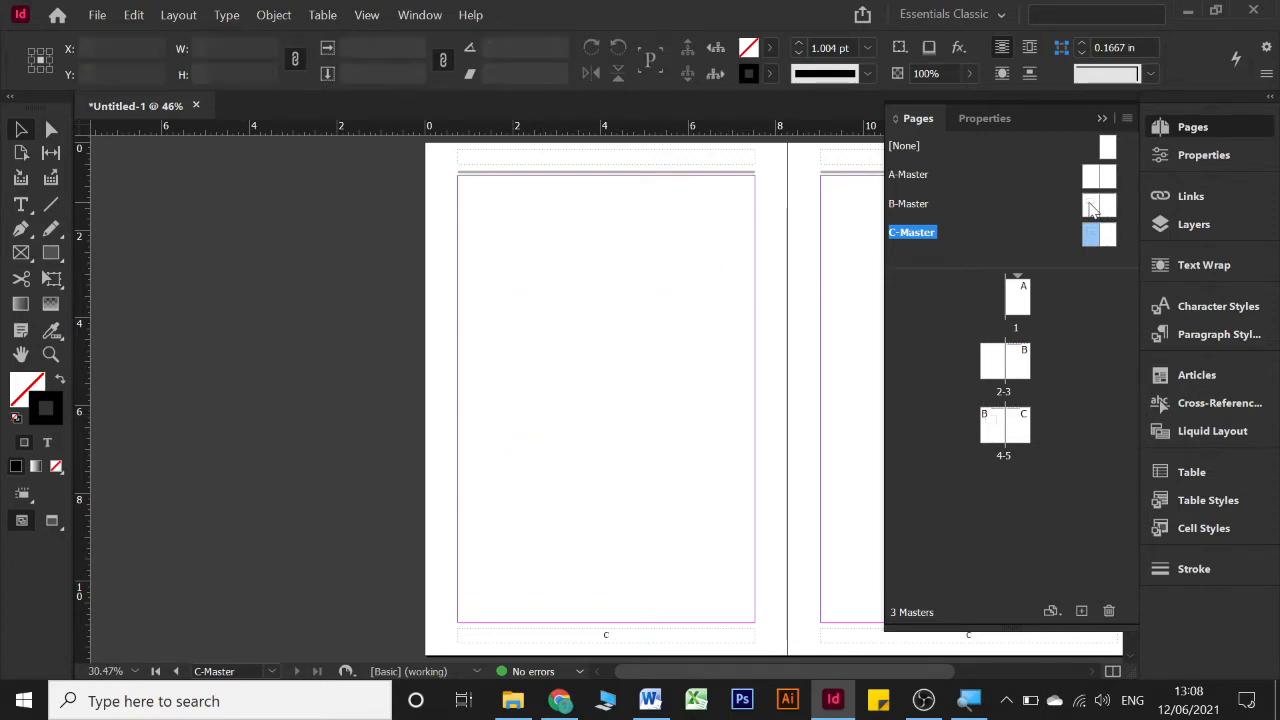
double_click(1095, 205)
left_click_drag(694, 254, 610, 334)
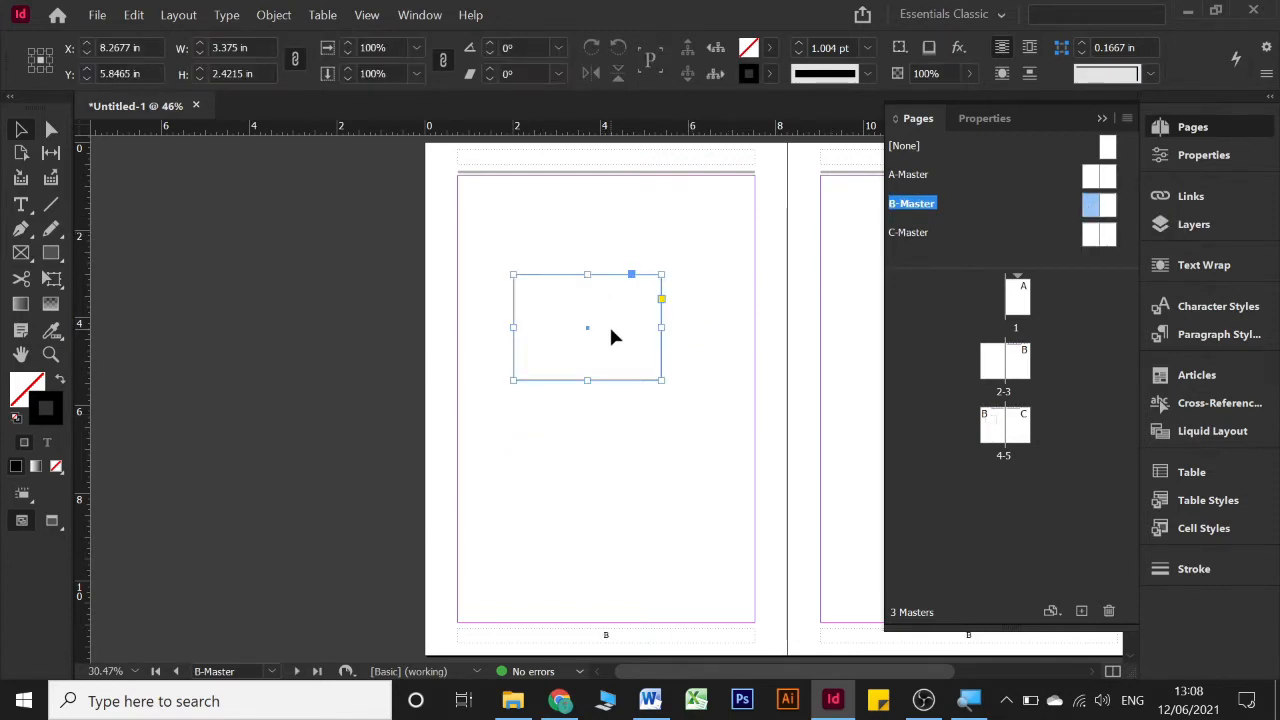
key("Delete")
- Open the C-Master spread and draw a text frame filling the left page's margins, about 6.77 in wide and 10.19 in high
double_click(1095, 236)
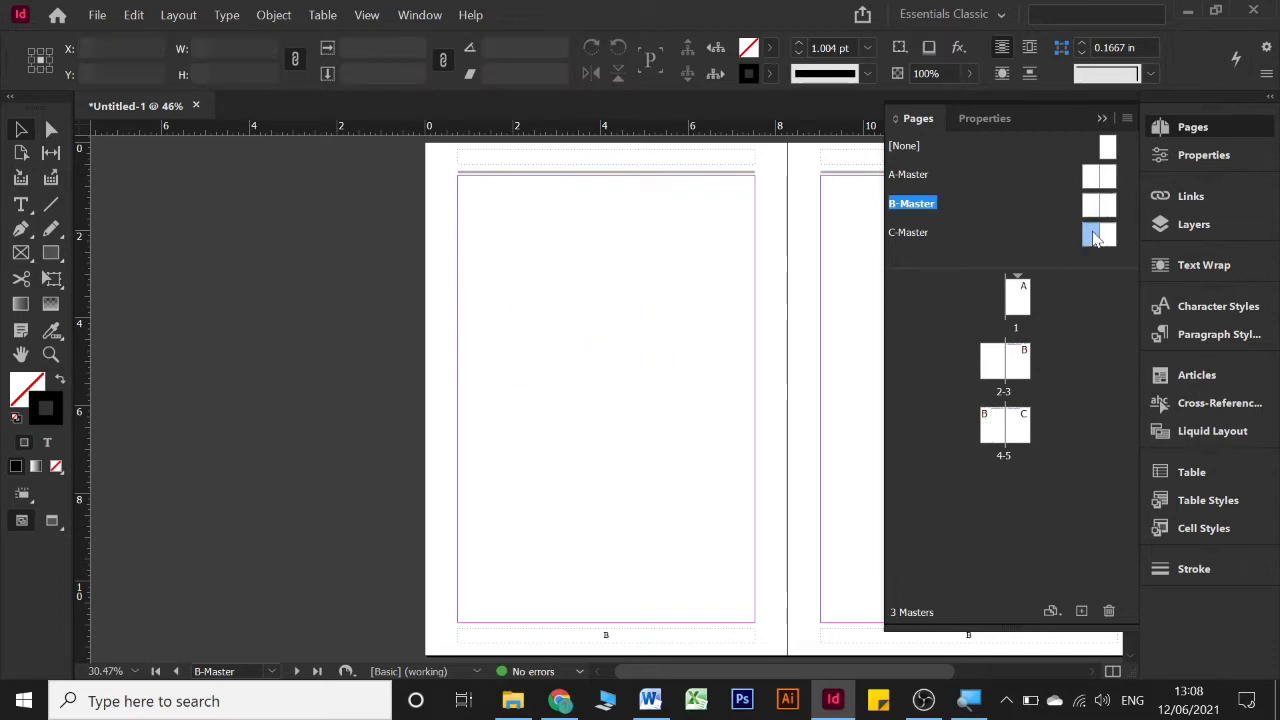
left_click(1102, 118)
scroll(390, 316, "right", 1)
scroll(391, 315, "right", 1)
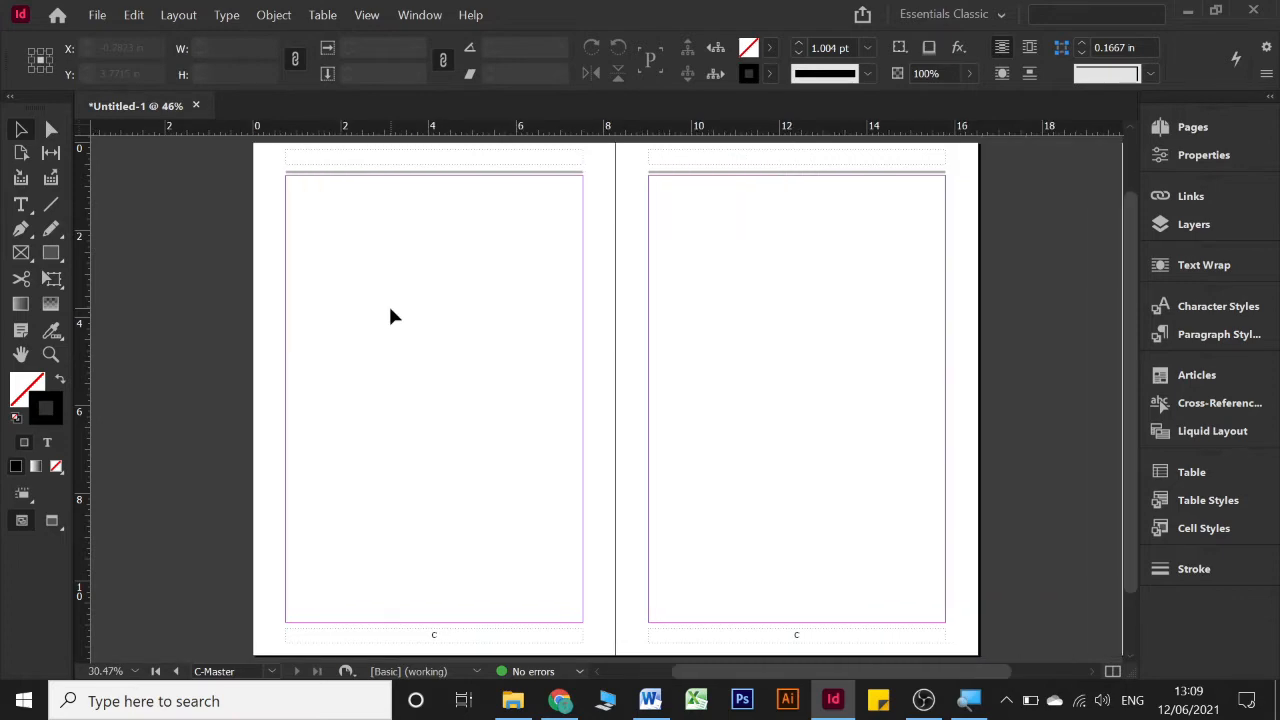
left_click(20, 206)
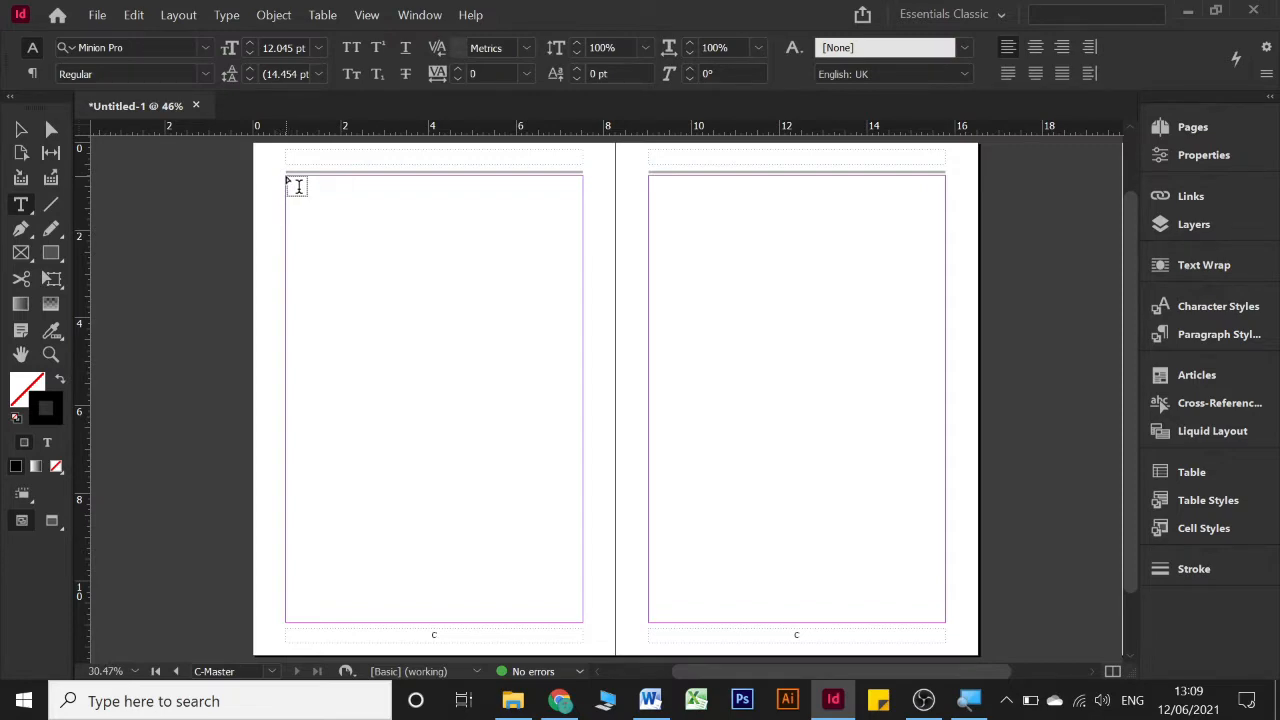
left_click_drag(287, 177, 593, 630)
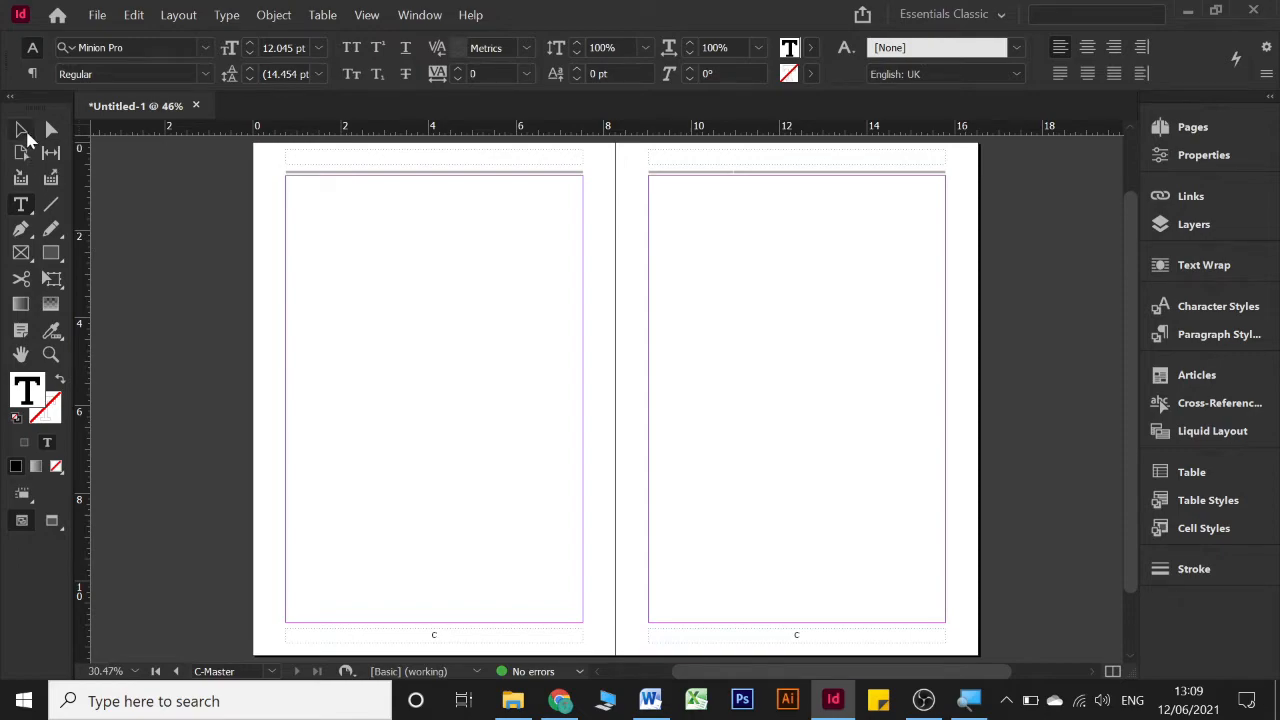
- Duplicate the left page's body text frame onto the right C-Master page, aligned with its margins
left_click(24, 132)
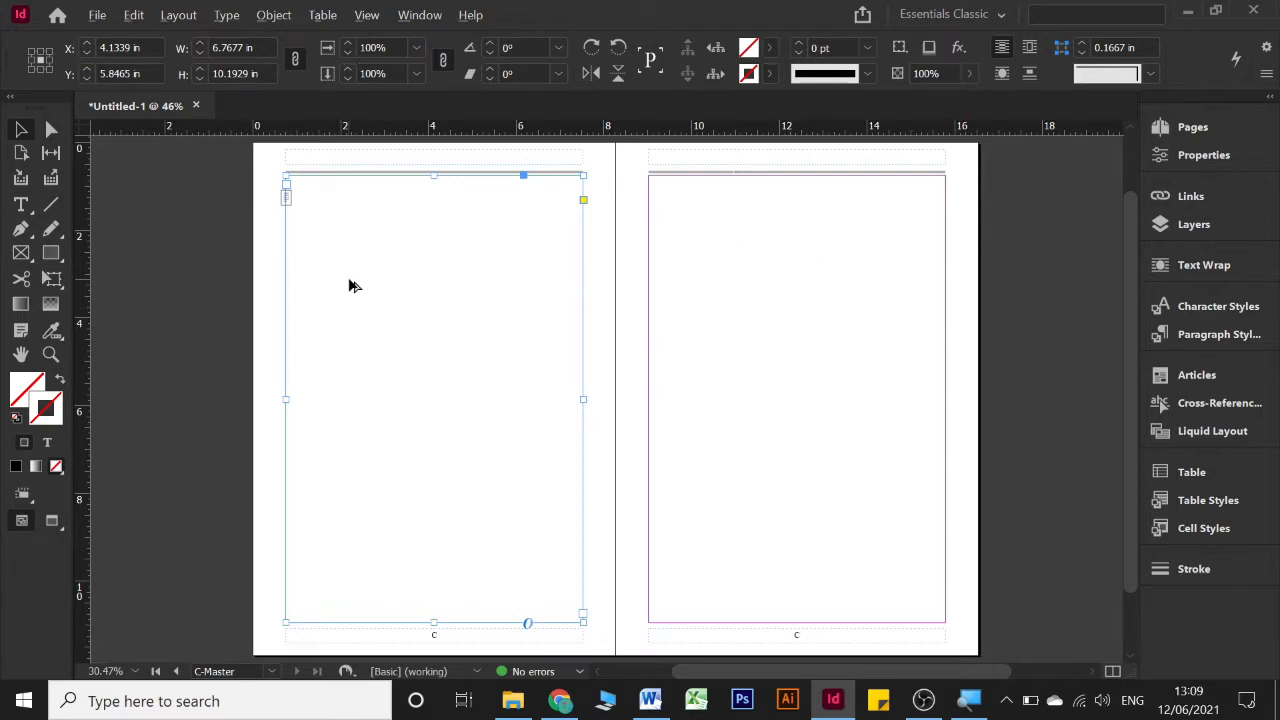
left_click_drag(349, 283, 712, 289)
left_click(712, 289)
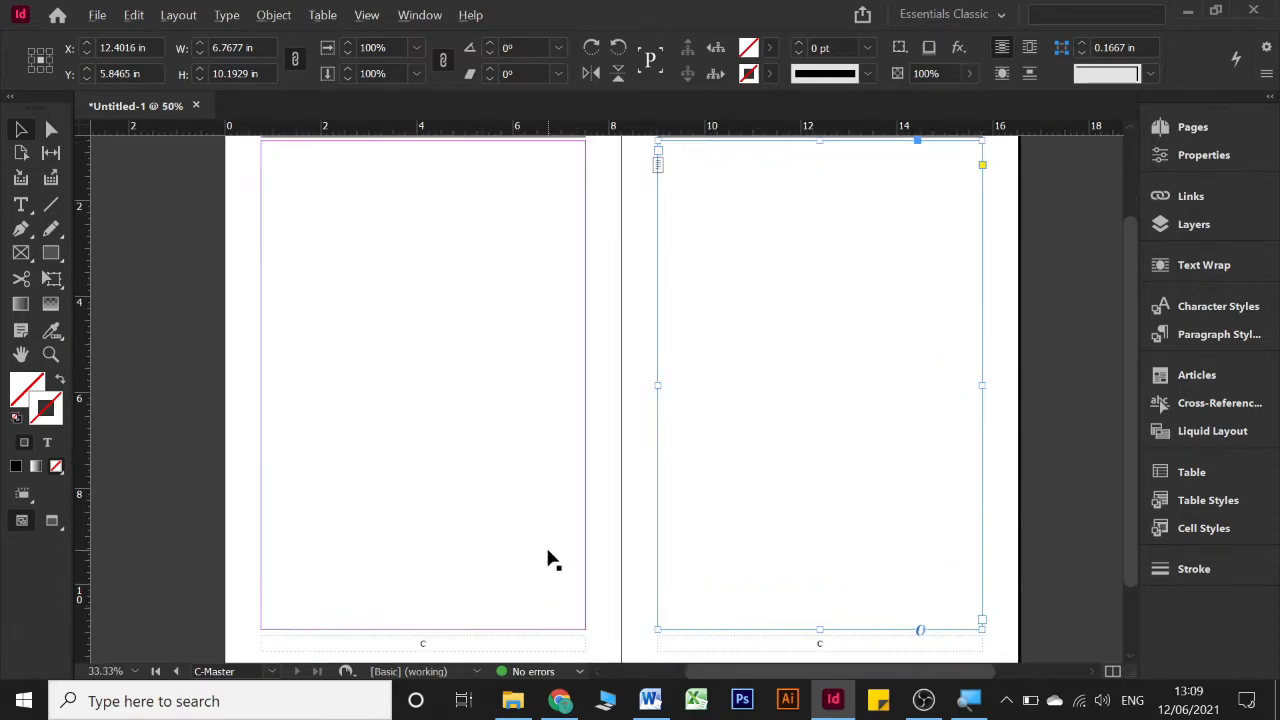
- Thread the left C-Master body text frame to the body text frame on the right page
scroll(548, 560, "up", 4)
scroll(548, 555, "down", 4)
left_click(533, 438)
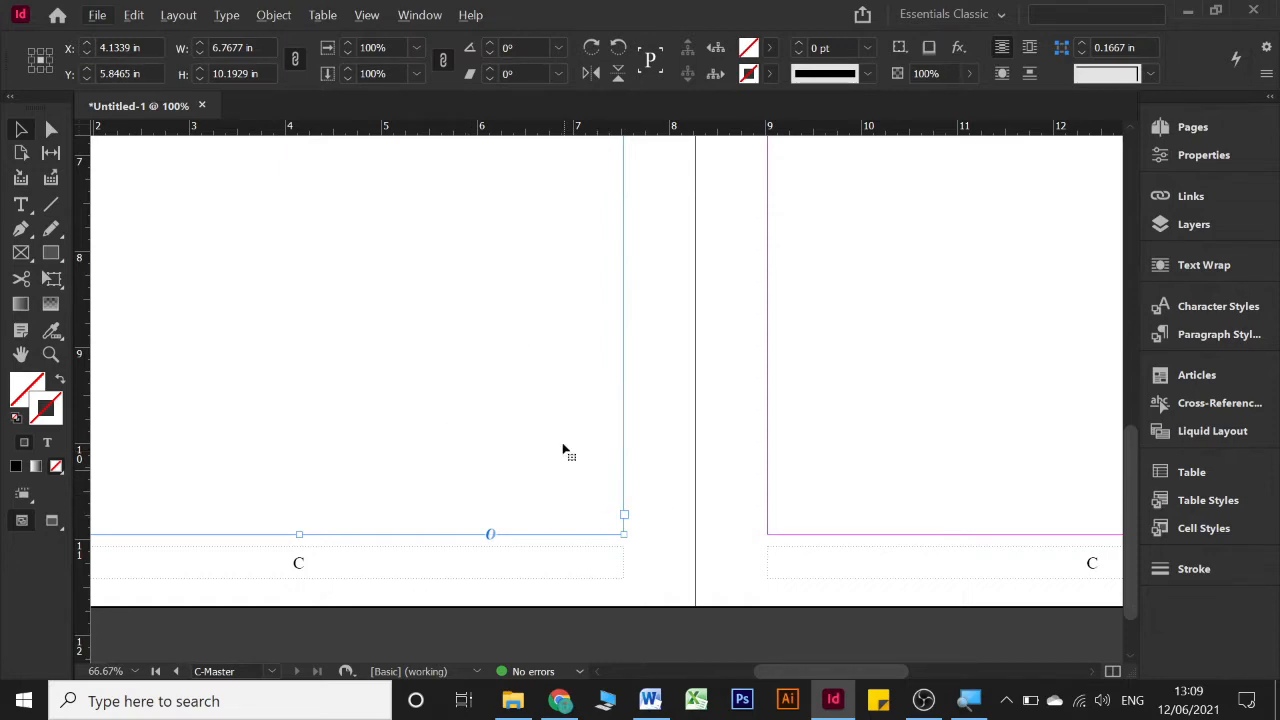
left_click(624, 517)
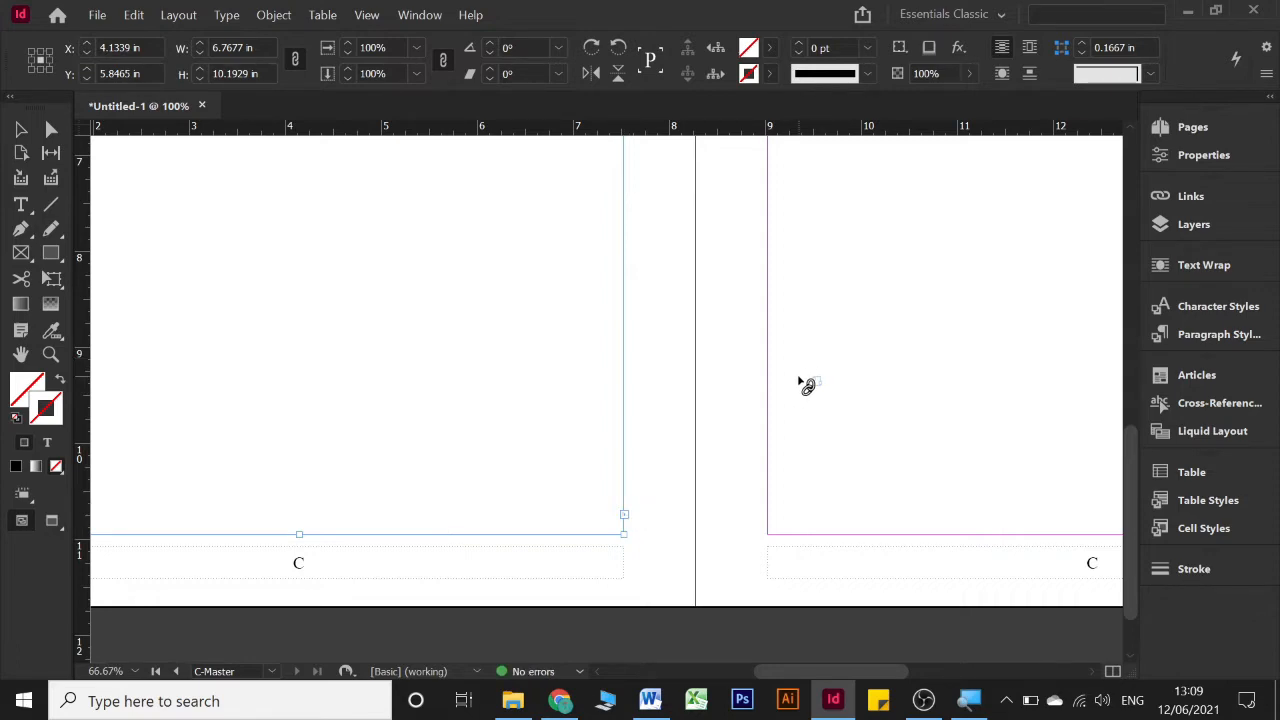
scroll(798, 382, "up", 10)
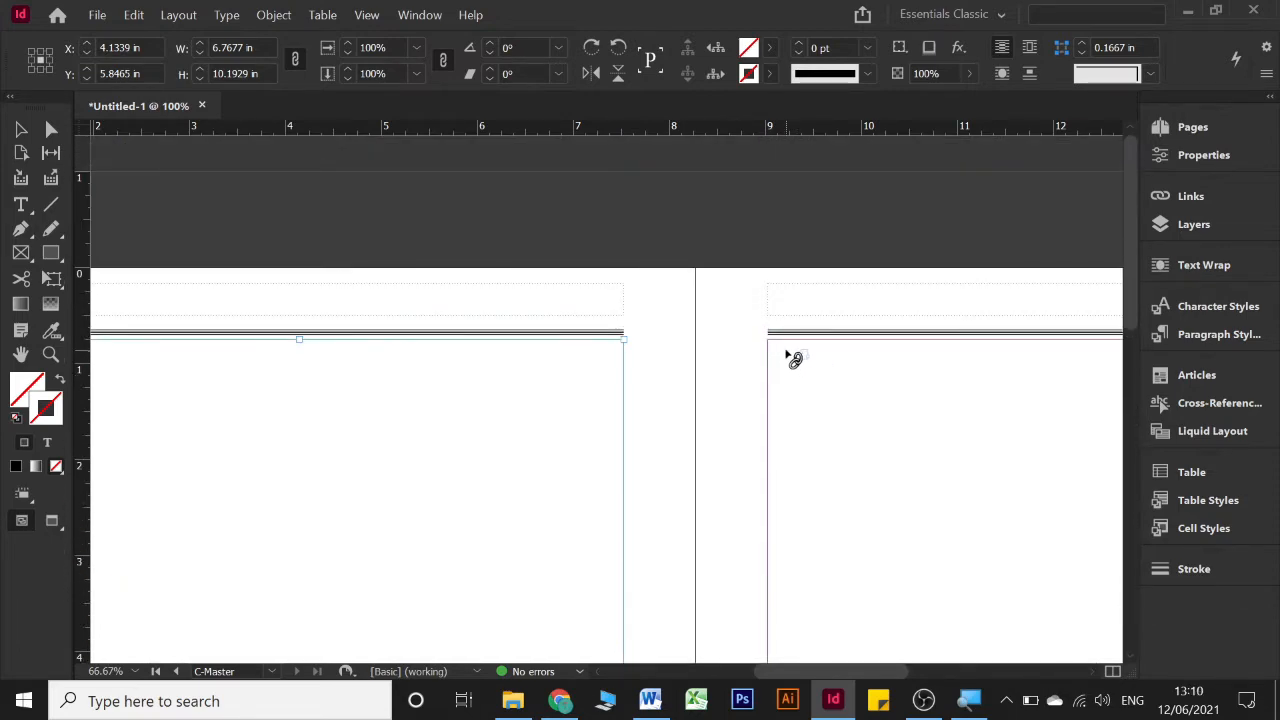
key("Escape")
left_click(786, 360)
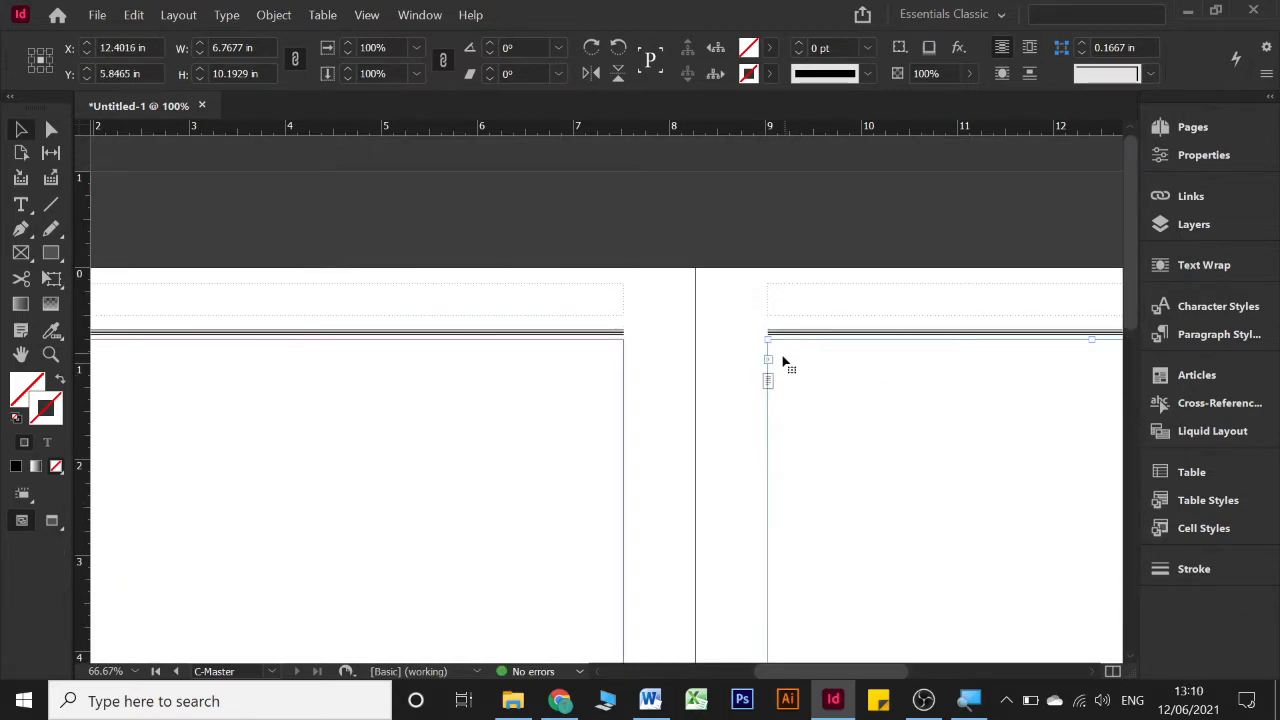
scroll(786, 362, "down", 5)
scroll(783, 365, "down", 4)
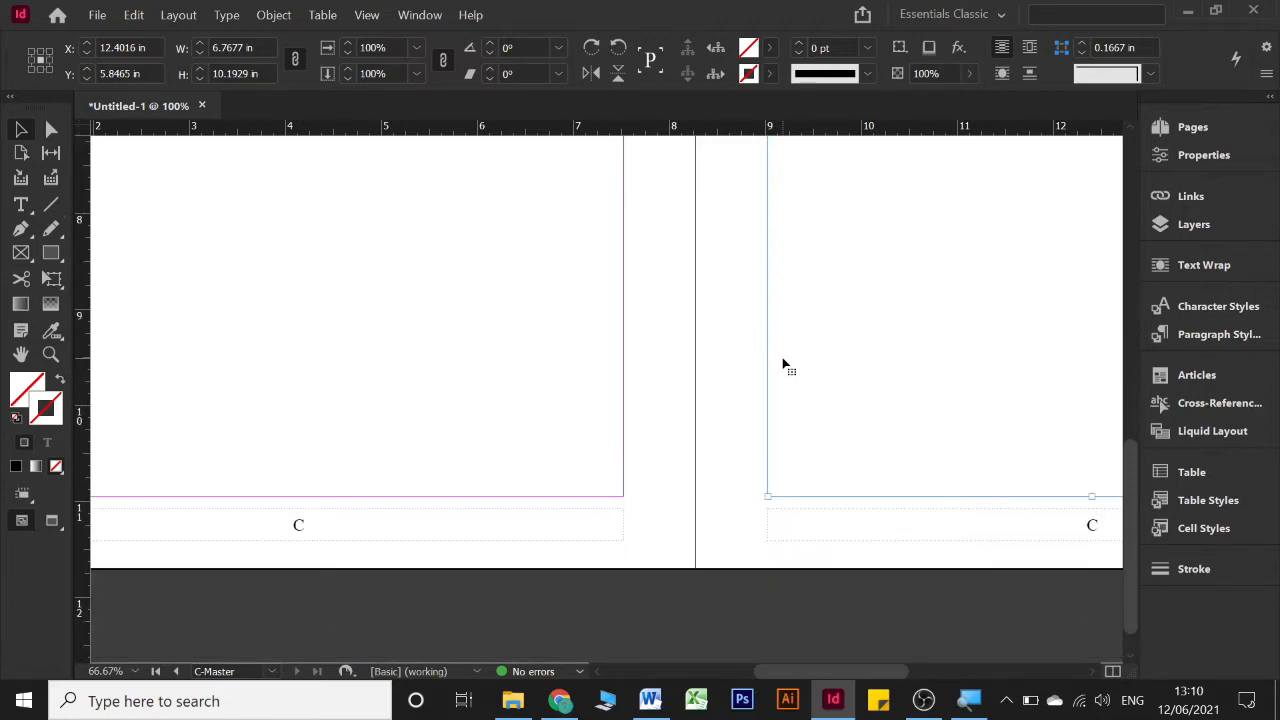
scroll(783, 365, "down", 2, "alt")
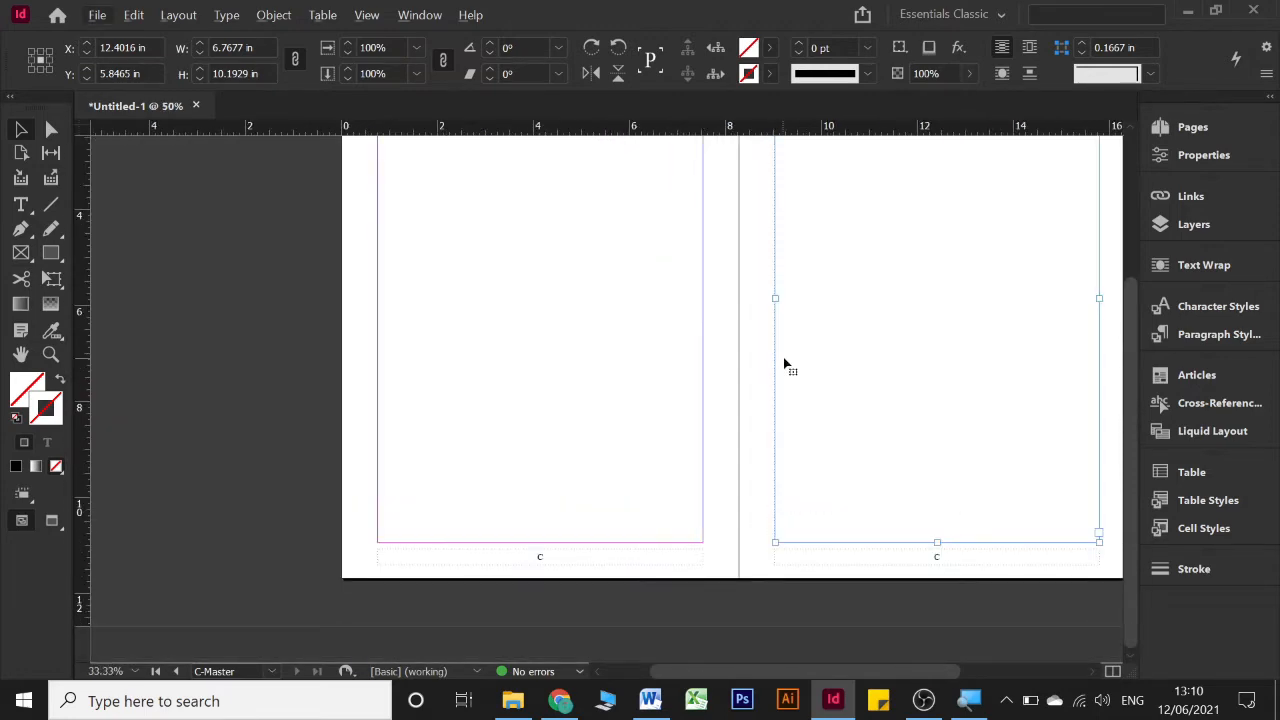
scroll(783, 365, "up", 4)
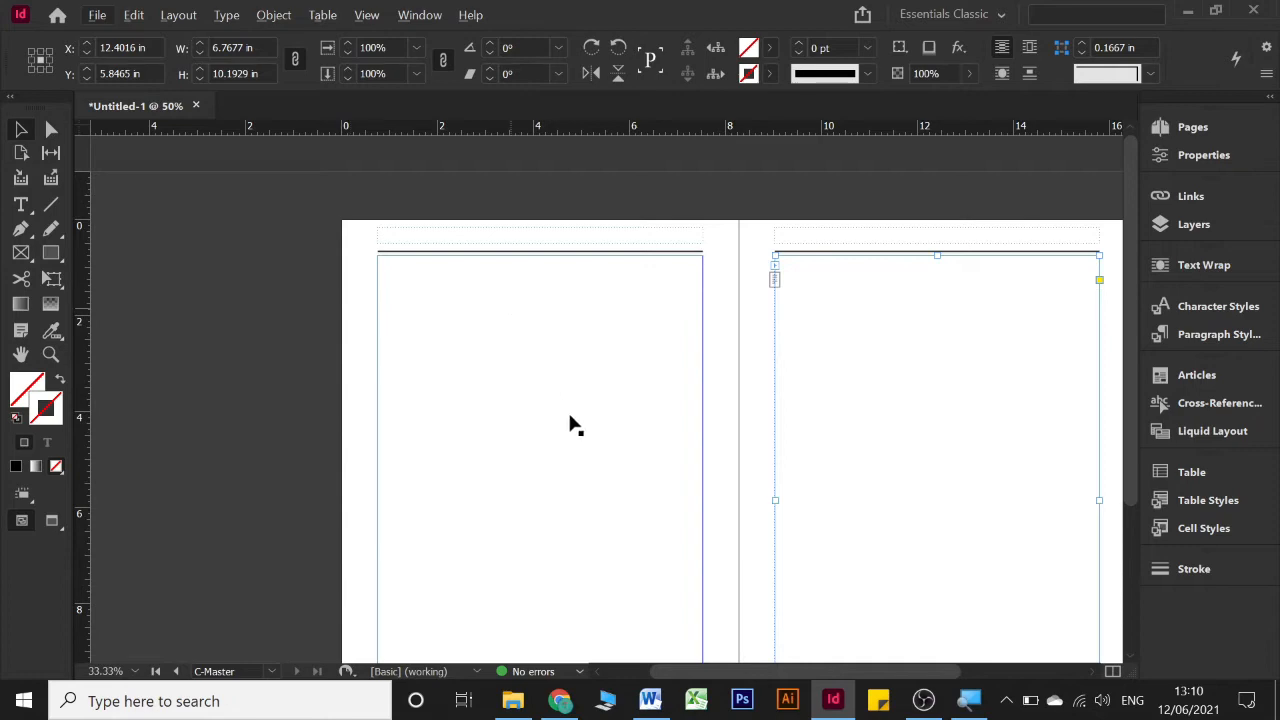
scroll(620, 509, "down", 3)
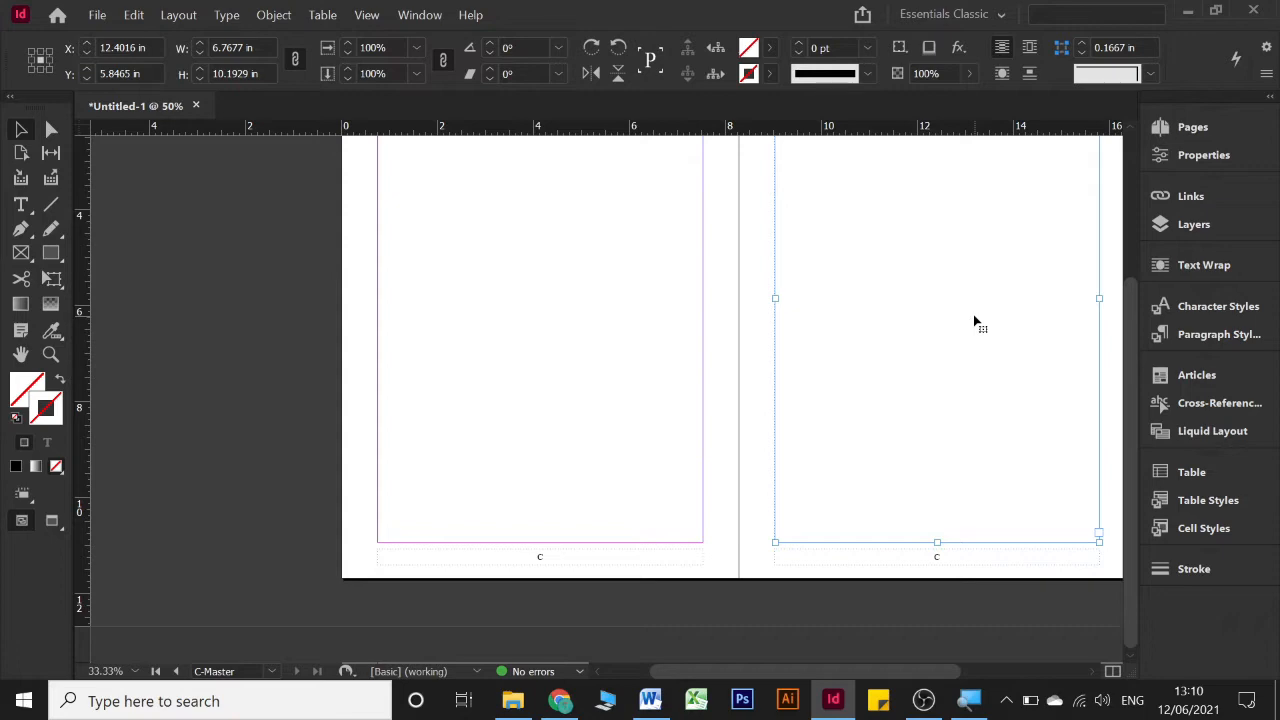
scroll(974, 321, "up", 3)
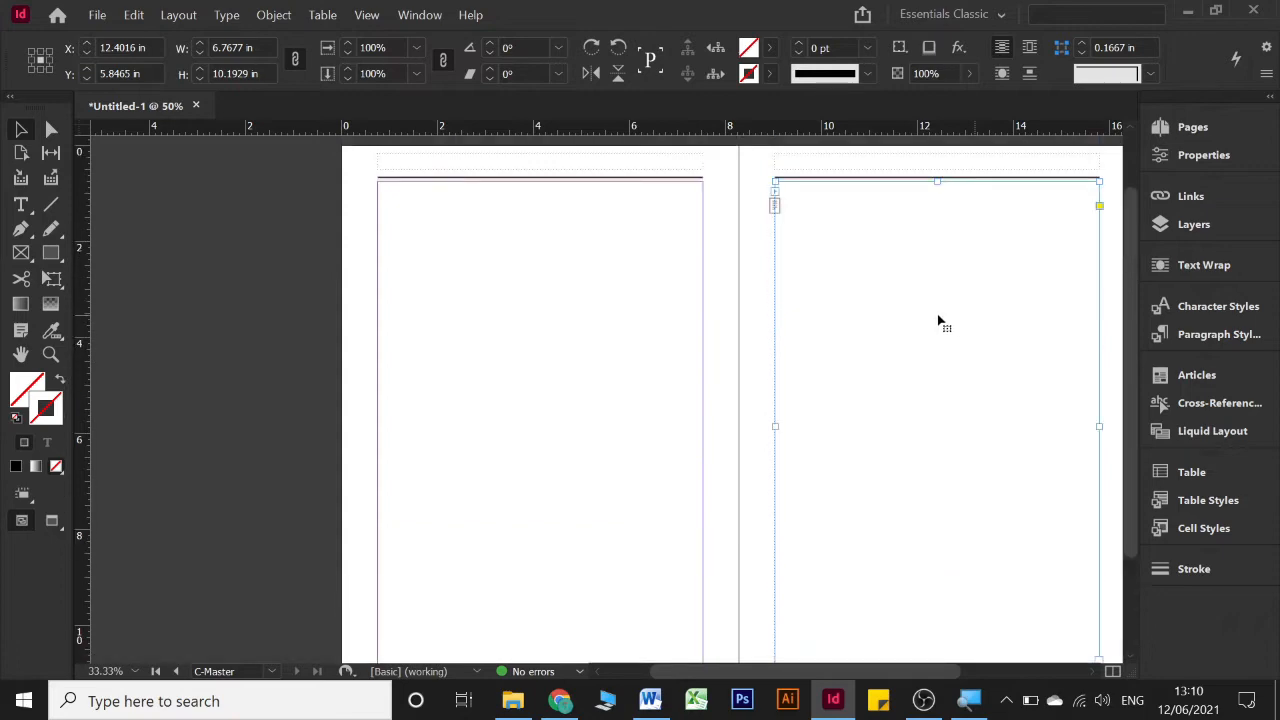
scroll(726, 374, "down", 3)
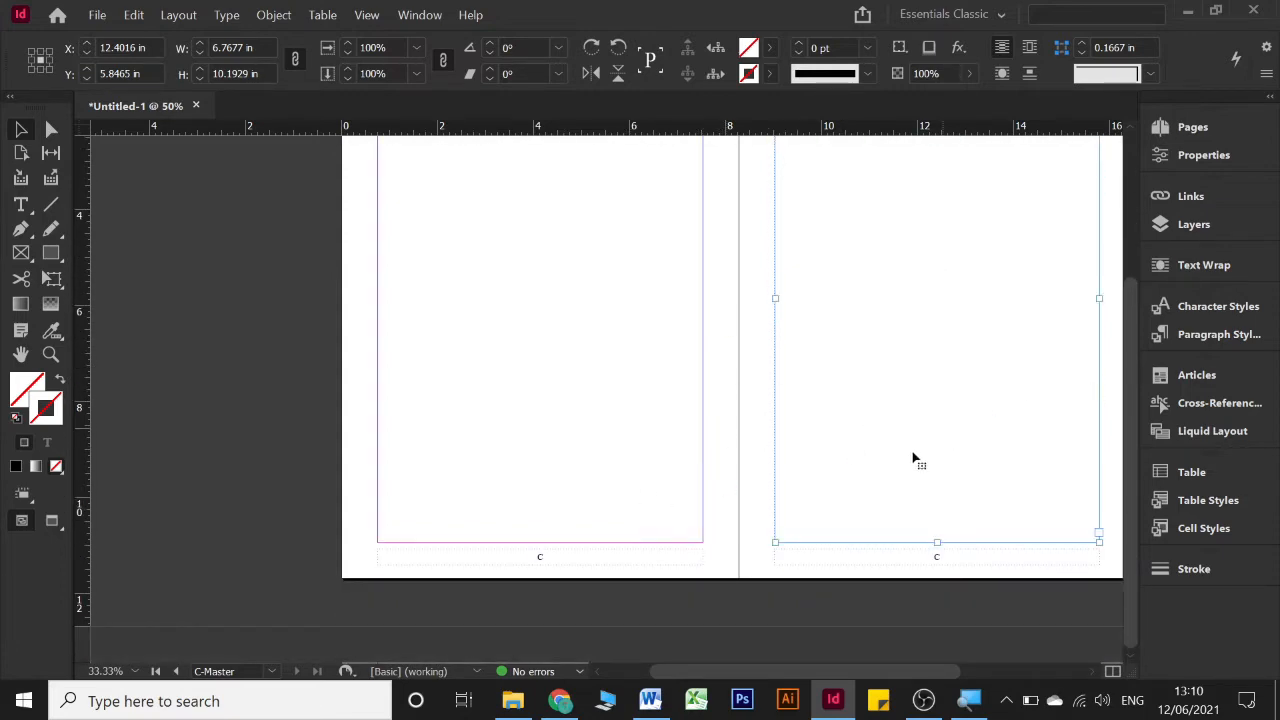
scroll(877, 511, "up", 2)
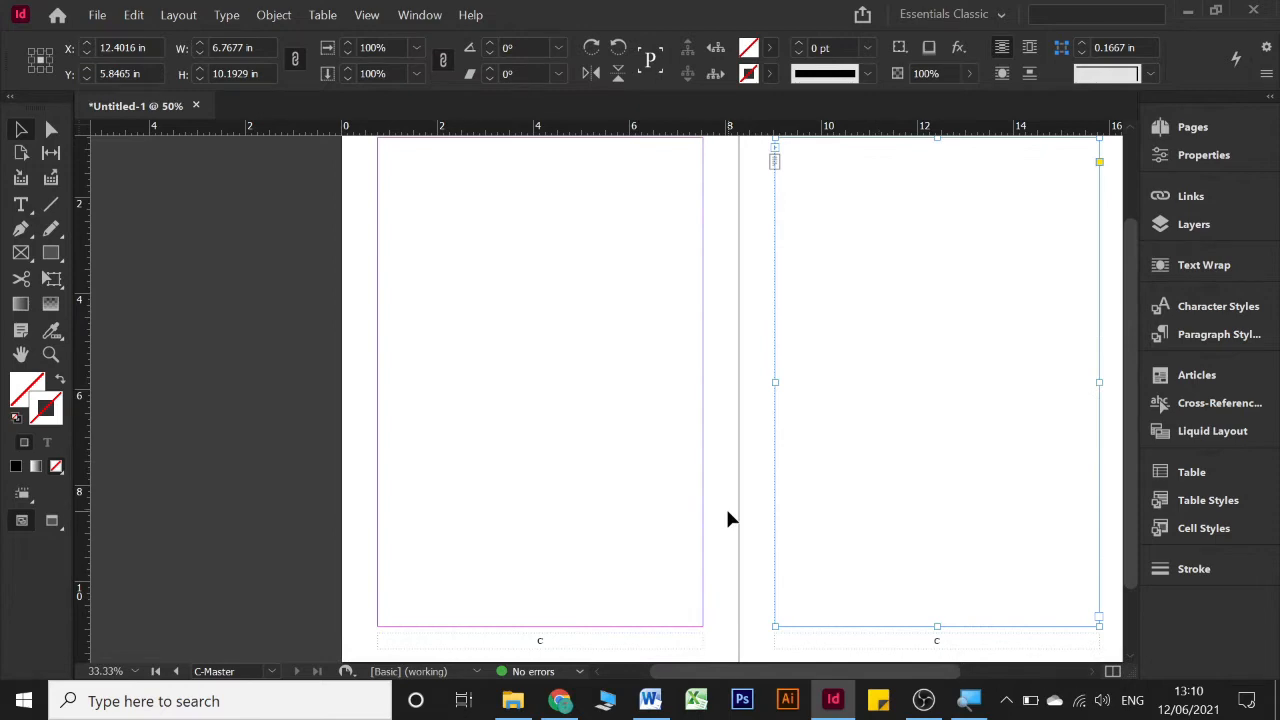
scroll(725, 510, "down", 1)
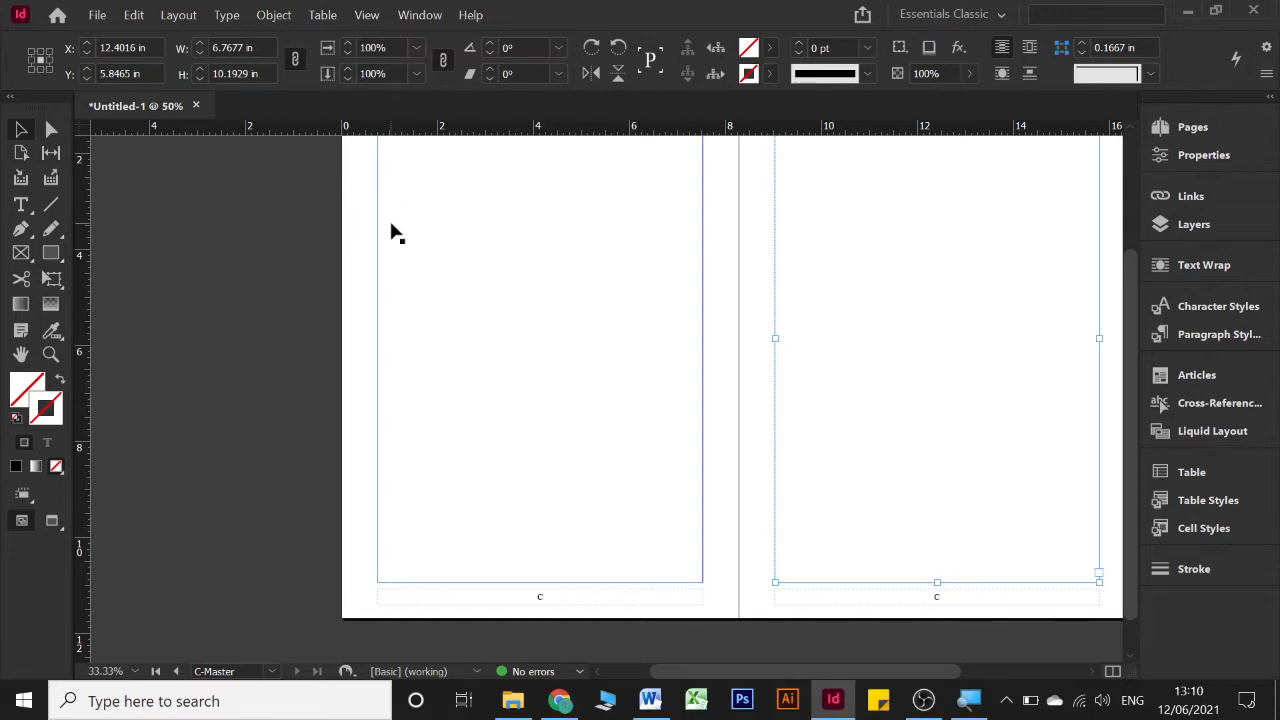
left_click(690, 566)
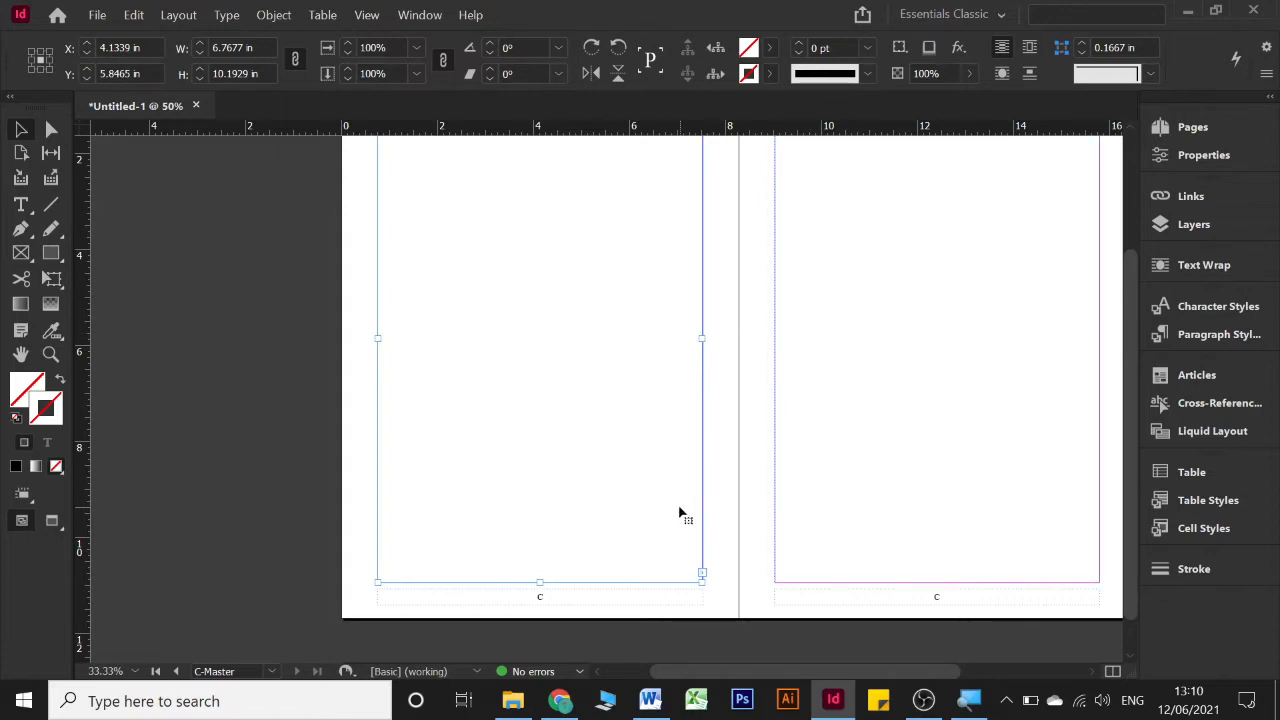
left_click(207, 368)
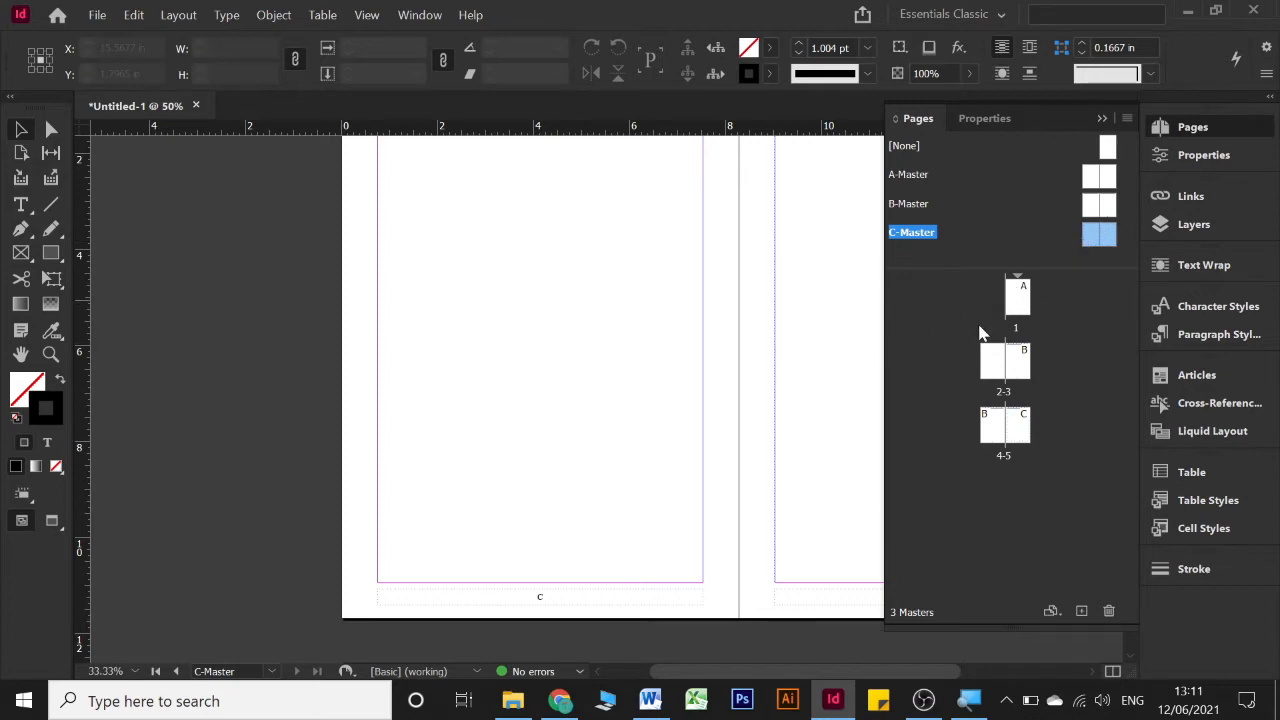
- Examine pages 1 to 3 and compare the page number at the foot of page 3 with the footer marker on B-Master
double_click(1022, 303)
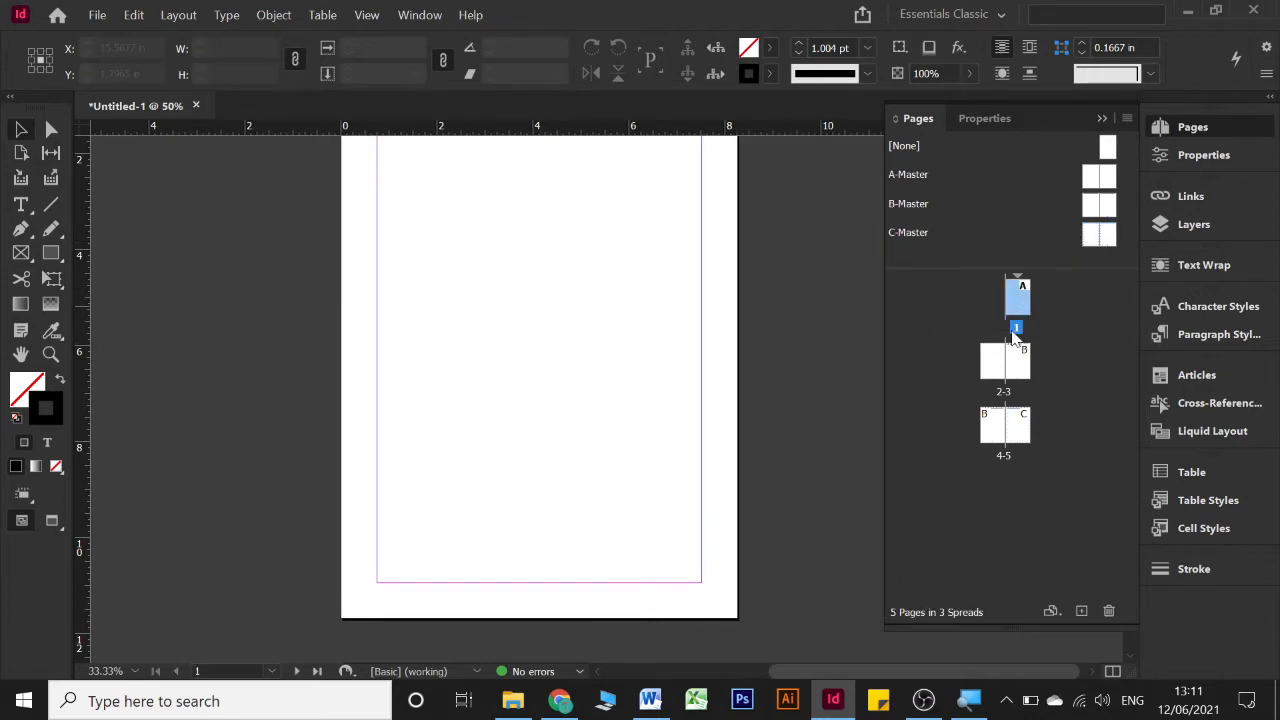
left_click(997, 360)
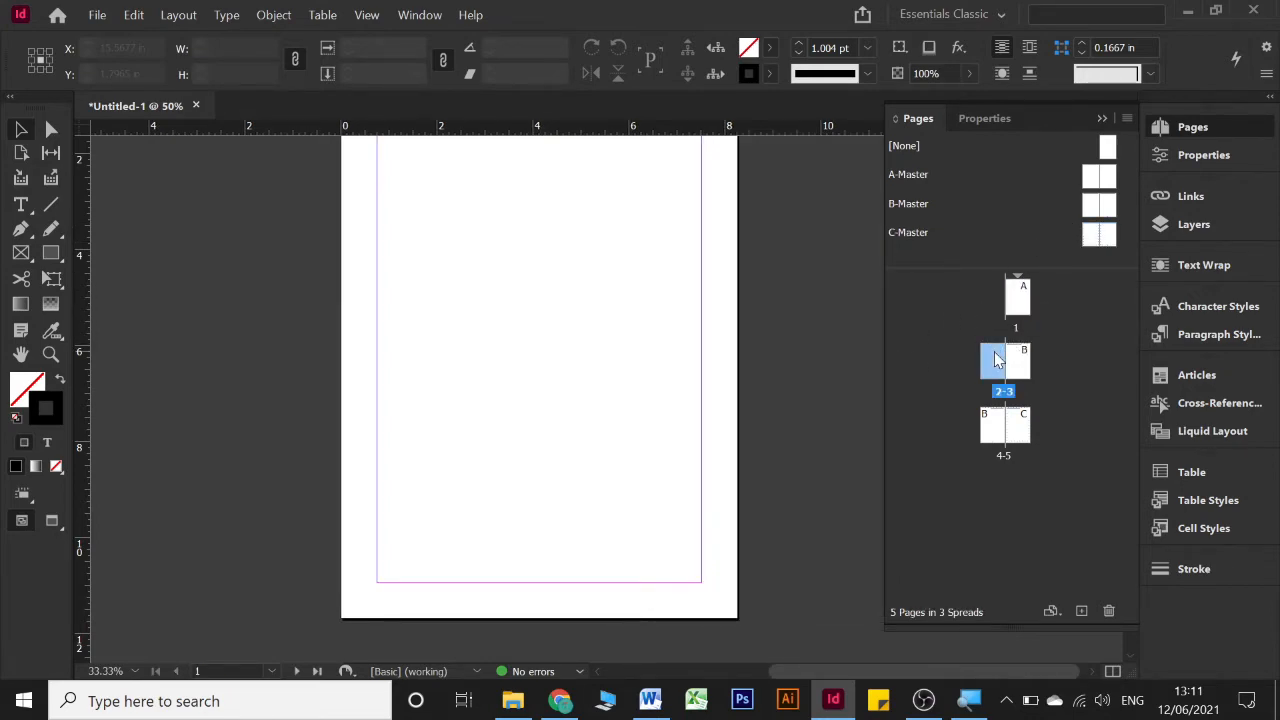
double_click(997, 360)
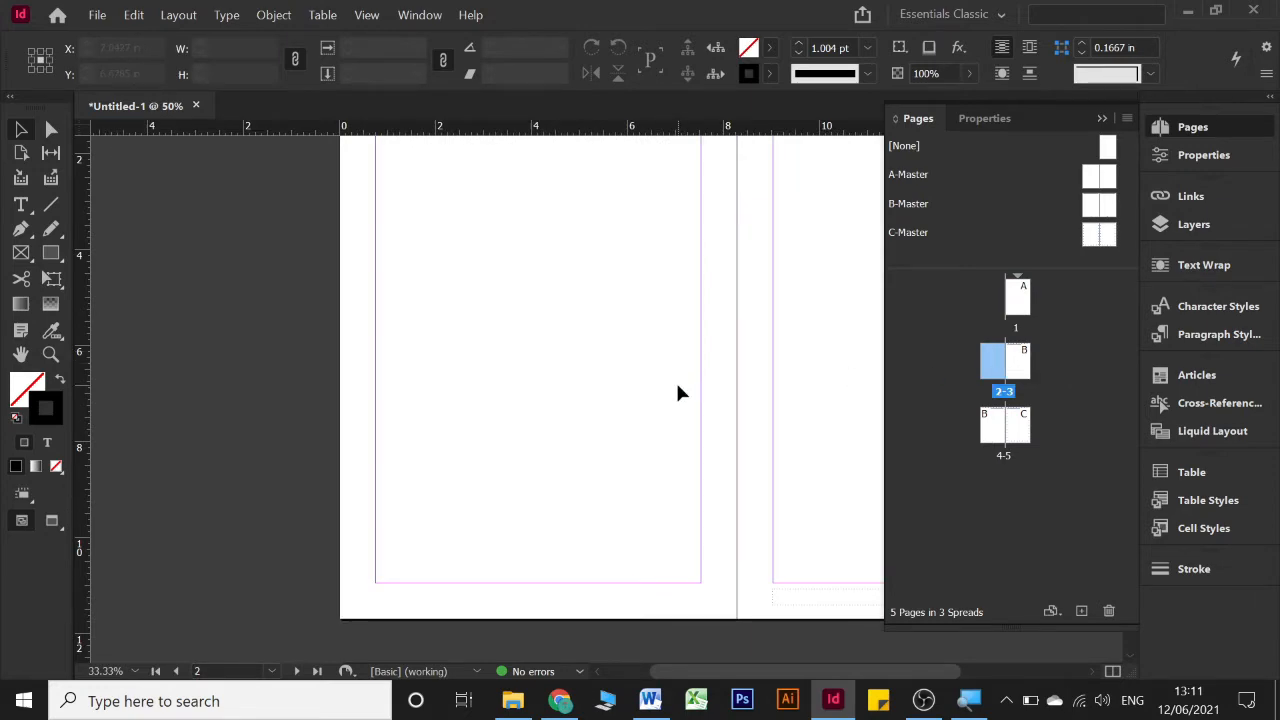
double_click(994, 369)
scroll(751, 365, "right", 1)
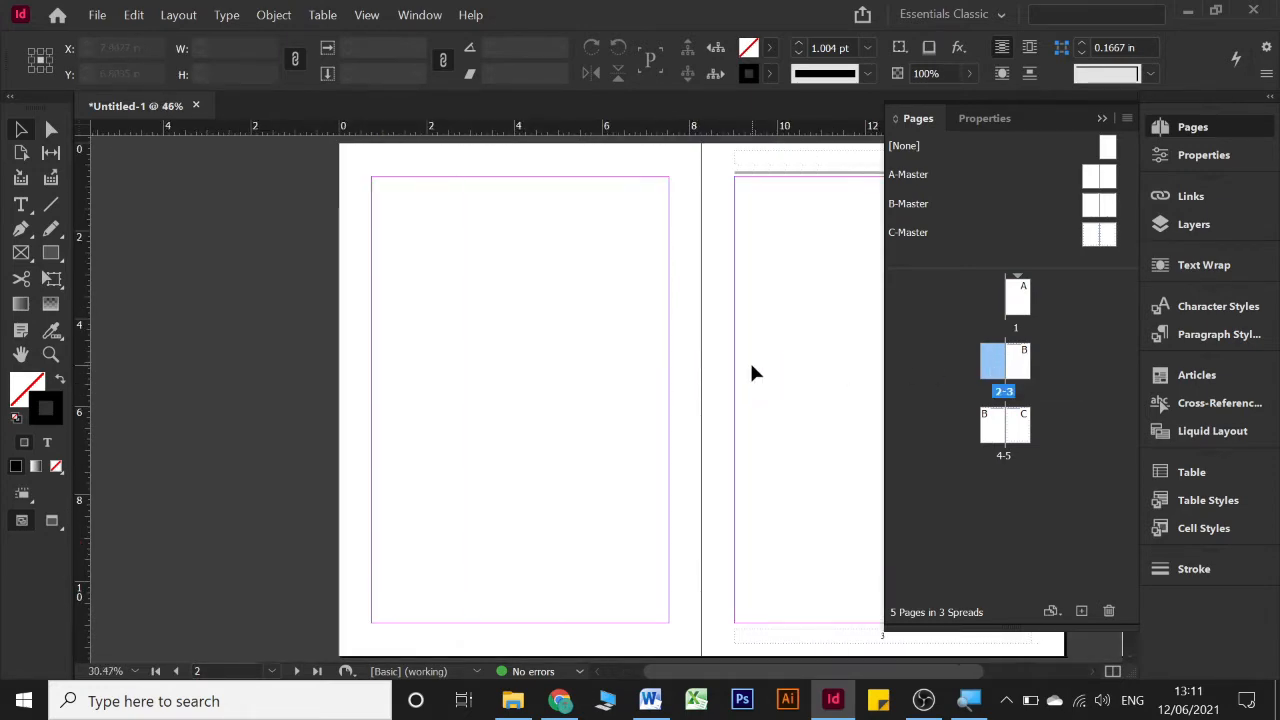
scroll(753, 373, "right", 2)
key("ctrl+equal")
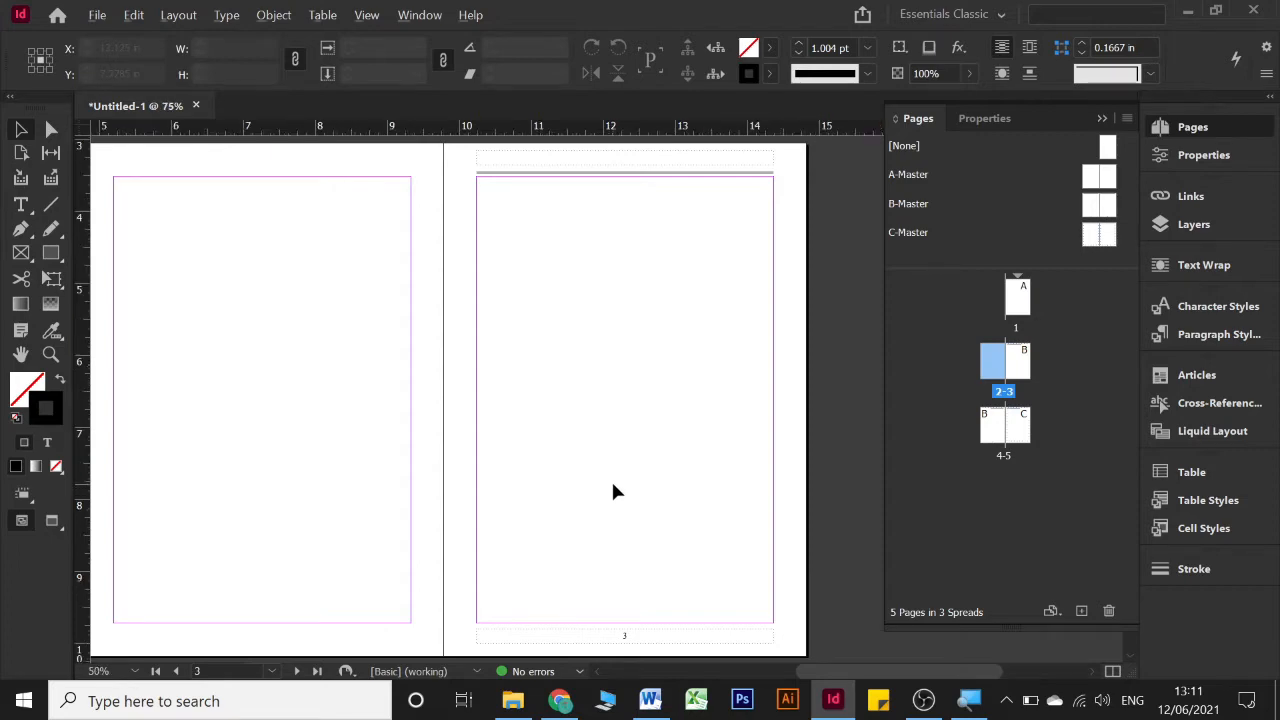
key("ctrl+equal")
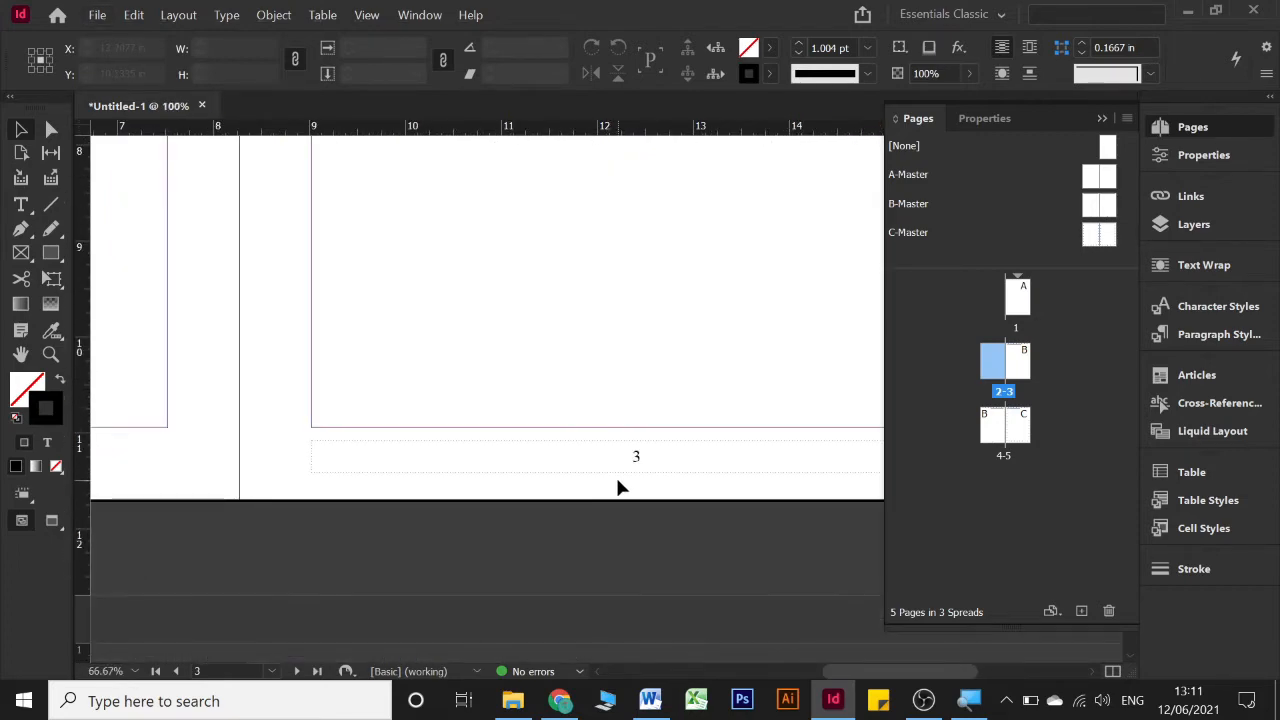
scroll(617, 486, "down", 2)
key("ctrl+equal")
double_click(1100, 205)
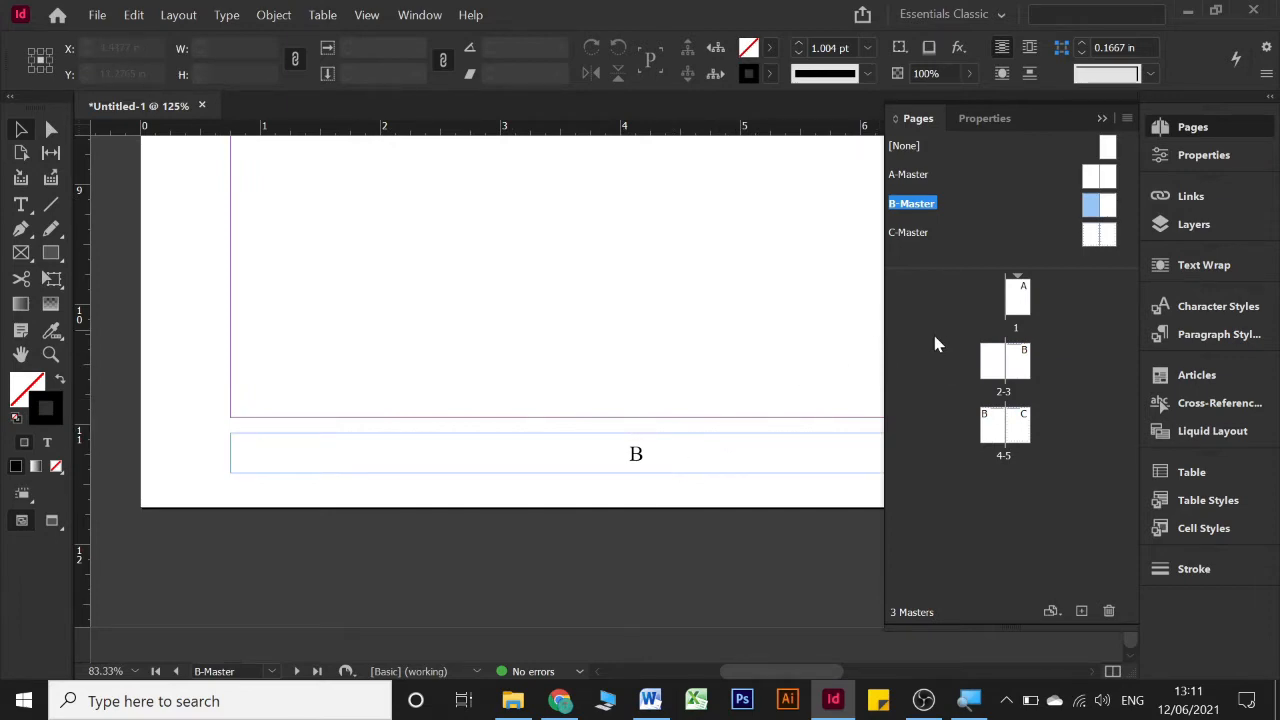
double_click(1018, 365)
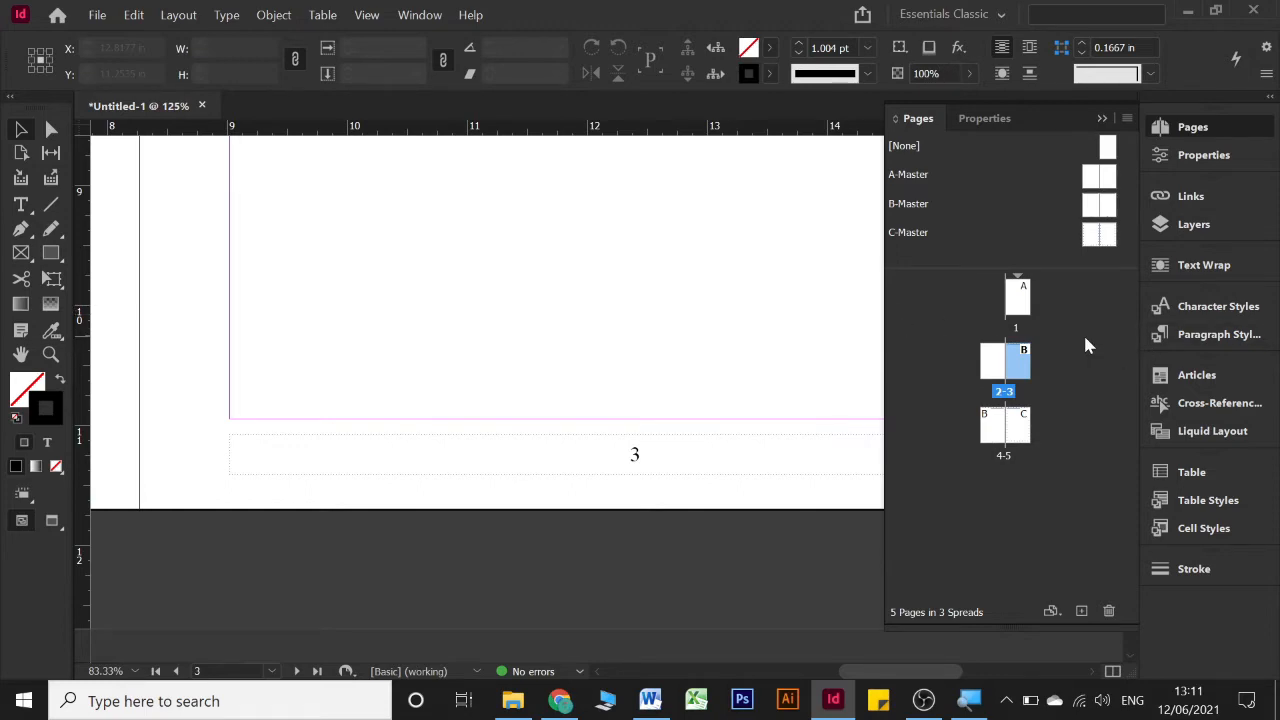
left_click(1019, 305)
left_click(978, 381)
left_click(986, 372)
- Start a new section at page 3, the right page with B-Master applied, with page numbering starting at 1
left_click(1025, 375)
left_click(1016, 362)
right_click(1023, 368)
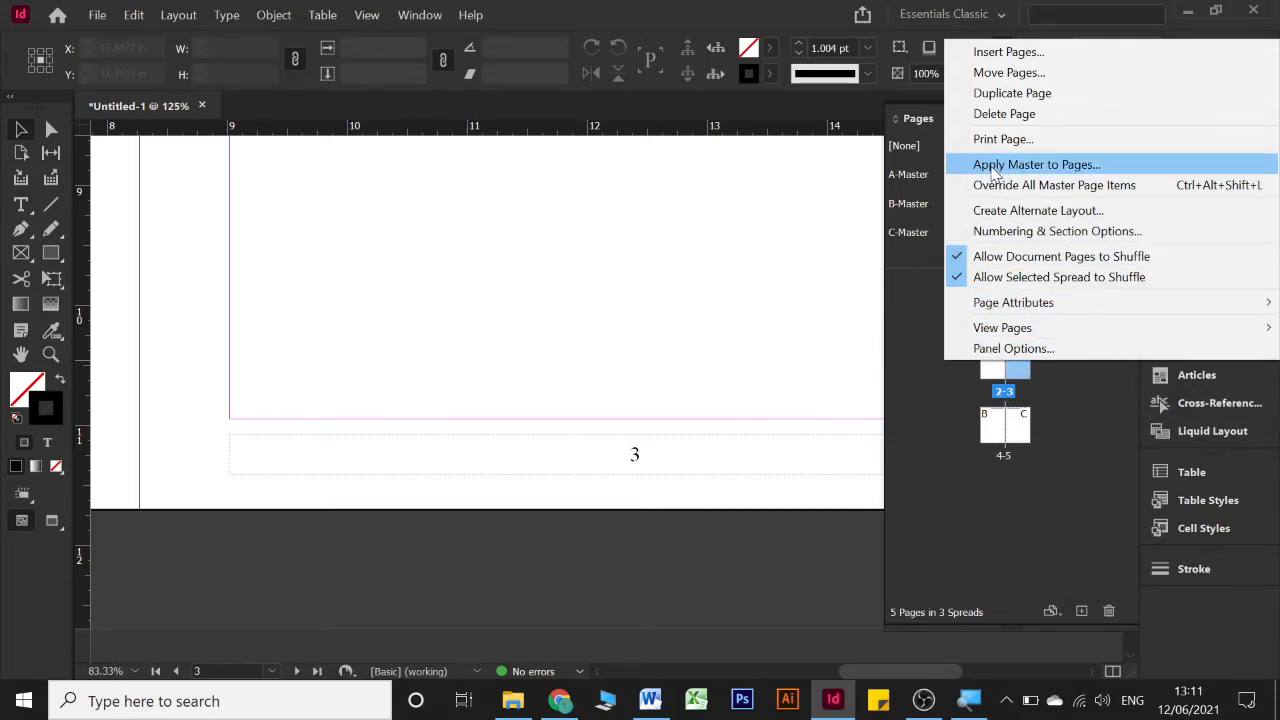
left_click(1057, 233)
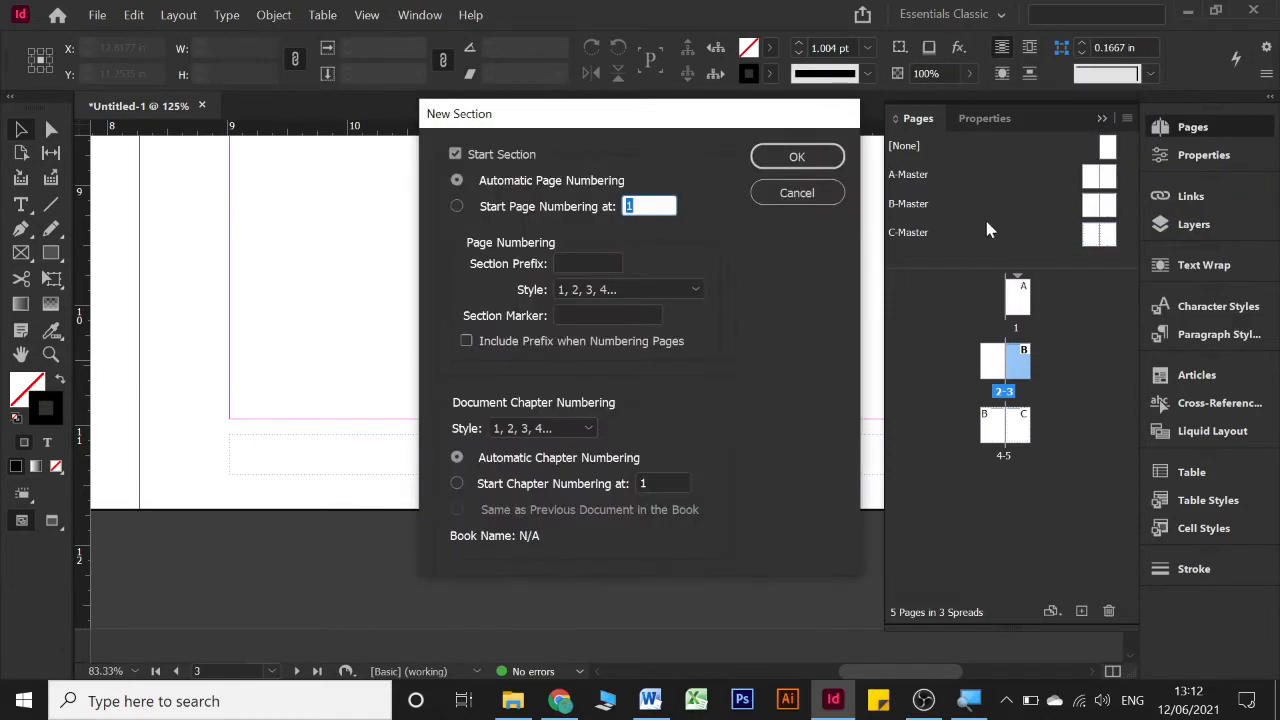
left_click(458, 206)
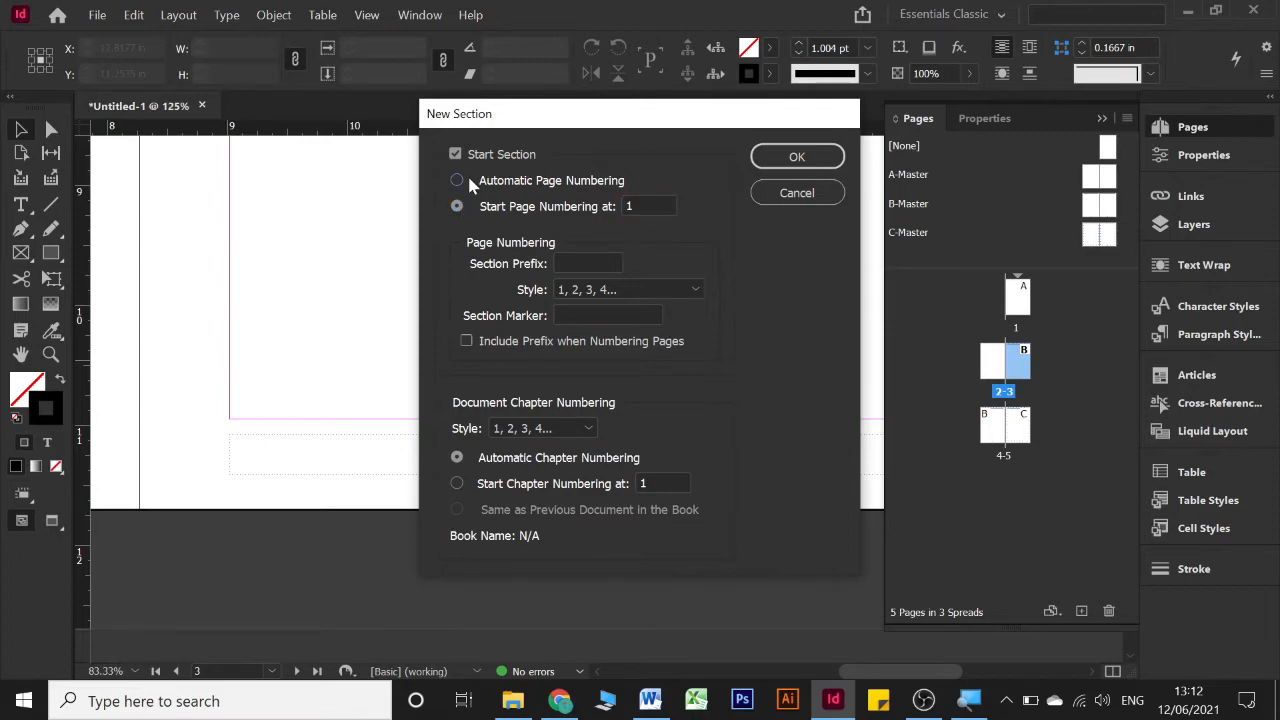
left_click(465, 179)
left_click(558, 206)
left_click(490, 212)
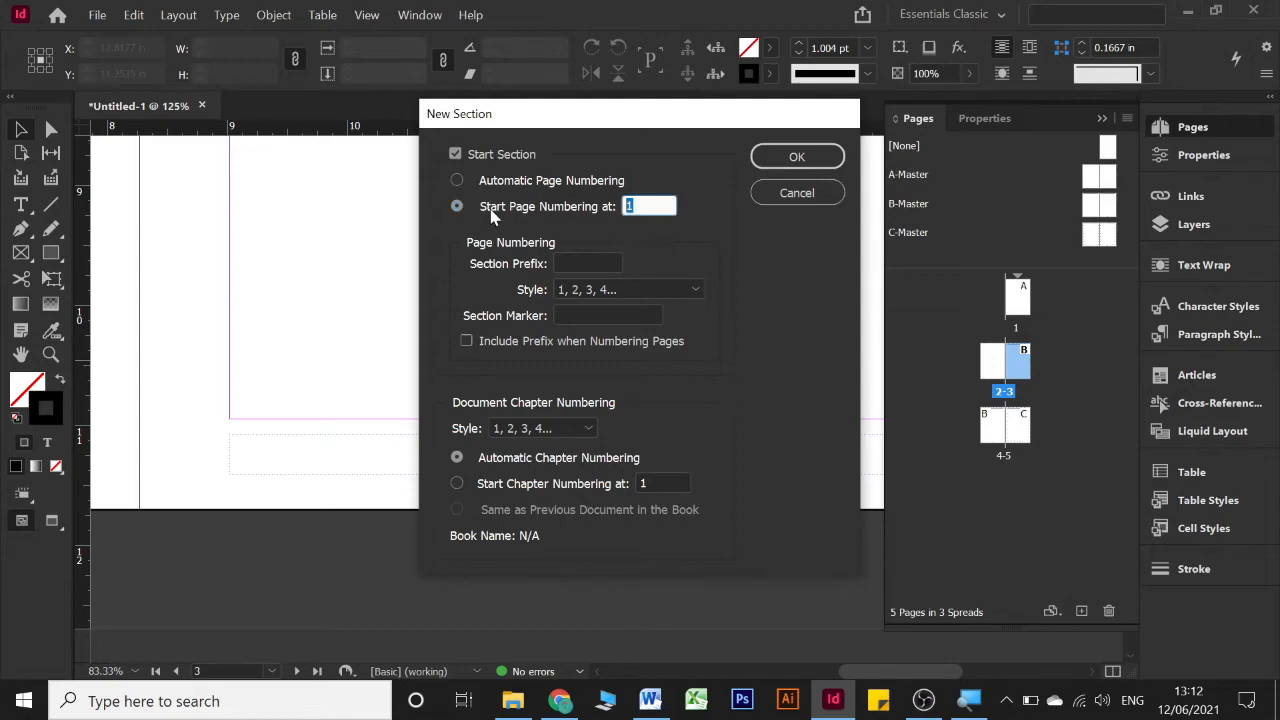
type("50")
key("BackSpace")
key("BackSpace")
type("1")
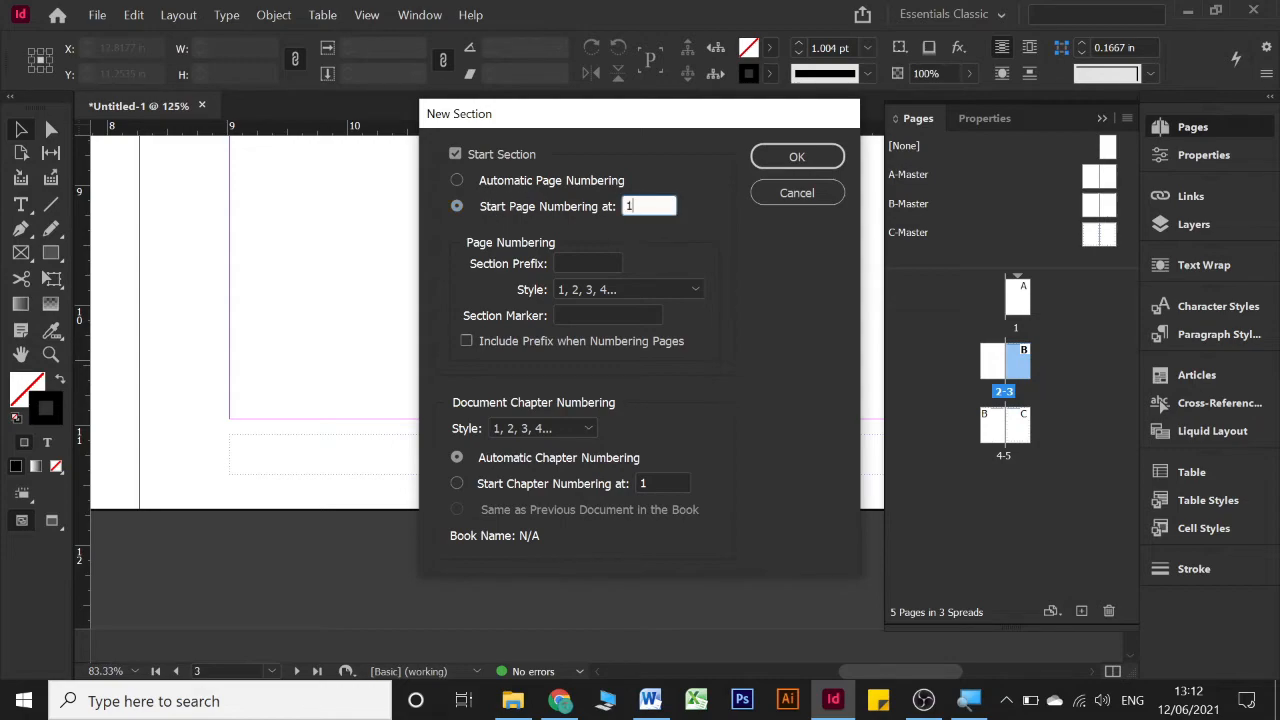
- Set the new section's page numbering style to I, II, III, IV... and apply the section settings
left_click(579, 291)
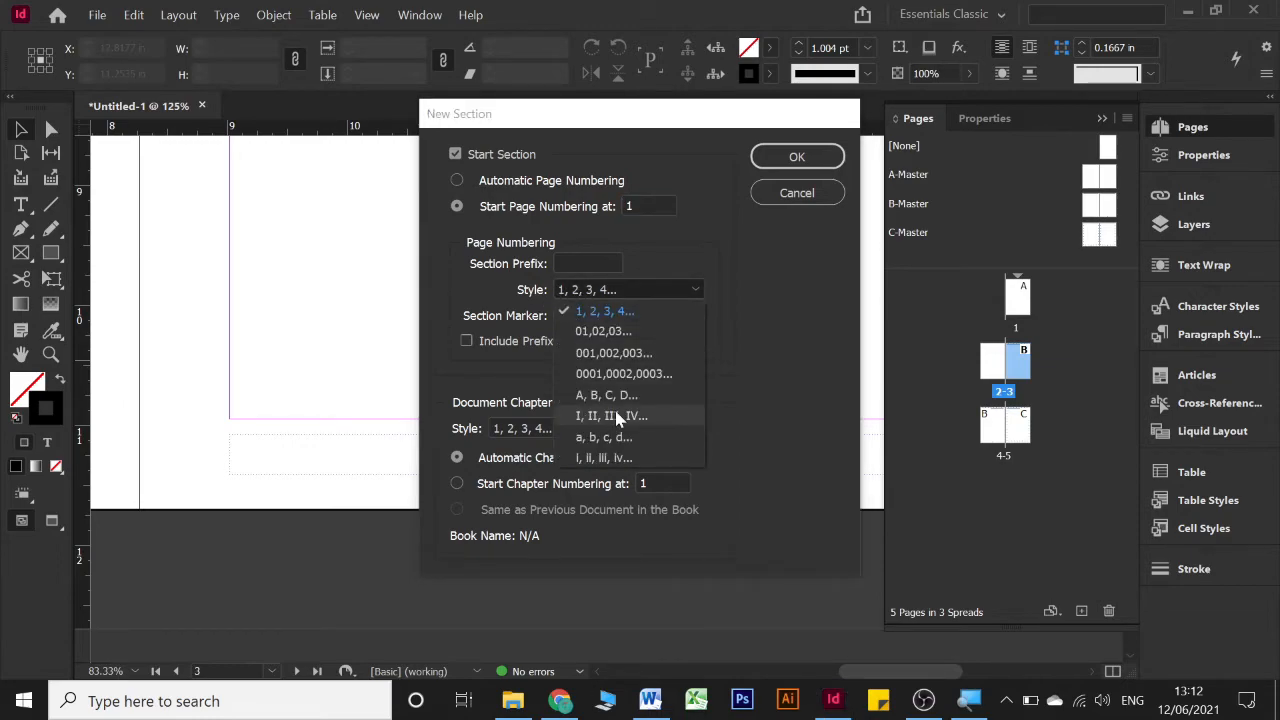
left_click(591, 418)
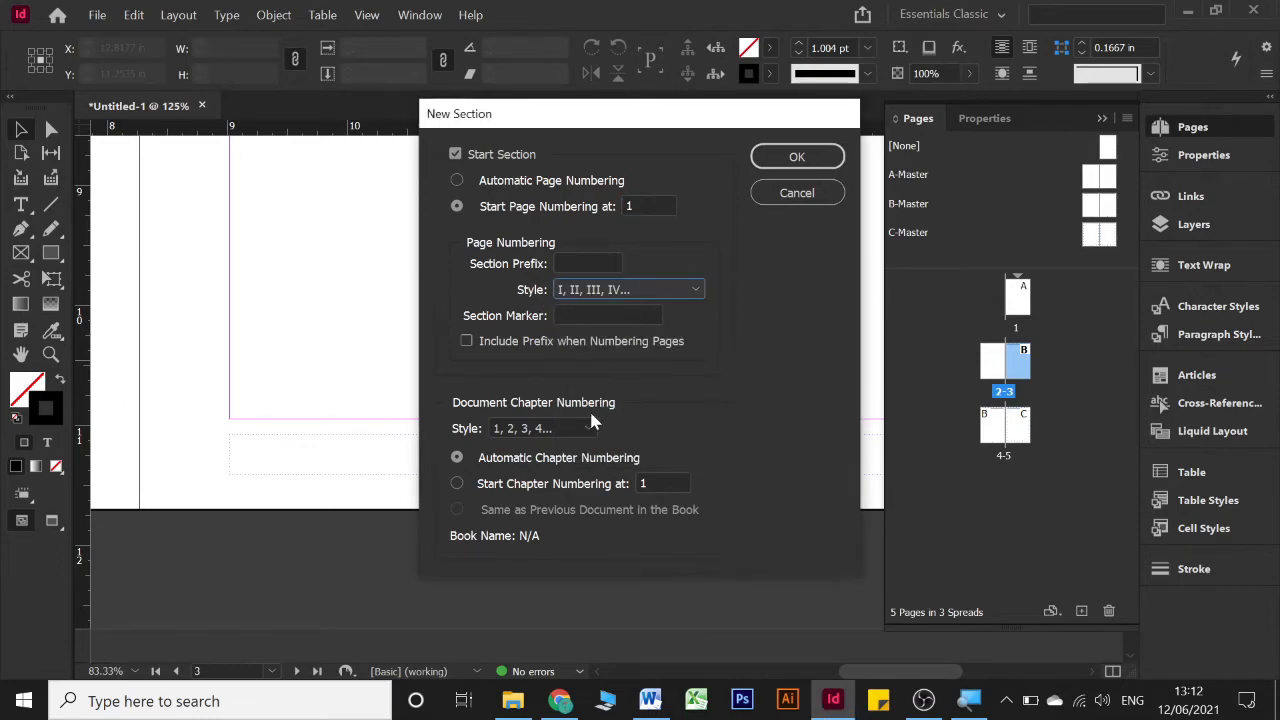
left_click(789, 159)
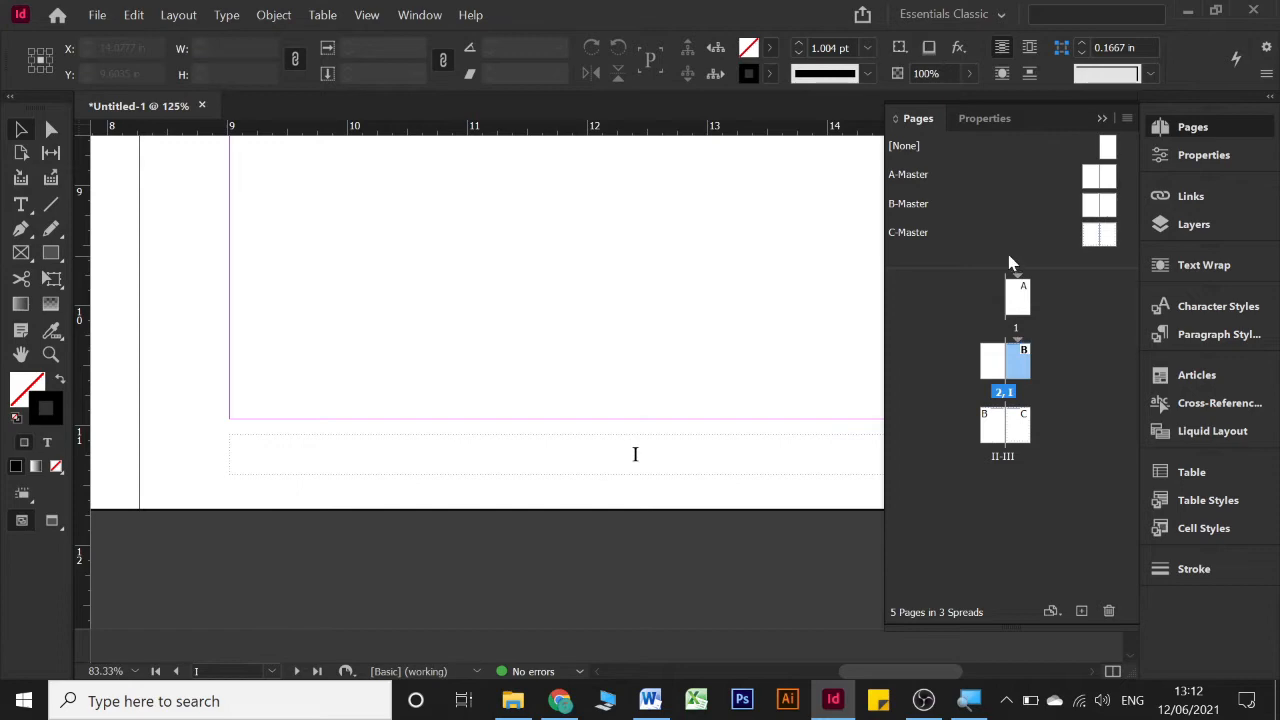
- Review how the document pages are divided and numbered, from page 1 through the Roman-numbered section to the last spread
left_click(1013, 300)
left_click(982, 365)
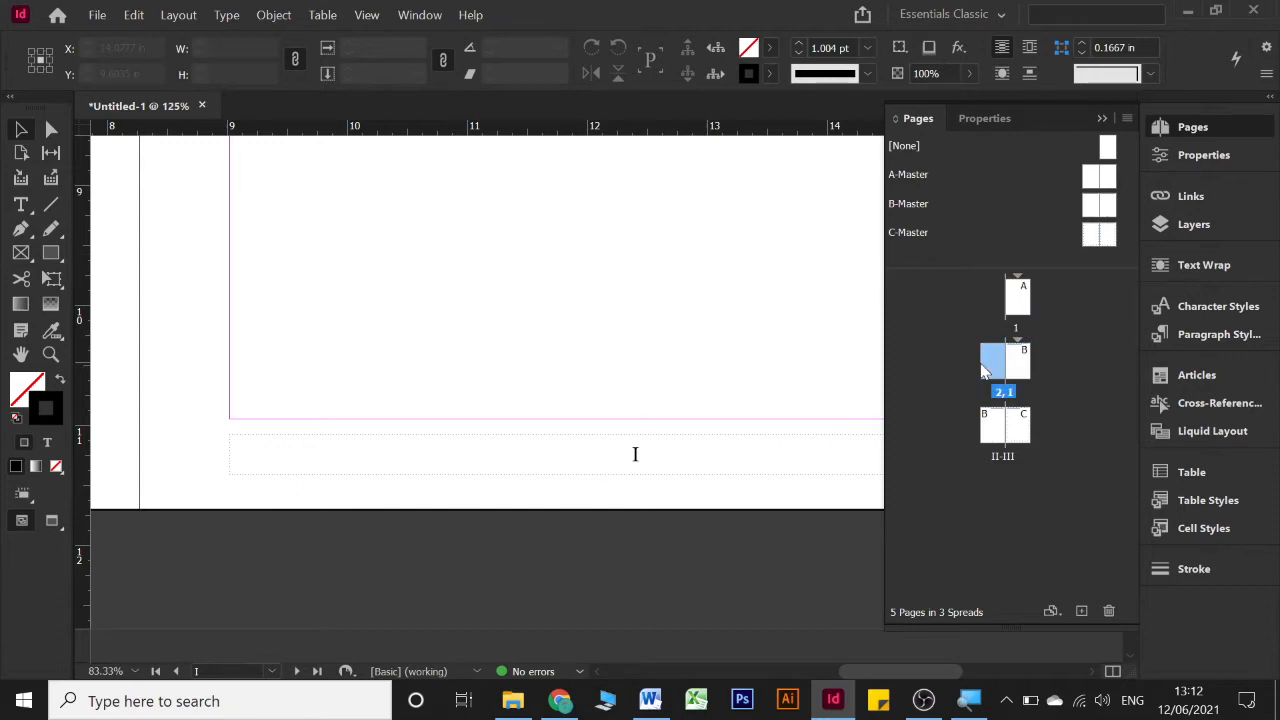
left_click(1015, 303)
left_click(993, 360)
left_click(1017, 300)
left_click(993, 360)
left_click(1020, 295)
left_click(993, 360)
left_click(1018, 362)
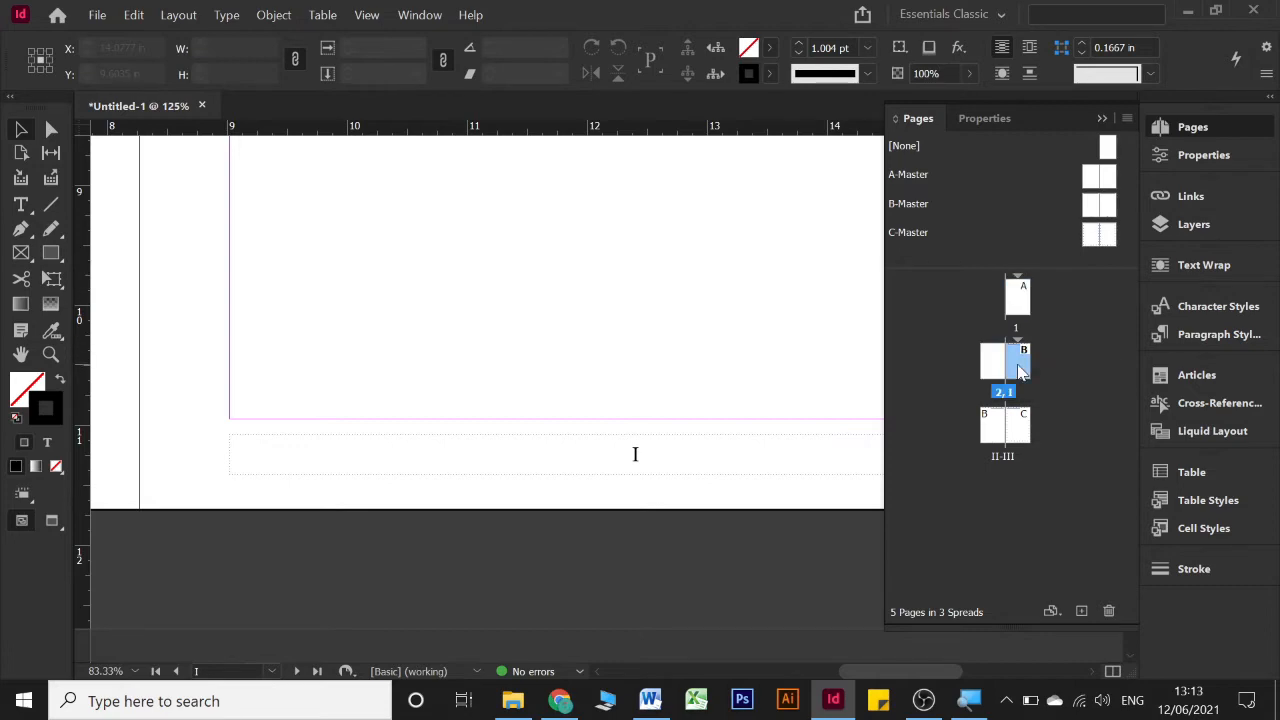
left_click(994, 425)
left_click(1018, 428)
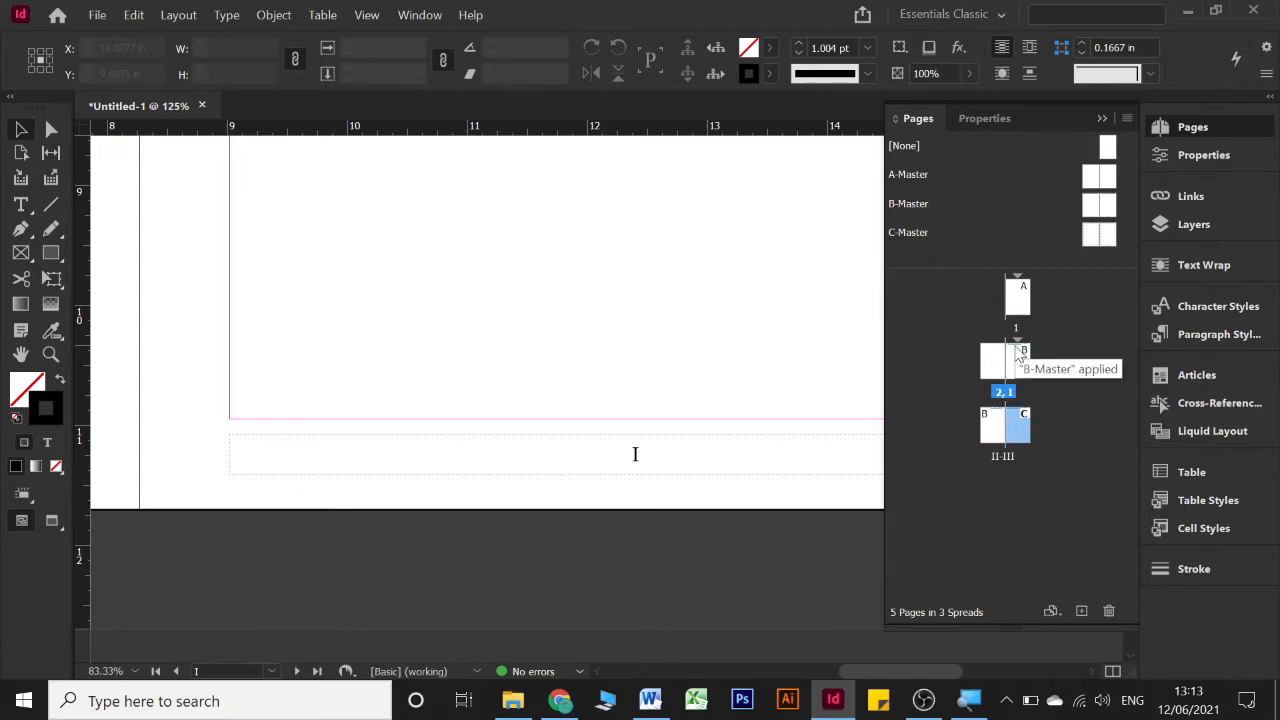
left_click(1018, 360)
left_click(995, 415)
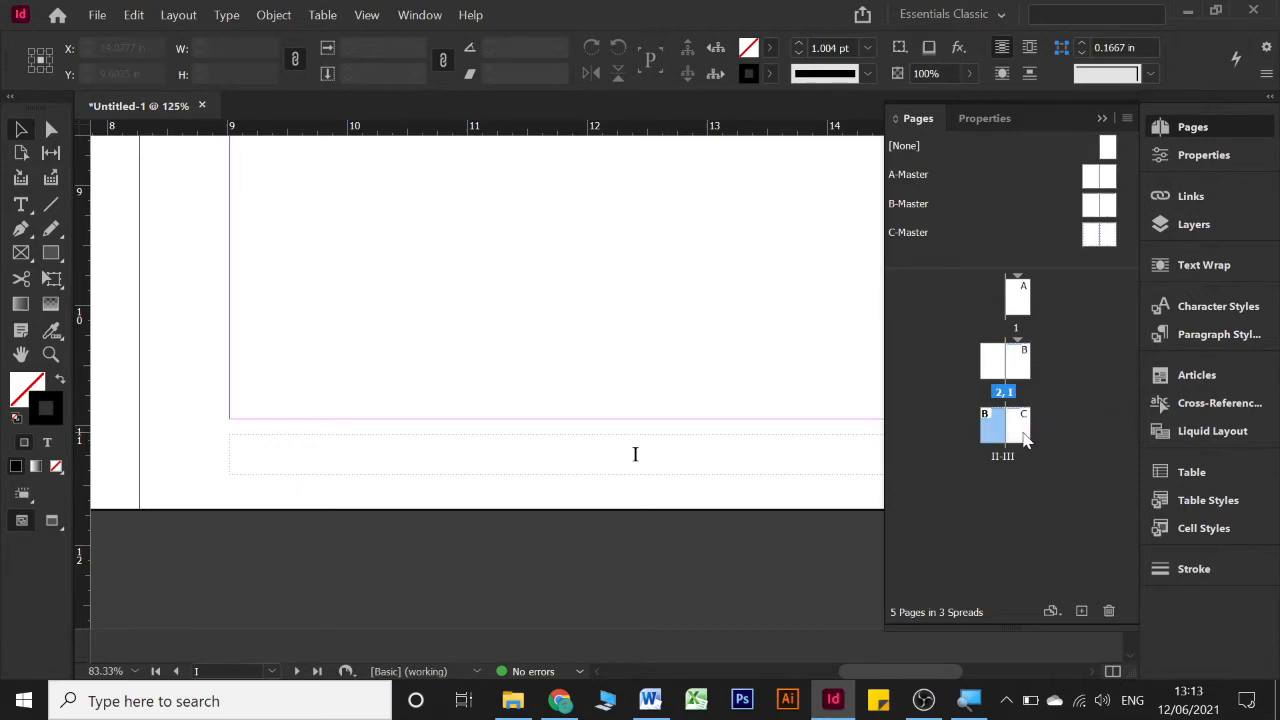
left_click(1022, 432)
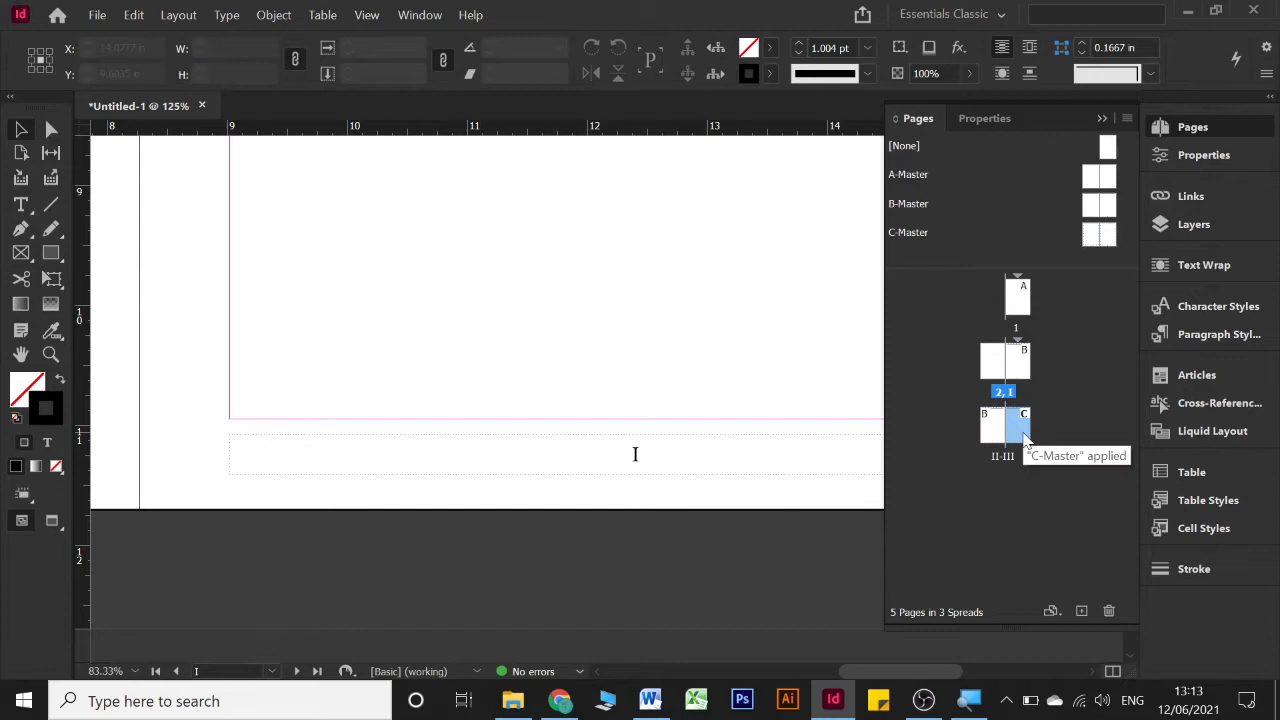
left_click(1018, 366)
left_click(1003, 423)
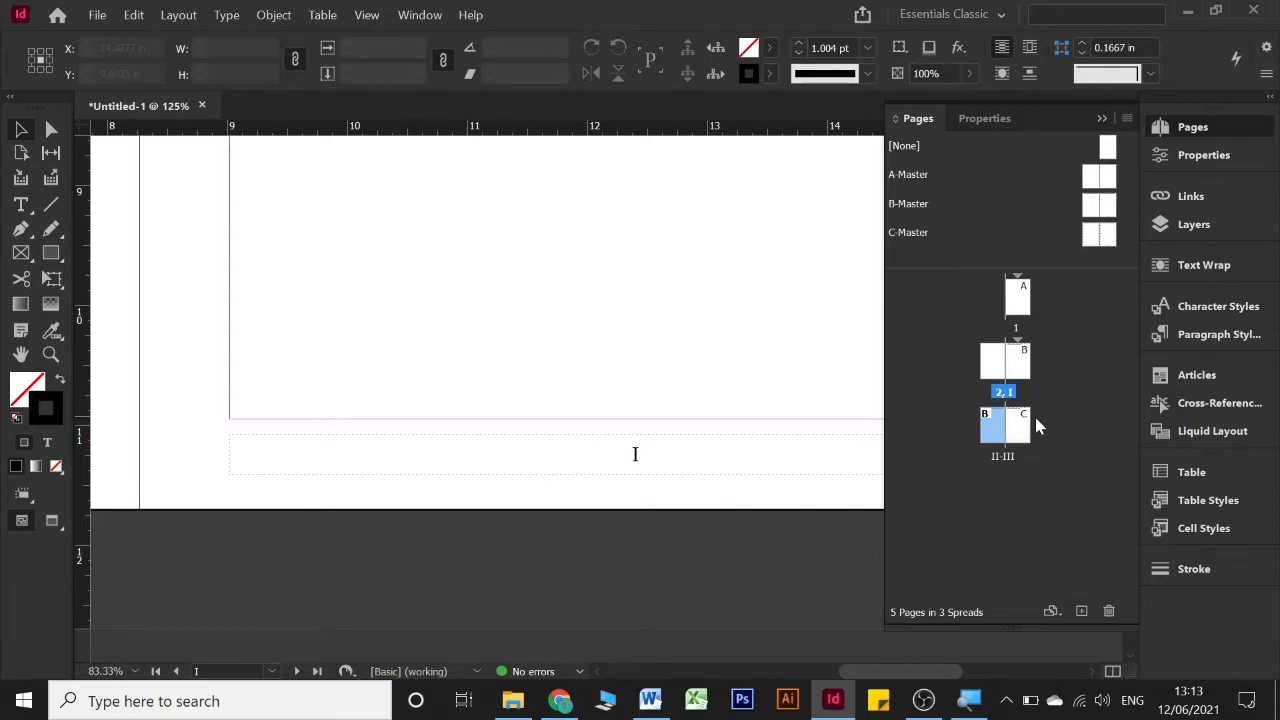
- Start a new section at the last page, which uses C-Master, numbering from 1 in the 1, 2, 3, 4... style and accepting duplicate numbers
left_click(1024, 430)
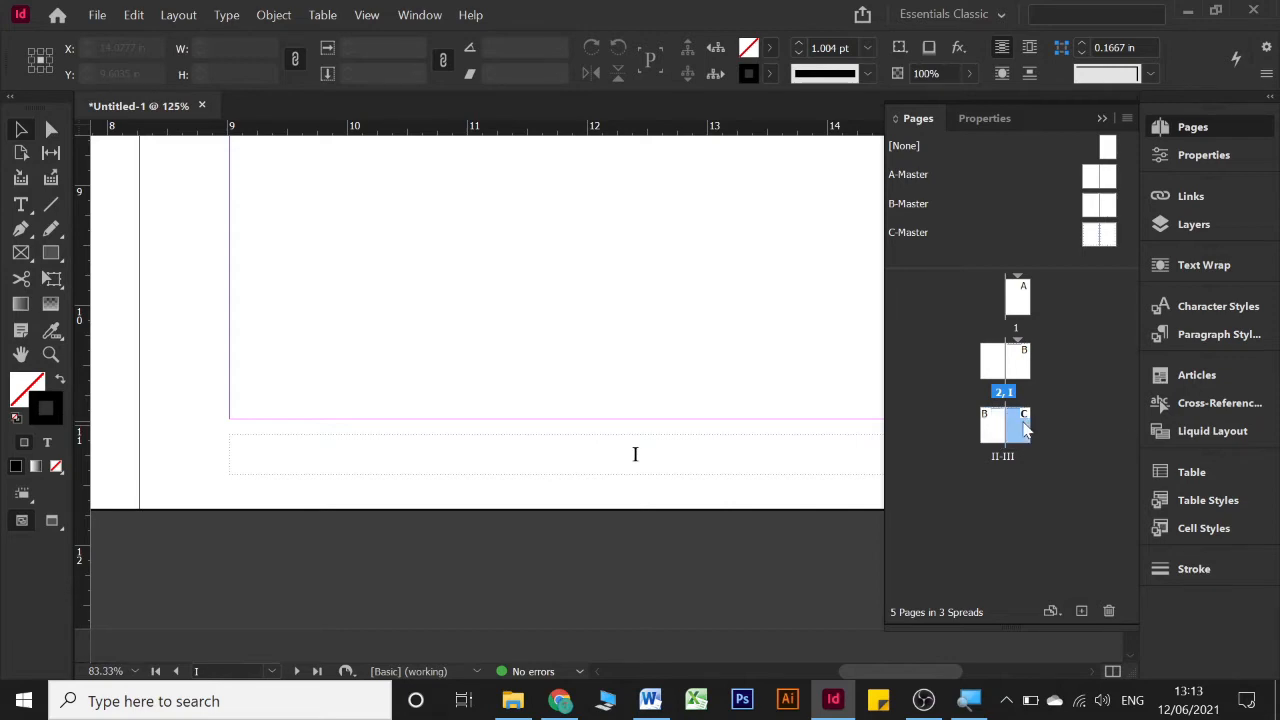
right_click(1024, 430)
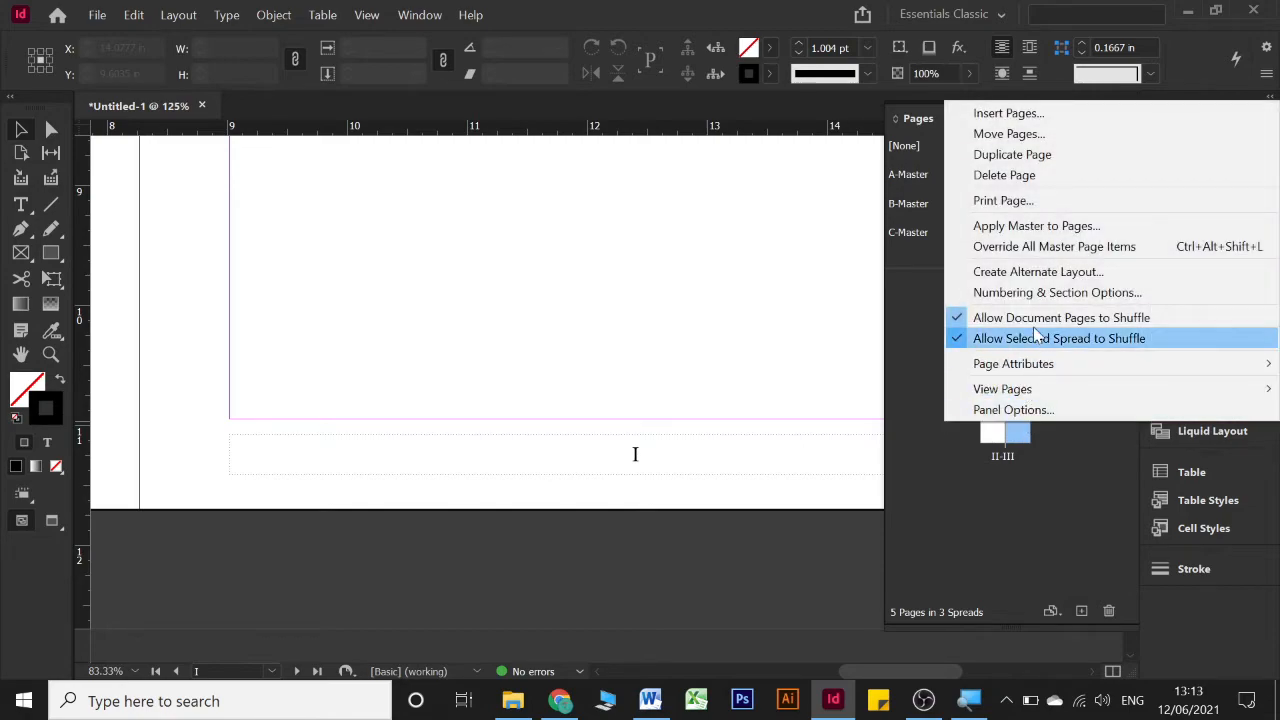
left_click(1047, 294)
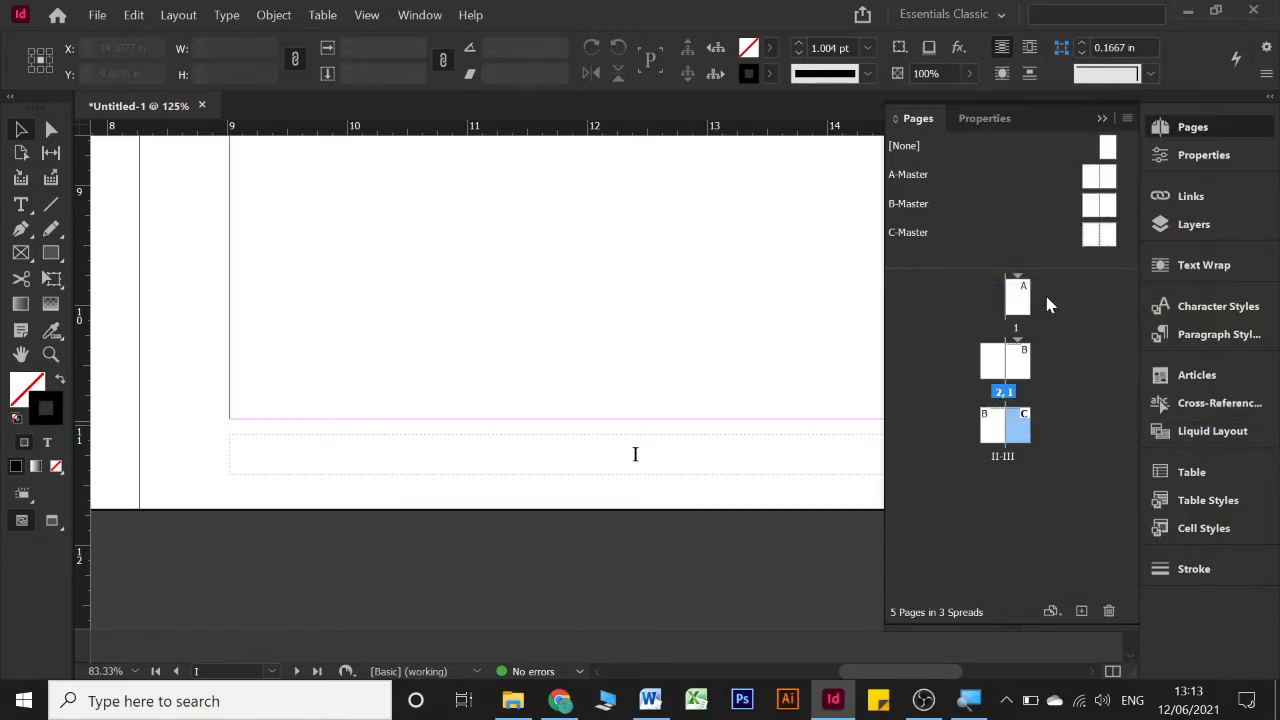
left_click(457, 206)
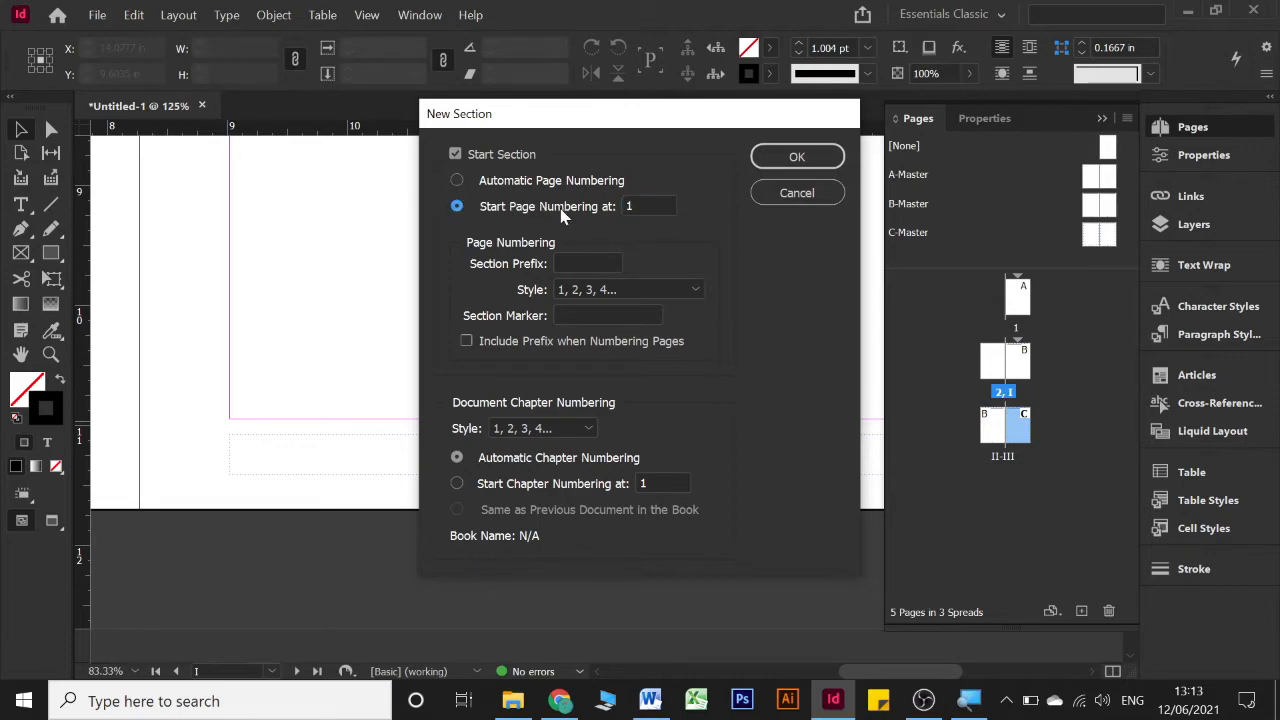
left_click(593, 286)
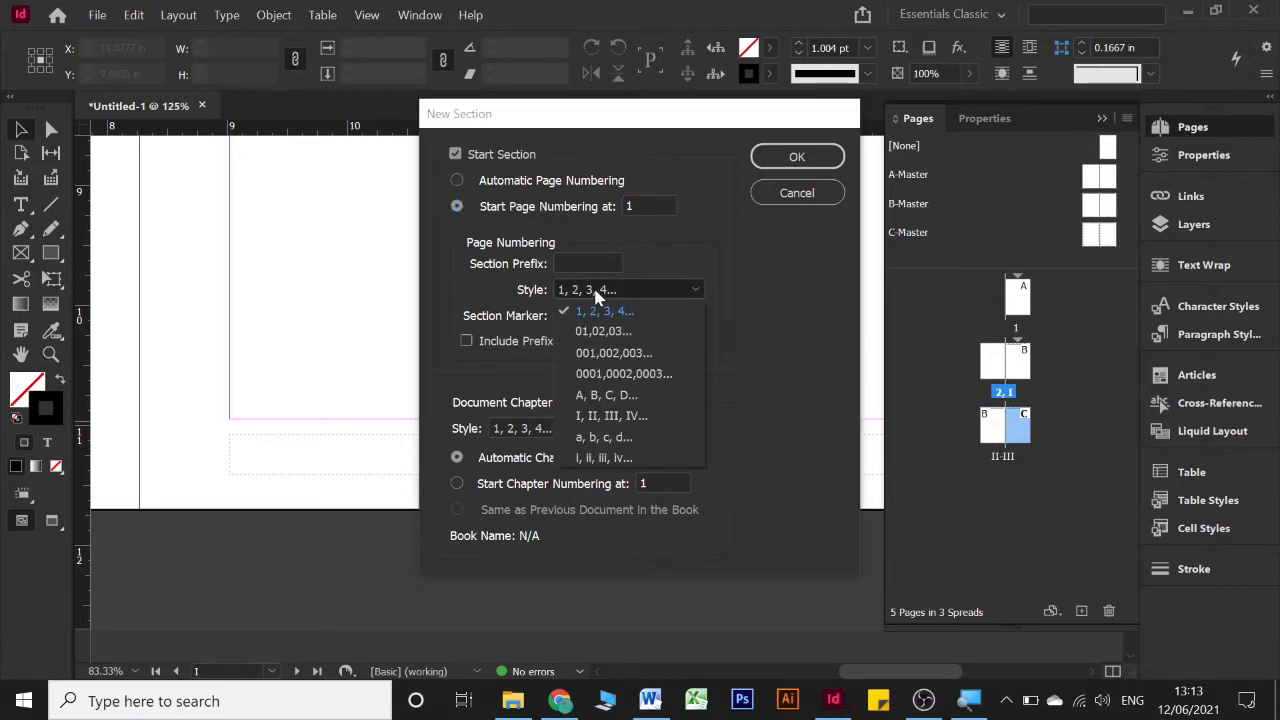
left_click(593, 303)
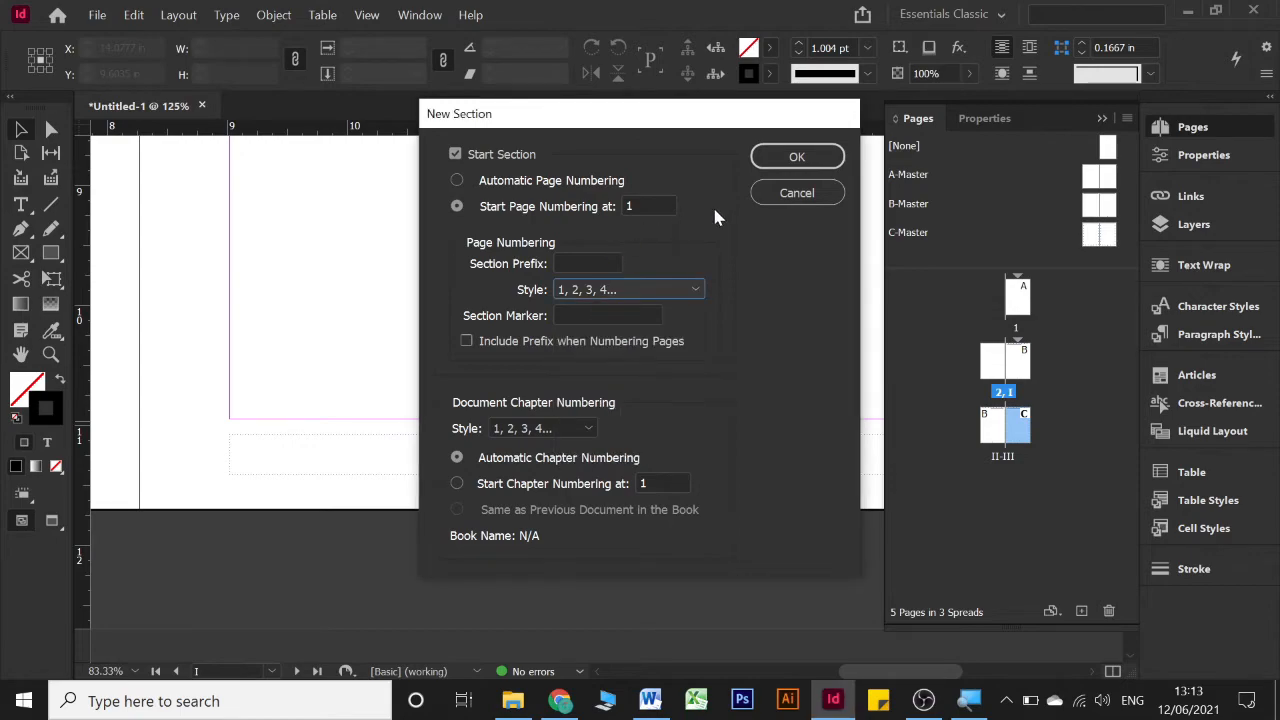
left_click(779, 167)
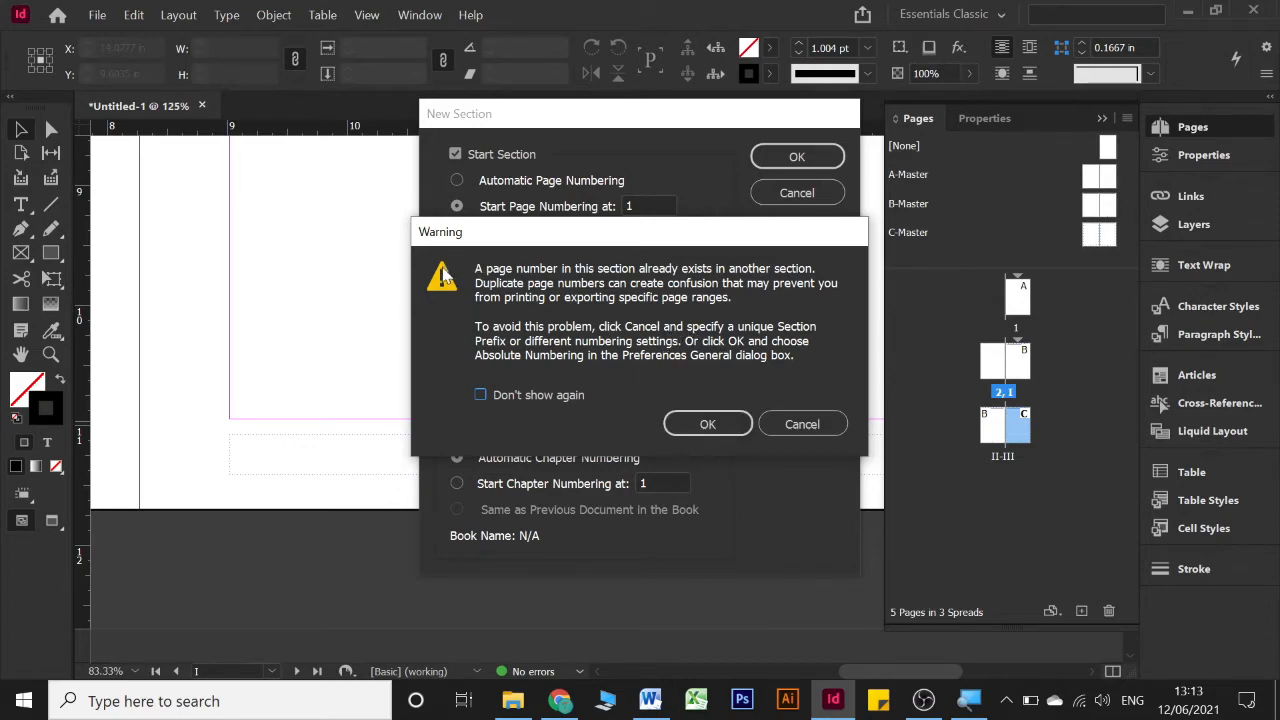
left_click(693, 428)
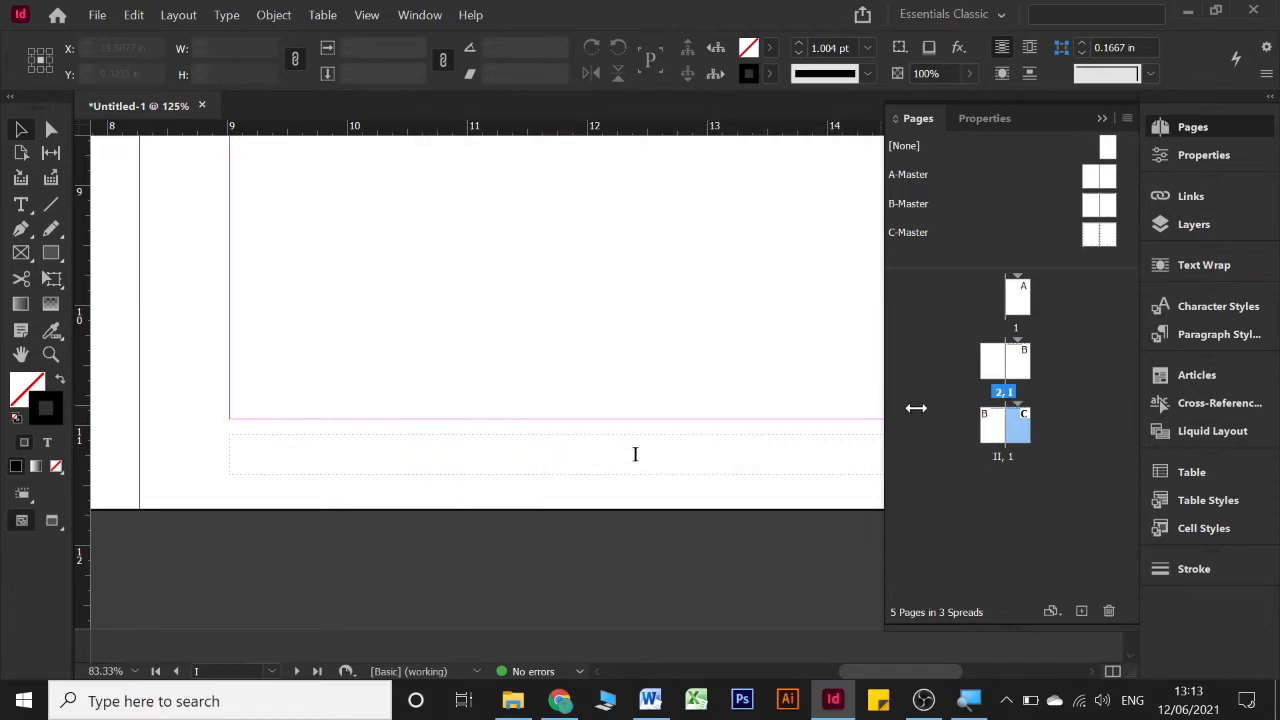
left_click(1020, 376)
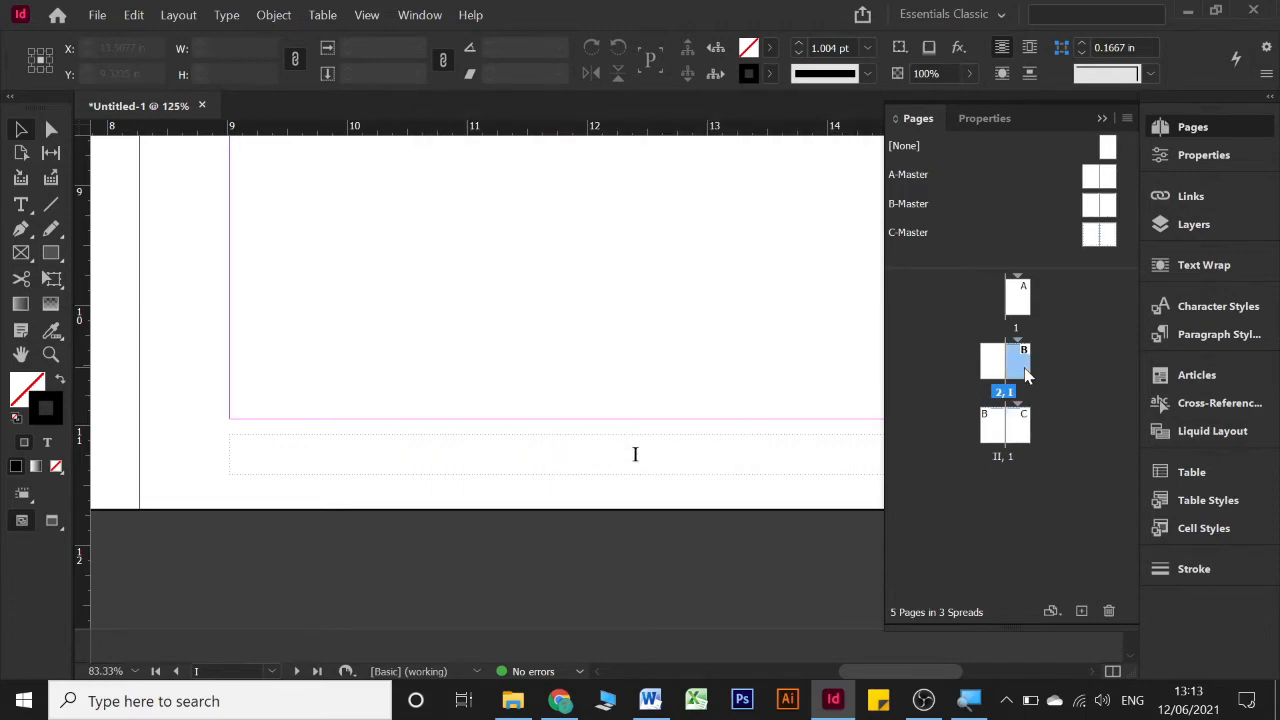
- Check the footer page numbers on the Roman-numbered B-Master pages and on the last page, which uses C-Master
left_click(996, 422)
left_click(1020, 425)
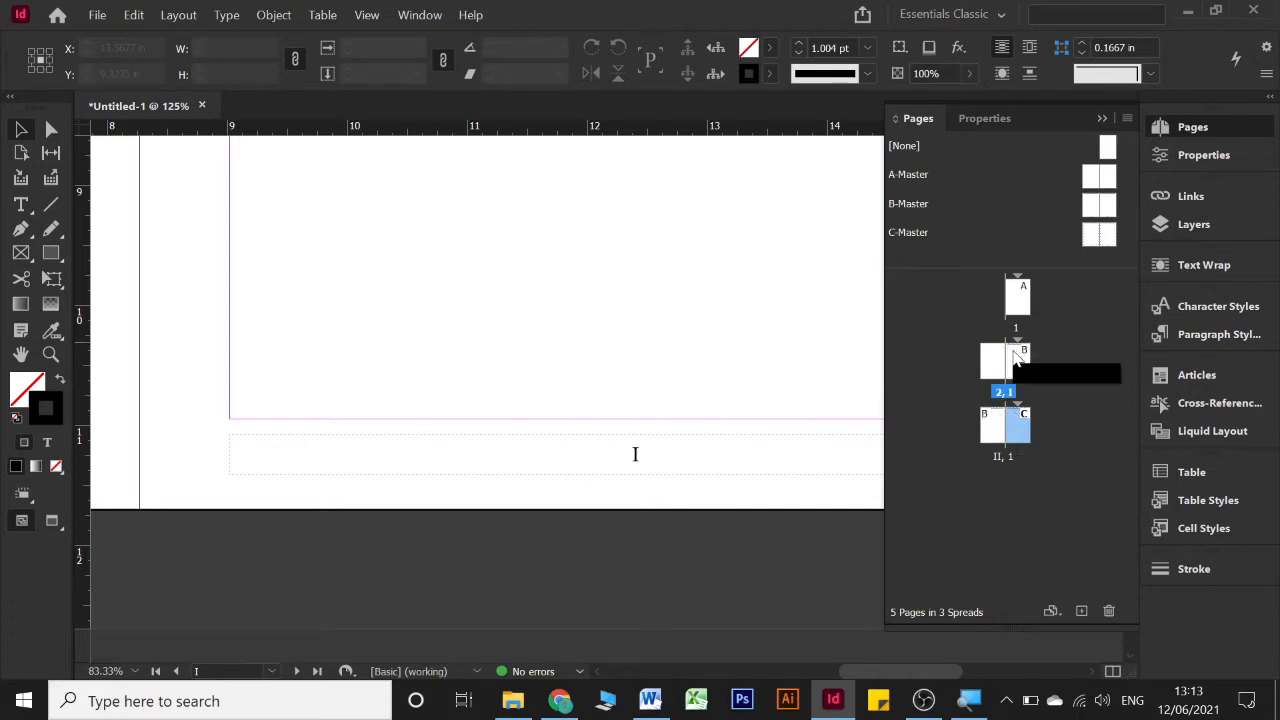
left_click(1012, 358)
left_click(999, 428)
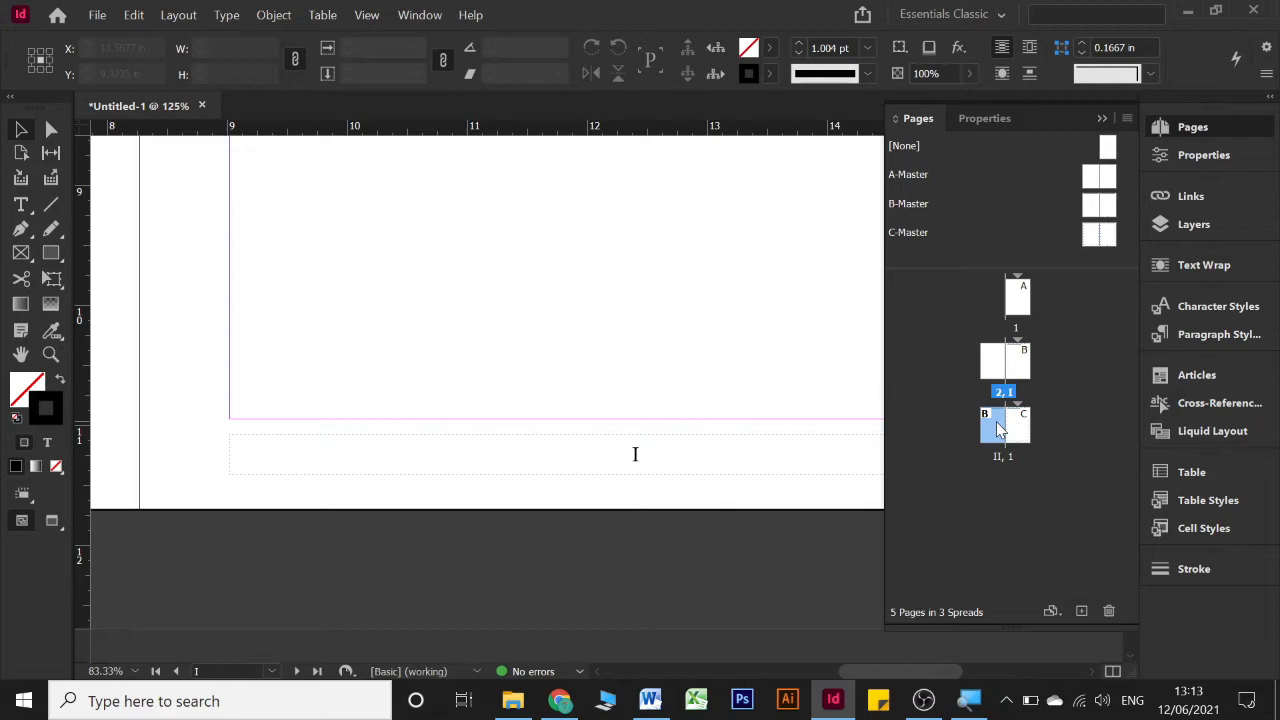
left_click(1018, 425)
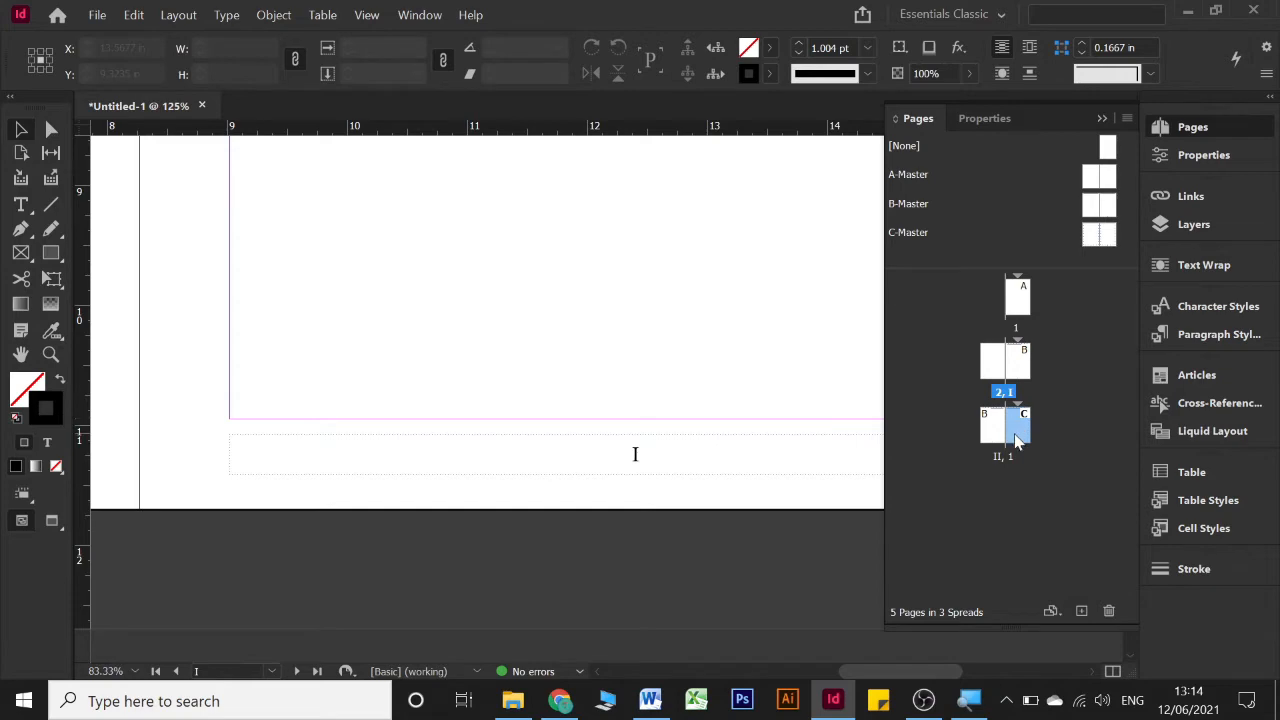
double_click(1020, 363)
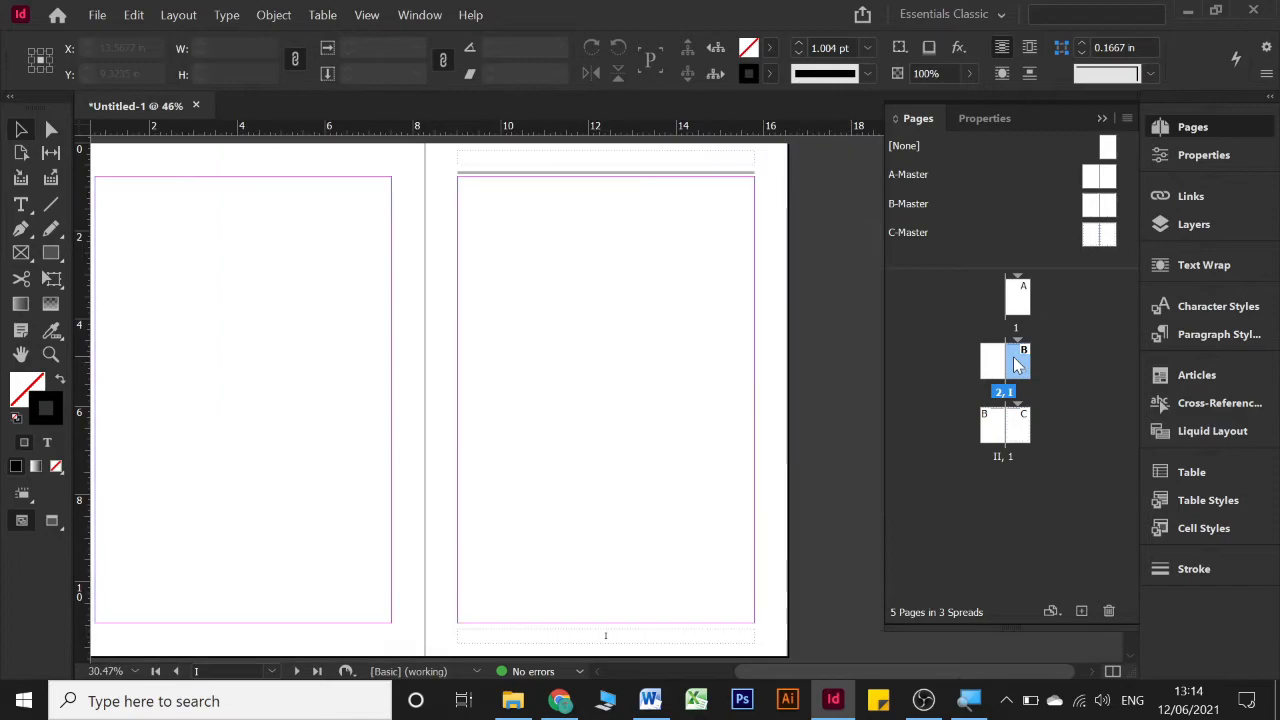
double_click(995, 428)
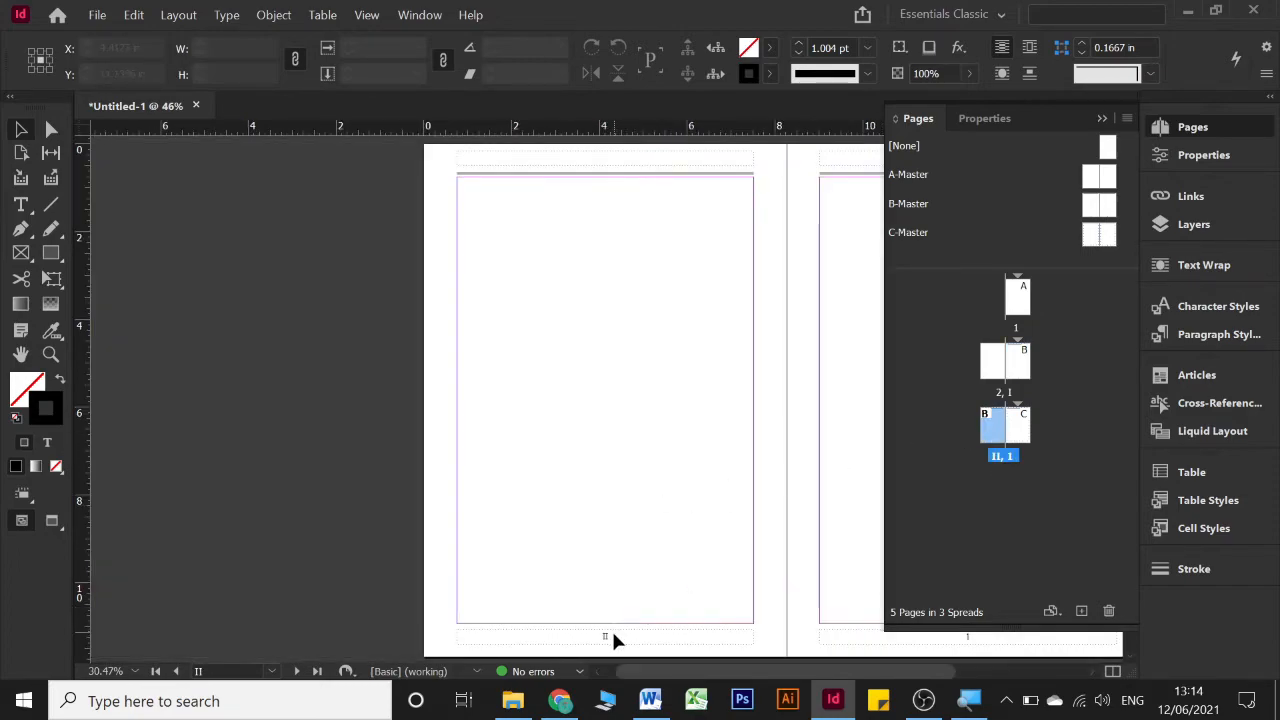
scroll(614, 634, "down", 2)
scroll(706, 580, "right", 4)
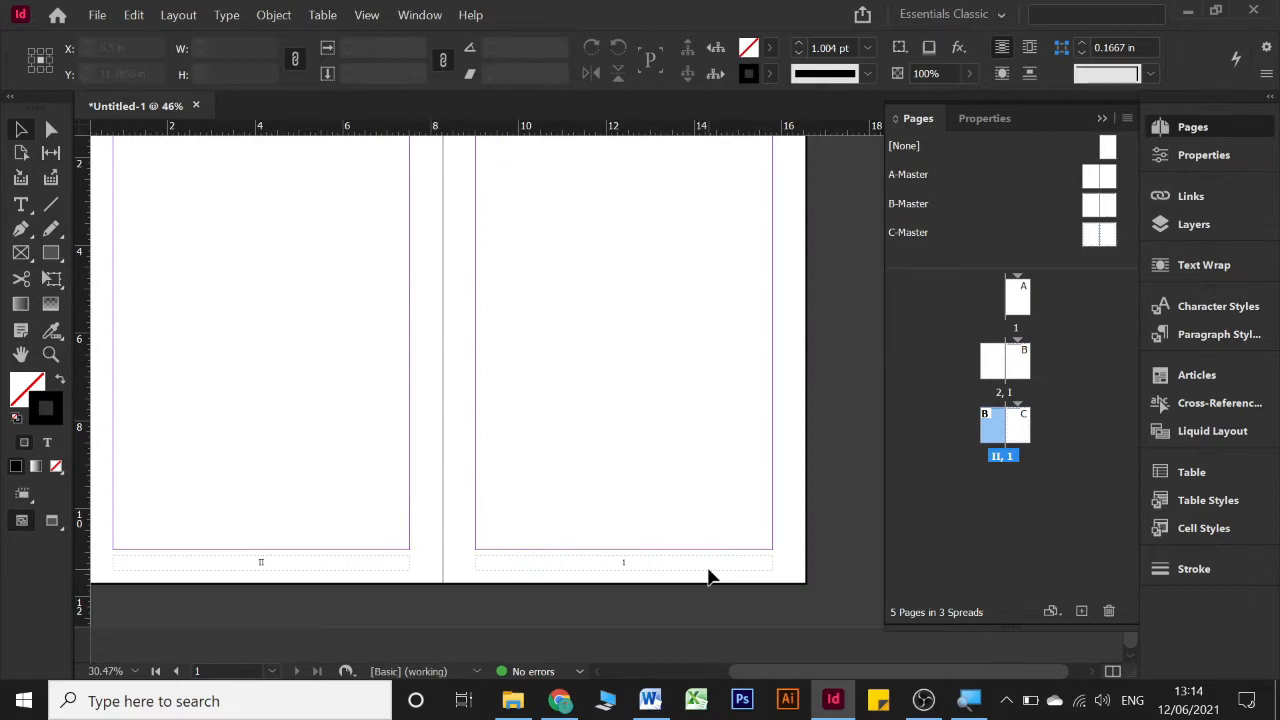
scroll(706, 574, "up", 2)
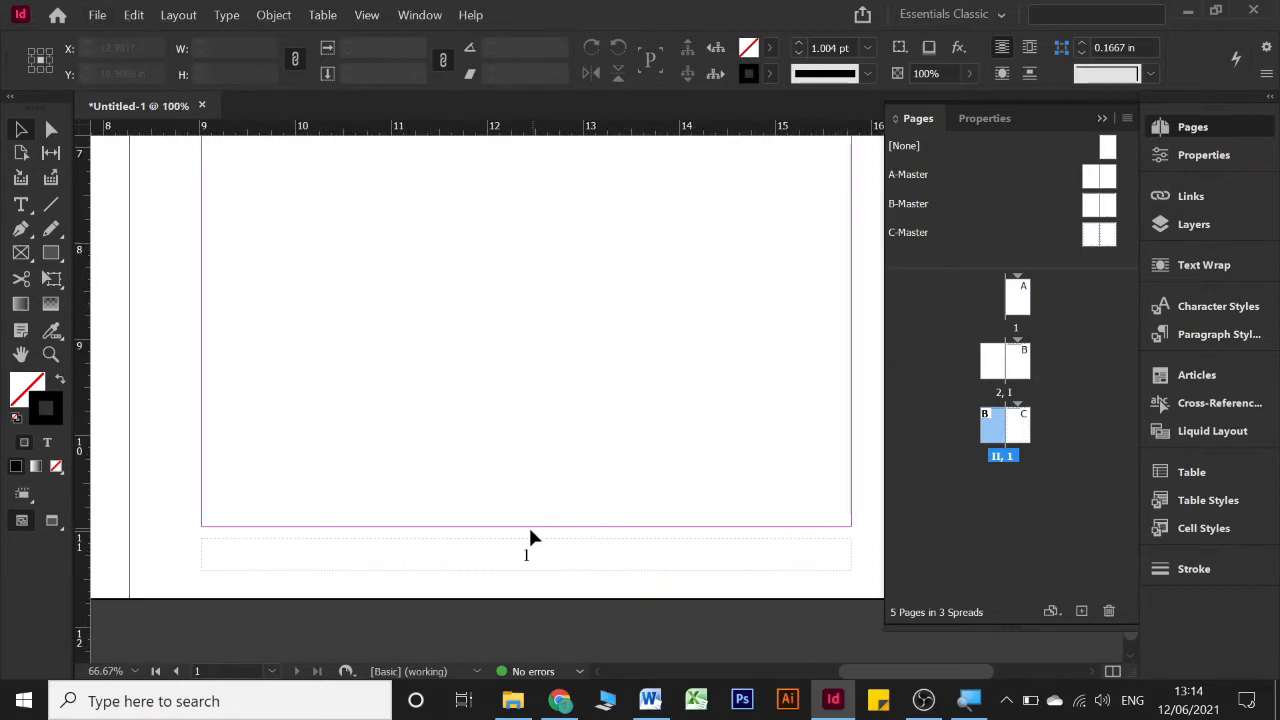
left_click_drag(477, 532, 596, 643)
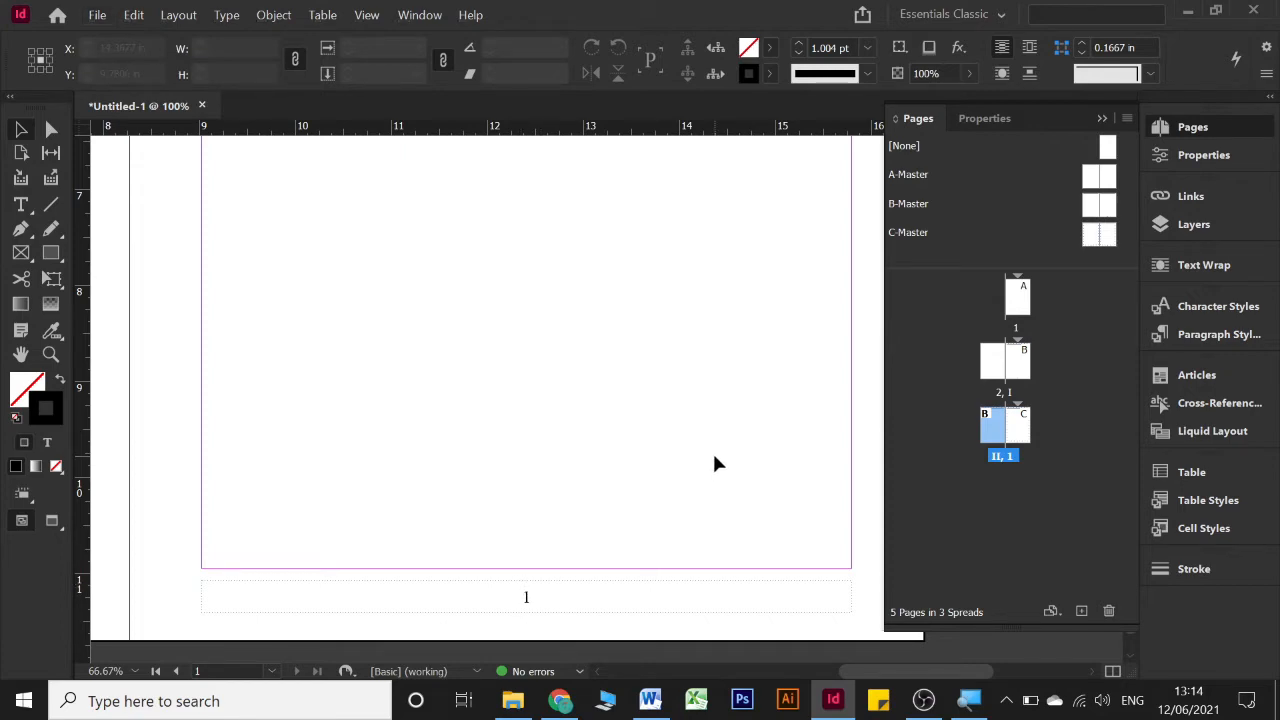
double_click(1018, 428)
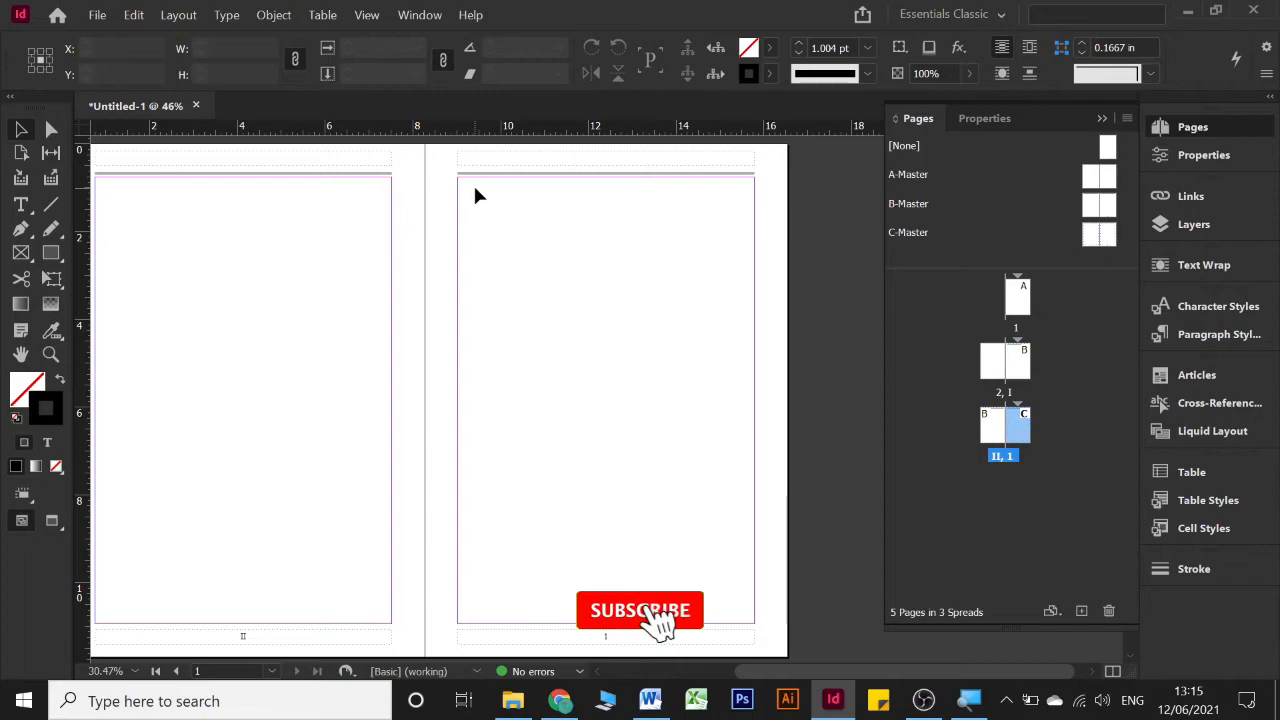
- Switch to Word, enter a few sample letters directly in the blank document, erase them and return to InDesign
left_click(652, 703)
type("sdafsj")
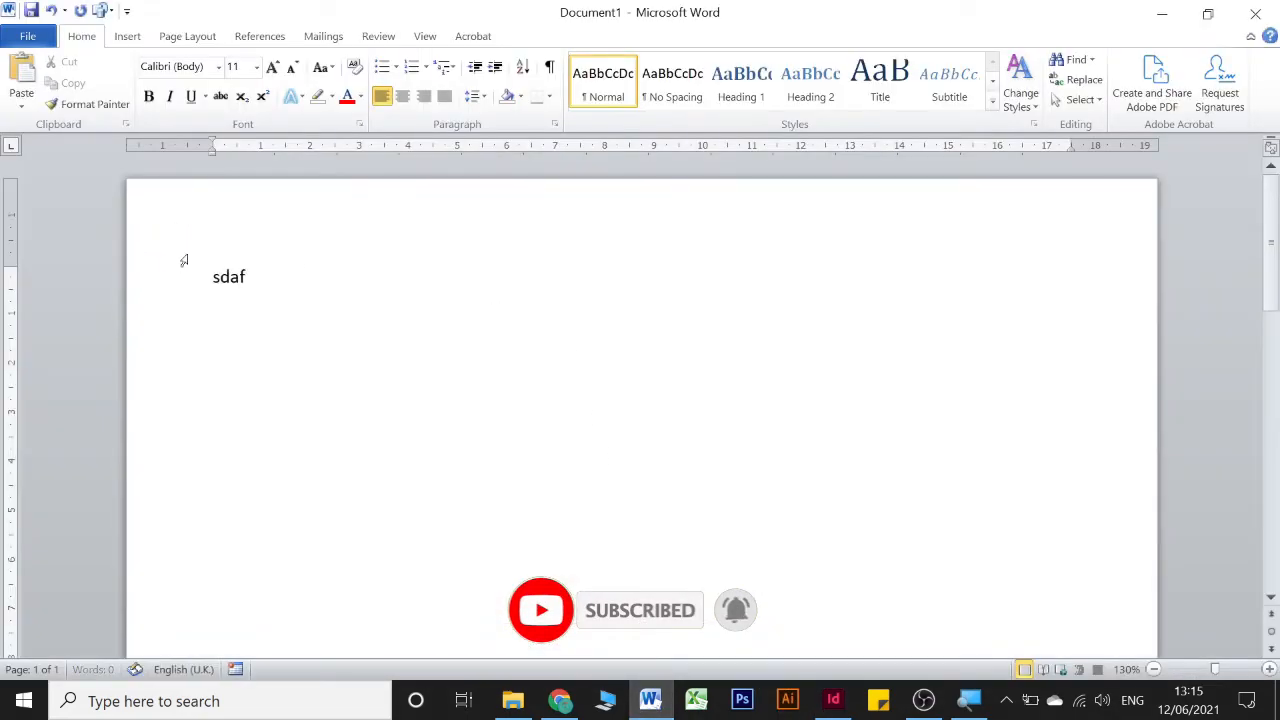
key("BackSpace")
key("BackSpace")
key("BackSpace")
key("BackSpace")
key("BackSpace")
key("BackSpace")
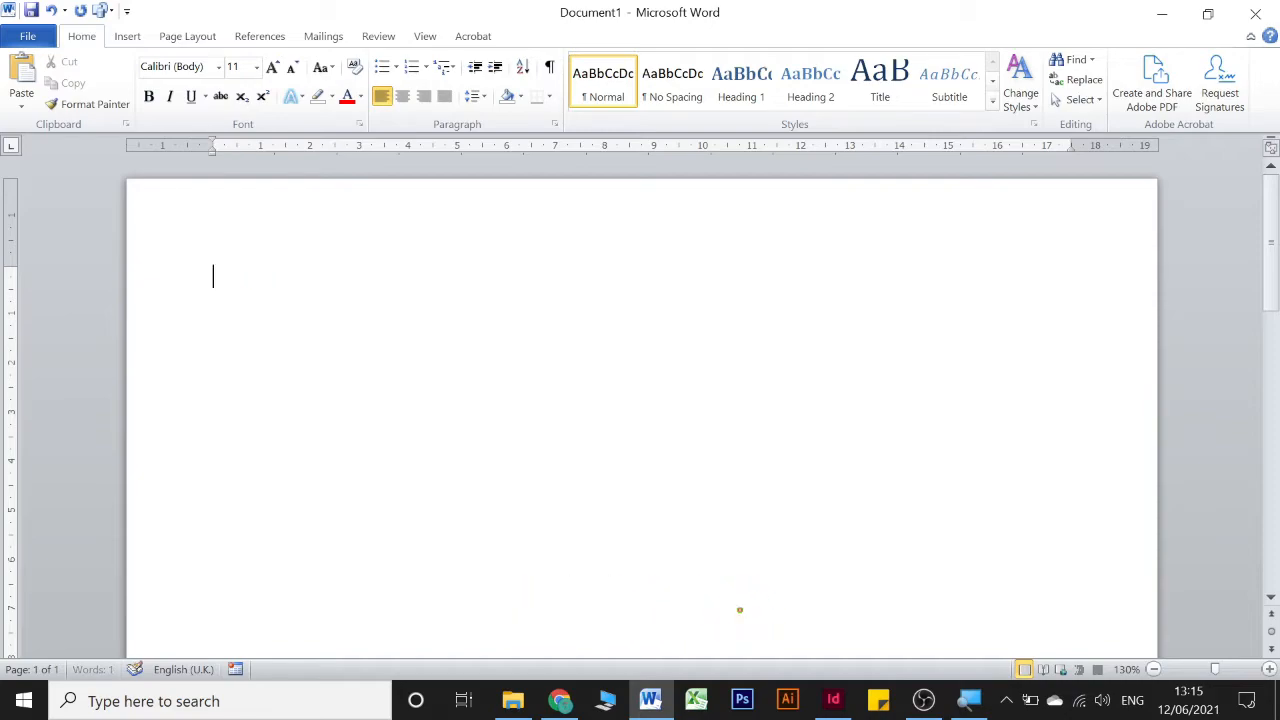
left_click(1162, 12)
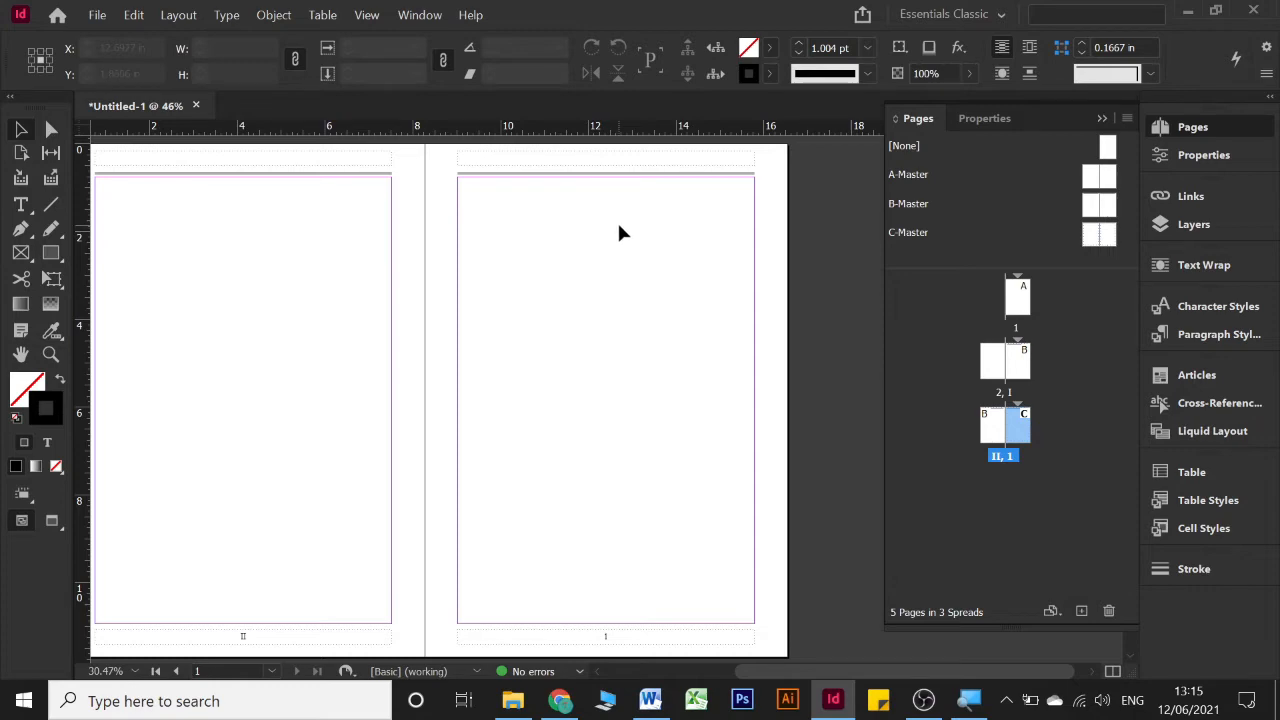
- Draw a text frame about 3.3 by 2 in within the last page's body area, and delete it
scroll(619, 225, "up", 1)
scroll(579, 327, "down", 1)
scroll(579, 327, "up", 1)
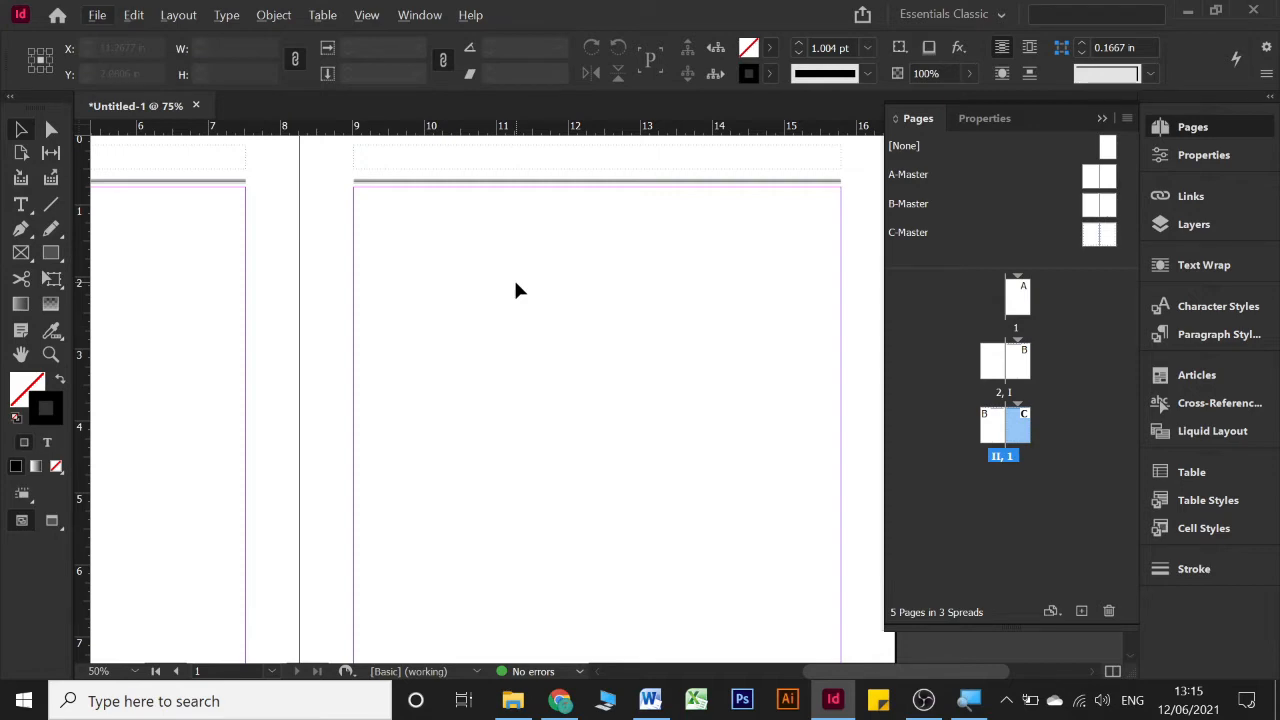
left_click_drag(363, 267, 516, 283)
left_click(20, 204)
left_click_drag(374, 233, 611, 371)
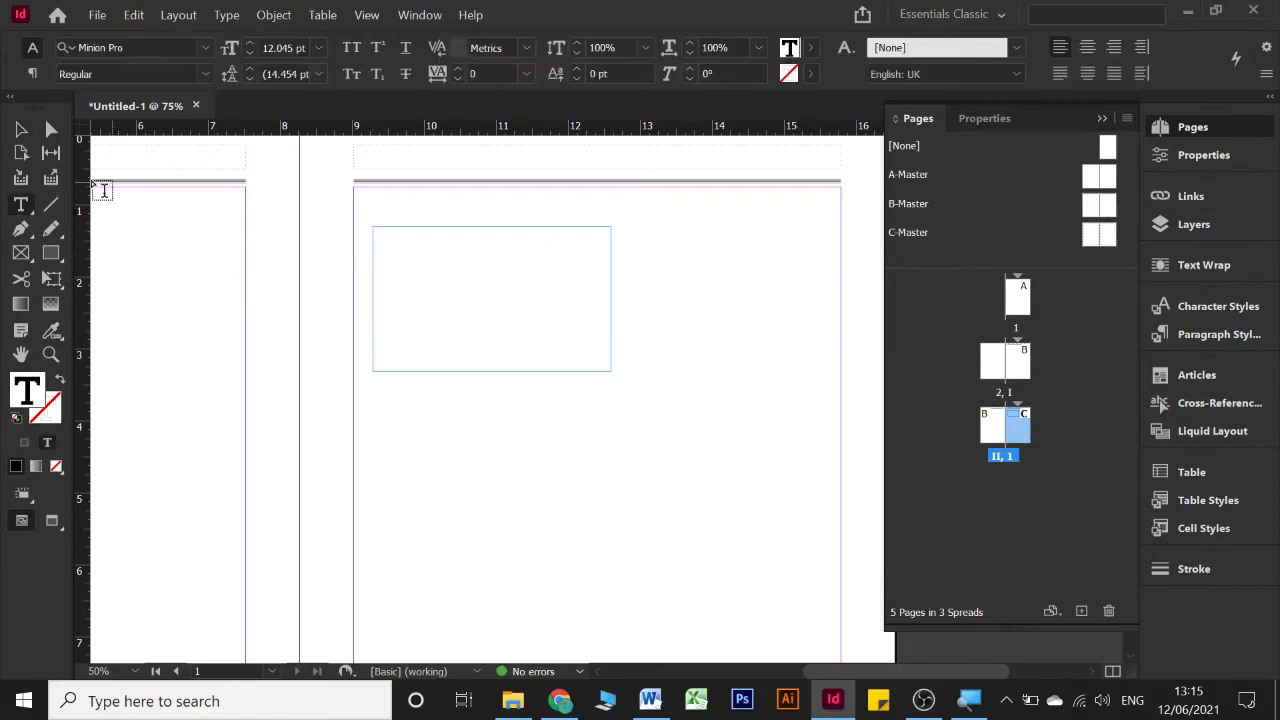
left_click(20, 129)
left_click_drag(651, 236, 554, 330)
key("Delete")
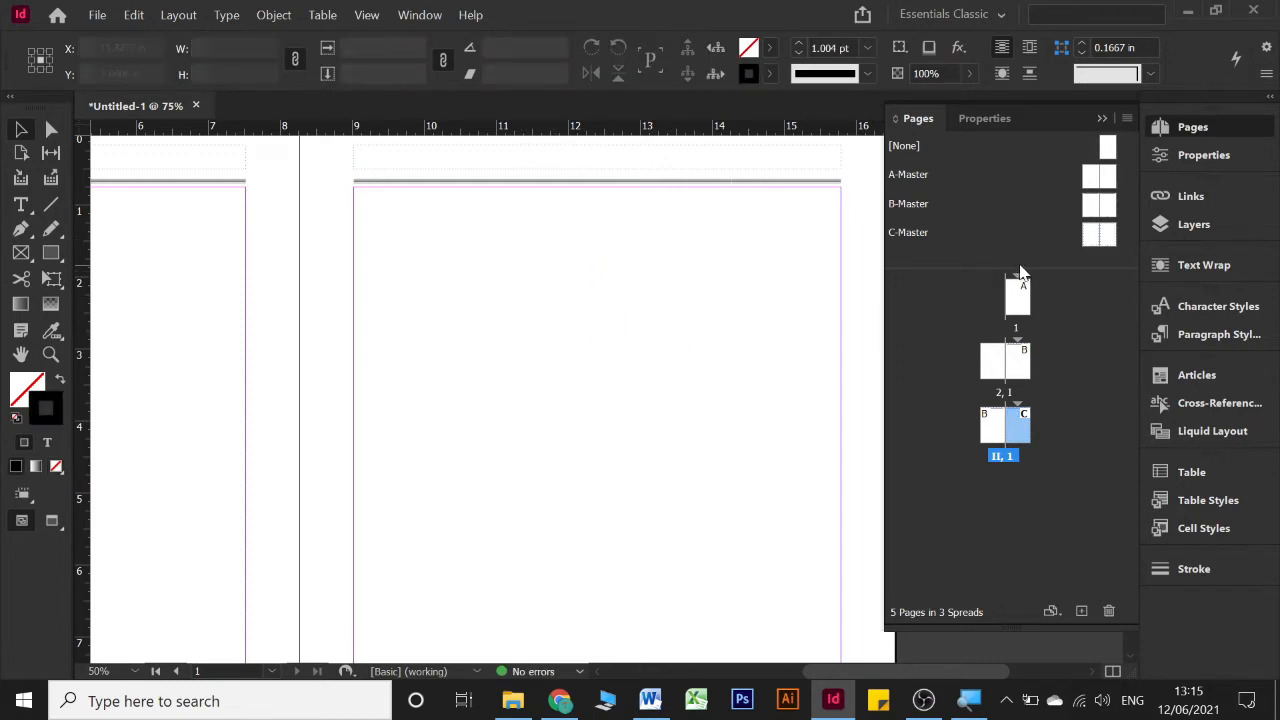
- Open C-Master and select the body text frame on its right page to inspect it
double_click(1108, 240)
left_click(573, 262)
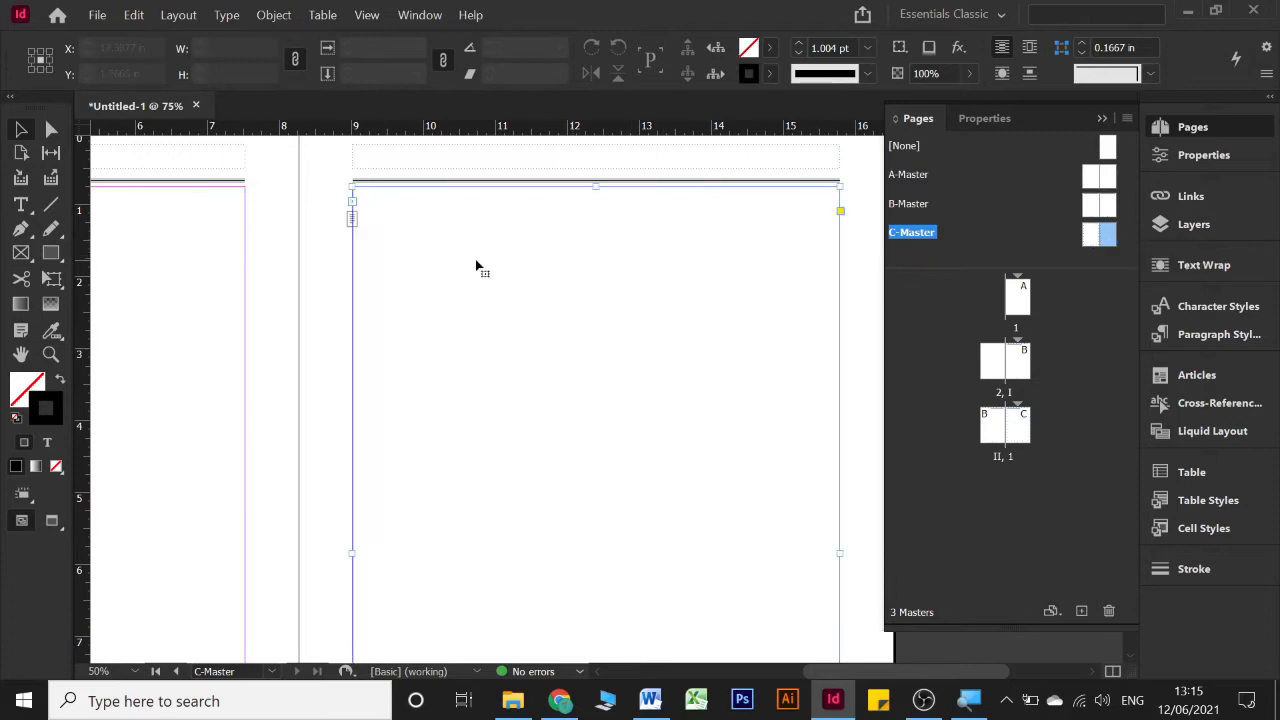
left_click(206, 280)
left_click(351, 281)
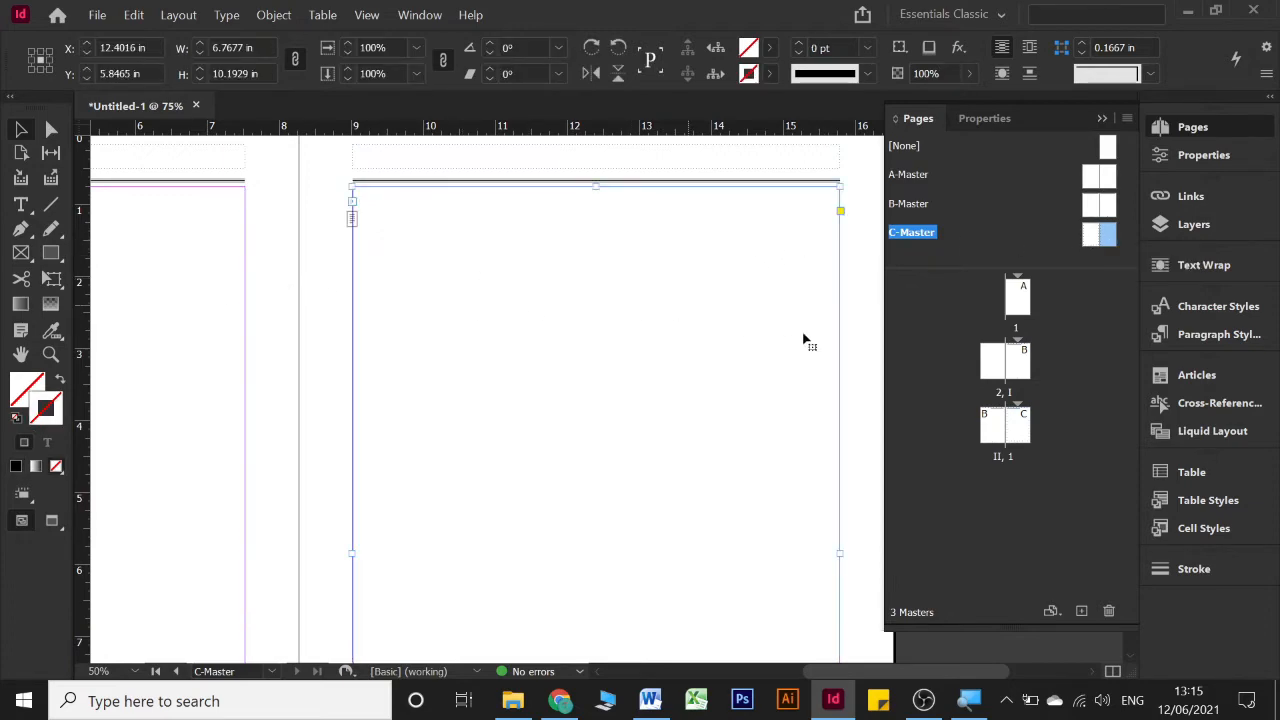
- Return to the last page and open the size options for a new rectangle frame in its body area
double_click(1013, 425)
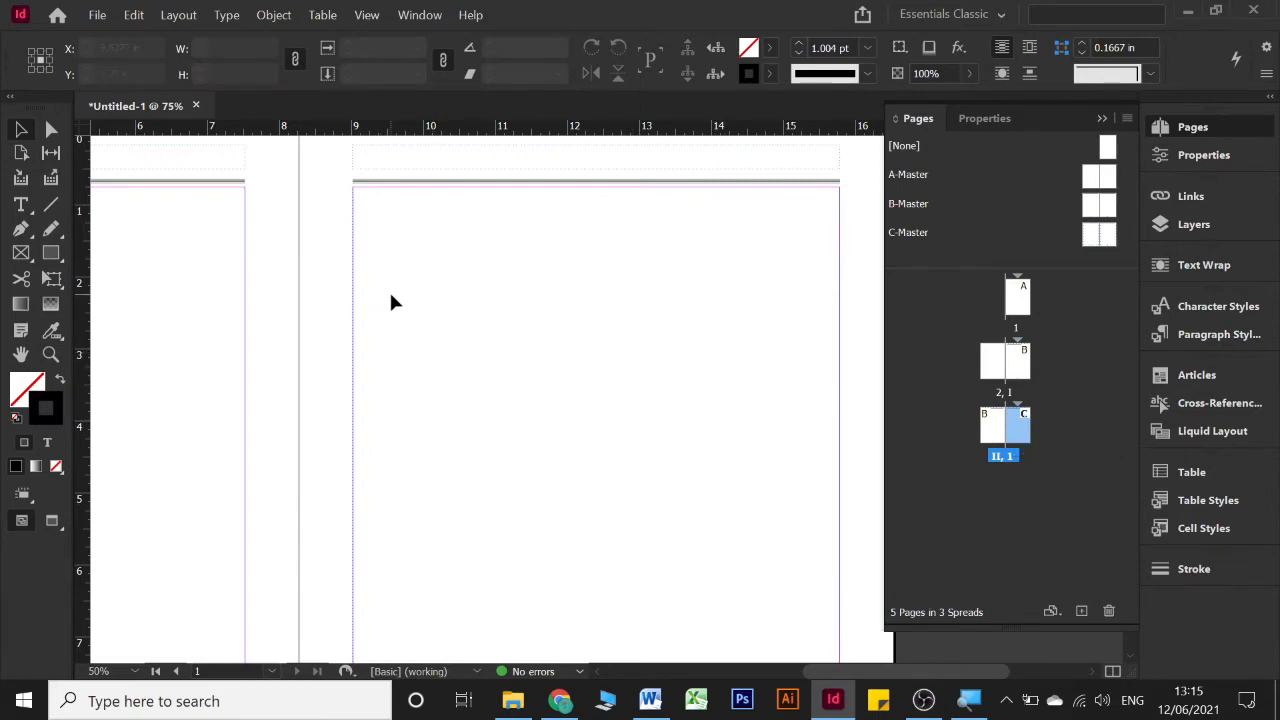
key("f")
left_click(413, 245)
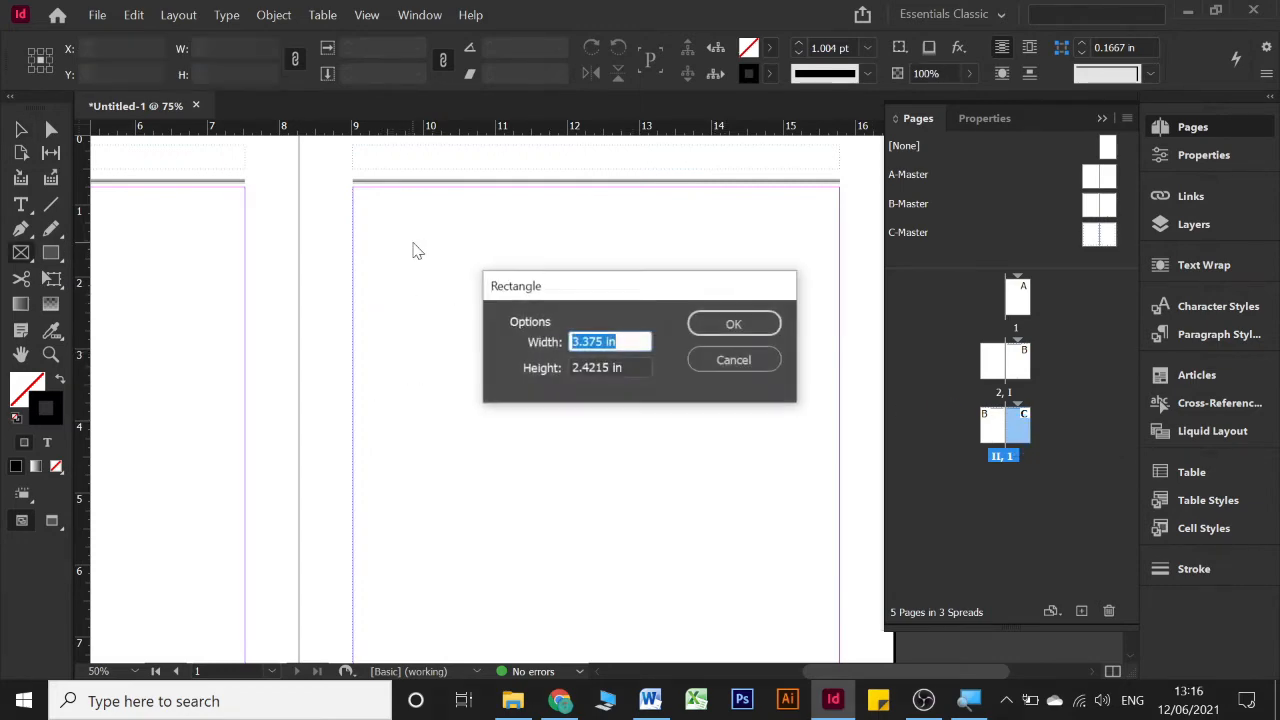
- Cancel the Rectangle dialog and delete the empty text frame that fills the right-hand page's margins
left_click(735, 360)
key("v")
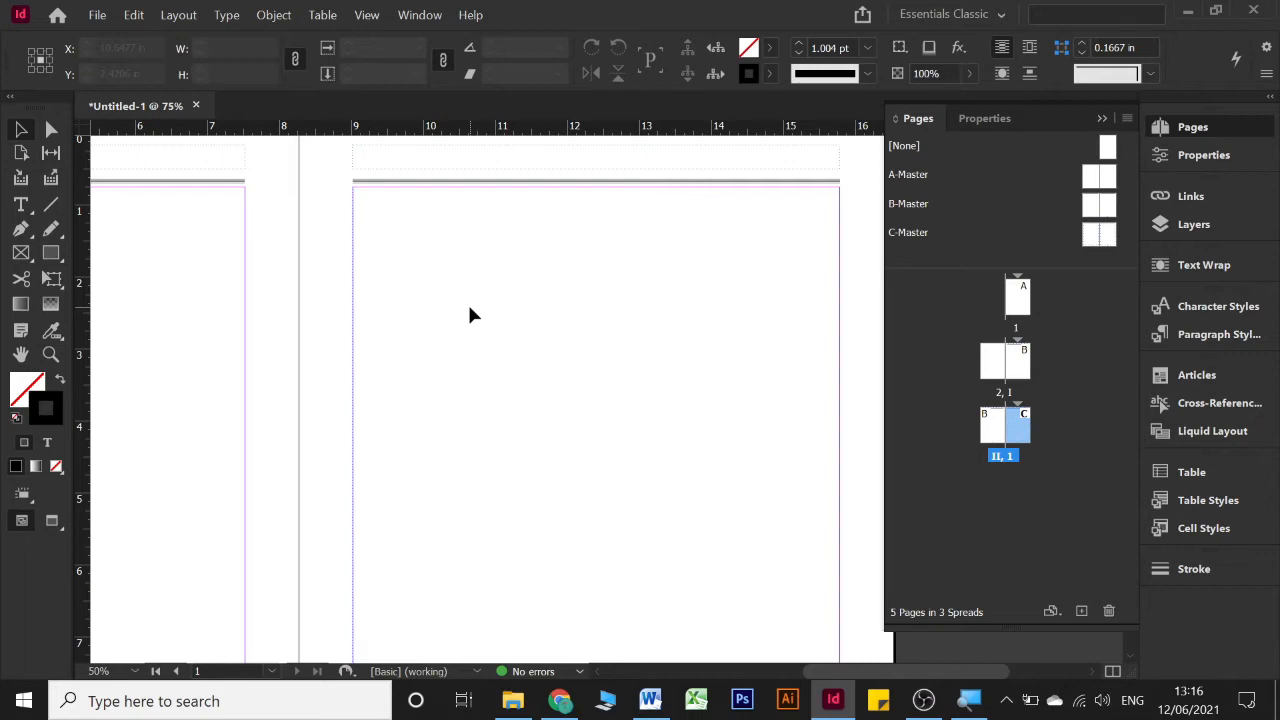
left_click(468, 312)
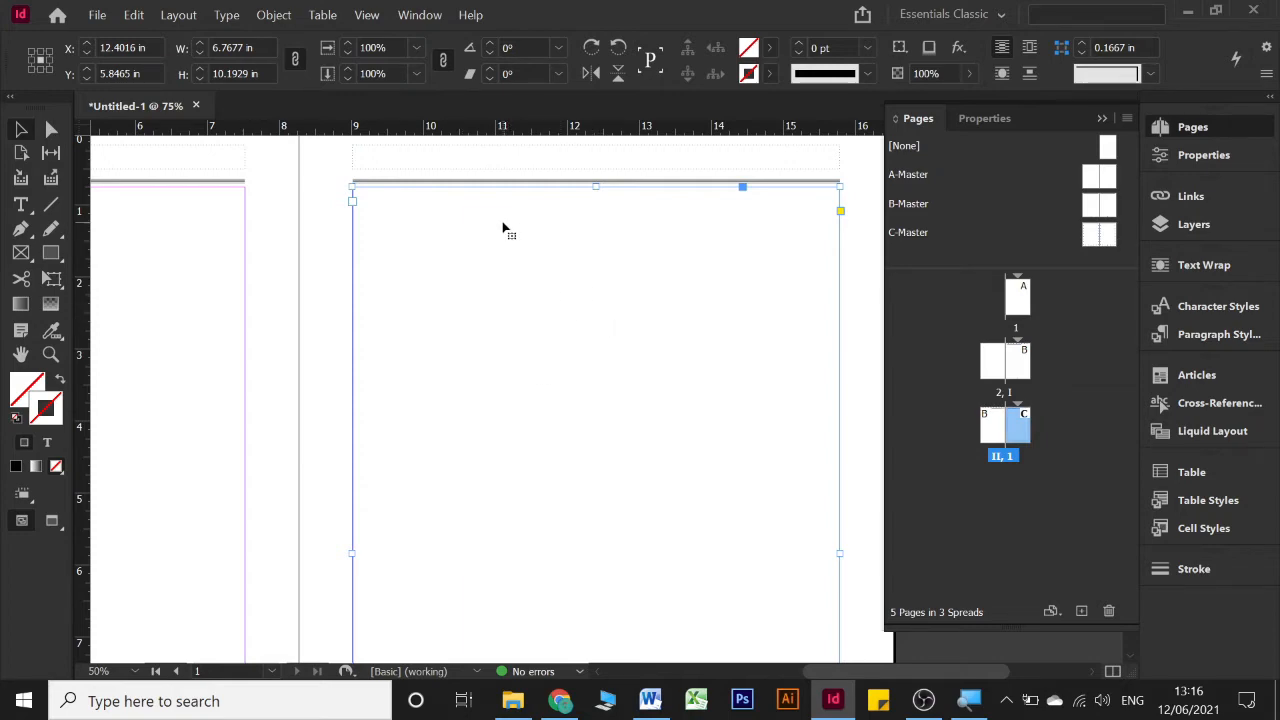
key("Delete")
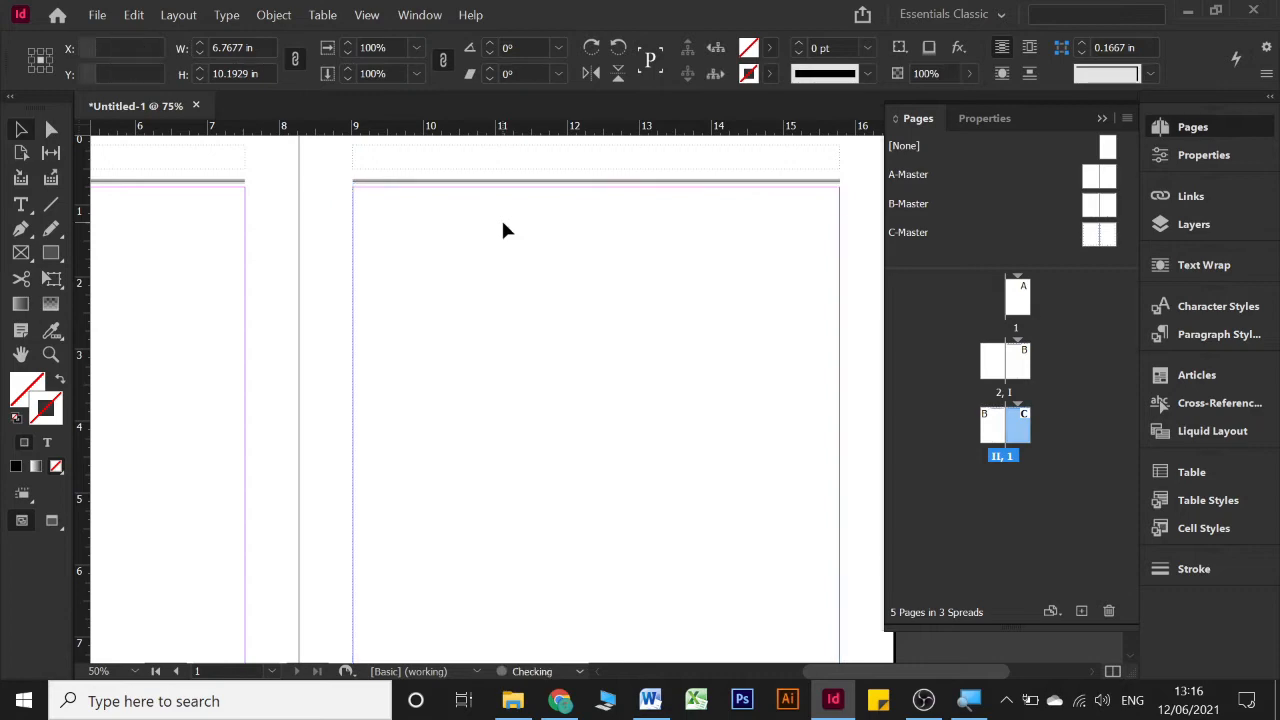
left_click_drag(503, 218, 464, 350)
left_click_drag(431, 386, 449, 404)
left_click_drag(570, 305, 484, 442)
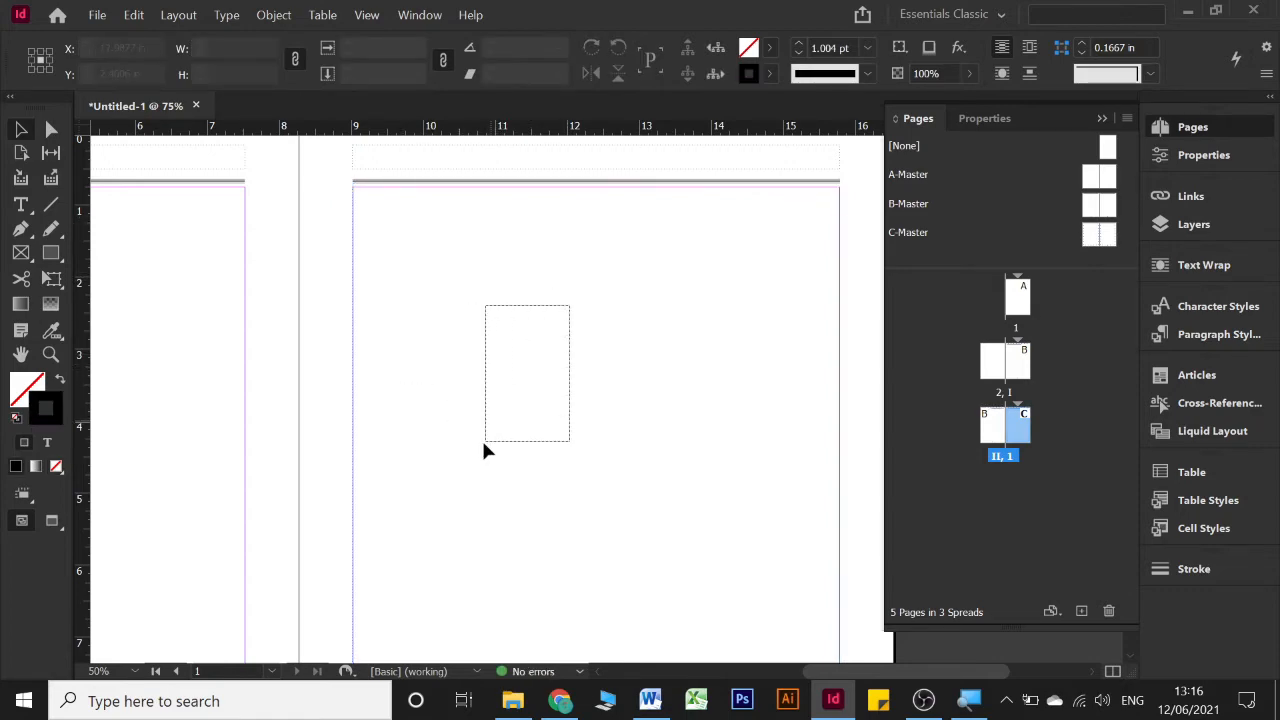
left_click_drag(606, 385, 567, 438)
left_click_drag(424, 287, 592, 368)
left_click_drag(684, 314, 412, 351)
left_click(20, 204)
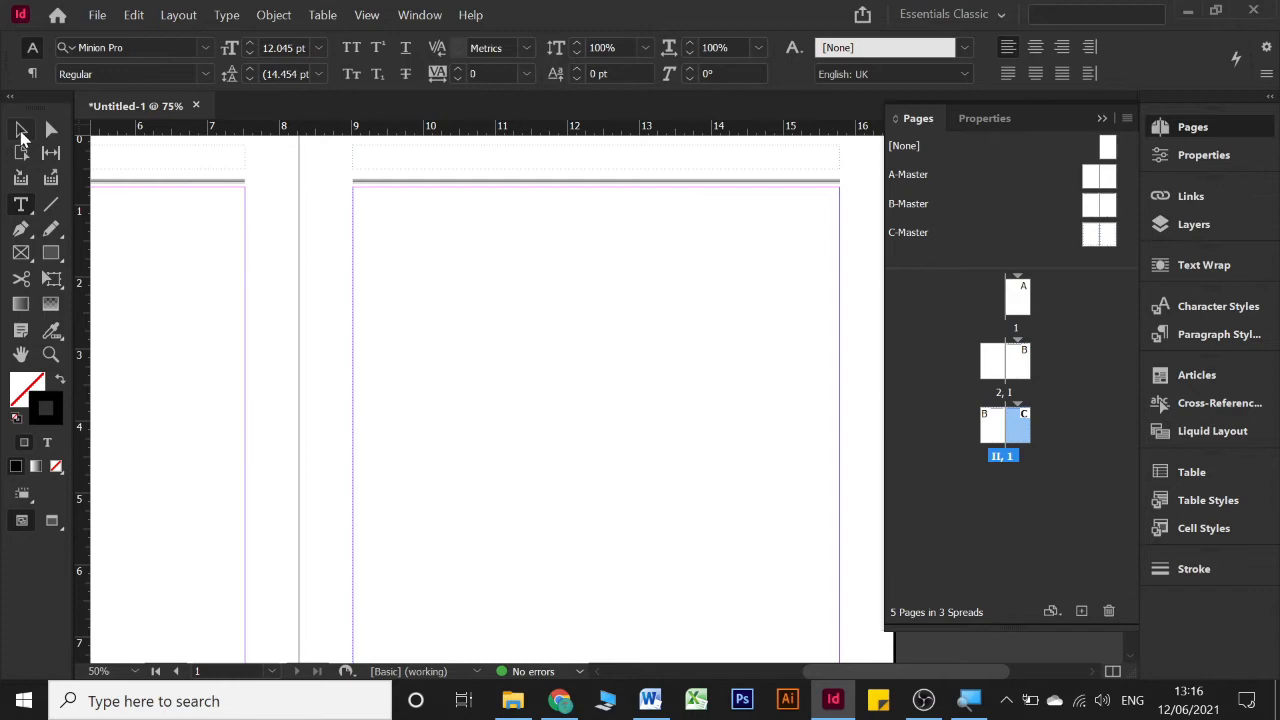
left_click(21, 130)
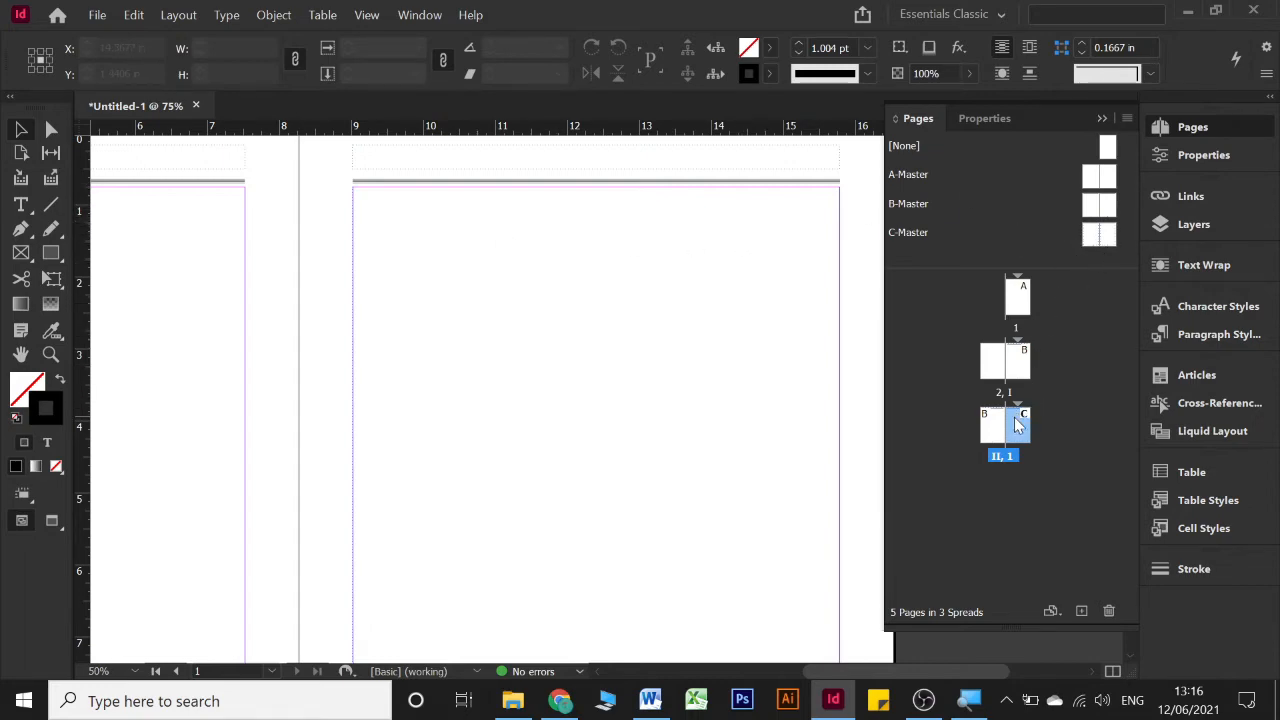
- Enter the test text "jfsdhkljsahdkjfgkdsafhjg" in the right-hand page's text frame and clear it again
left_click(416, 230)
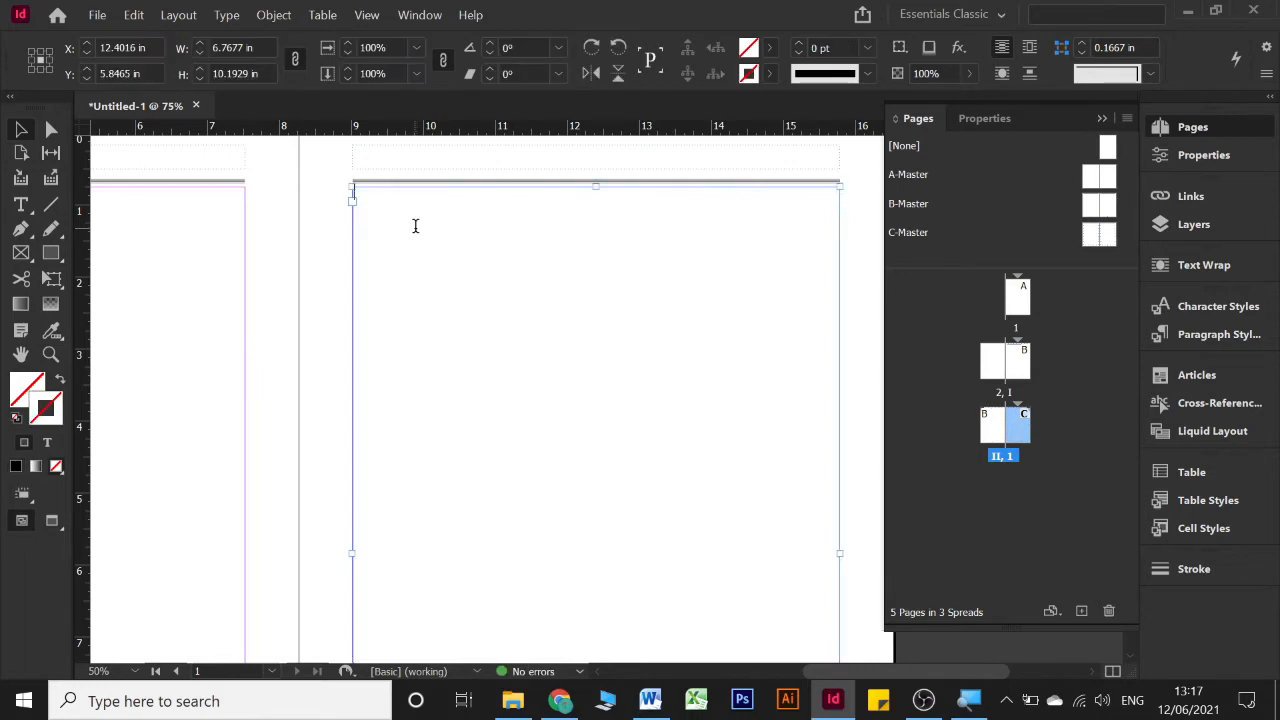
double_click(416, 226)
type("jfsdhkljsahdkjfgkdsafhjg")
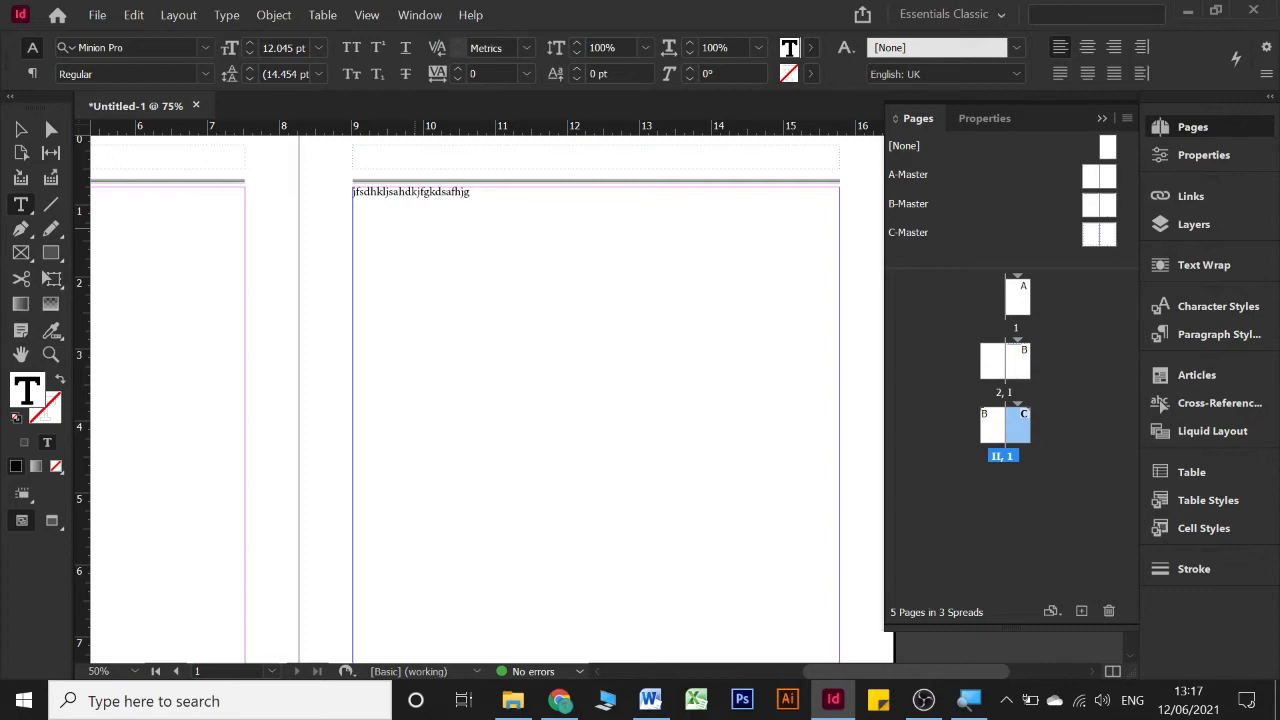
key("ctrl+a")
key("BackSpace")
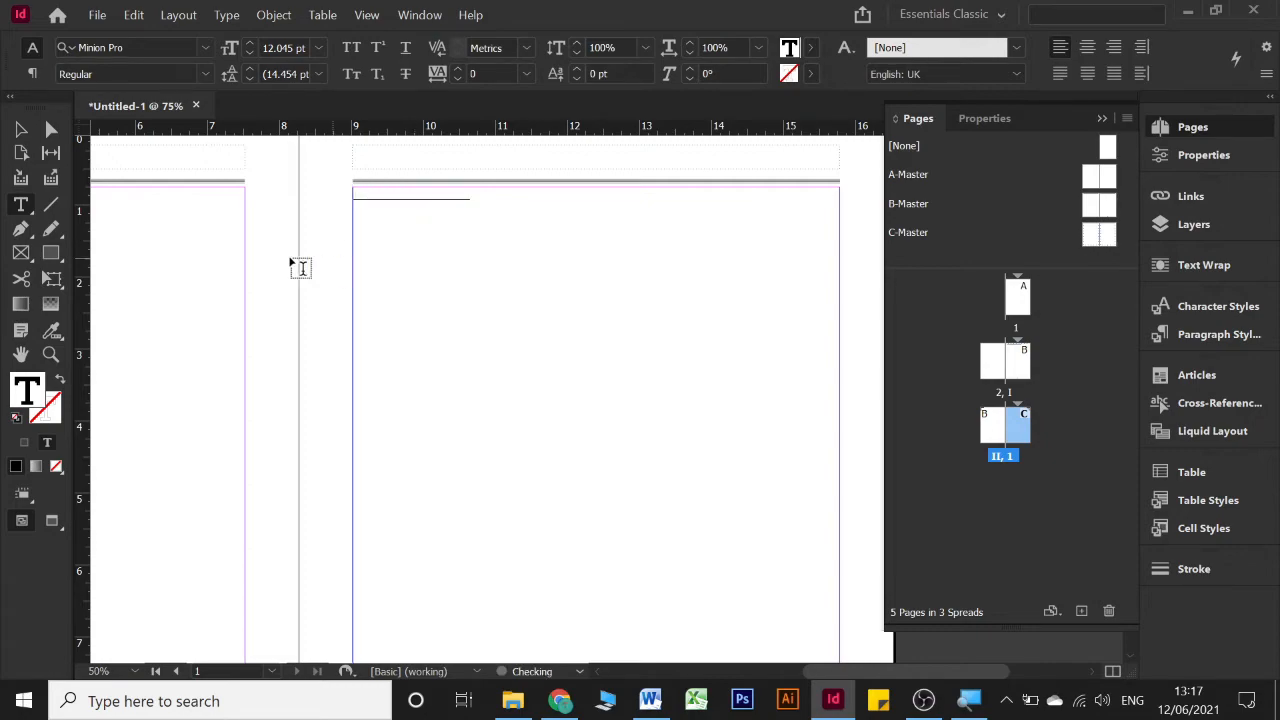
left_click(24, 128)
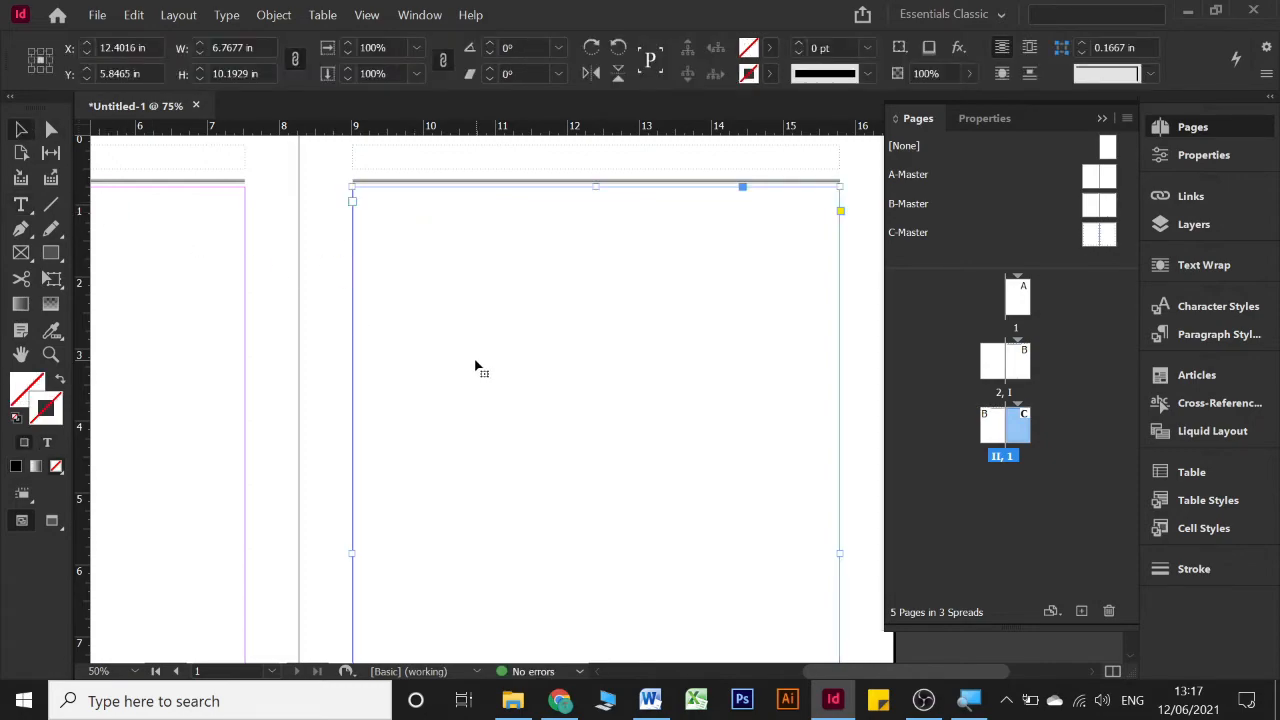
- Undo the trial text edits on the right-hand page
key("ctrl+z")
key("ctrl+z")
key("ctrl+z")
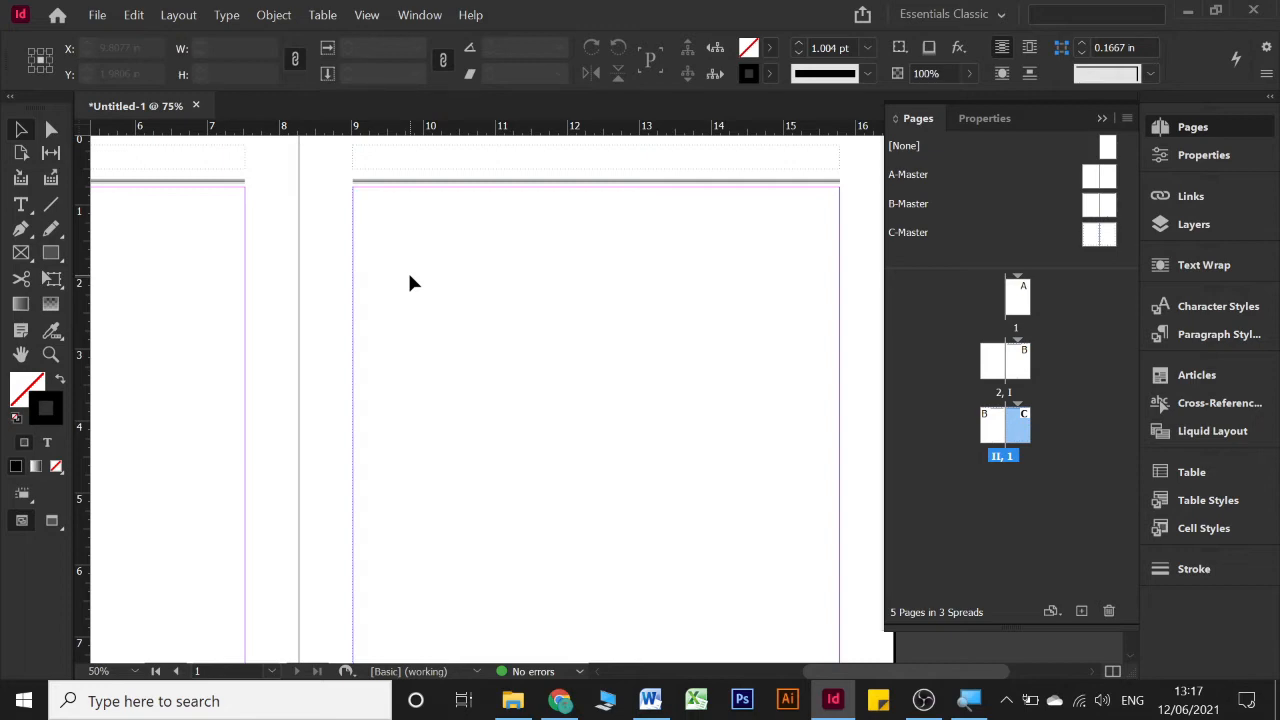
- Collapse the Pages panel to give the document spread more room
key("ctrl+minus")
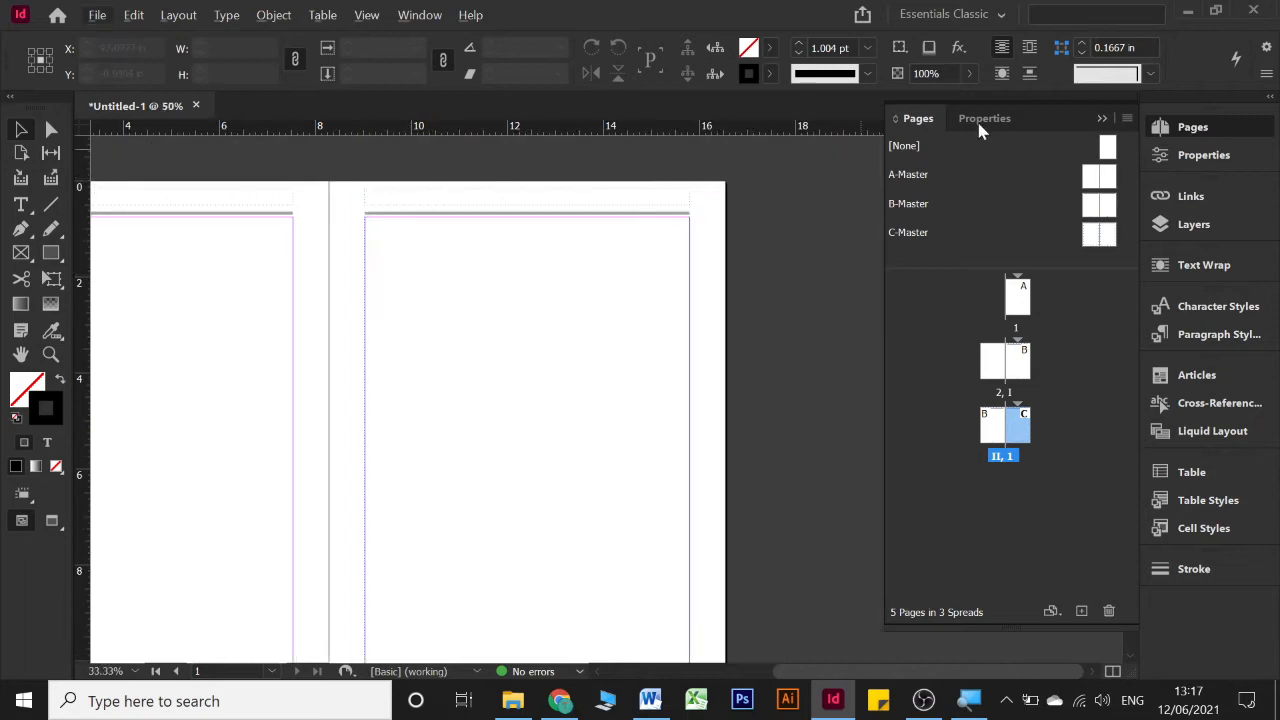
left_click(1102, 118)
key("ctrl+equal")
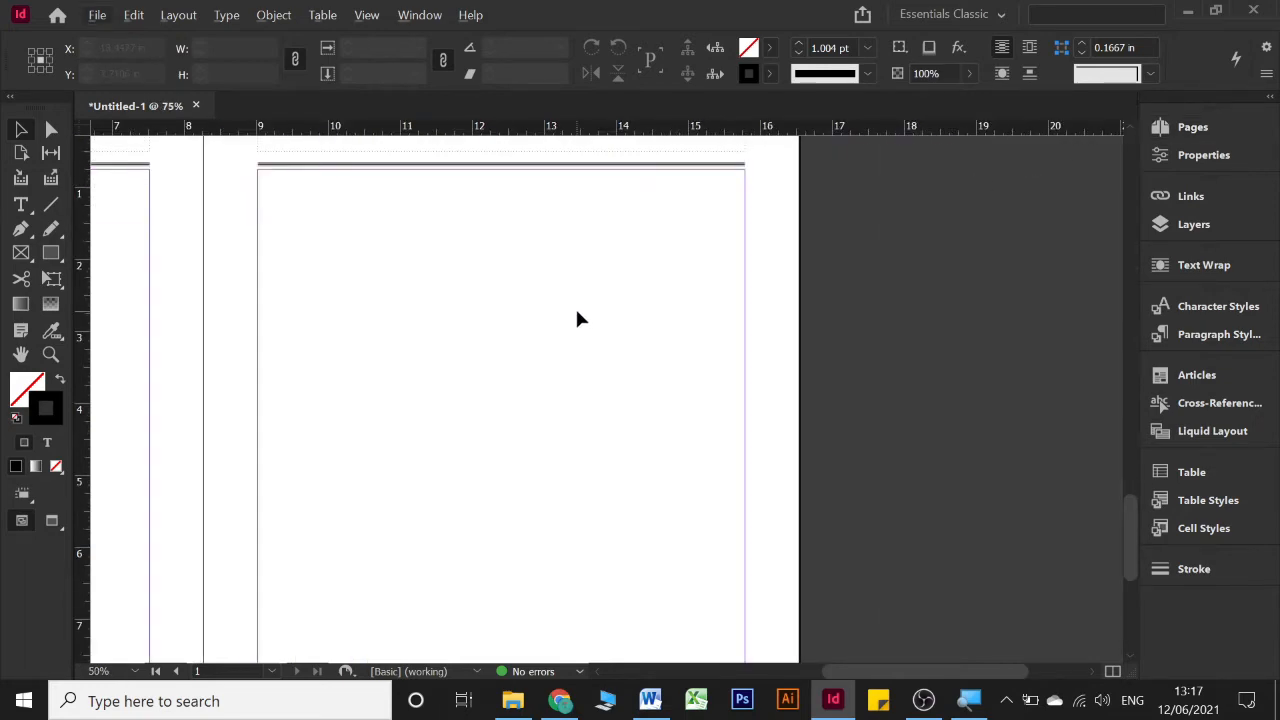
scroll(576, 318, "up", 1)
scroll(576, 318, "left", 2)
scroll(577, 317, "down", 1)
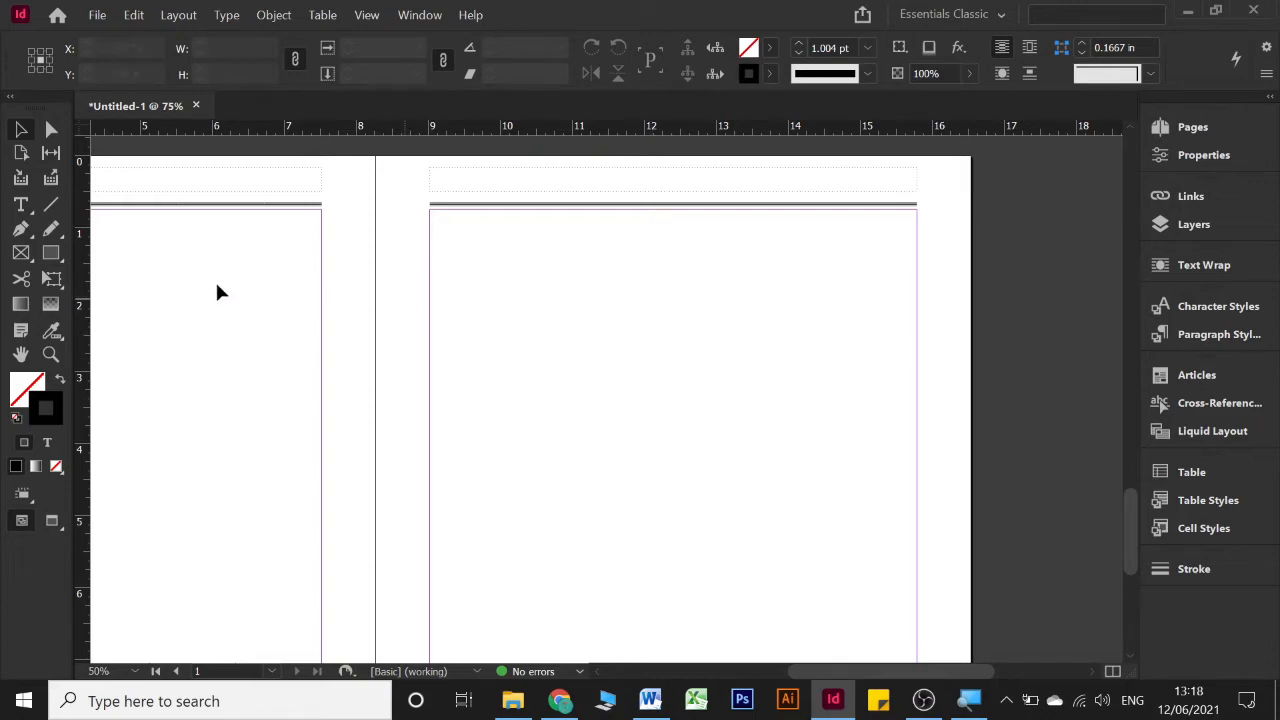
- Start placing a file and choose the "sample Nepali" Word document in the Id Document folder
left_click(97, 15)
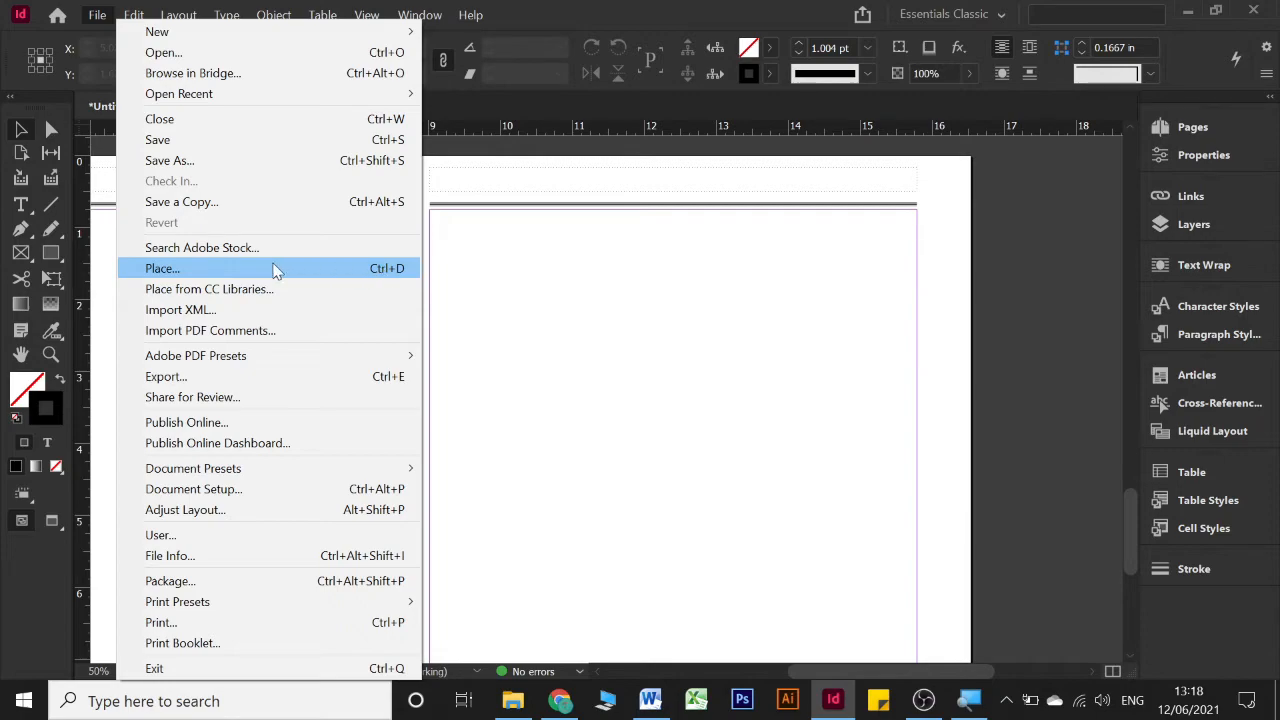
left_click(238, 273)
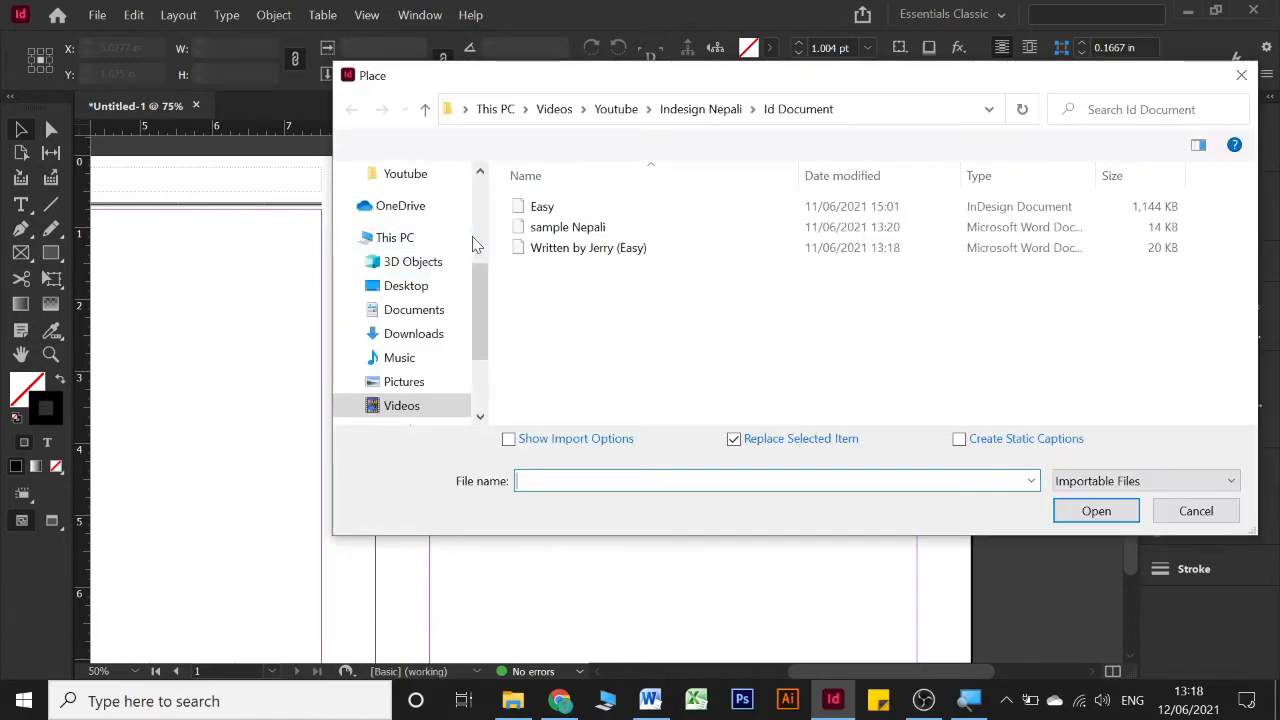
left_click(555, 229)
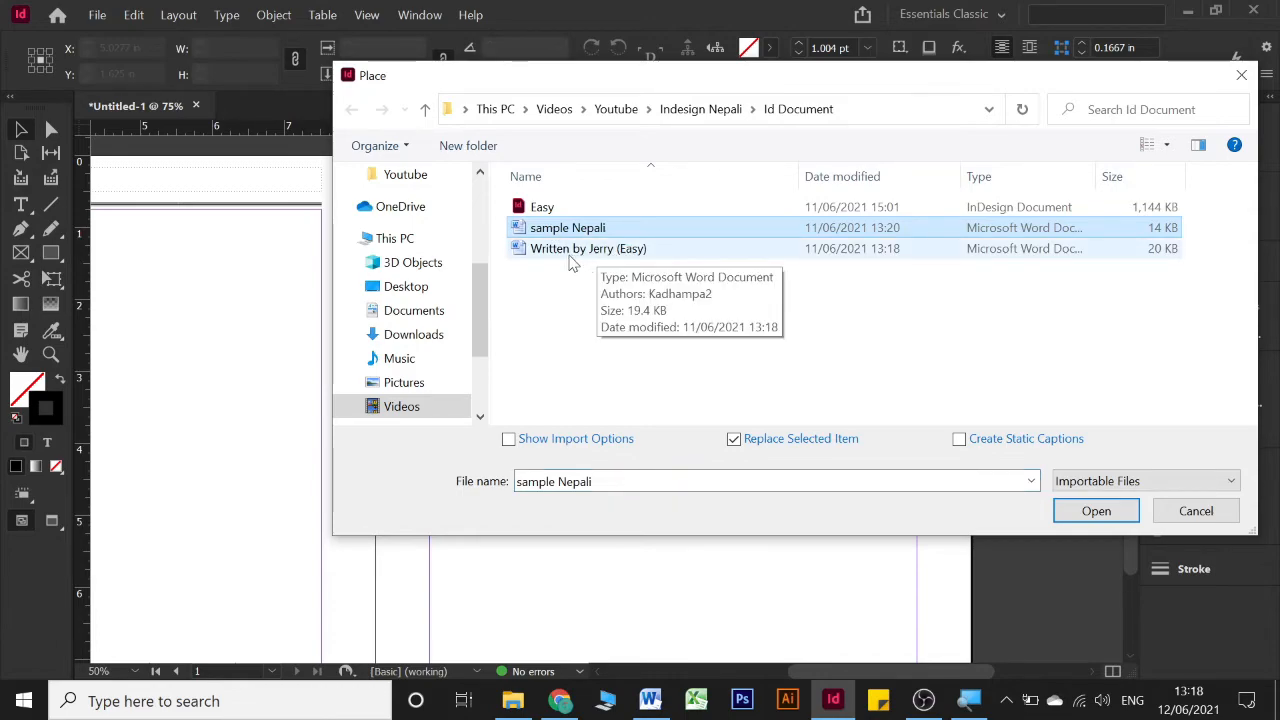
left_click(572, 256)
key("Up")
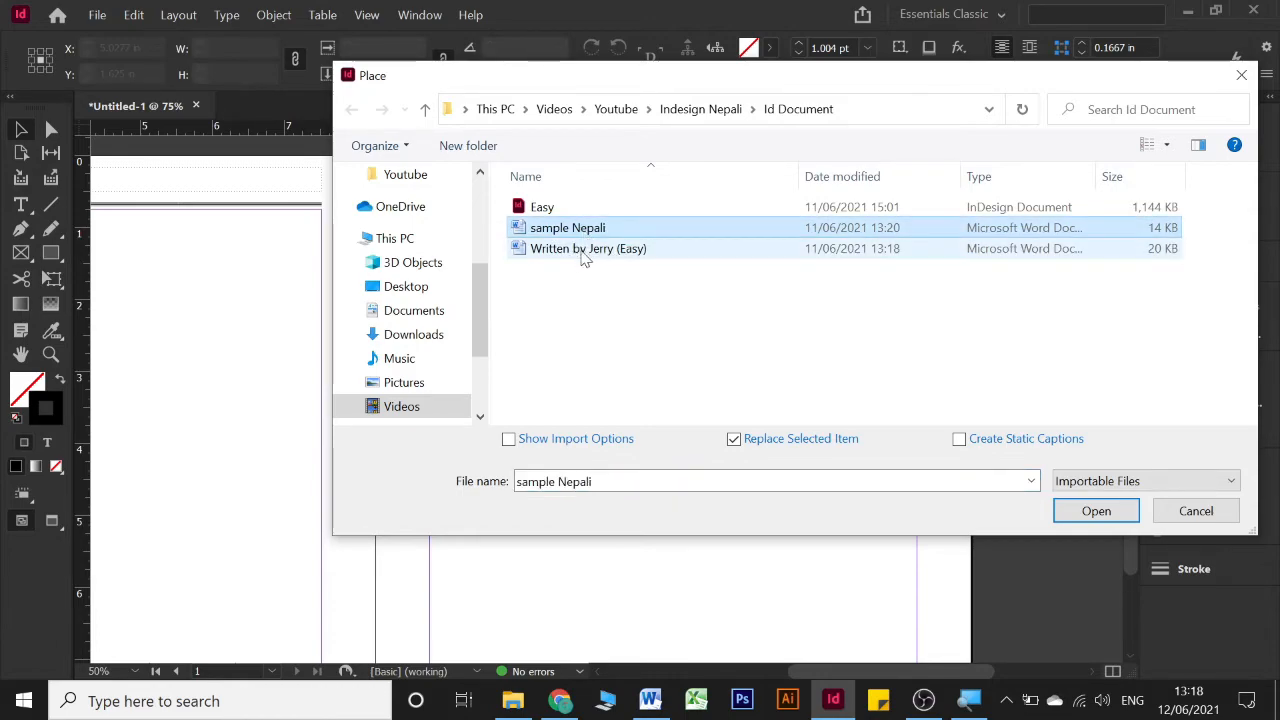
left_click(587, 250)
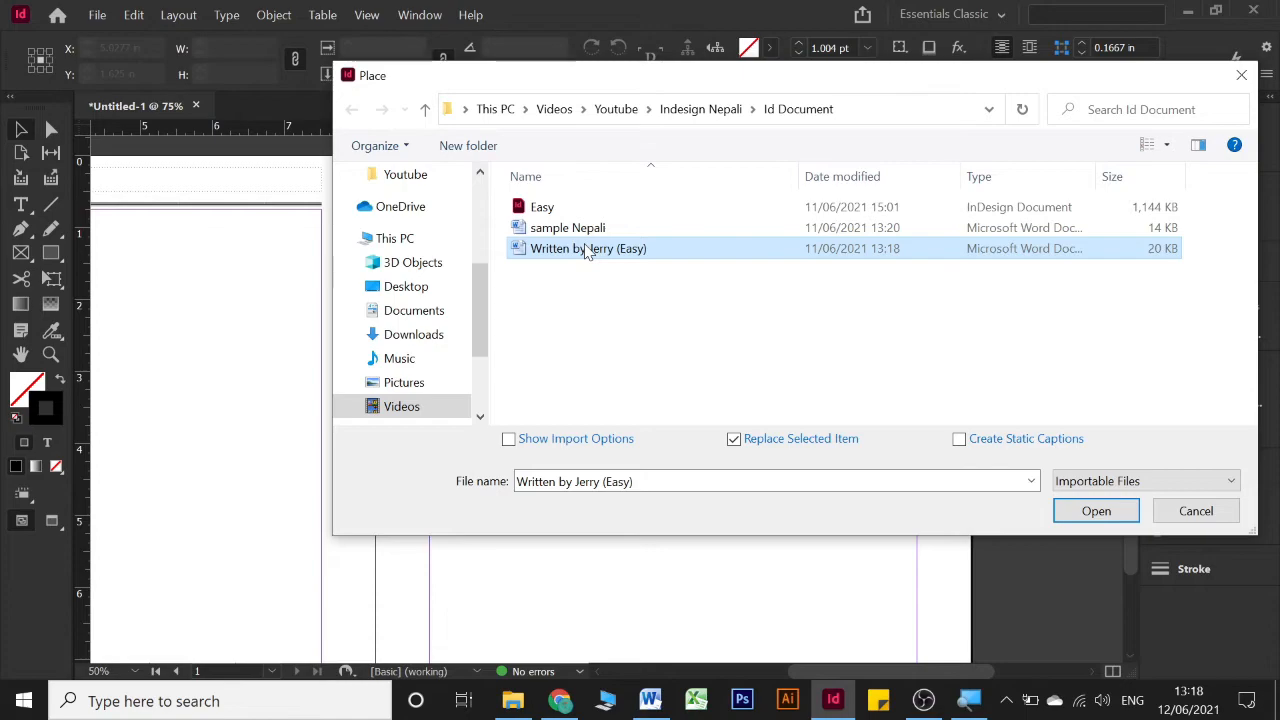
left_click(591, 230)
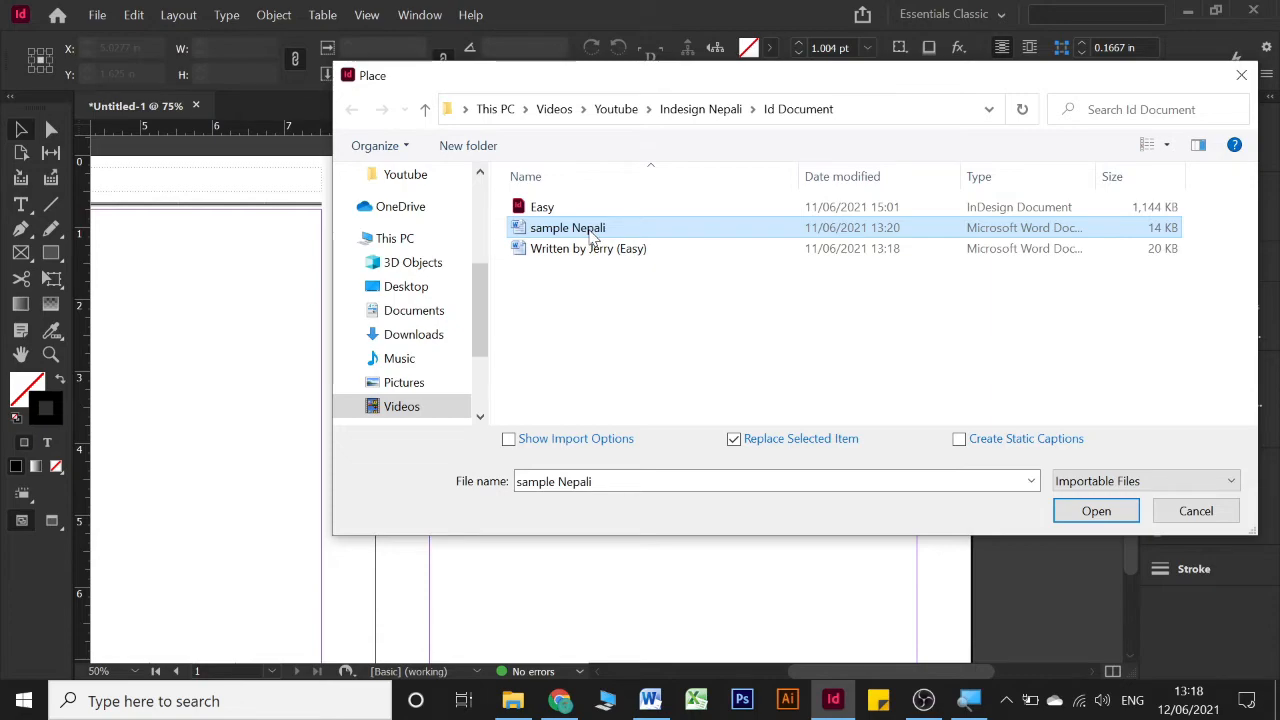
left_click_drag(882, 79, 700, 60)
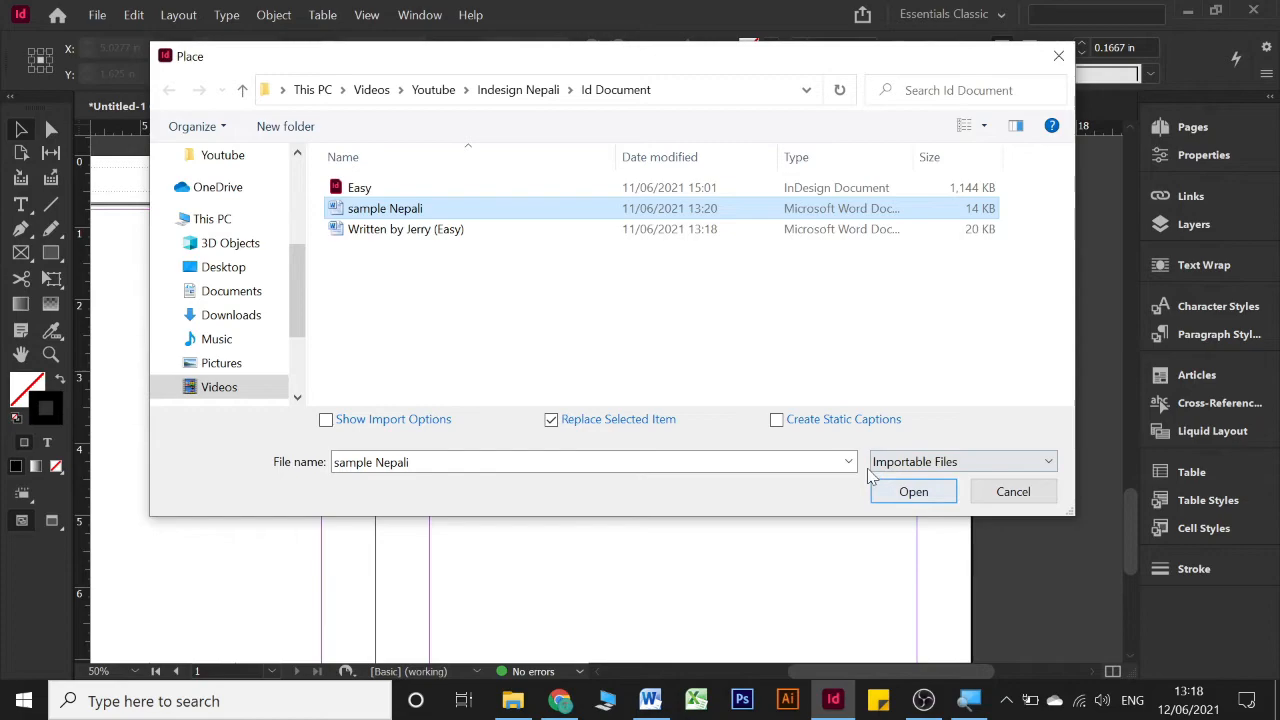
- Place the "sample Nepali" document at the upper-left corner of the right-hand page's margins
left_click(392, 210)
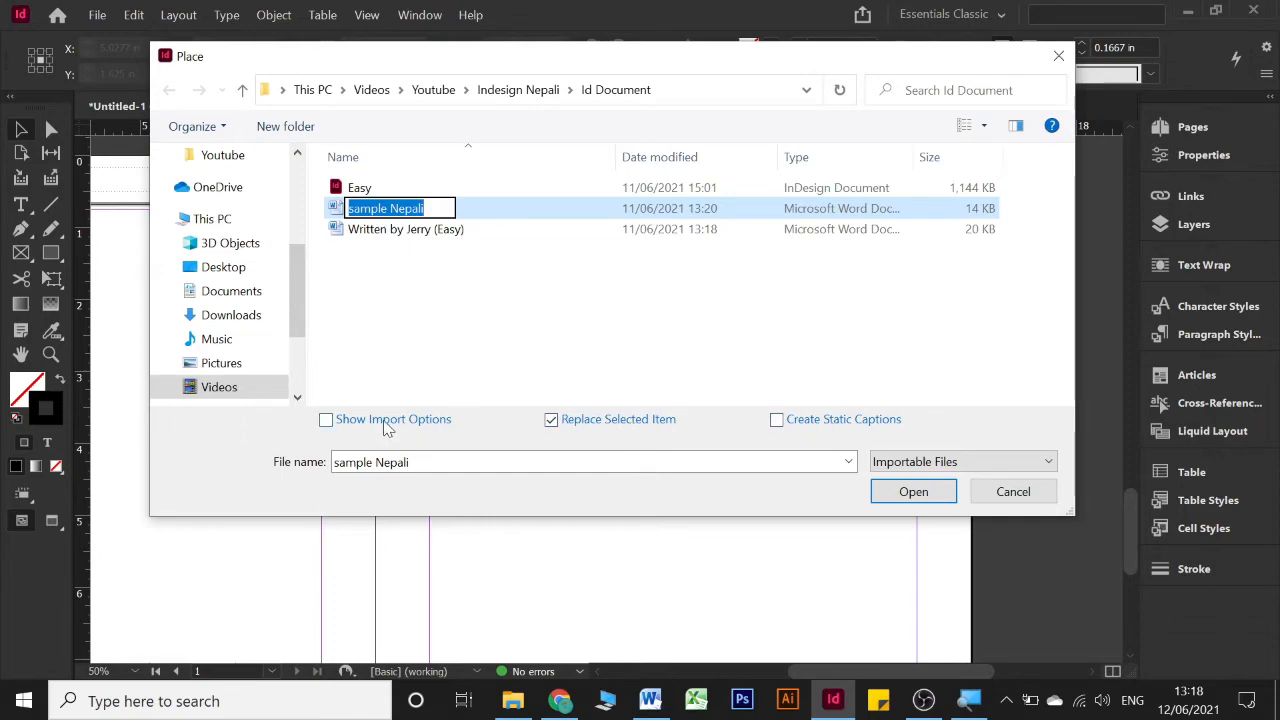
key("Escape")
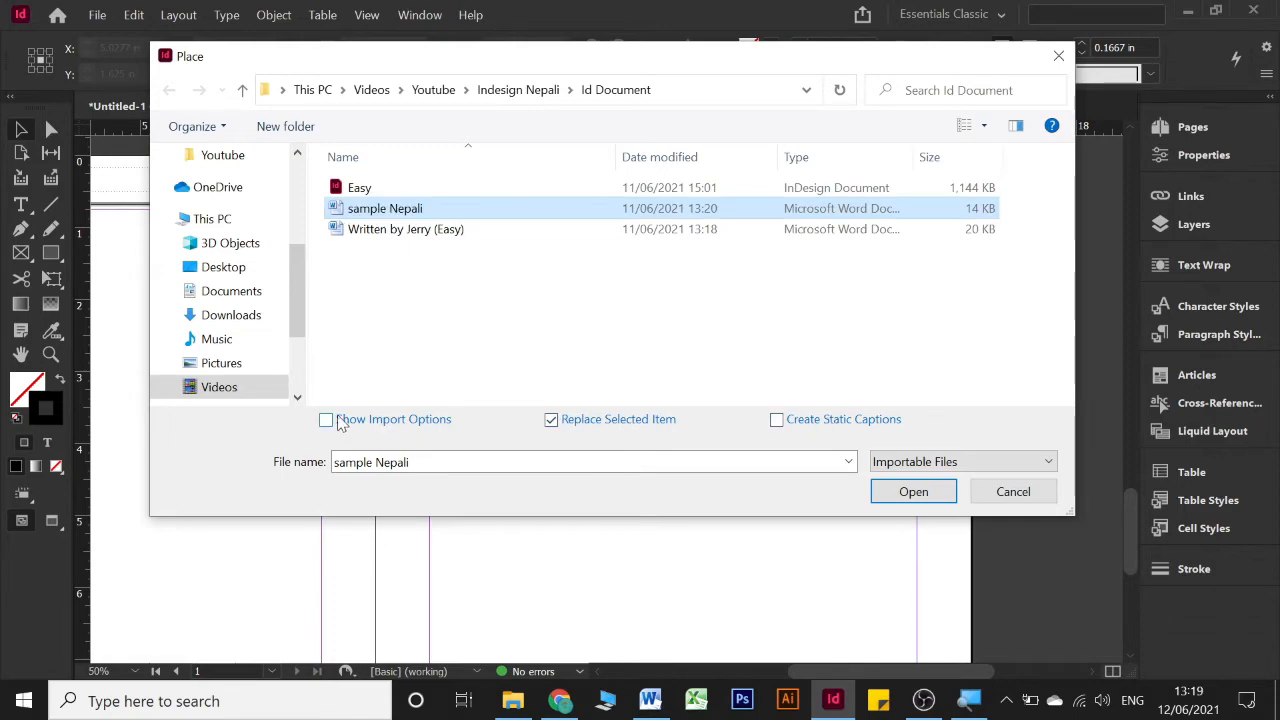
left_click(443, 214)
left_click(726, 297)
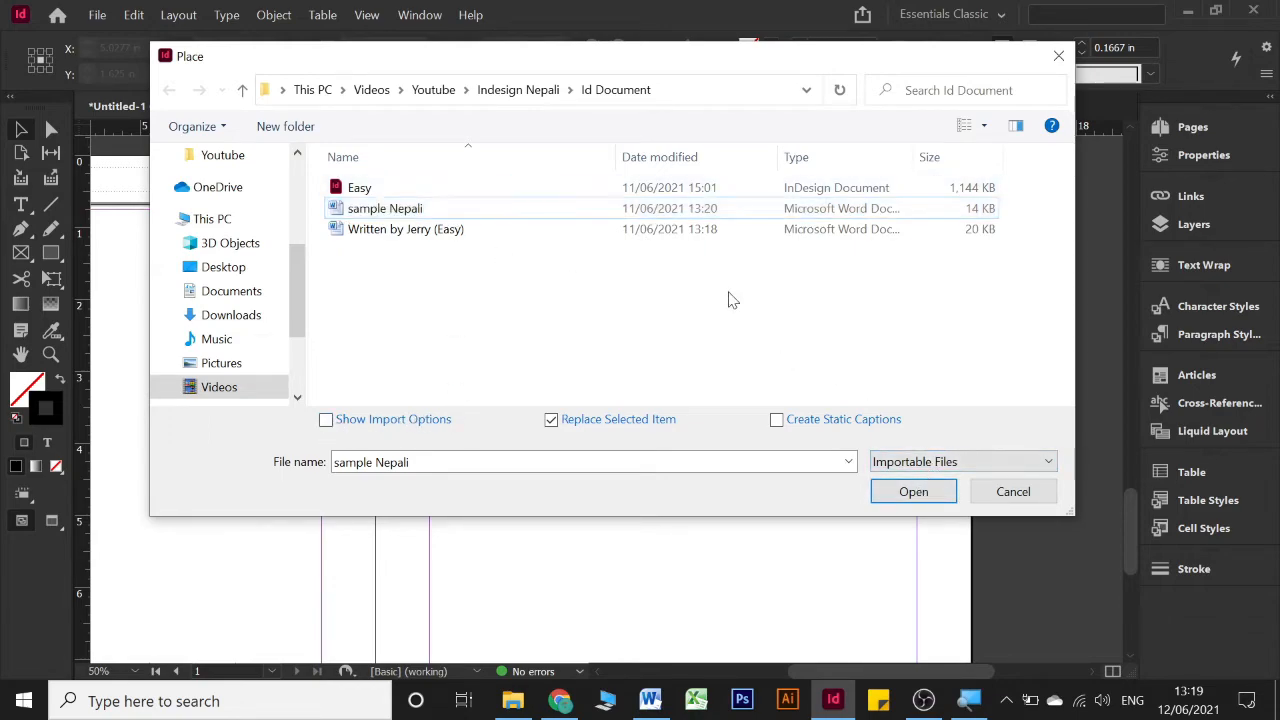
left_click(576, 217)
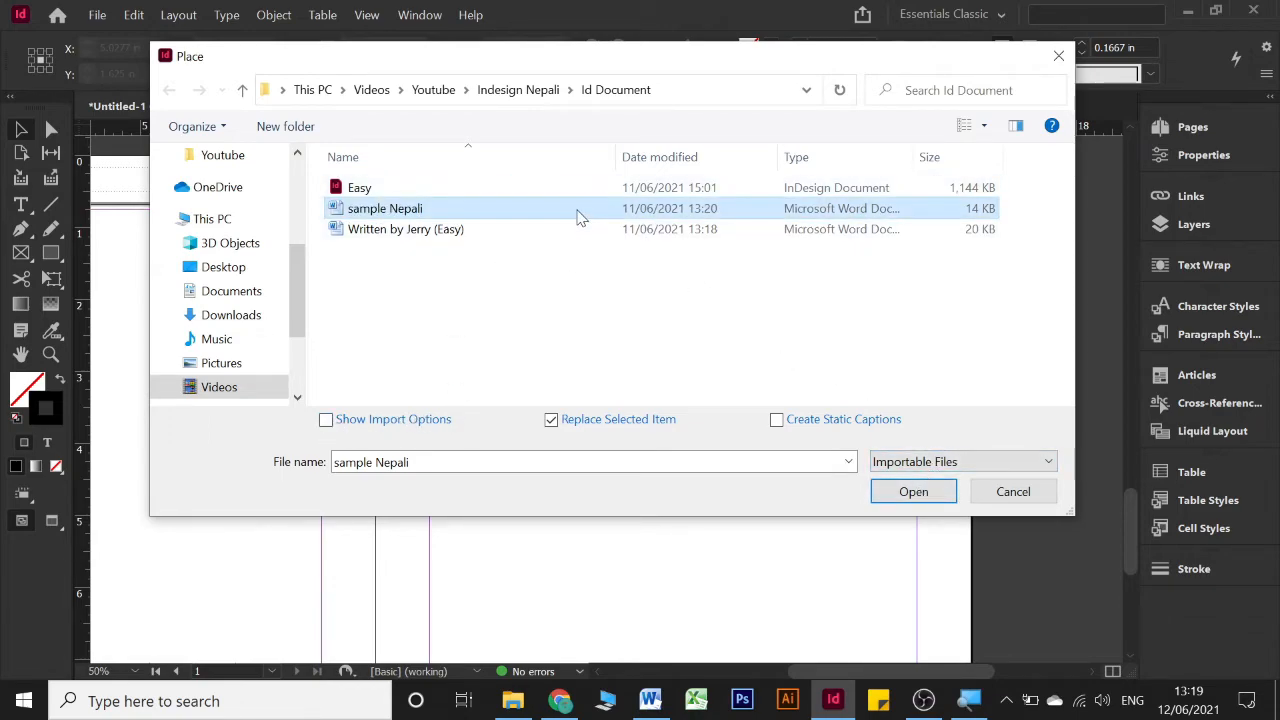
left_click(913, 491)
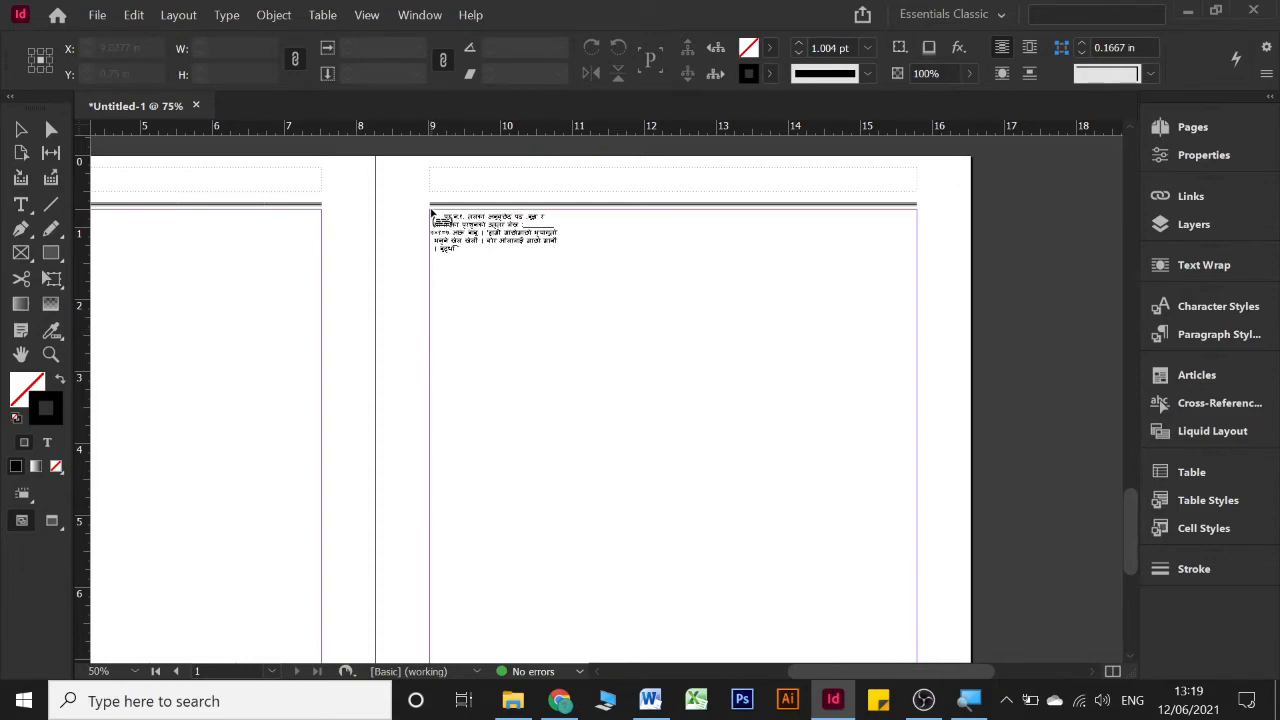
left_click(432, 214)
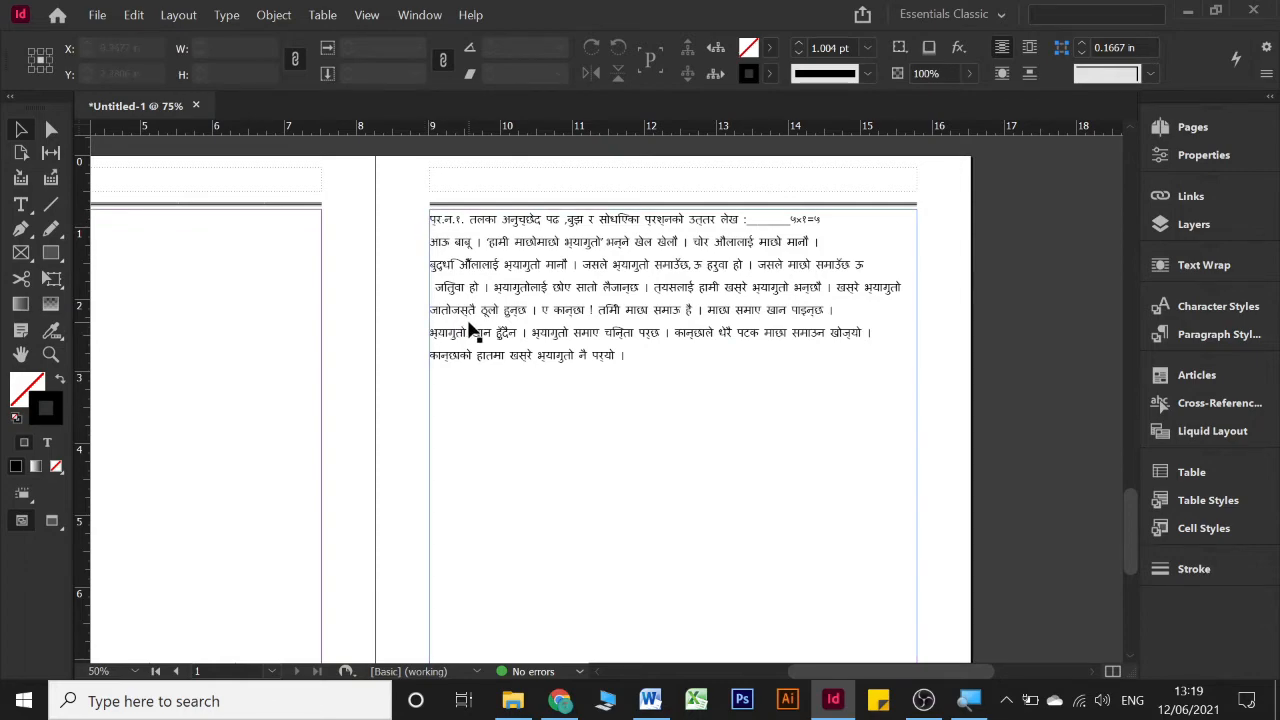
- Switch all of the placed Nepali text to the Adobe World-Ready Paragraph Composer
scroll(470, 330, "up", 2)
scroll(537, 309, "up", 3)
scroll(540, 309, "right", 3)
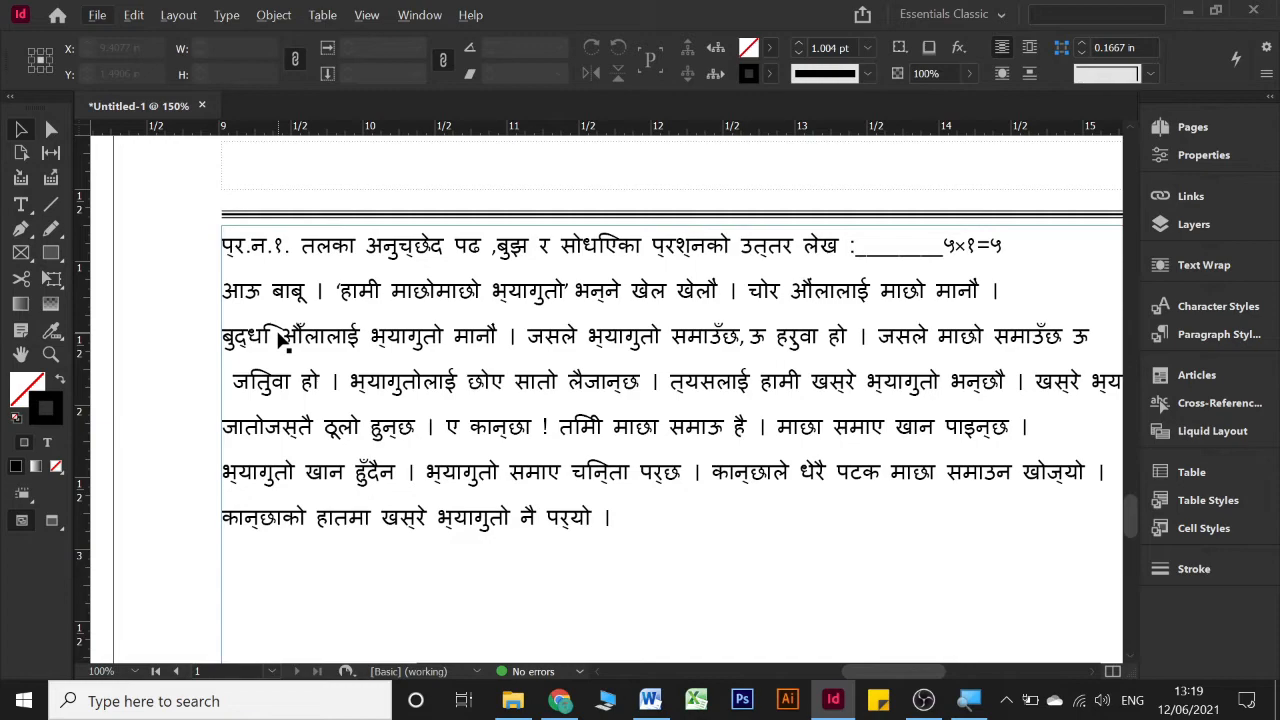
key("t")
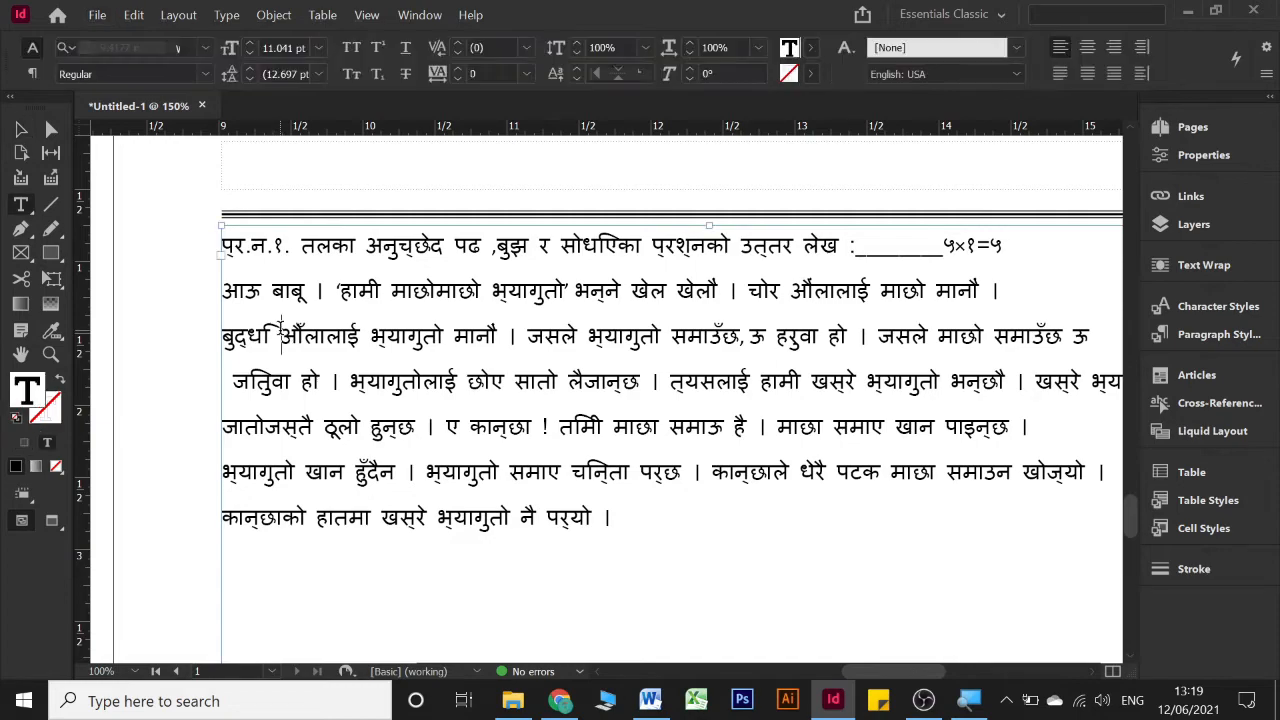
left_click(272, 335)
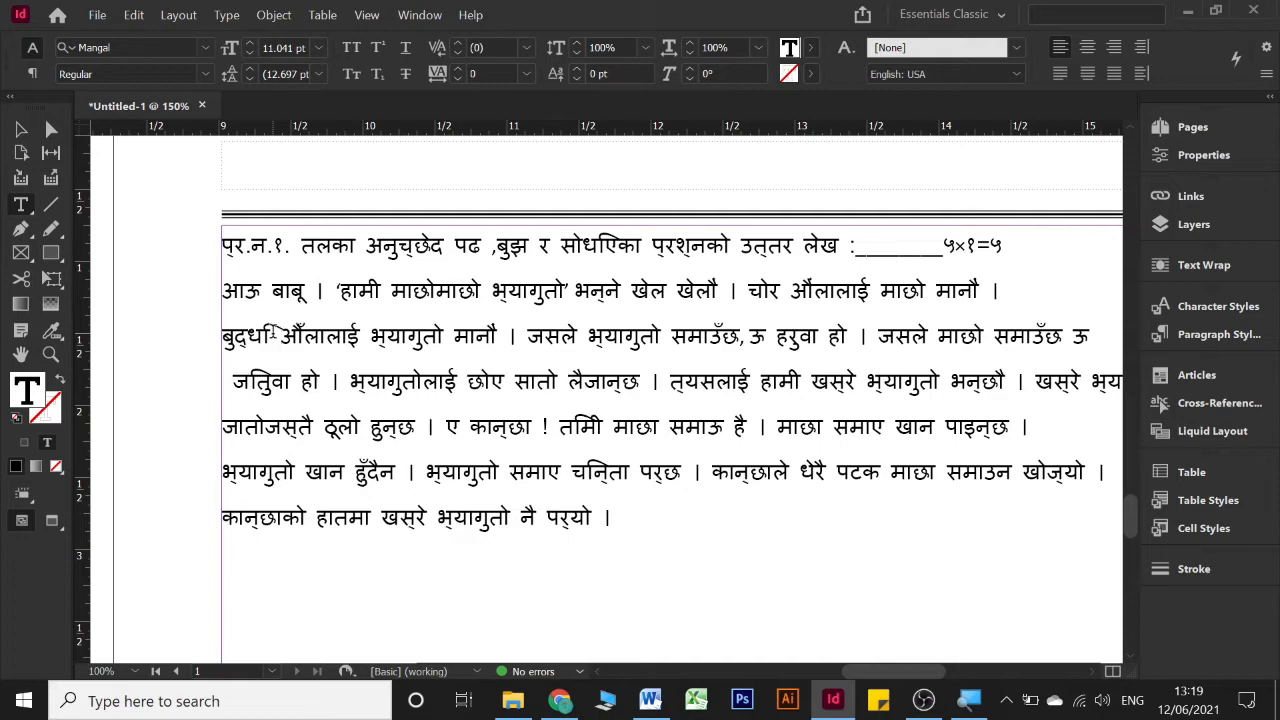
key("ctrl+a")
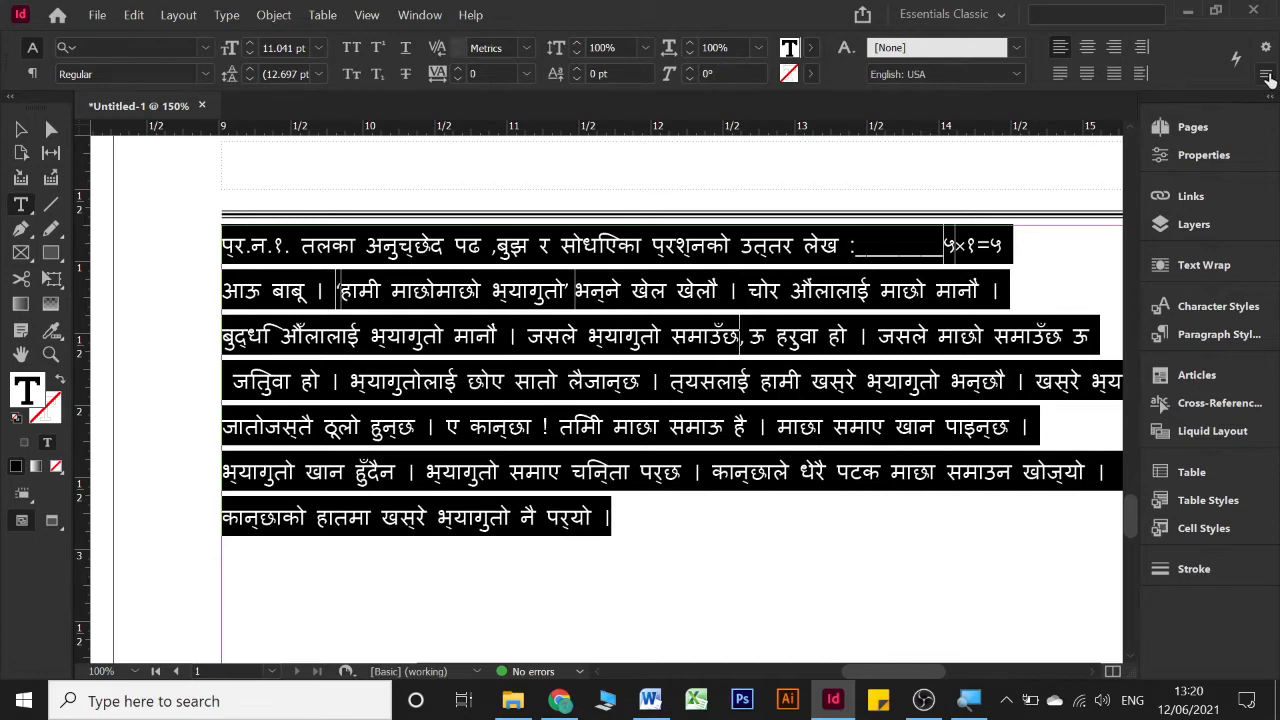
left_click(950, 15)
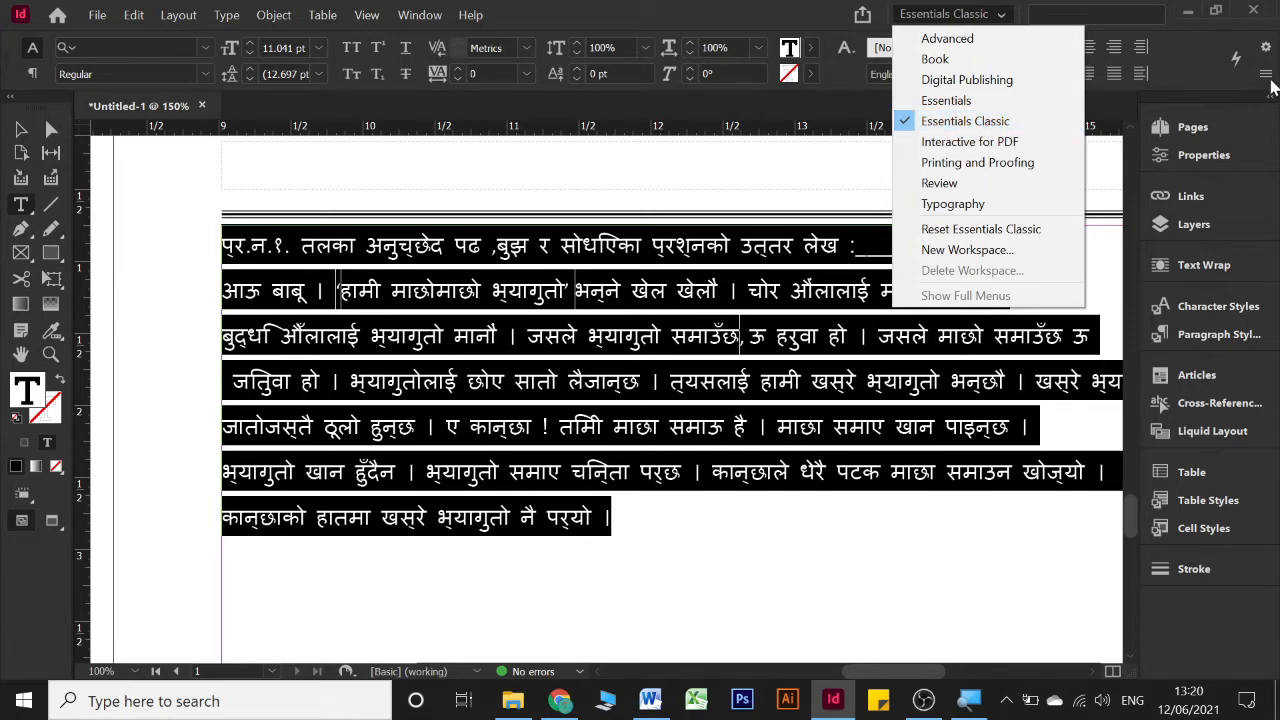
left_click(1266, 47)
left_click(1262, 52)
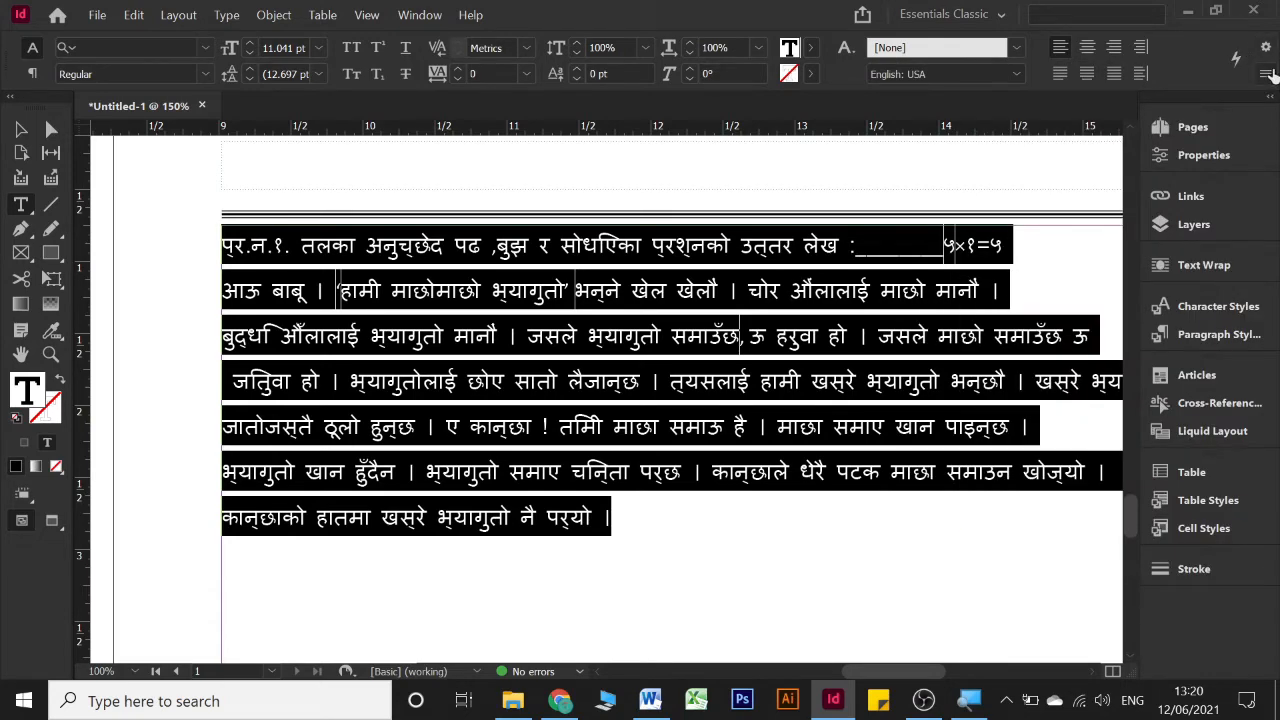
left_click(1266, 78)
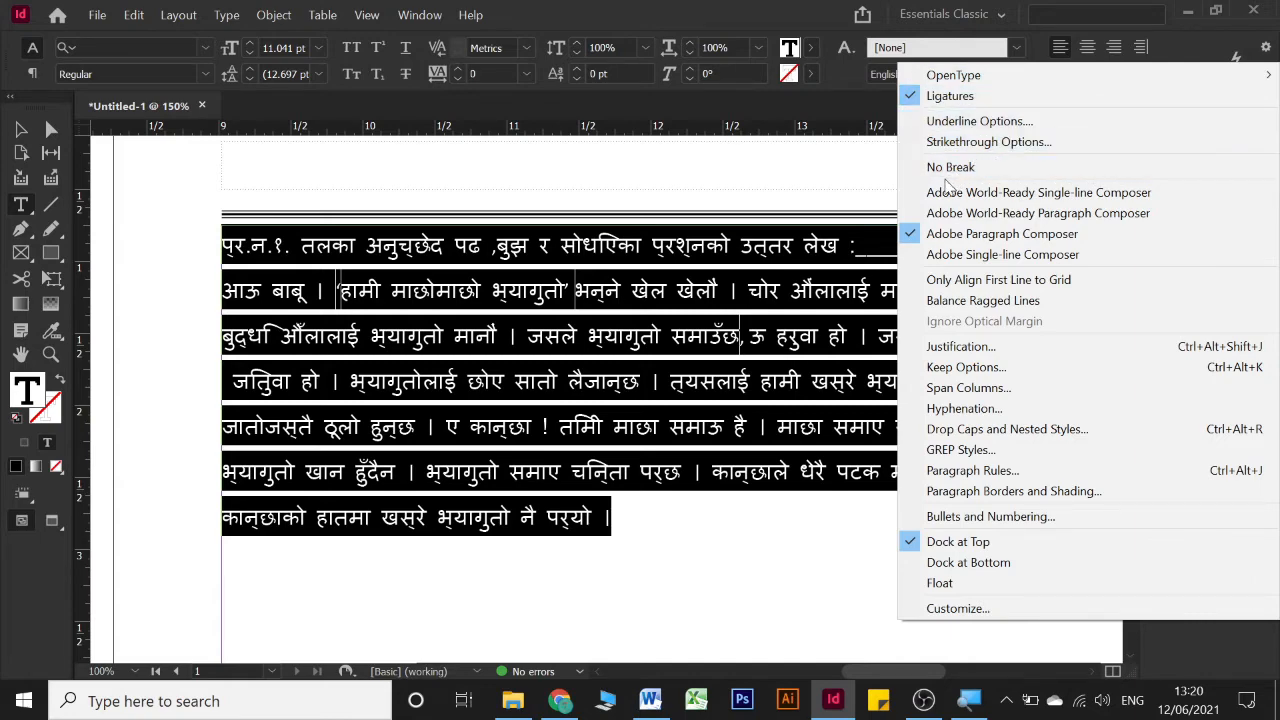
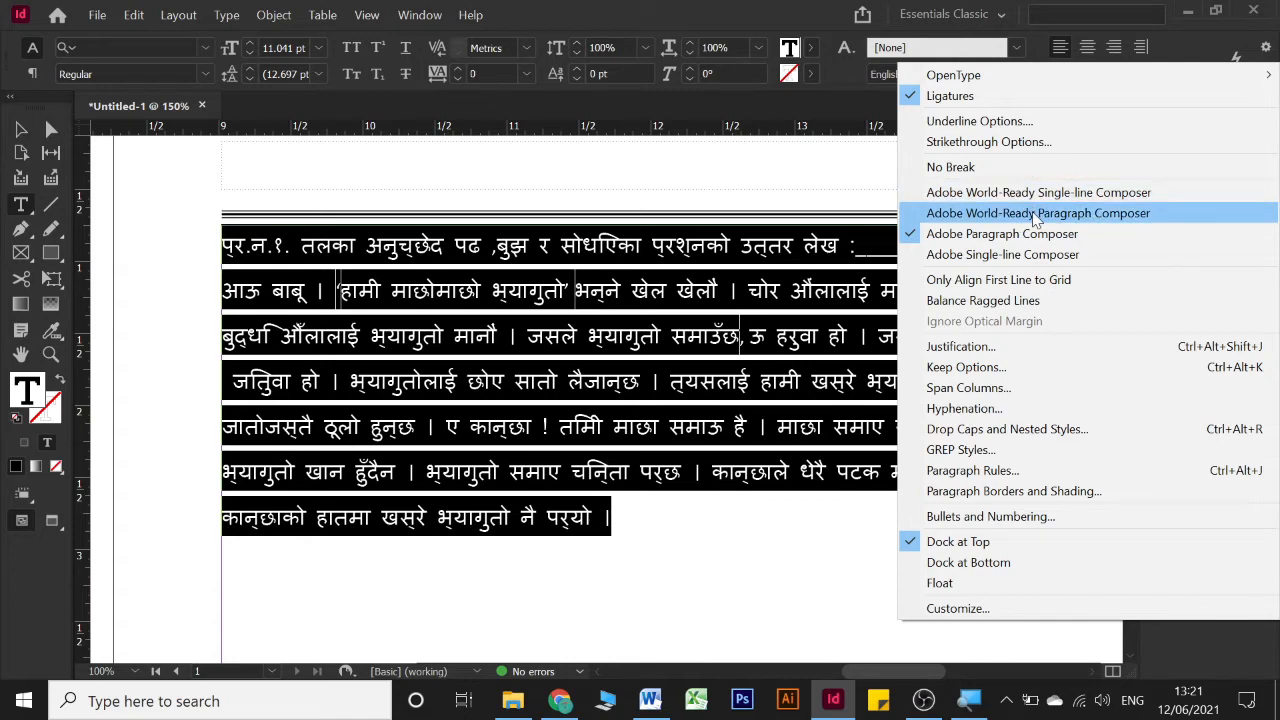
left_click(1083, 218)
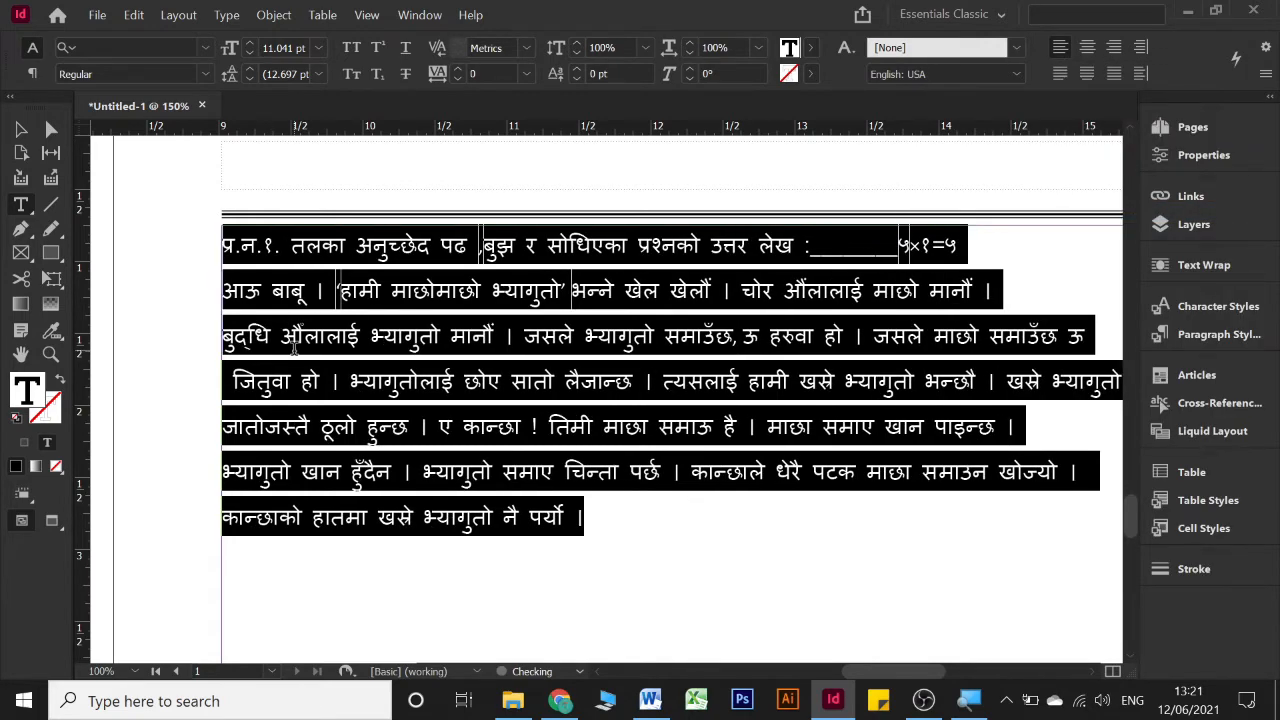
- Examine how the conjuncts and vowel signs are composed in the third line, the first line and the rest of the paragraph
left_click(246, 332)
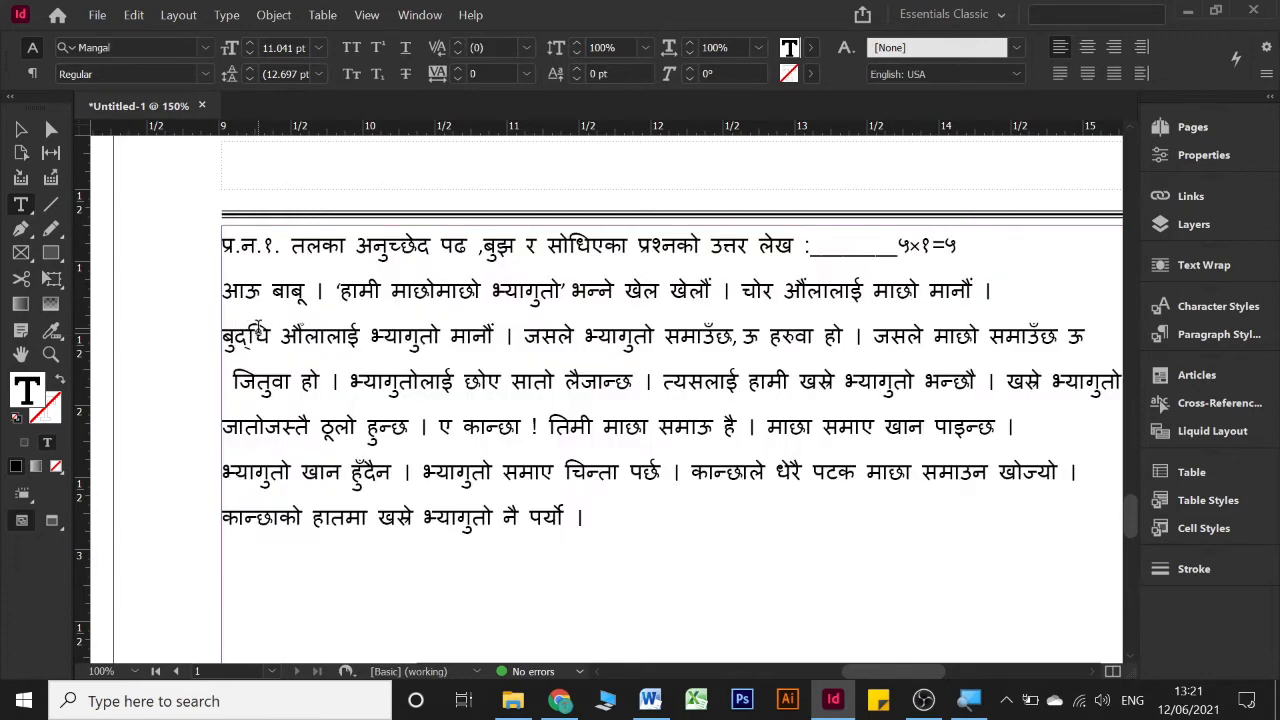
double_click(263, 334)
left_click(270, 335)
left_click_drag(264, 331, 246, 330)
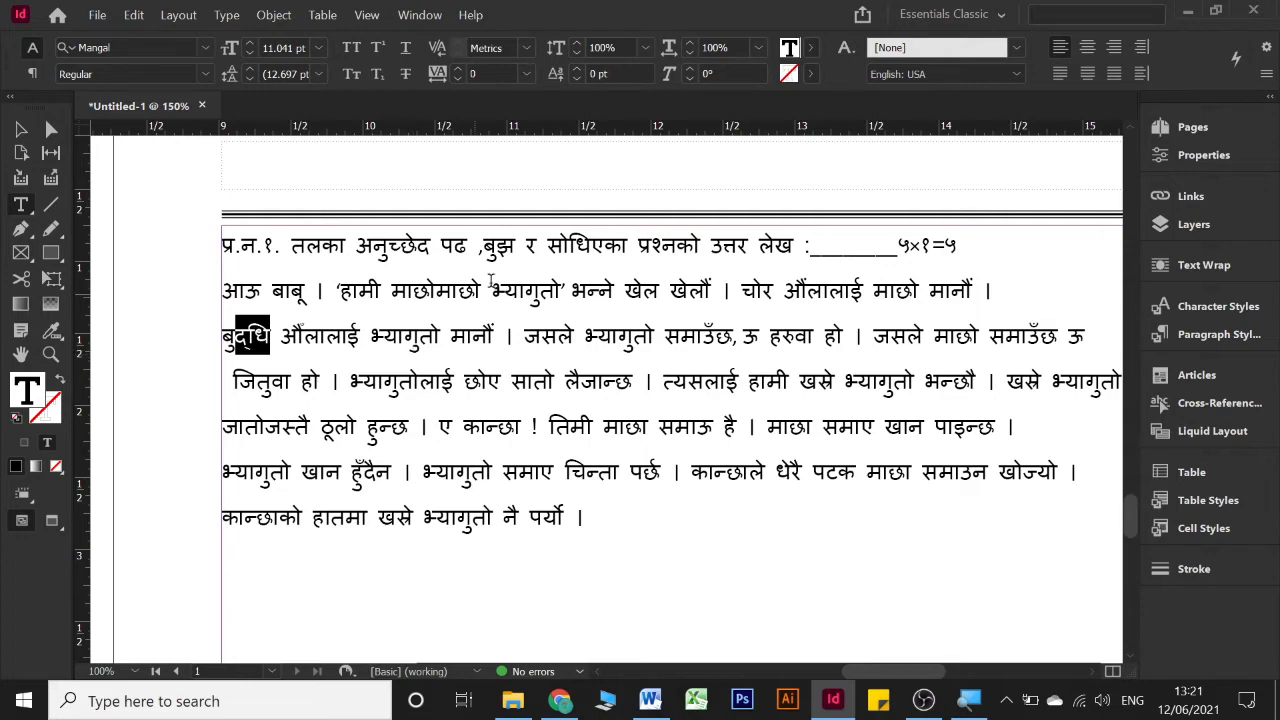
left_click_drag(414, 296, 678, 350)
left_click(747, 426)
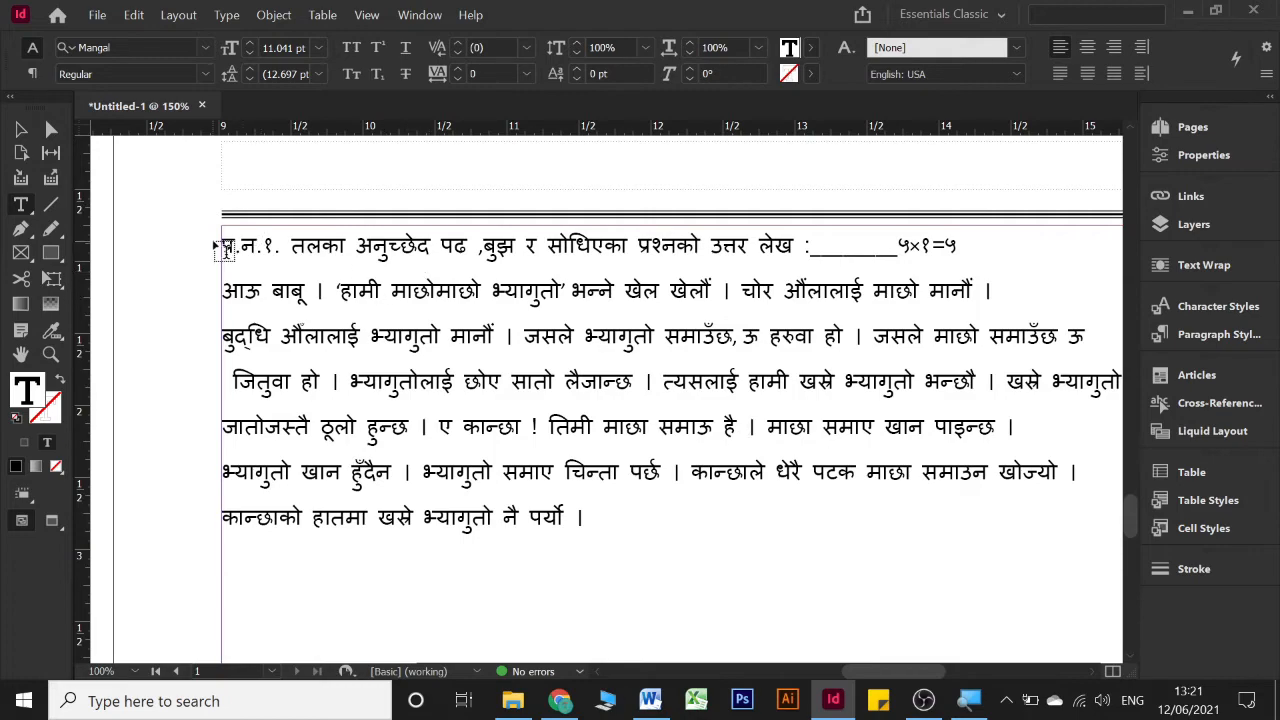
left_click_drag(218, 245, 960, 248)
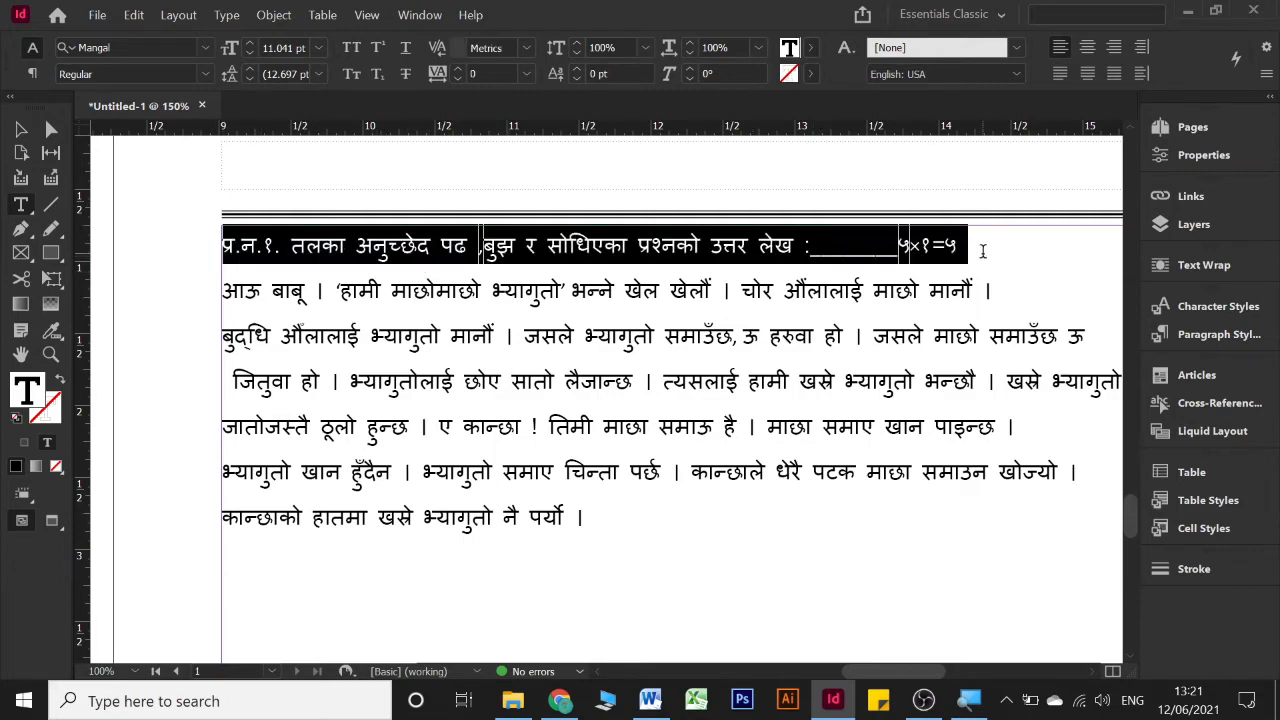
left_click_drag(930, 290, 930, 340)
left_click(428, 430)
left_click(547, 345)
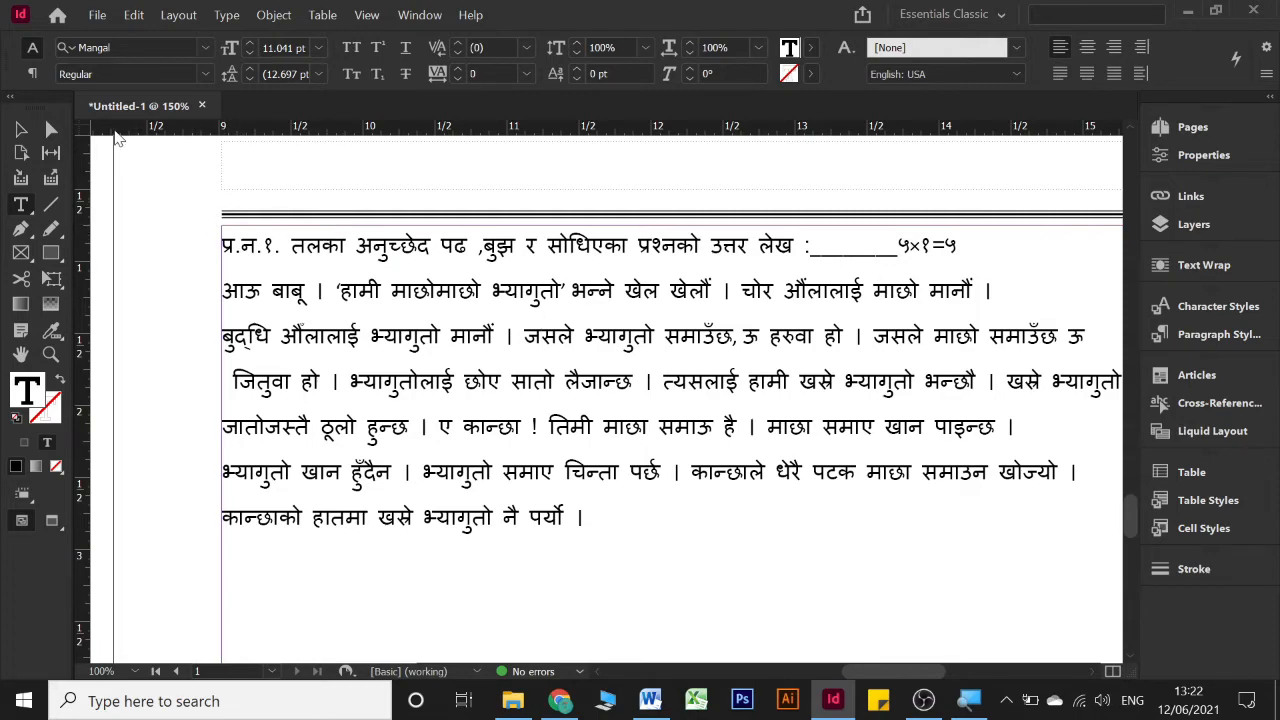
- Look through the available font families for the placed text, comparing Mangal and Nepali
left_click(199, 48)
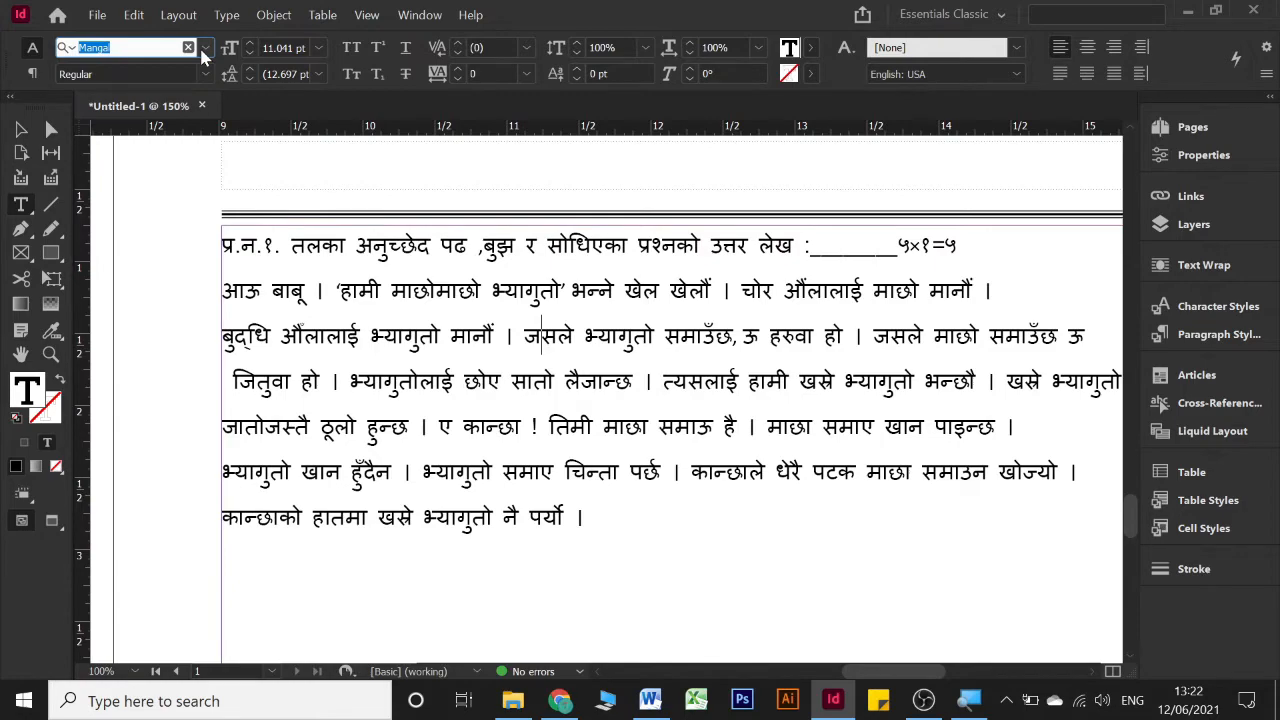
left_click(202, 51)
left_click(202, 51)
left_click(488, 374)
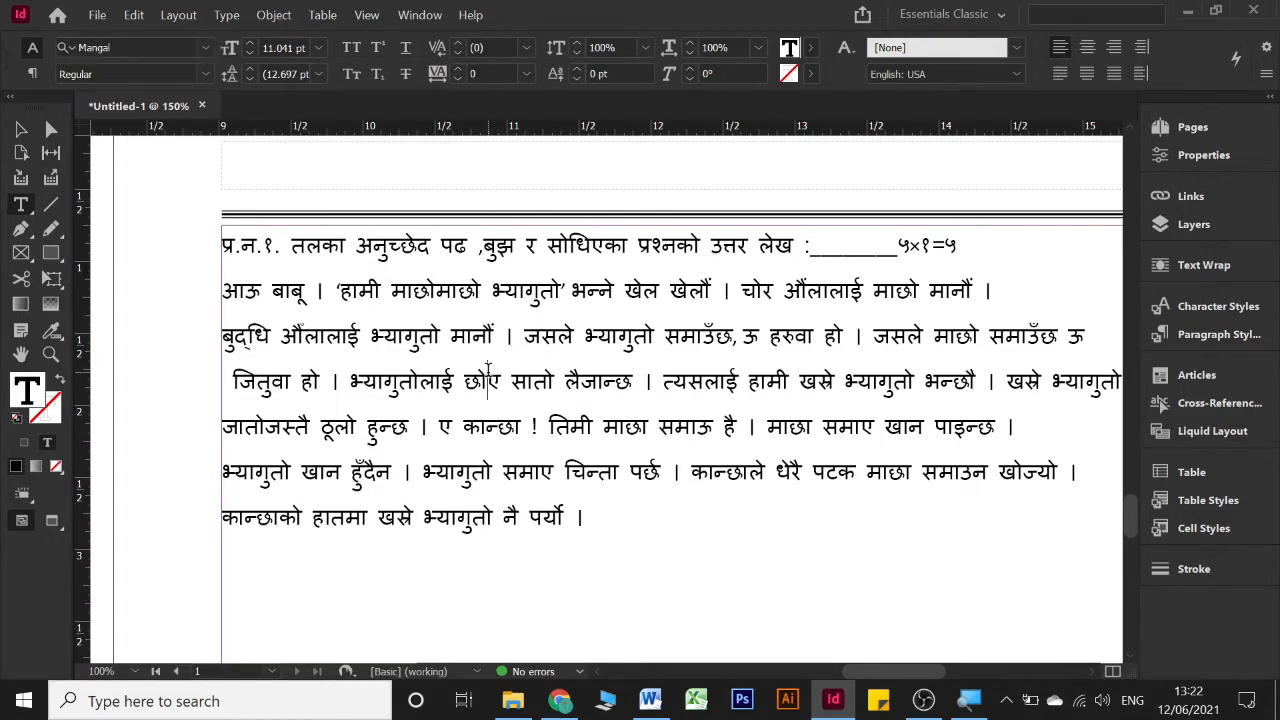
left_click(202, 50)
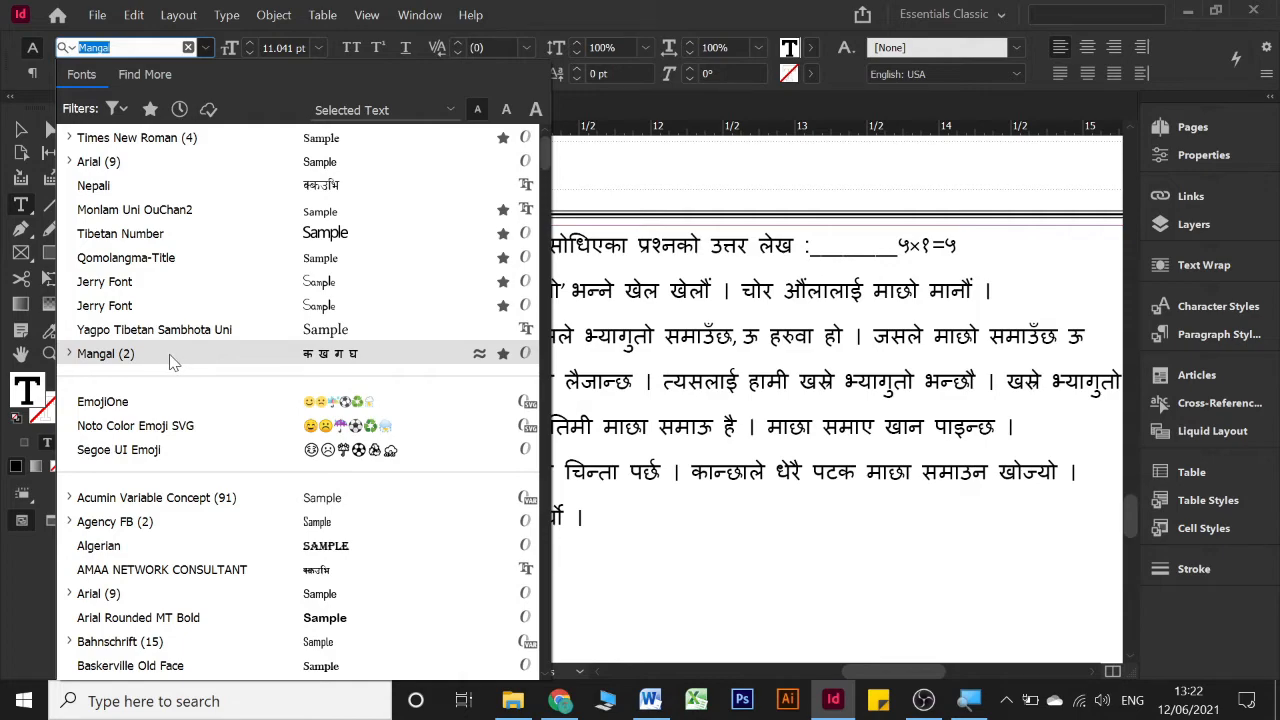
left_click(206, 48)
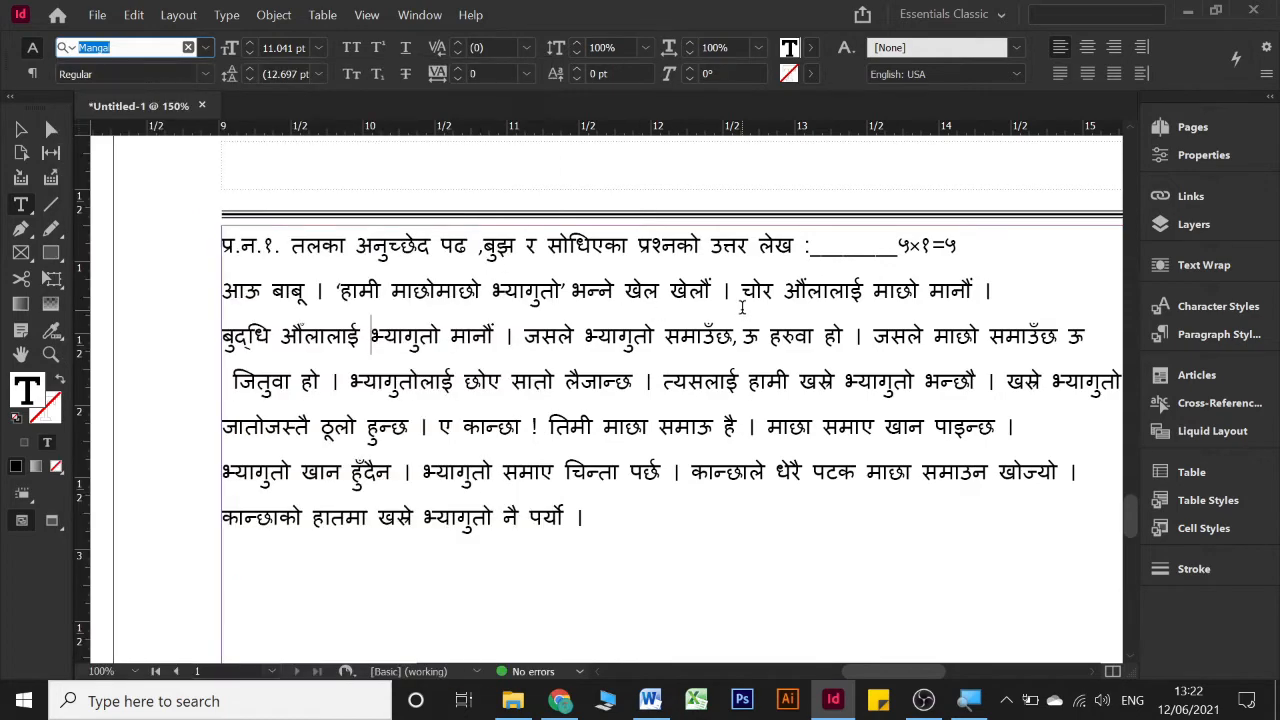
left_click(206, 47)
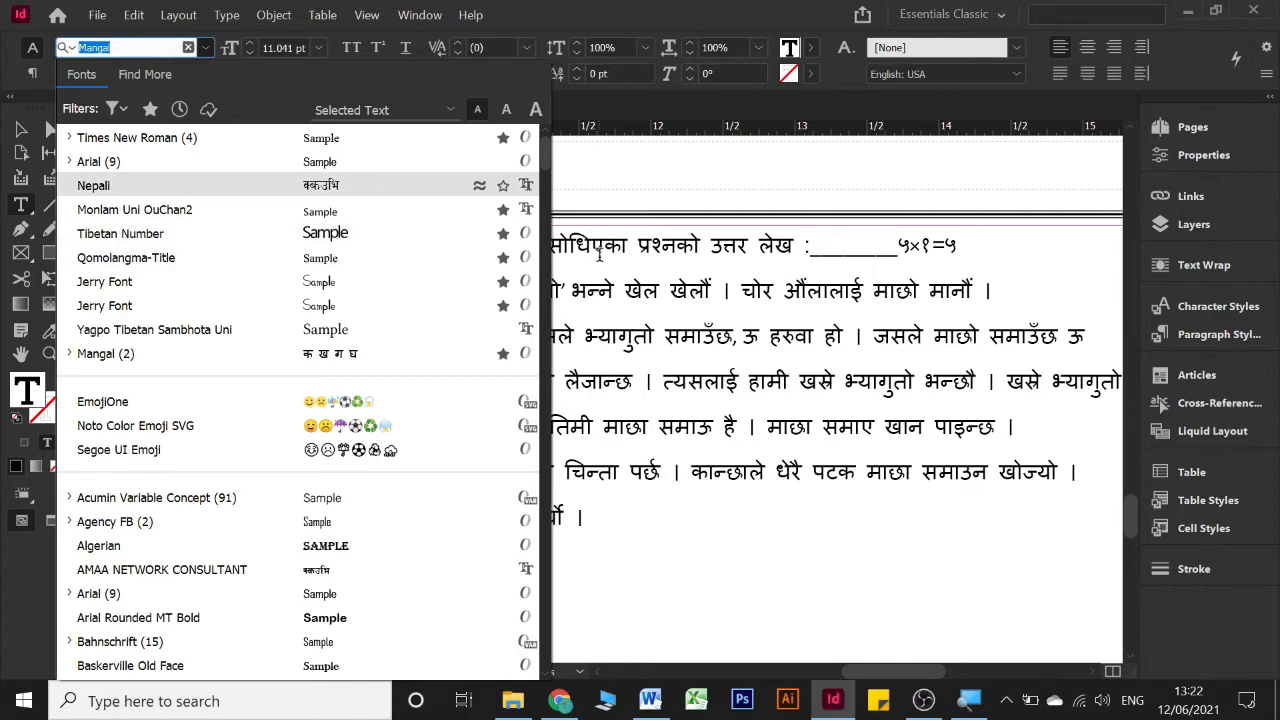
left_click(609, 307)
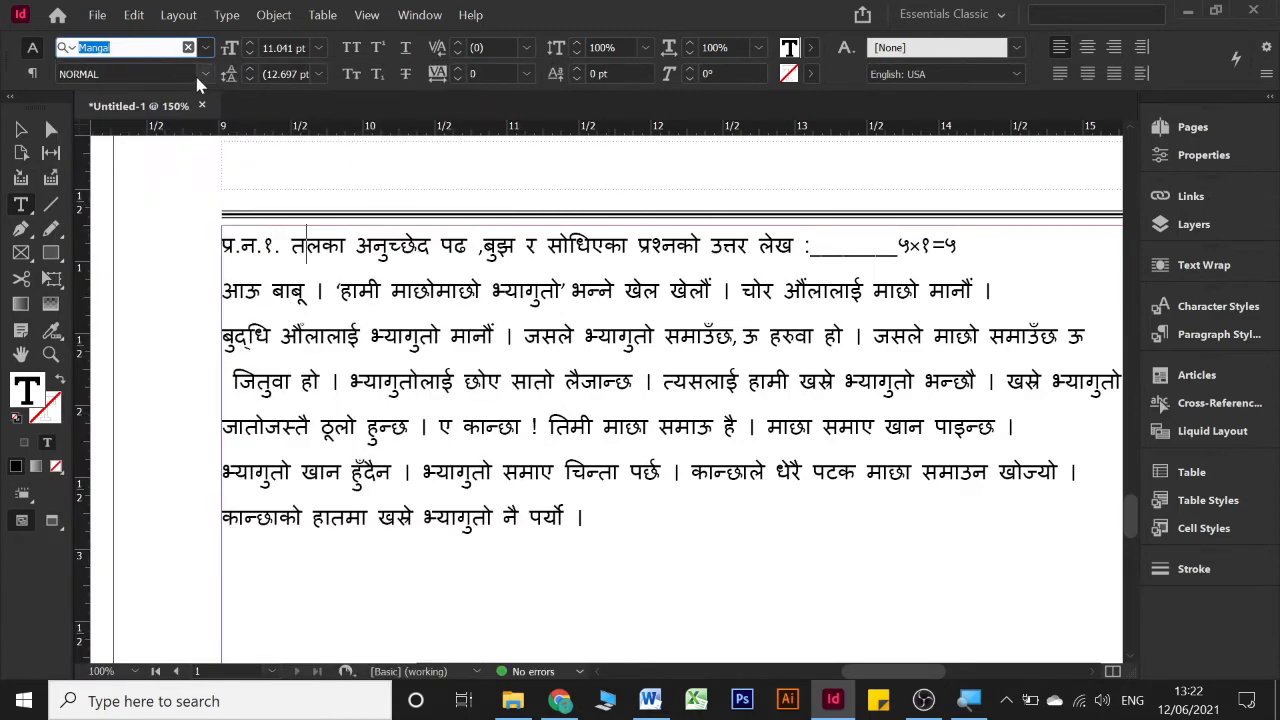
key("Escape")
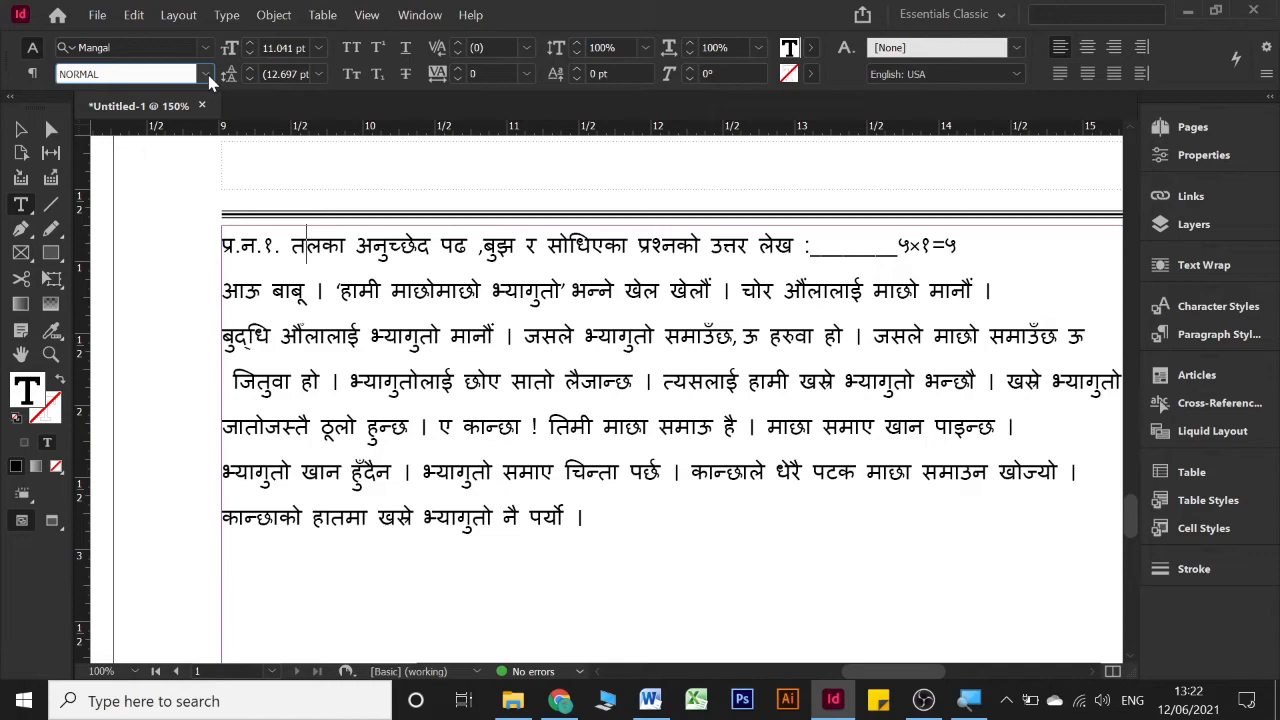
- Try the NORMAL font style at the insertion point in the first line
left_click(206, 74)
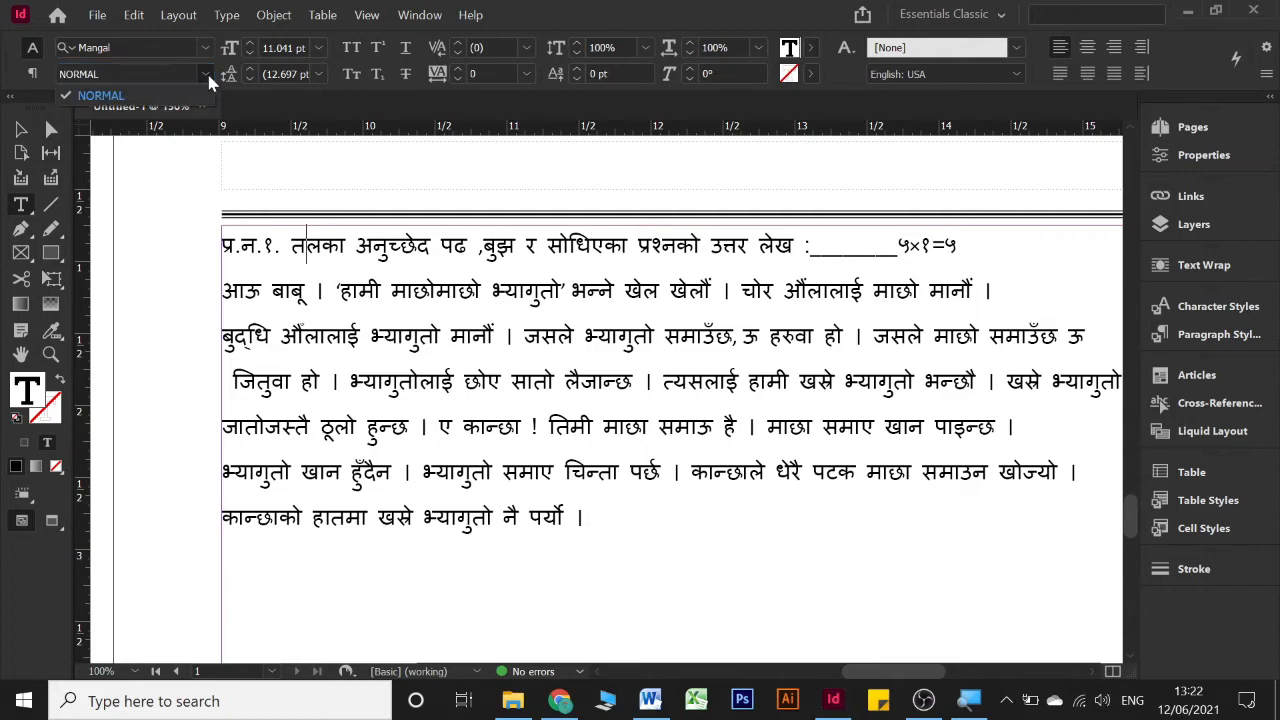
left_click(166, 101)
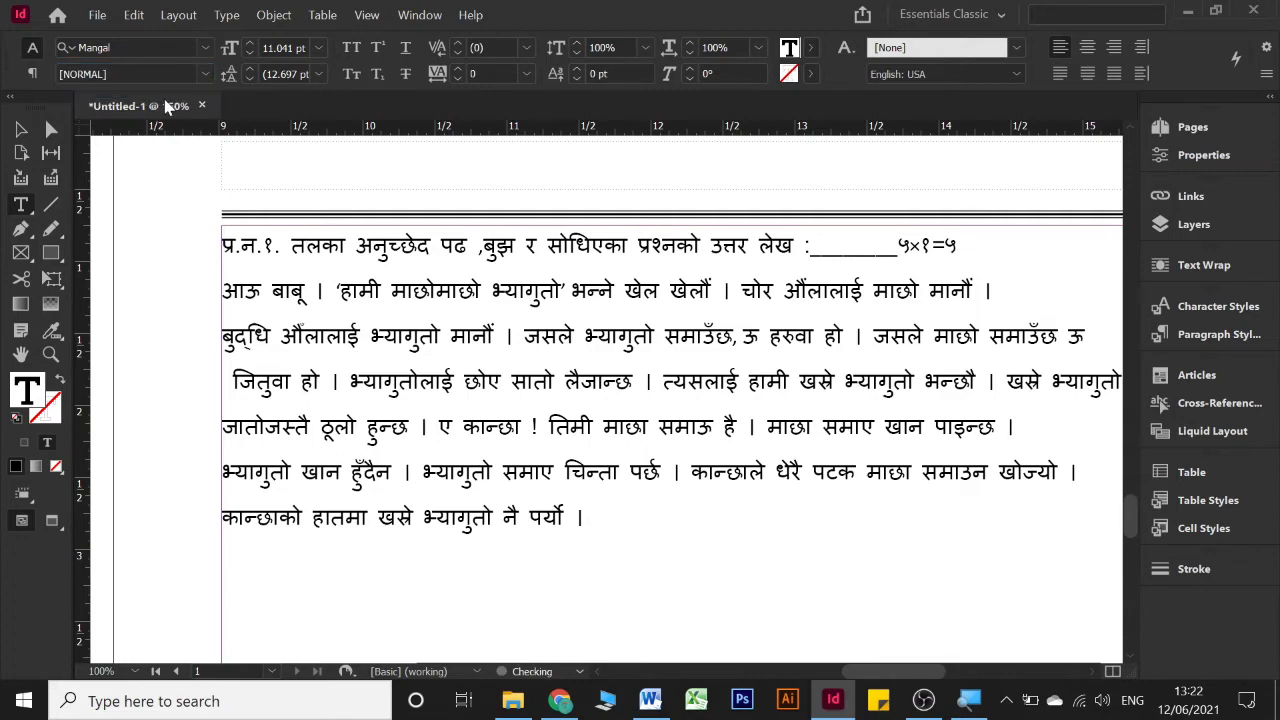
left_click(250, 52)
left_click(433, 320)
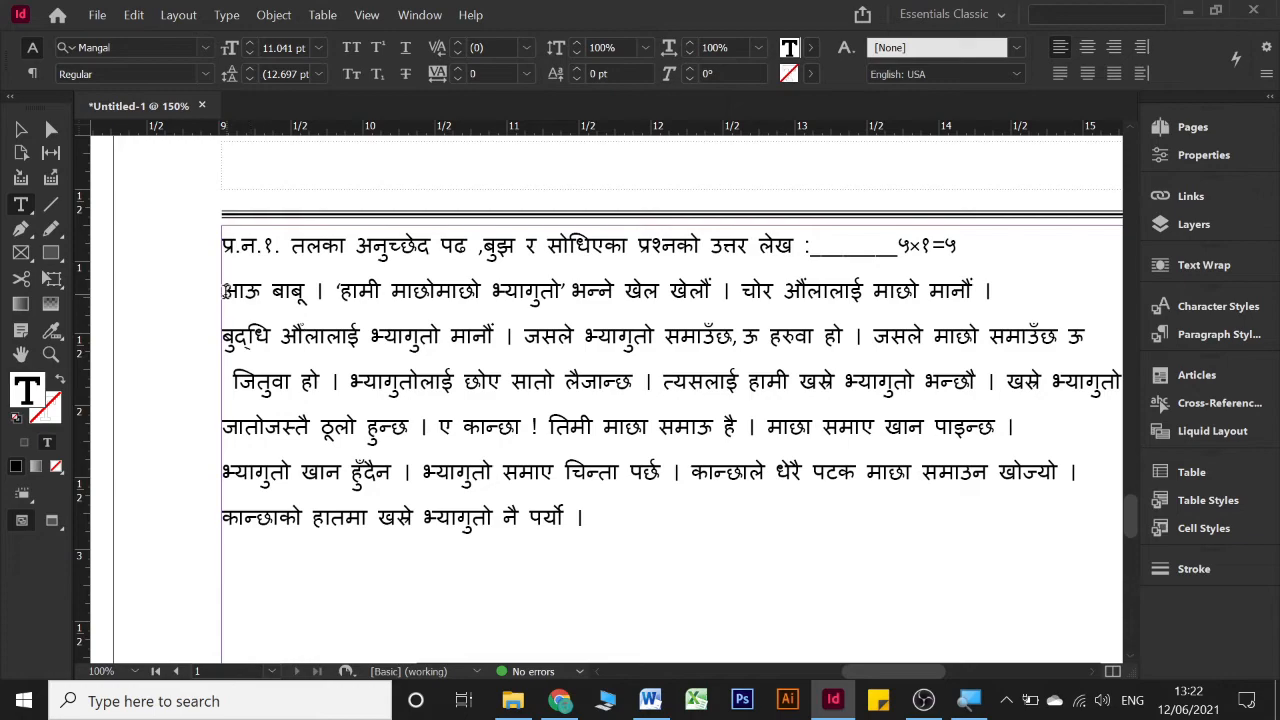
- Highlight words and whole lines in the first two lines to compare their character formatting
left_click_drag(224, 290, 262, 290)
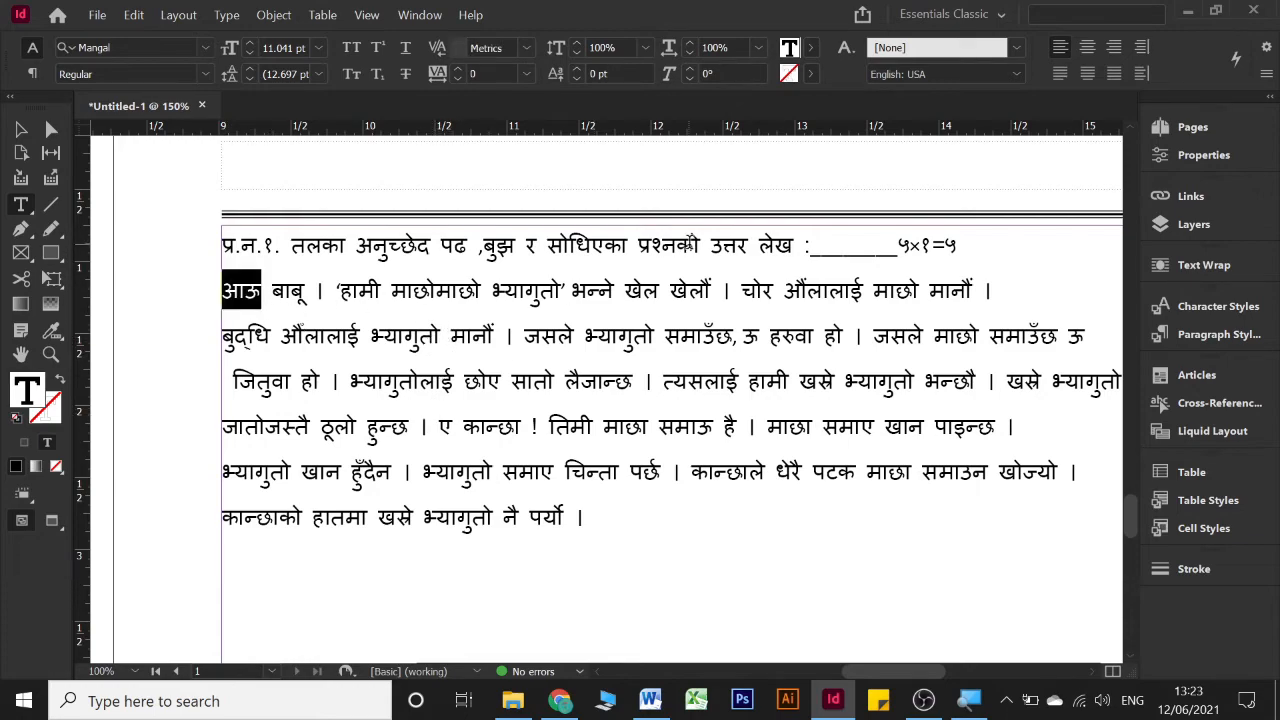
left_click_drag(742, 290, 781, 290)
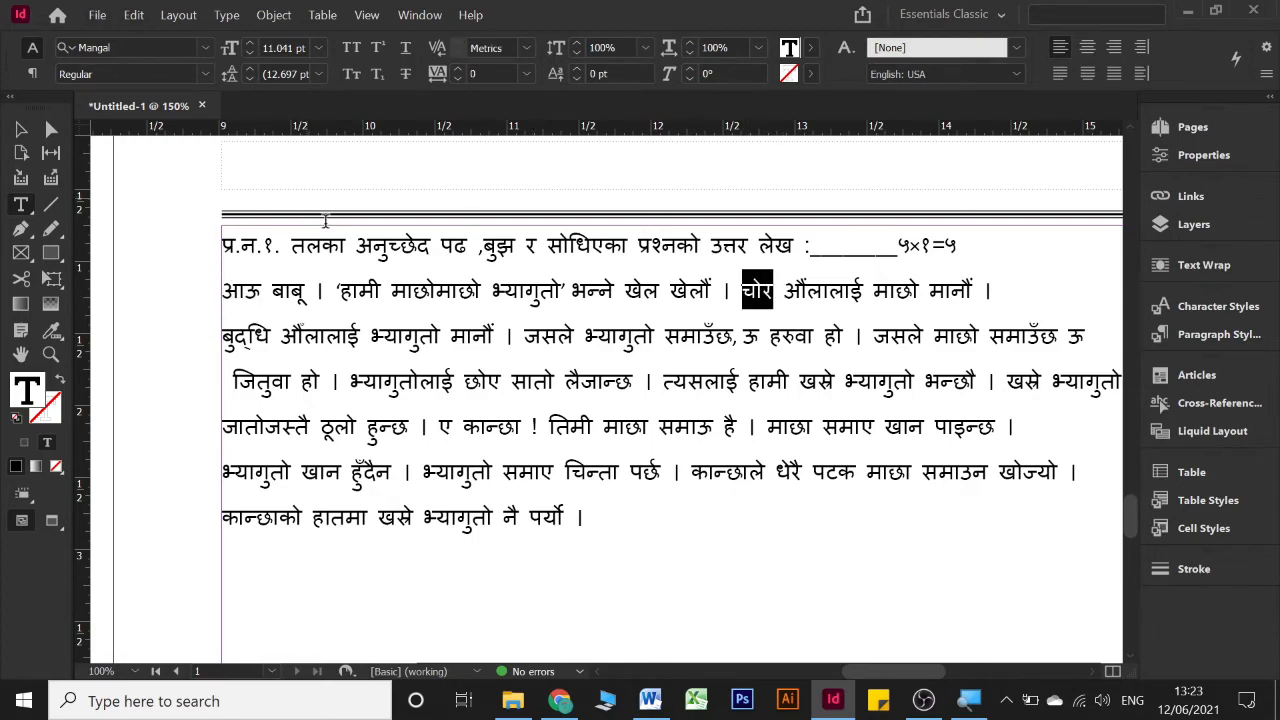
left_click(280, 315)
left_click(280, 315)
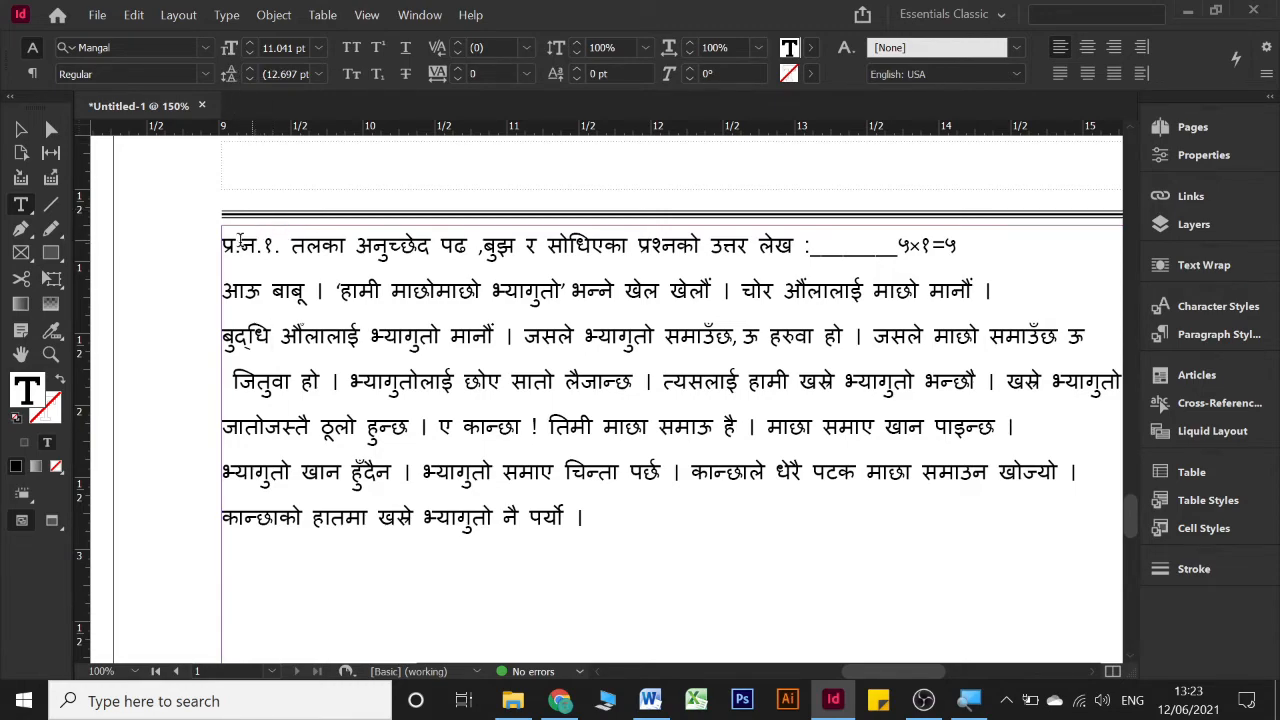
left_click_drag(222, 245, 996, 226)
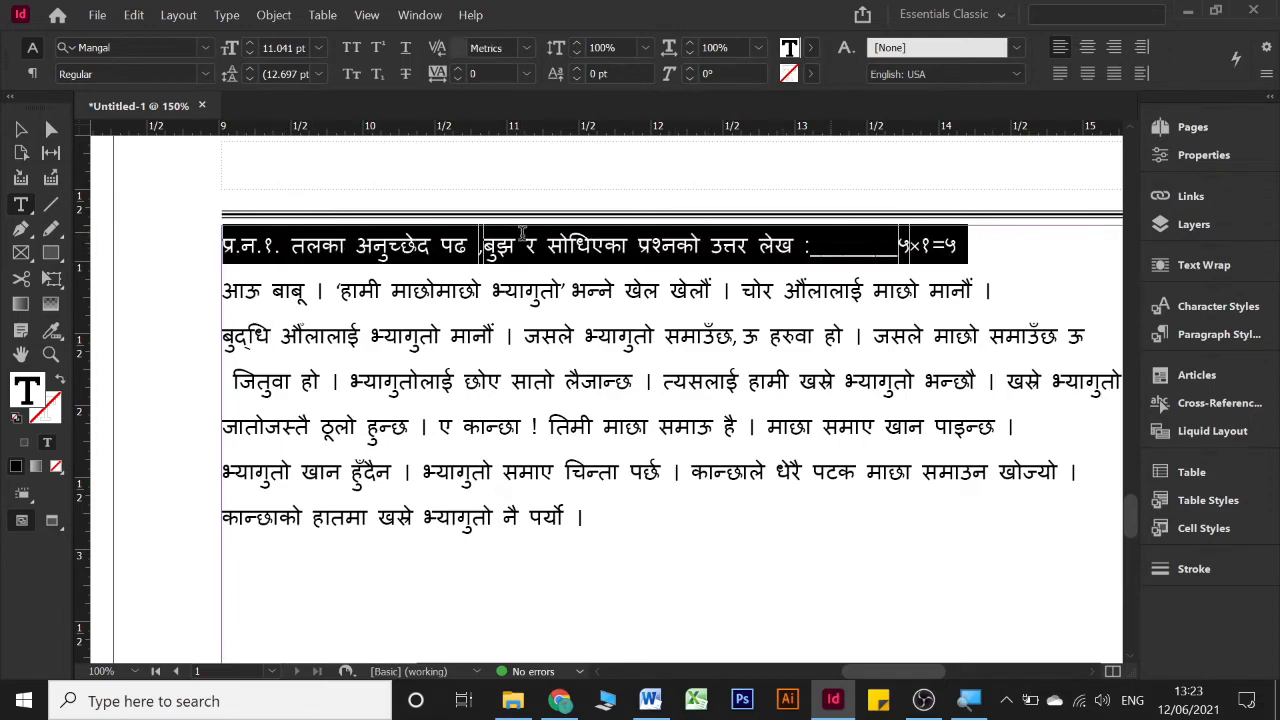
left_click_drag(220, 291, 1025, 285)
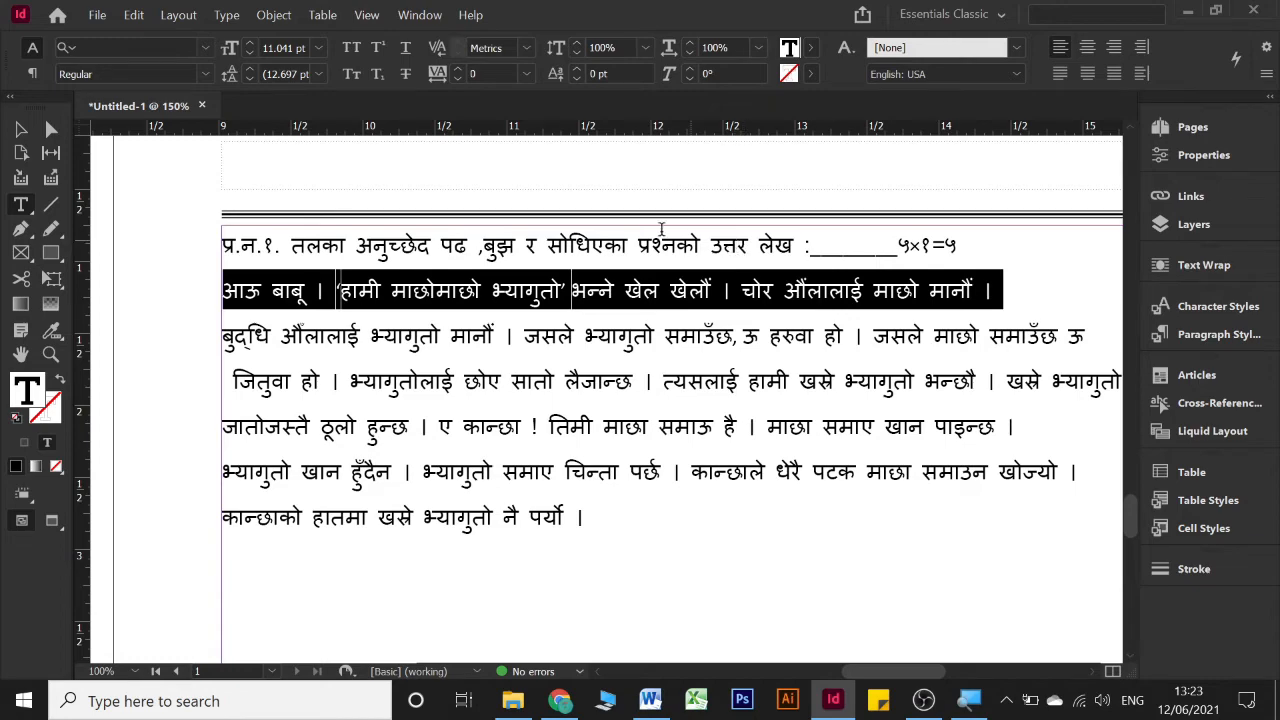
left_click_drag(222, 245, 1013, 240)
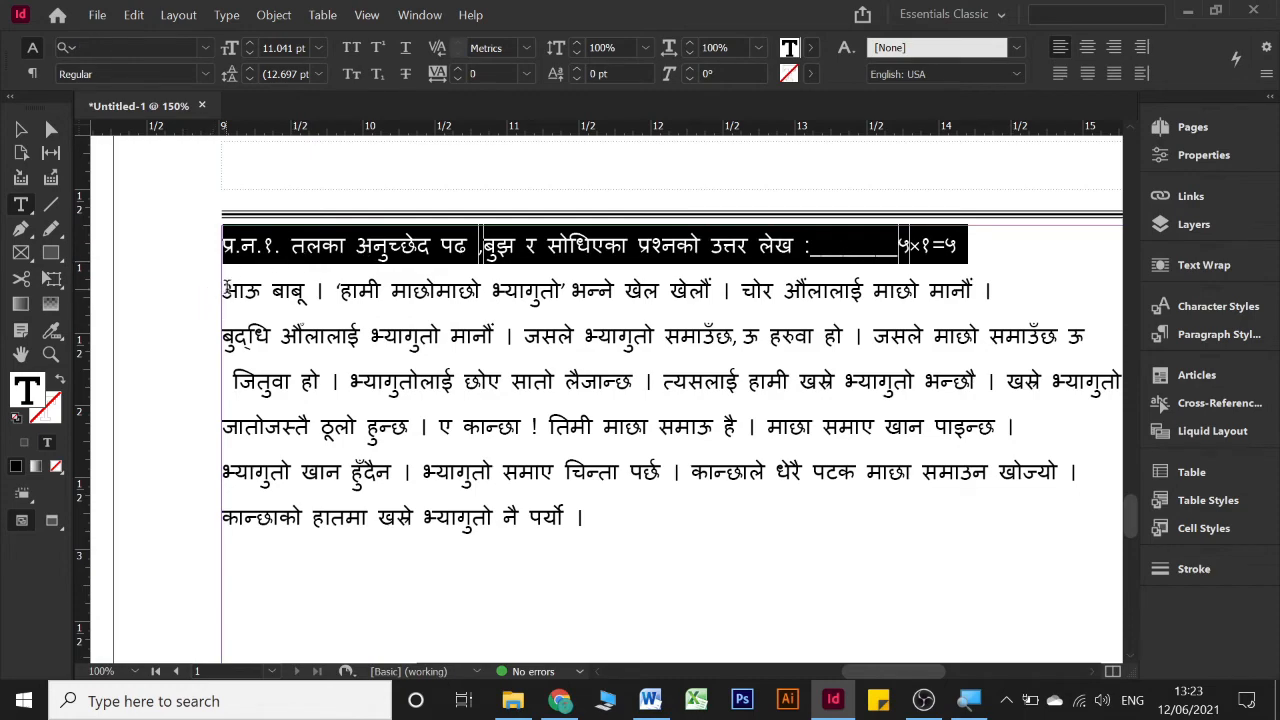
left_click_drag(224, 287, 1004, 279)
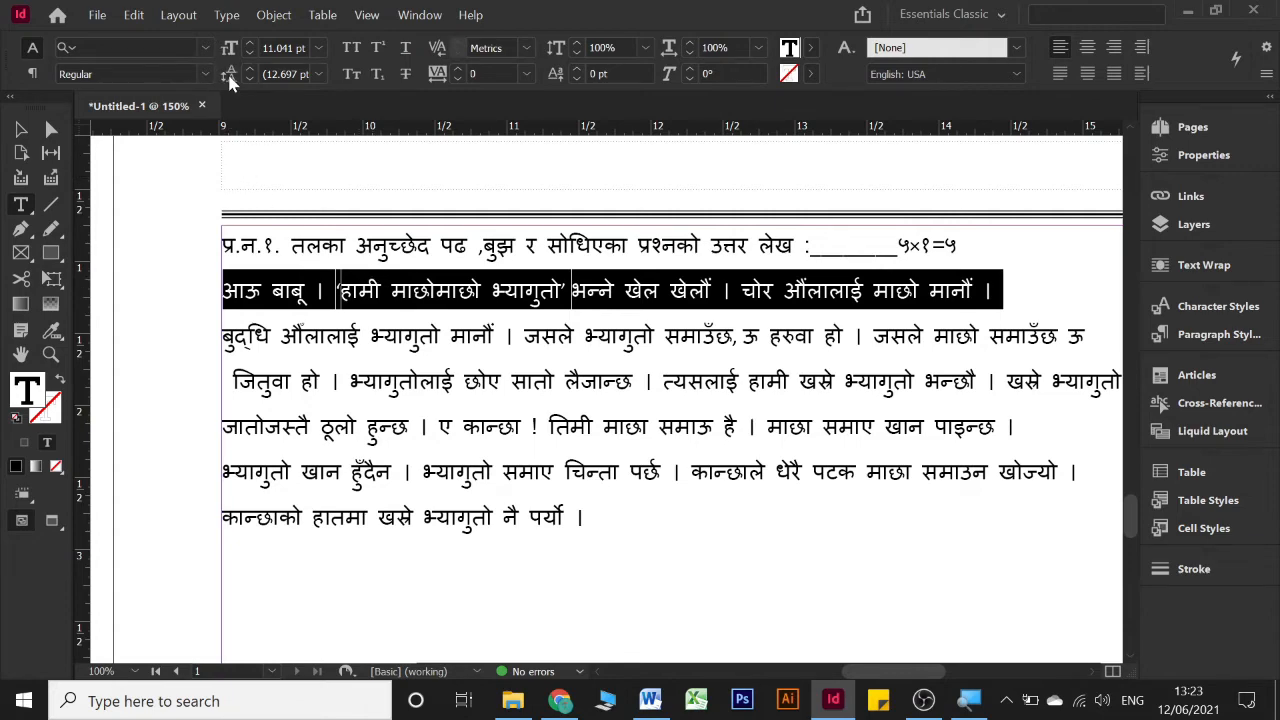
left_click(366, 223)
- Set all of the placed Nepali text to a 13 pt font size with 18 pt leading
left_click(330, 283)
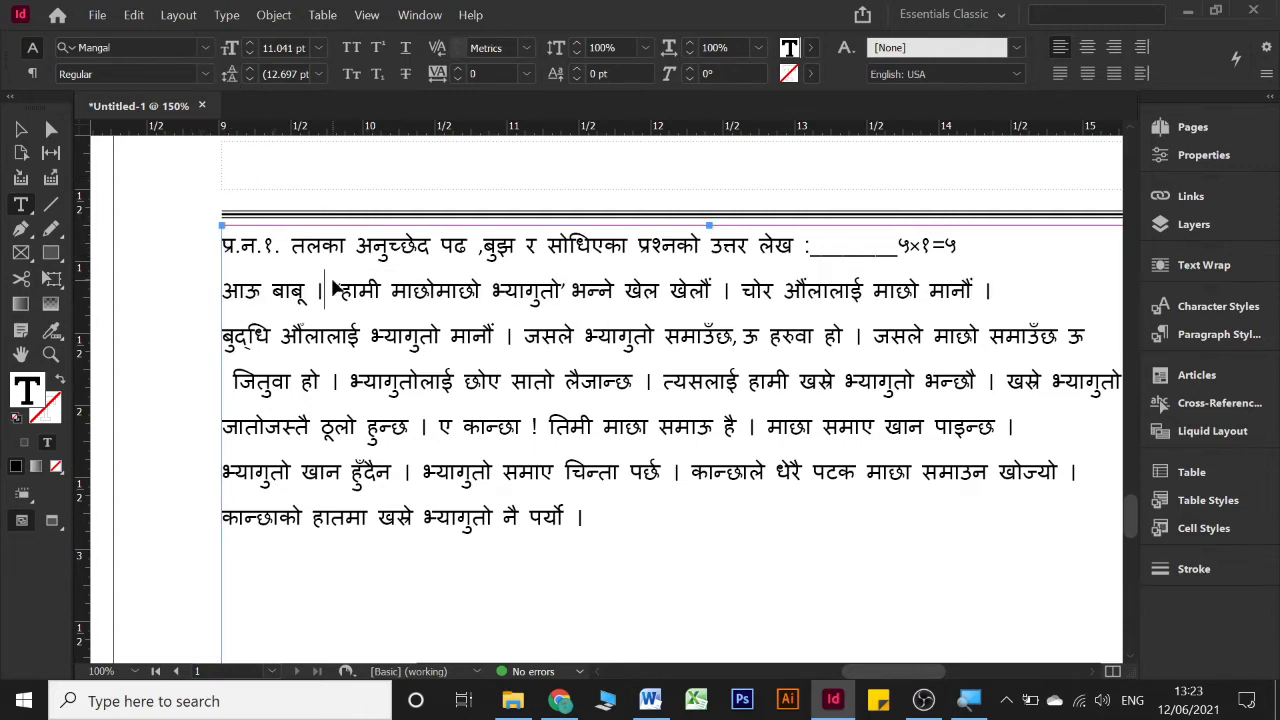
key("ctrl+a")
left_click(250, 43)
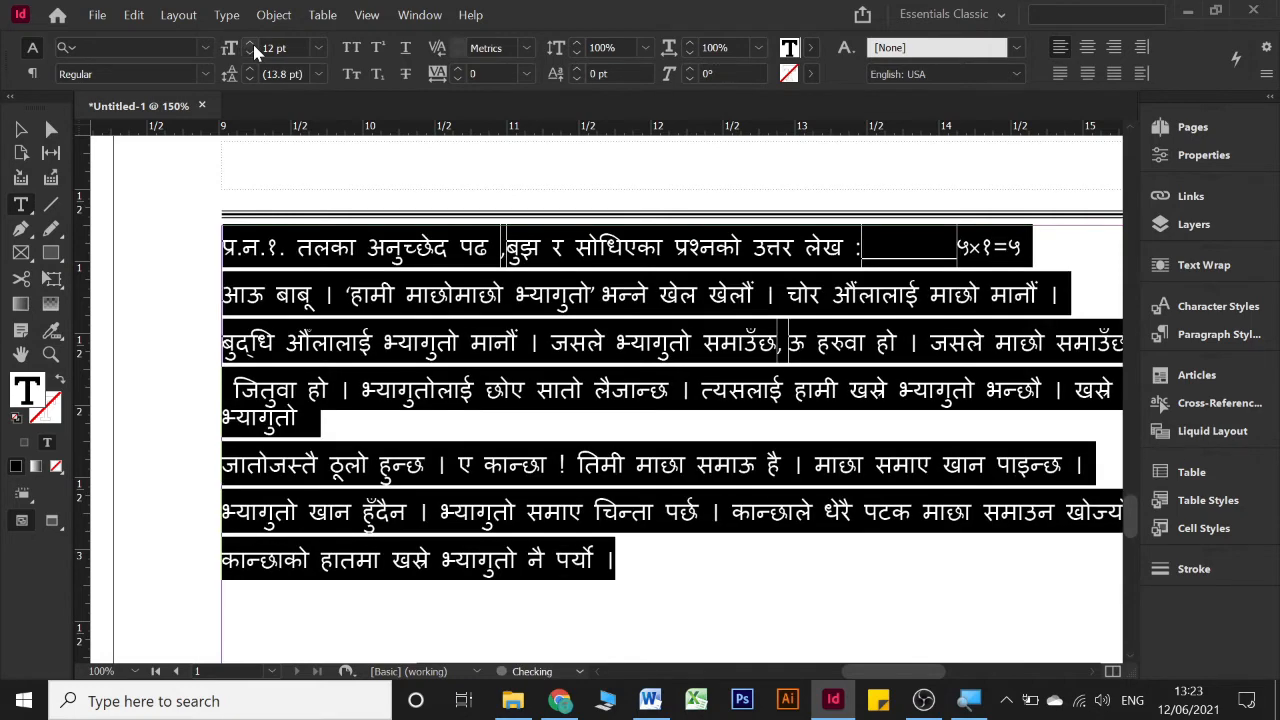
left_click(252, 42)
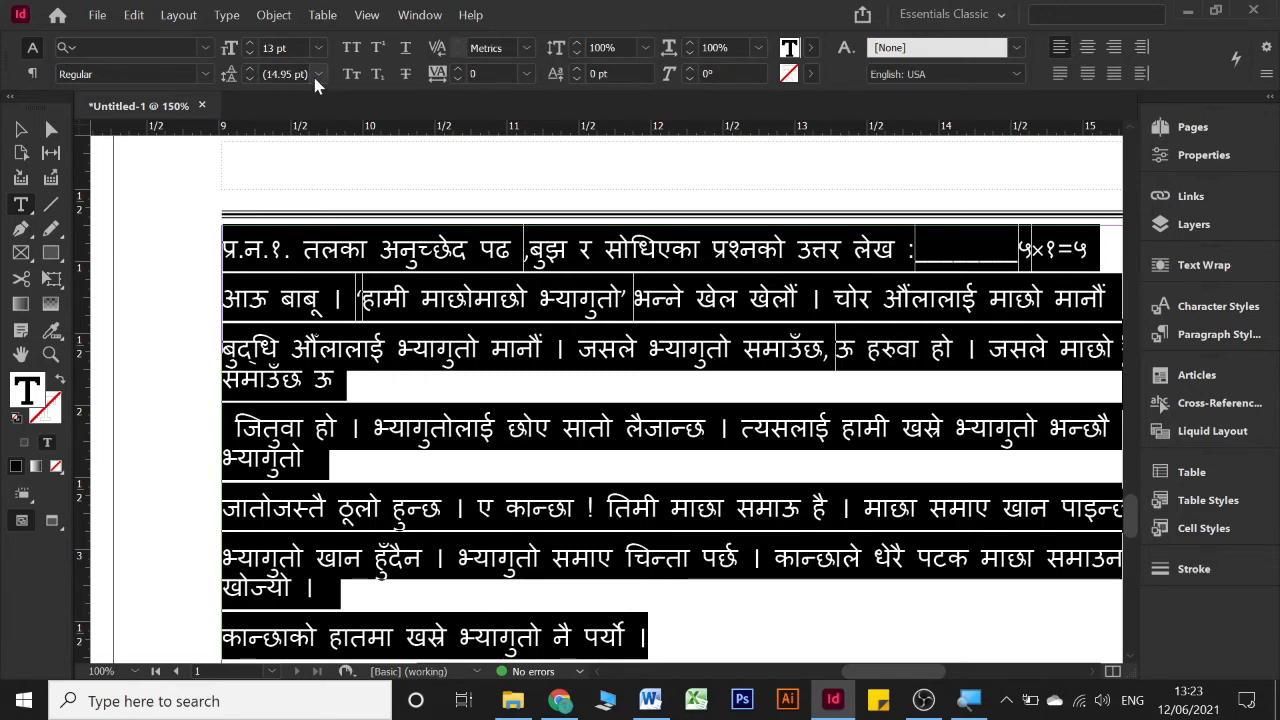
left_click(250, 69)
left_click(249, 69)
left_click(249, 69)
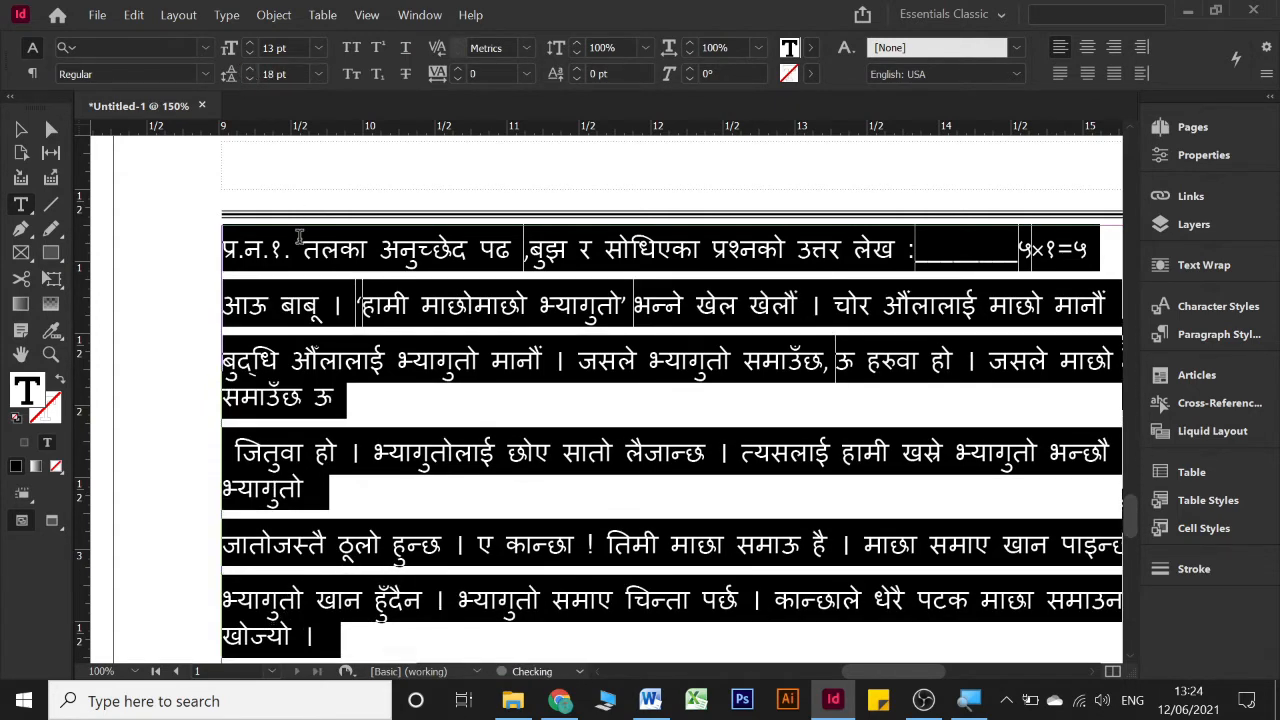
- Set the leading of all the placed Nepali text to 20 pt
left_click(249, 69)
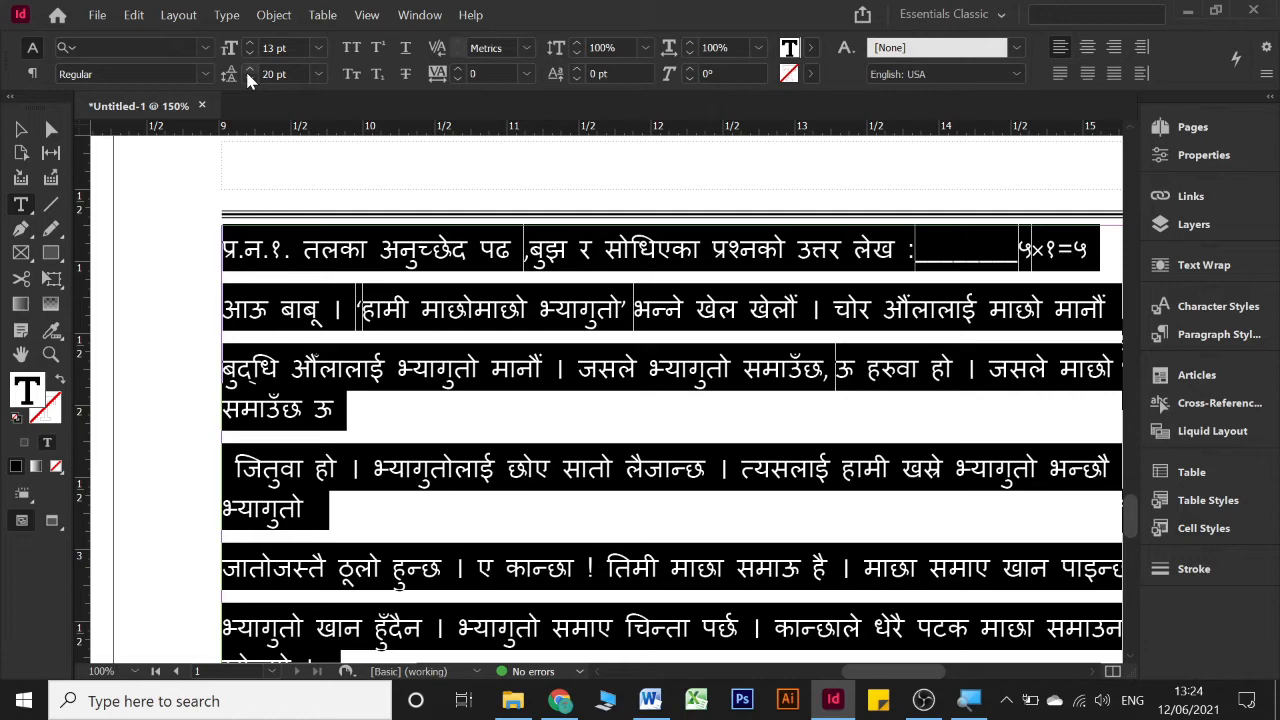
left_click(369, 262)
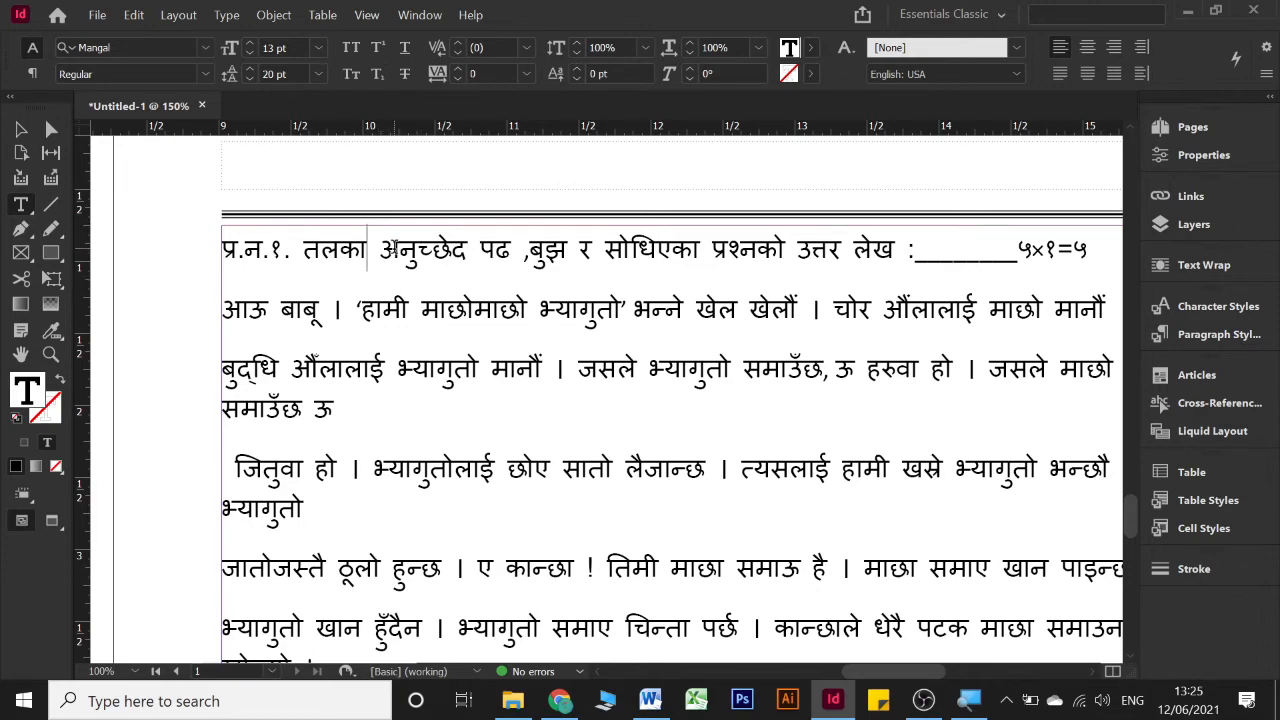
- Try superscript and then subscript on the word अनुच्छेद in the first line, and return it to normal position
left_click_drag(381, 249, 468, 258)
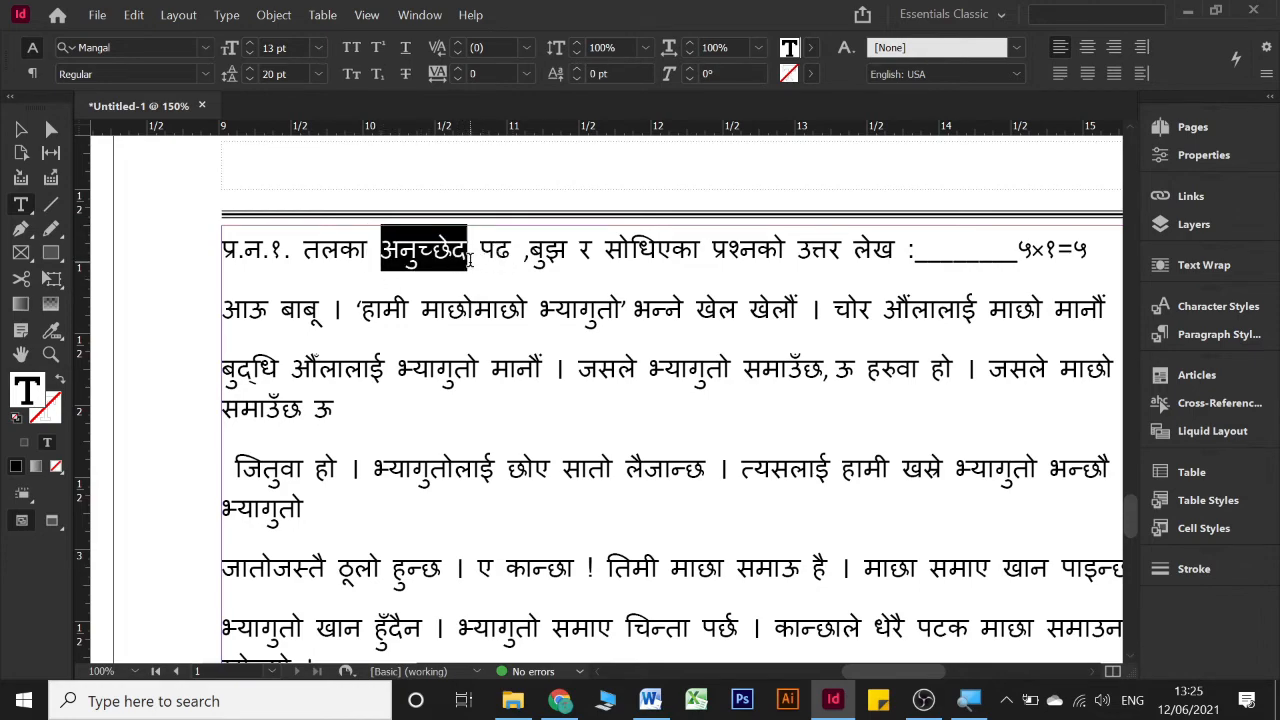
left_click(378, 47)
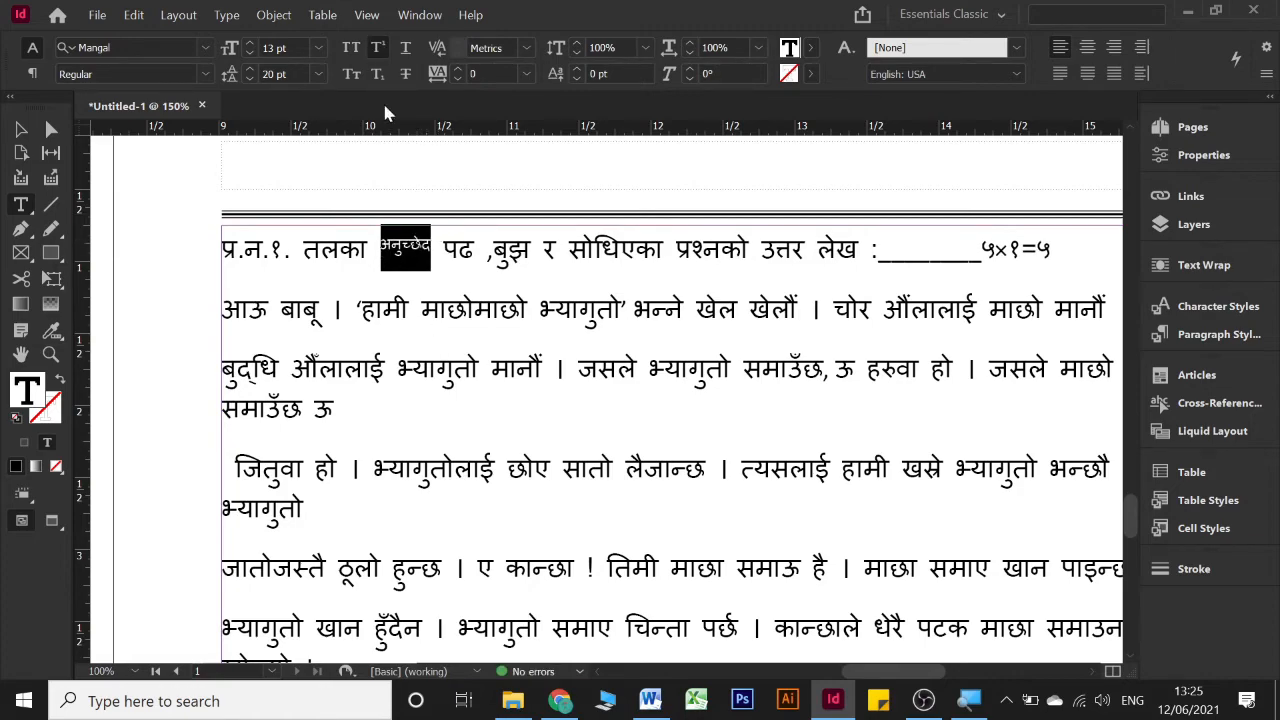
left_click(377, 75)
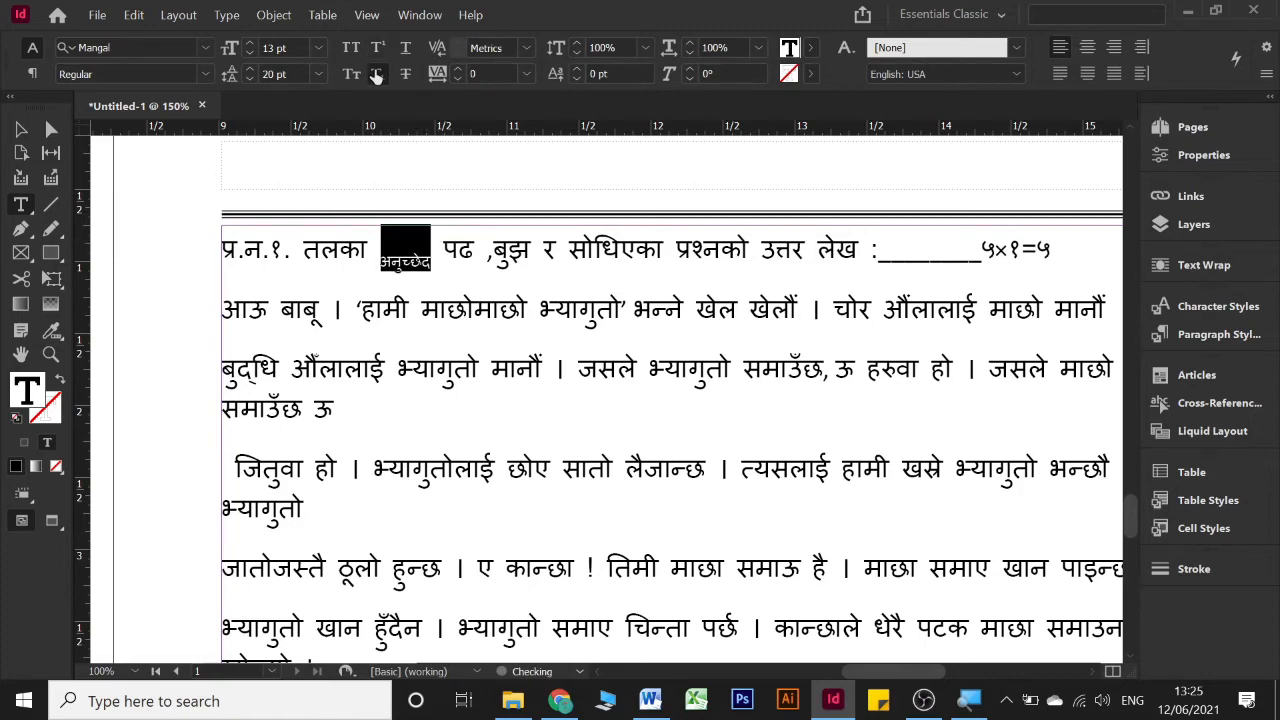
left_click(377, 75)
- Insert X2 after अनुच्छेद in the first line and try superscript and then subscript on the 2
left_click(475, 251)
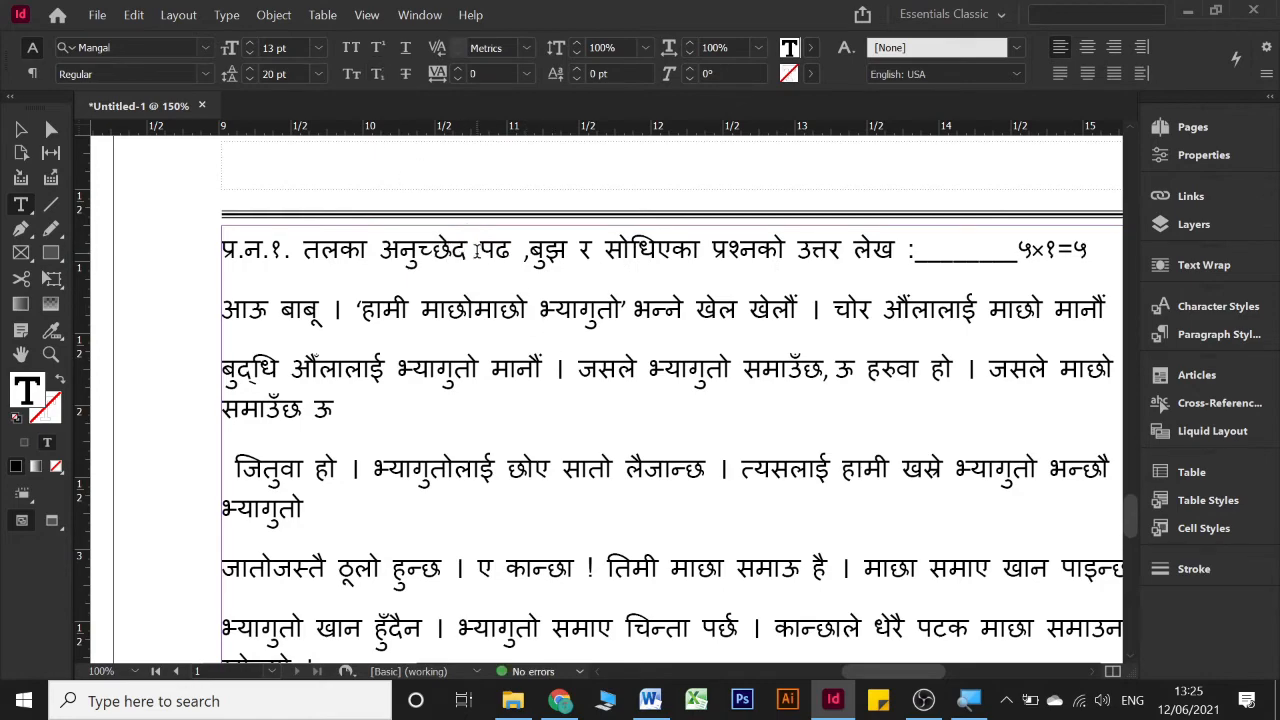
type("X2")
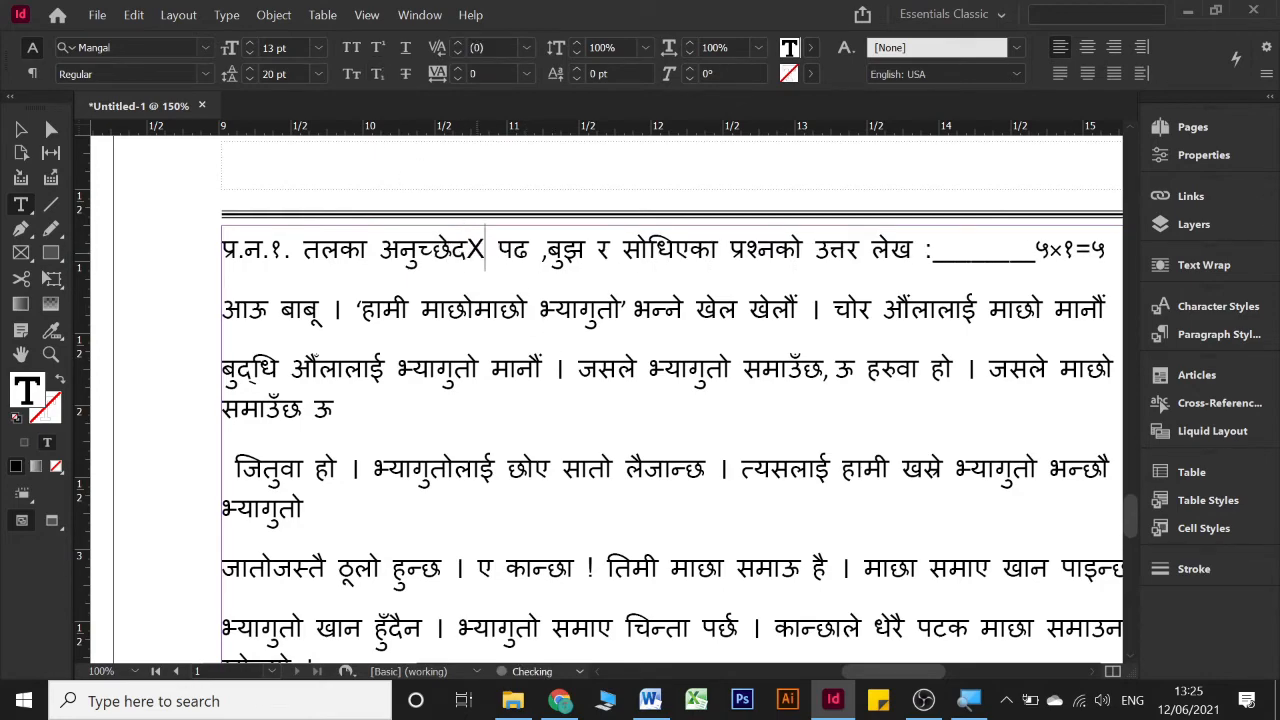
key("shift+Left")
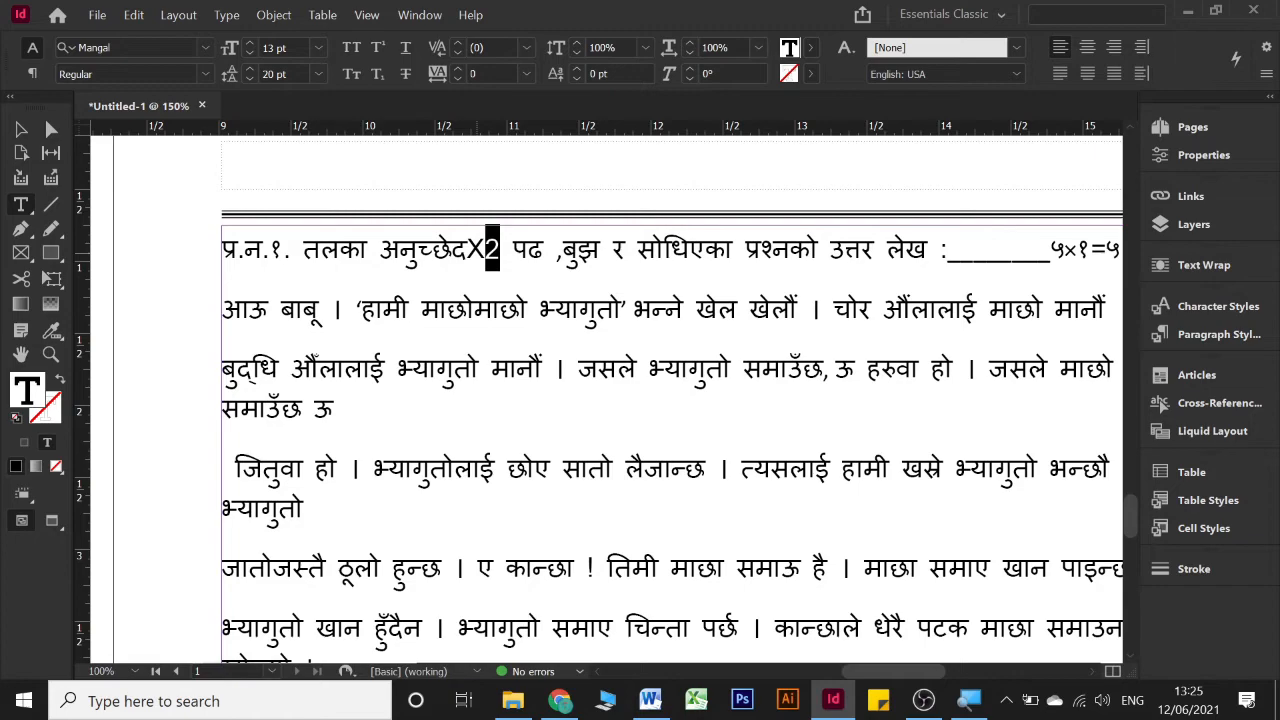
left_click(377, 47)
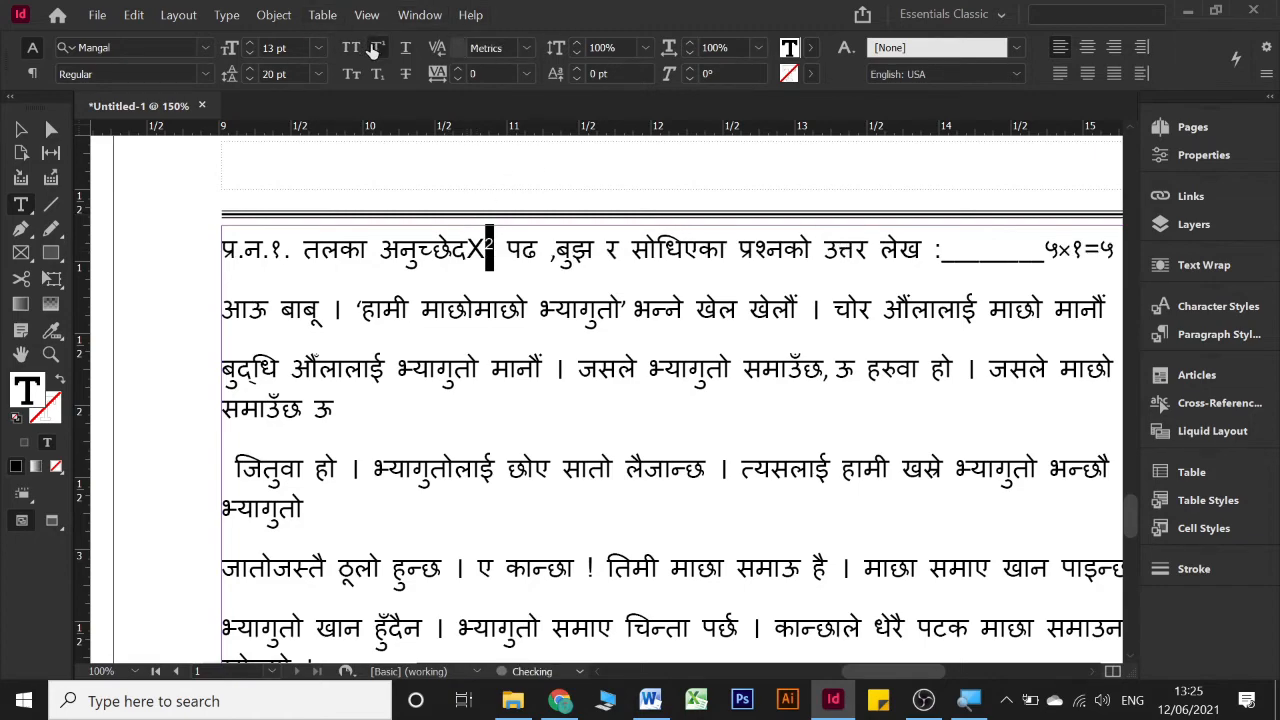
left_click(489, 248)
left_click(375, 74)
- Delete the trial X2 after अनुच्छेद in the first line
key("BackSpace")
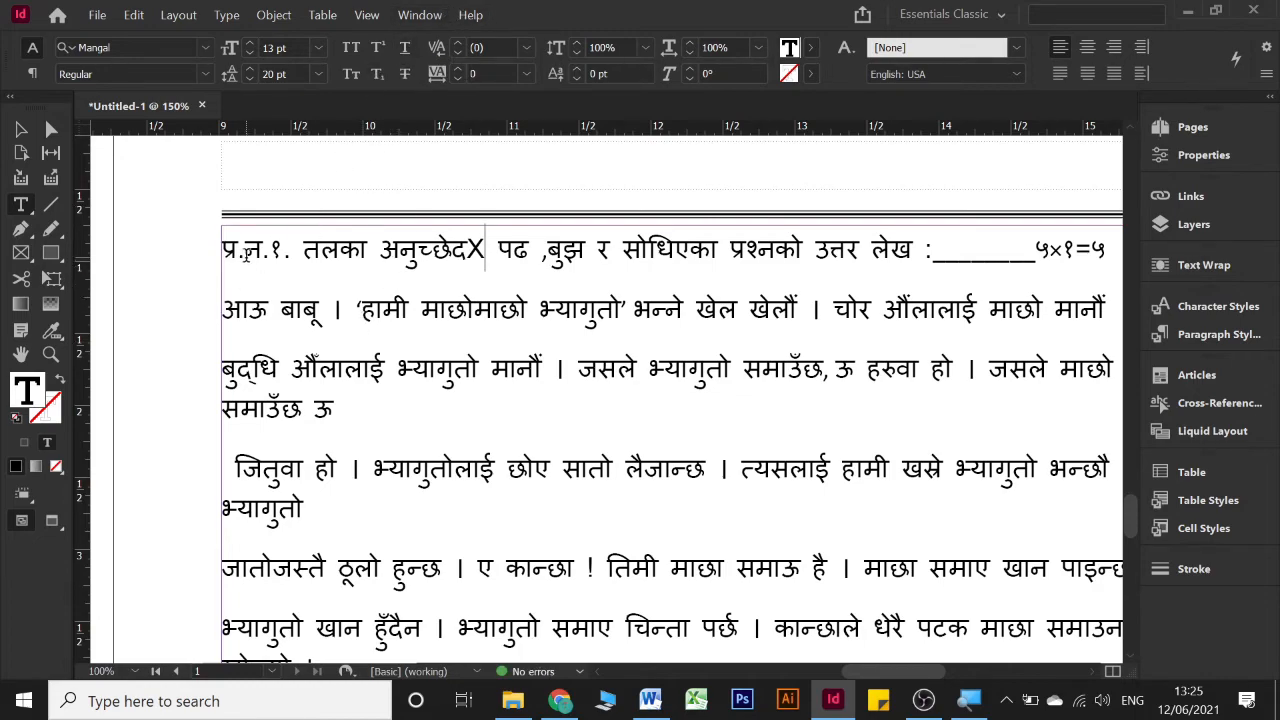
left_click_drag(222, 252, 650, 256)
left_click(483, 258)
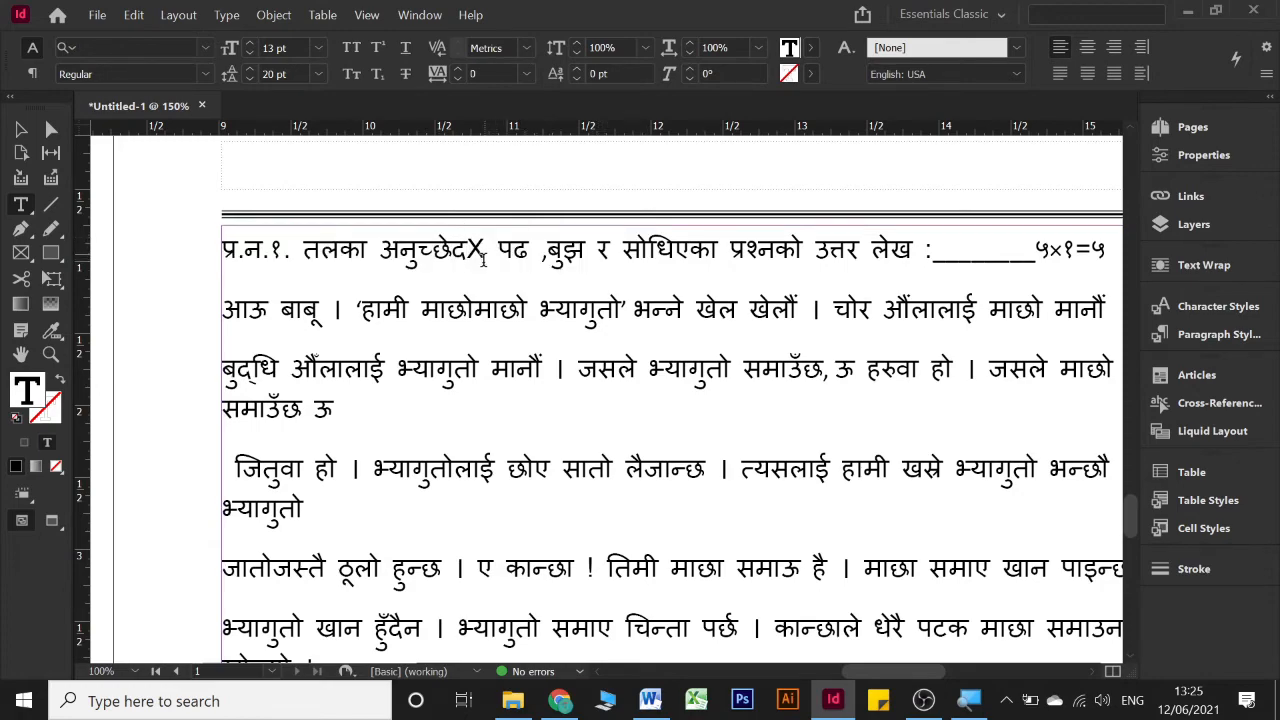
key("BackSpace")
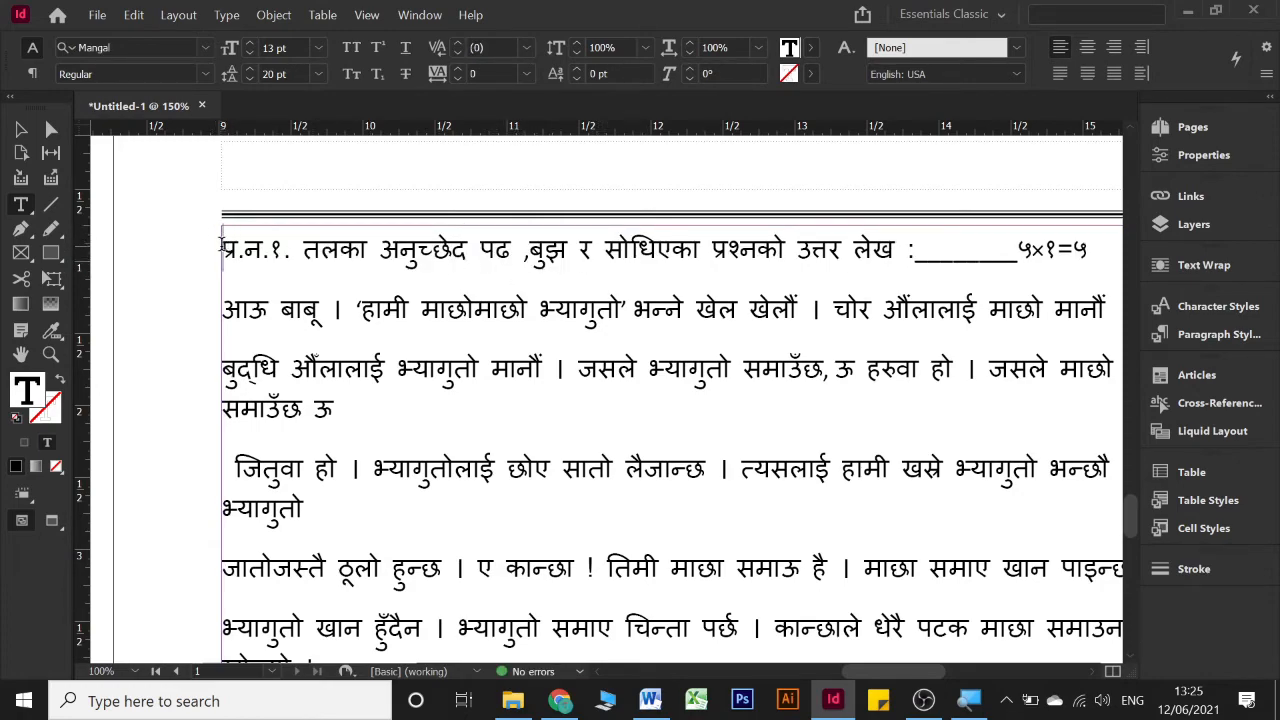
- Underline the entire first line, from प्र.न.१. through the marks ५×१=५
left_click_drag(222, 245, 1088, 246)
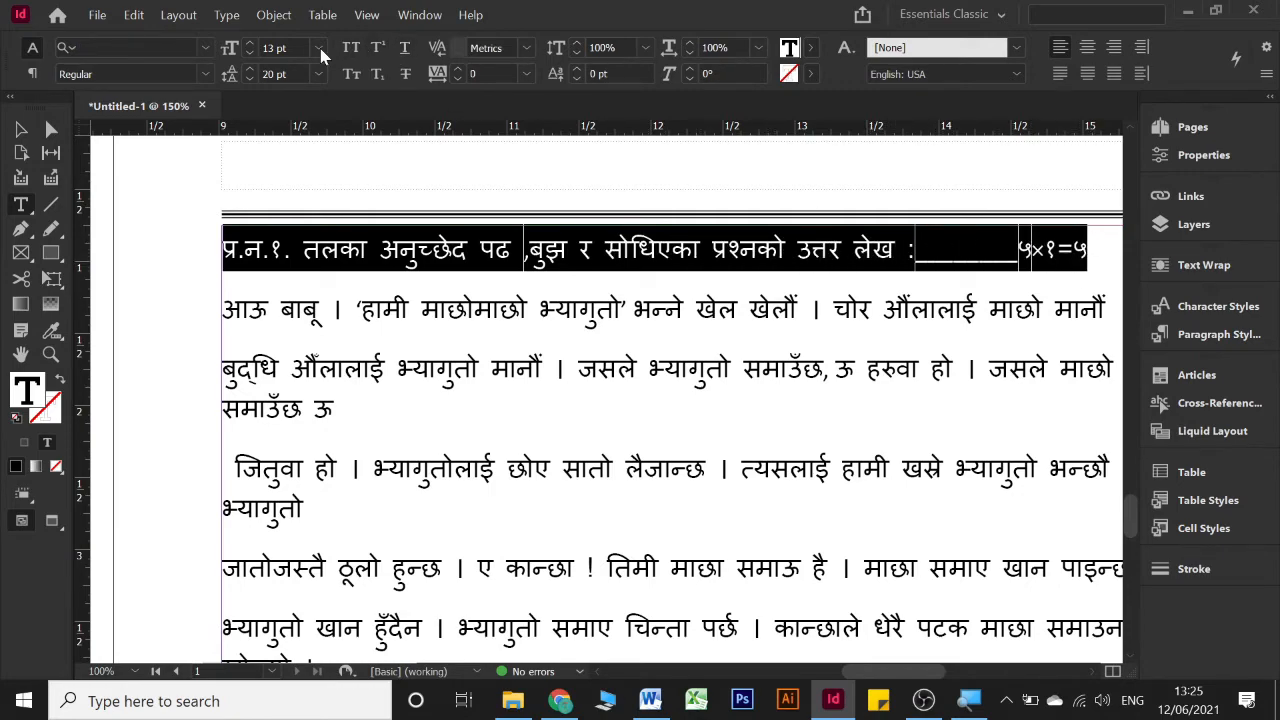
left_click(404, 47)
left_click(325, 260)
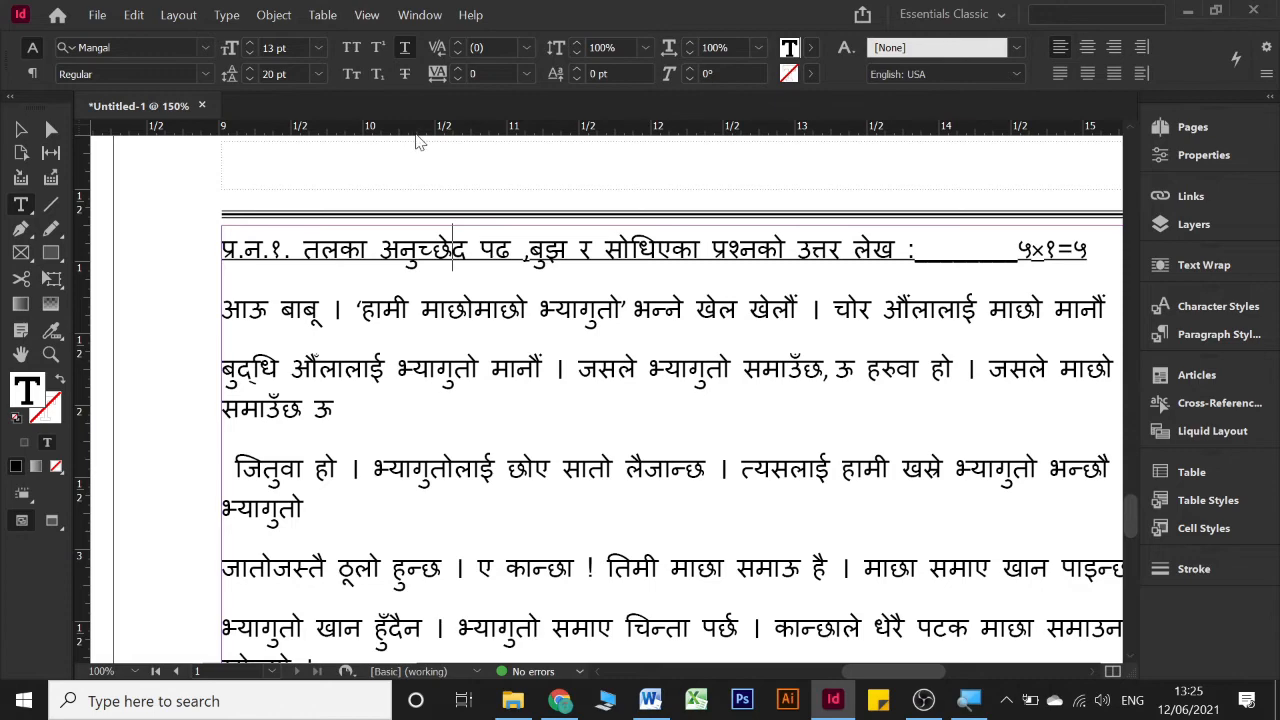
- Apply strikethrough to the words ‘हामी माछोमाछो in the second line
scroll(455, 384, "down", 1)
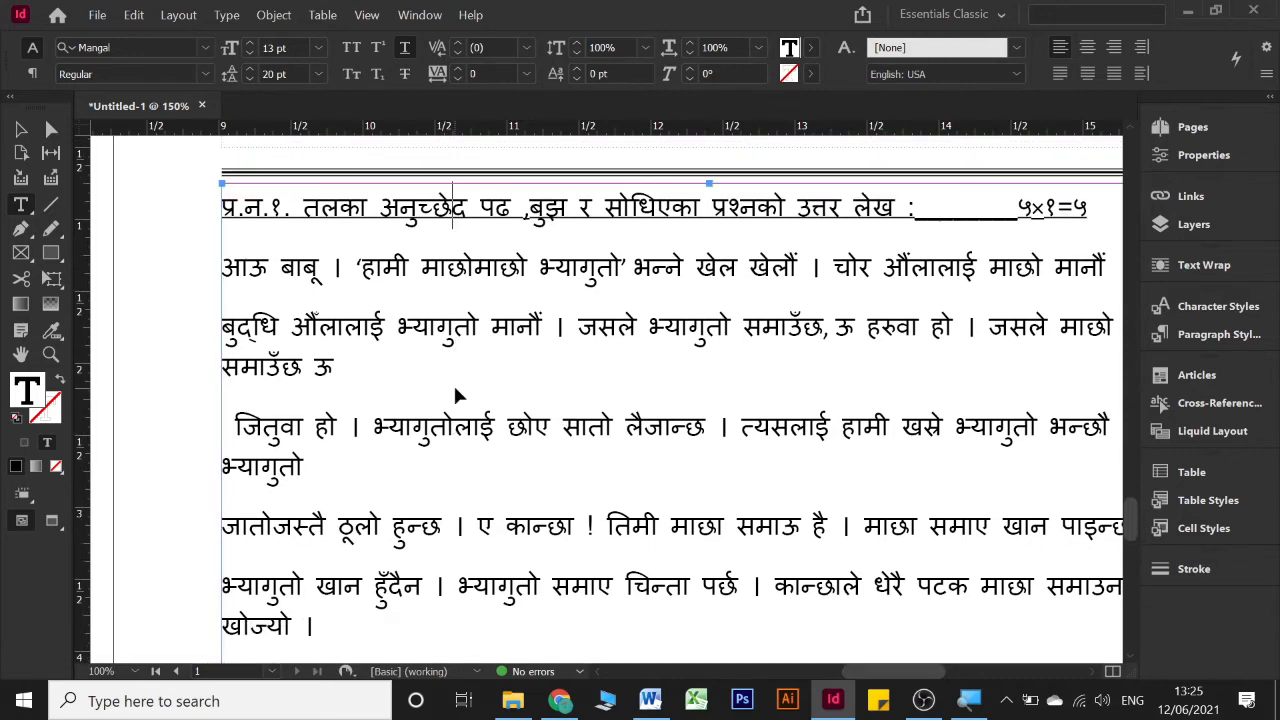
scroll(455, 384, "right", 2)
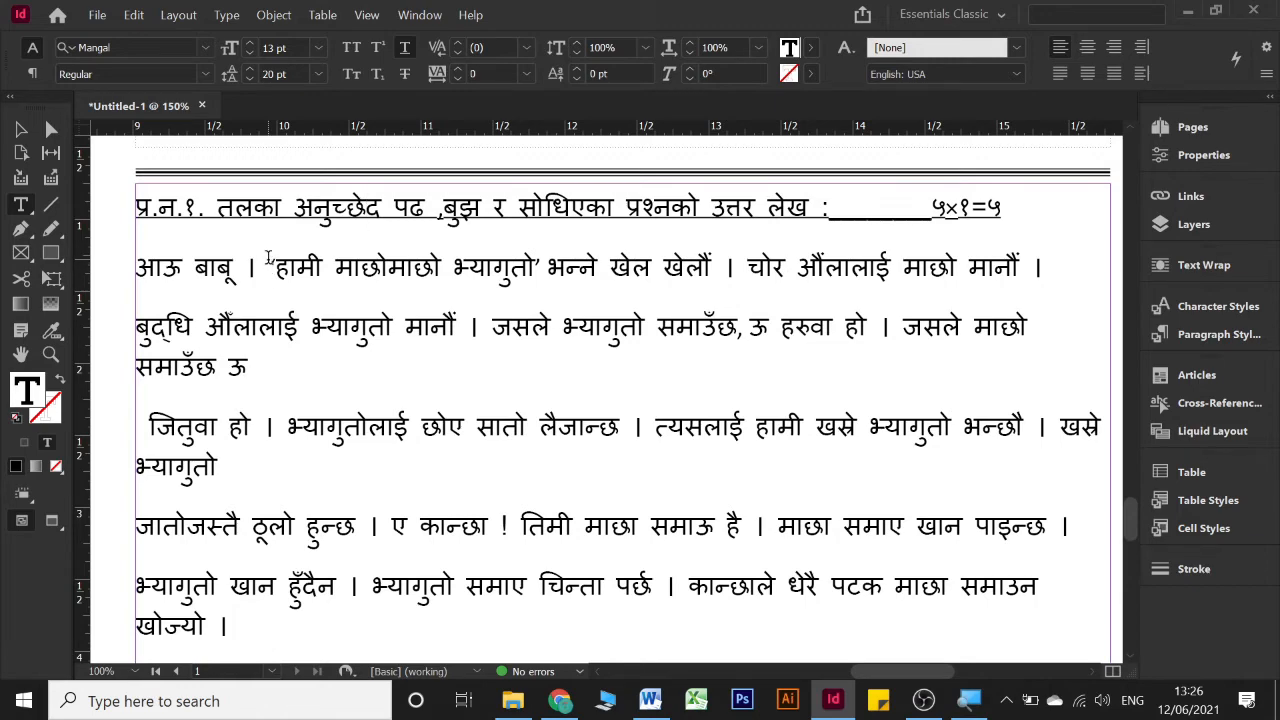
left_click_drag(269, 265, 472, 278)
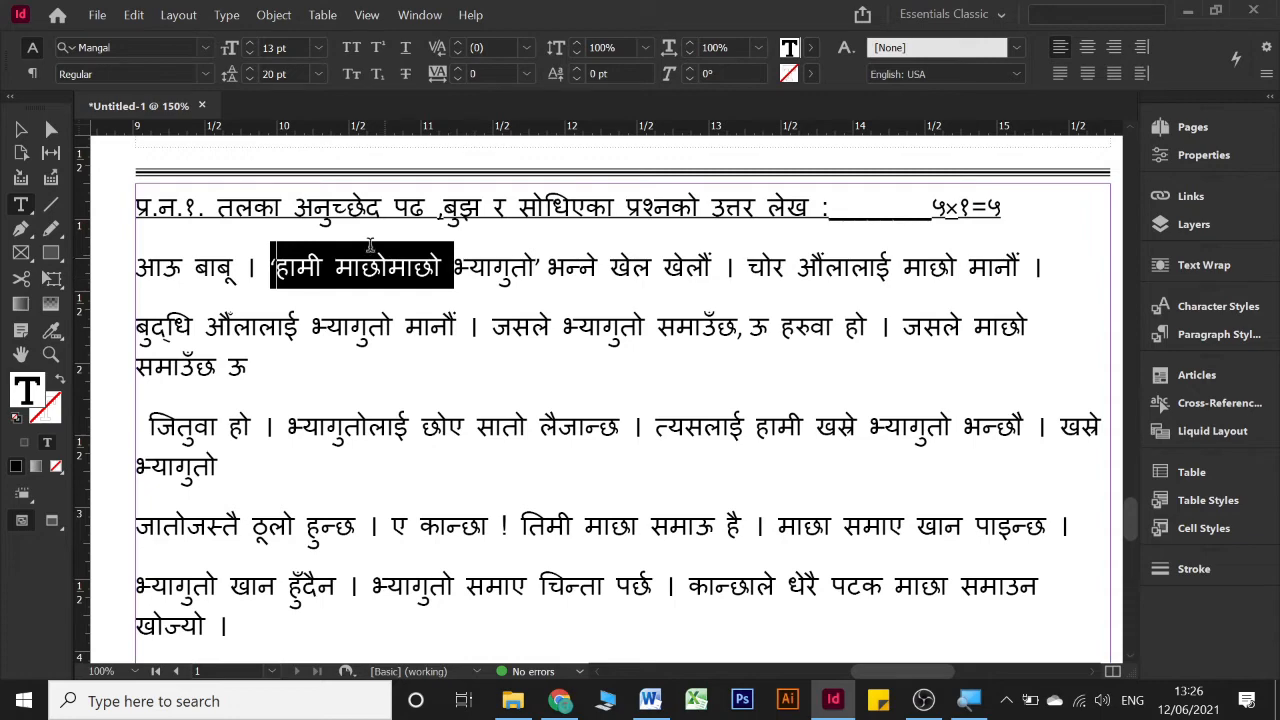
left_click(403, 75)
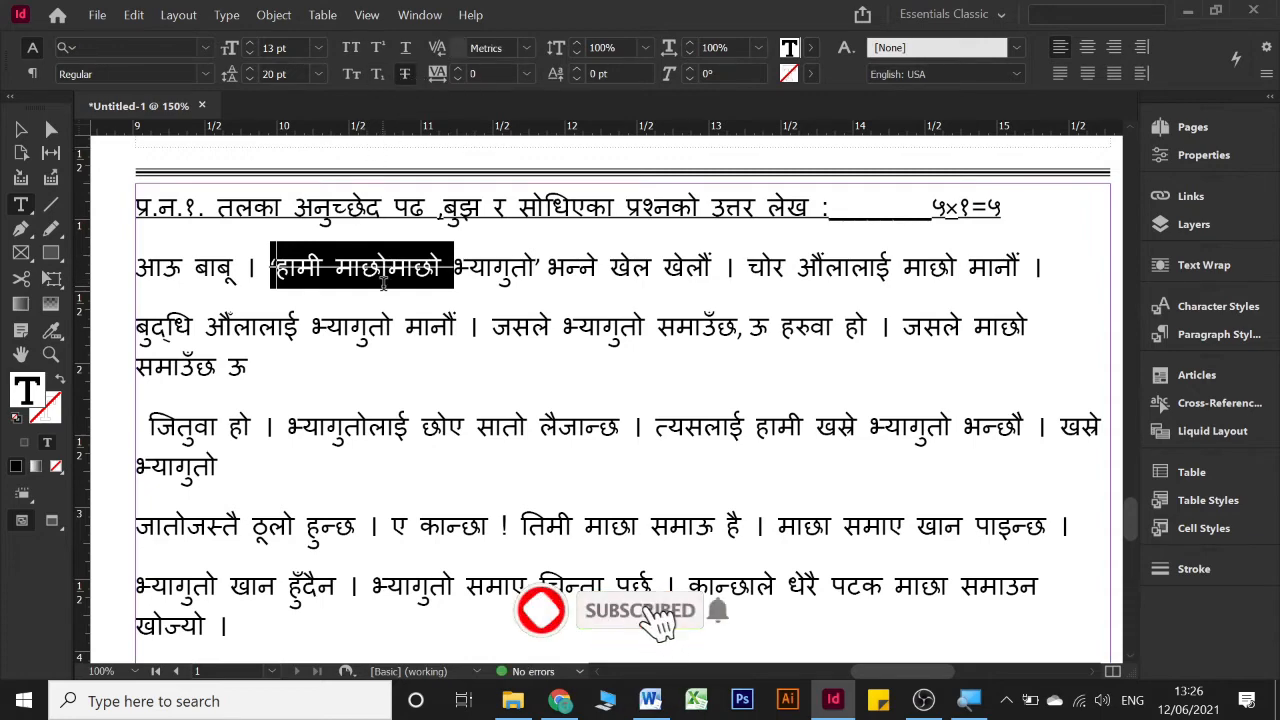
left_click(300, 266)
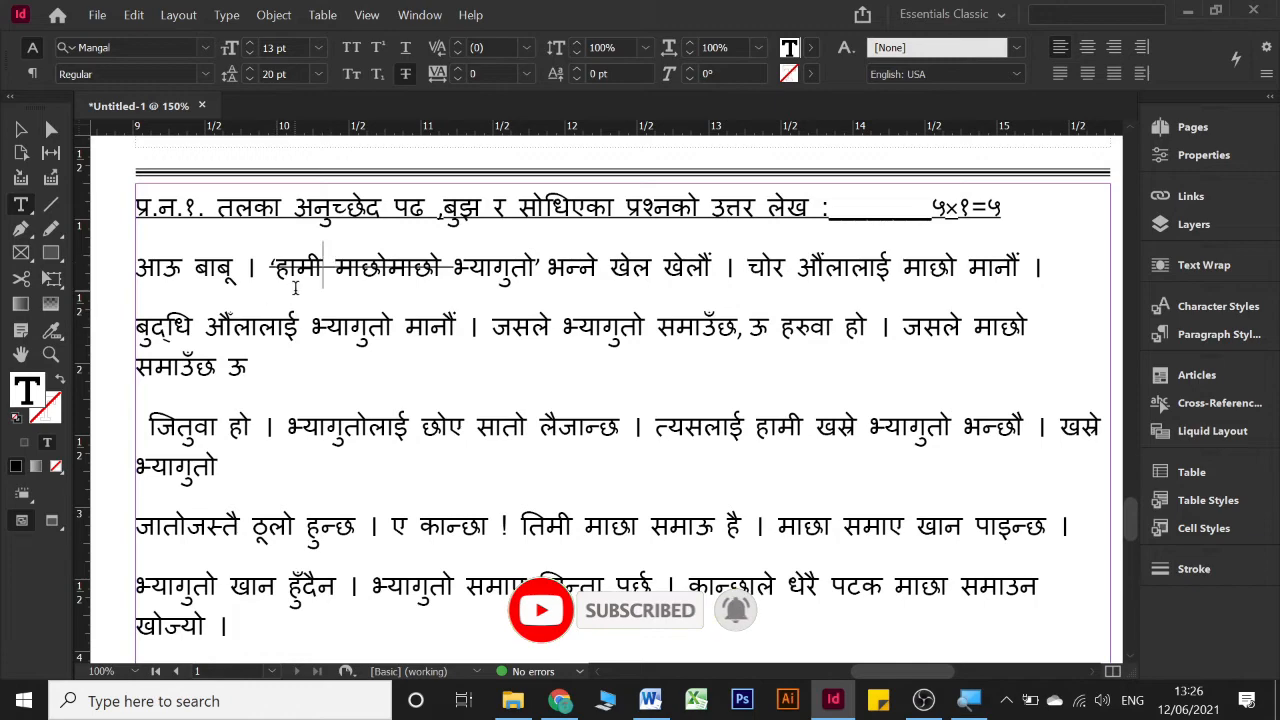
- Remove the strikethrough from ‘हामी माछोमाछो in the second line
left_click_drag(272, 265, 458, 257)
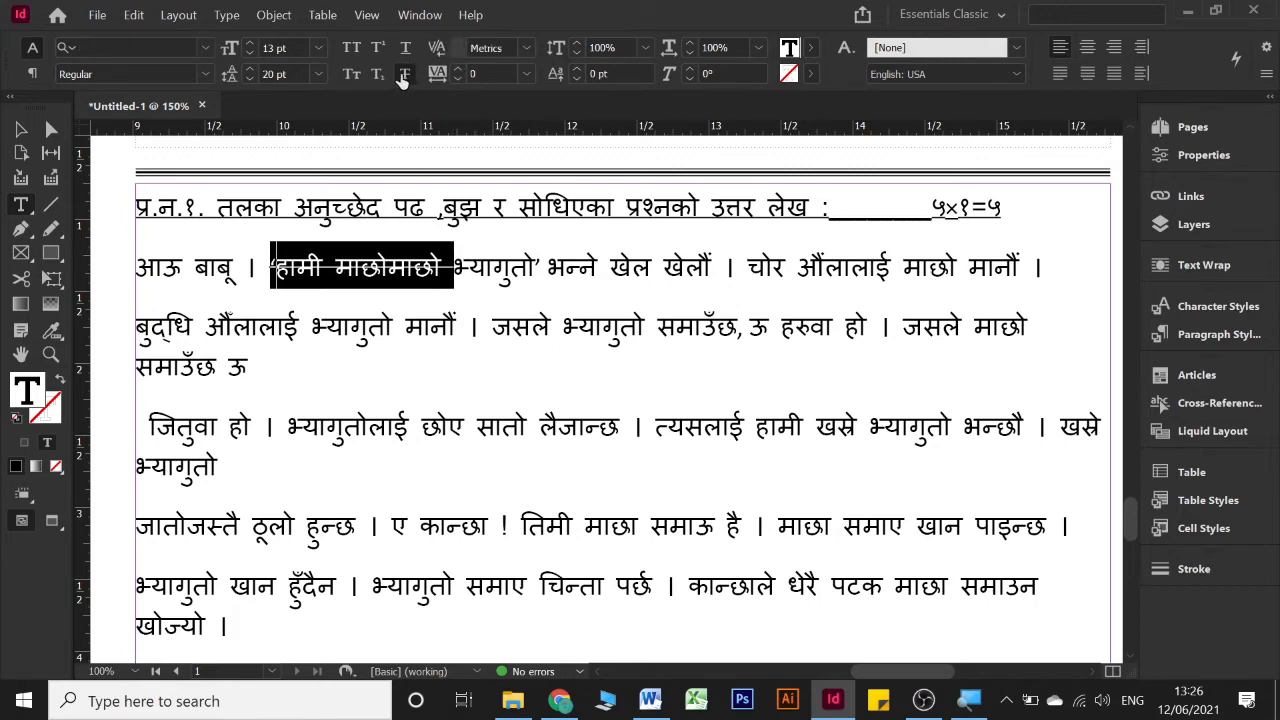
left_click(405, 73)
left_click(478, 272)
- Try strikethrough on the word भ्यागुतो in the second line and undo it
left_click(457, 276)
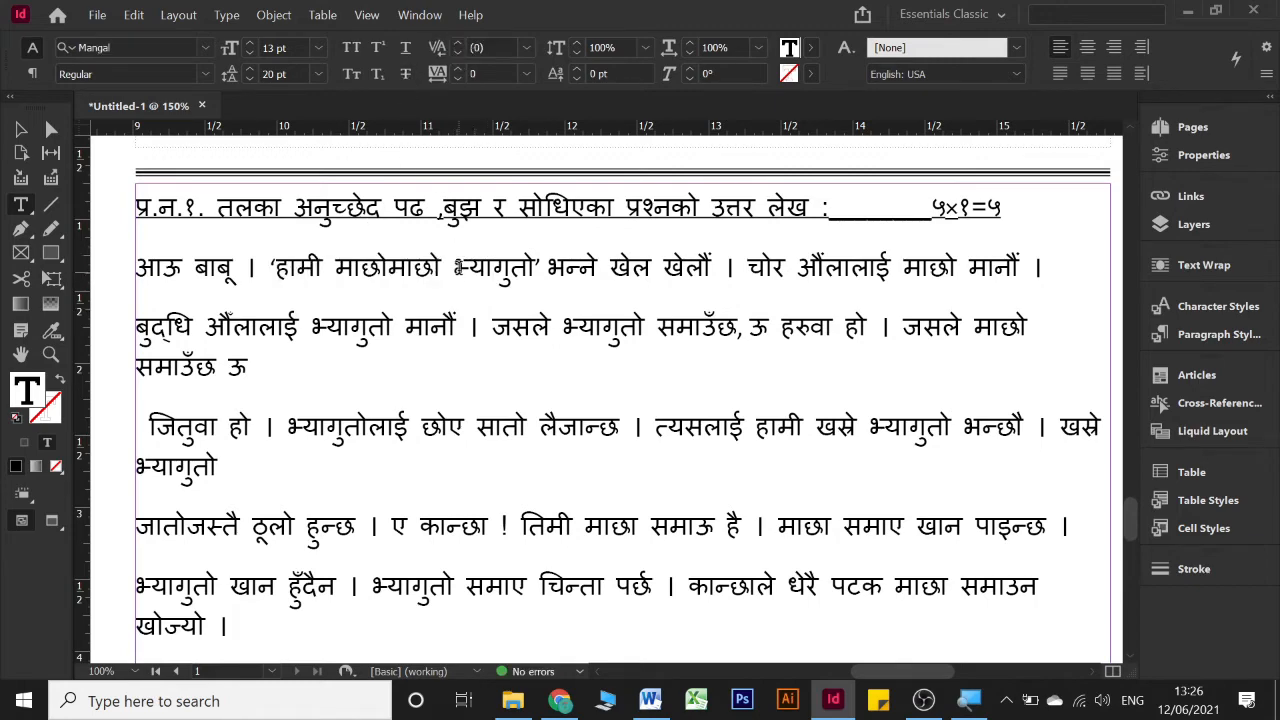
left_click(537, 267, "shift")
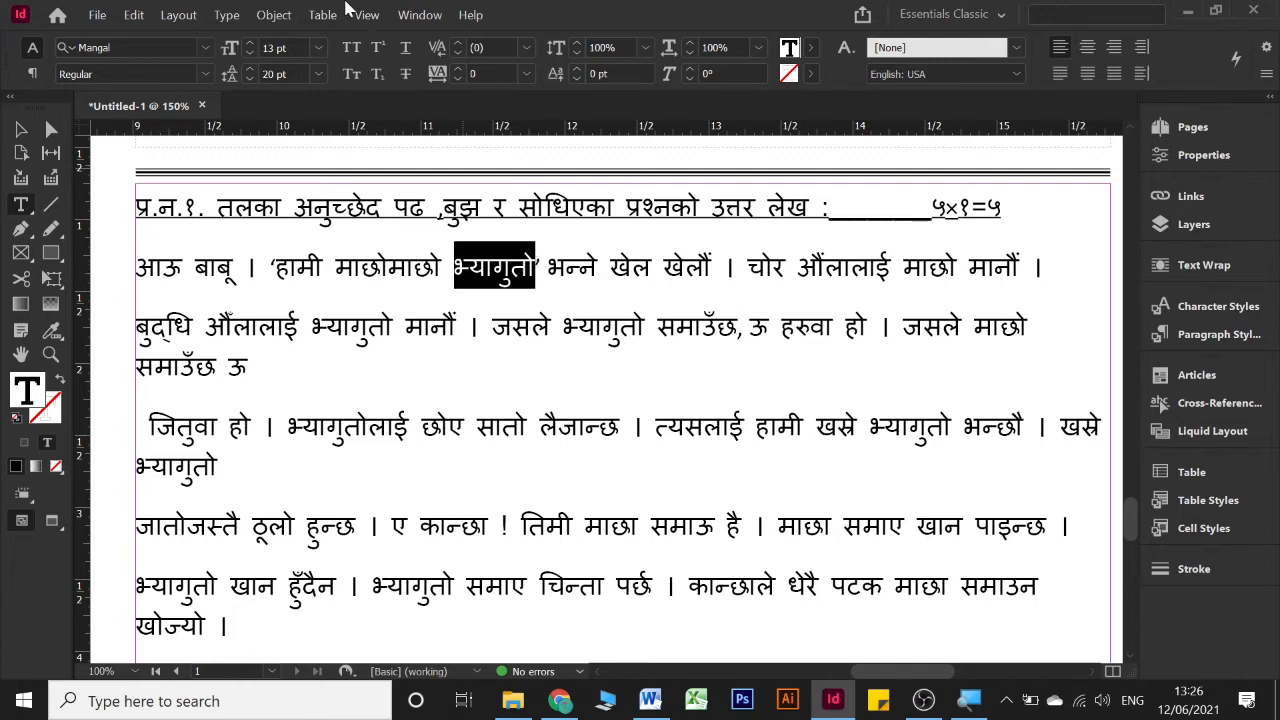
left_click(405, 76)
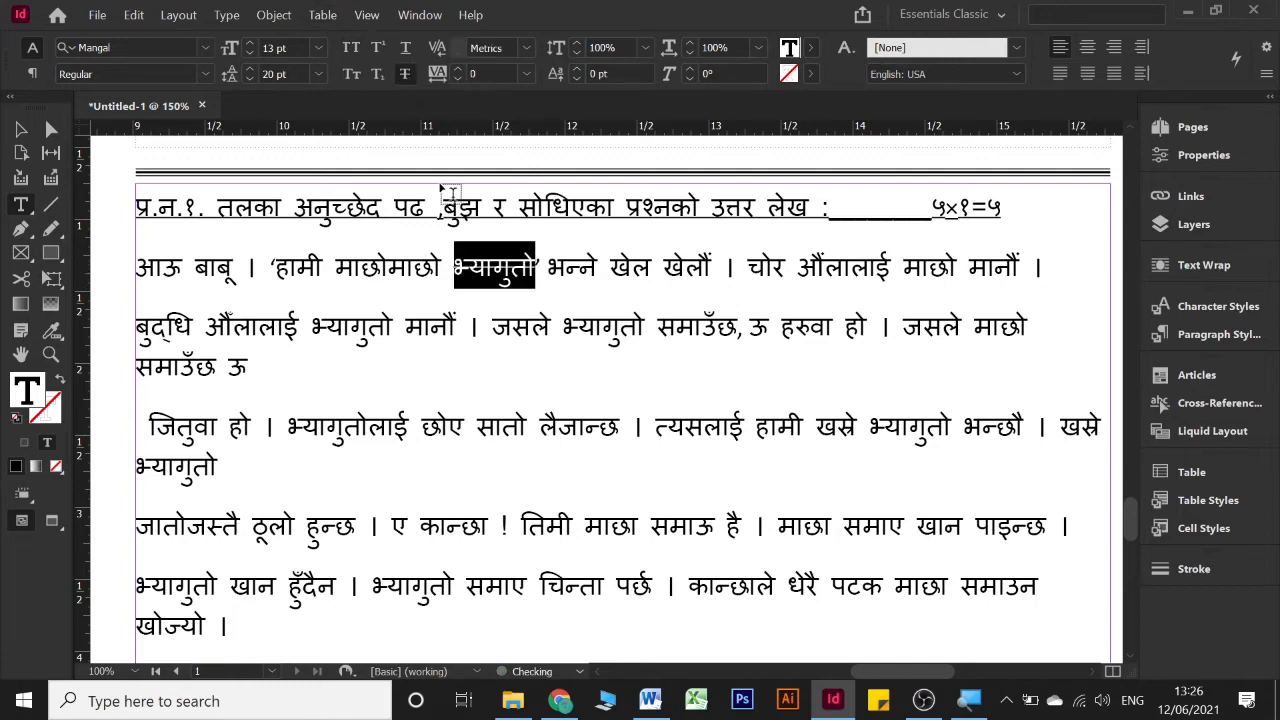
left_click(494, 252)
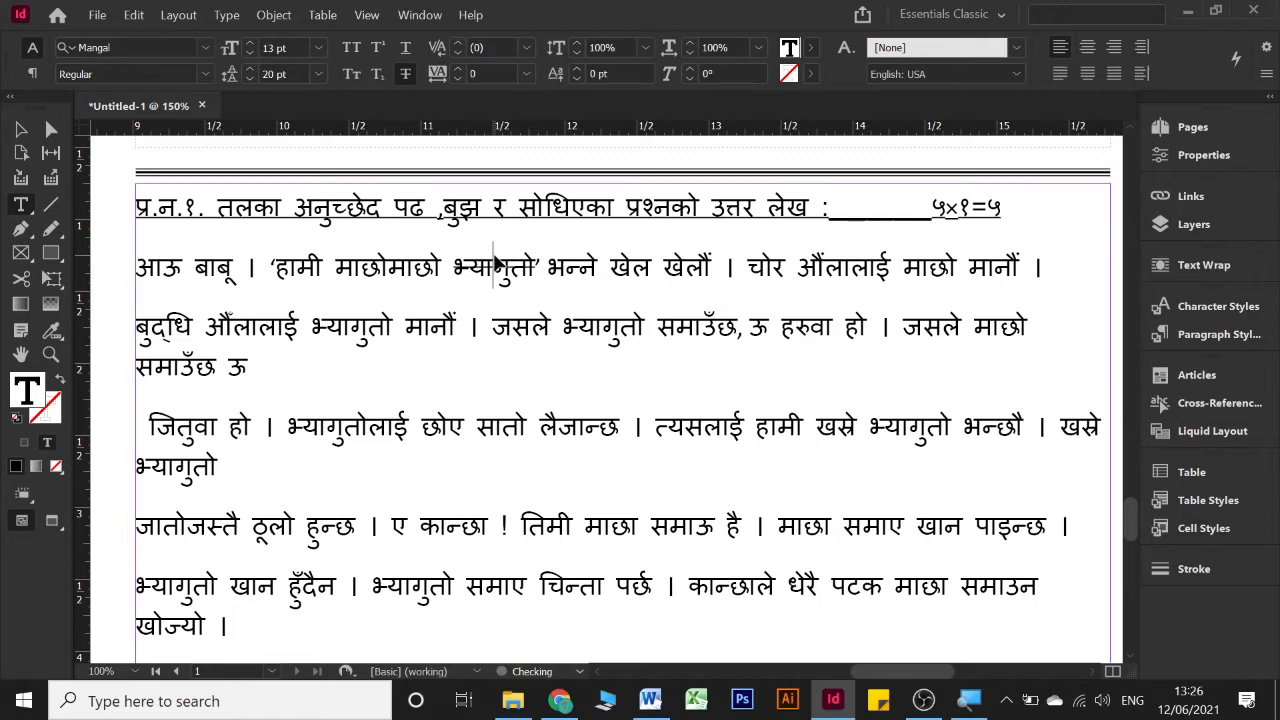
key("ctrl+z")
left_click(495, 258)
- Look through the kerning options, keep Metrics, and highlight हामी माछोमाछो in the second line to examine its letter spacing
scroll(509, 272, "up", 3)
scroll(509, 272, "up", 1)
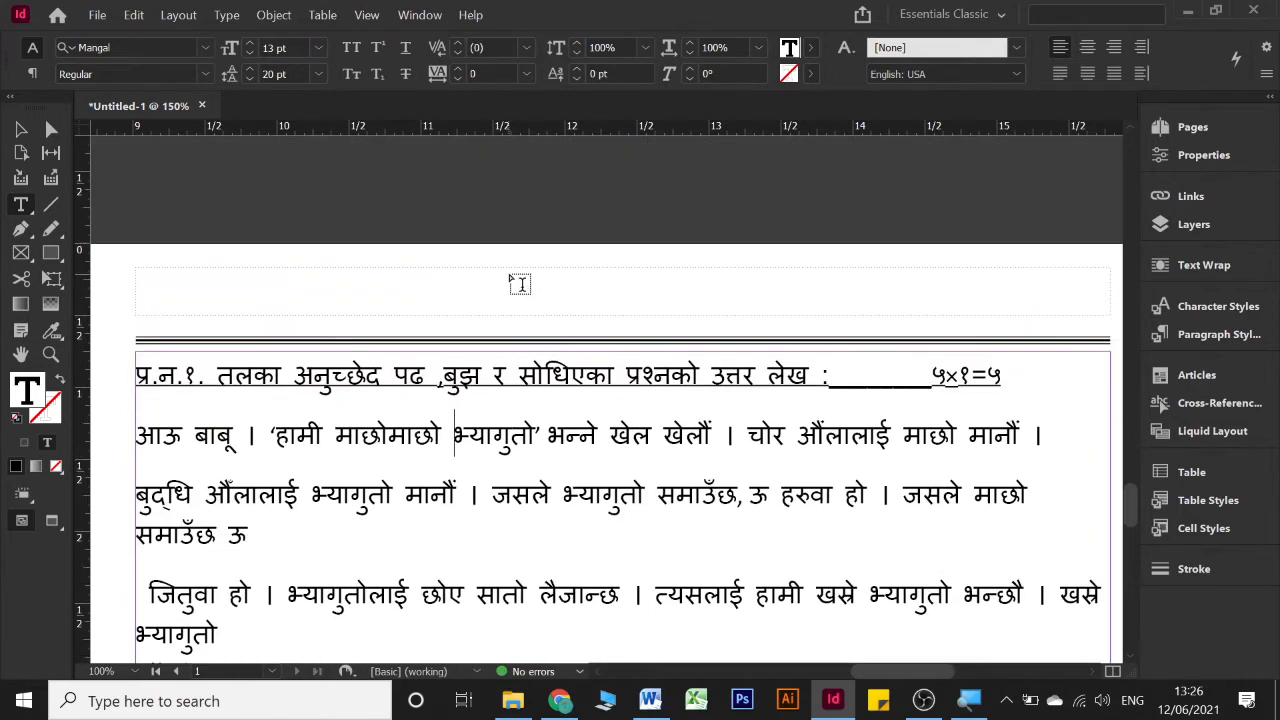
scroll(509, 272, "down", 3)
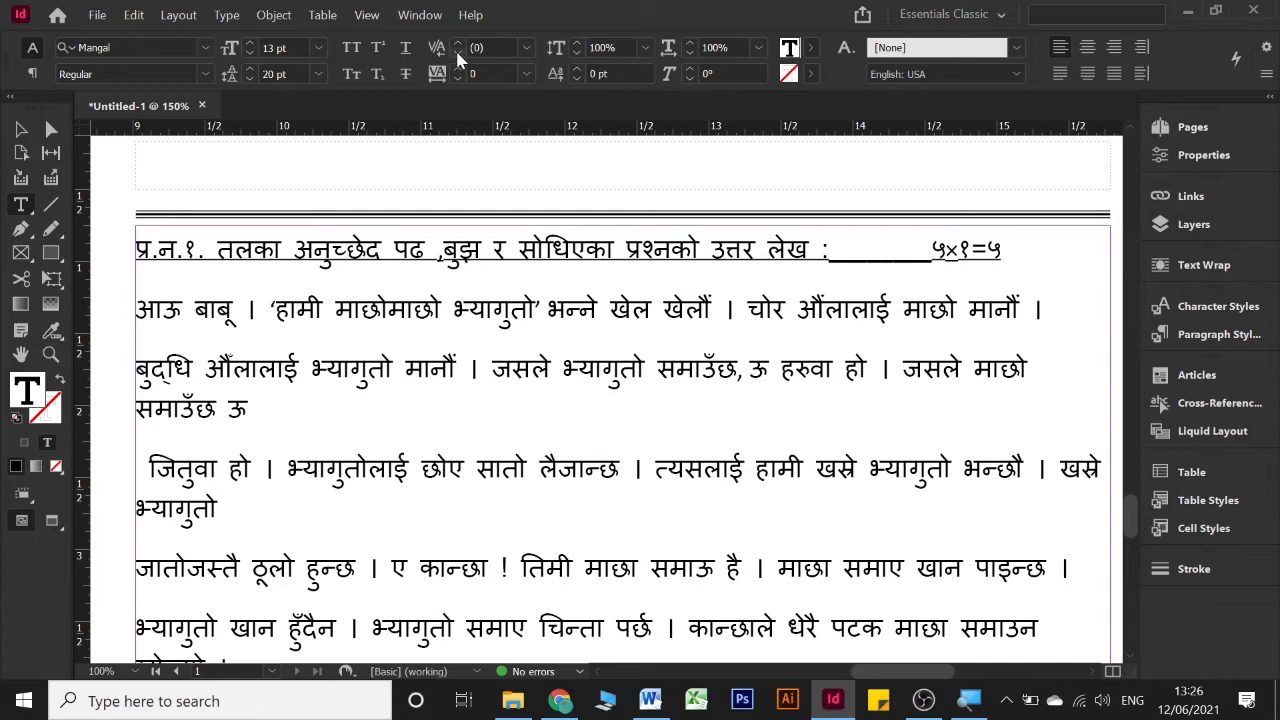
left_click(526, 47)
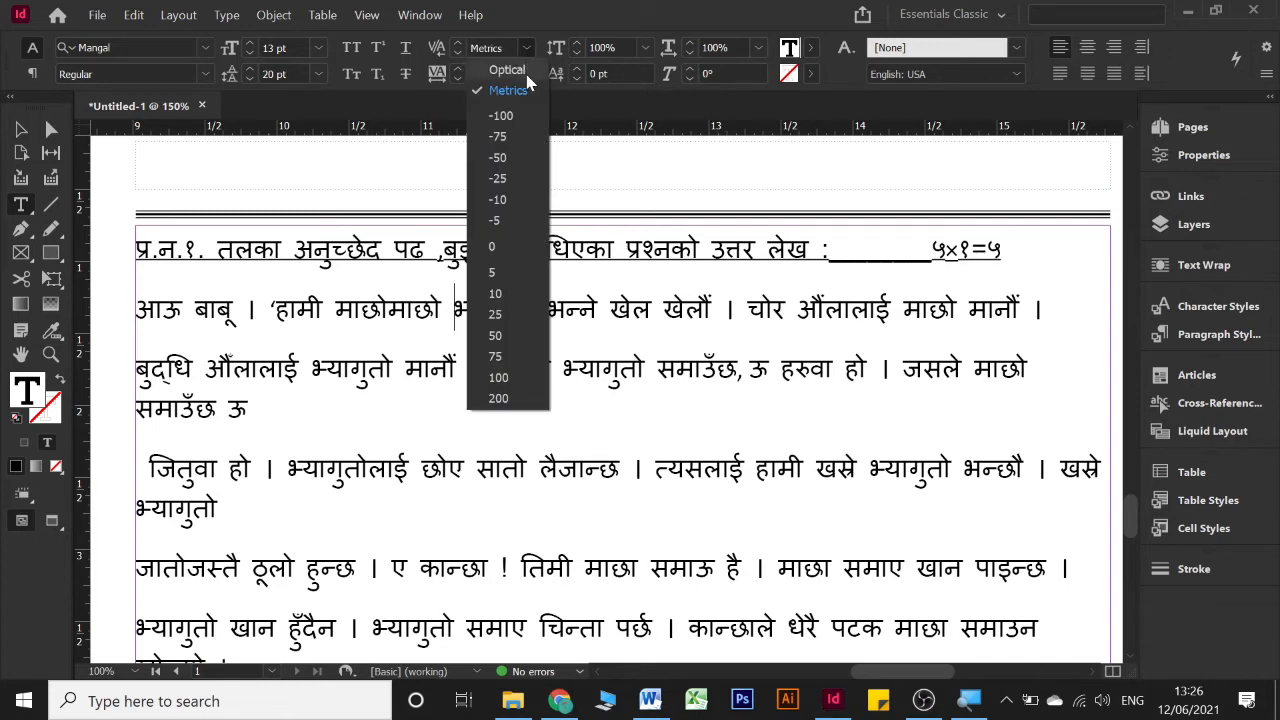
left_click(520, 84)
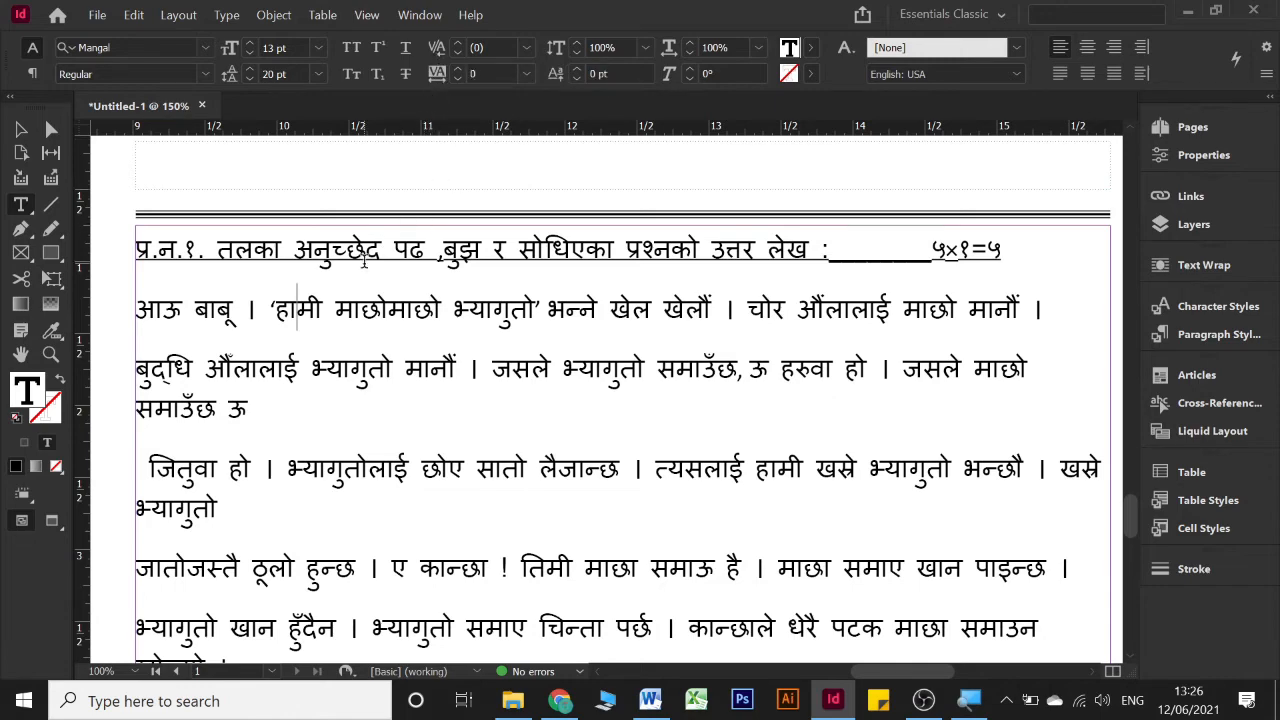
left_click_drag(278, 310, 446, 309)
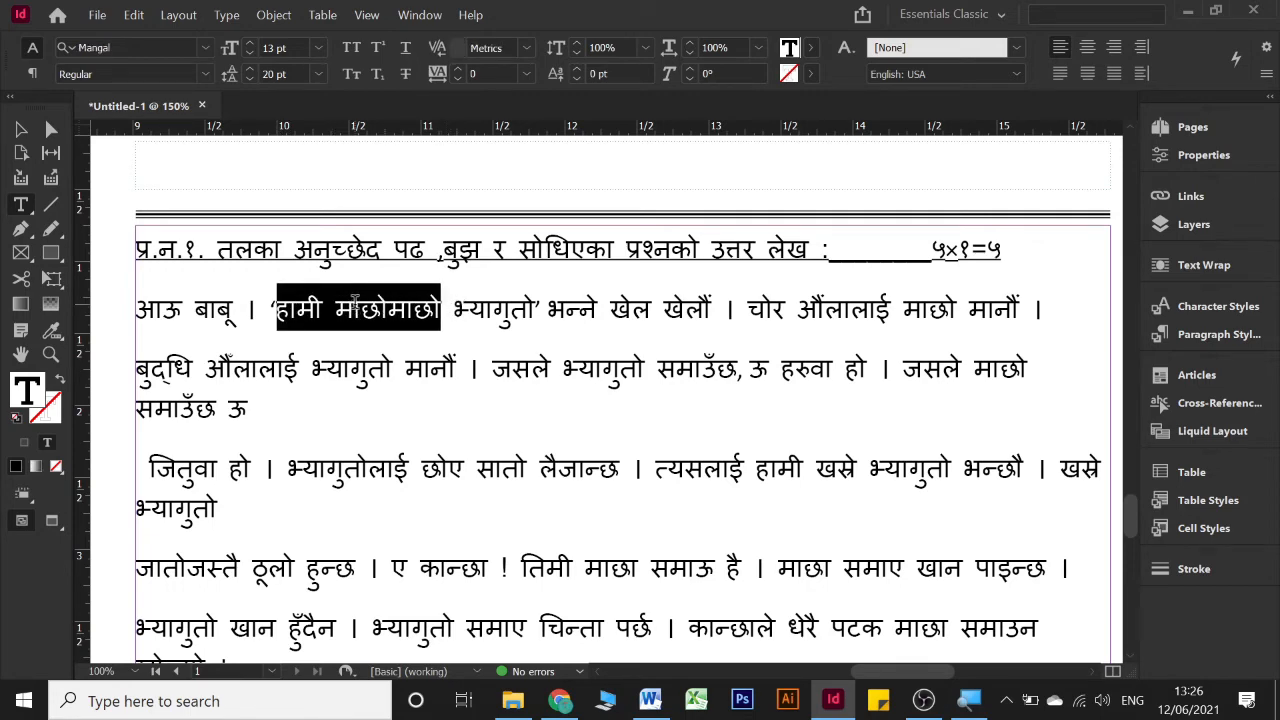
- Insert five dots between हामी and माछोमाछो in the second line, replacing the space between the words
left_click(338, 311)
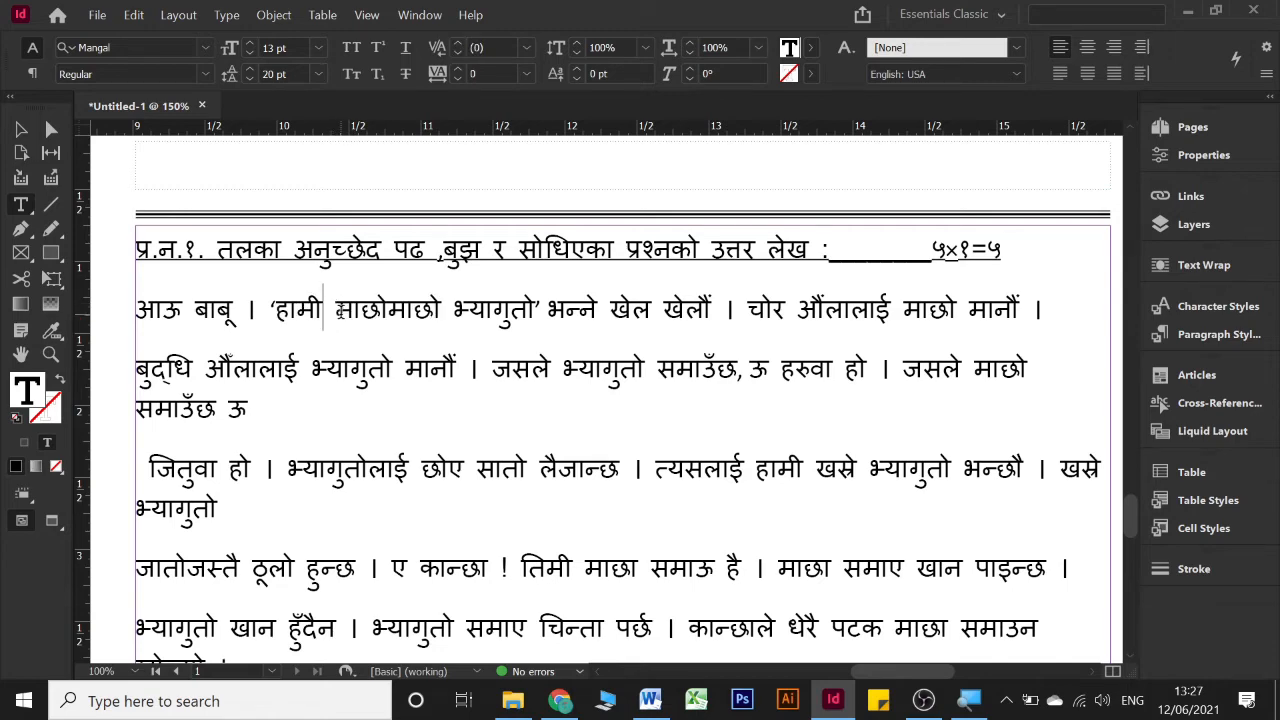
type(".....")
key("Delete")
key("Delete")
key("Delete")
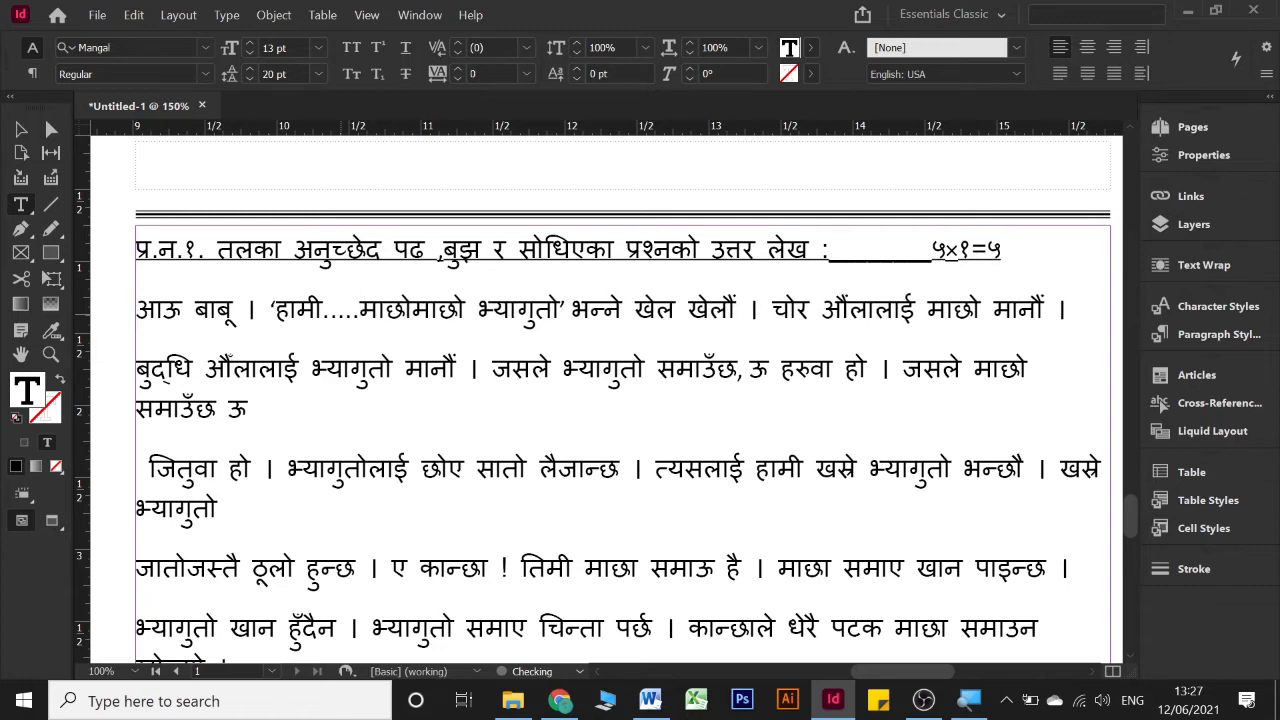
type("मा")
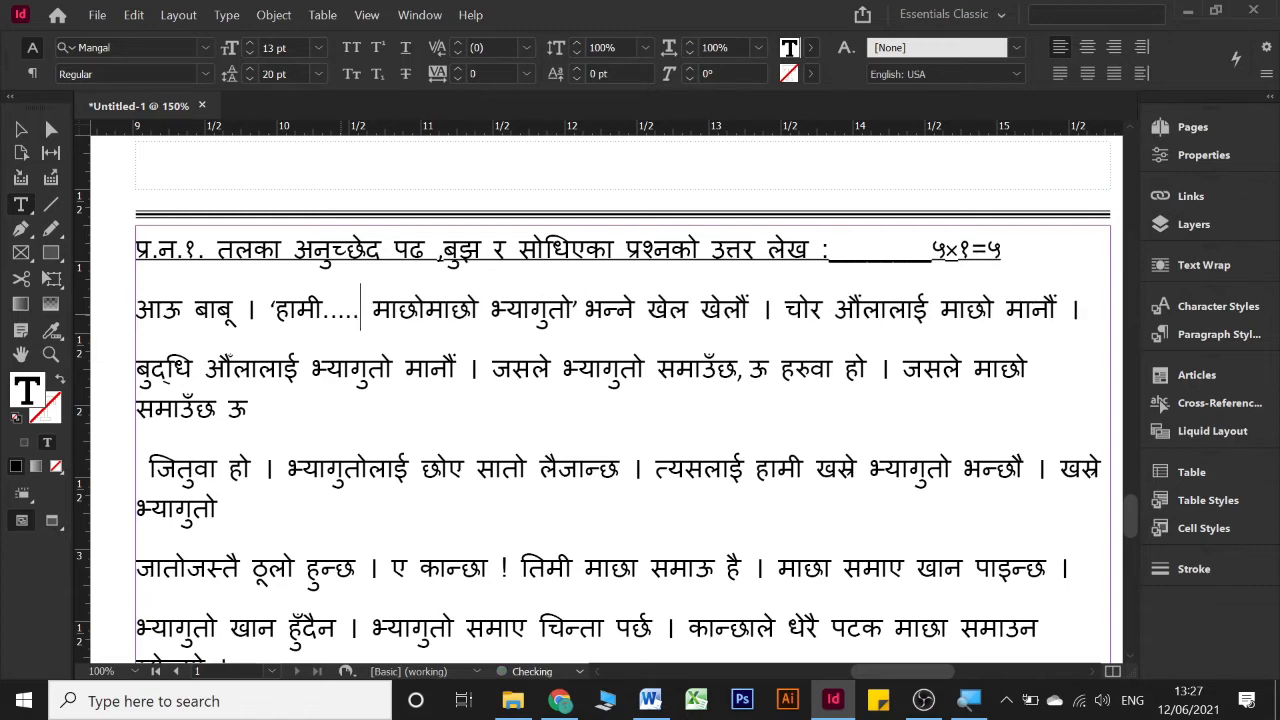
key("Delete")
- Delete the five dots and restore the single space between हामी and माछोमाछो
key("shift+Left")
key("shift+Left")
key("shift+Left")
key("shift+Left")
key("shift+Left")
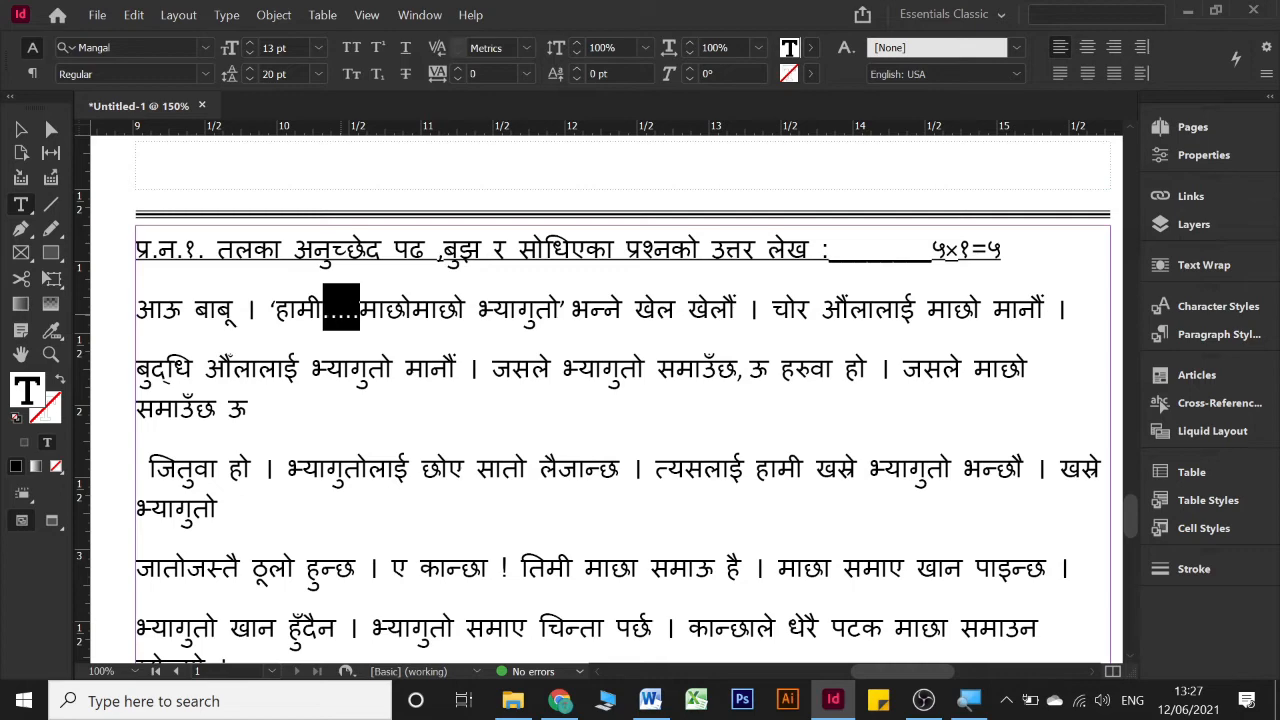
key("BackSpace")
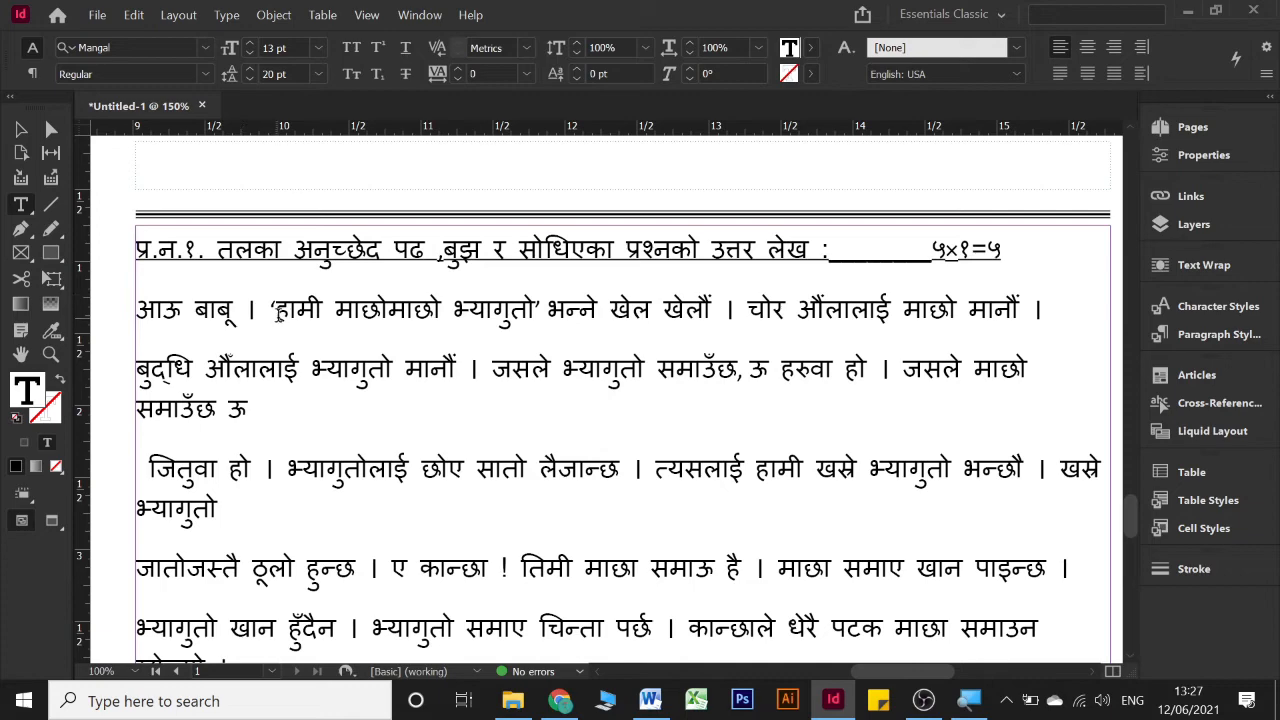
- Set the tracking of हामी माछोमाछो in the second line to 40
left_click_drag(276, 310, 428, 308)
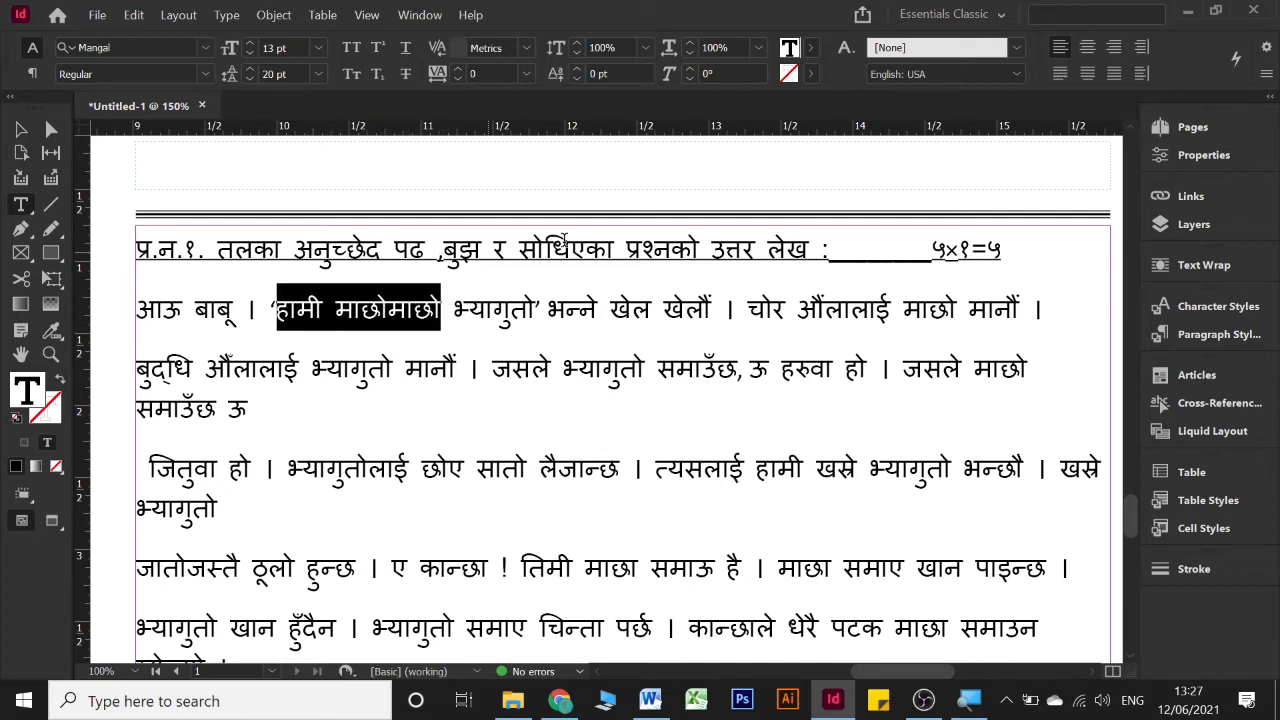
left_click(459, 69)
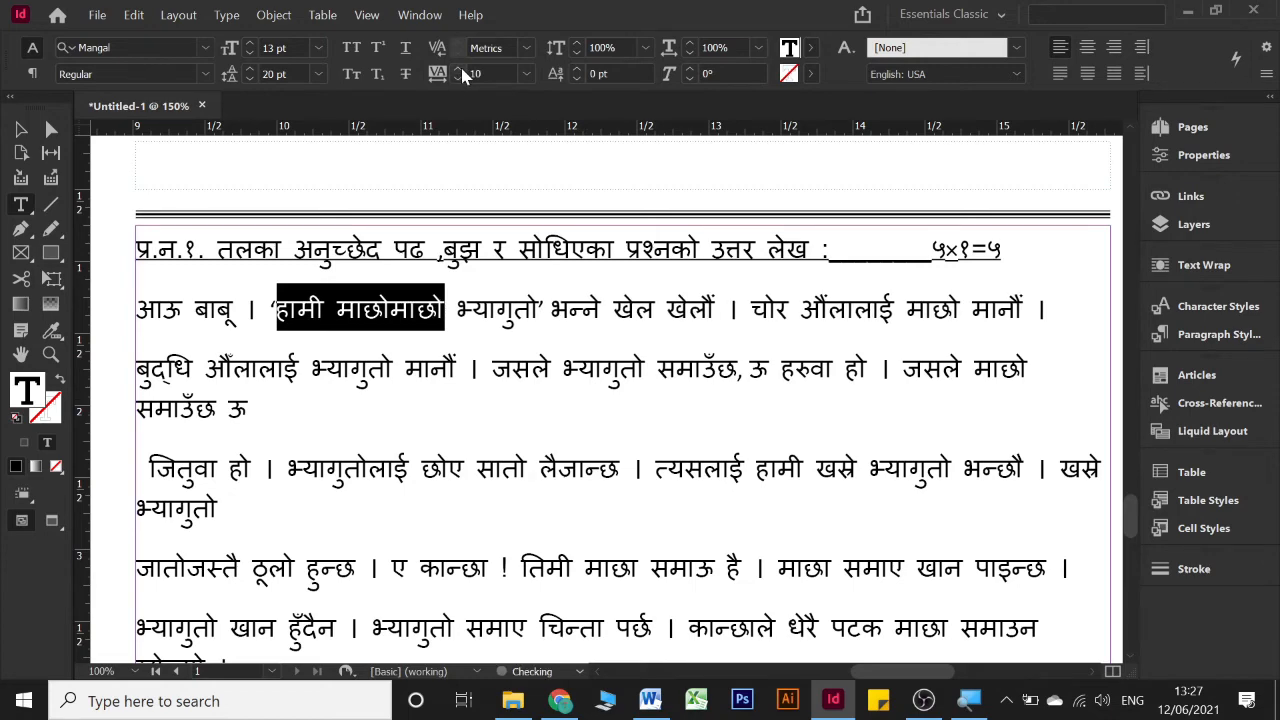
left_click(459, 69)
left_click(460, 70)
left_click(460, 70)
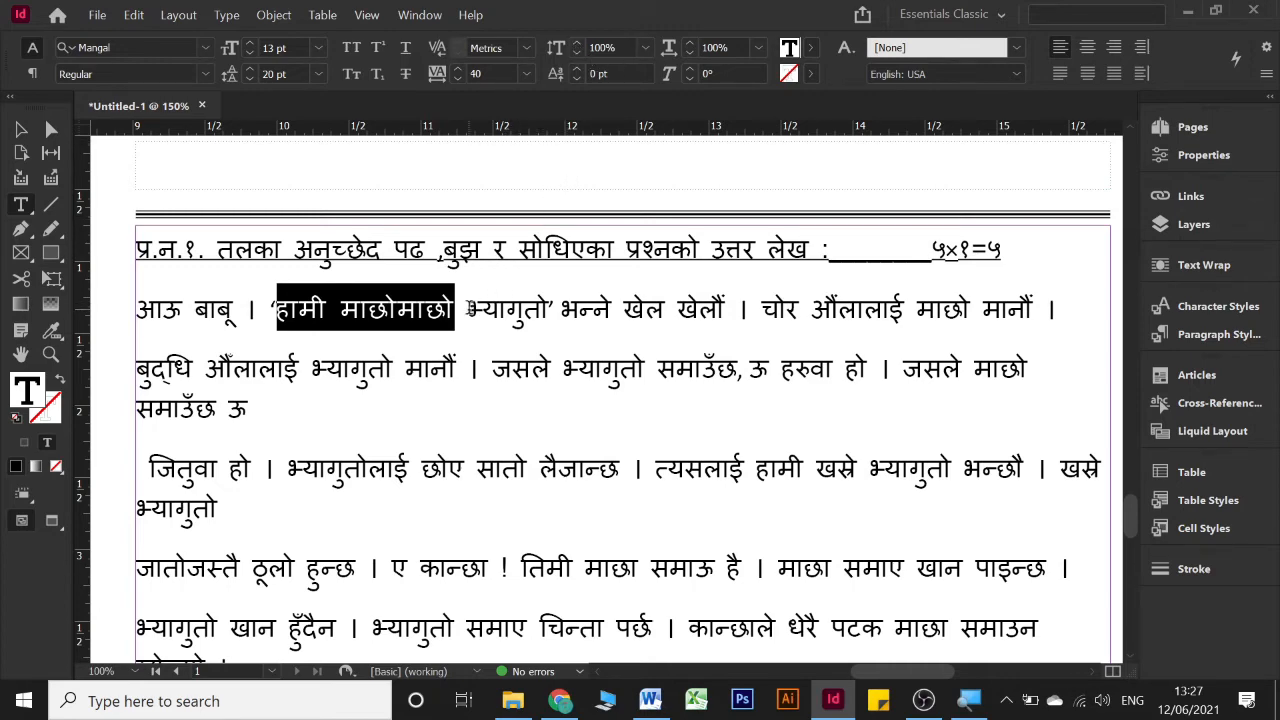
- Stretch the word भ्यागुतो in the second line vertically by raising its vertical scale to about 123%
left_click_drag(467, 310, 549, 311)
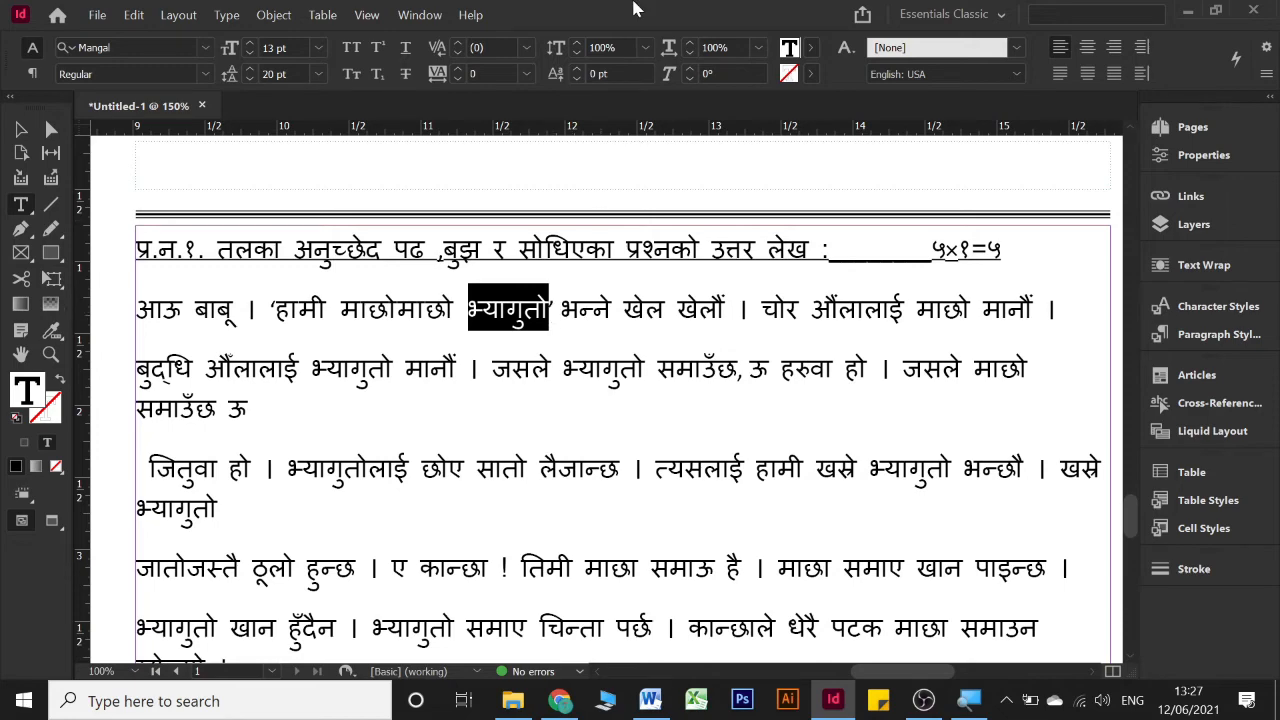
left_click(576, 43)
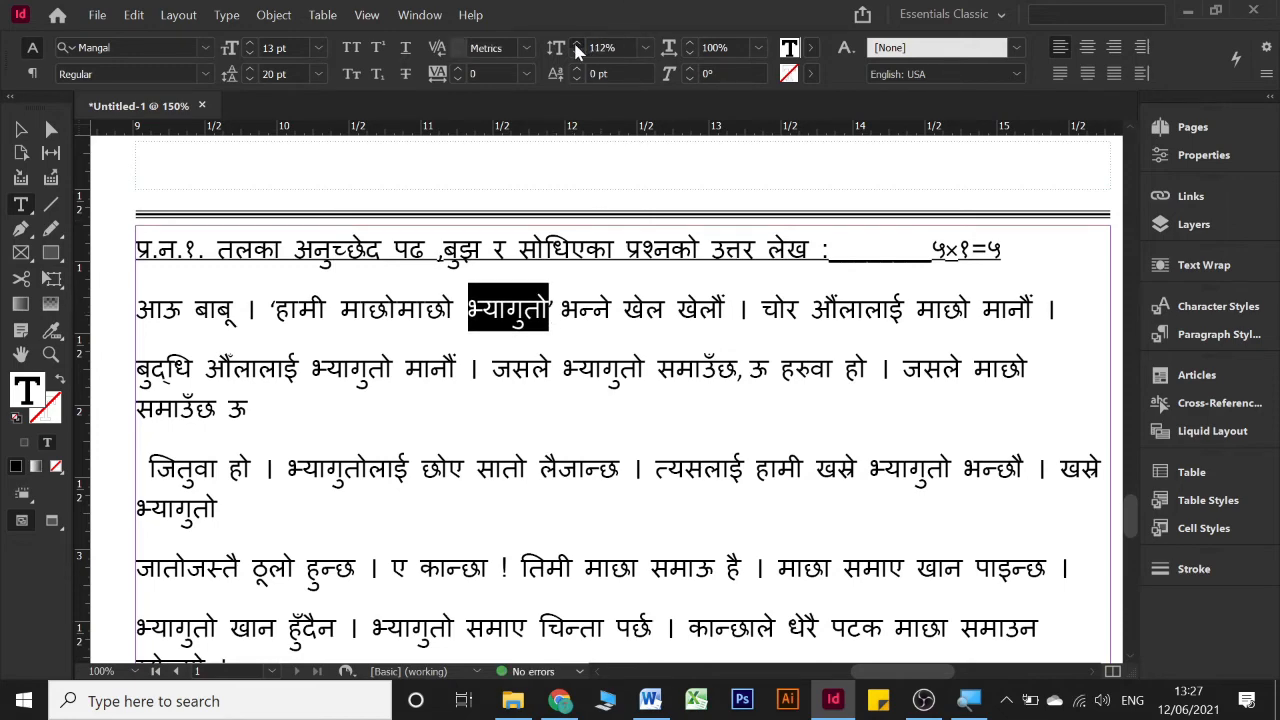
left_click(576, 43)
left_click(576, 43)
left_click(576, 43)
left_click(576, 43)
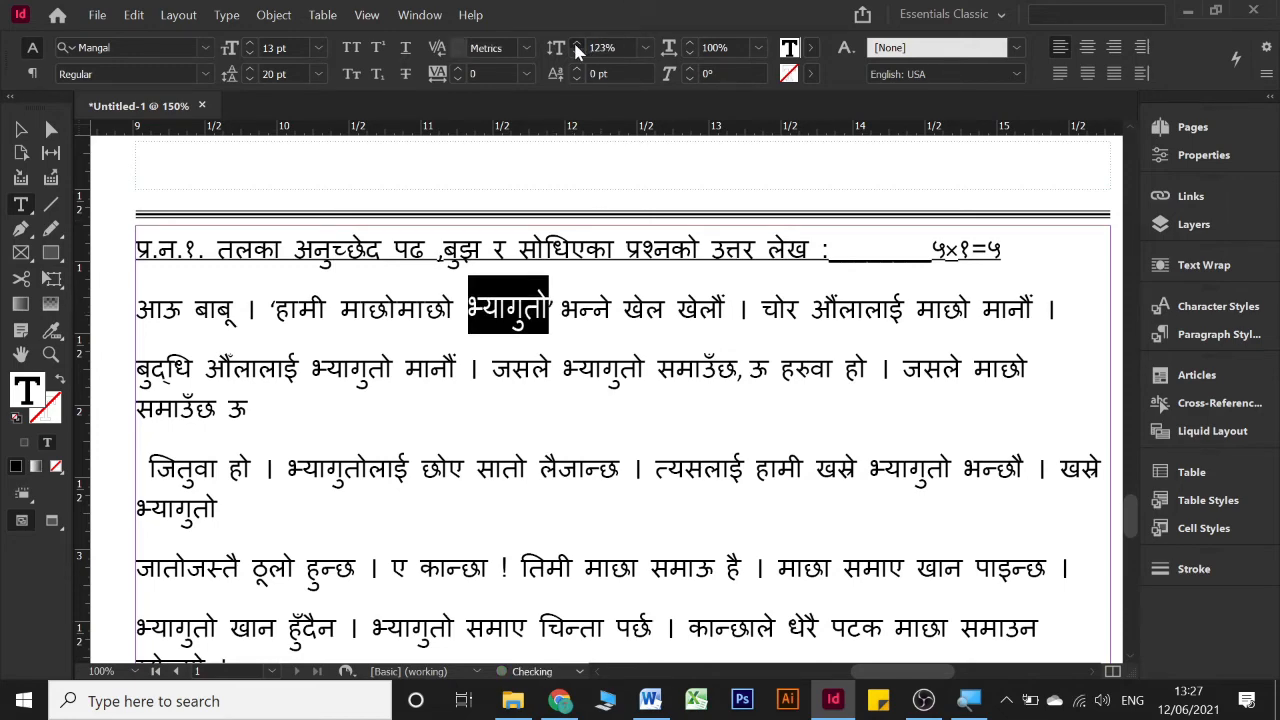
left_click(576, 43)
- Copy the whole passage and paste it twice after its last line so the text continues onto the following page
left_click(522, 378)
scroll(524, 378, "down", 2)
scroll(522, 378, "down", 3)
scroll(523, 380, "down", 2)
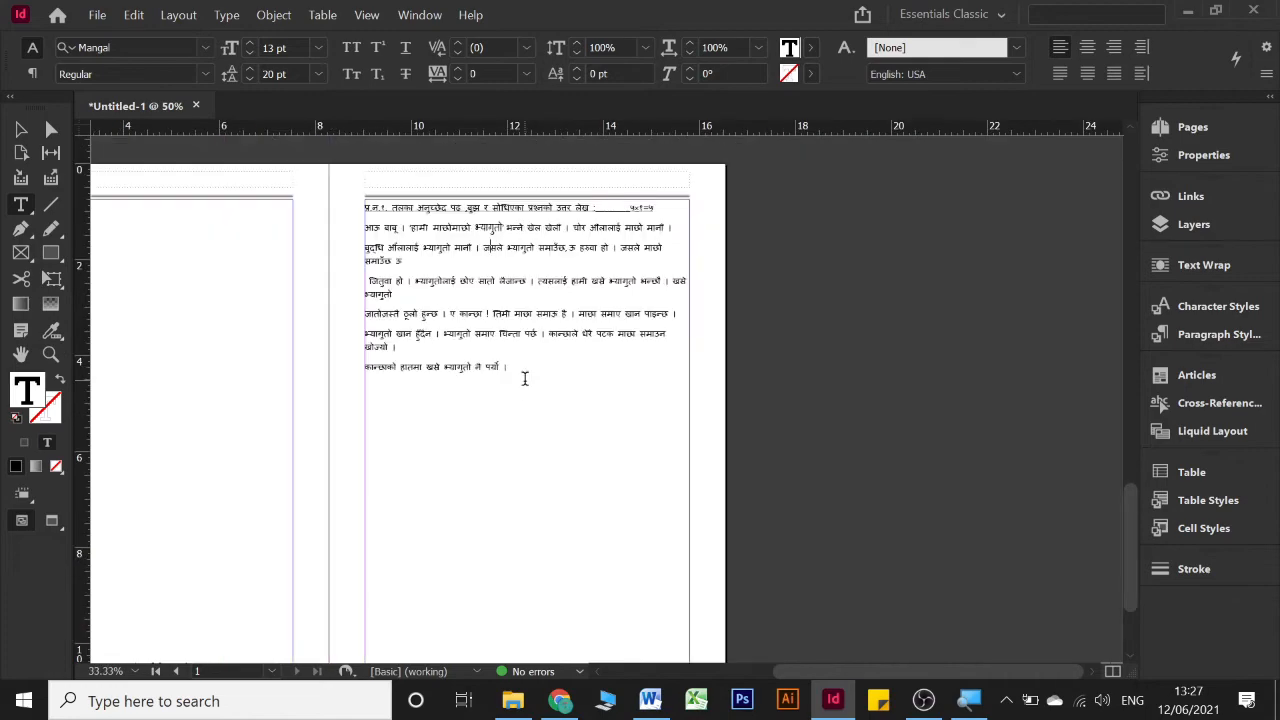
scroll(523, 377, "down", 2)
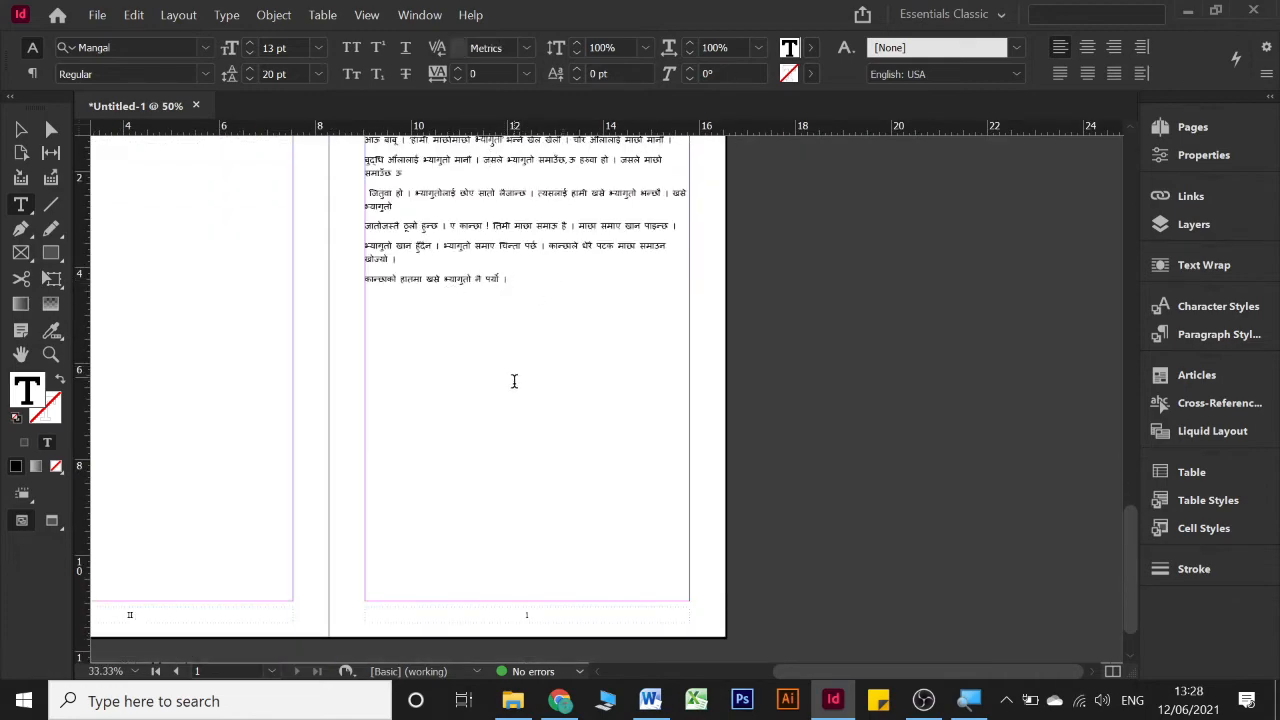
key("ctrl+a")
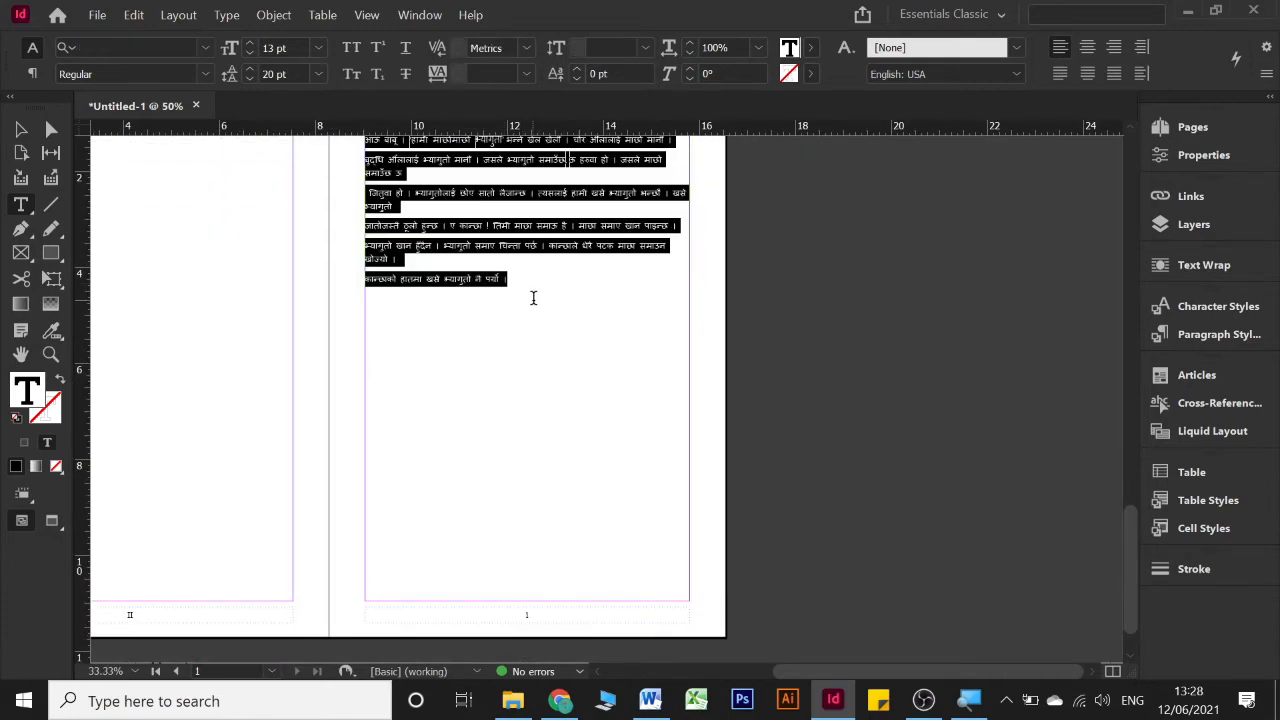
left_click(532, 298)
key("ctrl+v")
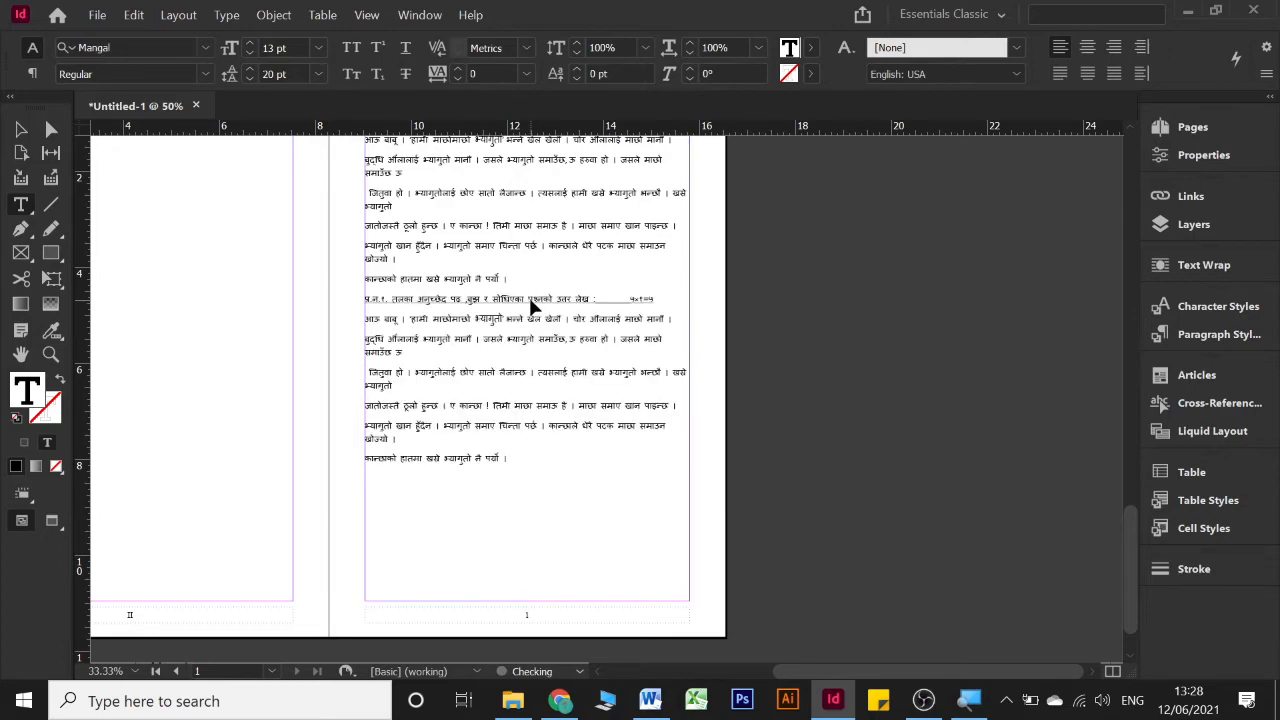
key("ctrl+v")
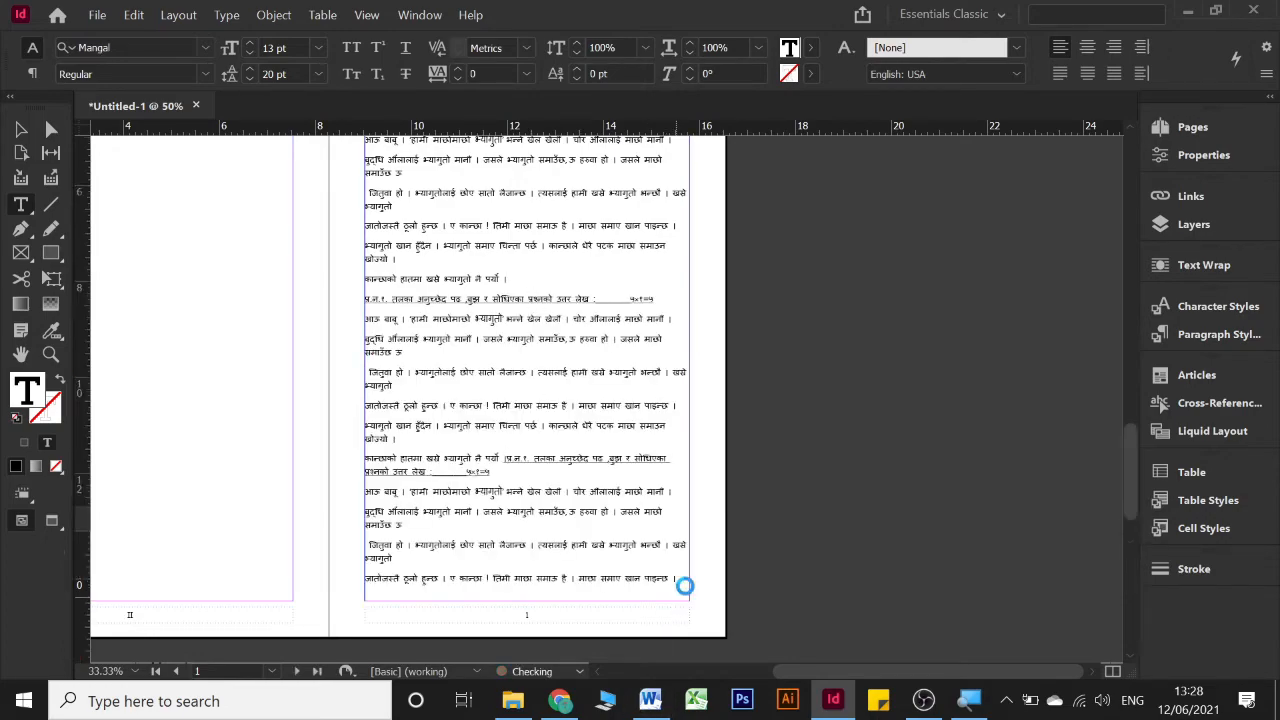
- Select all the text and lower its baseline shift to -8 pt
scroll(474, 440, "up", 5)
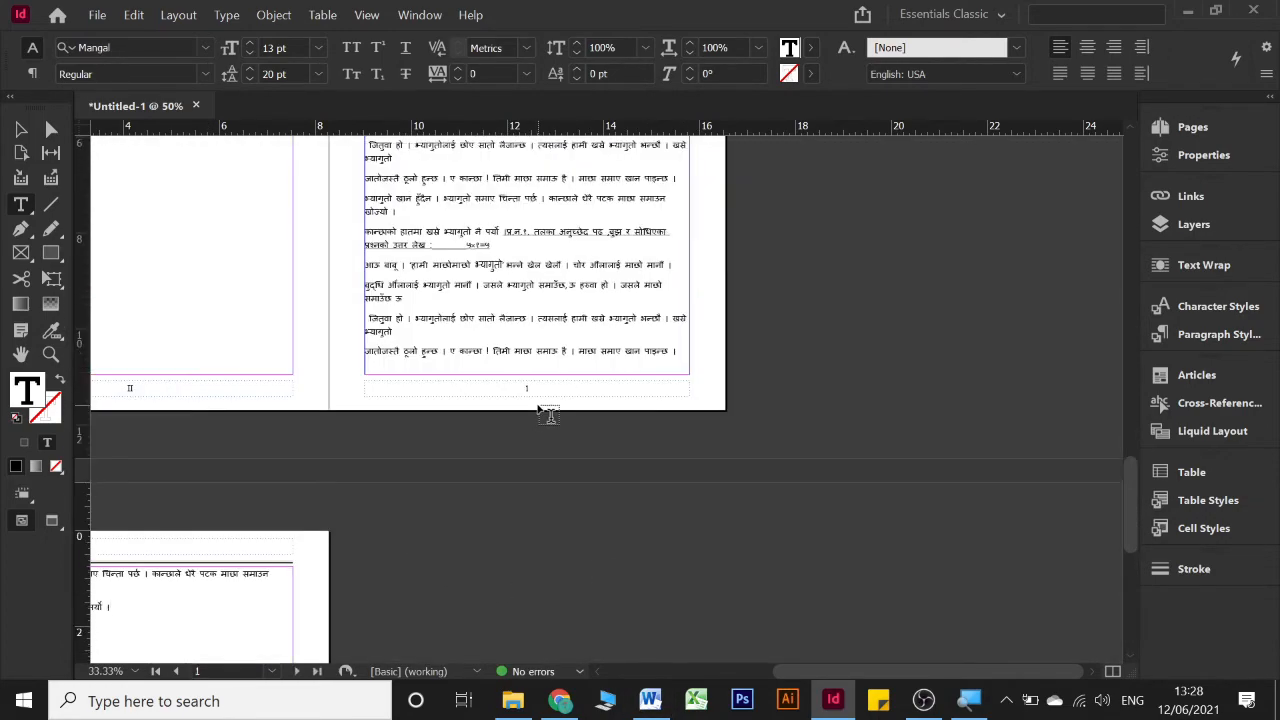
scroll(500, 353, "up", 3)
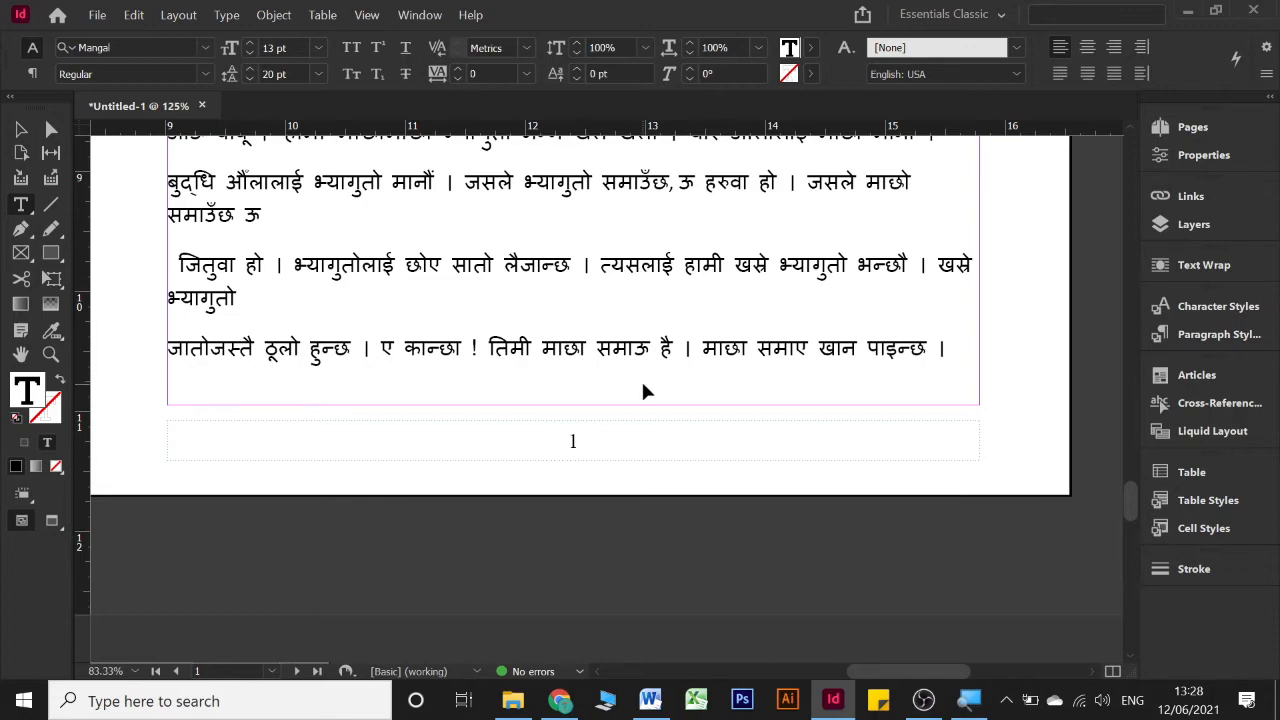
key("ctrl+a")
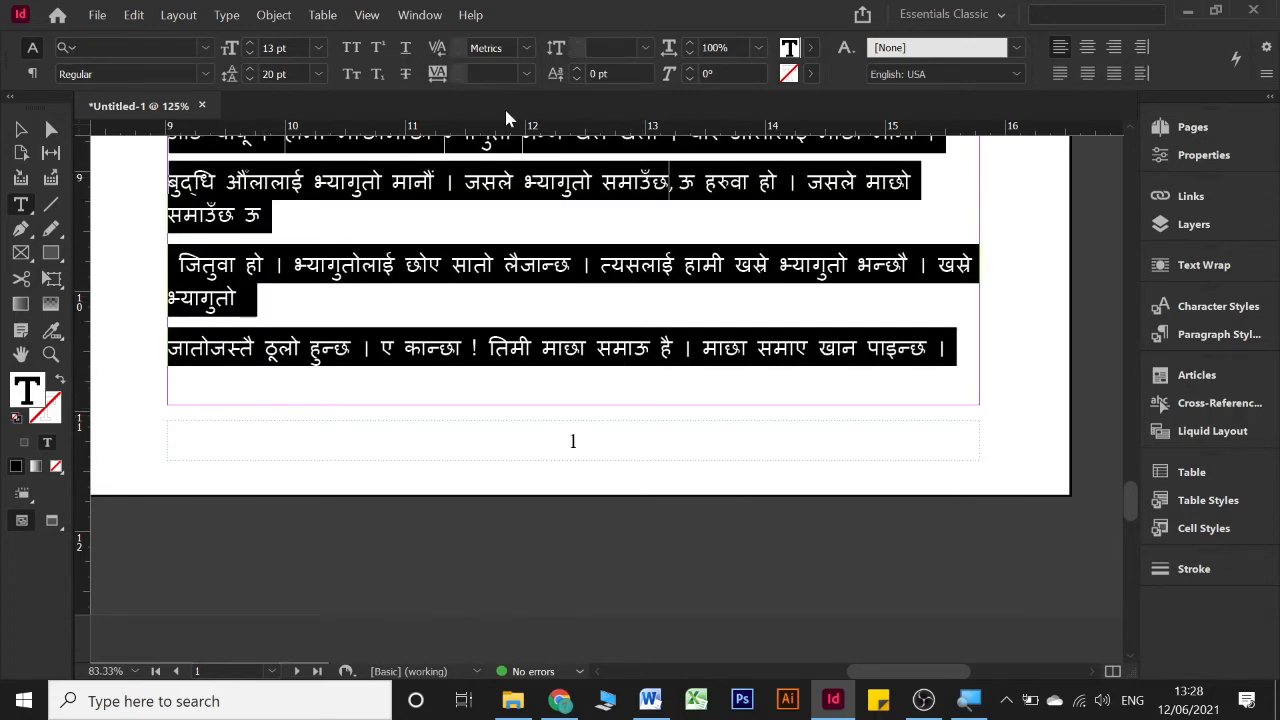
left_click(577, 78)
left_click(577, 78)
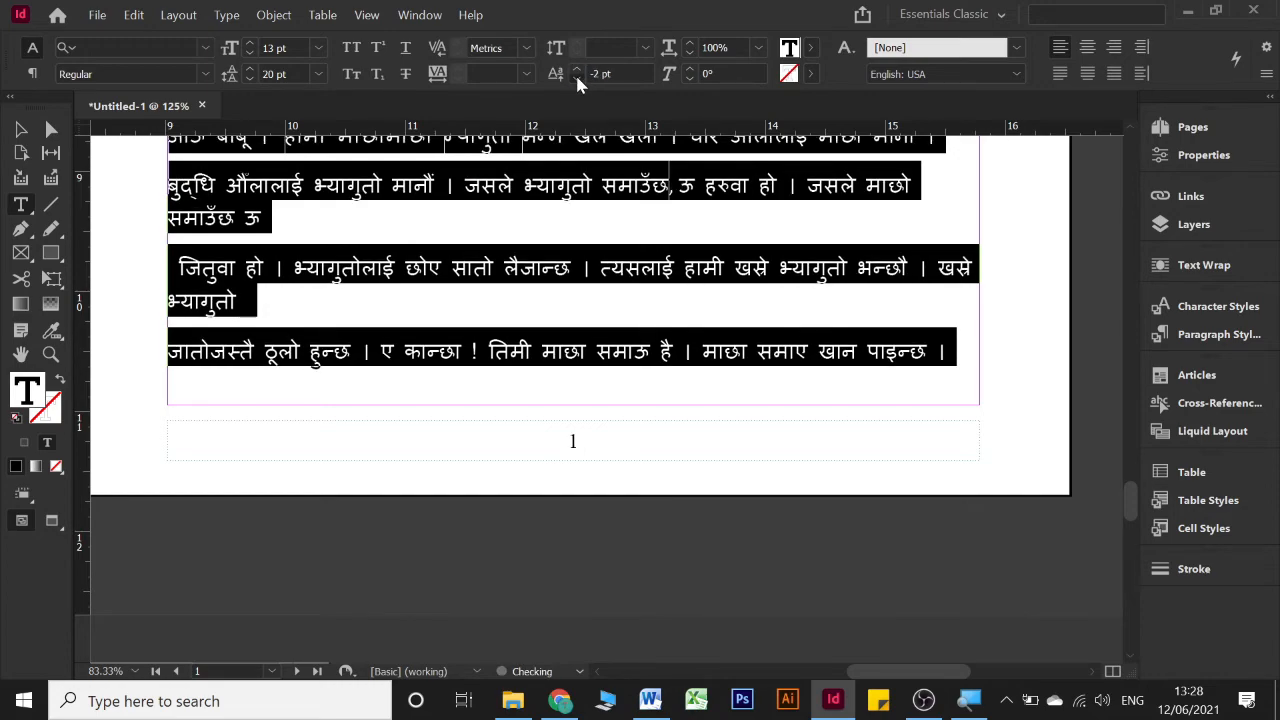
left_click(577, 78)
left_click(577, 78)
left_click(577, 78)
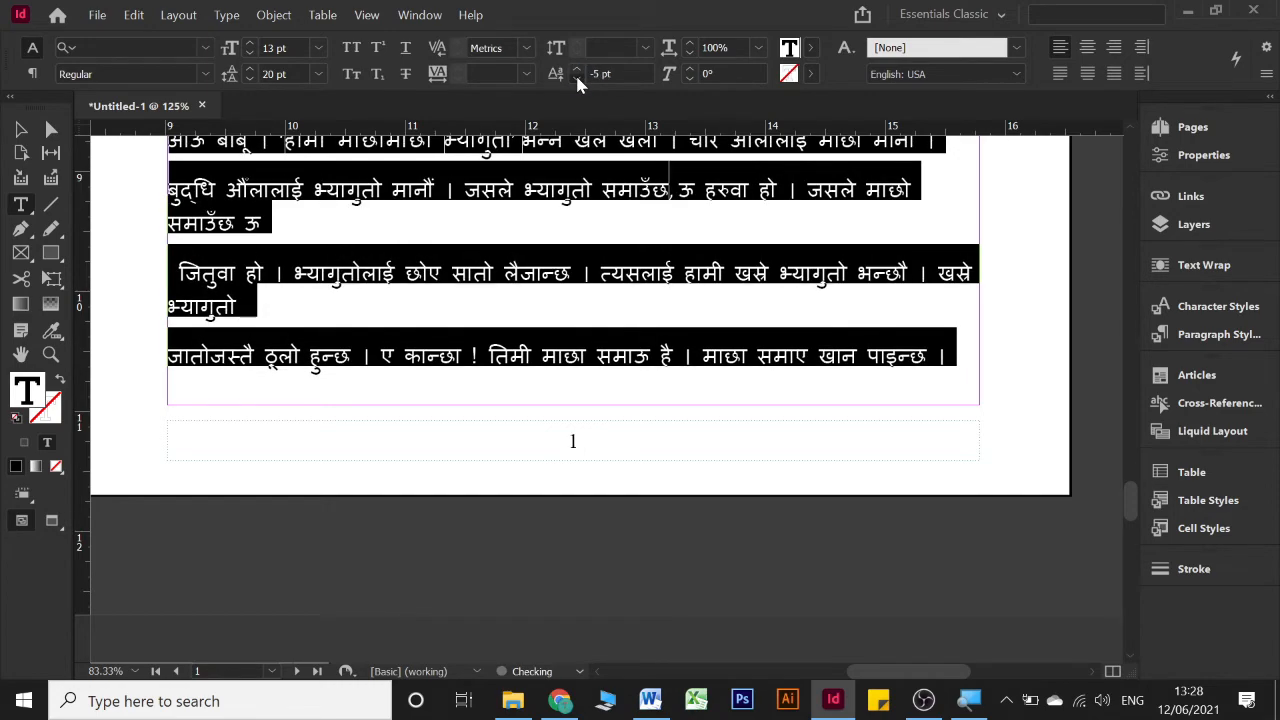
left_click(577, 78)
left_click(577, 78)
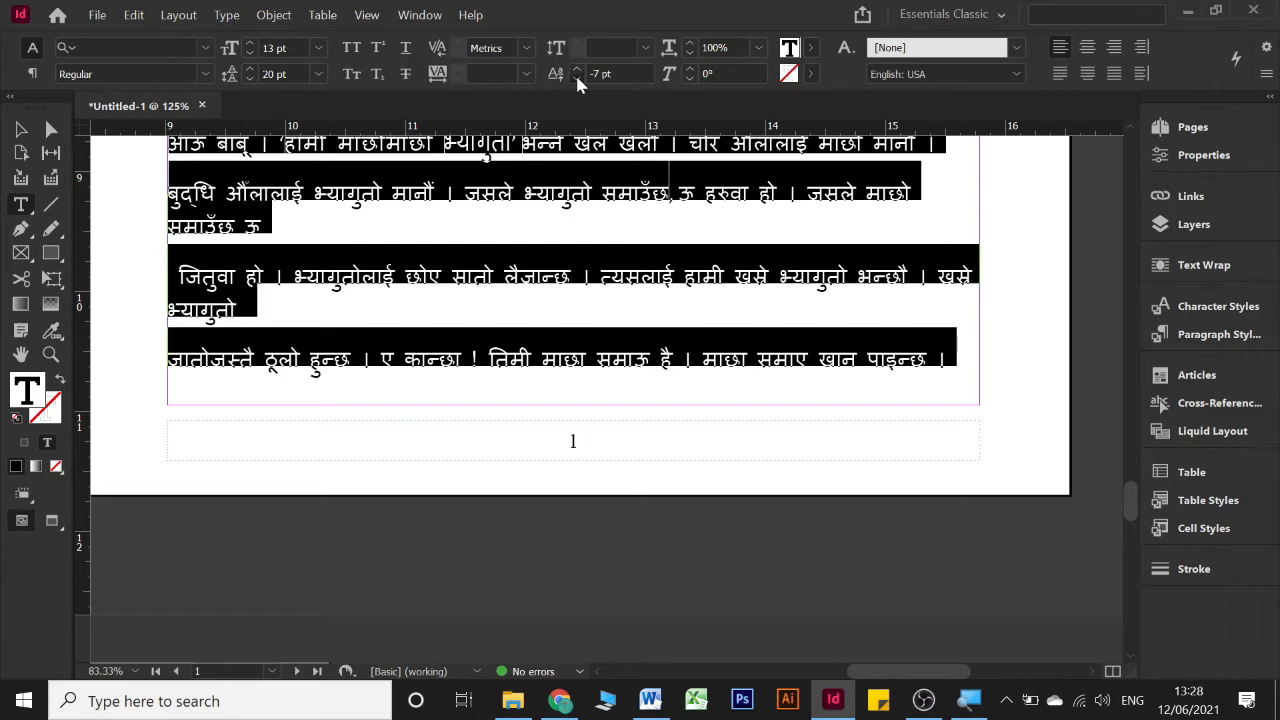
left_click(577, 78)
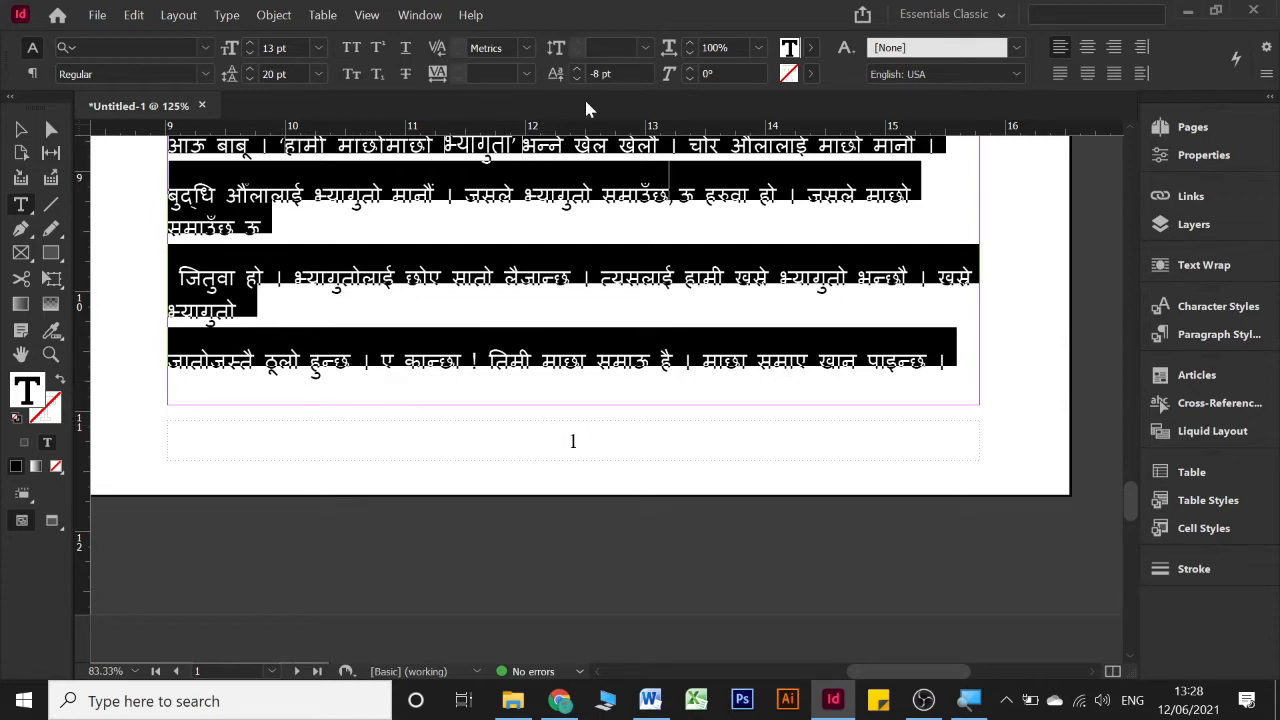
- Try a positive baseline shift on all the text, reset it to 0 pt and deselect the text
left_click(578, 68)
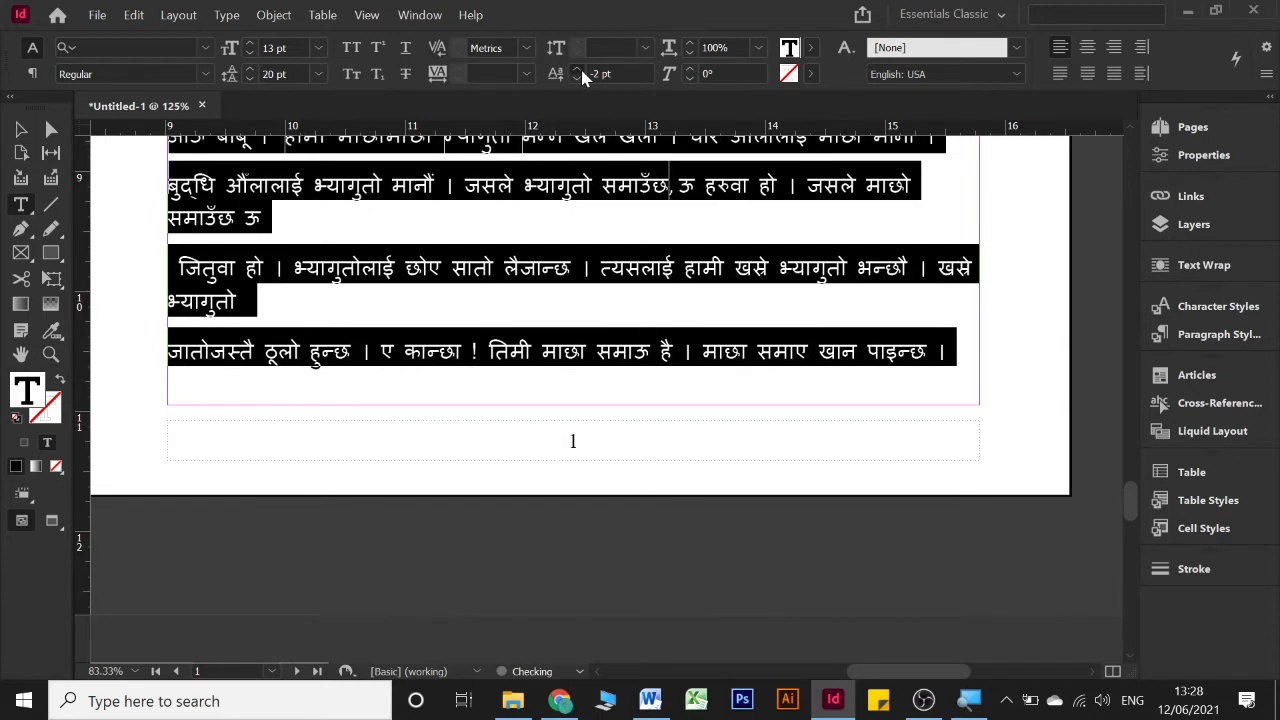
left_click(578, 69)
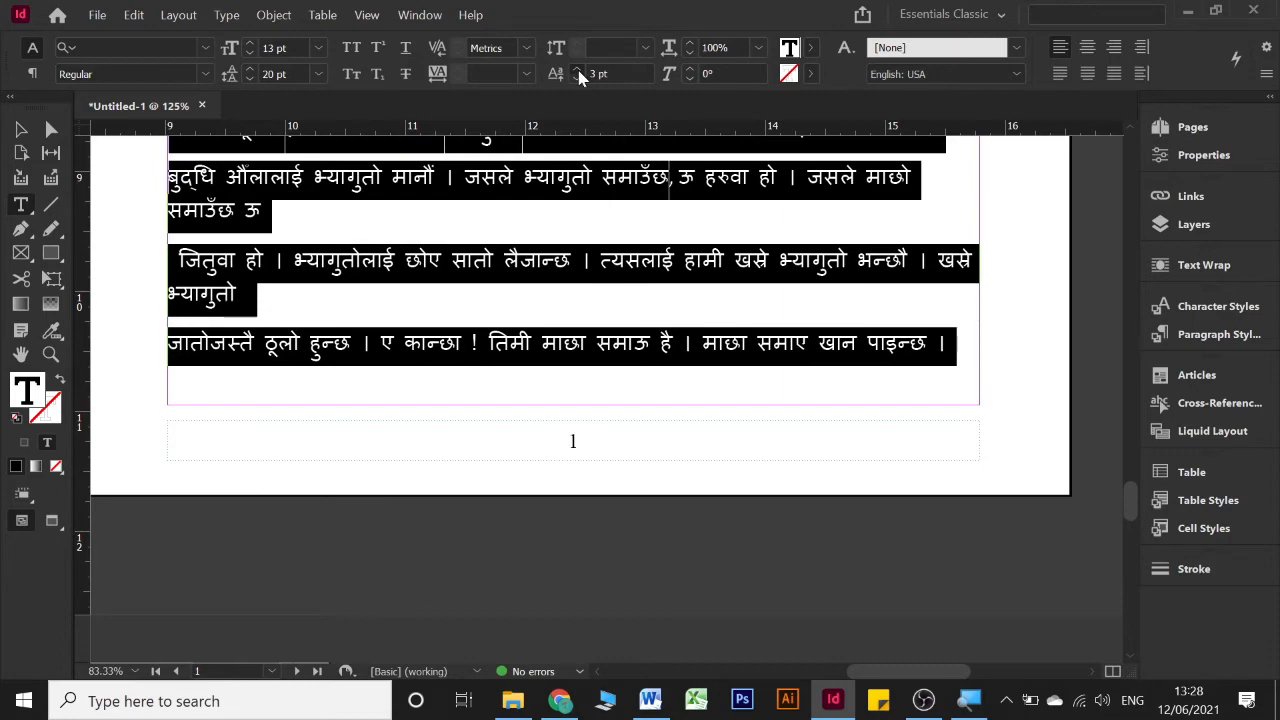
left_click(577, 78)
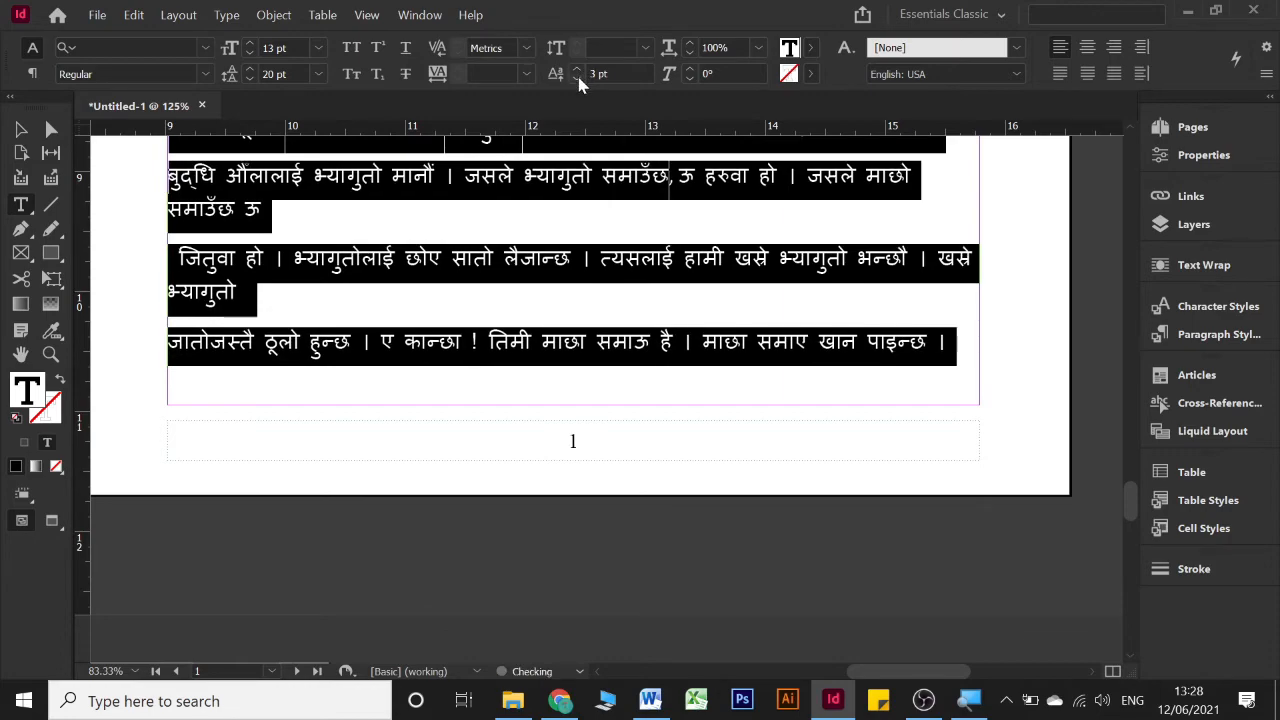
left_click(577, 78)
left_click(578, 77)
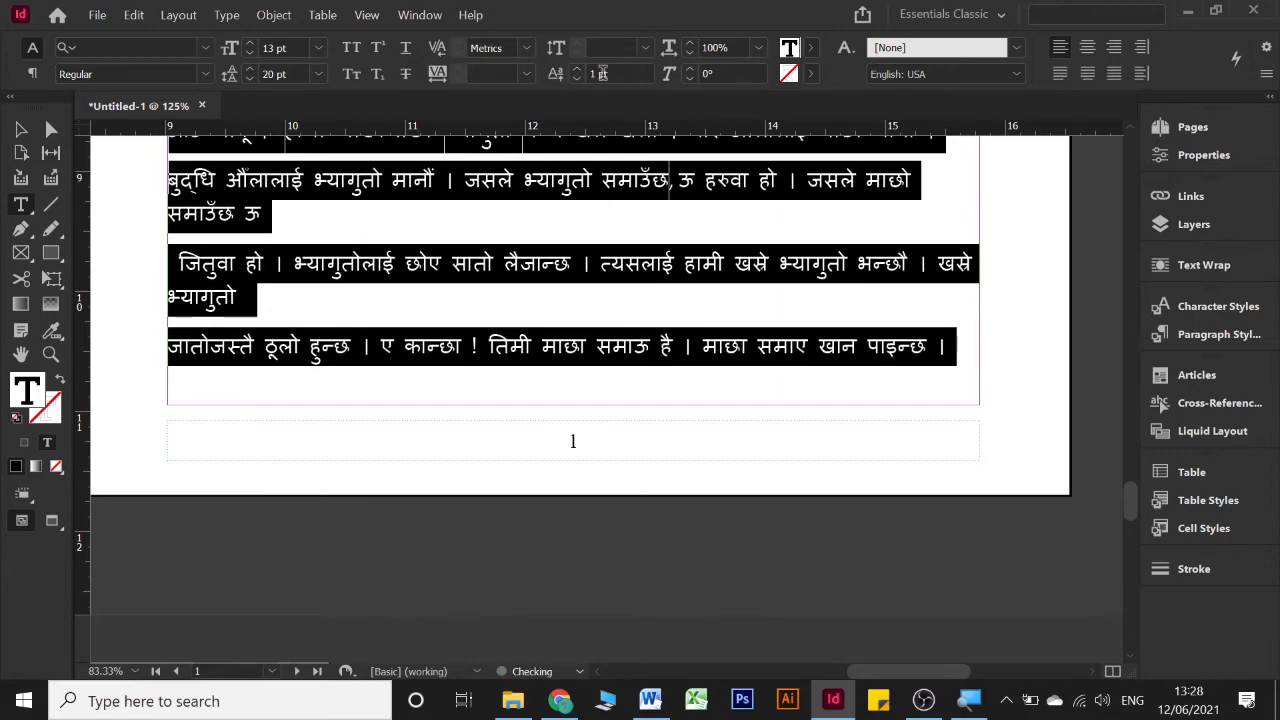
left_click_drag(622, 73, 480, 82)
type("0")
key("Return")
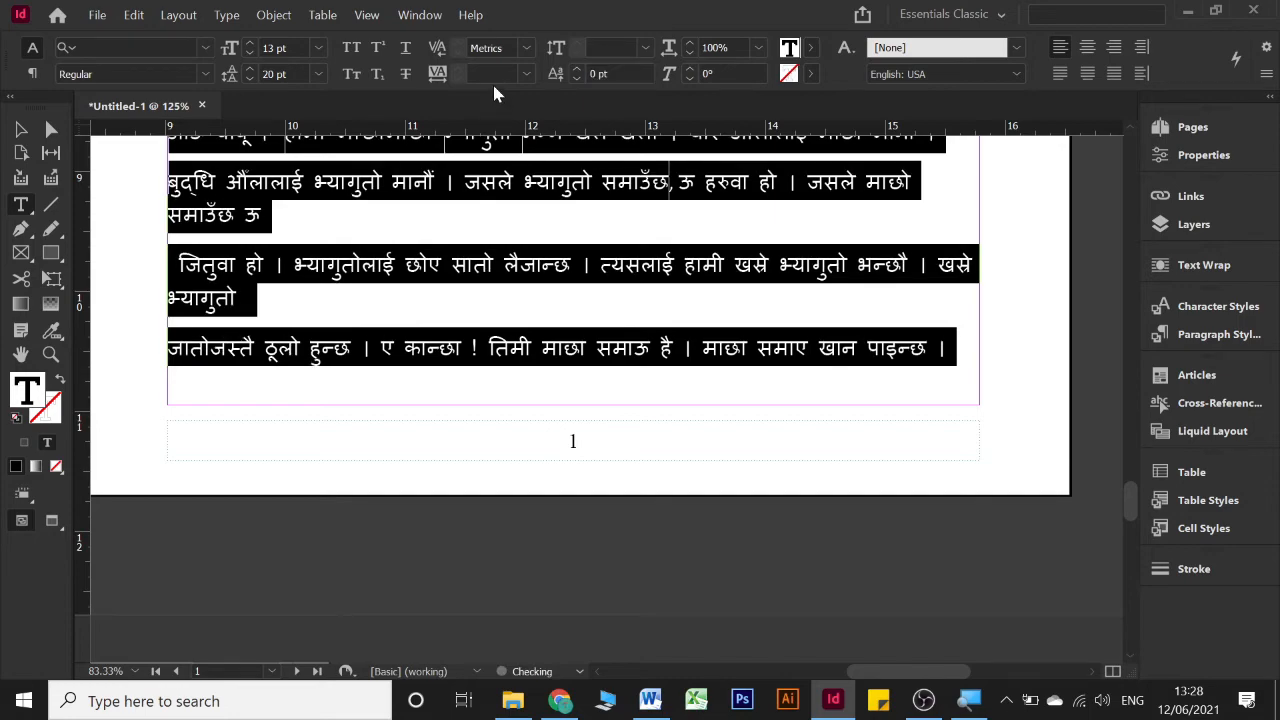
left_click(651, 290)
- Widen the word हामी in the second line of the first pasted passage to a 122% horizontal scale
scroll(651, 290, "up", 3)
scroll(651, 290, "up", 3)
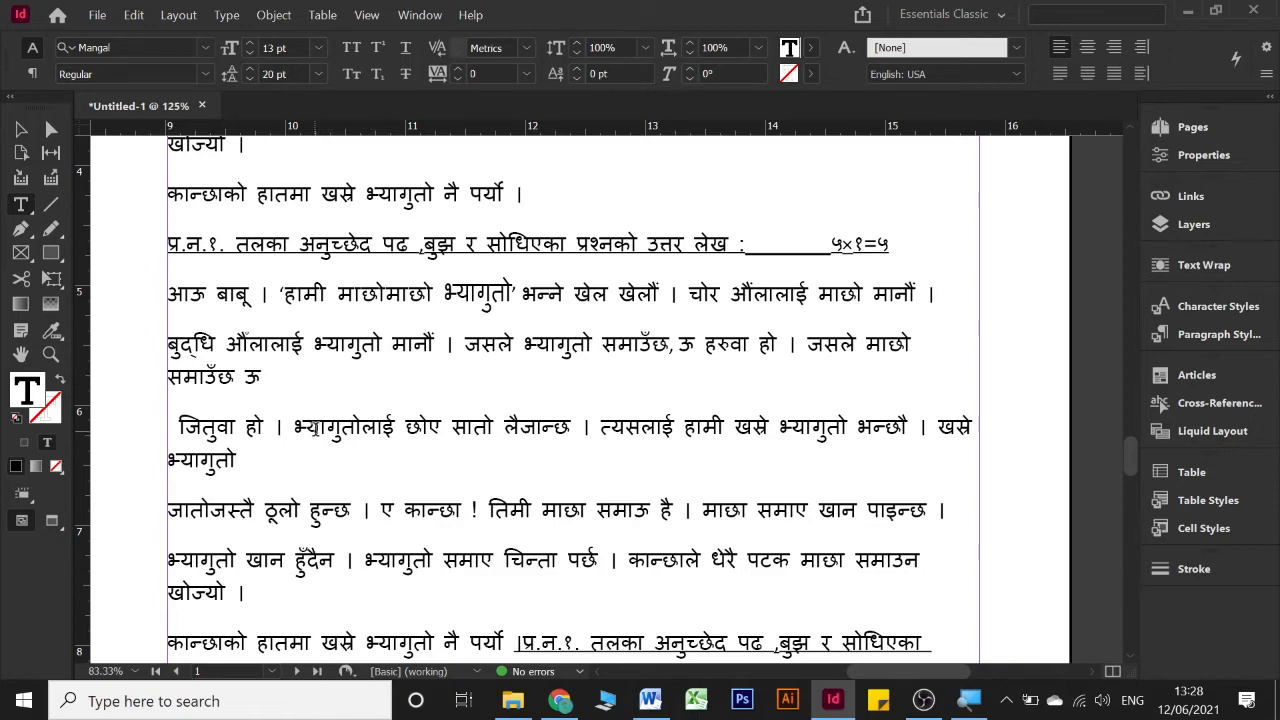
scroll(313, 430, "up", 2)
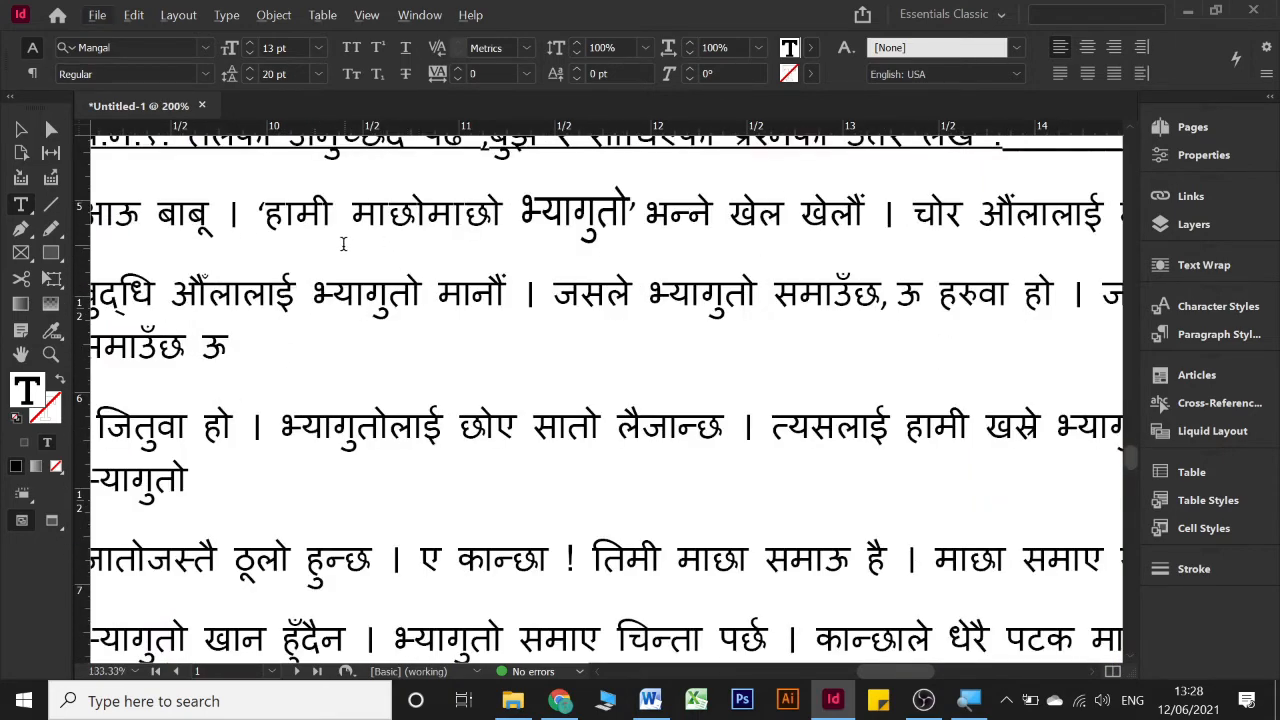
scroll(344, 244, "up", 1)
left_click_drag(265, 258, 334, 258)
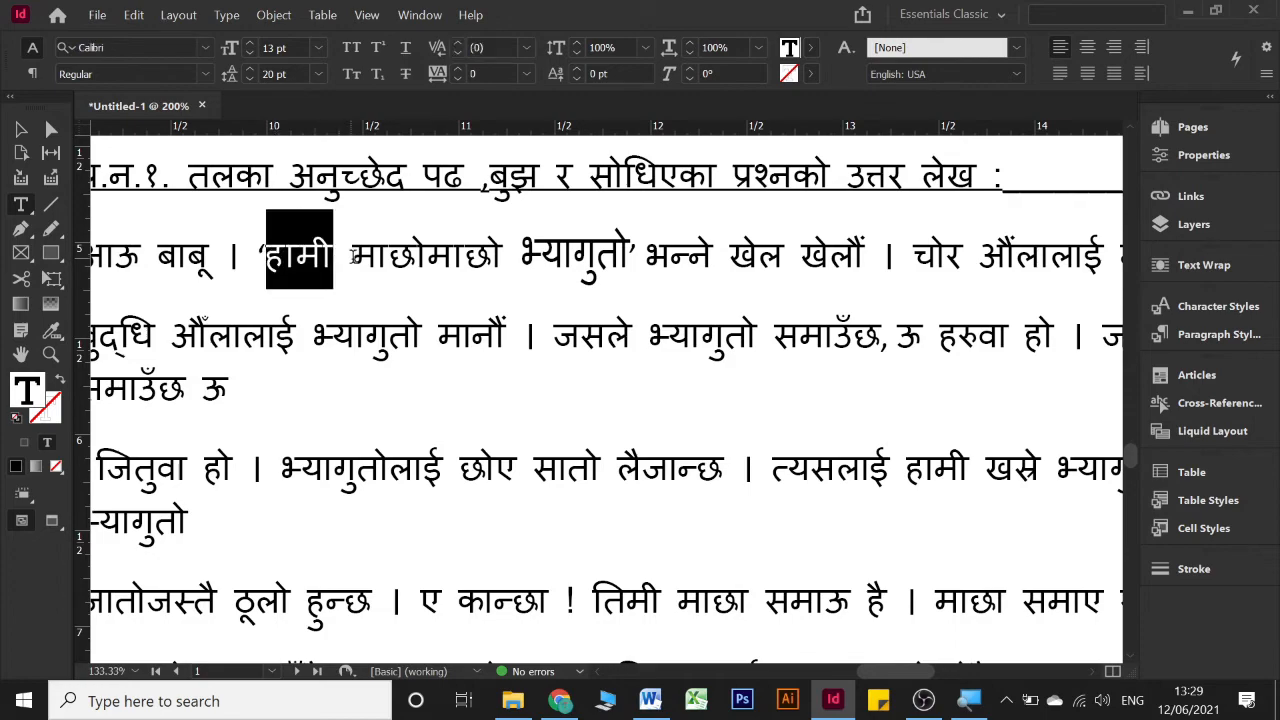
left_click(690, 45)
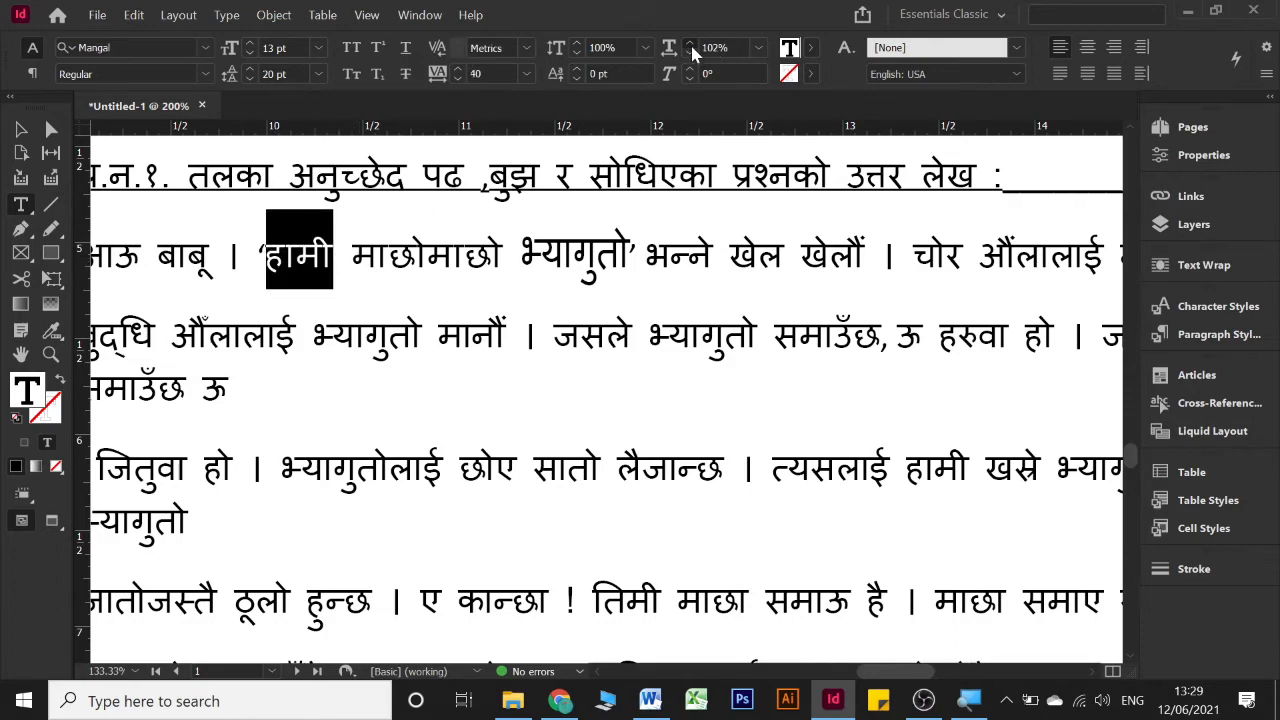
left_click(690, 45)
left_click(690, 45)
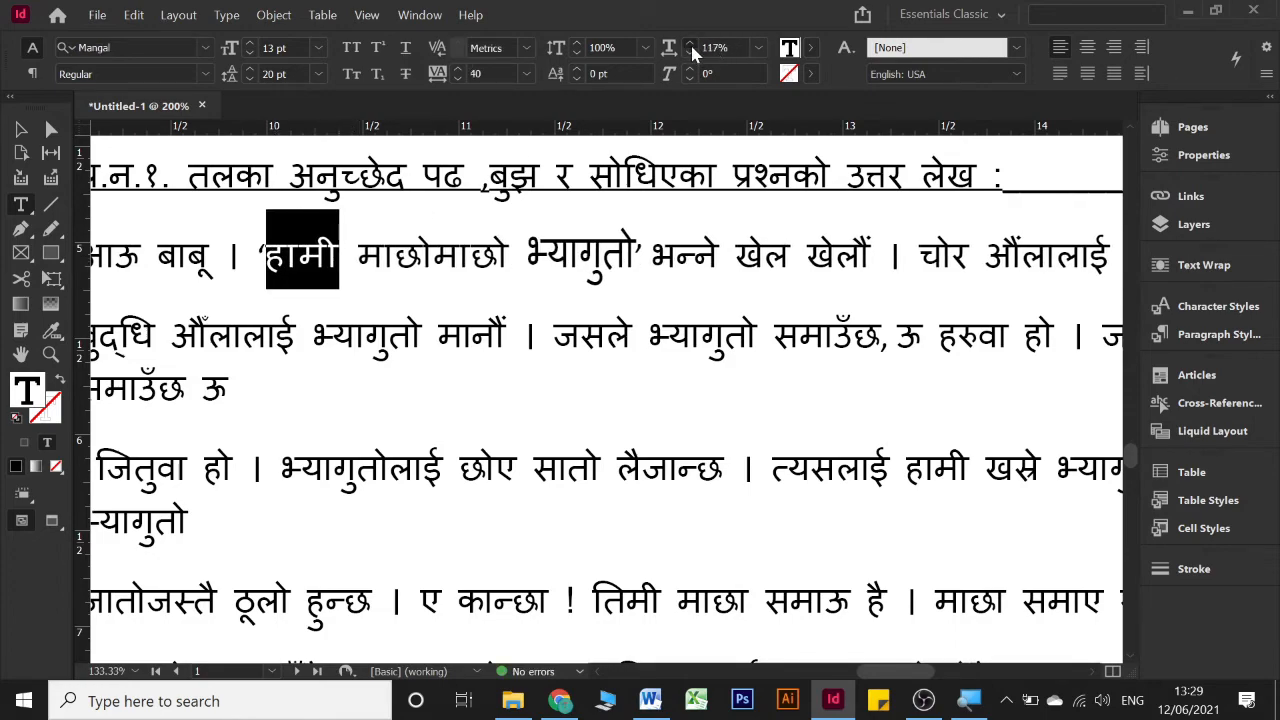
left_click(690, 45)
left_click(691, 46)
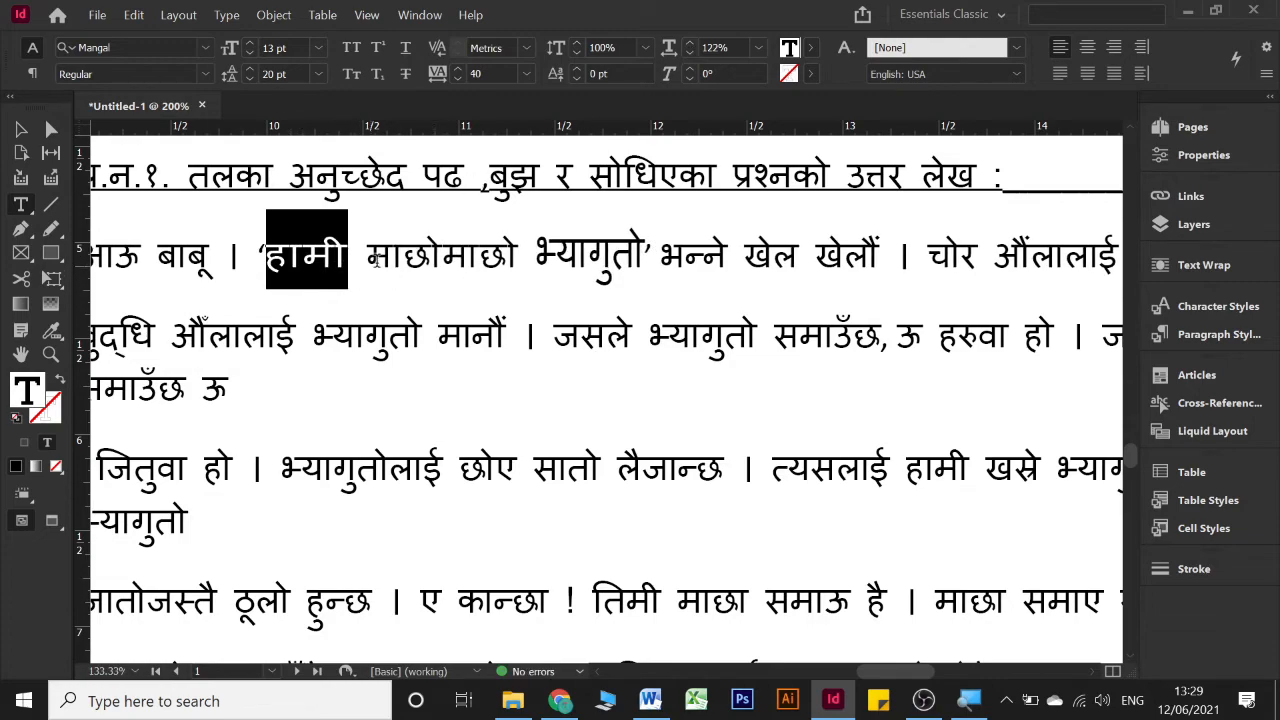
- Try a 200% horizontal scale on the word हामी and return it to 100%
left_click(759, 47)
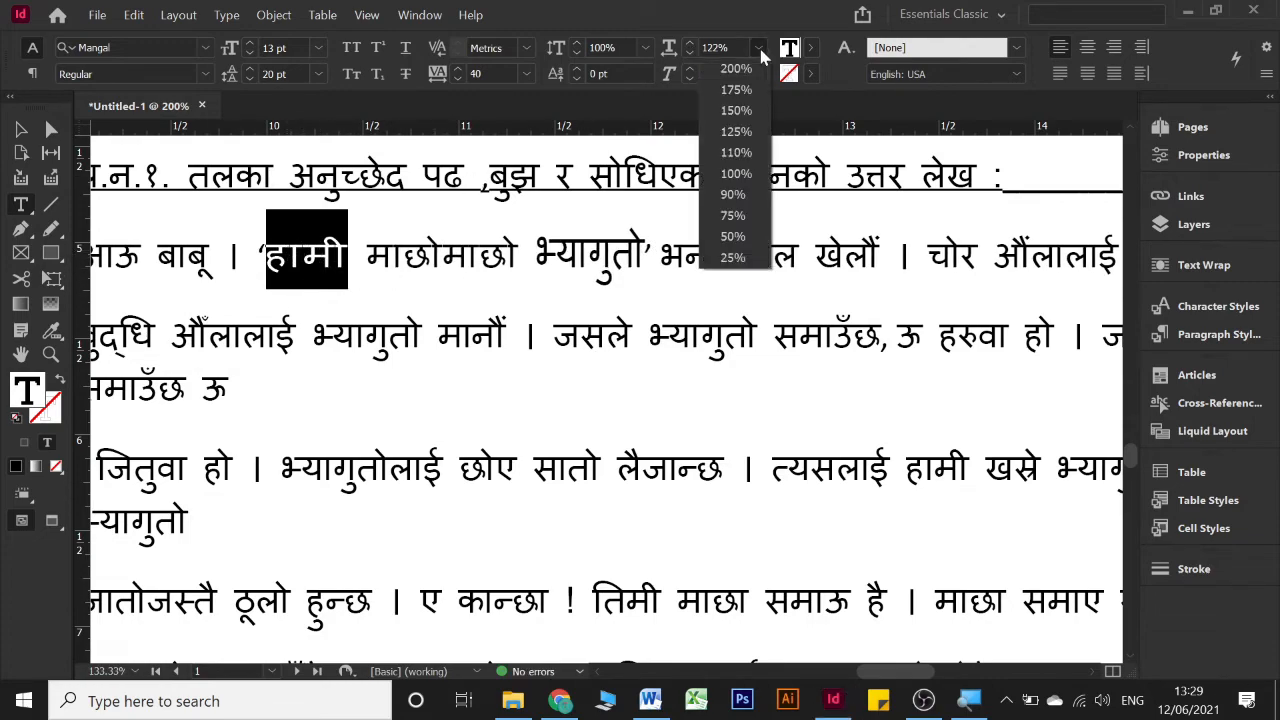
left_click(736, 69)
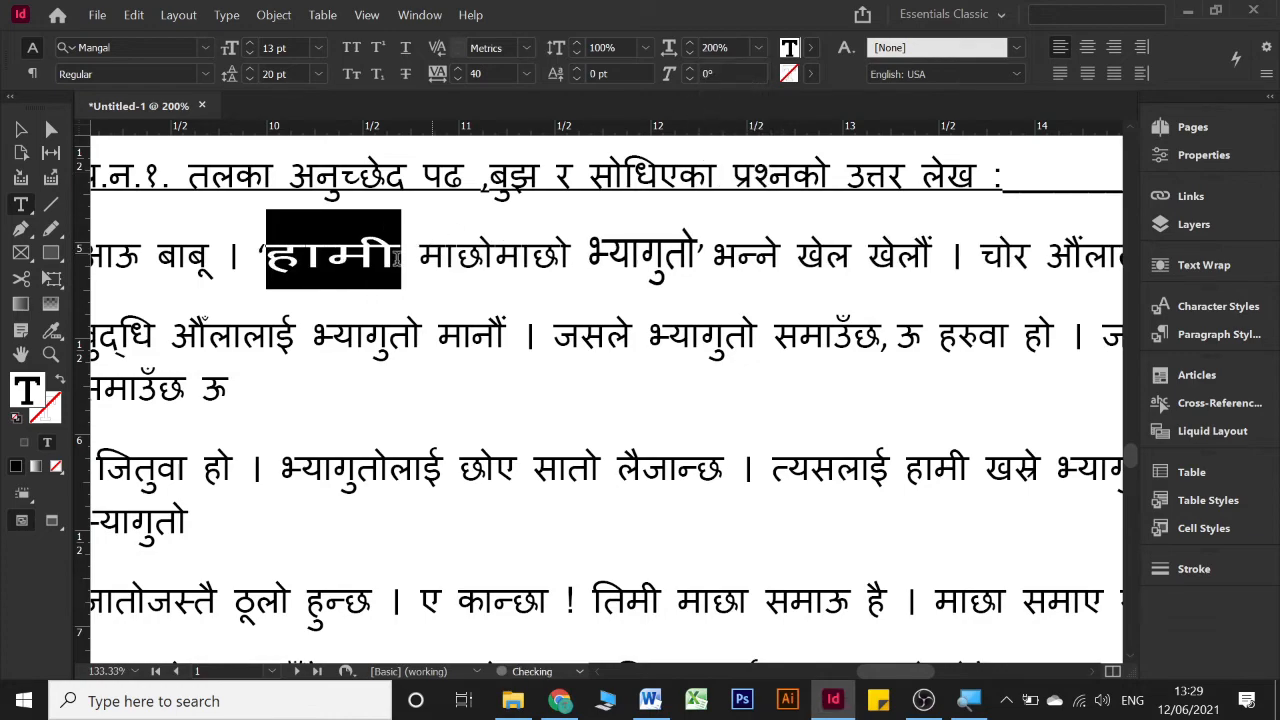
left_click(759, 47)
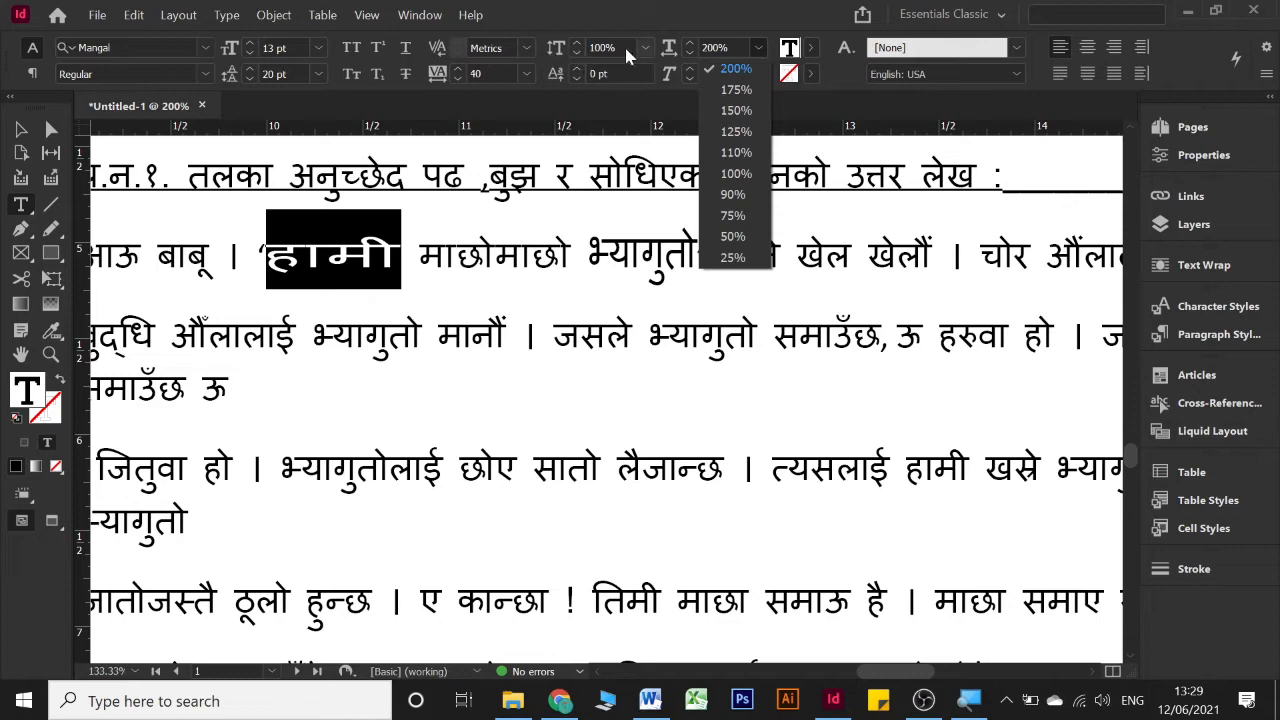
left_click(736, 173)
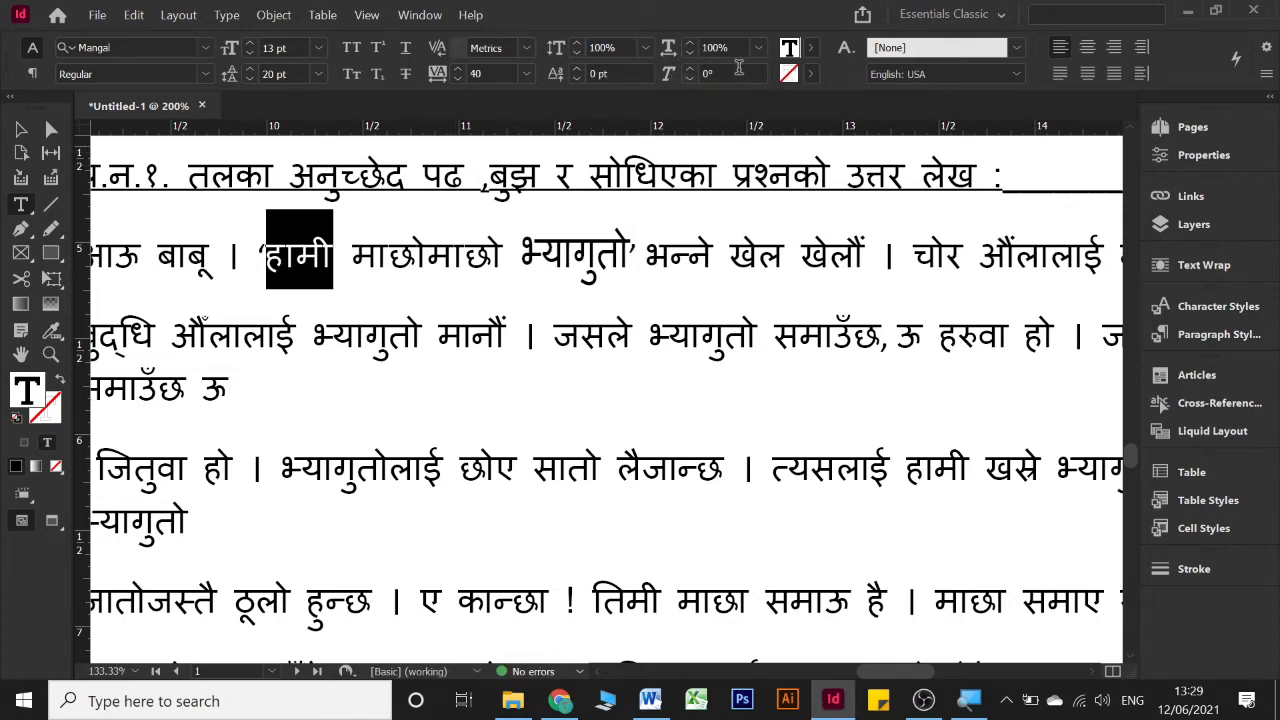
- Skew the word हामी in the line below the question heading to 25°
left_click(694, 78)
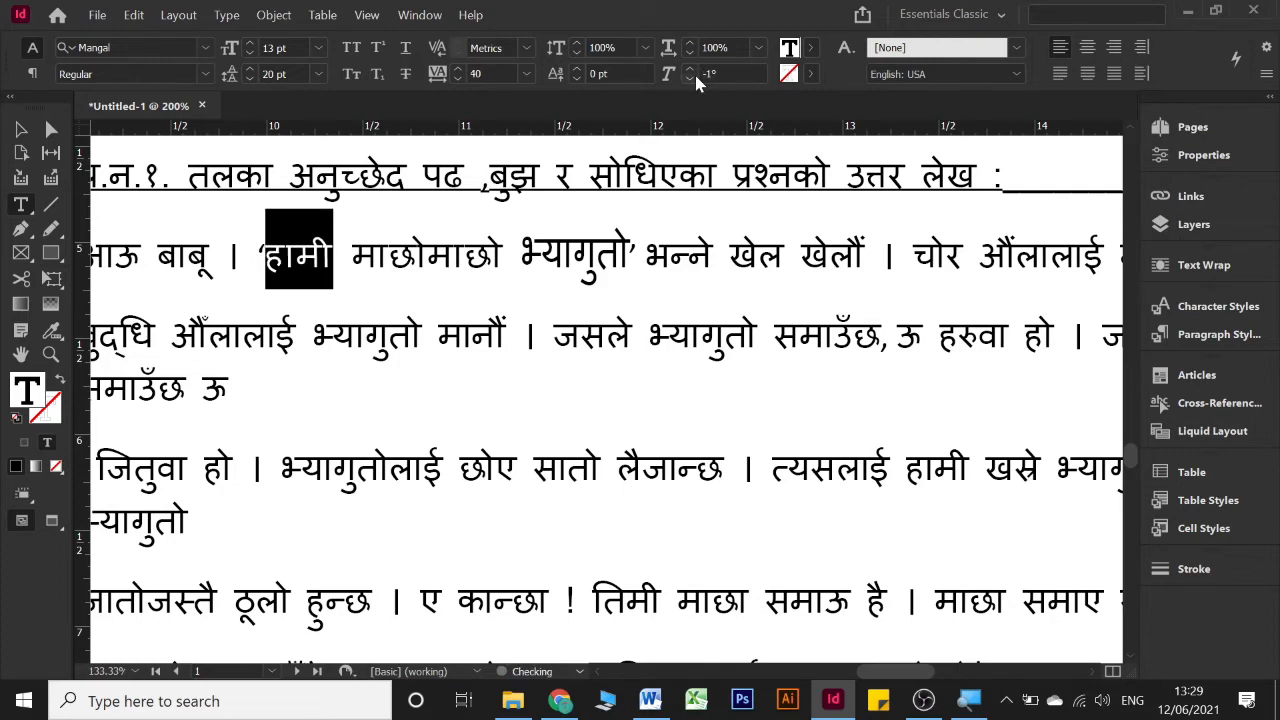
left_click(695, 70)
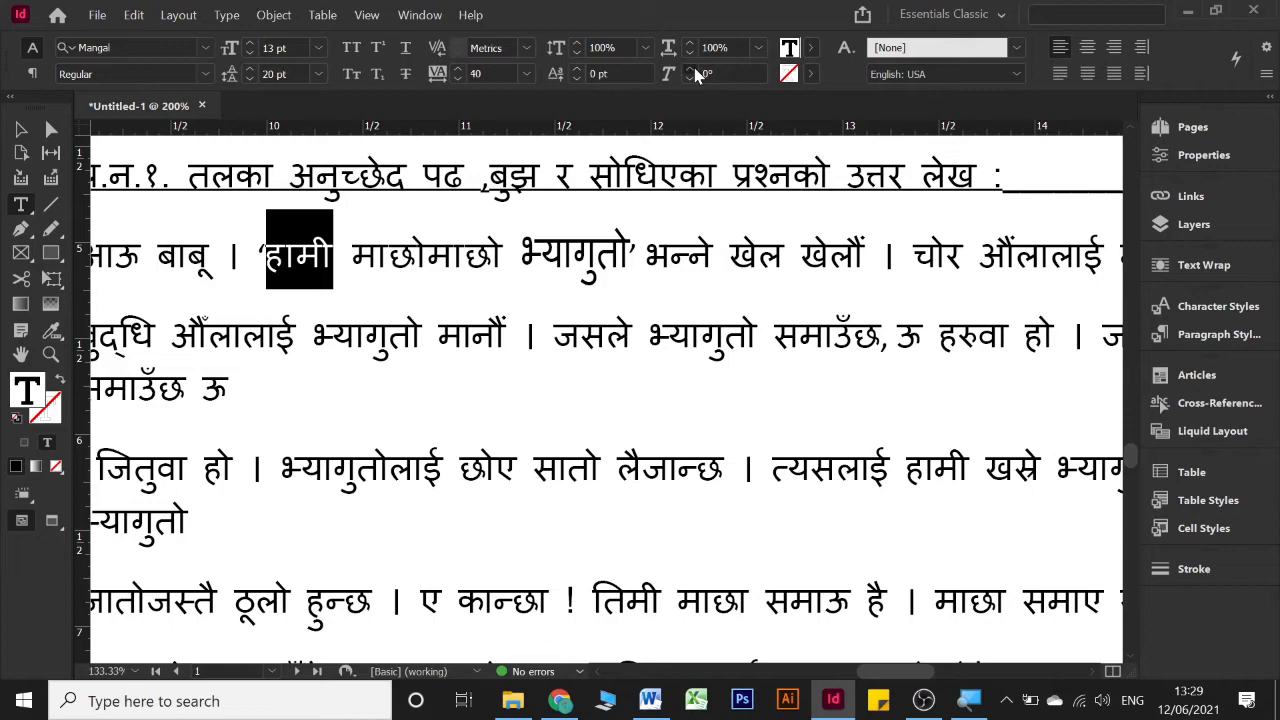
left_click(691, 70)
left_click(691, 70)
left_click(691, 70)
left_click(690, 71)
left_click(690, 71)
left_click(690, 71)
left_click(690, 71)
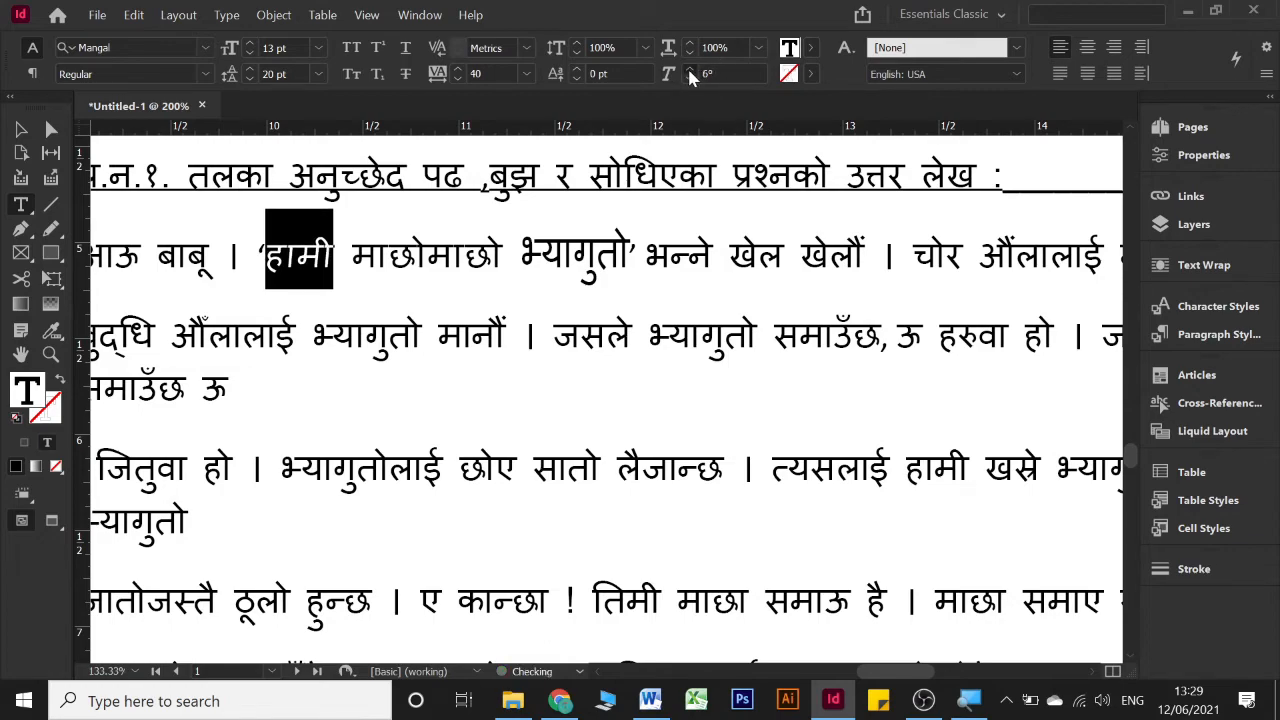
left_click(690, 71)
left_click(690, 71)
left_click(690, 71)
left_click(690, 71)
left_click(690, 71)
left_click(690, 71)
left_click(690, 71)
left_click(690, 71)
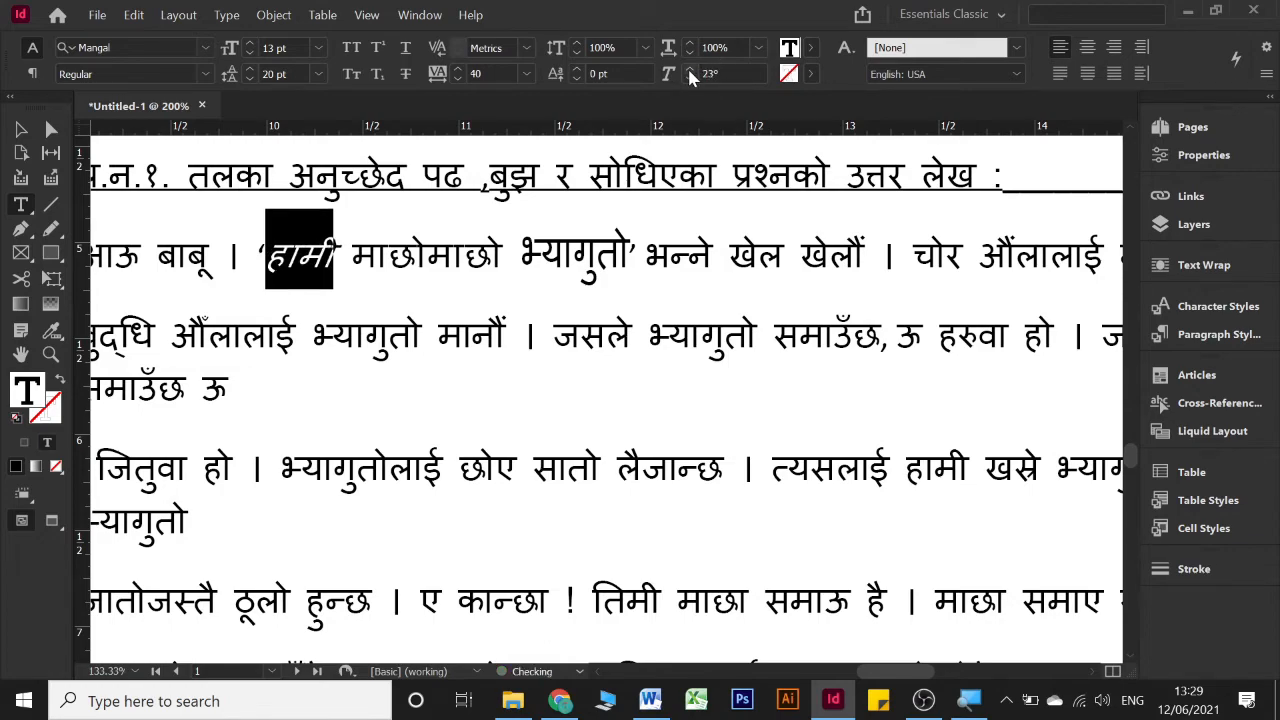
left_click(690, 71)
left_click(690, 71)
left_click(287, 262)
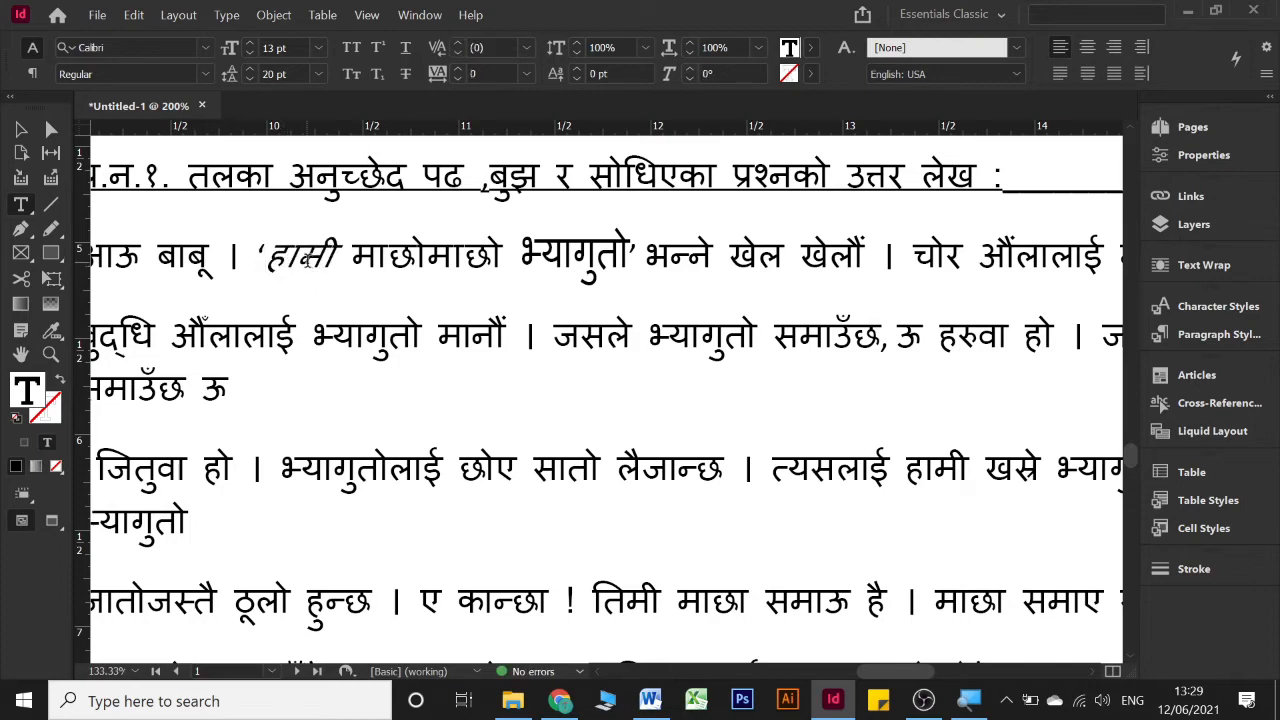
double_click(305, 258)
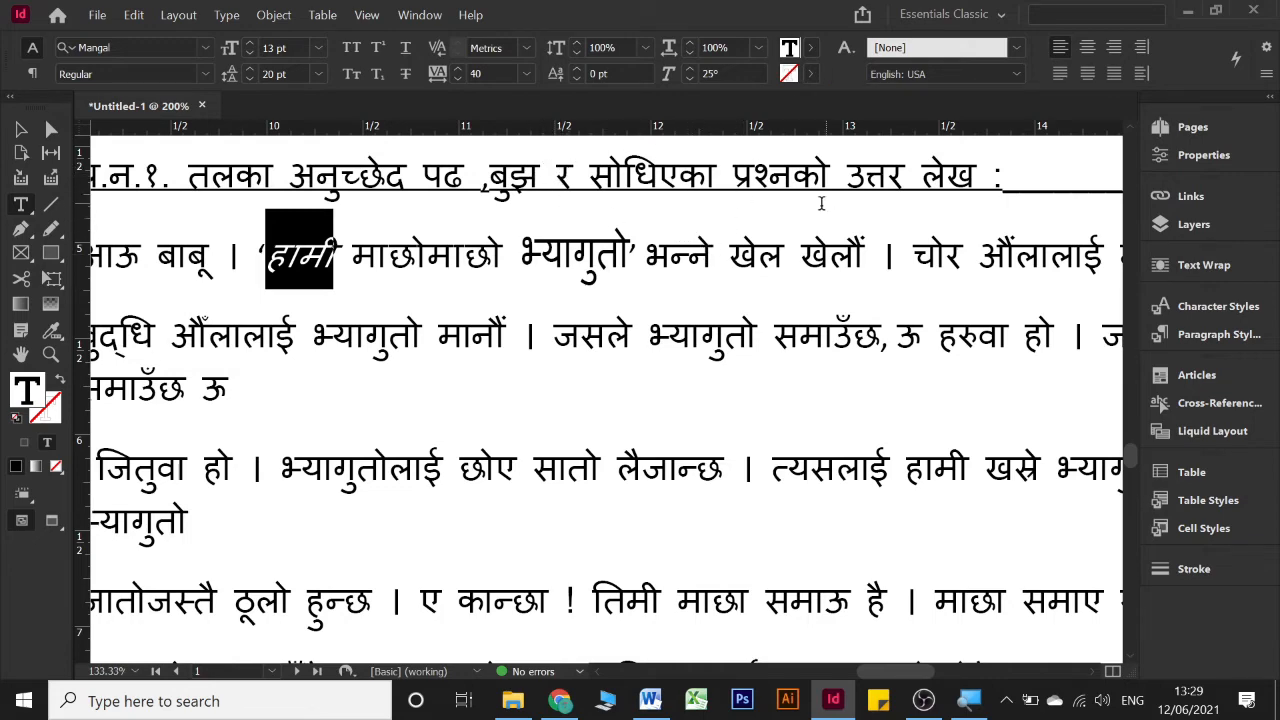
- Fill the letter र in the underlined question heading with the cyan swatch C=100 M=0 Y=0 K=0
left_click(557, 176)
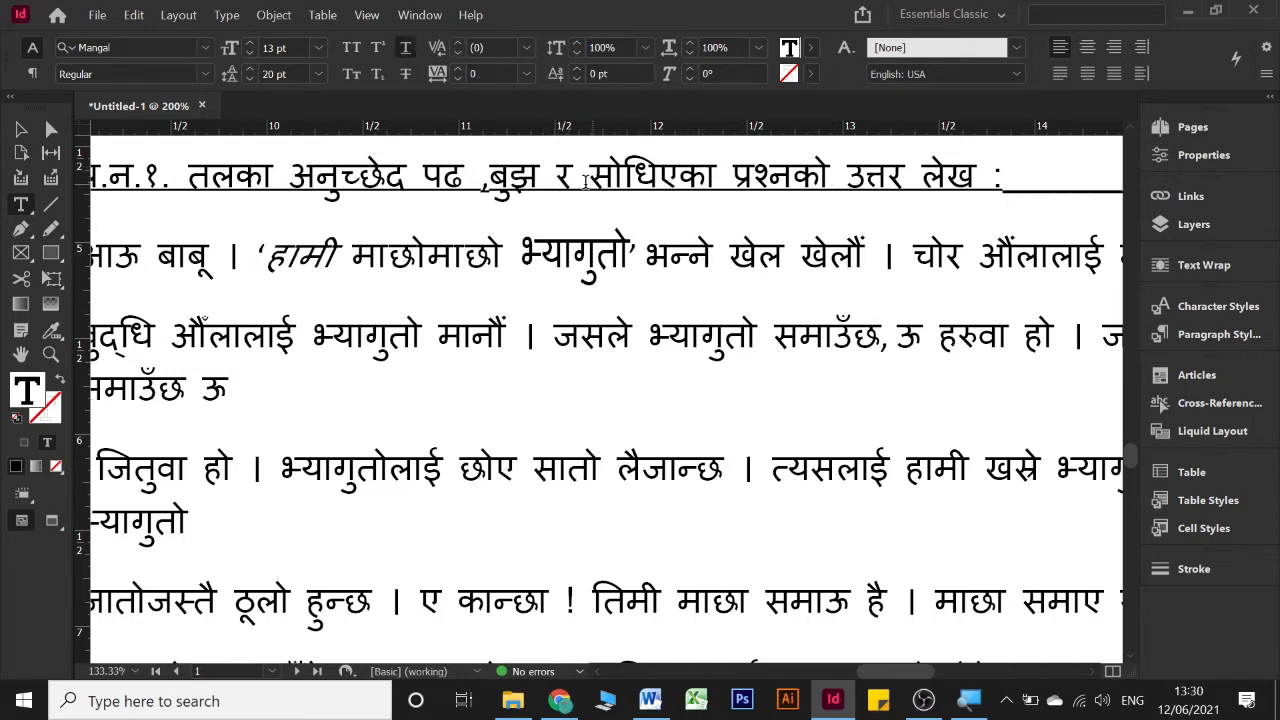
key("shift+Right")
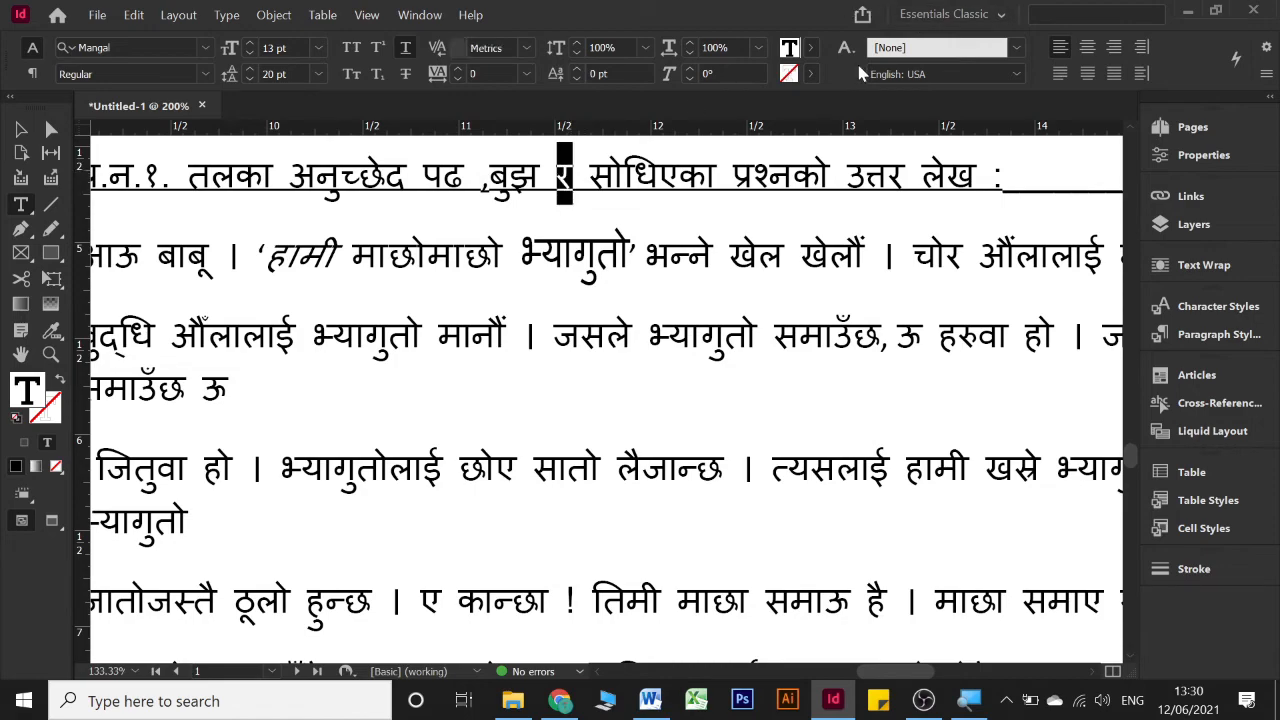
left_click(814, 48)
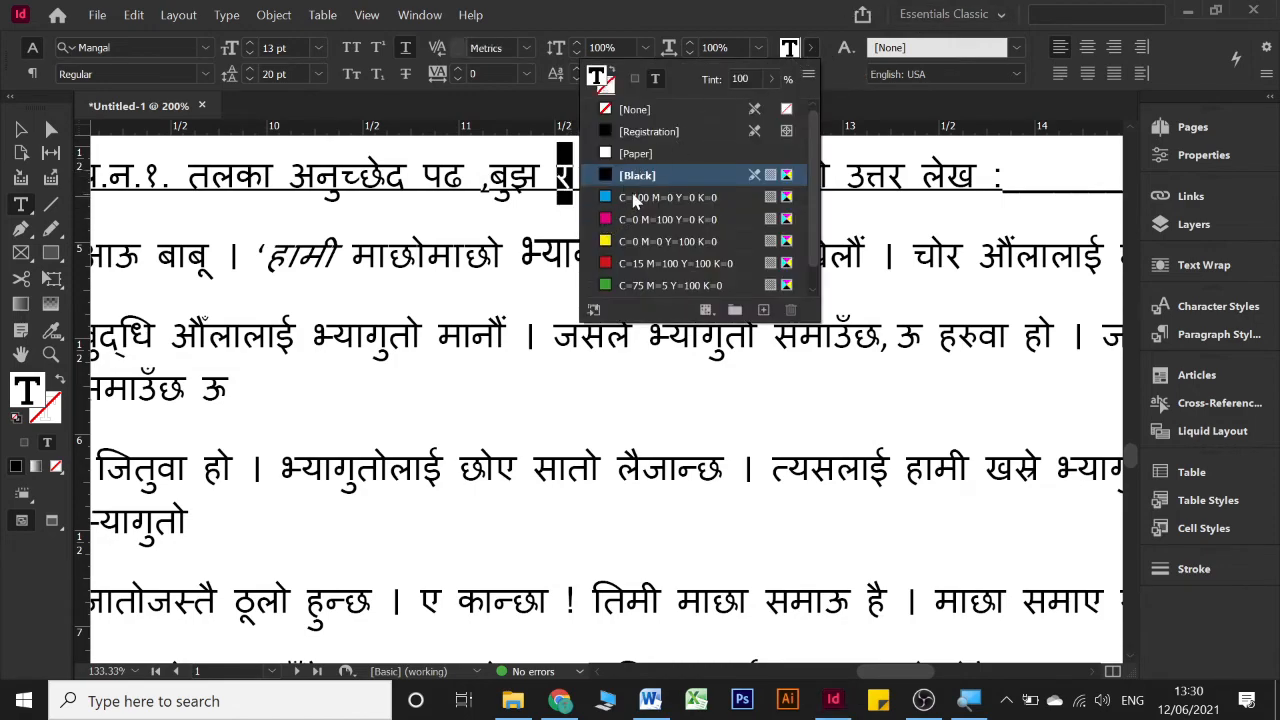
left_click(634, 197)
left_click(562, 178)
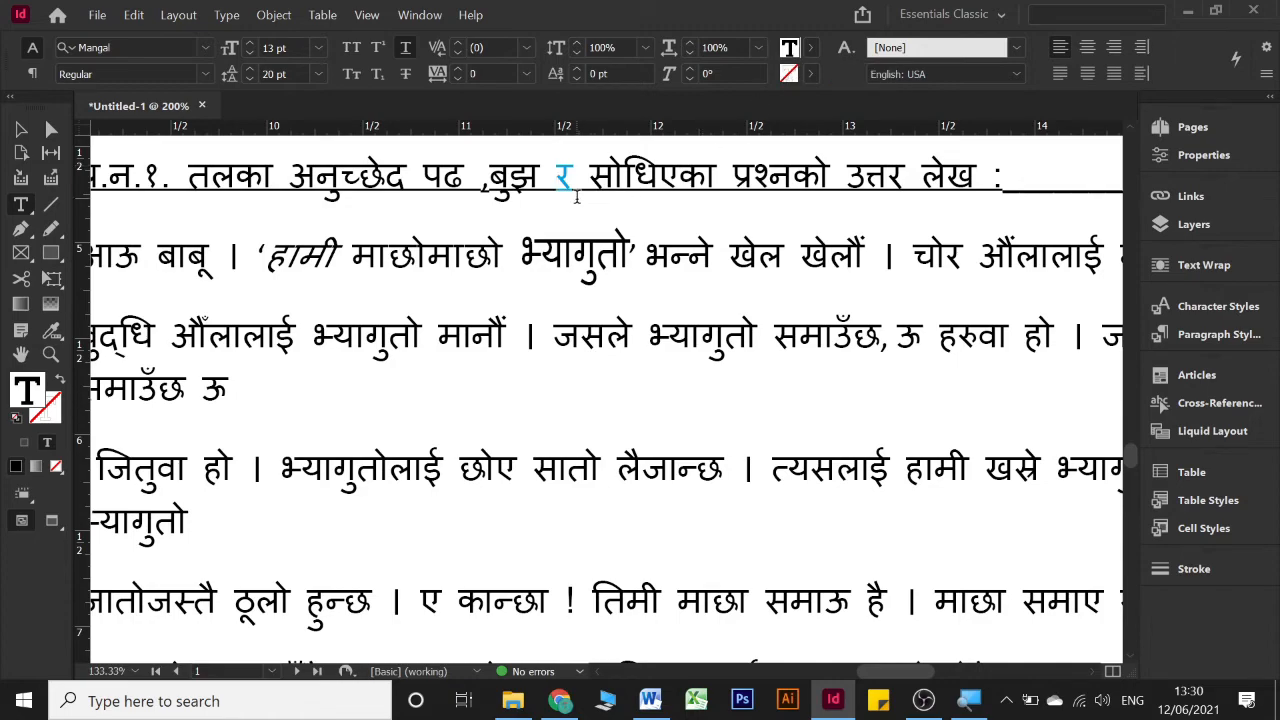
- Give the letter र in the question heading a red stroke using the swatch C=15 M=100 Y=100 K=0
key("shift+Right")
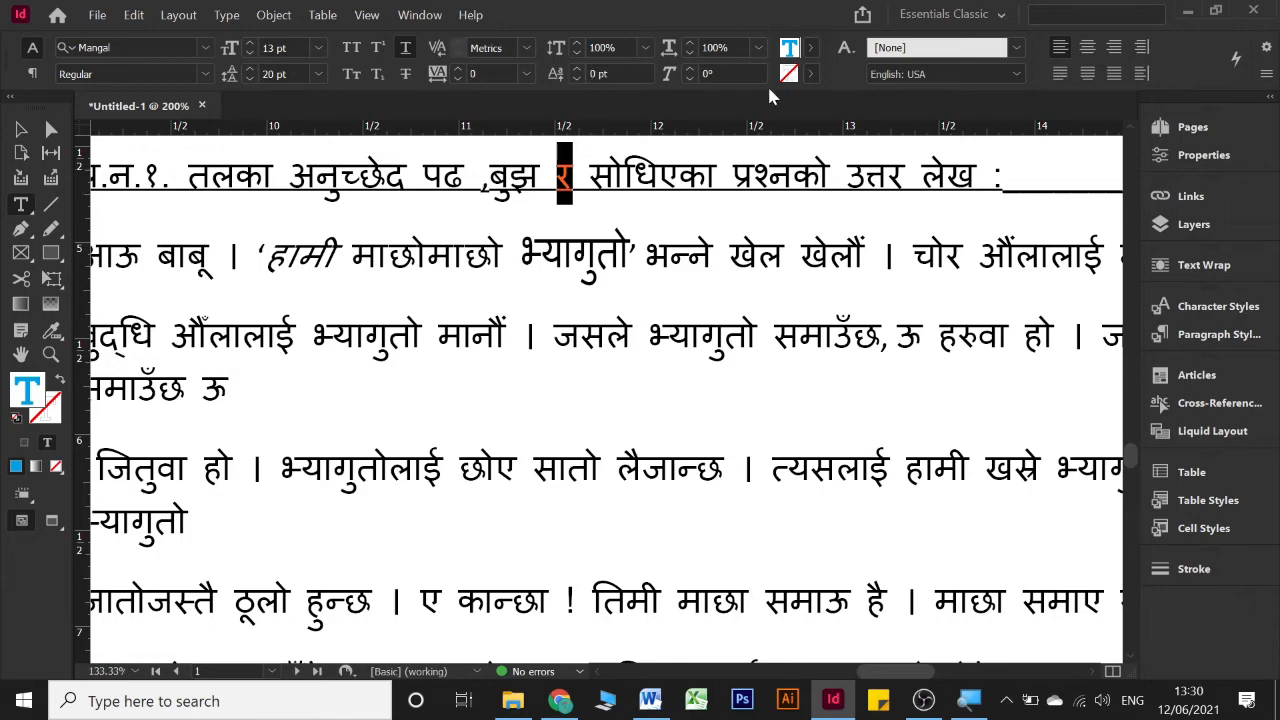
left_click(813, 73)
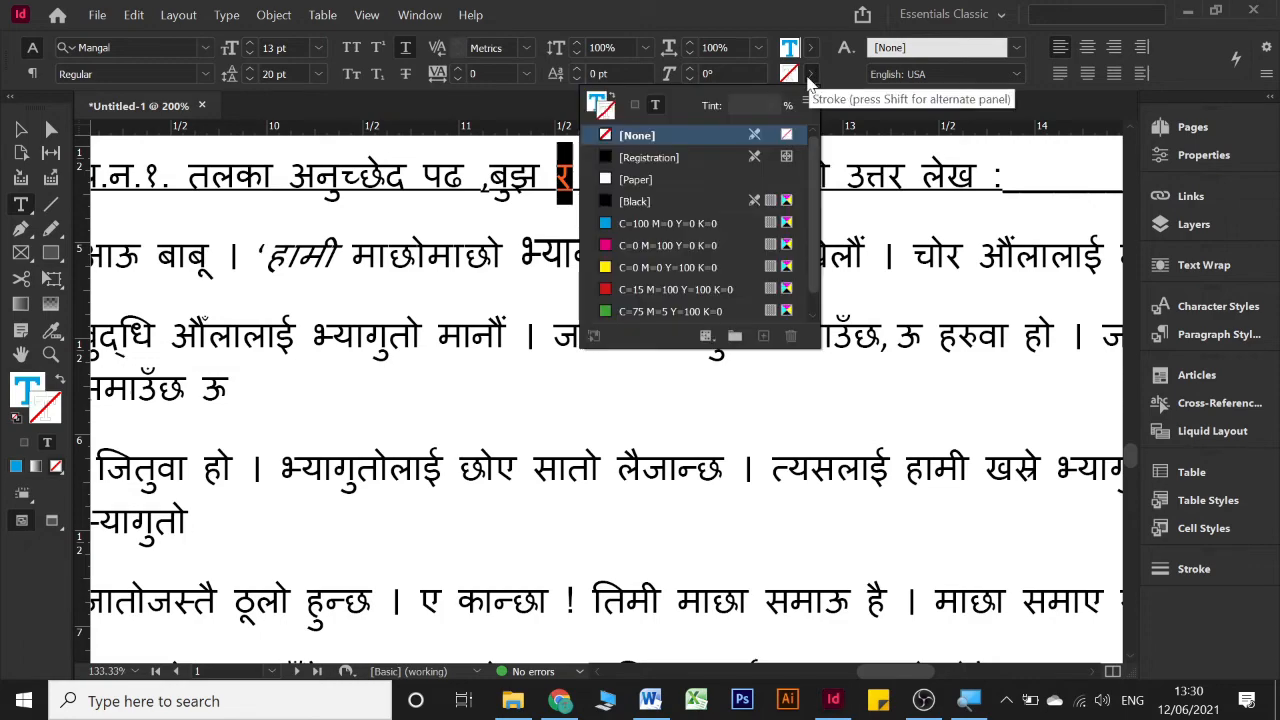
left_click(628, 289)
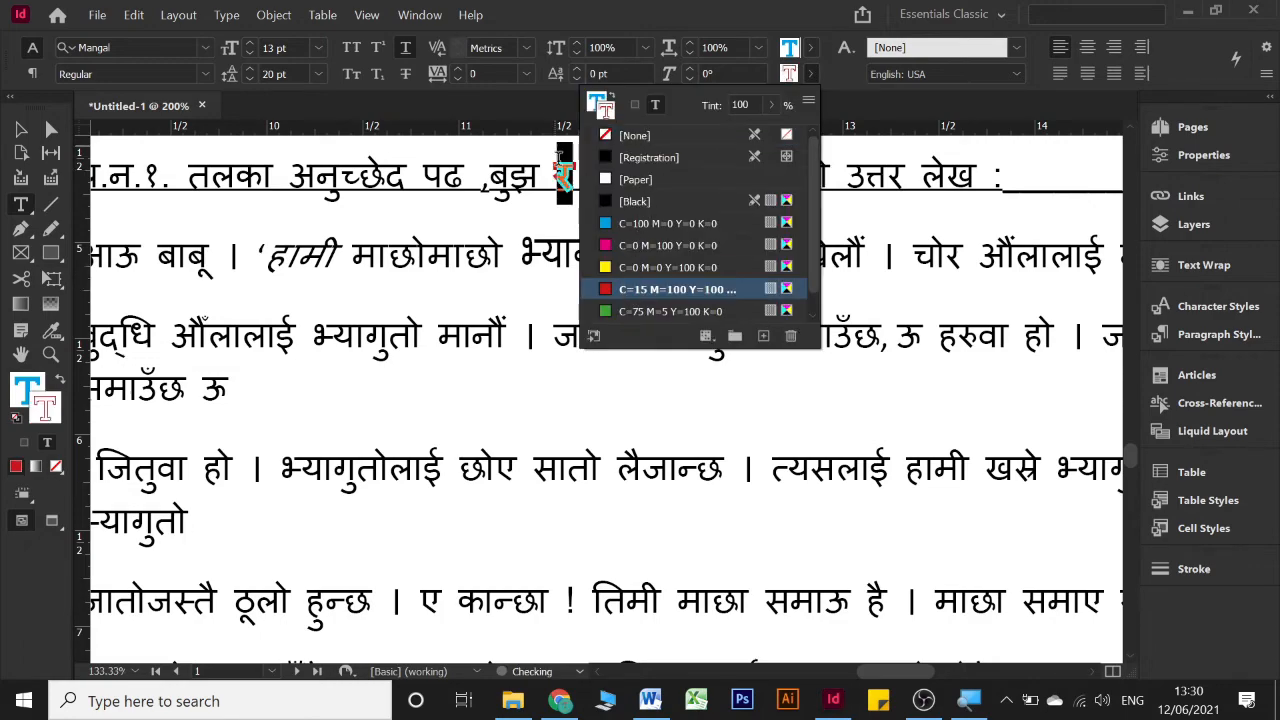
left_click(589, 211)
left_click(589, 211)
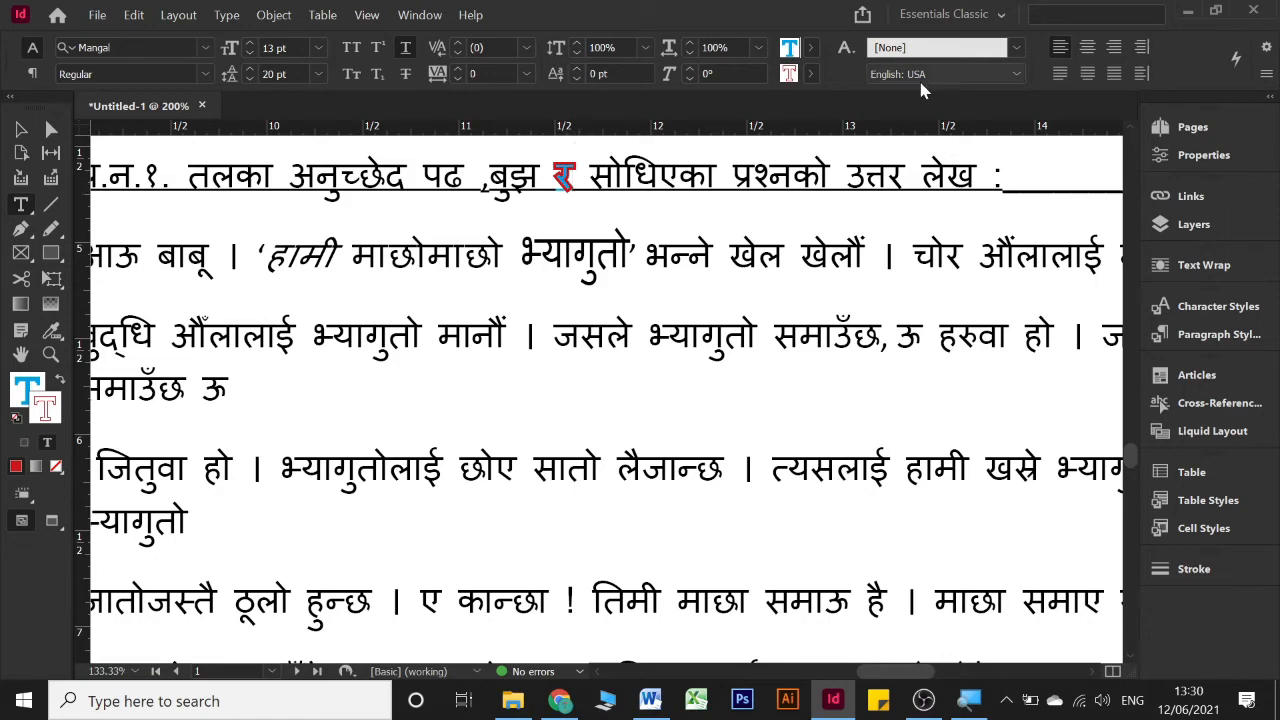
- Look through the available character styles and the list of text languages without changing either
left_click(811, 50)
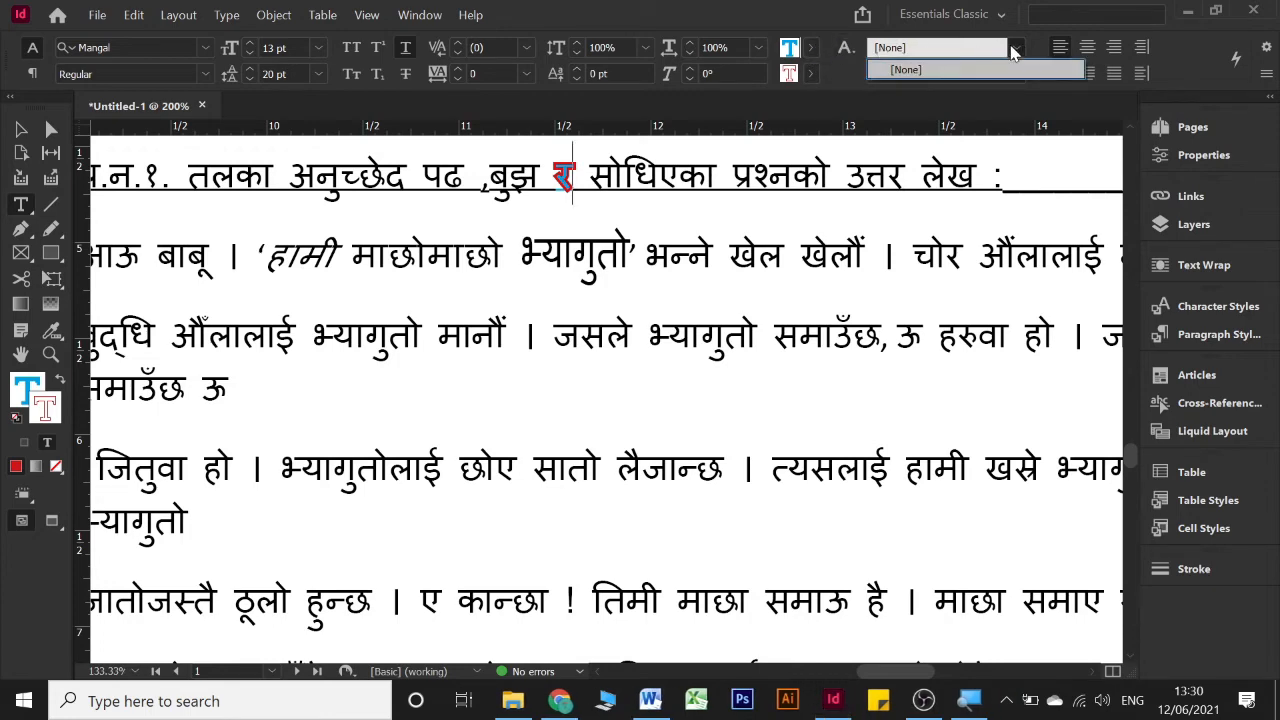
left_click(1017, 77)
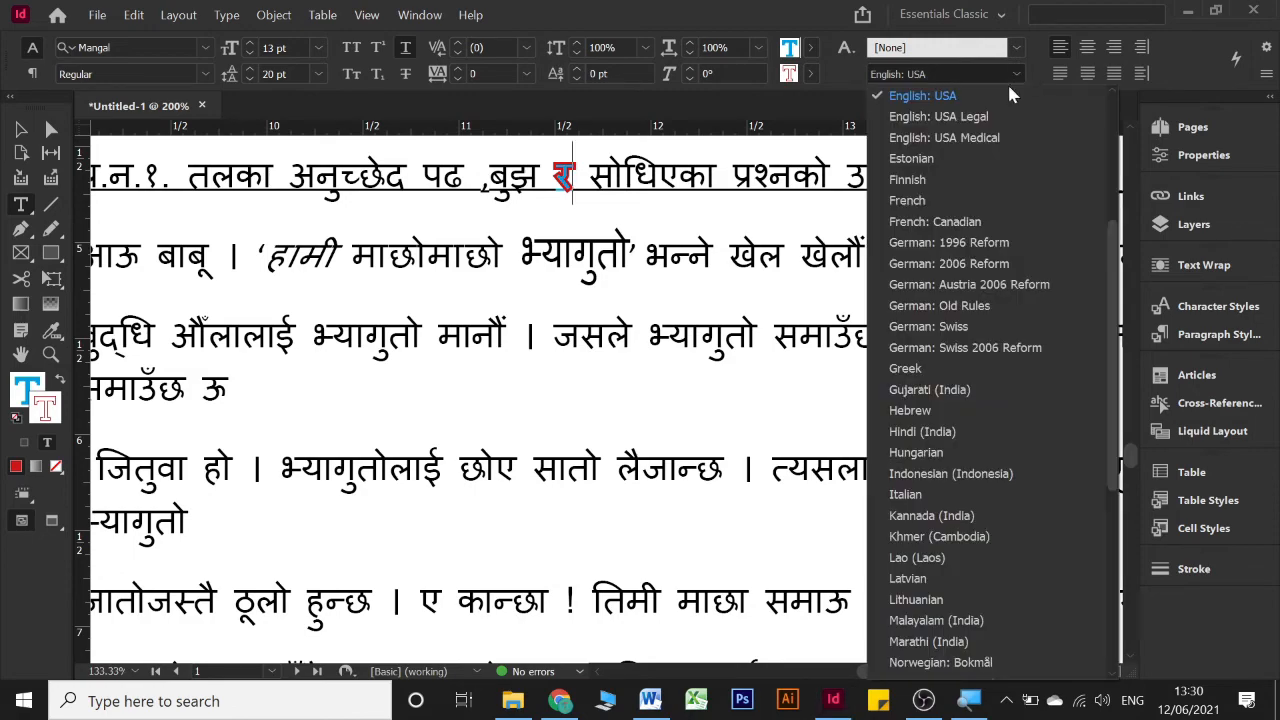
scroll(967, 312, "down", 6)
scroll(967, 312, "up", 11)
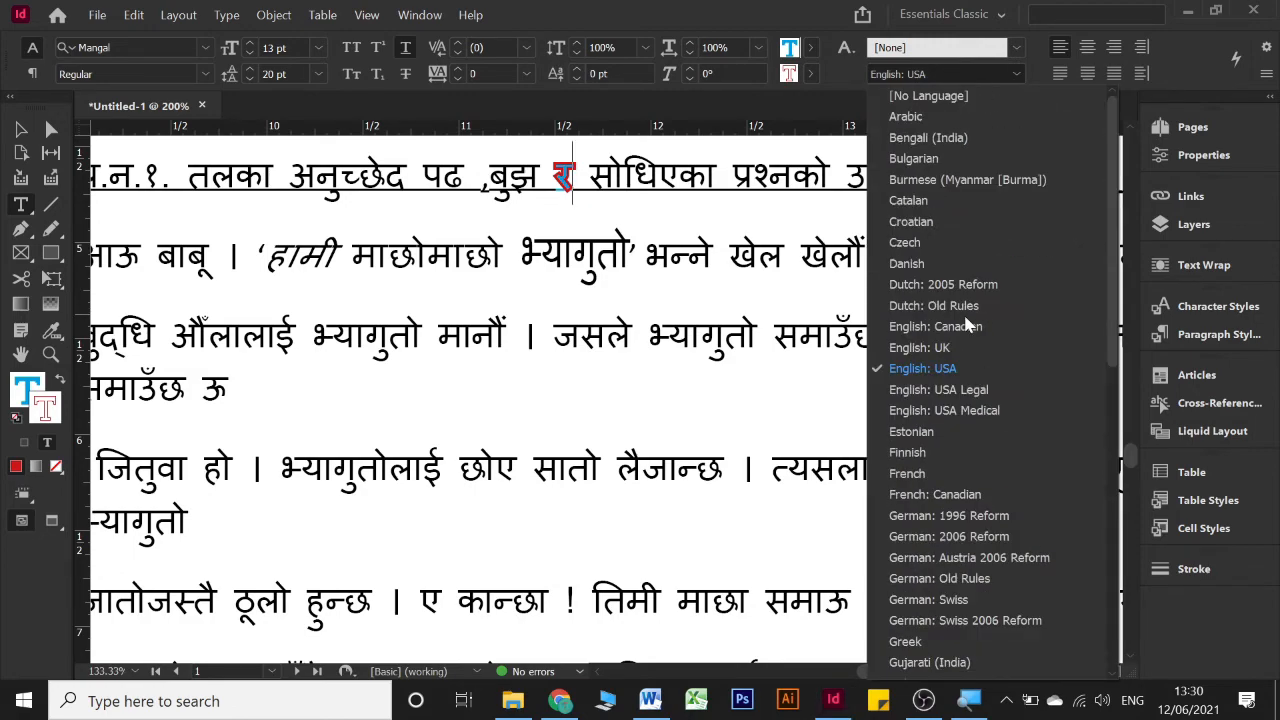
left_click(1039, 37)
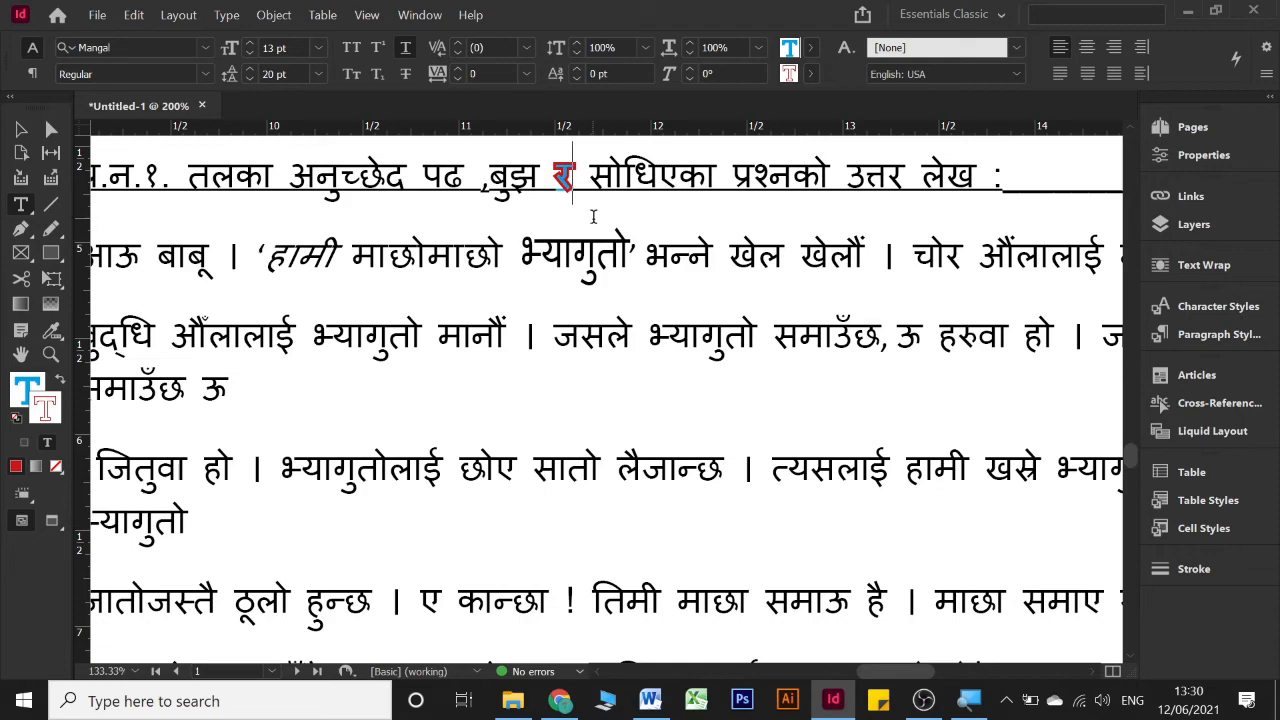
- Try centre, left and right alignment on the underlined question heading
left_click(1085, 56)
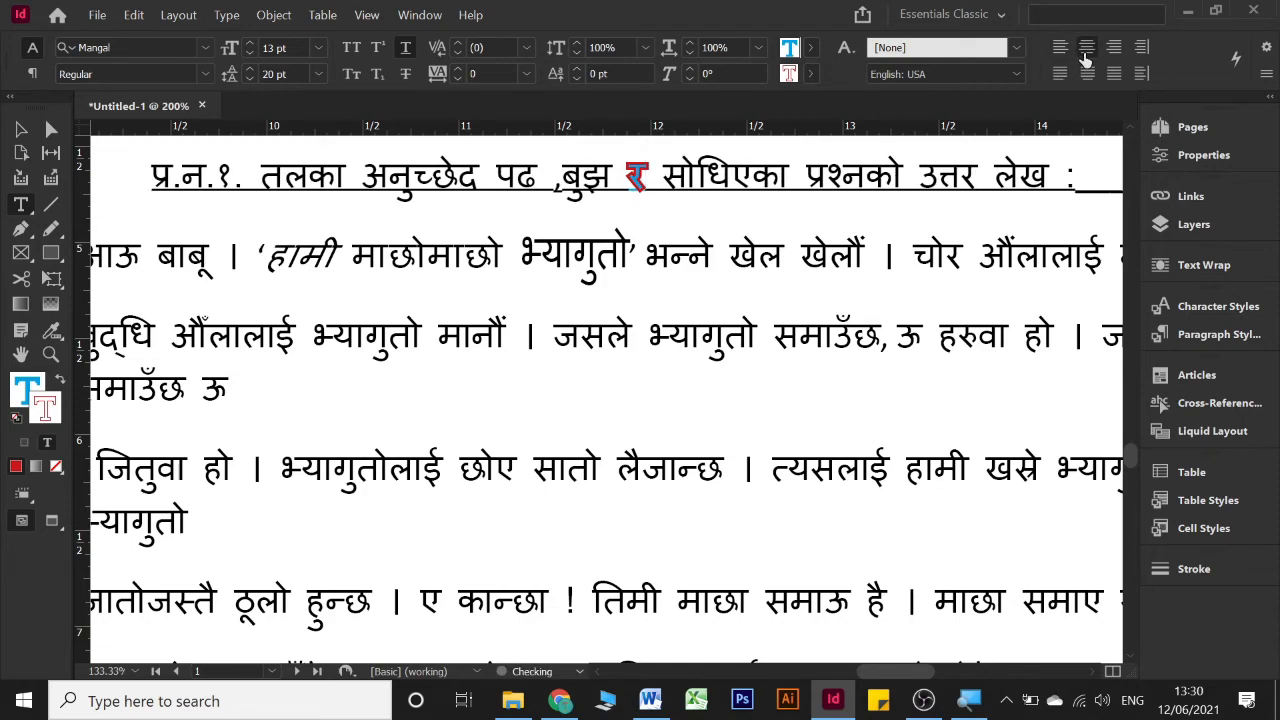
left_click(1064, 56)
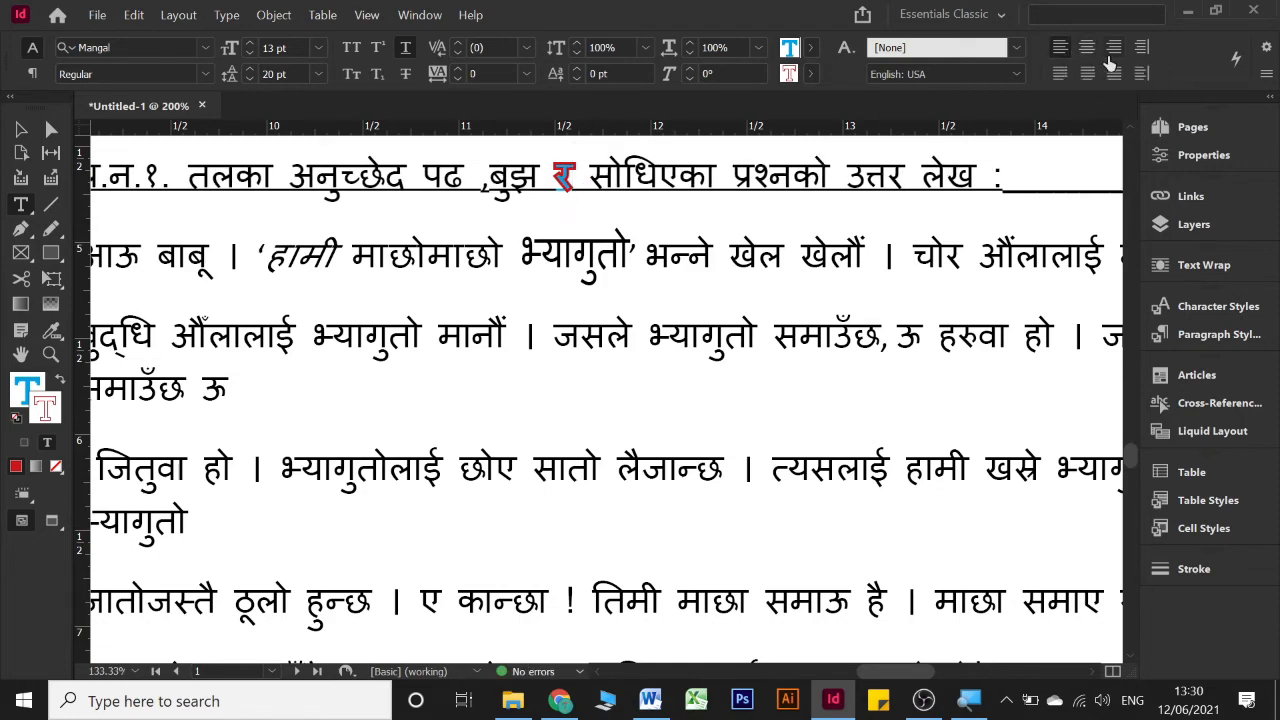
left_click(1110, 58)
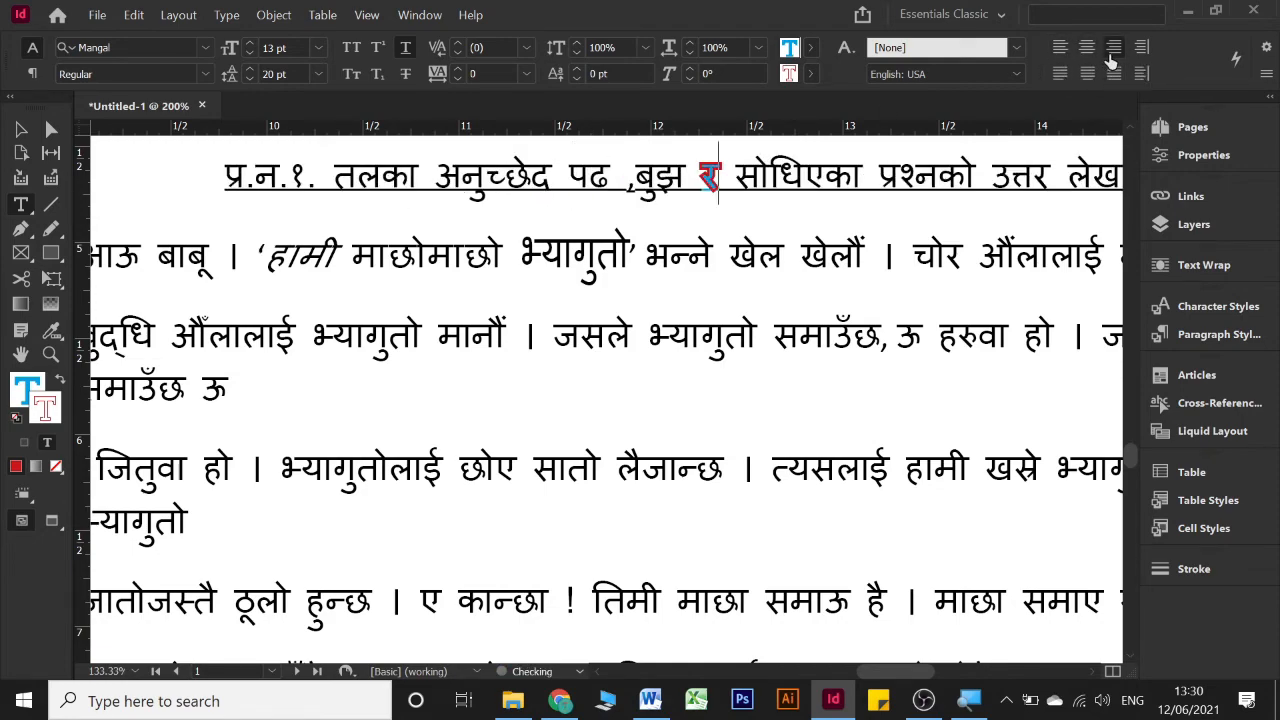
- Justify all the text with the last line of each paragraph aligned left
left_click(1058, 80)
key("ctrl+a")
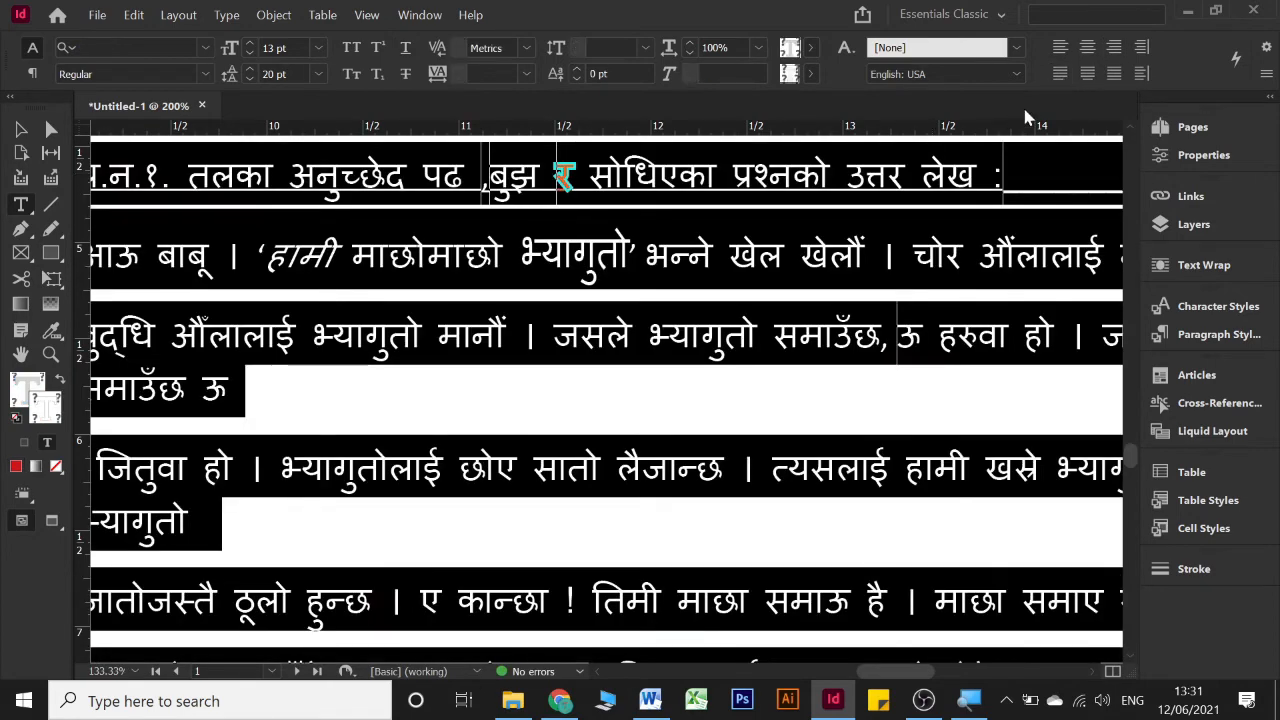
scroll(526, 363, "down", 1)
left_click(526, 363)
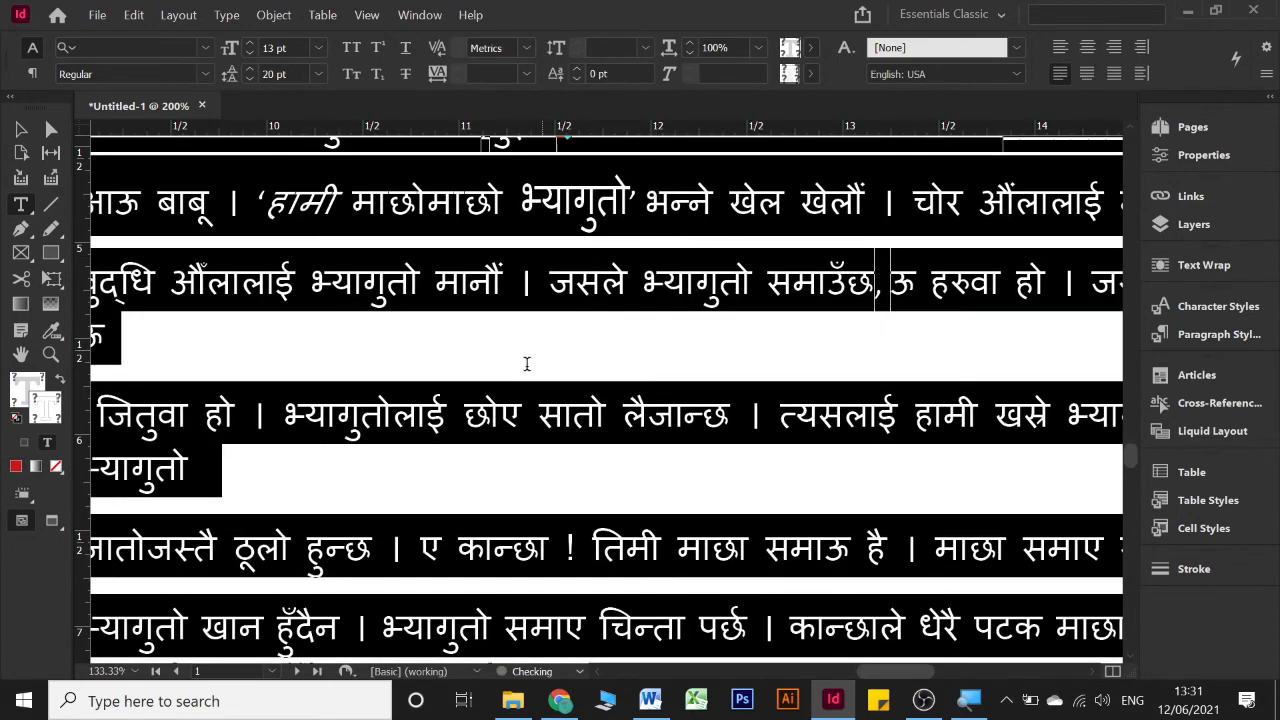
scroll(671, 275, "up", 3)
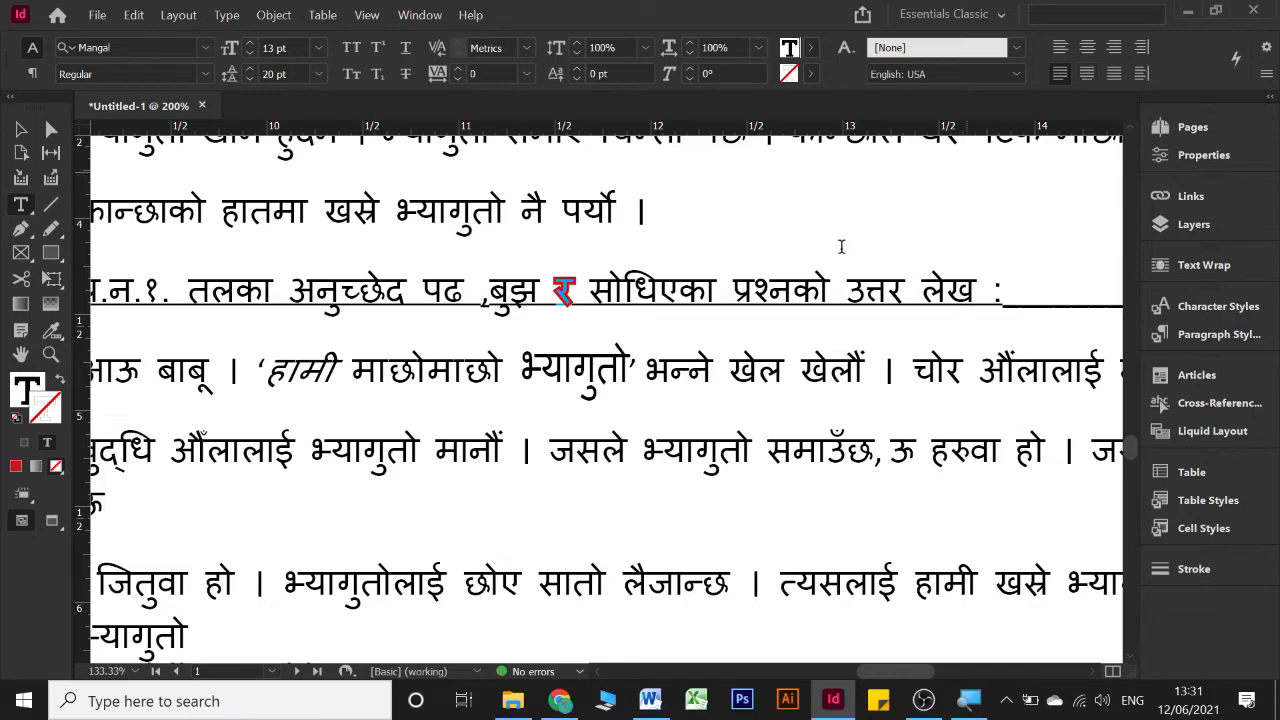
- Select all the text and fully justify it, including the last line of each paragraph
left_click(560, 298)
left_click_drag(562, 296, 716, 296)
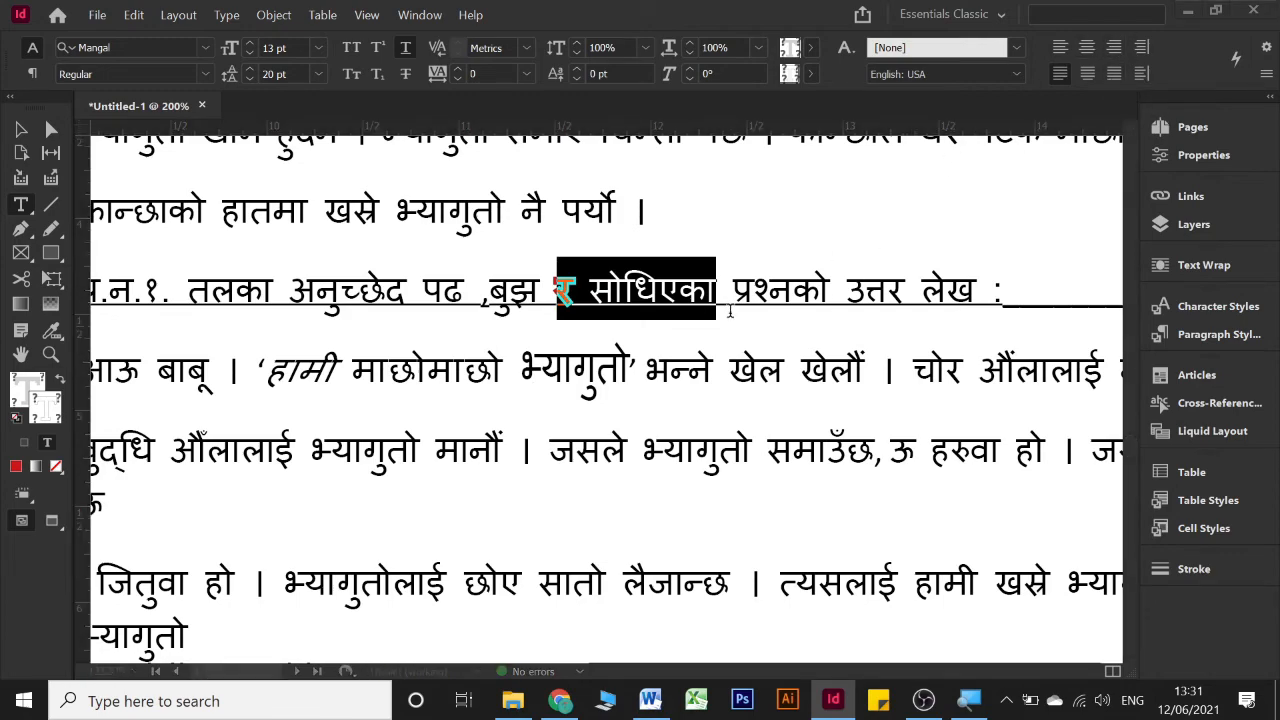
key("super")
key("super")
scroll(692, 323, "down", 3)
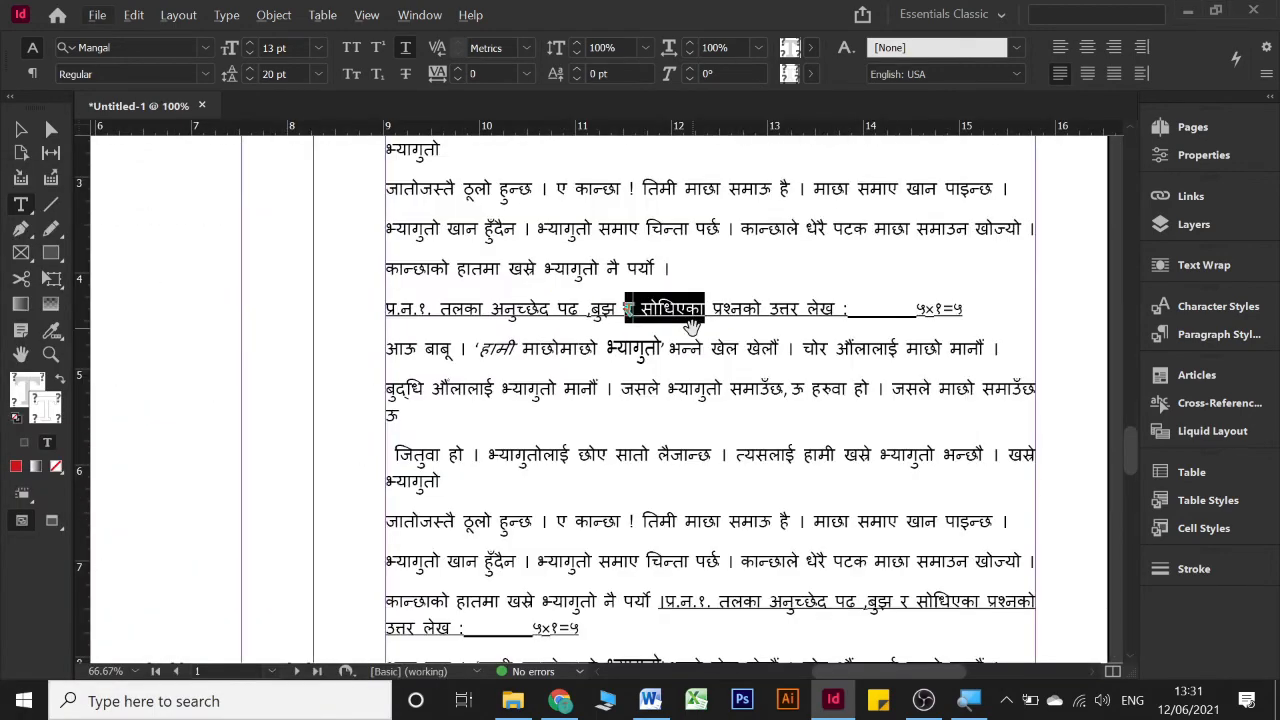
scroll(692, 326, "down", 2)
scroll(692, 326, "down", 3)
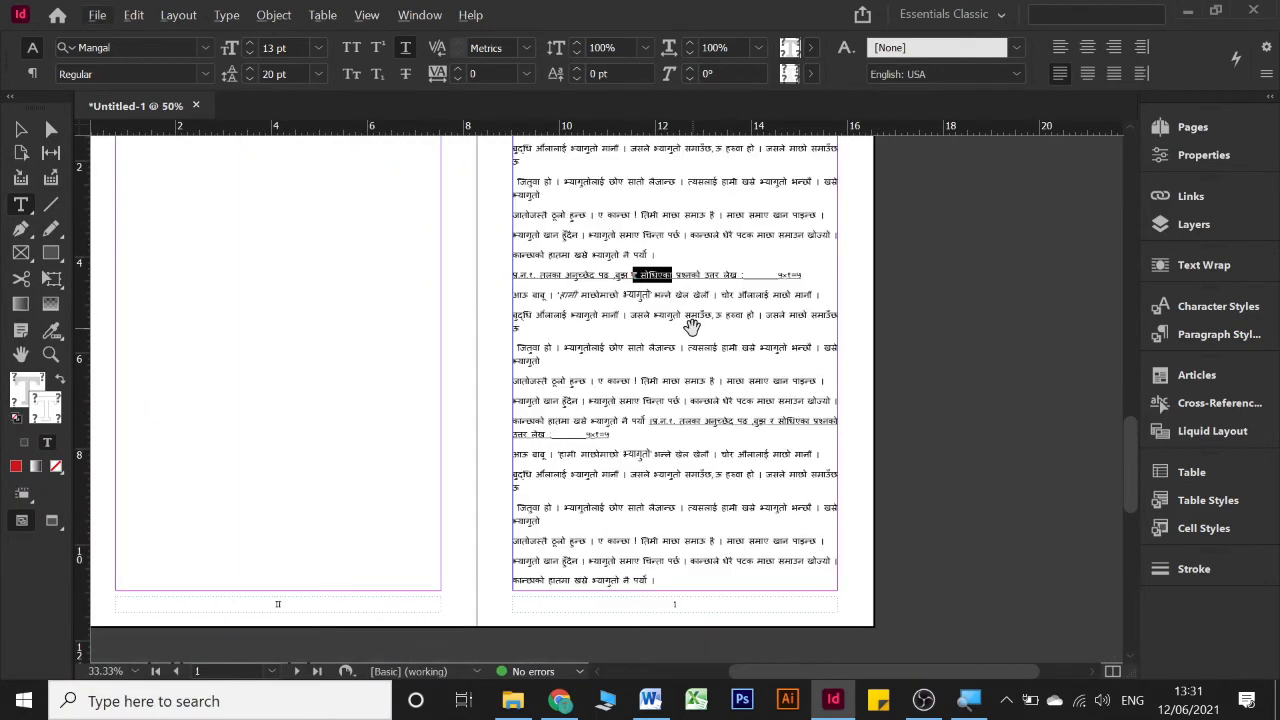
key("ctrl+a")
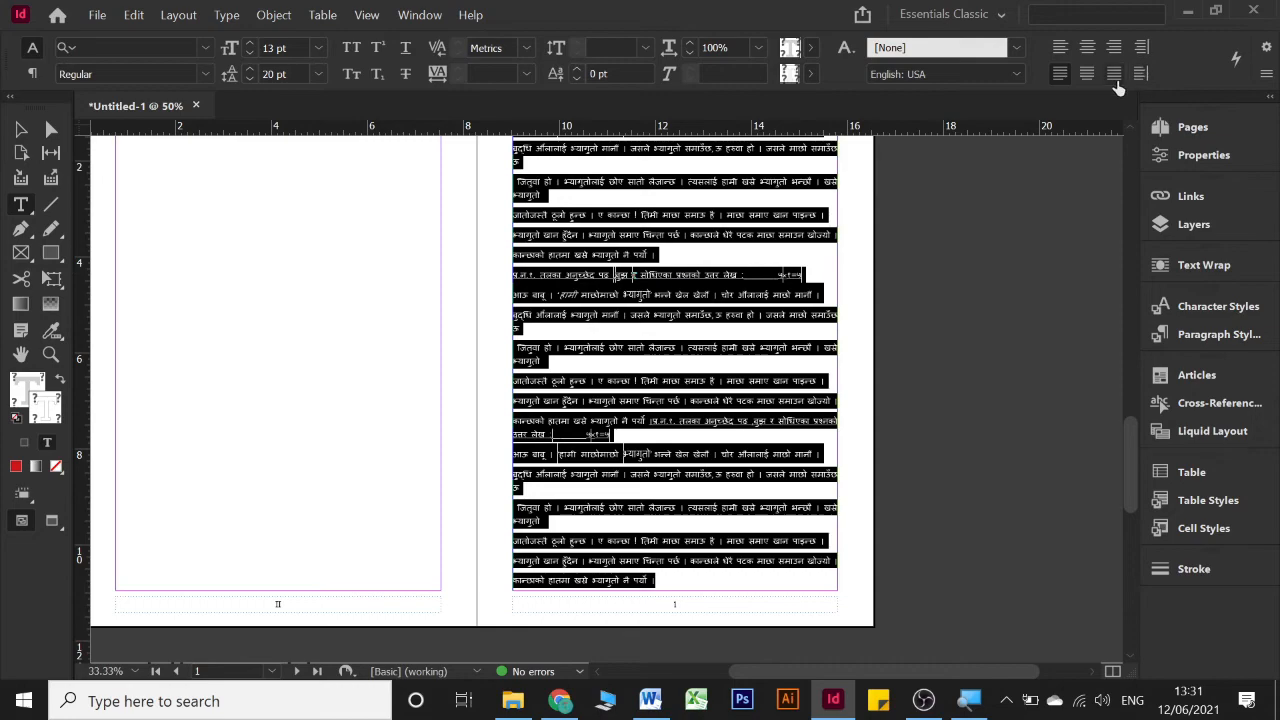
left_click(1114, 74)
left_click(620, 208)
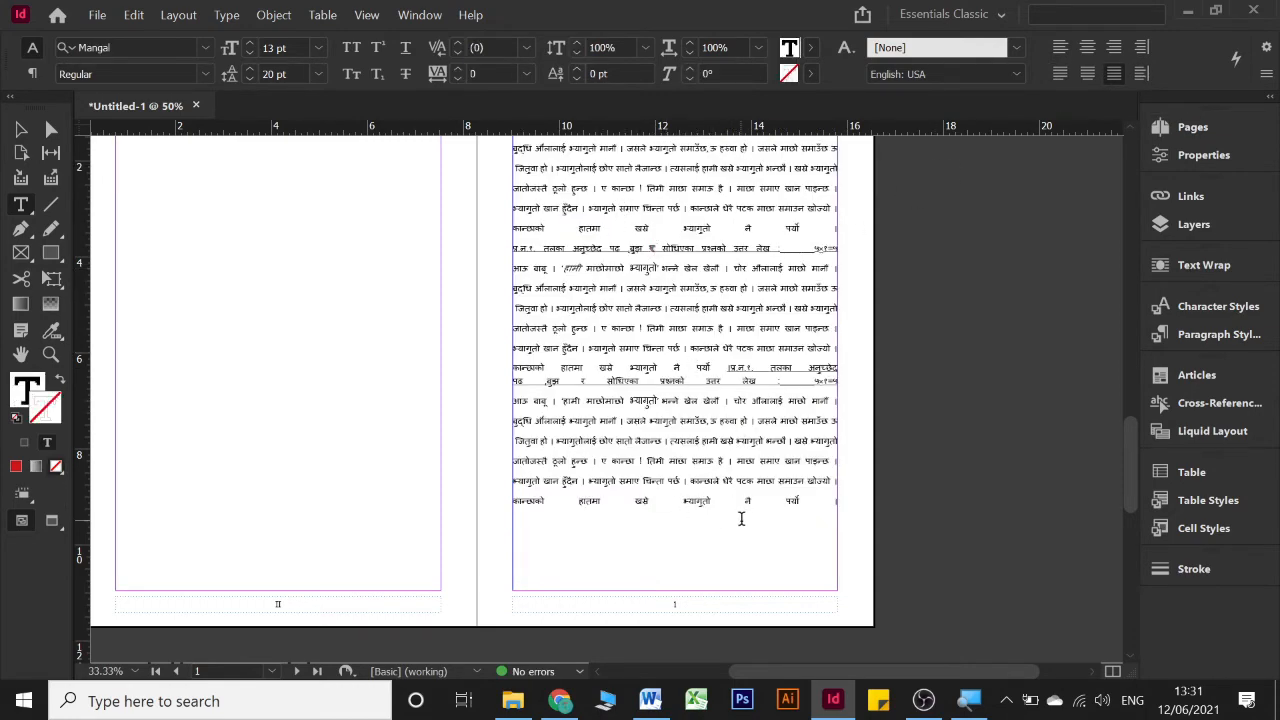
left_click(613, 505)
- Align all the text towards the spine and leave text editing
scroll(696, 282, "up", 1)
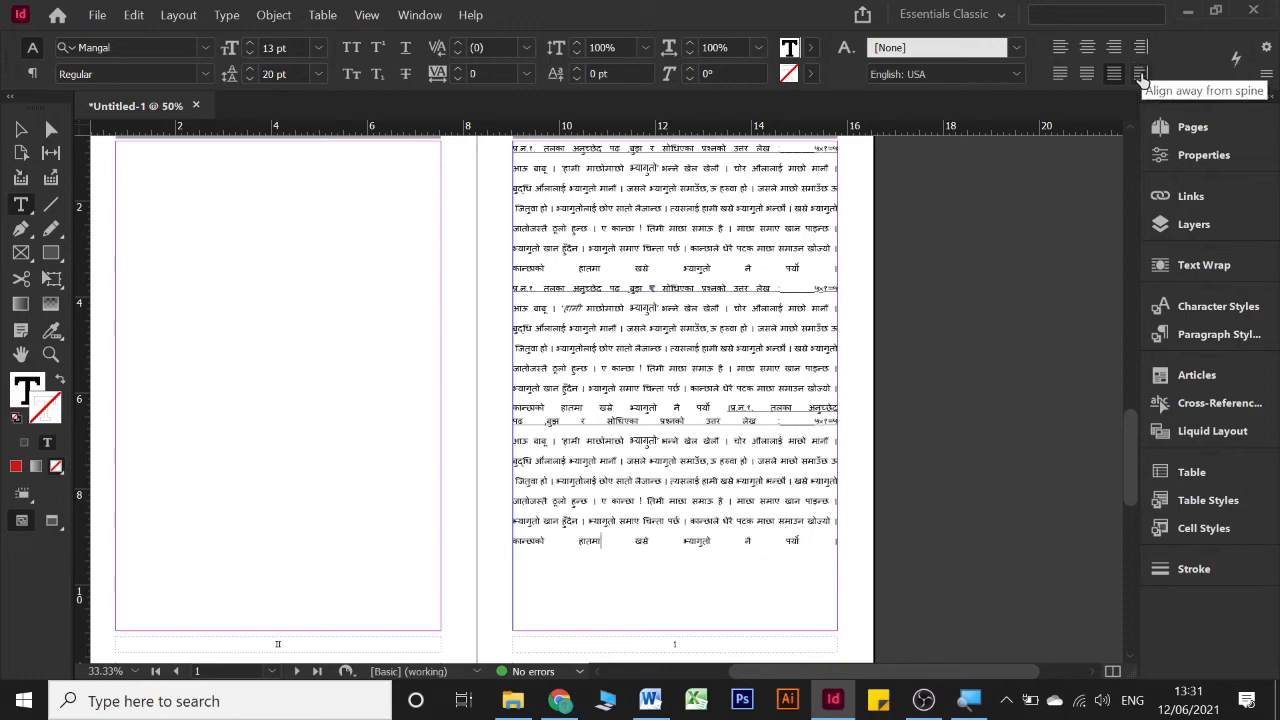
left_click(1140, 47)
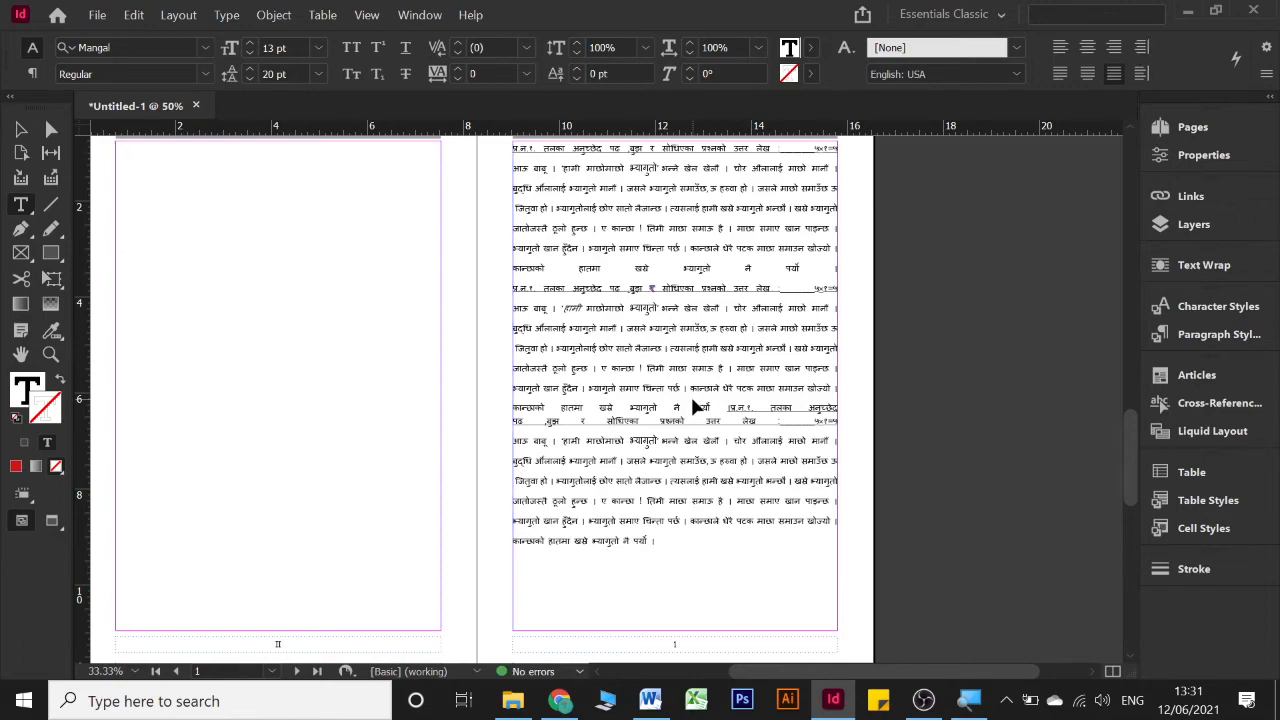
key("ctrl+a")
left_click(1140, 48)
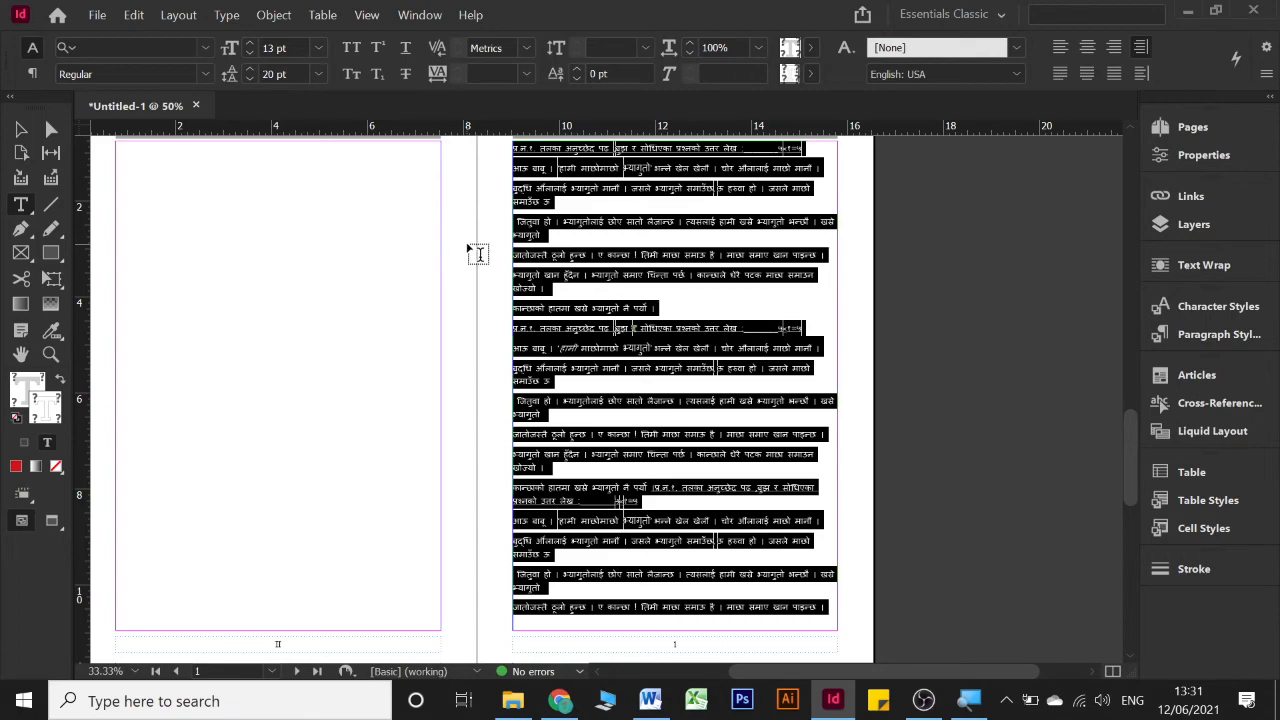
key("Escape")
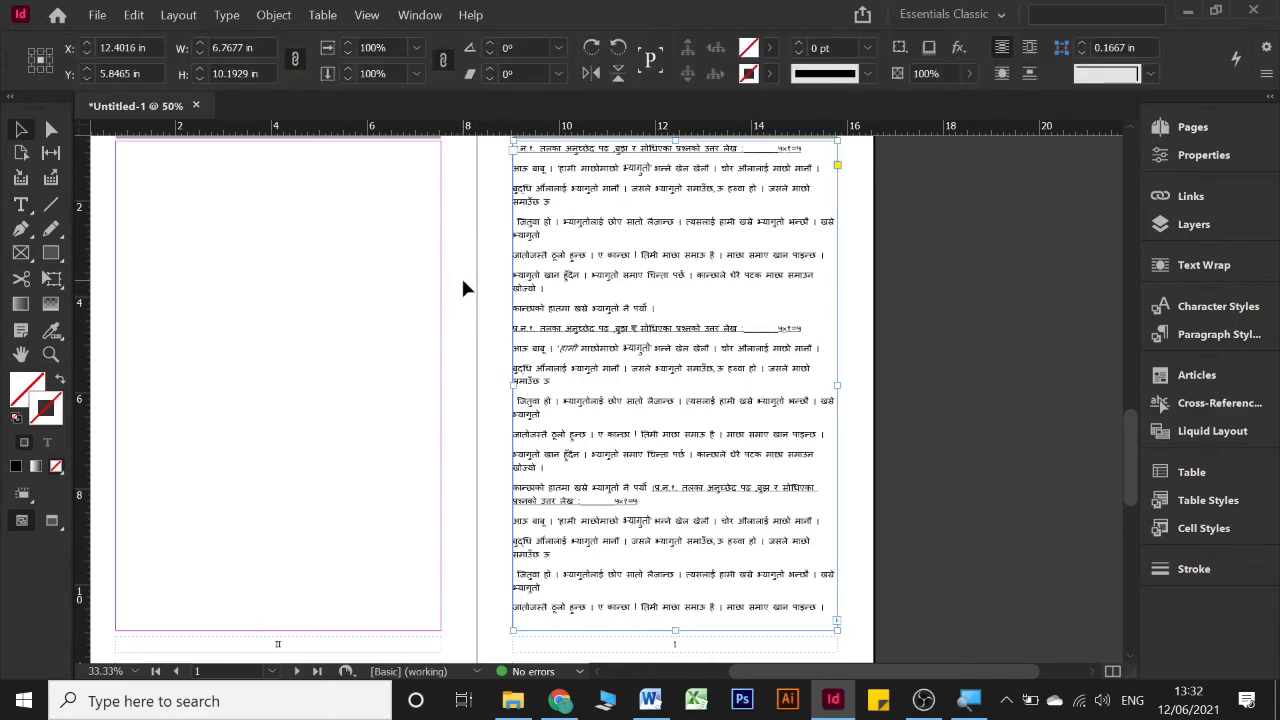
left_click_drag(462, 280, 491, 386)
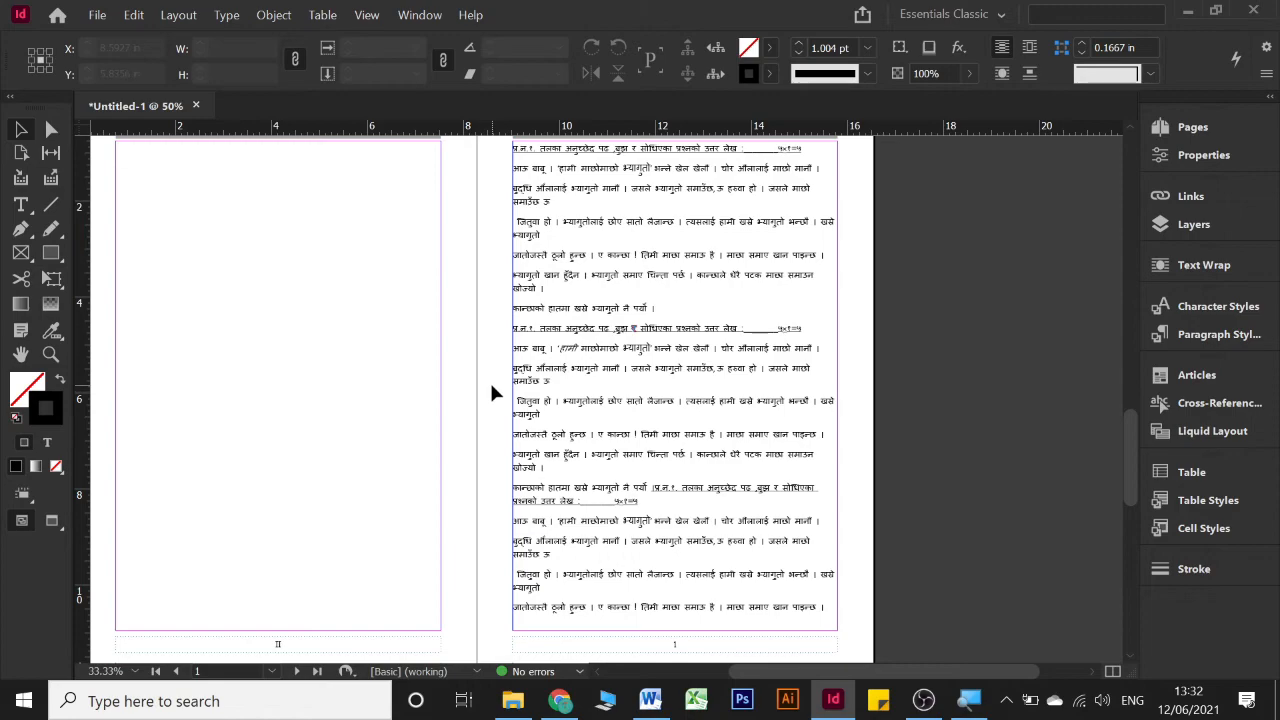
mouse_move(468, 331)
left_mouse_down()
mouse_move(516, 400)
mouse_move(468, 345)
left_mouse_up()
left_click_drag(482, 390, 492, 386)
double_click(594, 299)
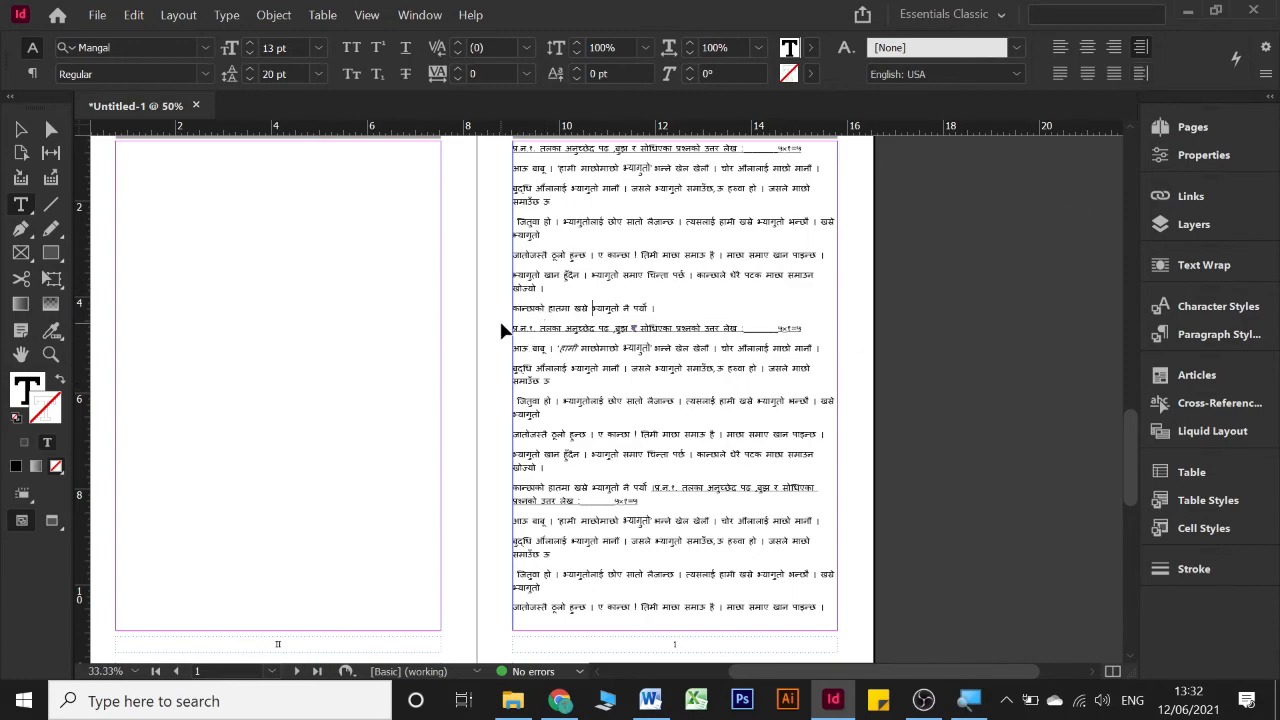
- Align all the text away from the spine and clear the selection
key("ctrl+a")
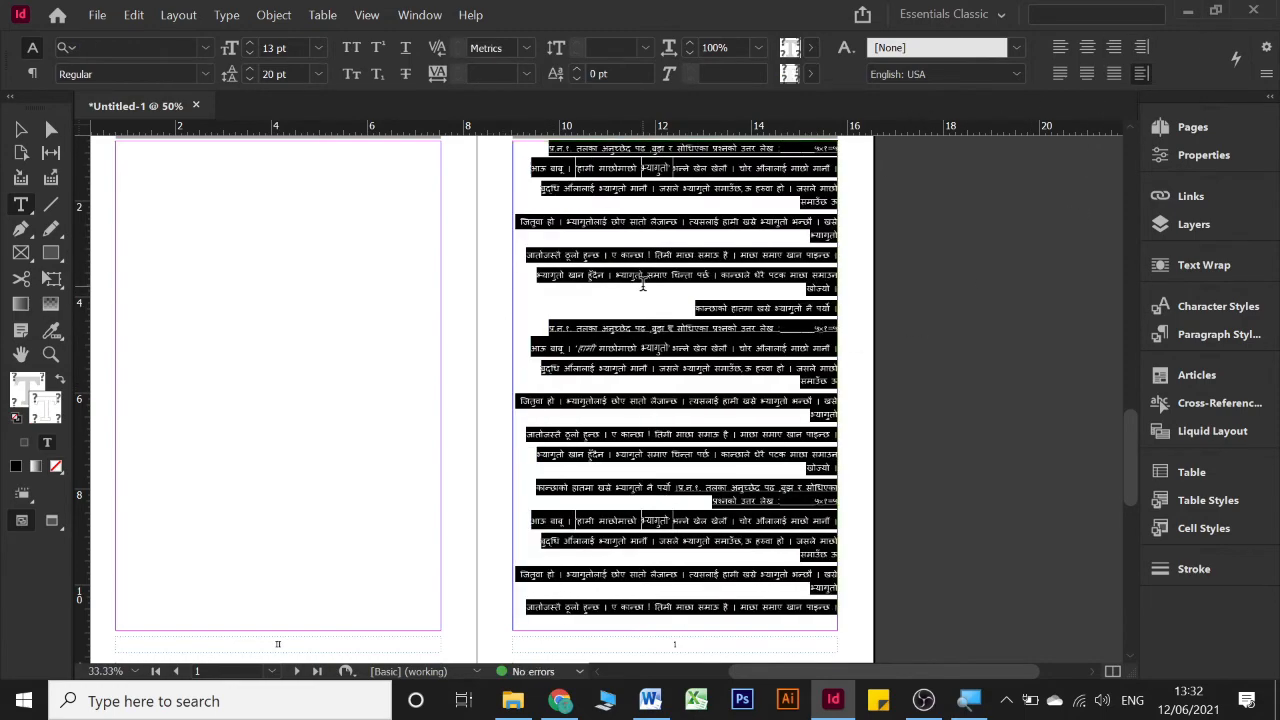
left_click(1141, 73)
left_click(741, 293)
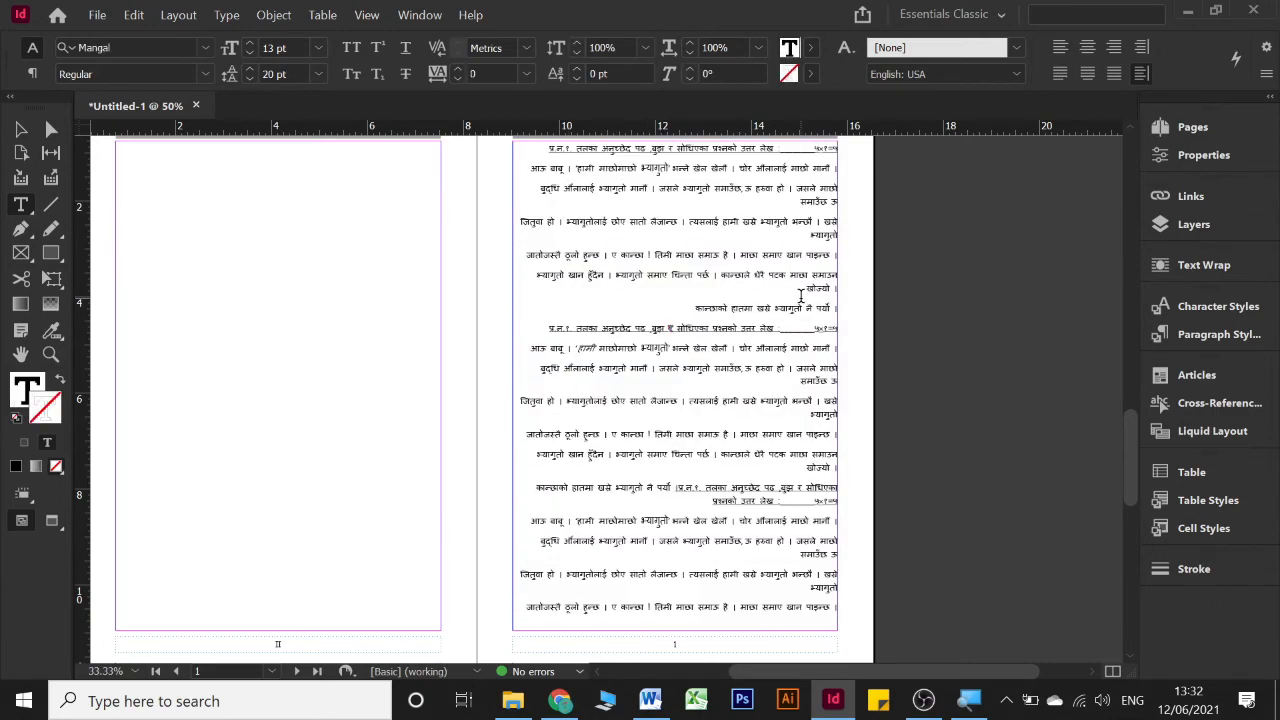
- Try right and towards-spine alignment on all the text and finish by aligning it left
key("ctrl+a")
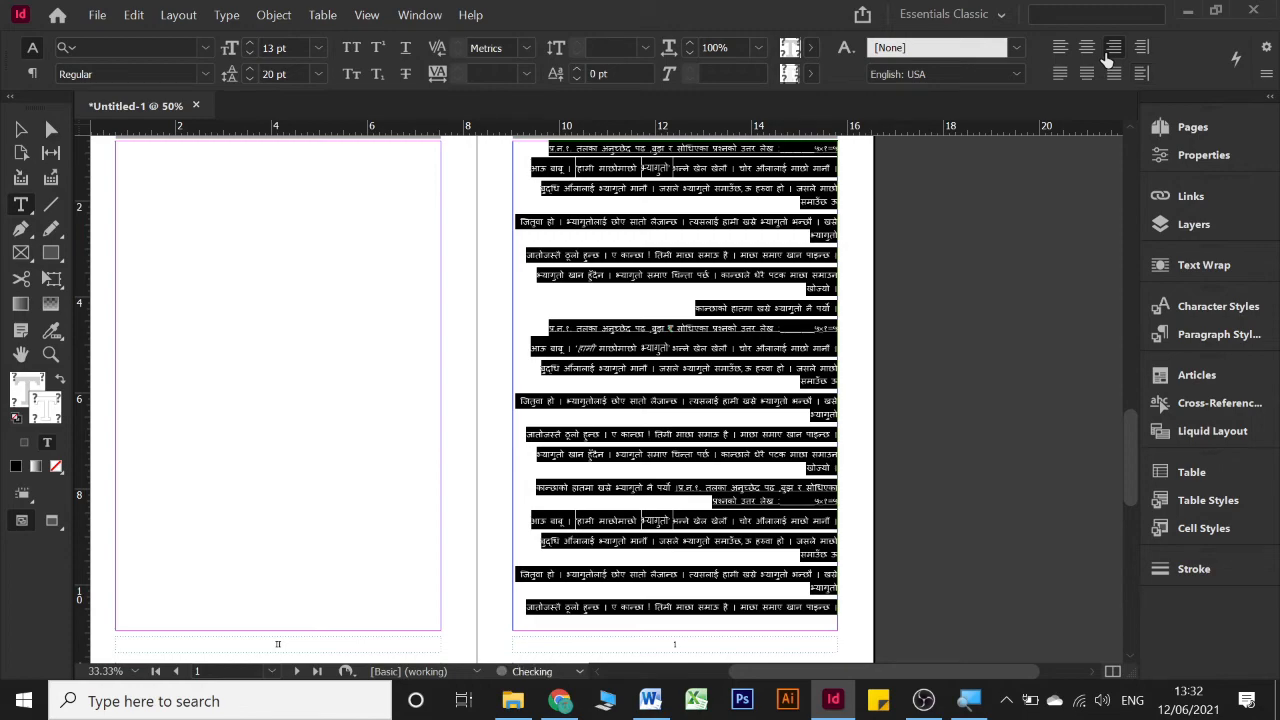
left_click(1140, 74)
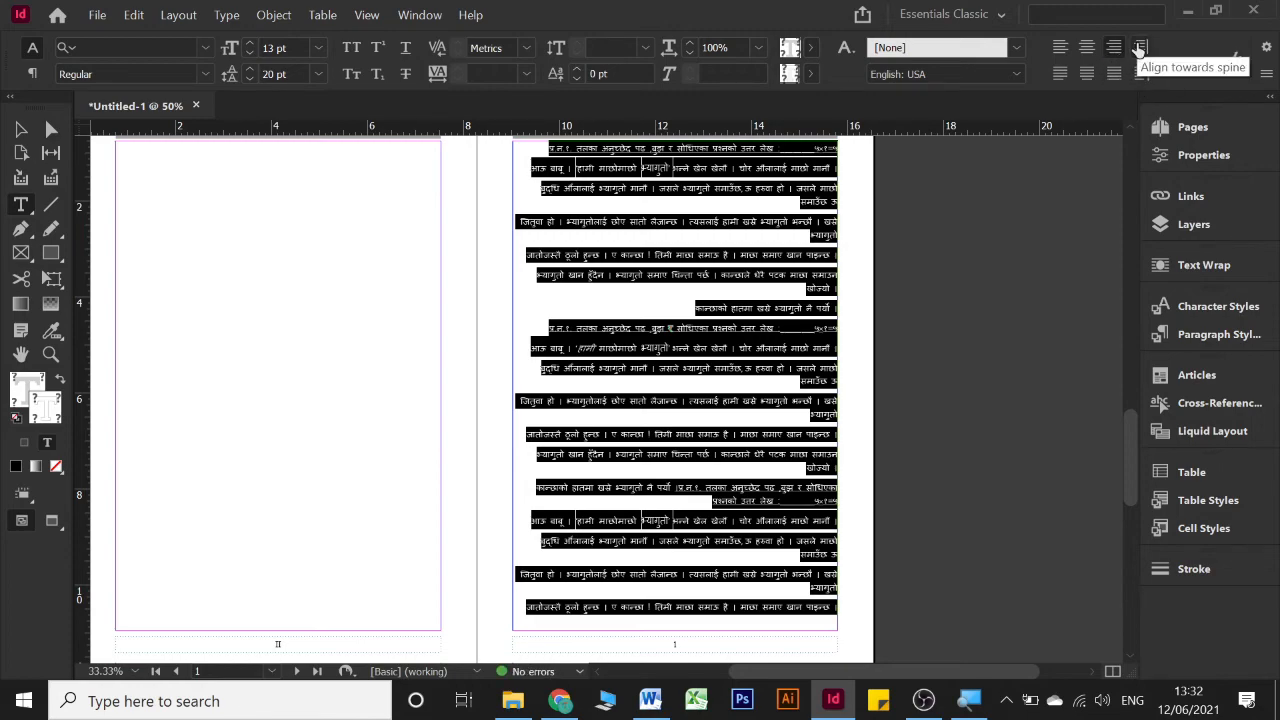
left_click(1064, 50)
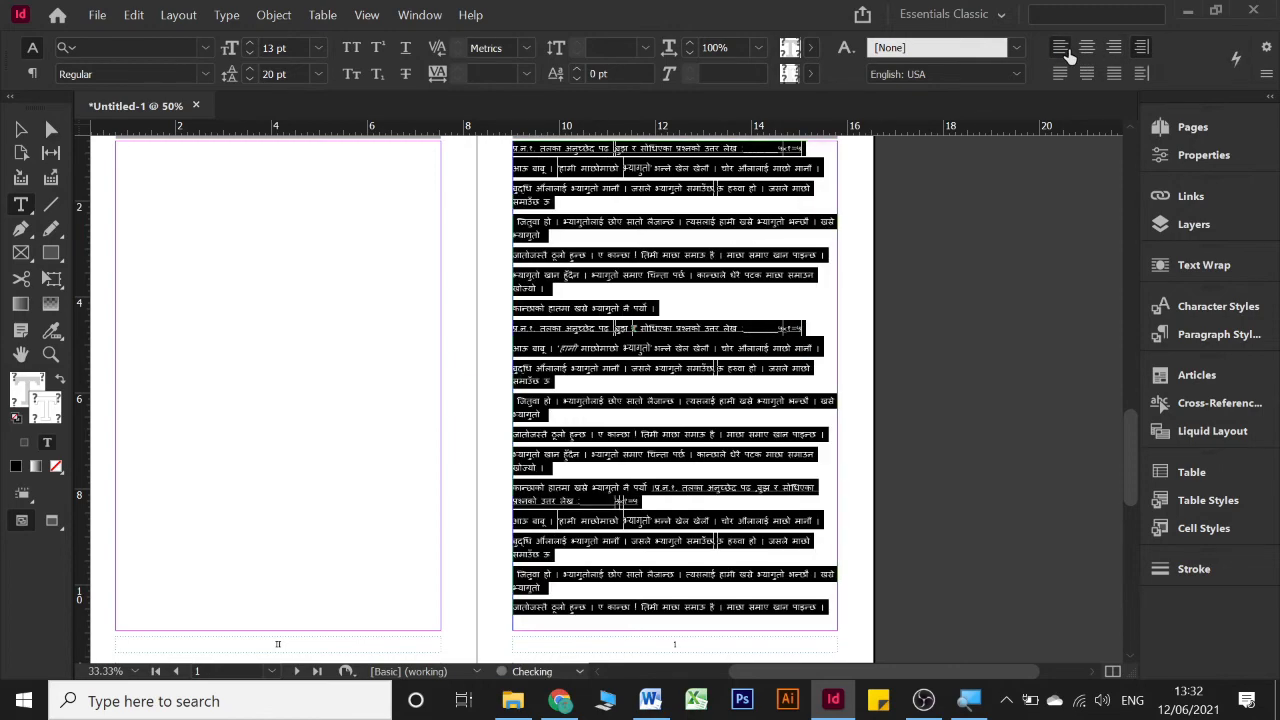
left_click(672, 347)
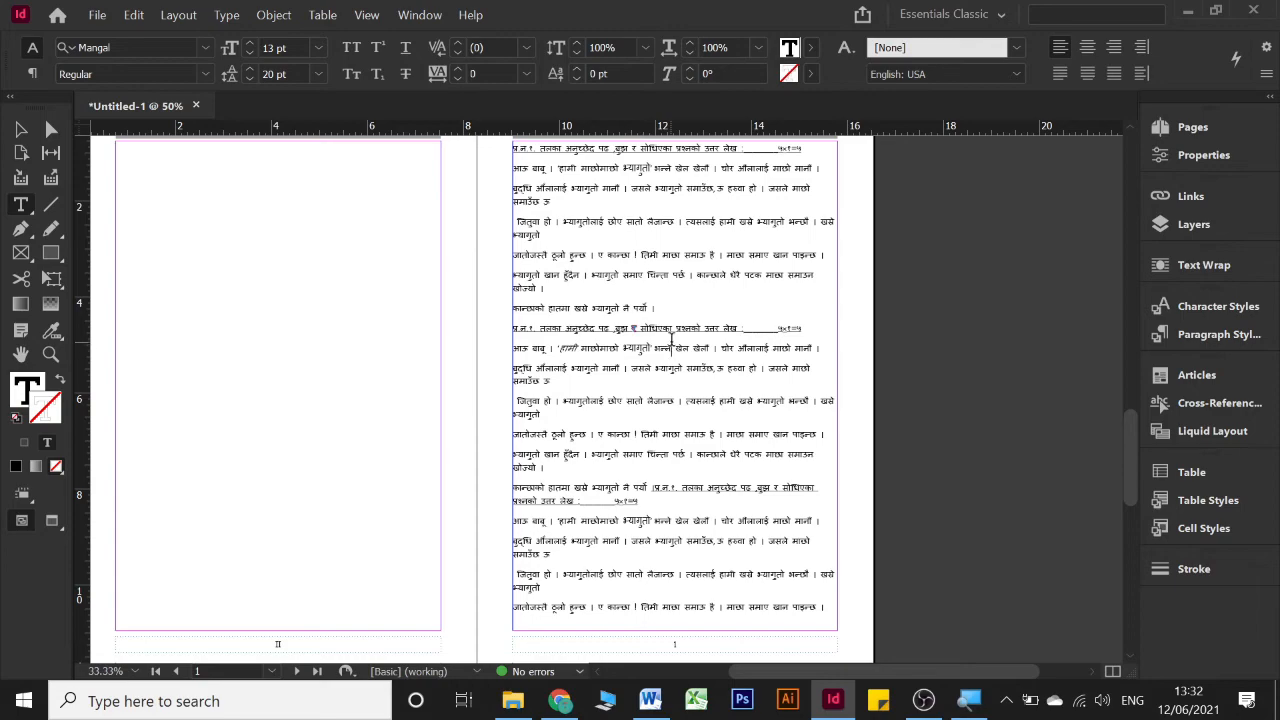
- Delete the repeated copies of the passage from the second question heading to the end of the story
scroll(672, 338, "down", 4)
scroll(677, 326, "up", 2)
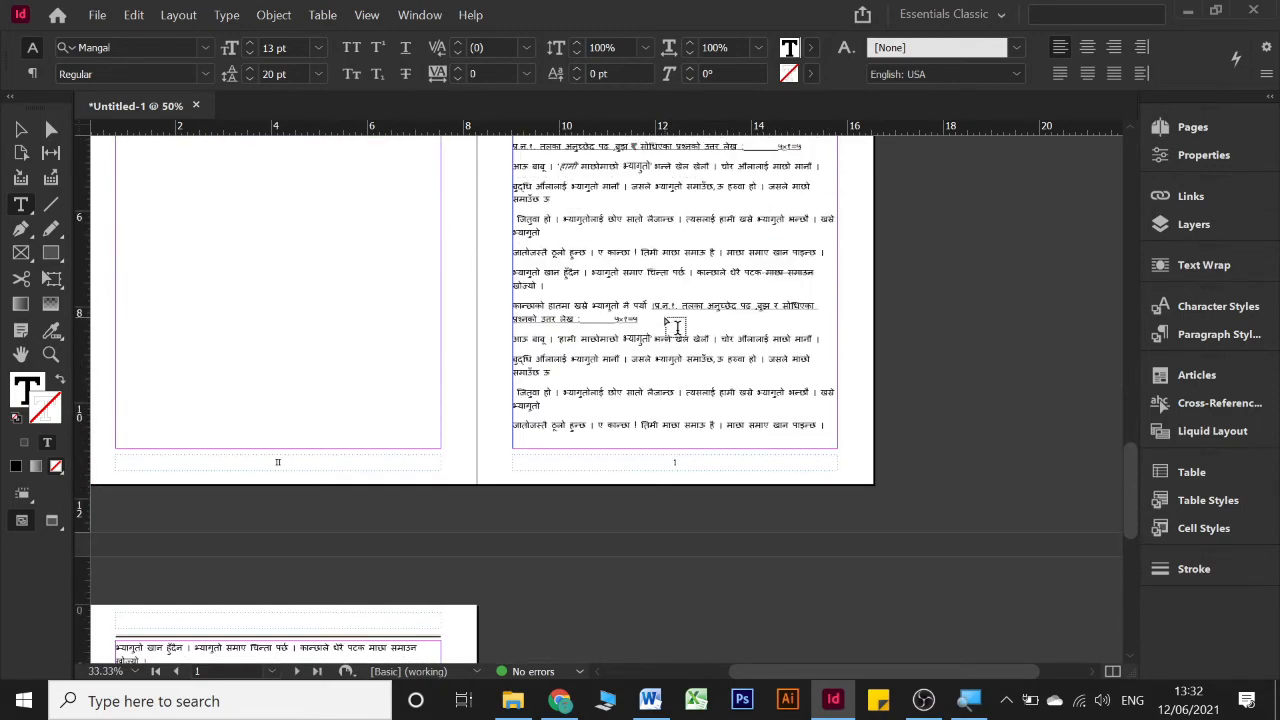
scroll(676, 327, "up", 5)
scroll(611, 440, "down", 2)
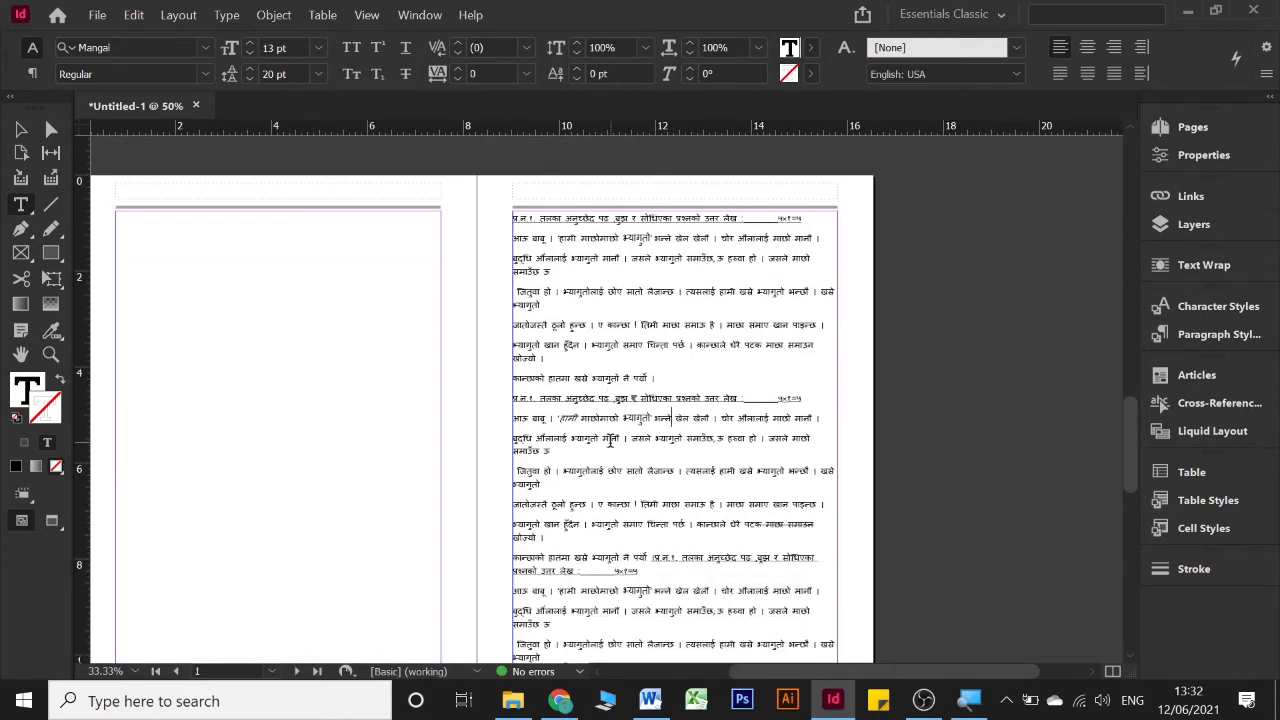
scroll(640, 312, "up", 2)
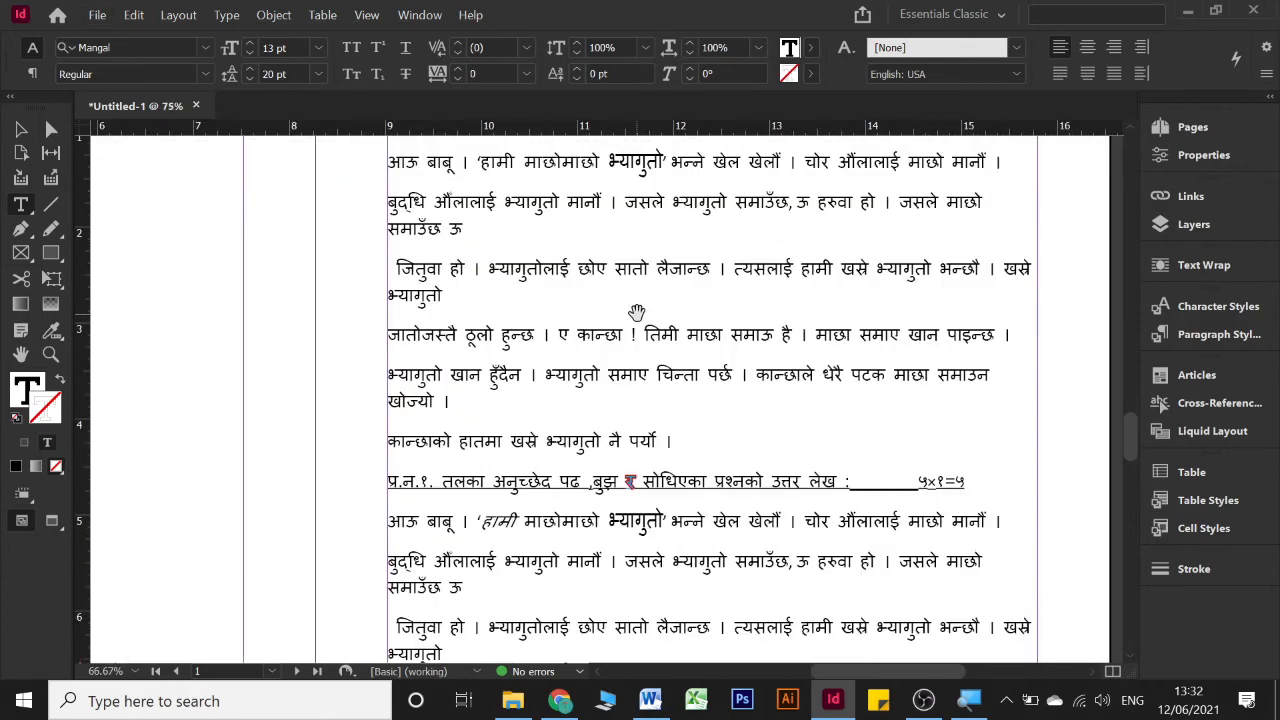
scroll(639, 312, "down", 2)
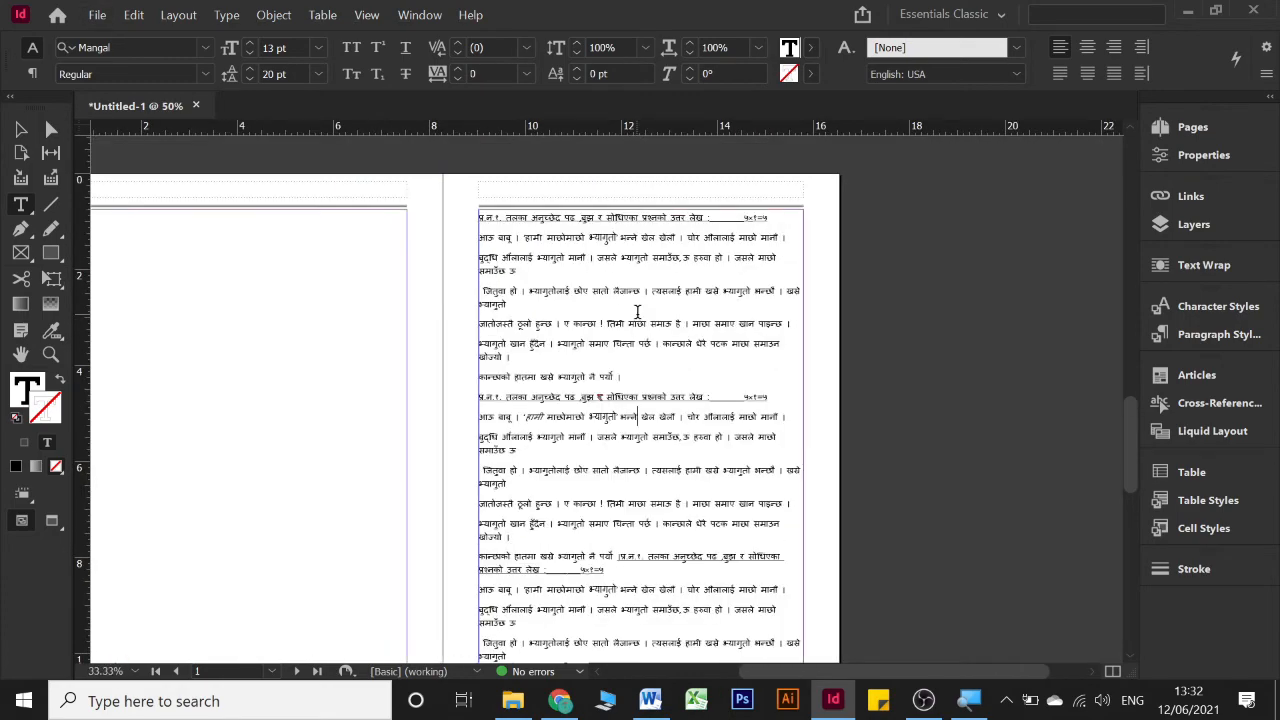
left_click(507, 391)
scroll(540, 425, "down", 5)
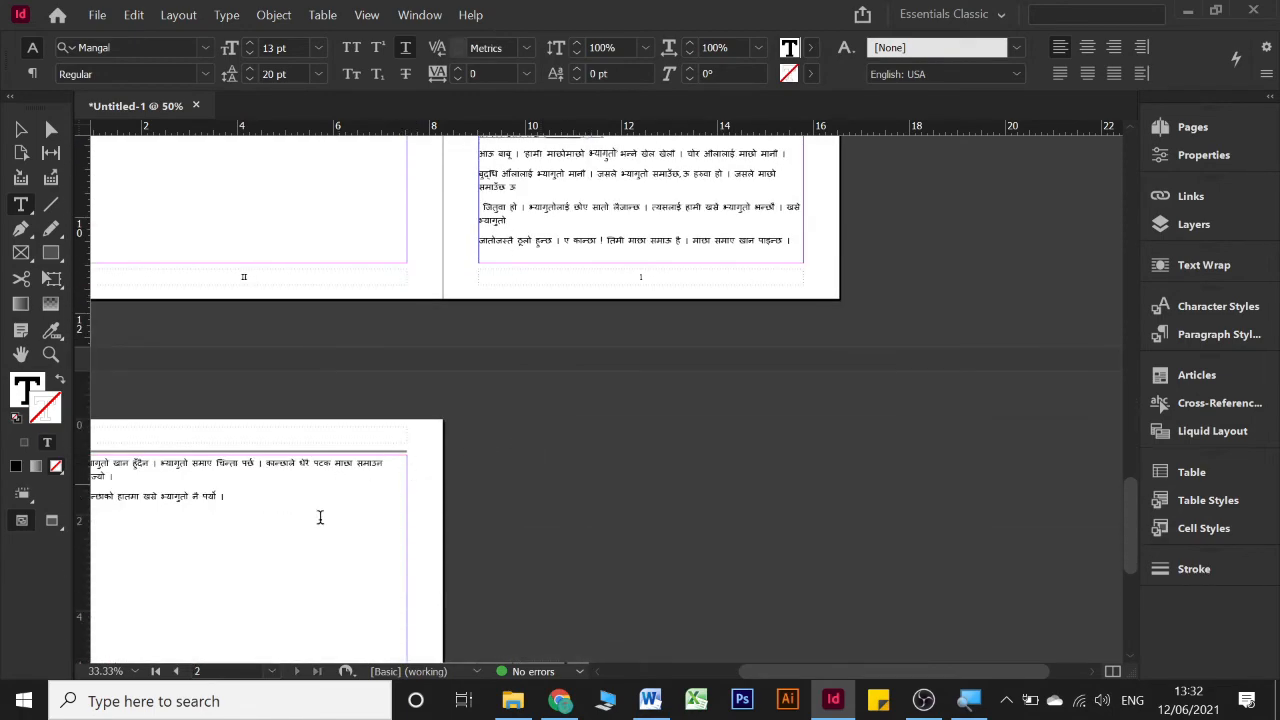
key("ctrl+a")
key("BackSpace")
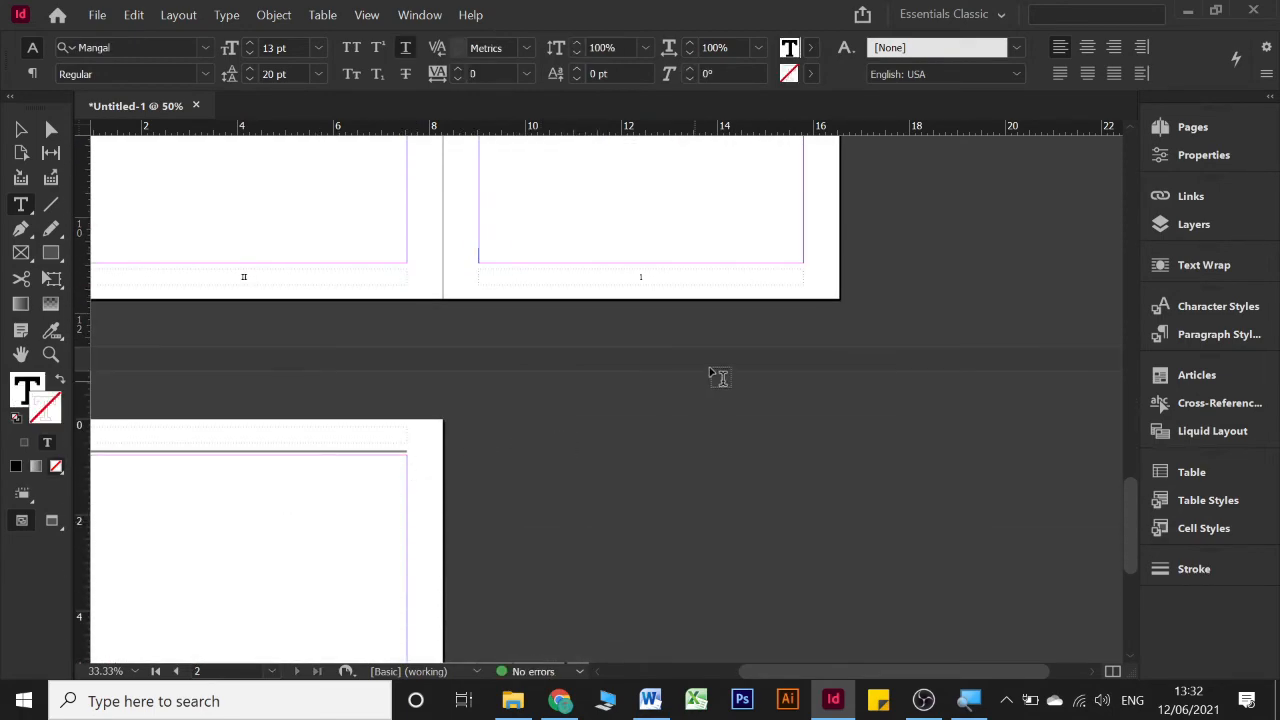
key("ctrl+z")
key("ctrl+equal")
key("ctrl+equal")
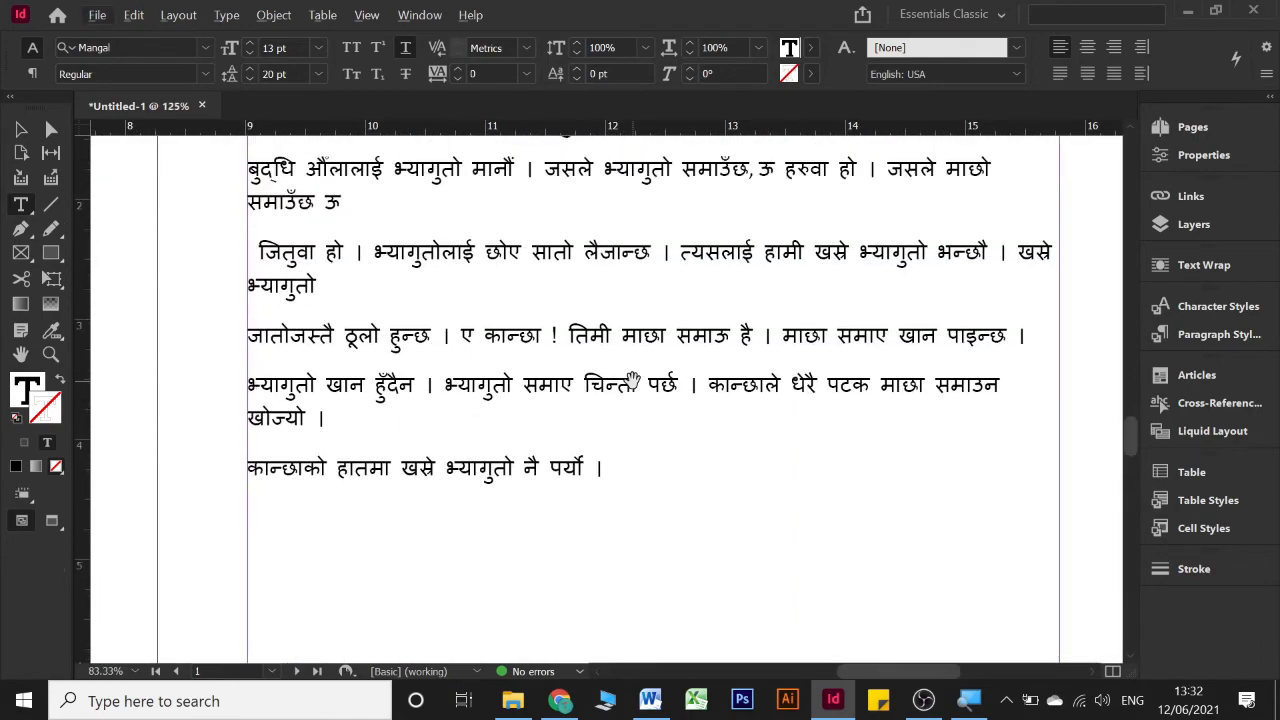
- Remove the leading space from the paragraph beginning with "जितुवा हो"
scroll(632, 380, "up", 2)
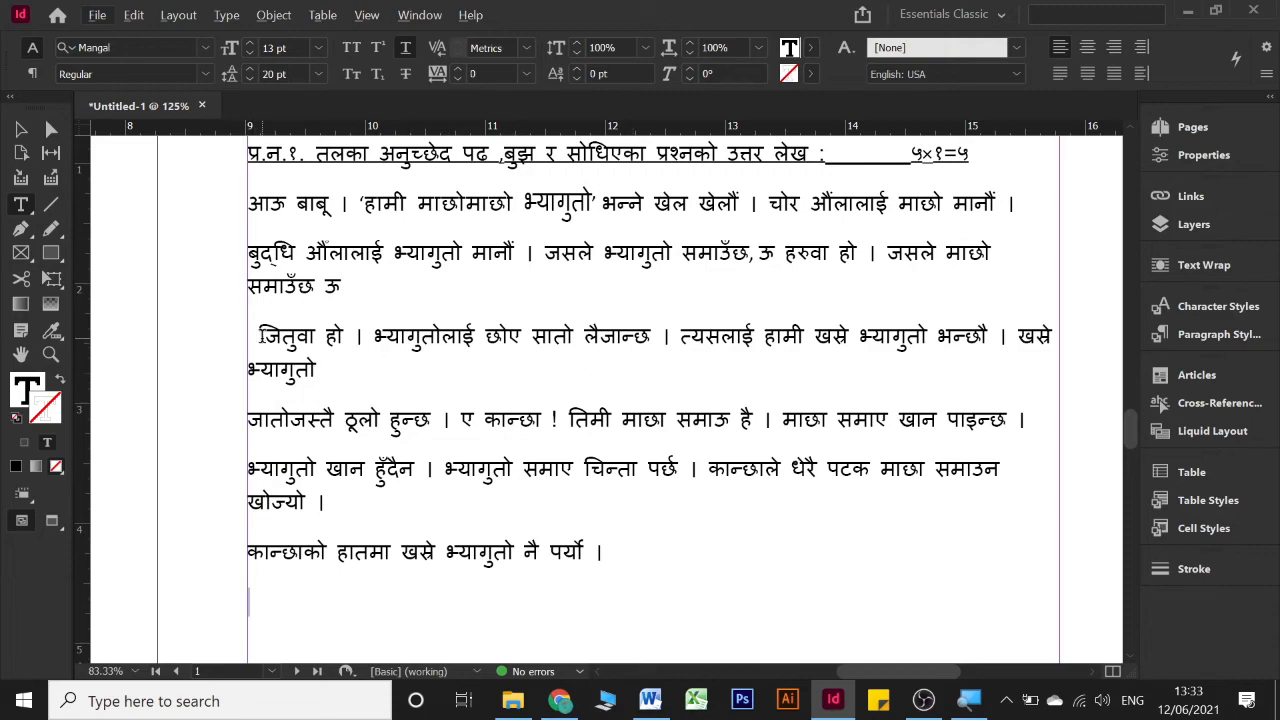
left_click(315, 370)
left_click(251, 336)
key("Delete")
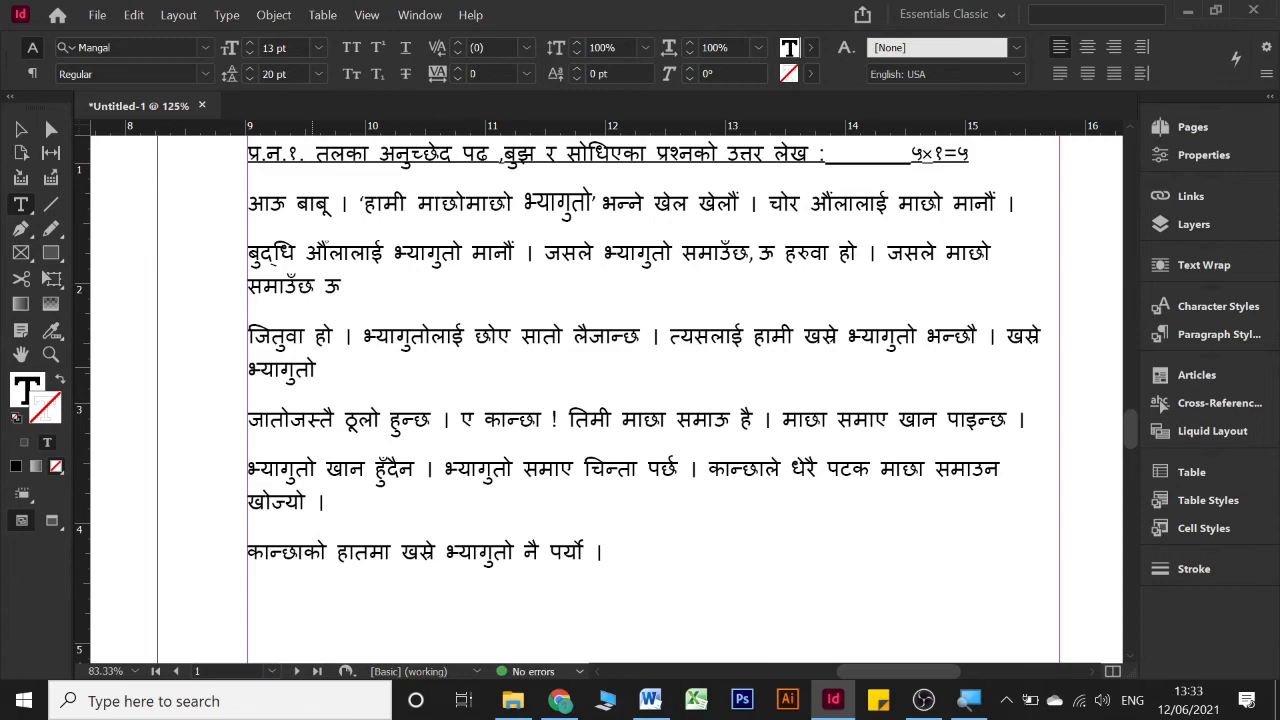
- Start a new empty paragraph below the last line of the passage
scroll(714, 491, "down", 2)
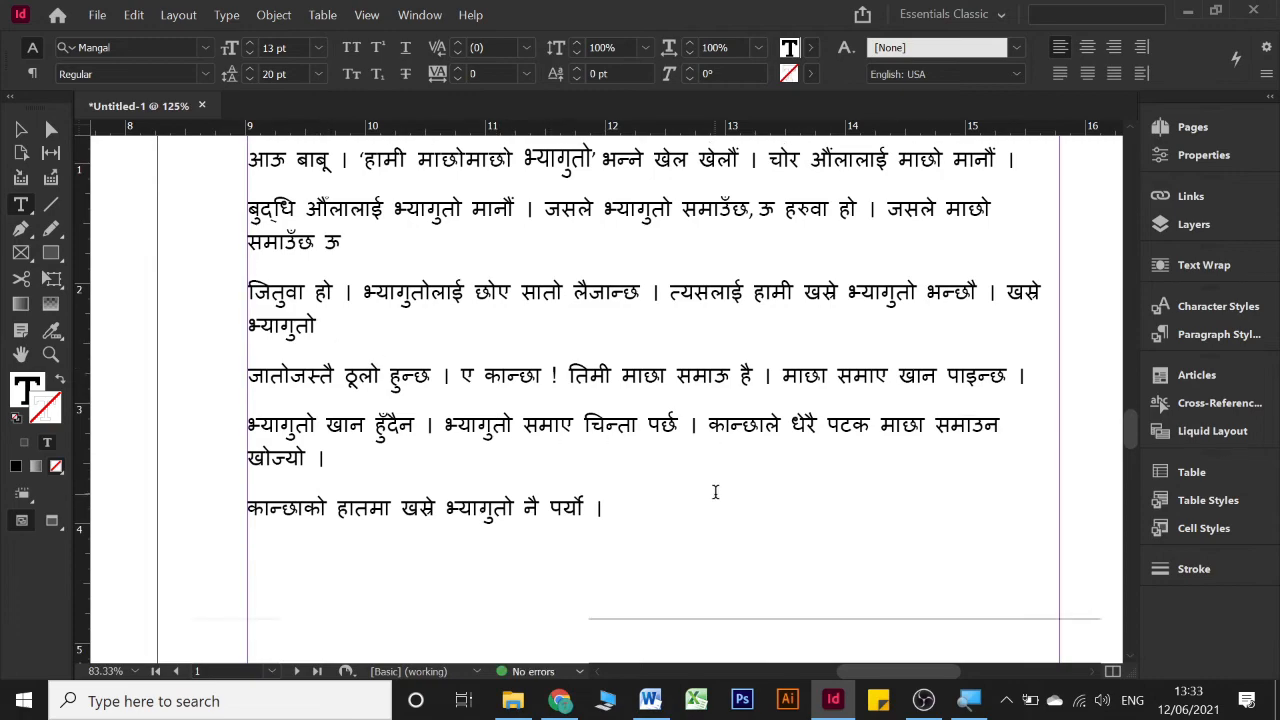
scroll(665, 467, "up", 3)
scroll(665, 467, "up", 2)
scroll(665, 467, "down", 2)
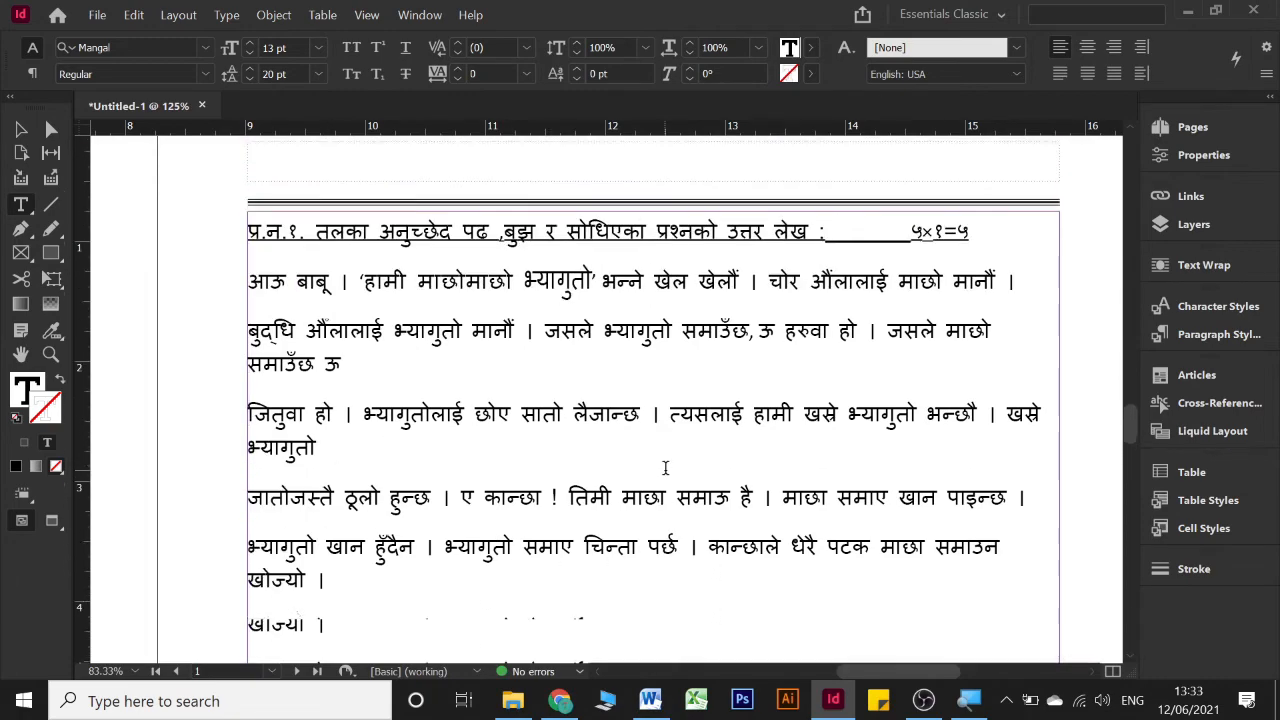
scroll(665, 467, "down", 1)
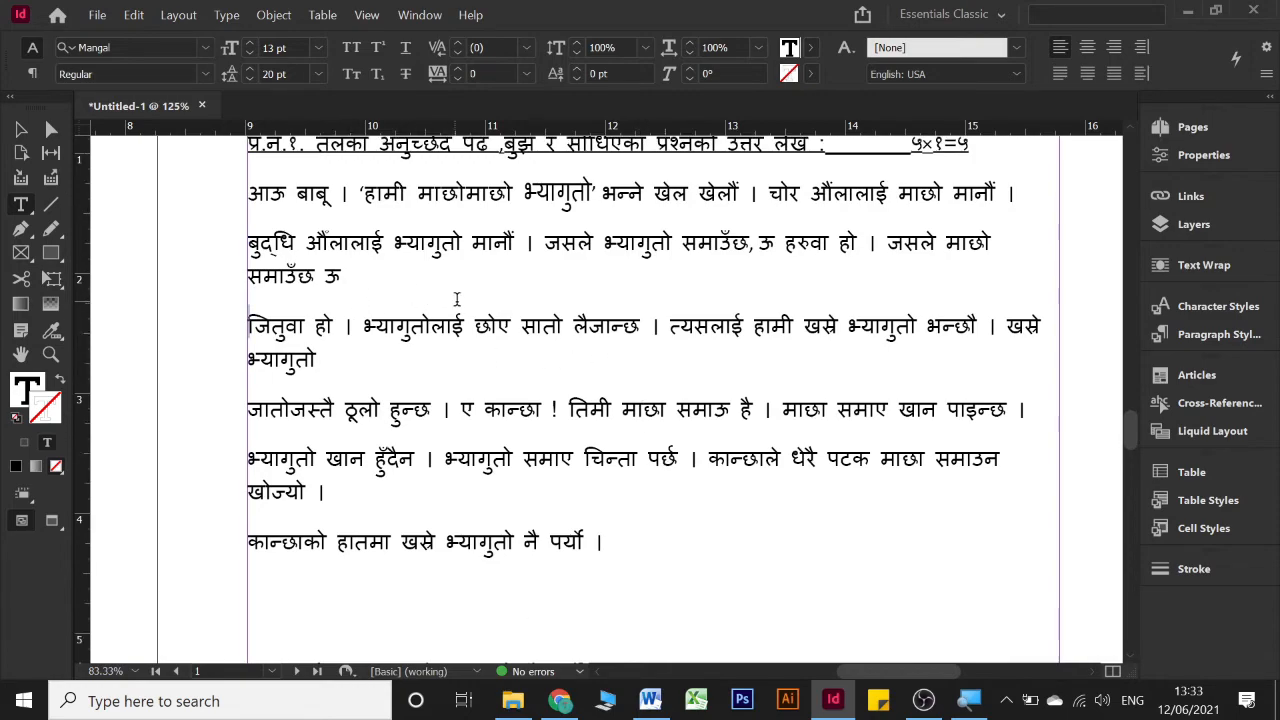
left_click(656, 537)
key("Return")
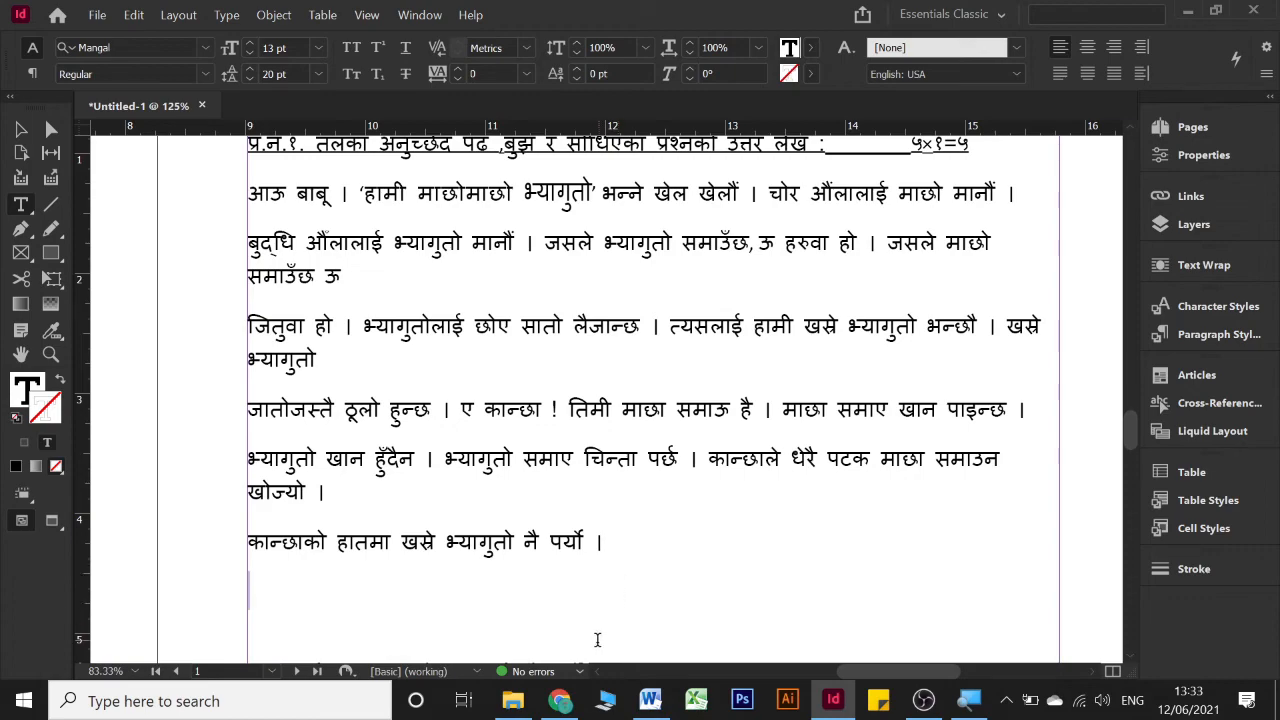
- Switch to Chrome and examine the Google Input Tools Nepali page on typingkeyboards.com, including its offline download section
left_click(559, 700)
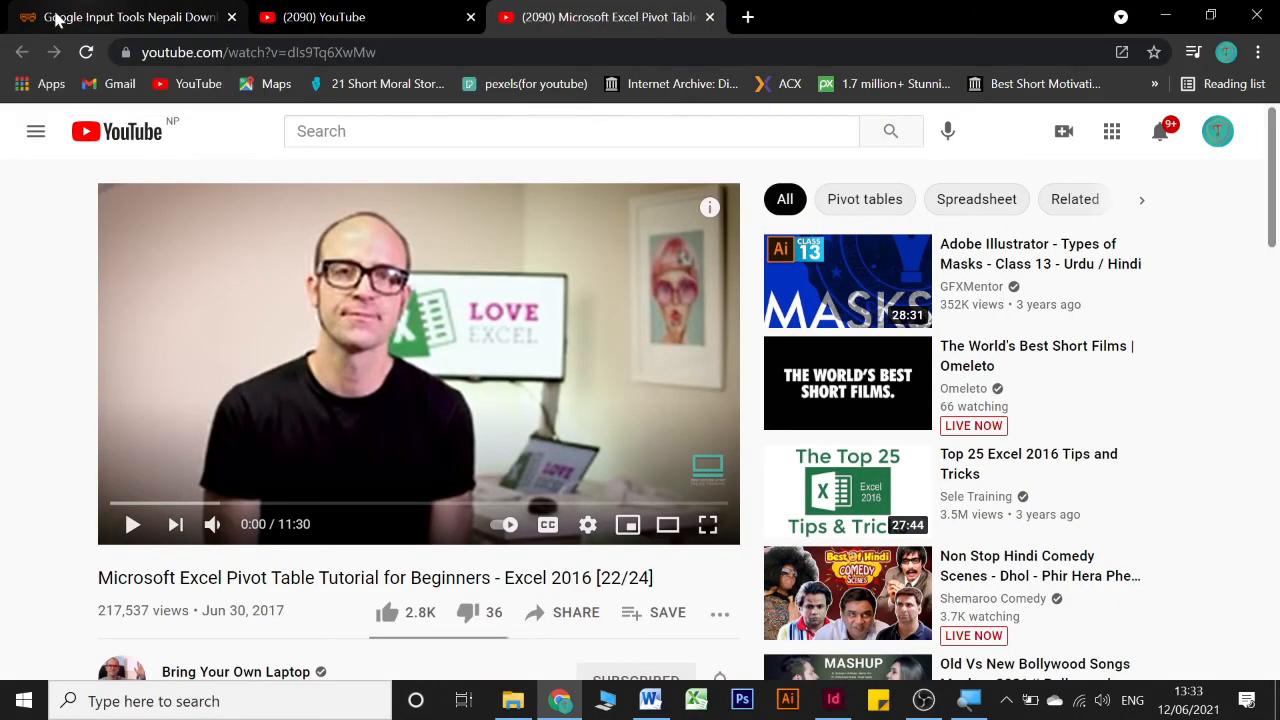
left_click(55, 15)
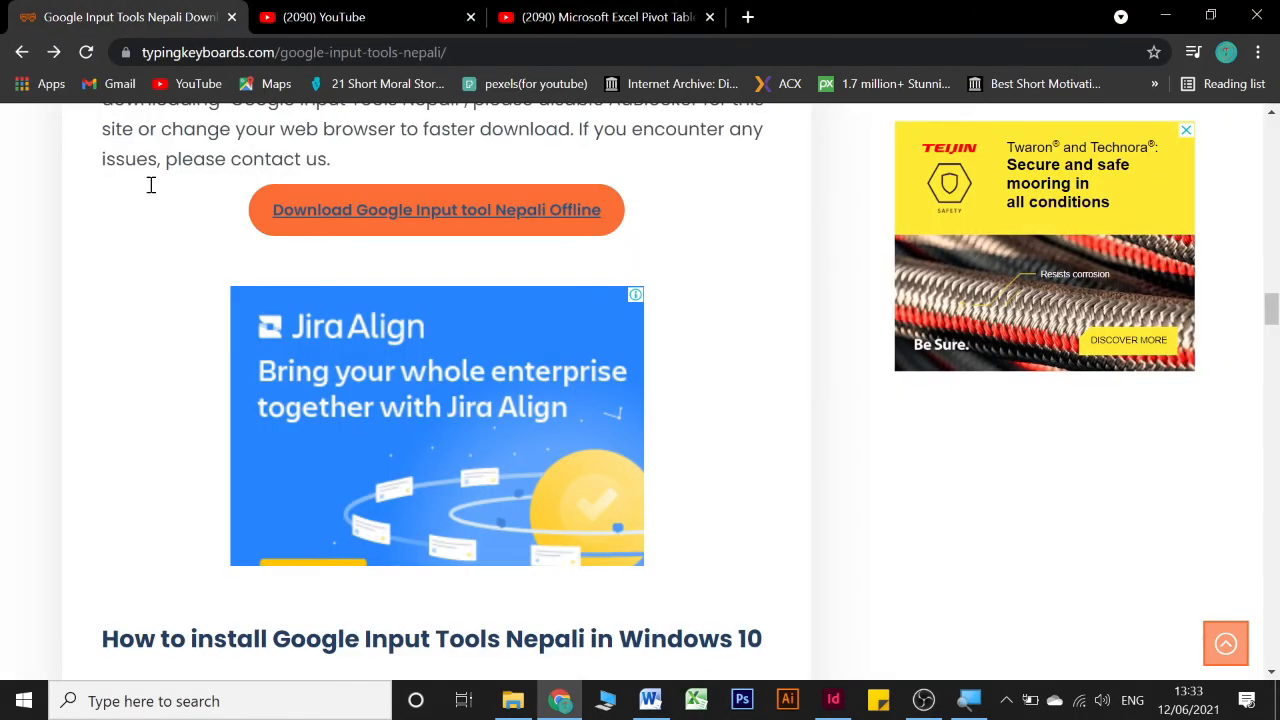
scroll(191, 320, "up", 4)
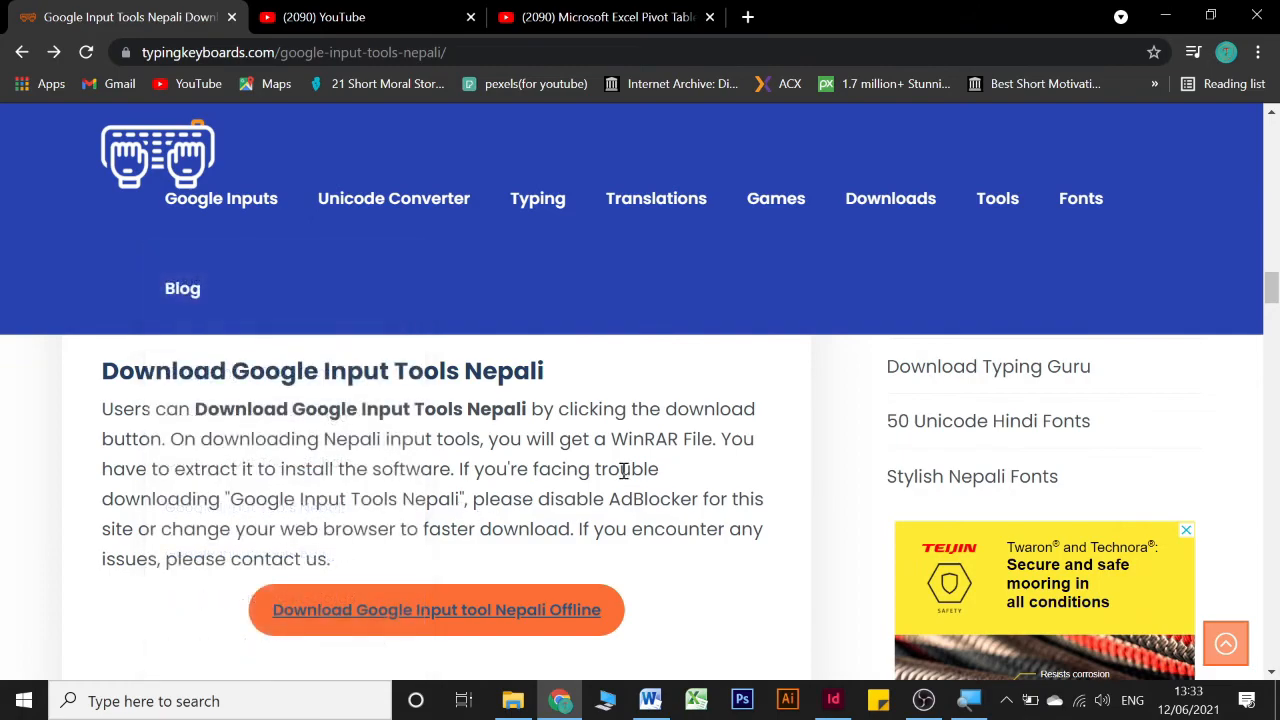
scroll(727, 595, "down", 1)
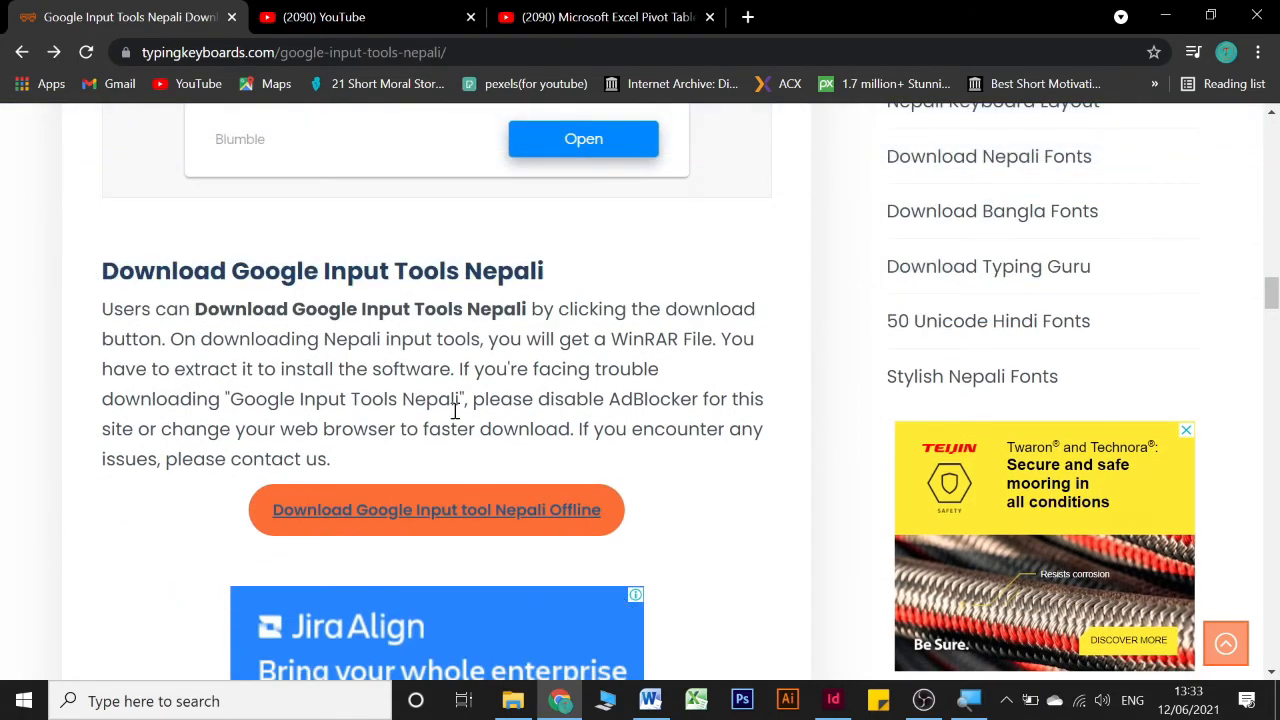
scroll(455, 410, "up", 15)
scroll(455, 405, "down", 5)
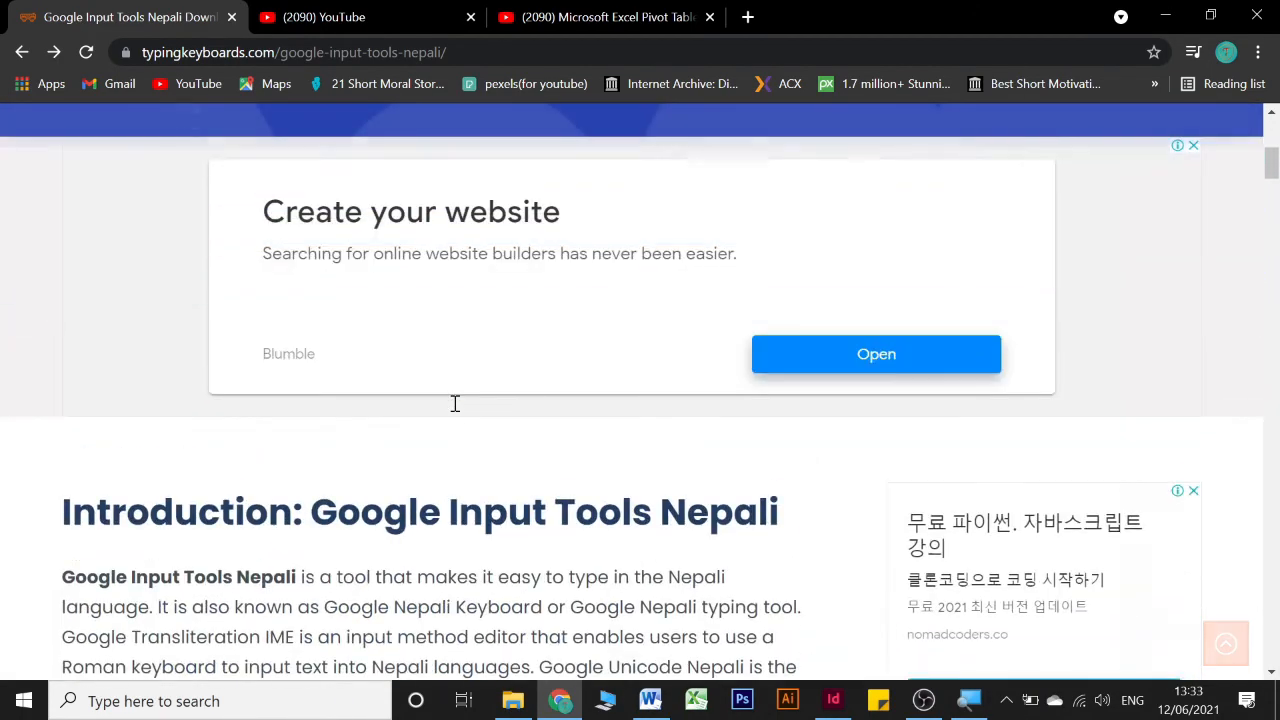
scroll(455, 405, "up", 4)
scroll(457, 408, "down", 15)
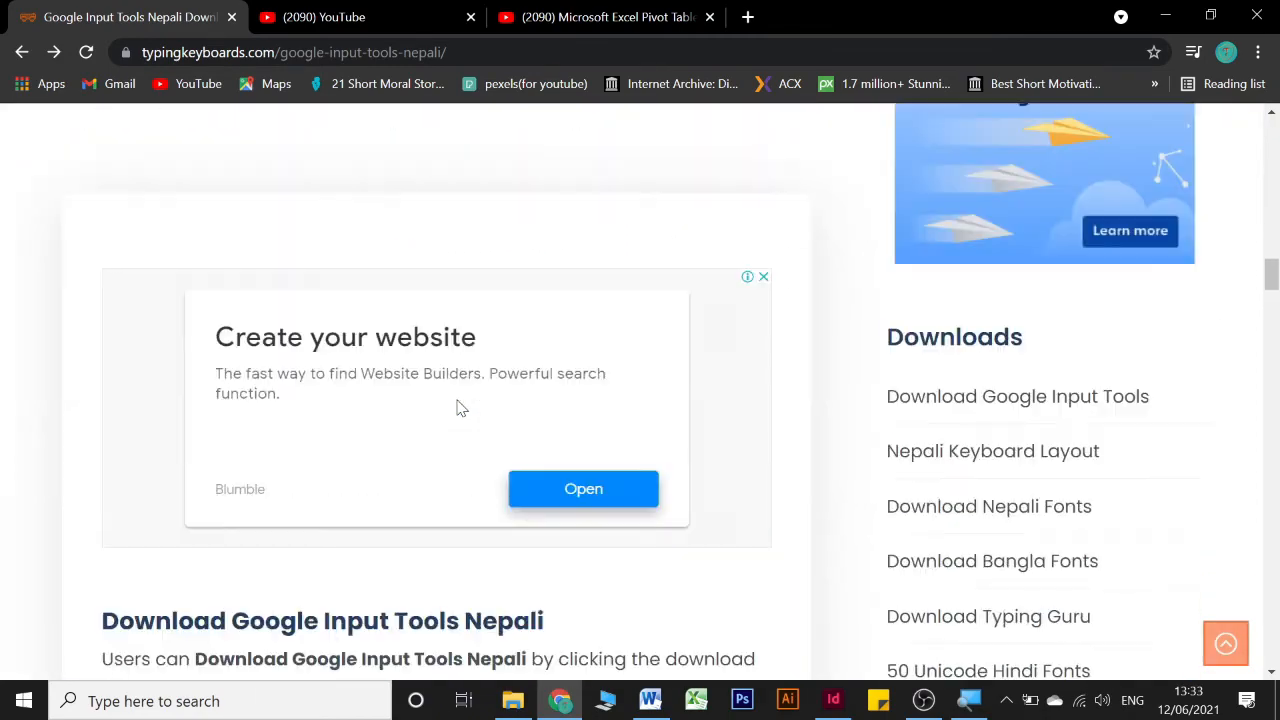
scroll(460, 408, "down", 6)
scroll(270, 390, "up", 2)
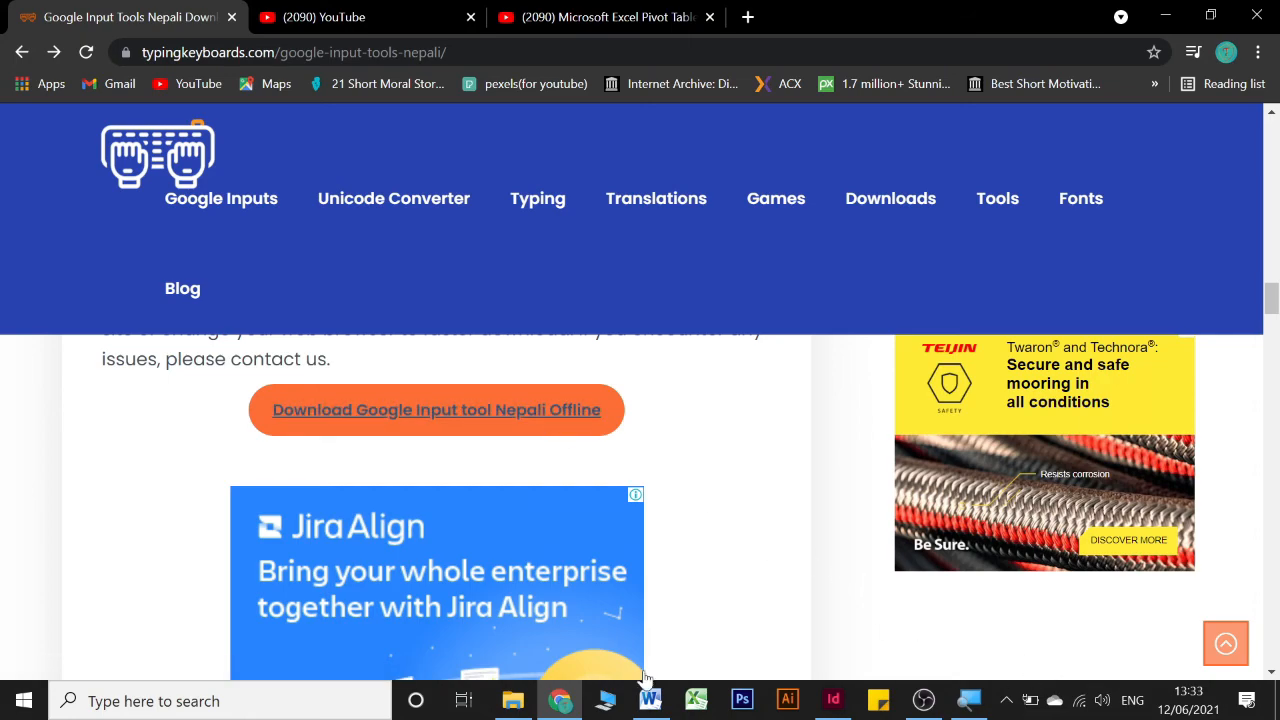
- Return to InDesign and review the installed Windows keyboard input languages
left_click(830, 702)
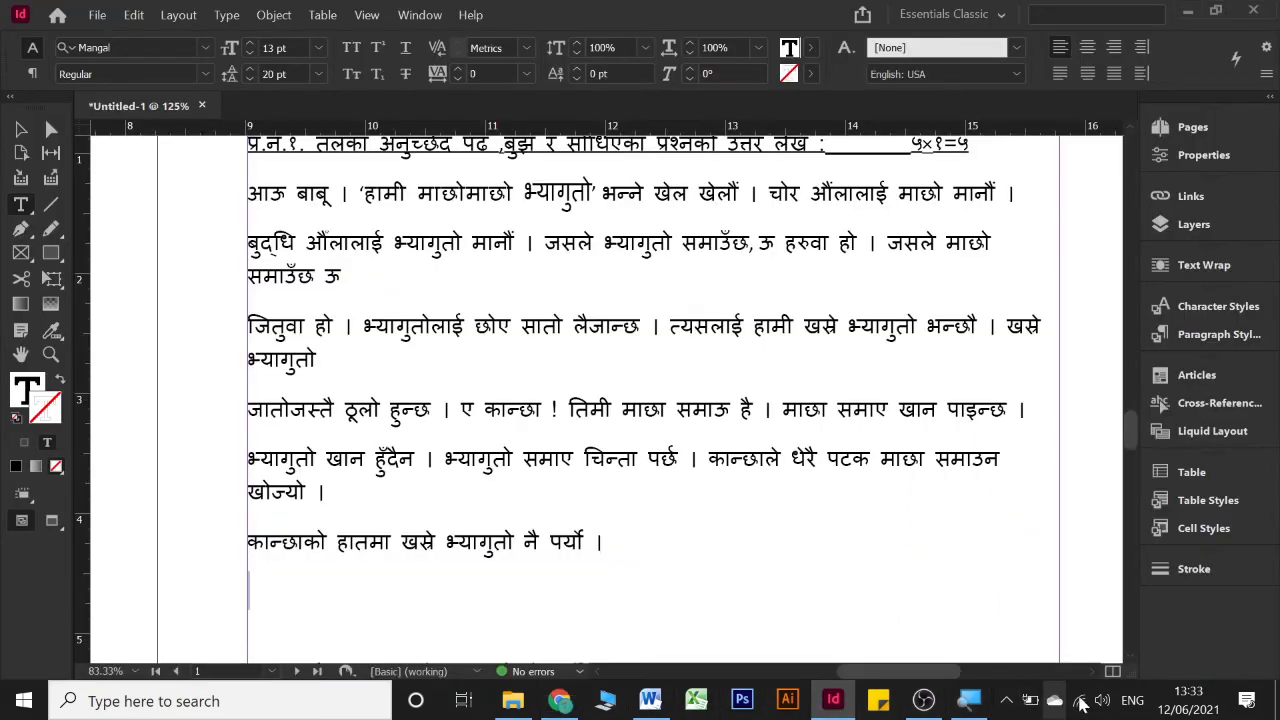
left_click(1130, 700)
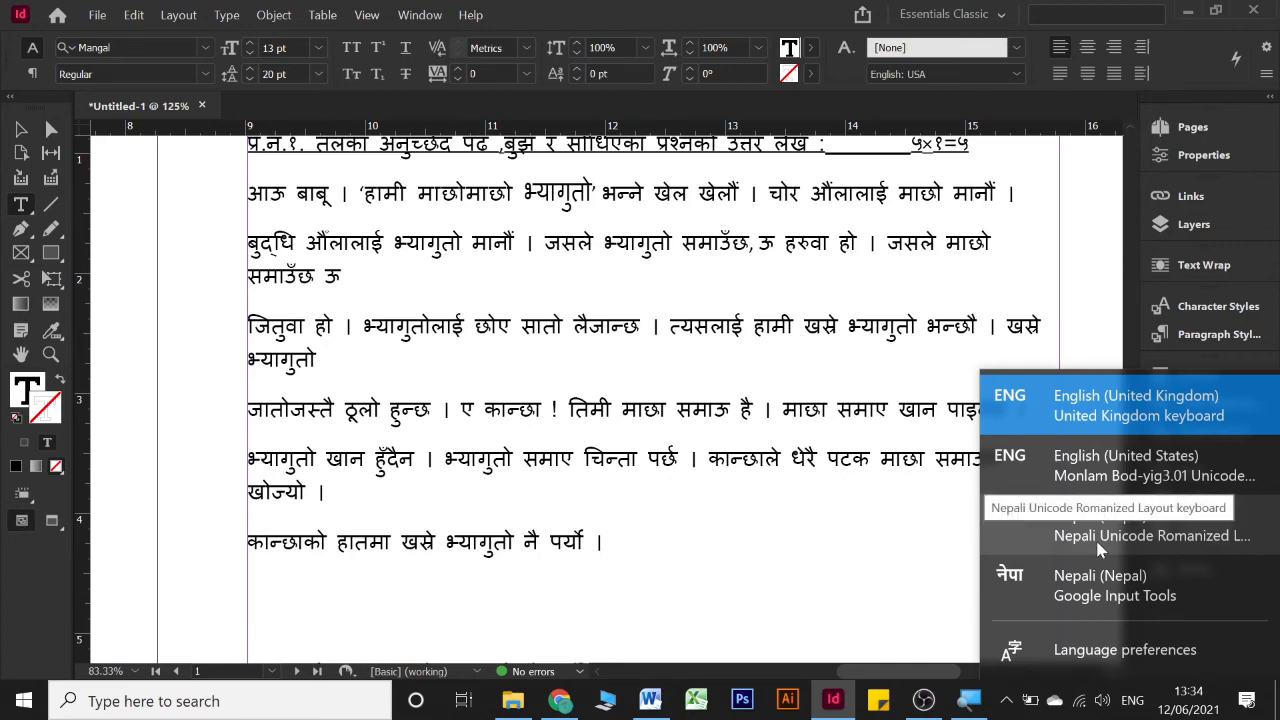
left_click(448, 567)
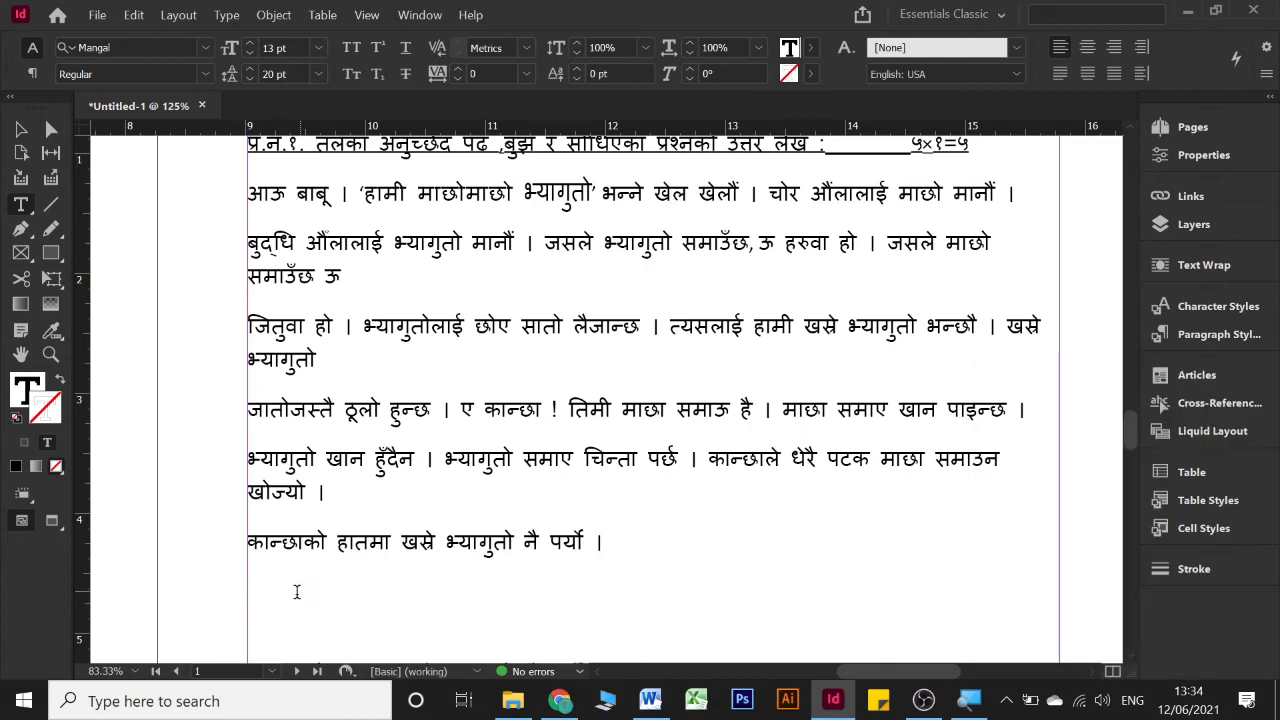
- Try typing "katha wo" in the empty paragraph with the English keyboard and delete it
scroll(294, 591, "down", 2)
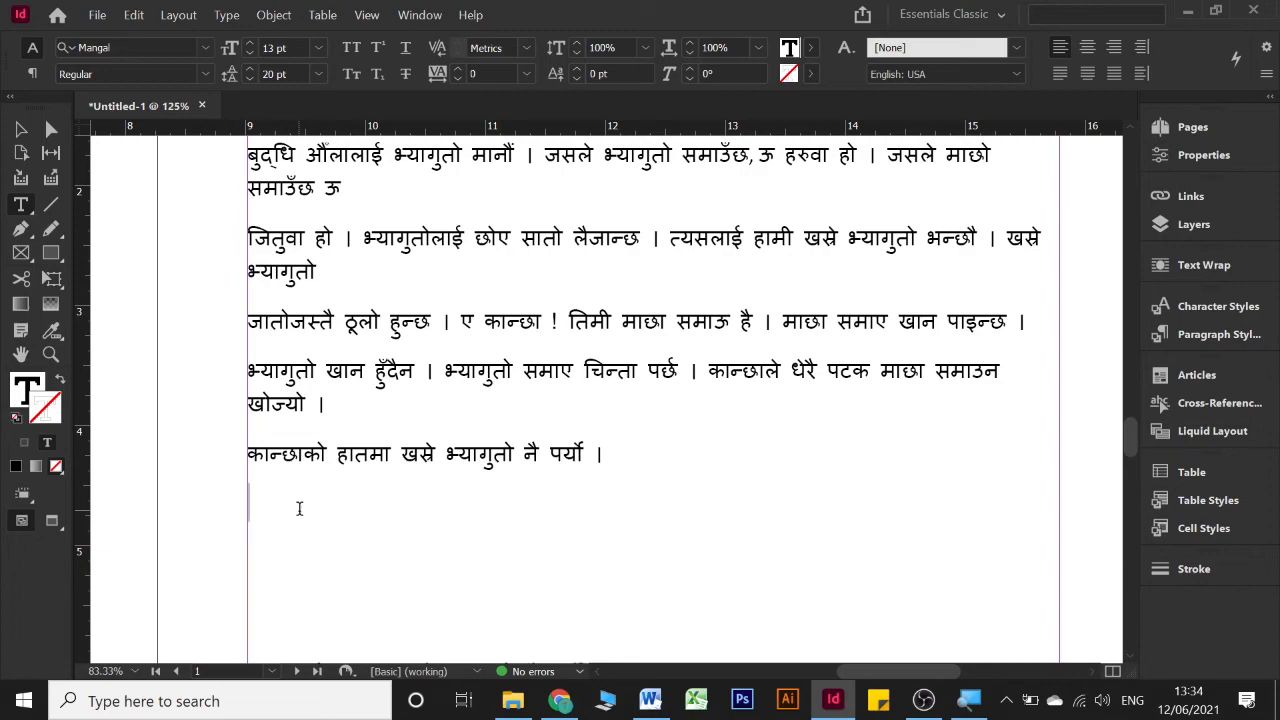
type("katha")
key("BackSpace")
type("awo")
key("shift+Left")
key("shift+Left")
key("shift+Left")
key("shift+Left")
key("shift+Left")
key("shift+Left")
key("shift+Left")
key("shift+Left")
key("shift+Left")
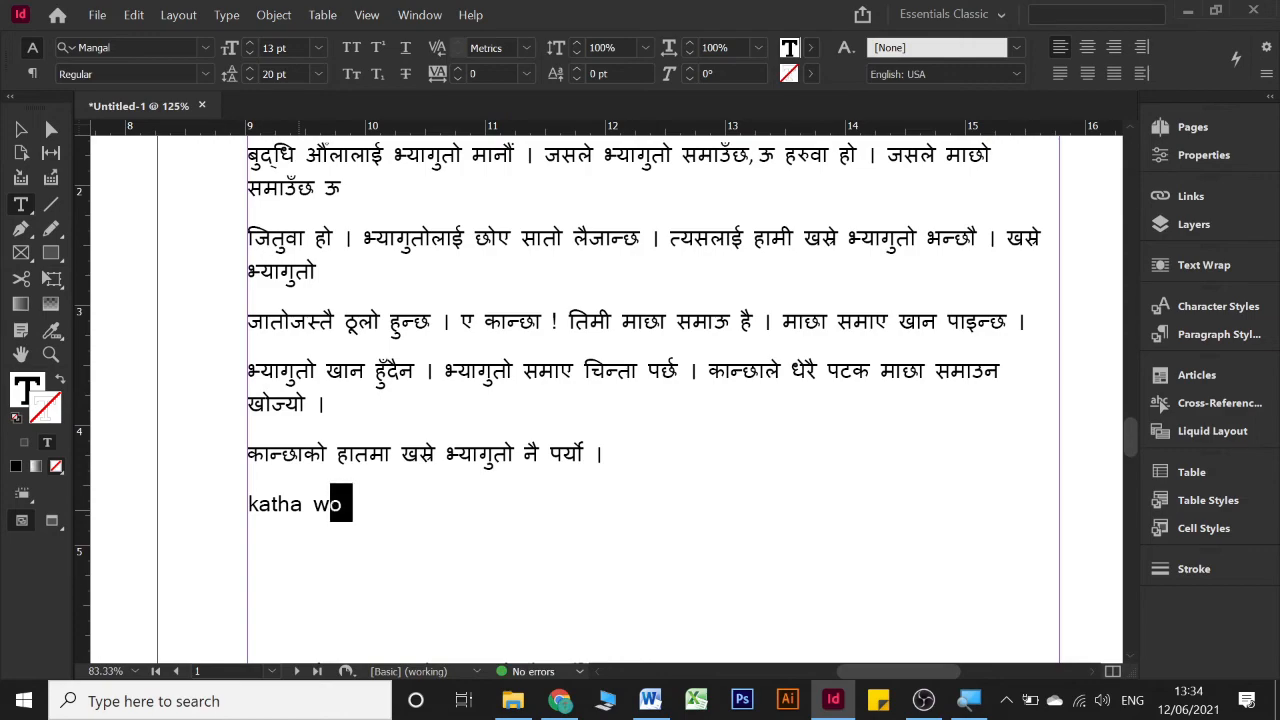
key("BackSpace")
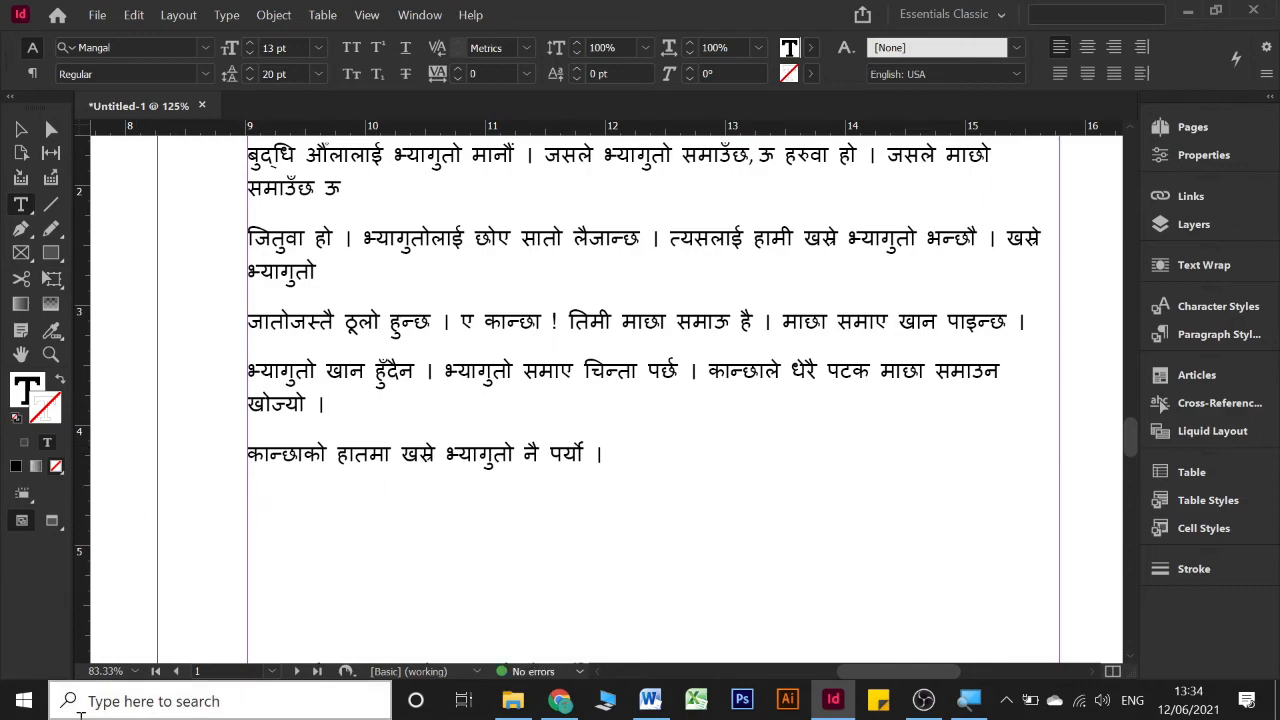
- Switch the input language to Nepali Google Input Tools and enter कता in the empty paragraph from the suggestions for "katha"
left_click(1132, 700)
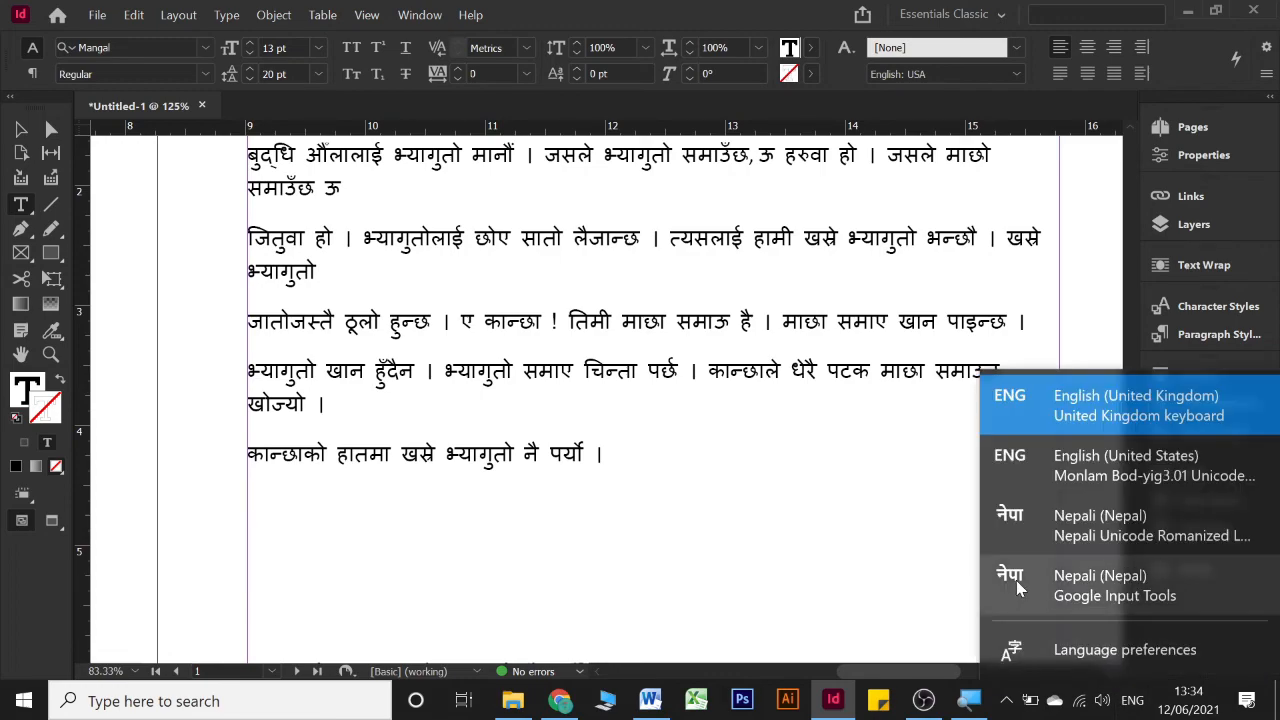
left_click(1113, 597)
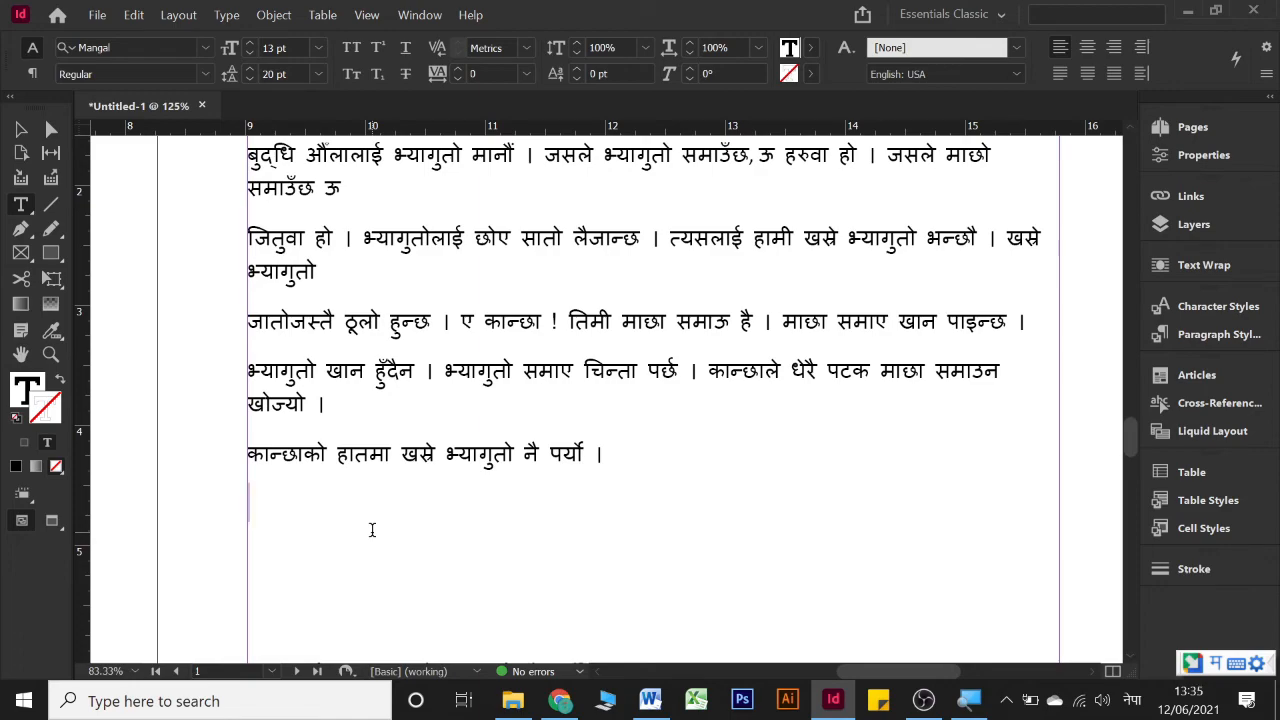
type("kag")
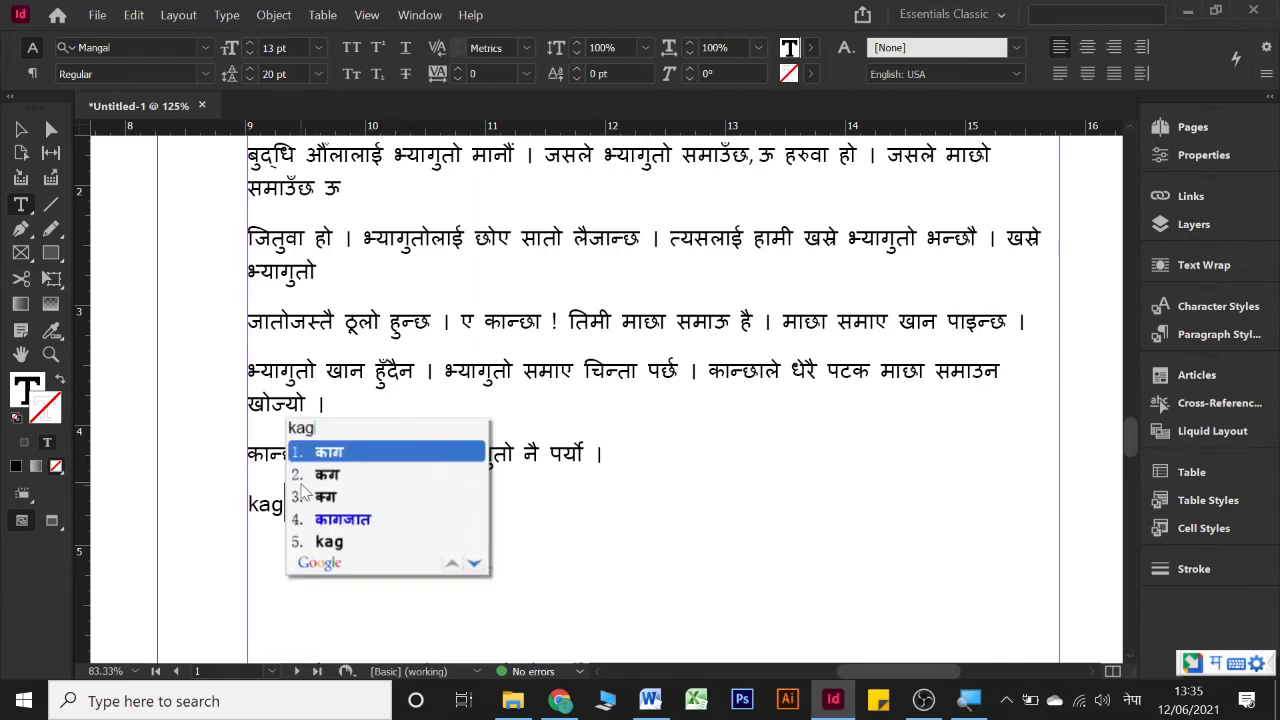
key("BackSpace")
key("BackSpace")
key("BackSpace")
type("katha")
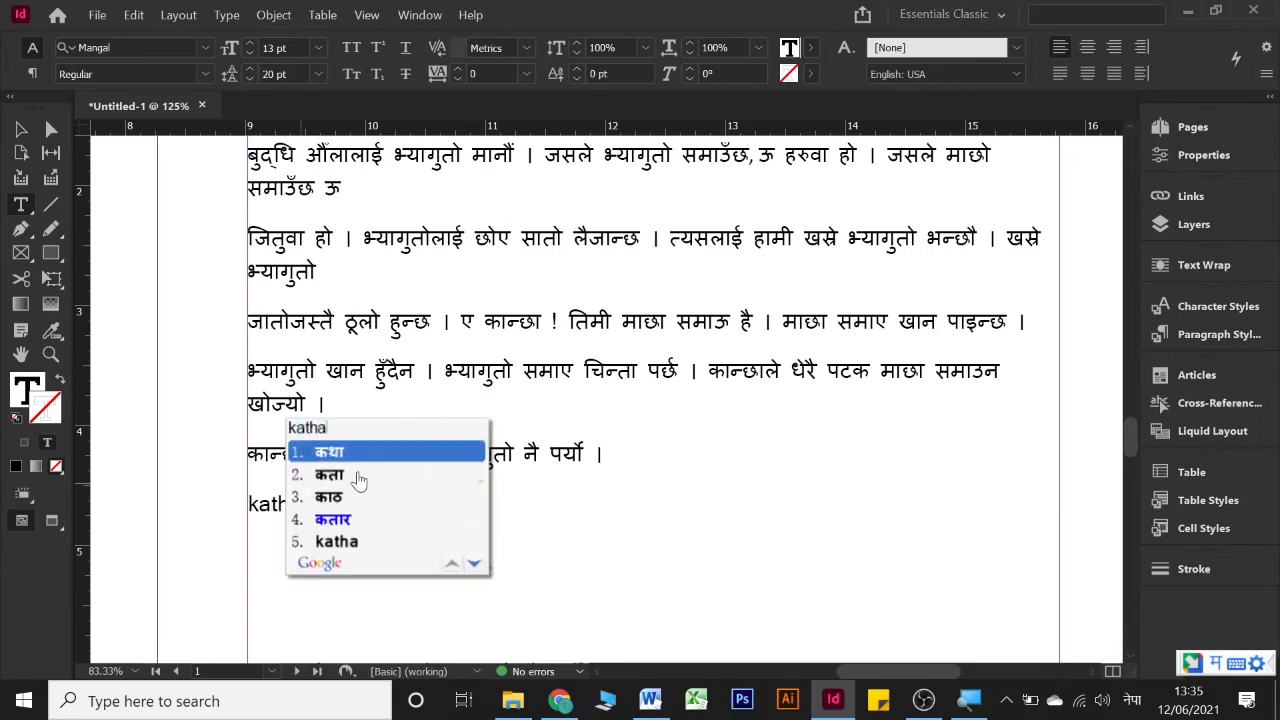
left_click(358, 481)
type("h")
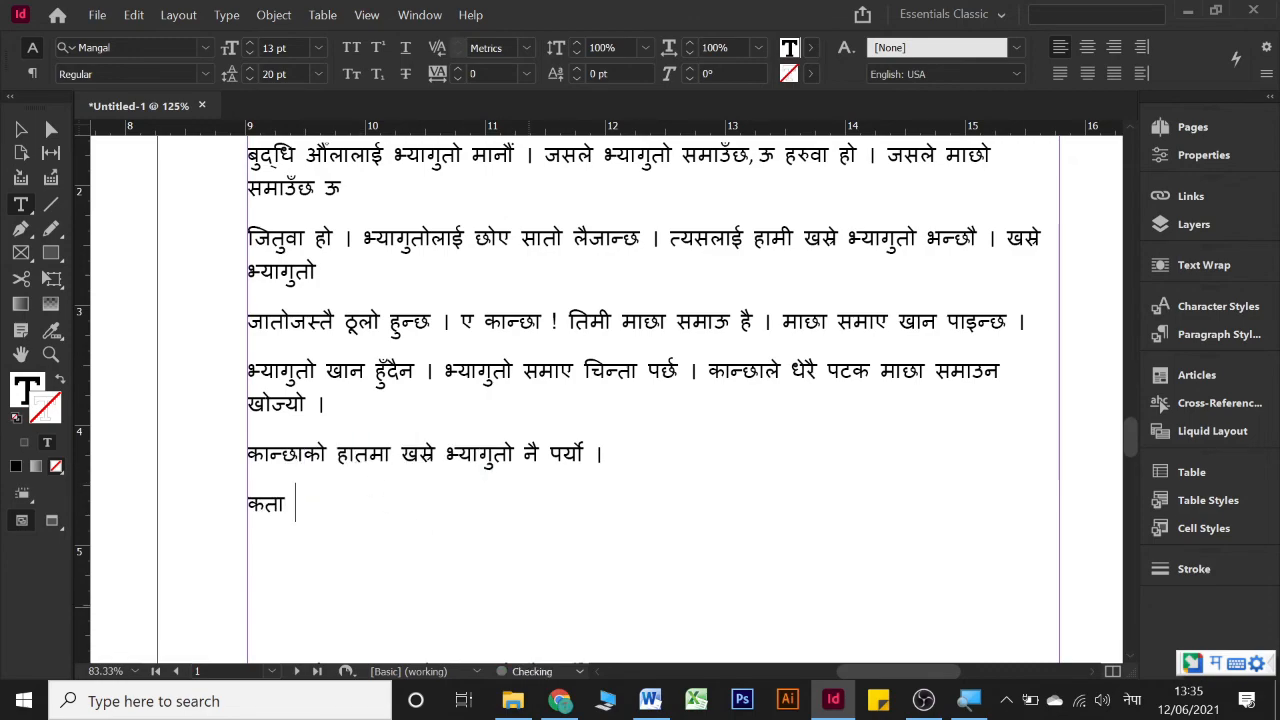
- Try "woo" after कता, clear it, and enter हो instead using the transliteration "ho"
type("o")
key("BackSpace")
key("BackSpace")
type("woo")
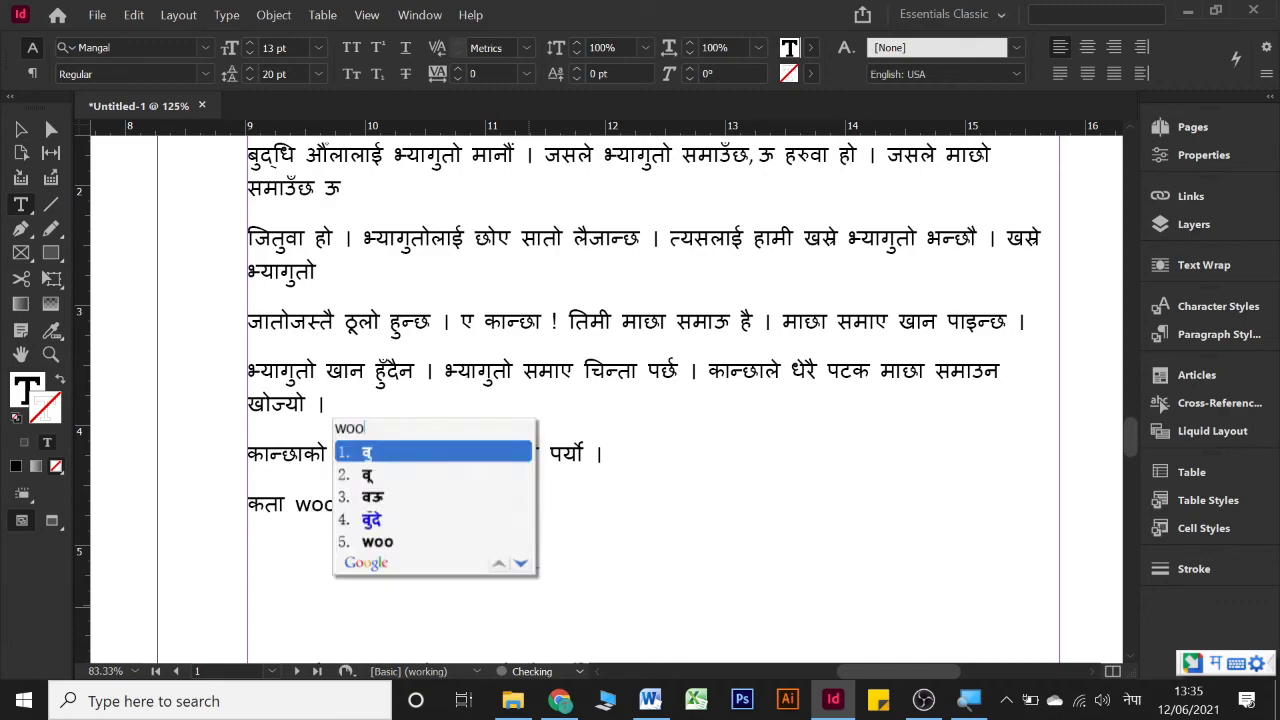
key("BackSpace")
key("BackSpace")
key("BackSpace")
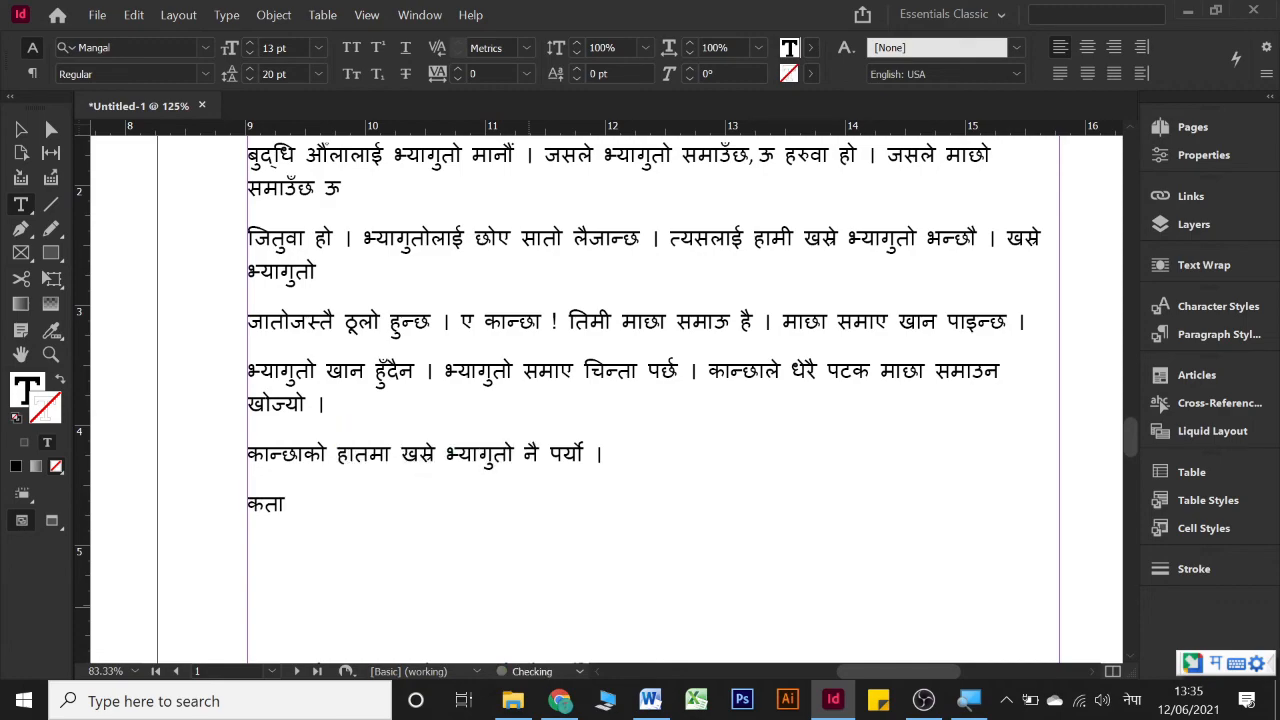
type("ho")
key("space")
- Continue the line with टिम रो नाम के हो by transliteration
type("tim ")
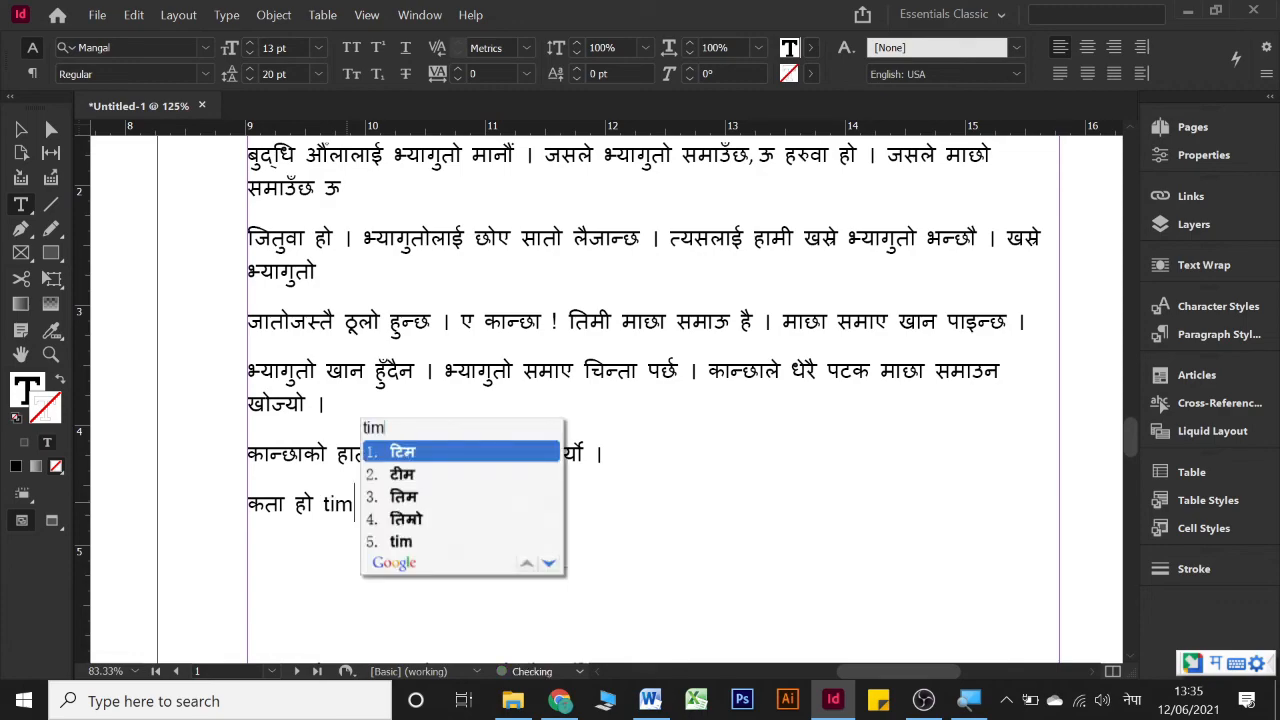
type("ro ")
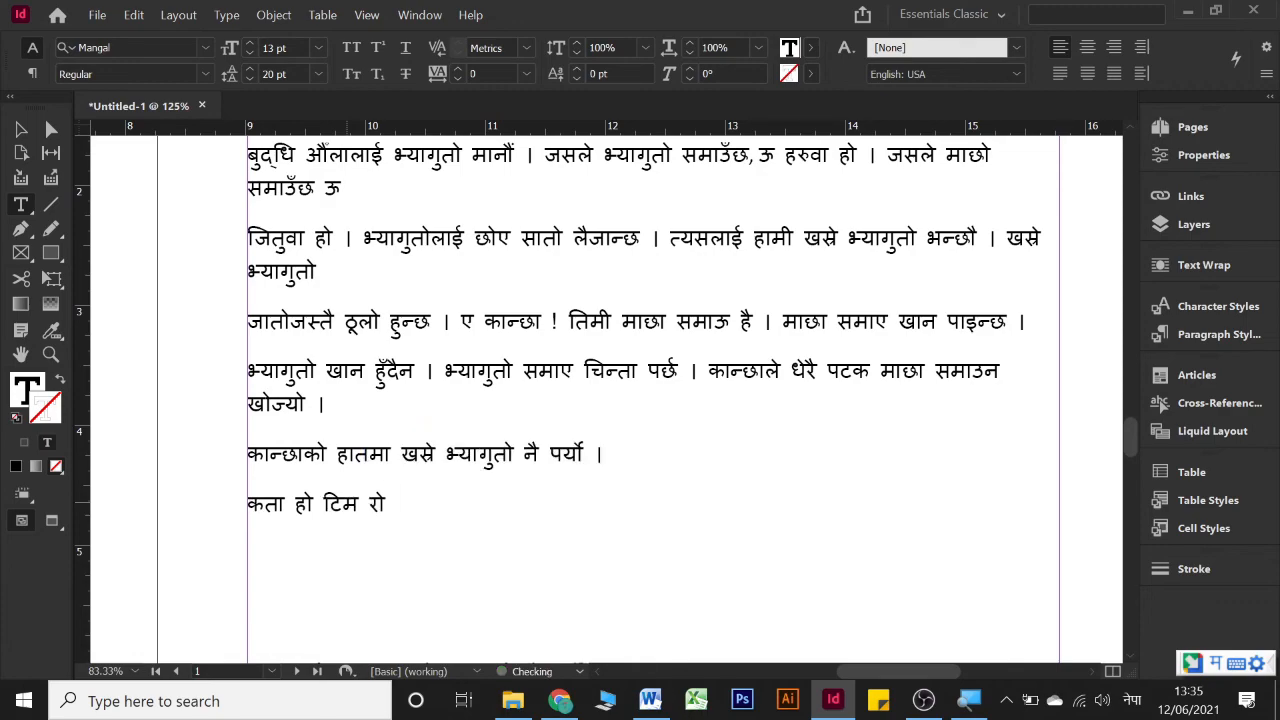
type("nam")
type(" ka")
type(" w")
key("BackSpace")
type("ho")
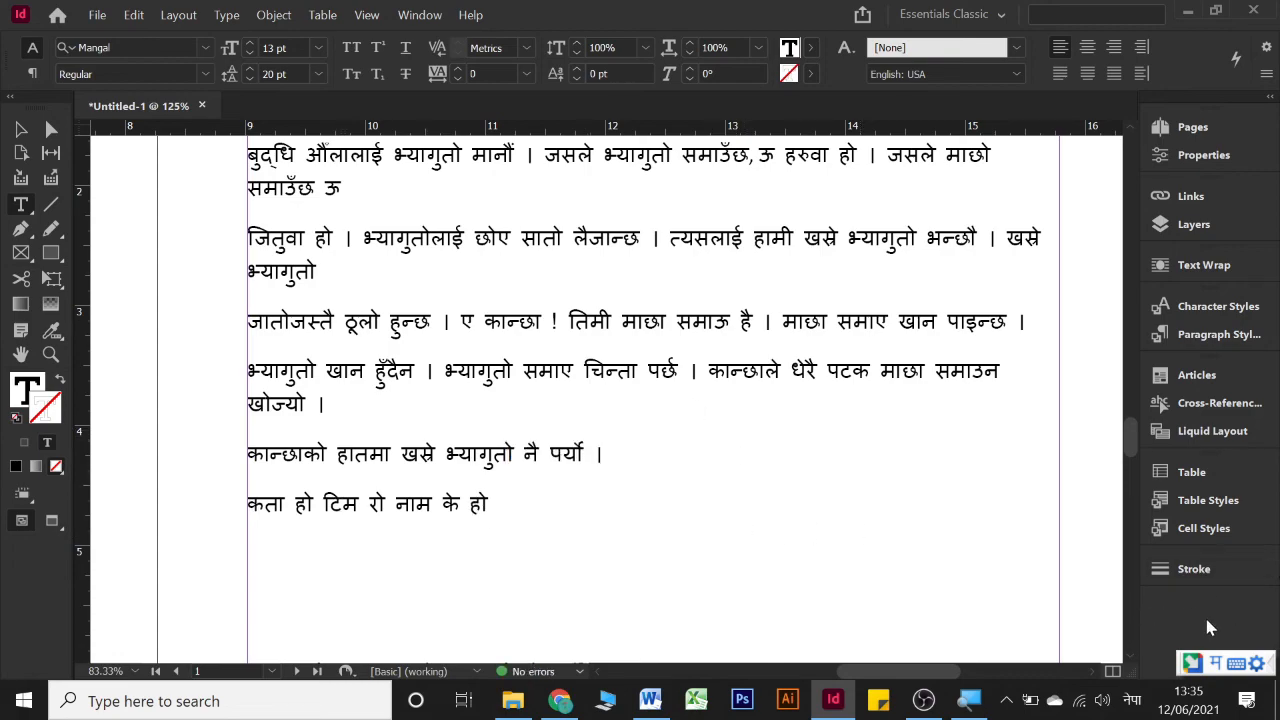
- Browse the Google suggestions for "tim" at the end of the line and insert तिम
double_click(437, 504)
double_click(341, 504)
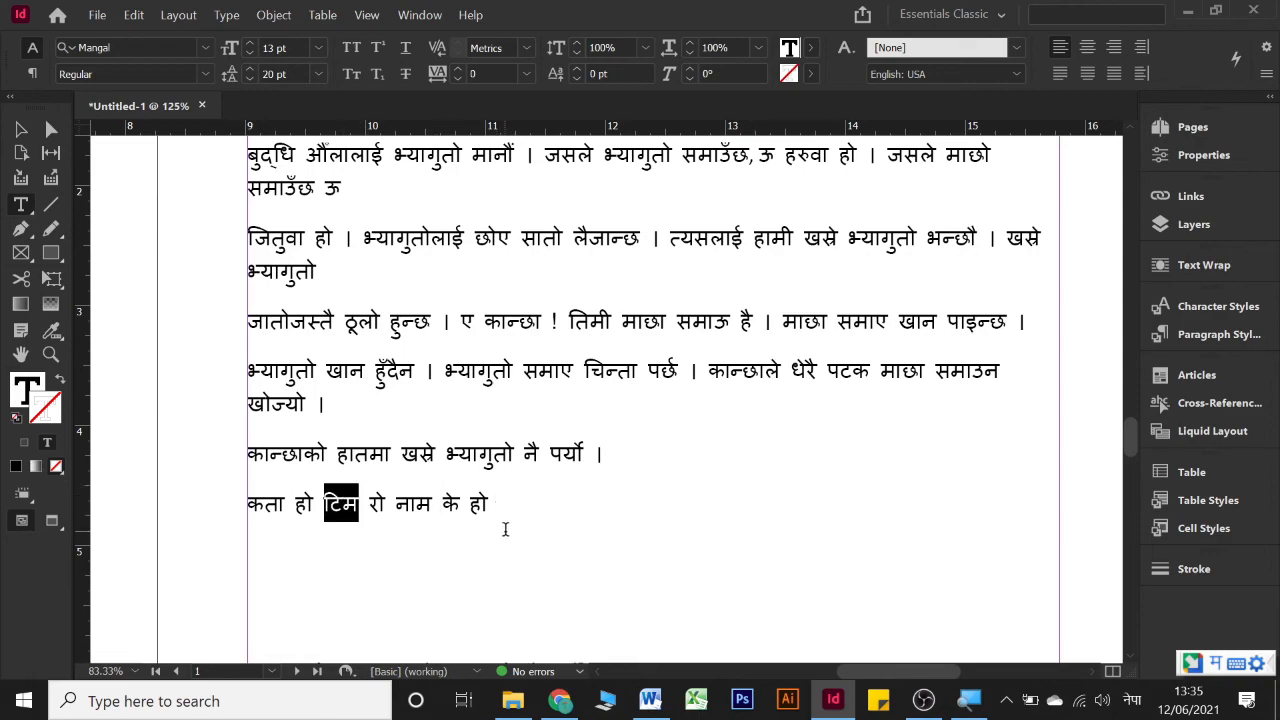
left_click(510, 512)
type("tim")
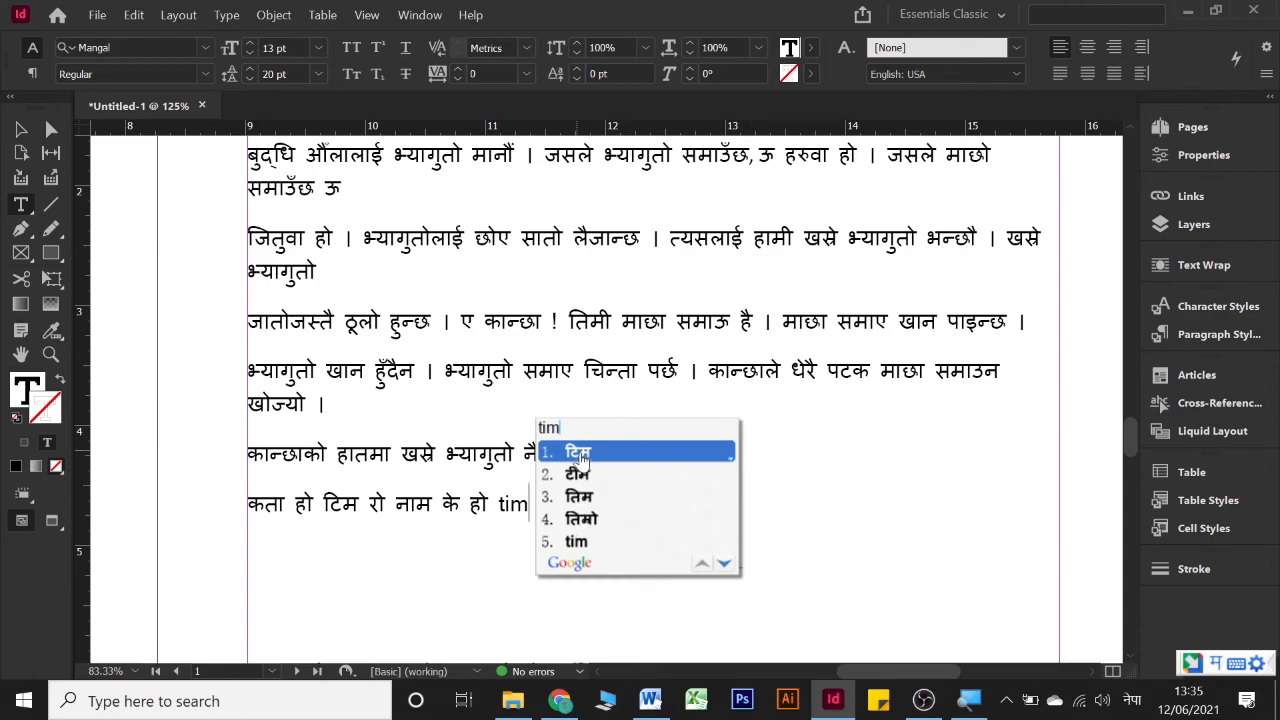
left_click(722, 563)
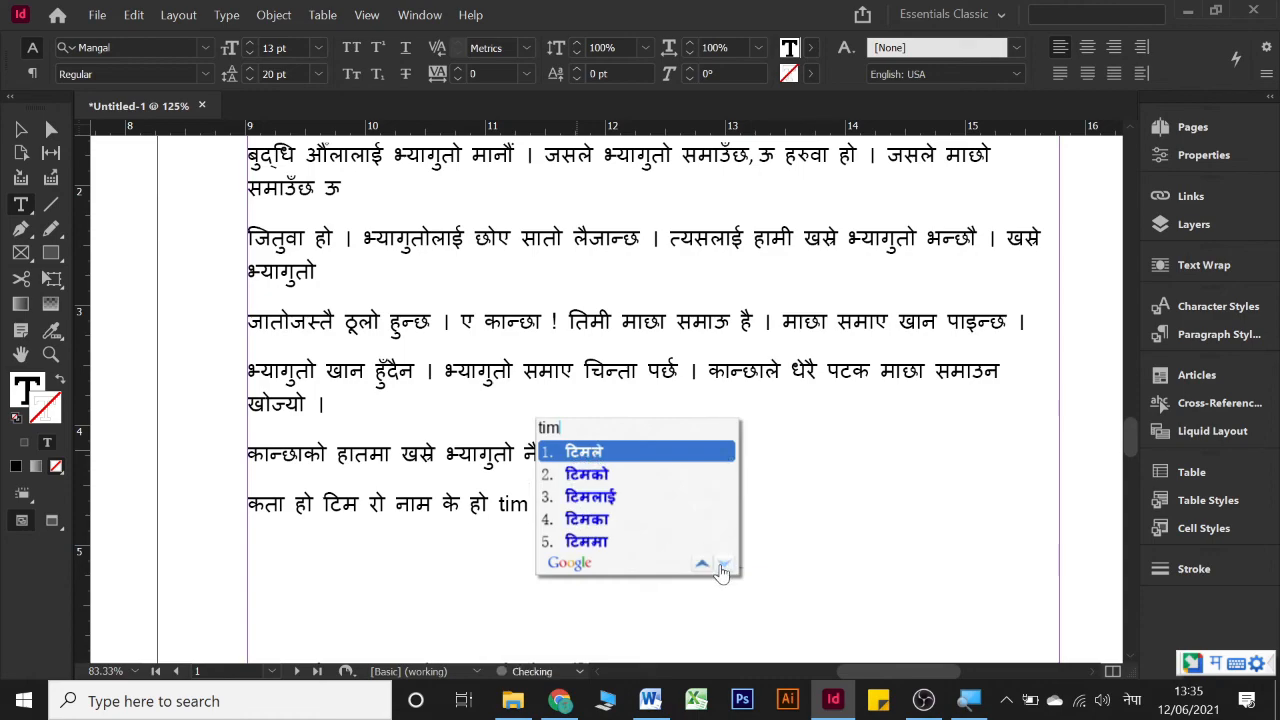
left_click(722, 563)
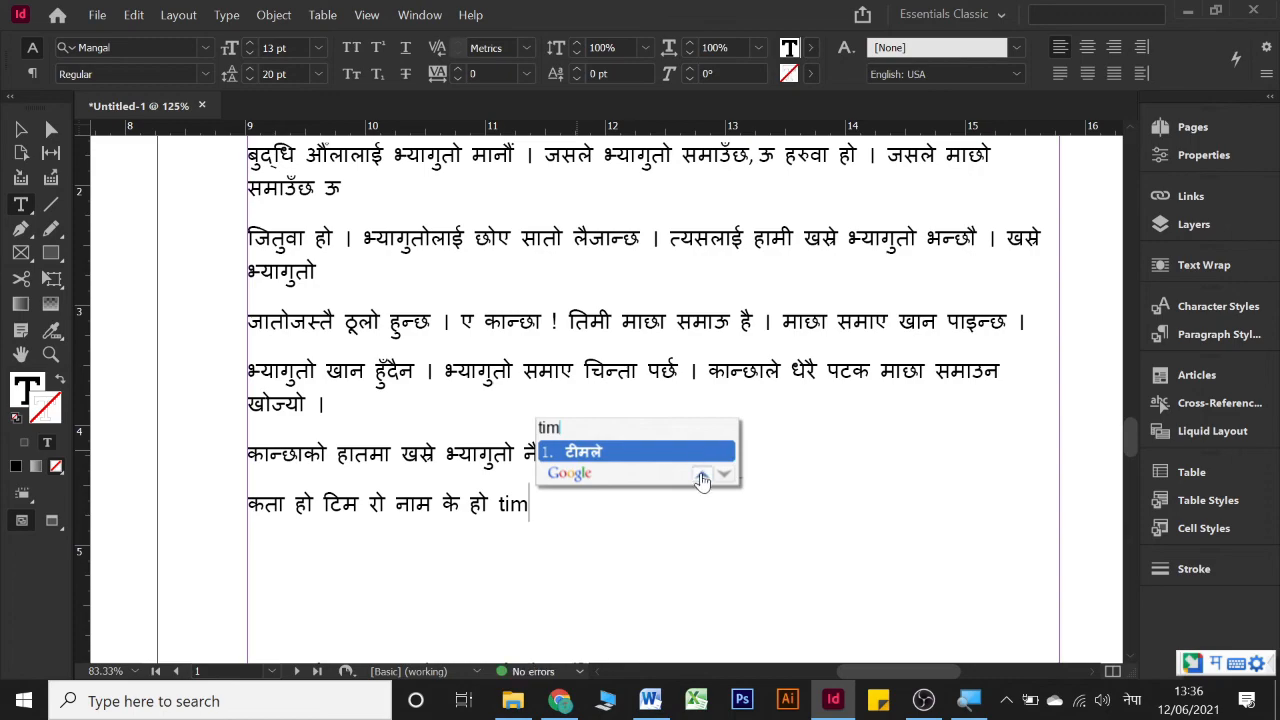
left_click(702, 474)
left_click(704, 563)
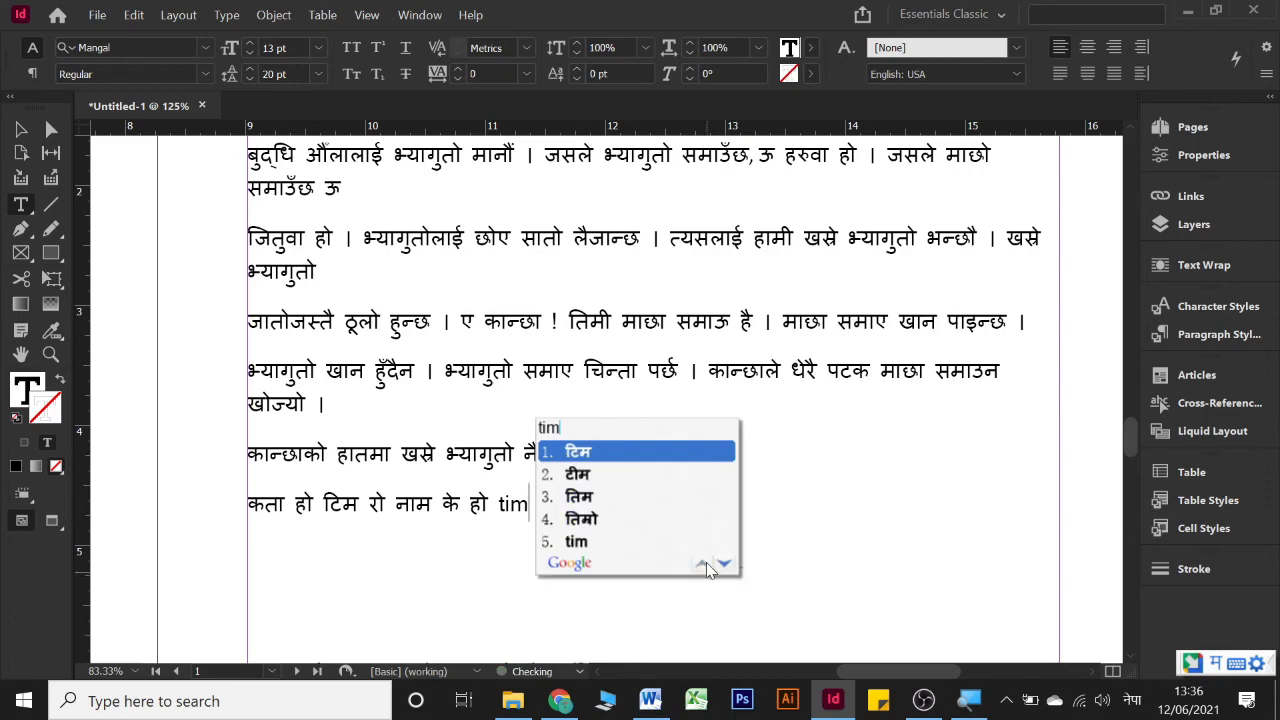
left_click(588, 497)
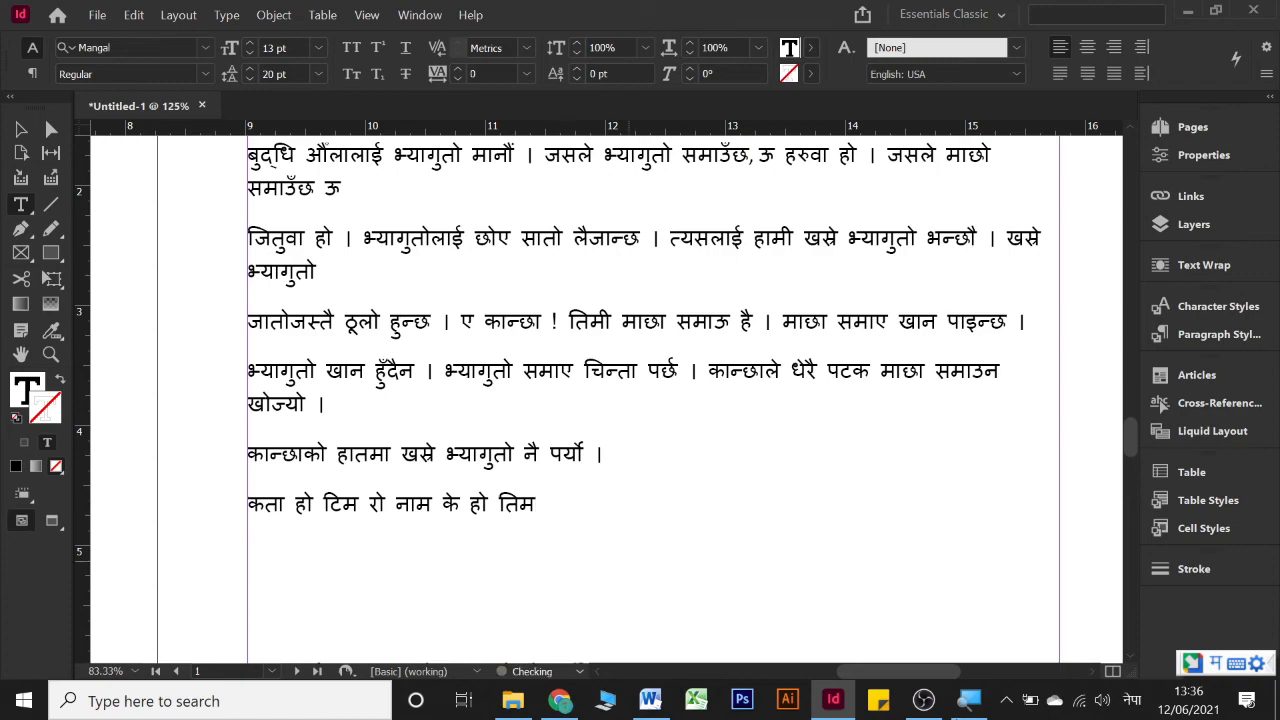
- Switch the input language to the Nepali Unicode Romanized layout and add तिम तिम रो to the line
left_click(1132, 703)
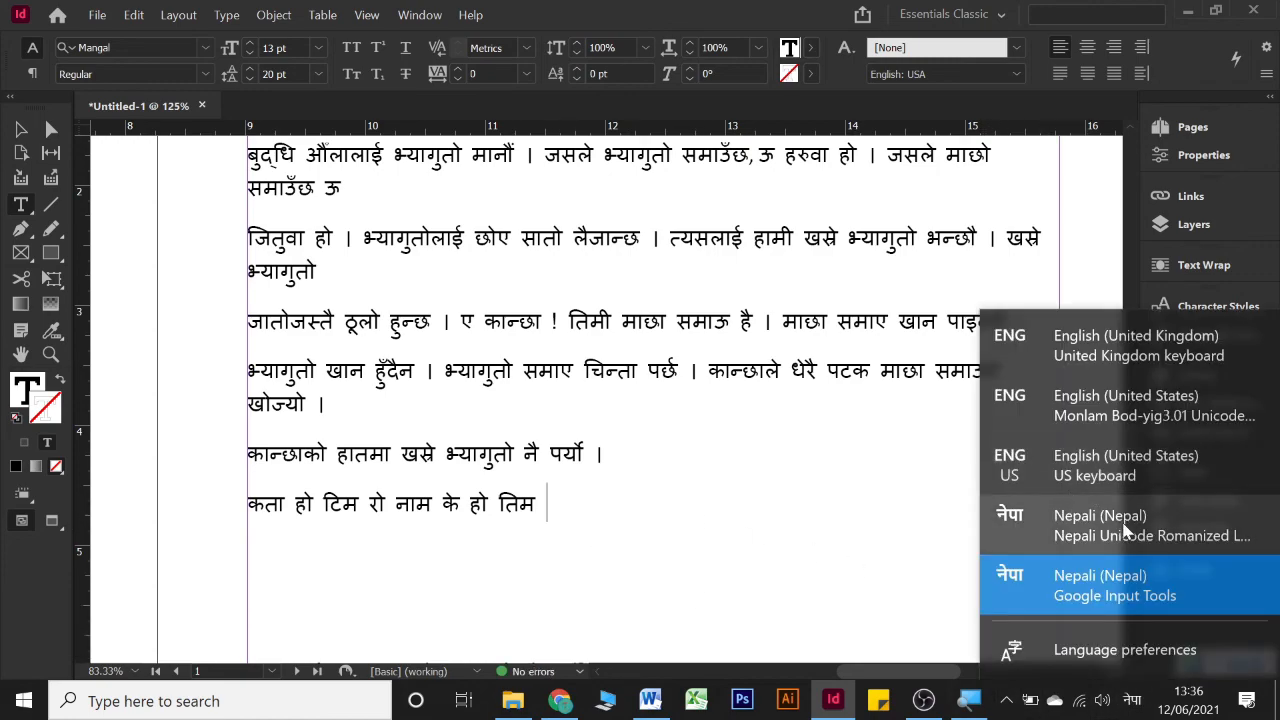
left_click(1060, 537)
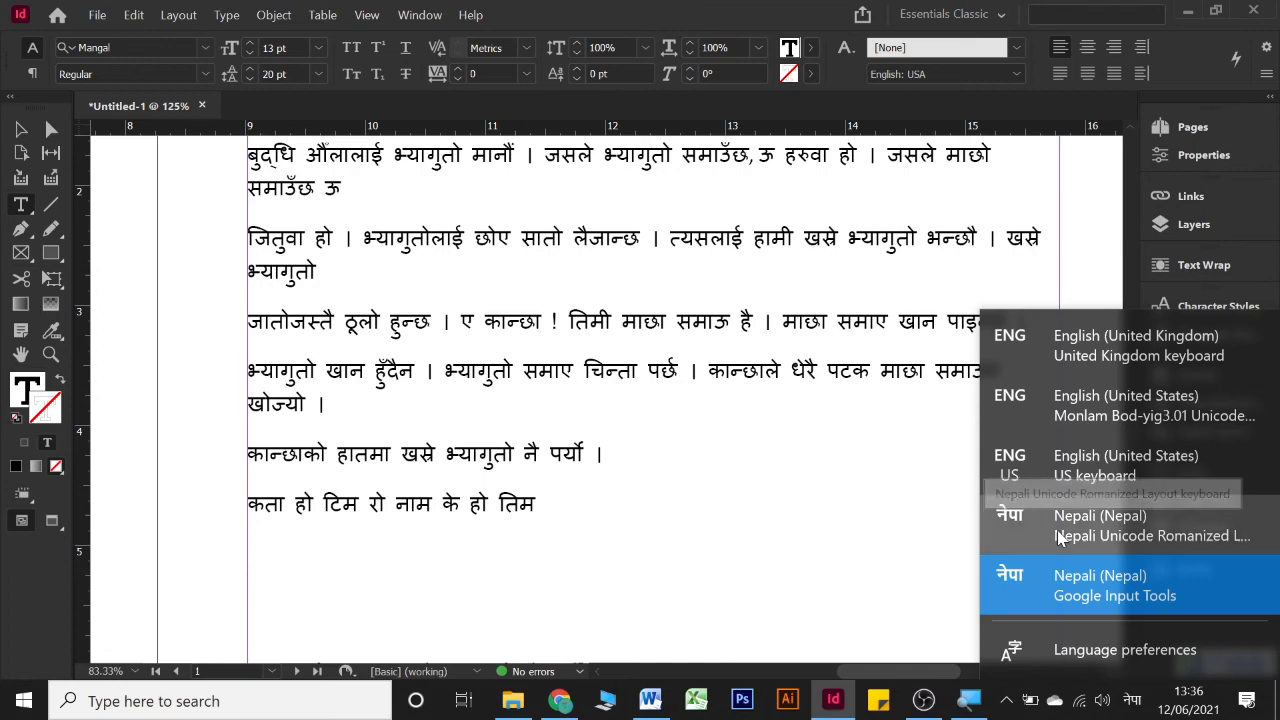
type("तिम")
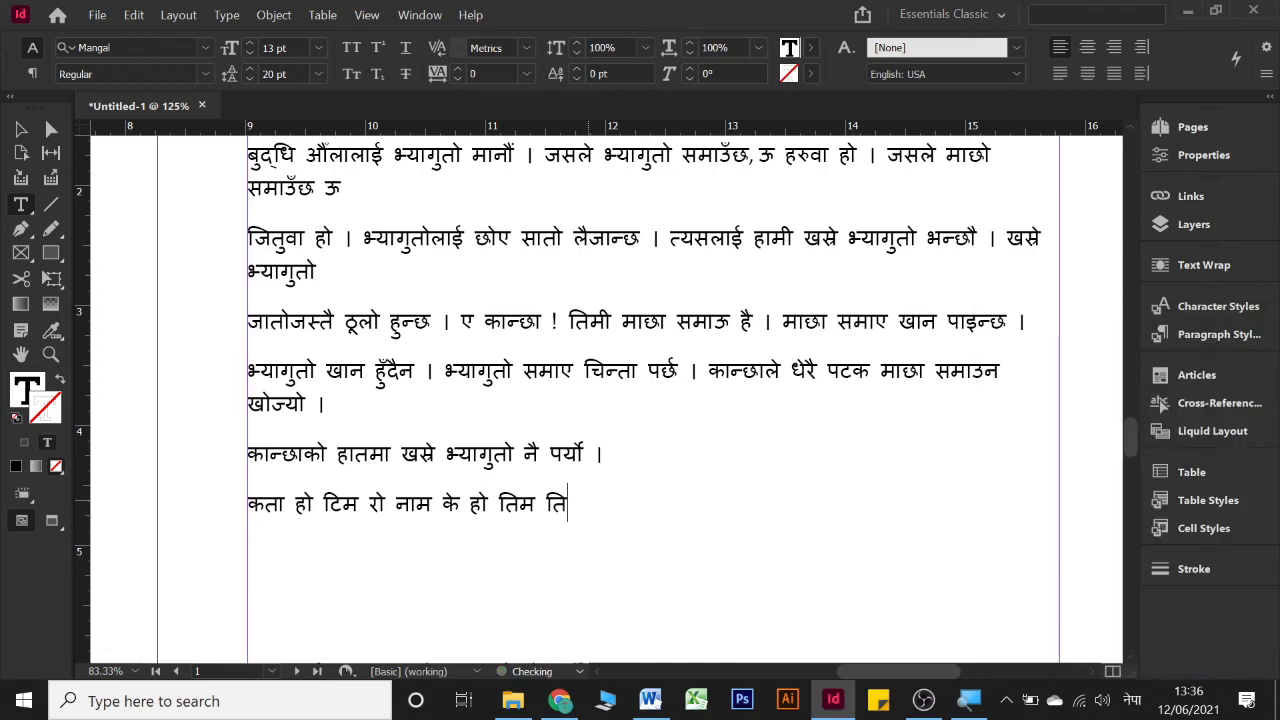
type(" त")
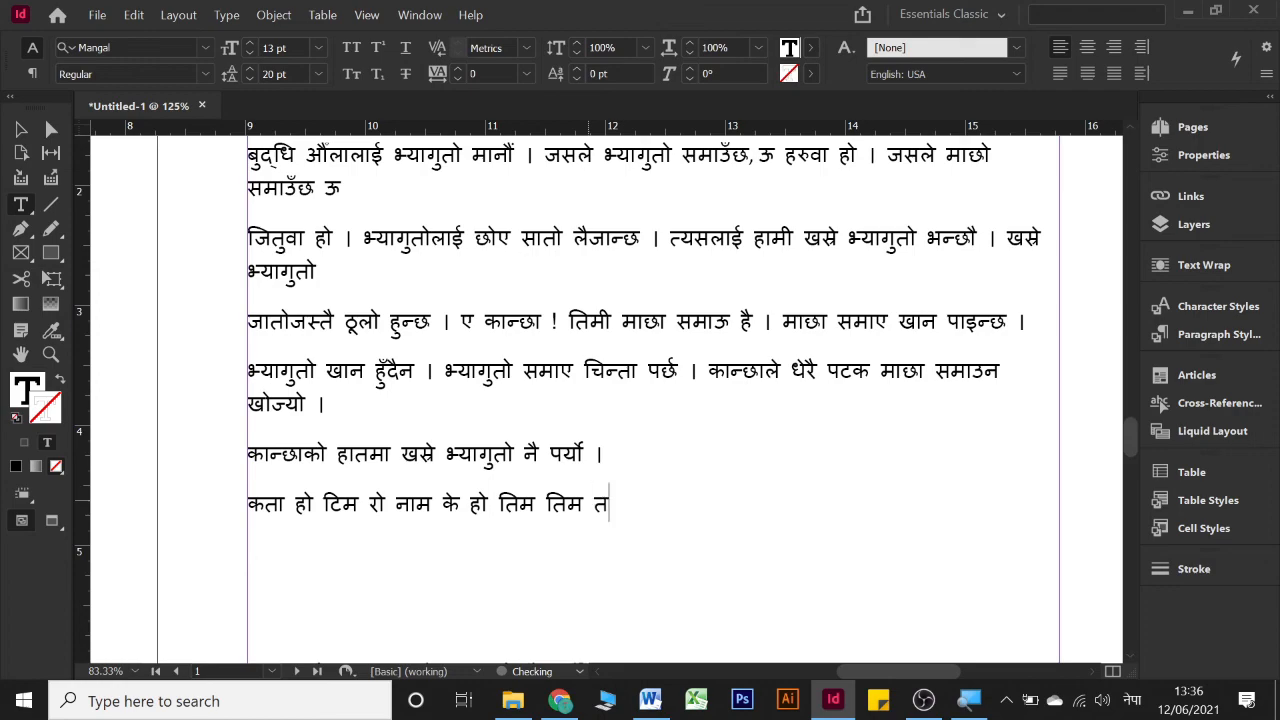
type("िम रो ")
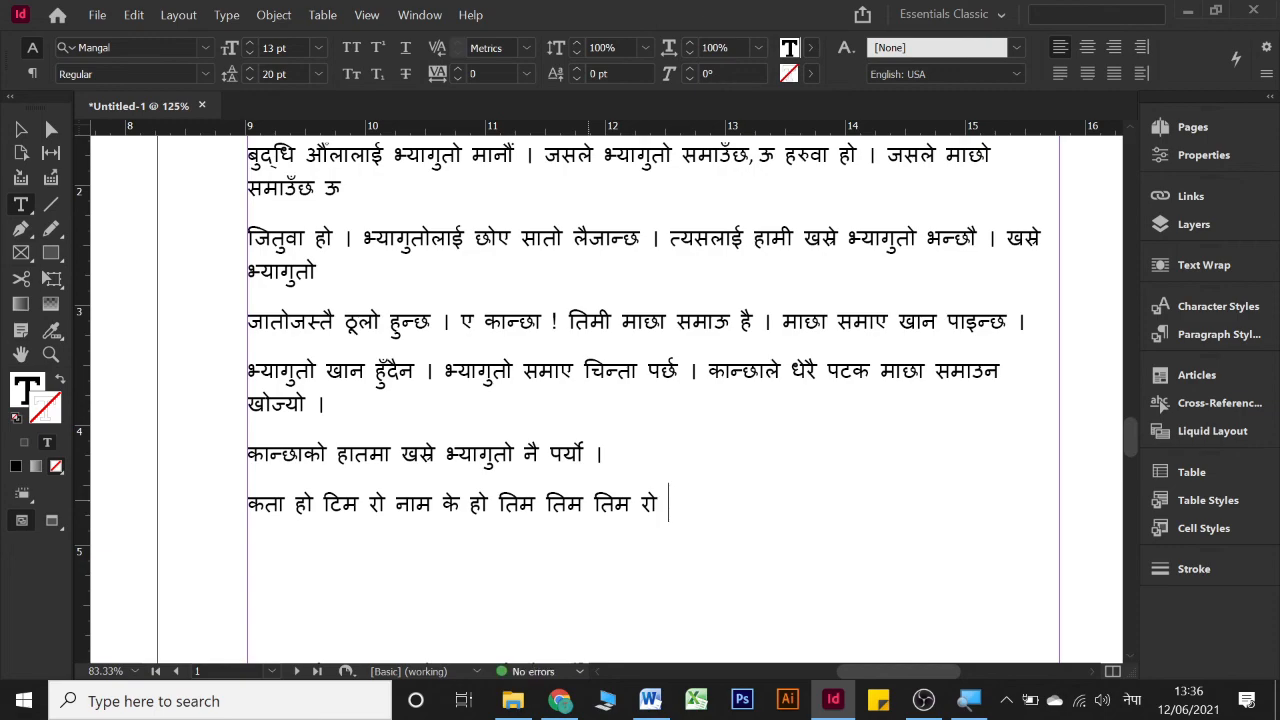
- Continue the line with नाम का हो, trying extra characters after का
type("नाम का")
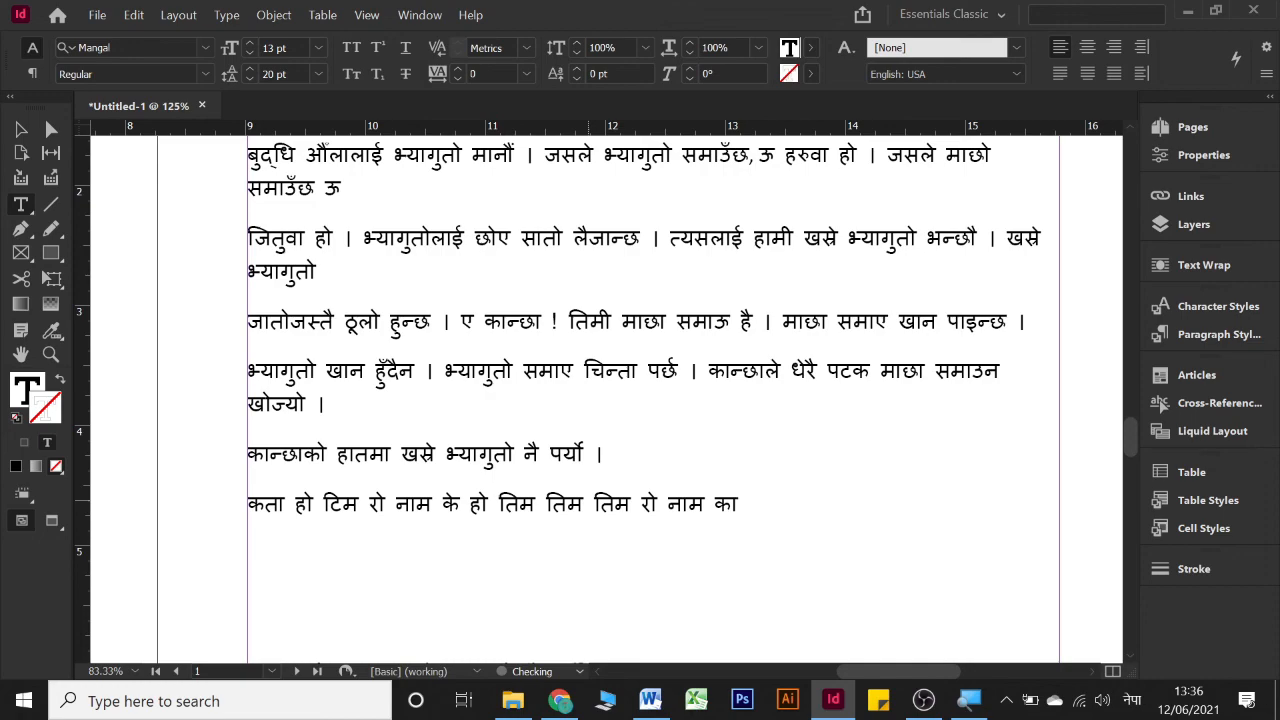
type("य")
key("BackSpace")
type("ी")
type("हो")
- Apply the Adobe World-Ready Single-line Composer to the malformed word before the final हो and remove its stray vowel sign
left_click(722, 503)
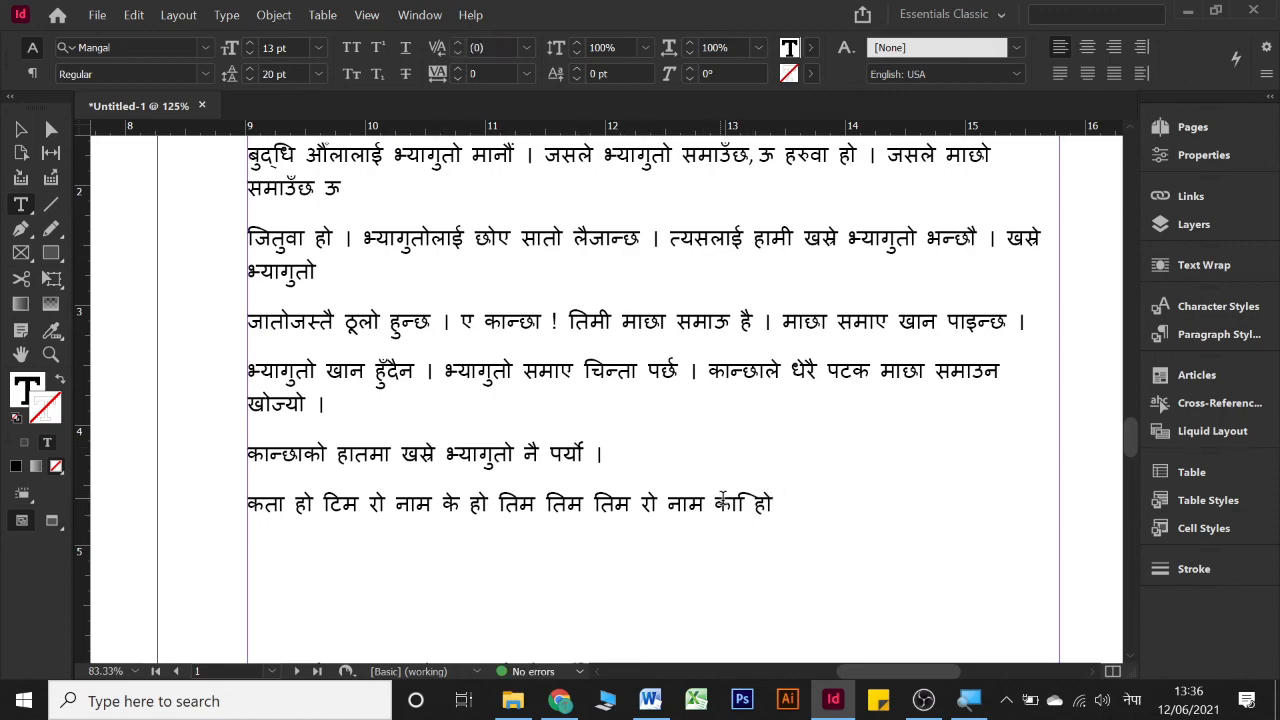
double_click(722, 503)
left_click(1265, 47)
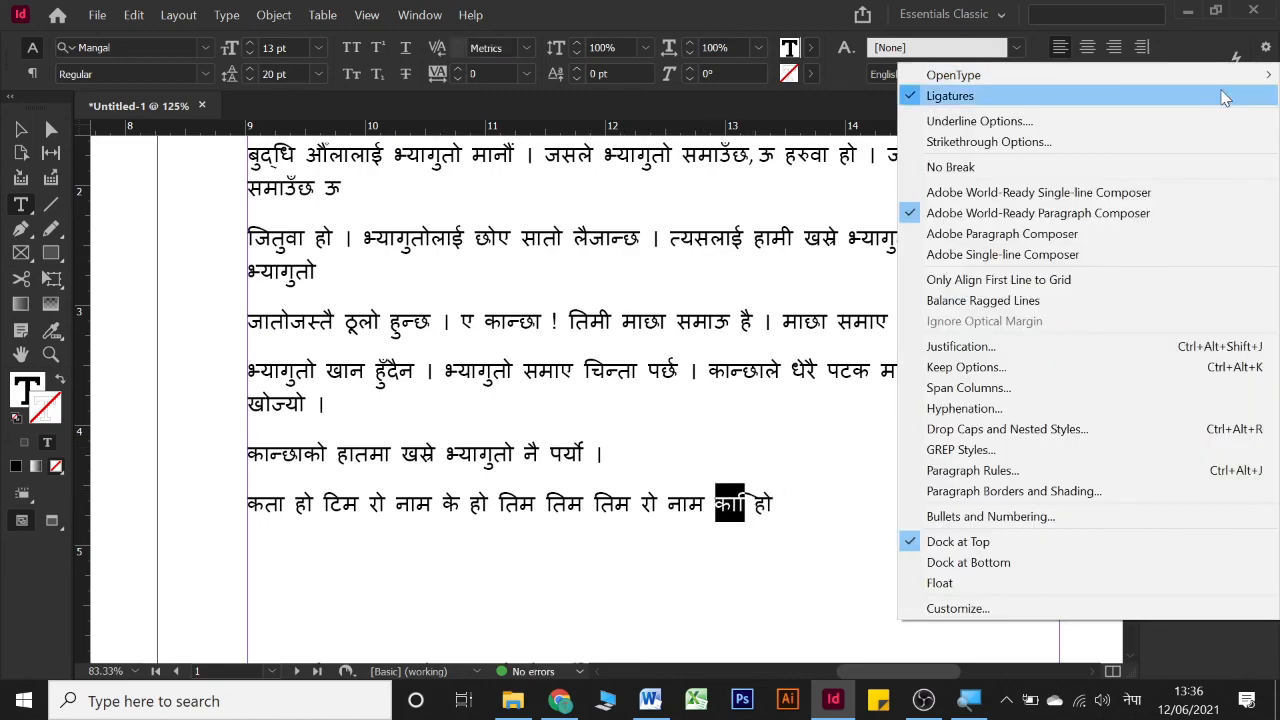
left_click(1075, 193)
left_click(745, 503)
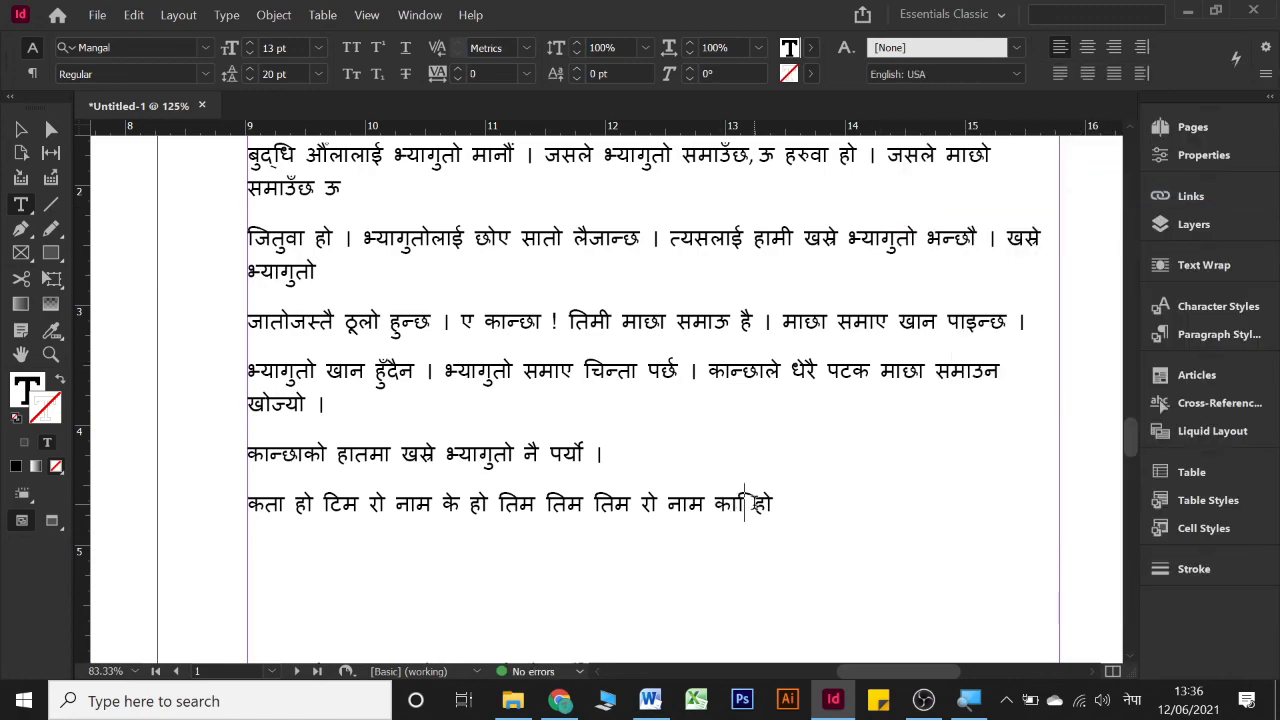
key("BackSpace")
- Try typing a run of random Nepali letters in a new paragraph below the line and delete it
left_click(823, 487)
key("Return")
type("हाकजदहउकजदहजकहकज")
key("BackSpace")
key("BackSpace")
key("BackSpace")
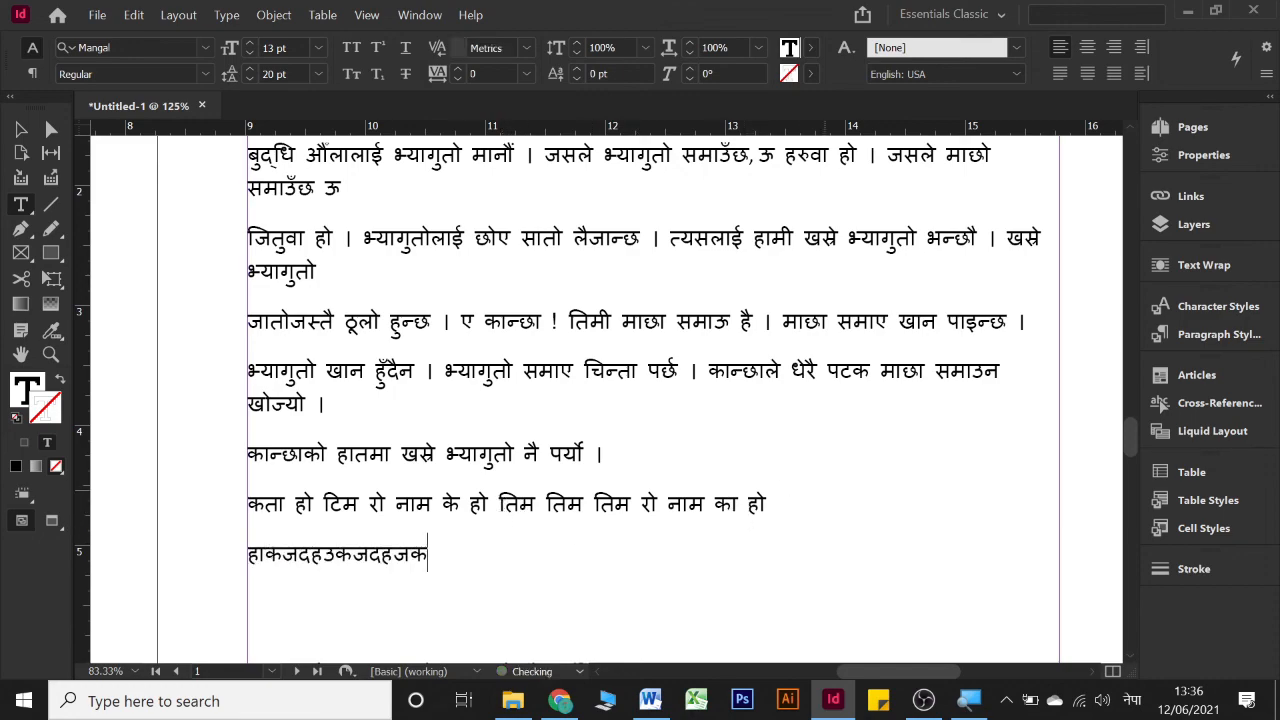
key("BackSpace")
key("BackSpace")
key("BackSpace")
key("BackSpace")
key("BackSpace")
key("BackSpace")
key("BackSpace")
key("BackSpace")
key("BackSpace")
key("BackSpace")
key("BackSpace")
key("BackSpace")
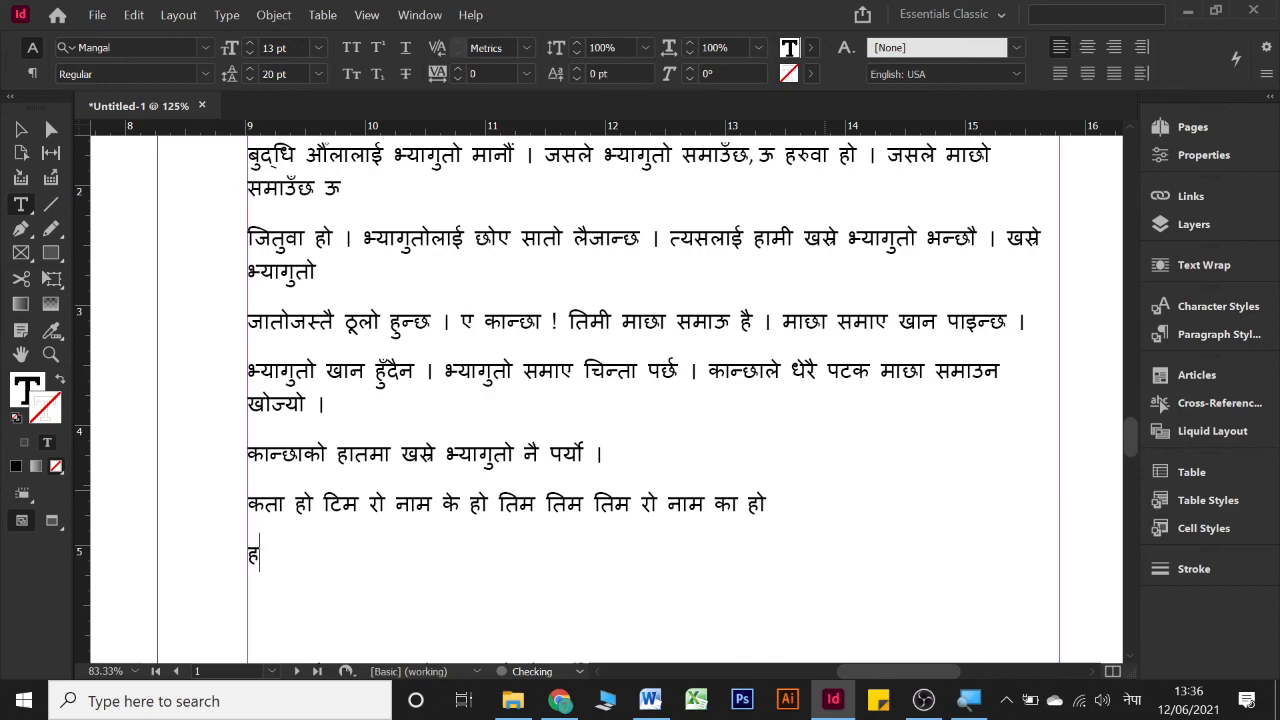
key("BackSpace")
- Try typing ट and the characters ढछँभणंङ in the new paragraph and delete them
type("ट")
key("BackSpace")
type("ढछँभणंङ")
key("BackSpace")
key("BackSpace")
key("BackSpace")
key("BackSpace")
key("BackSpace")
key("BackSpace")
key("BackSpace")
type("१२३४५६६७७")
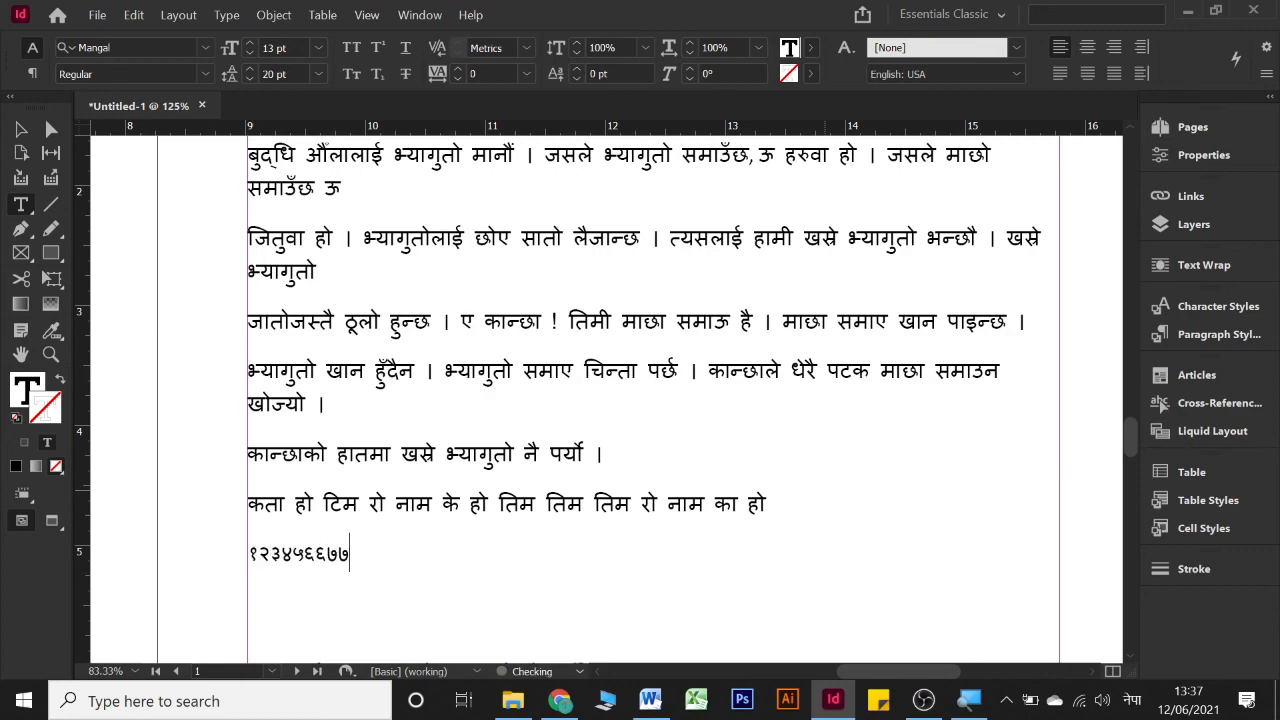
type("६३५४६५४३५४")
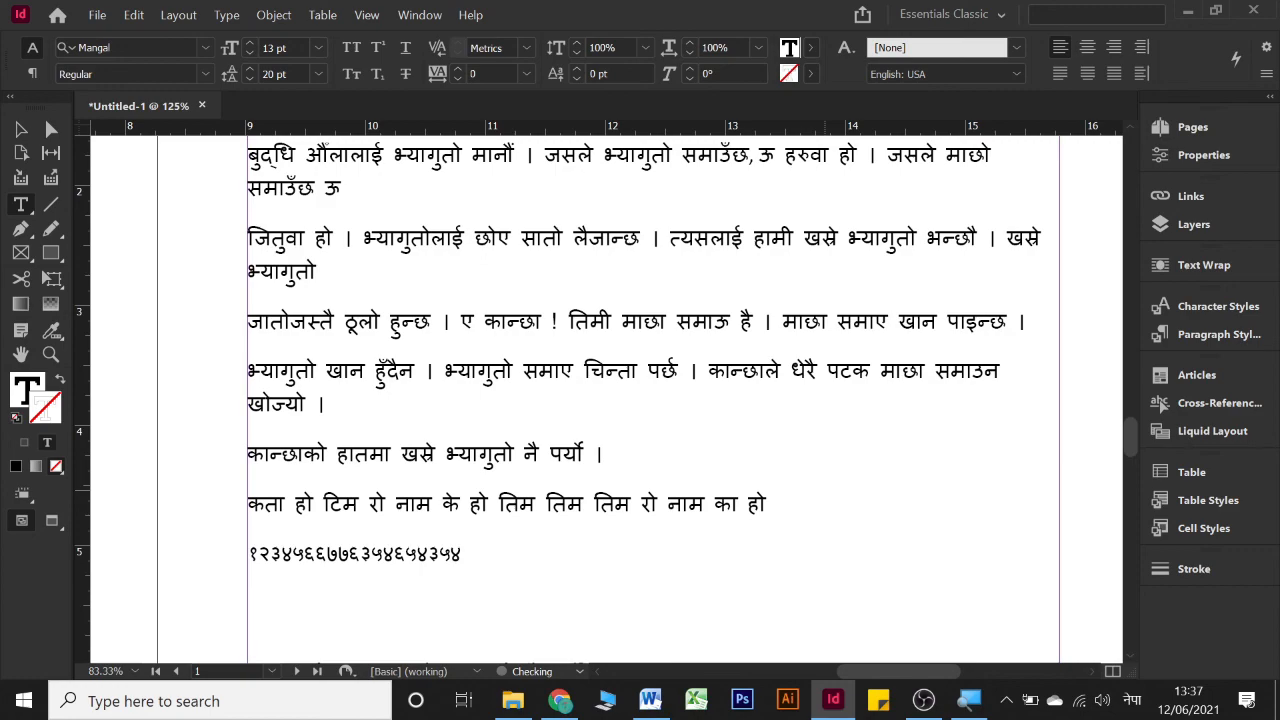
key("ctrl+a")
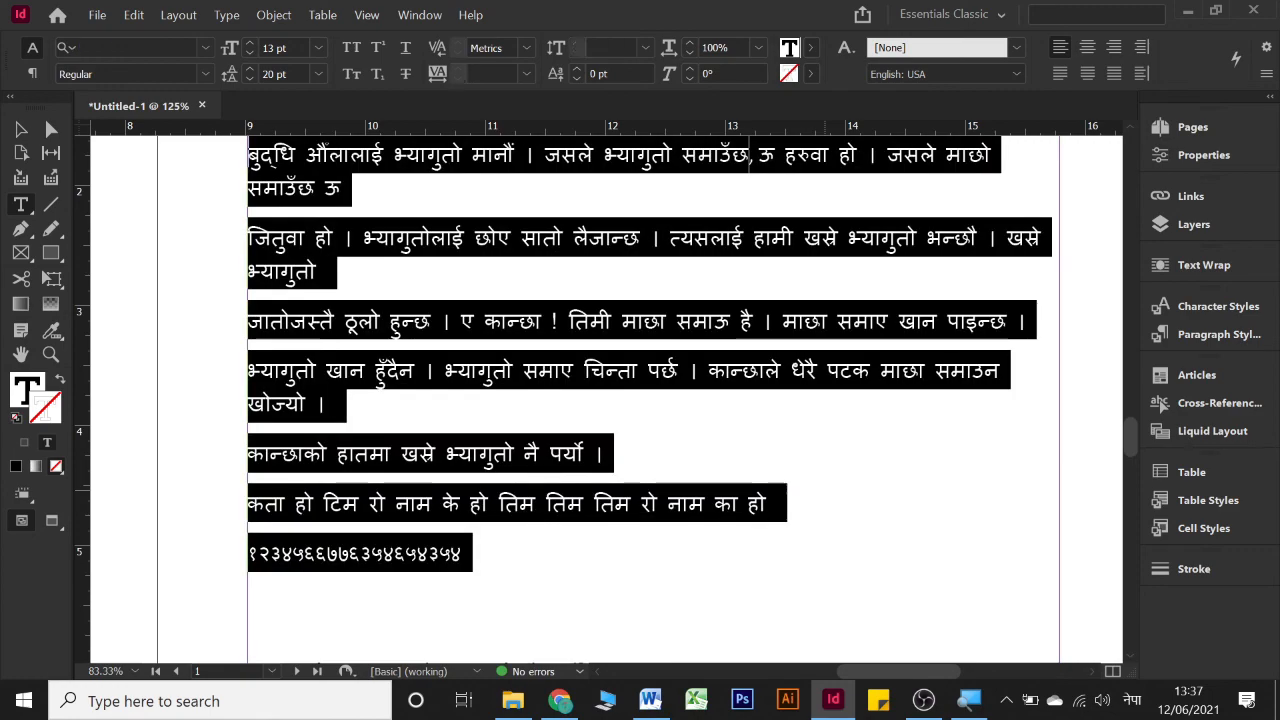
key("Right")
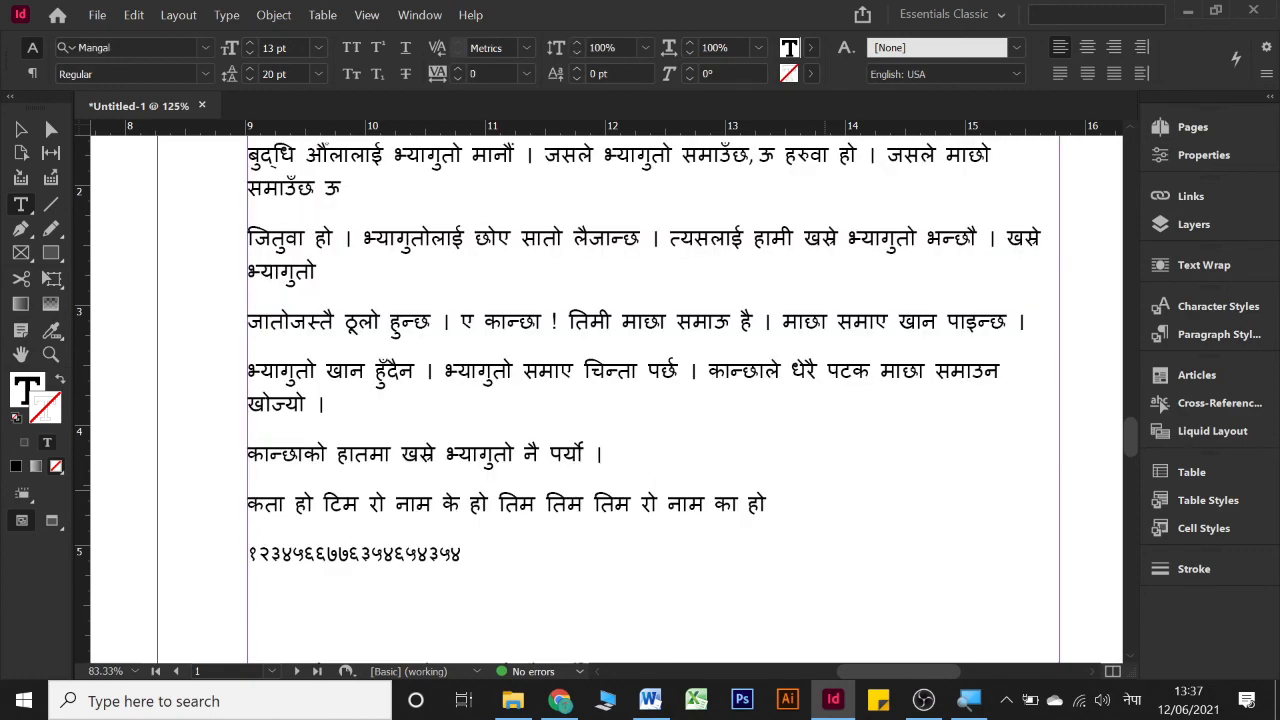
key("shift+End")
key("Delete")
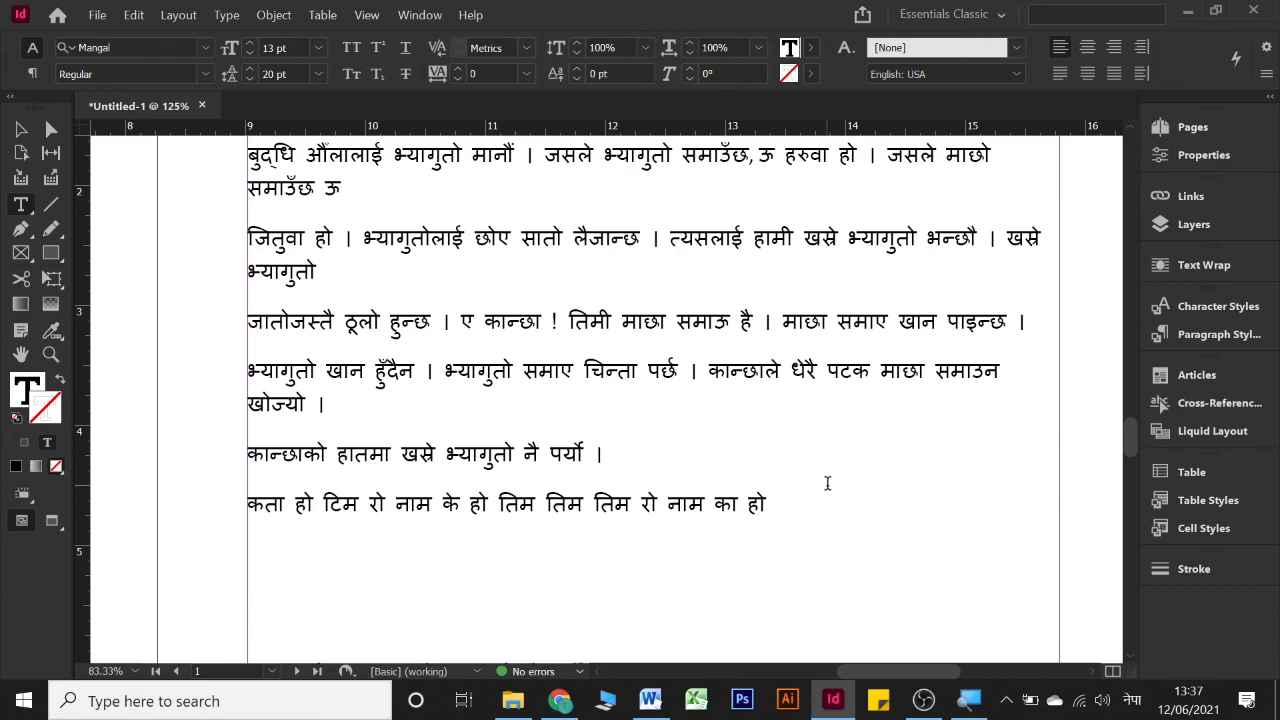
left_click(582, 496)
left_click(538, 503)
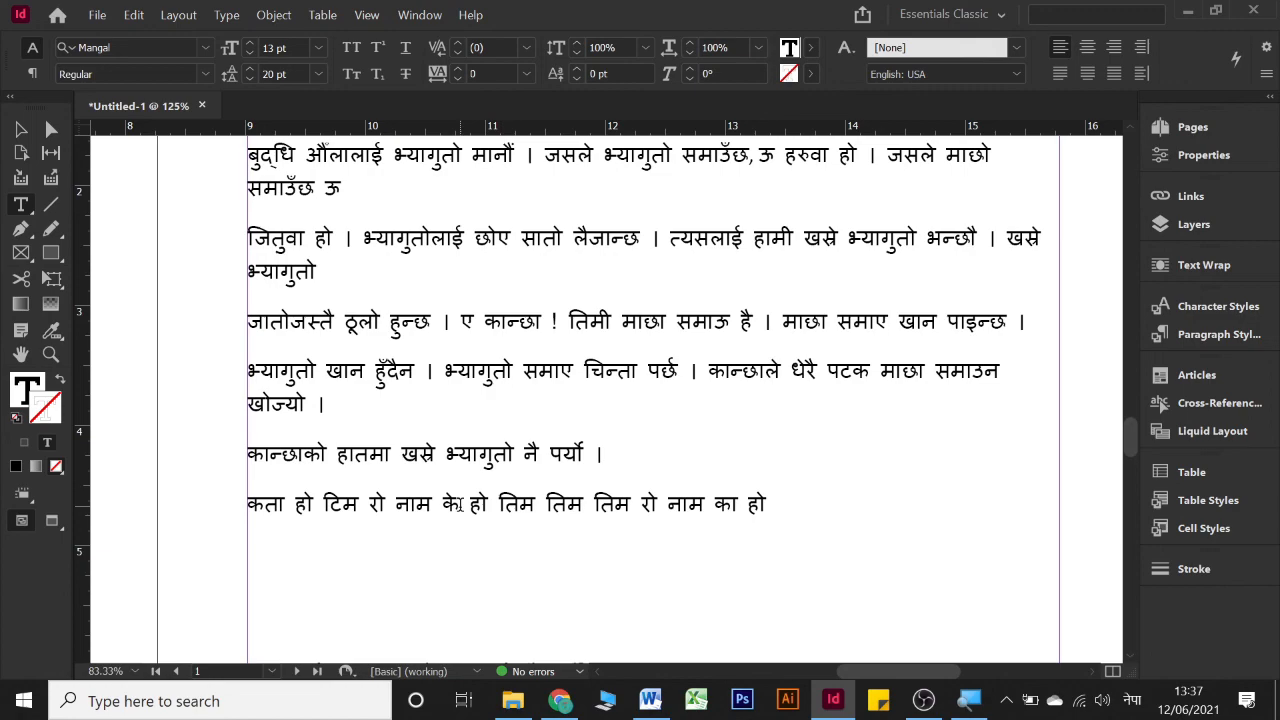